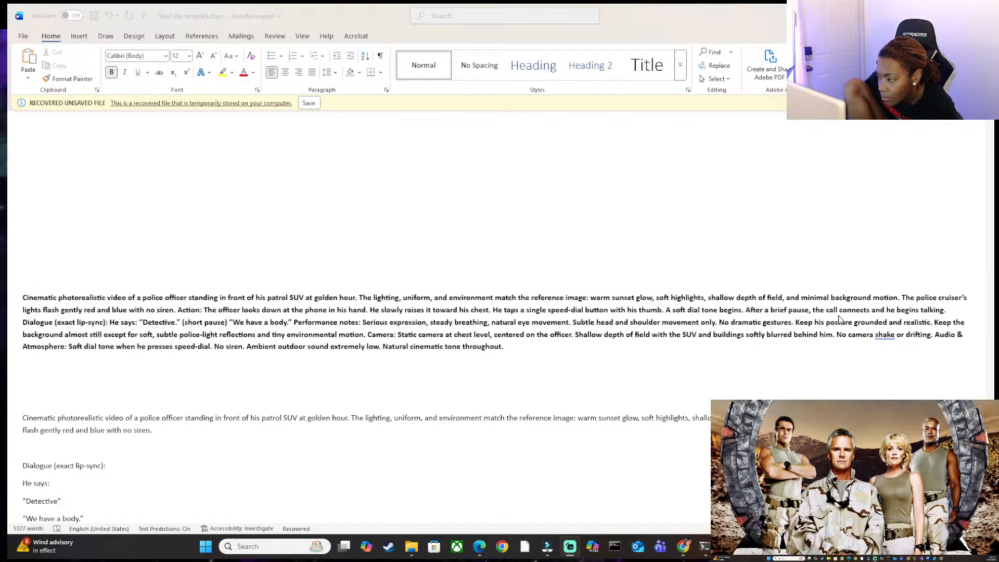
# Delete everything after "the call connects." from the bold police officer prompt, including its dialogue, performance, camera and audio notes.
pyautogui.click(491, 386)
pyautogui.click(499, 350)
pyautogui.moveTo(516, 350); pyautogui.dragTo(22, 323)
pyautogui.press('BackSpace')
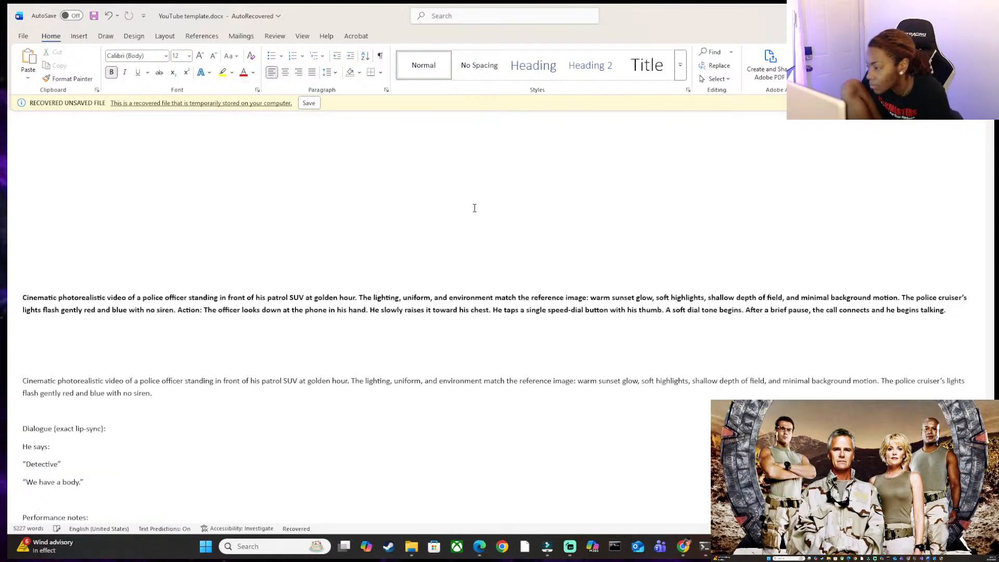
pyautogui.press('BackSpace')
pyautogui.press('BackSpace')
pyautogui.press('BackSpace')
pyautogui.press('BackSpace')
pyautogui.press('BackSpace')
pyautogui.press('BackSpace')
pyautogui.press('BackSpace')
pyautogui.press('BackSpace')
pyautogui.press('BackSpace')
pyautogui.press('BackSpace')
pyautogui.press('BackSpace')
pyautogui.press('BackSpace')
pyautogui.press('BackSpace')
pyautogui.press('BackSpace')
pyautogui.press('BackSpace')
pyautogui.press('BackSpace')
pyautogui.press('BackSpace')
pyautogui.press('BackSpace')
pyautogui.press('BackSpace')
pyautogui.press('BackSpace')
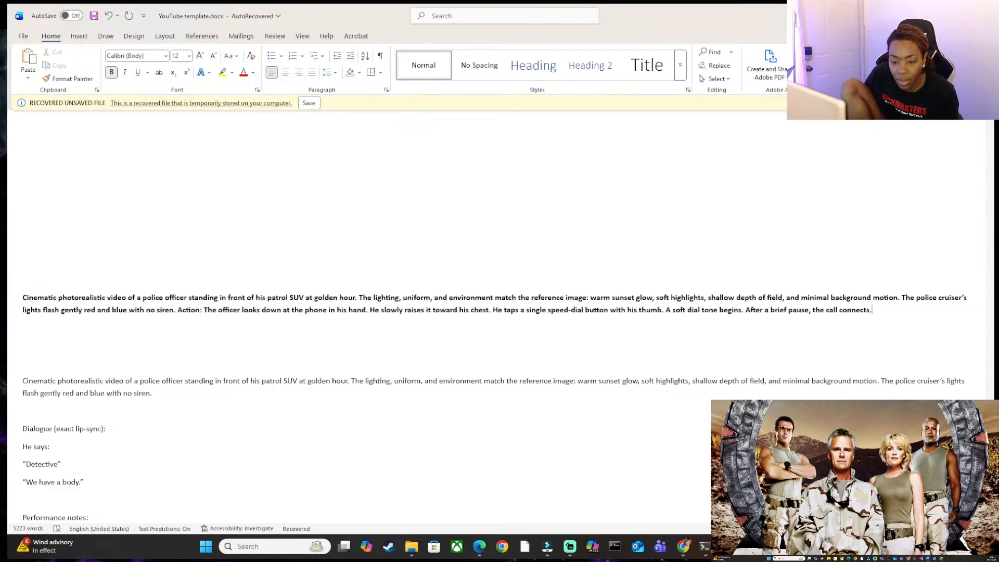
# Copy the shortened bold police officer prompt and switch to the ChatGPT window, maximizing it.
pyautogui.moveTo(22, 297); pyautogui.dragTo(935, 325)
pyautogui.click(798, 547)
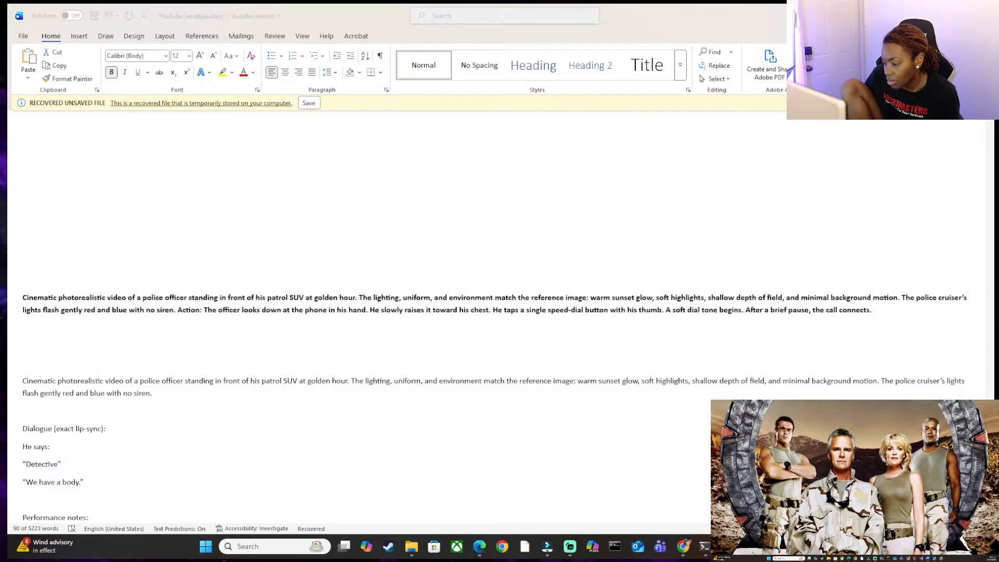
pyautogui.moveTo(899, 403); pyautogui.dragTo(463, 97)
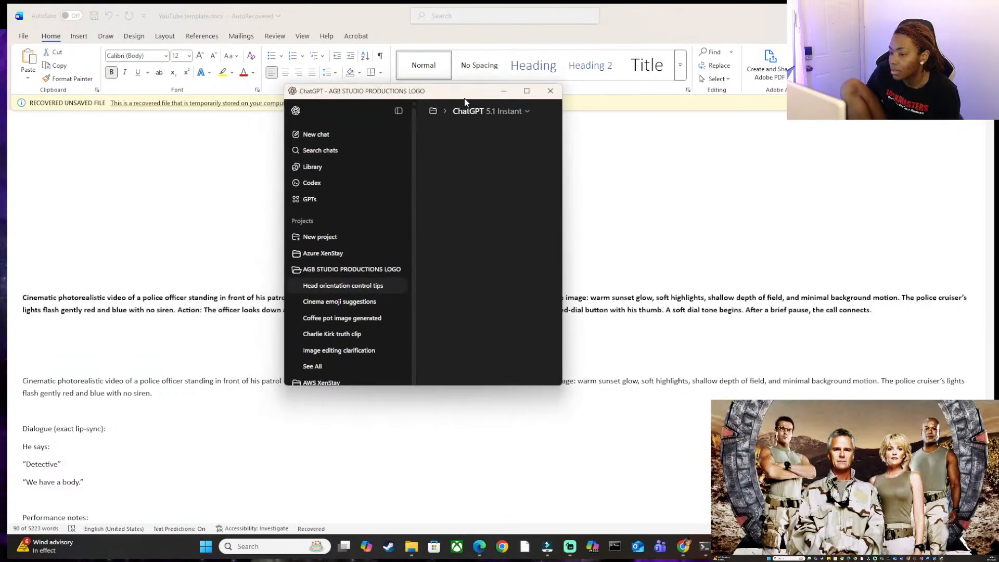
pyautogui.doubleClick(475, 95)
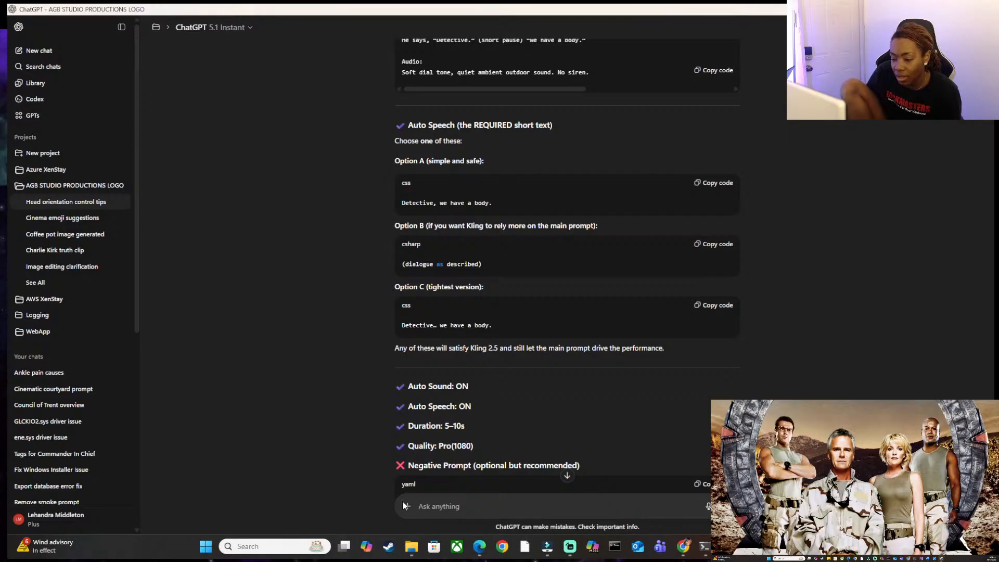
# Attach openart_6Y0B7tGI_upscaled.jpg and openart_qx3usJ6Y_upscaled.jpg from the Scene 1 folder to the chat message.
pyautogui.click(405, 504)
pyautogui.click(466, 368)
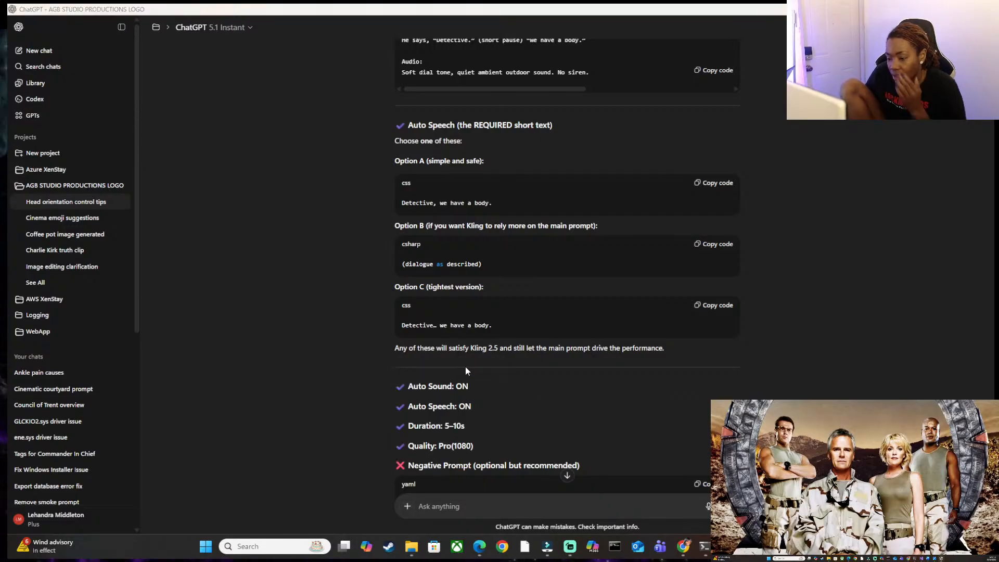
pyautogui.click(255, 130)
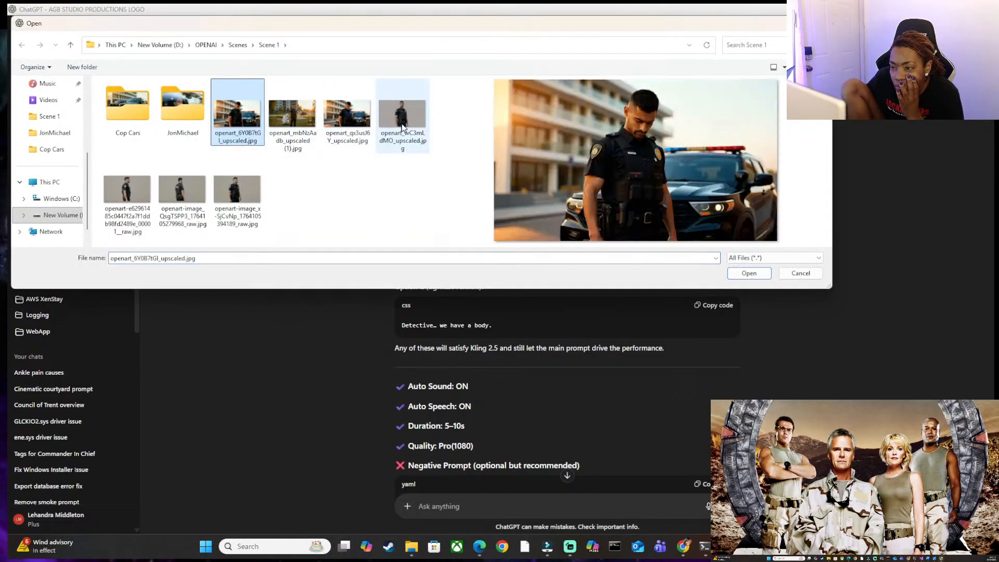
pyautogui.click(348, 117)
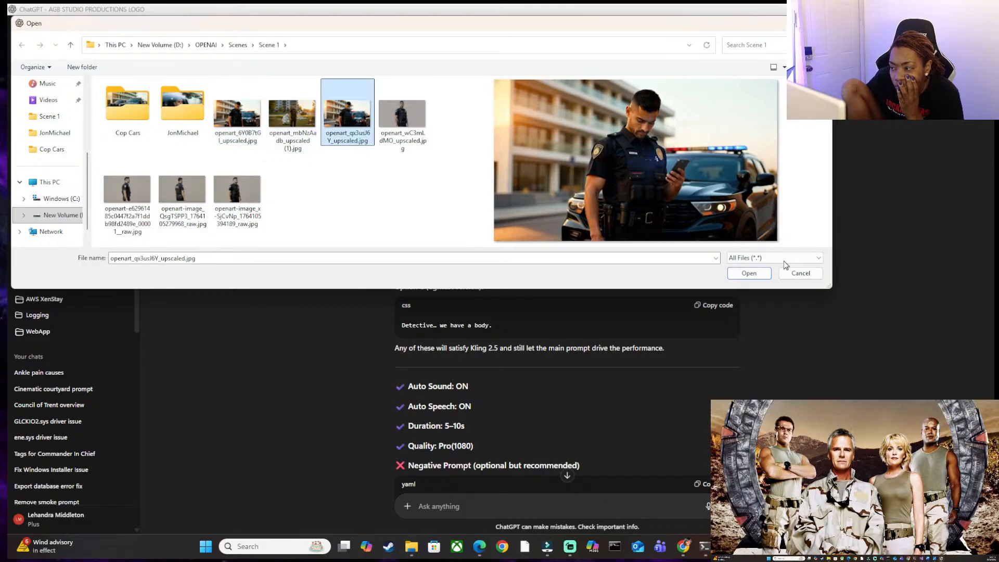
pyautogui.keyDown('ctrl'); pyautogui.click(237, 116); pyautogui.keyUp('ctrl')
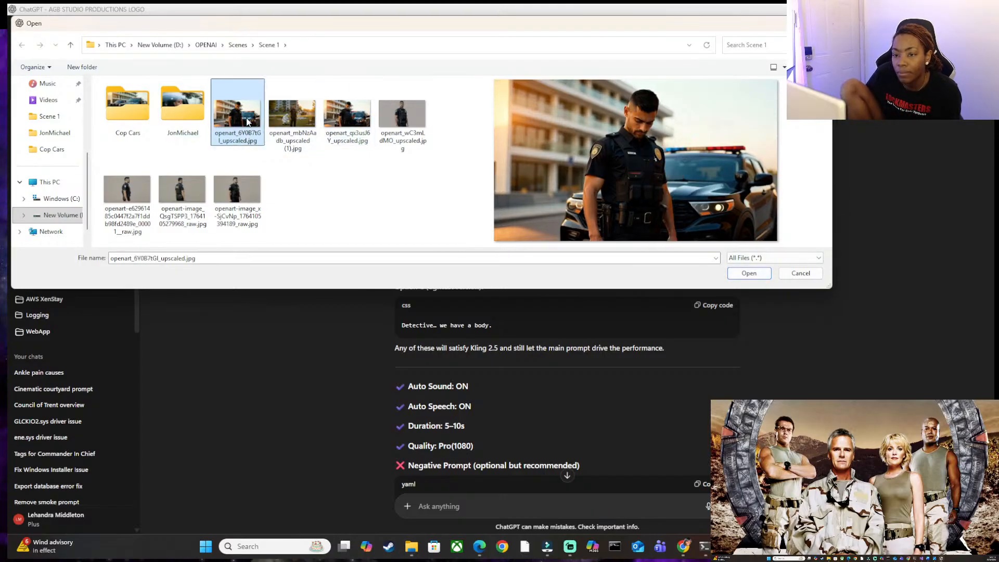
pyautogui.keyDown('ctrl'); pyautogui.click(293, 116); pyautogui.keyUp('ctrl')
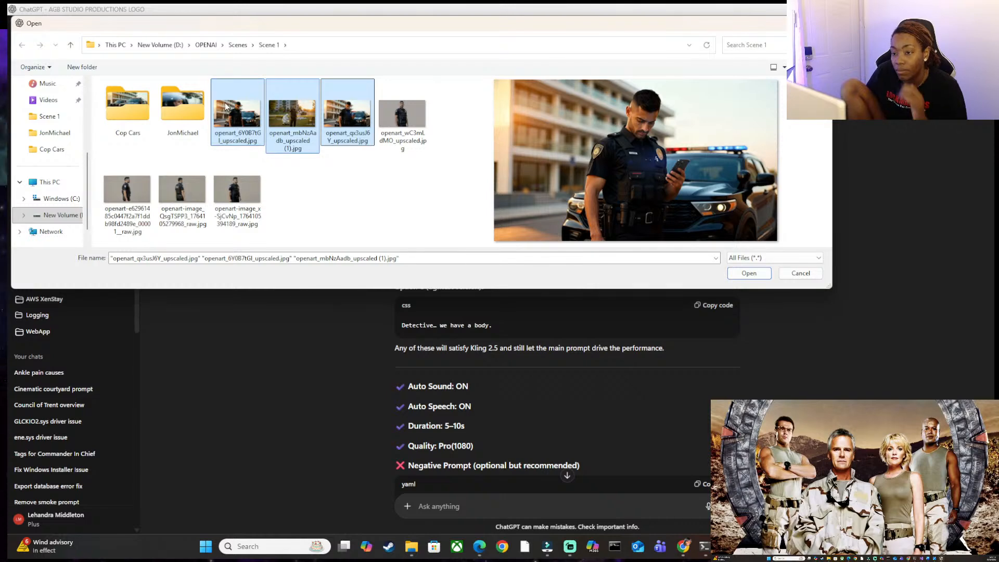
pyautogui.click(291, 125)
pyautogui.click(237, 116)
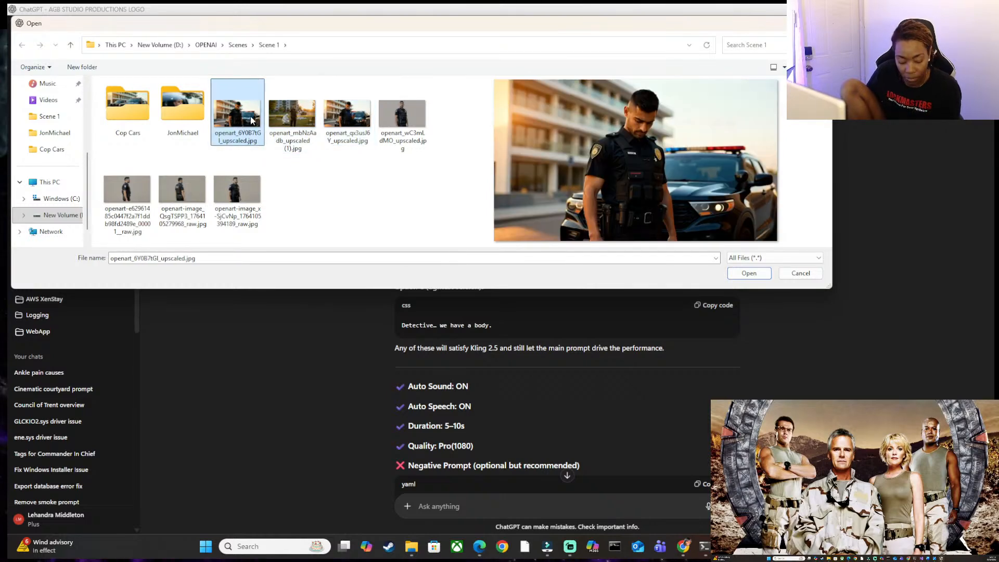
pyautogui.keyDown('shift'); pyautogui.click(347, 123); pyautogui.keyUp('shift')
pyautogui.click(238, 121)
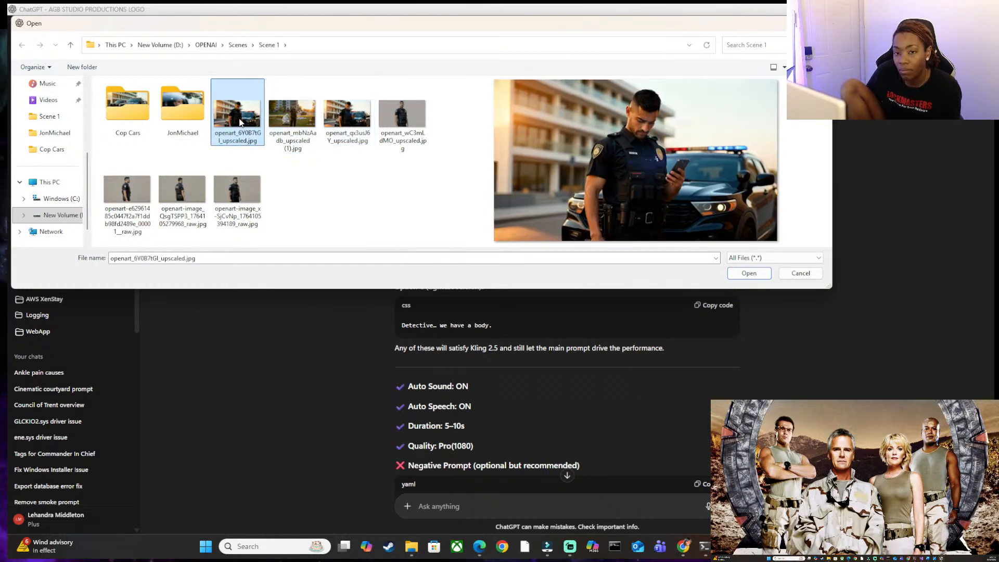
pyautogui.keyDown('ctrl'); pyautogui.click(347, 115); pyautogui.keyUp('ctrl')
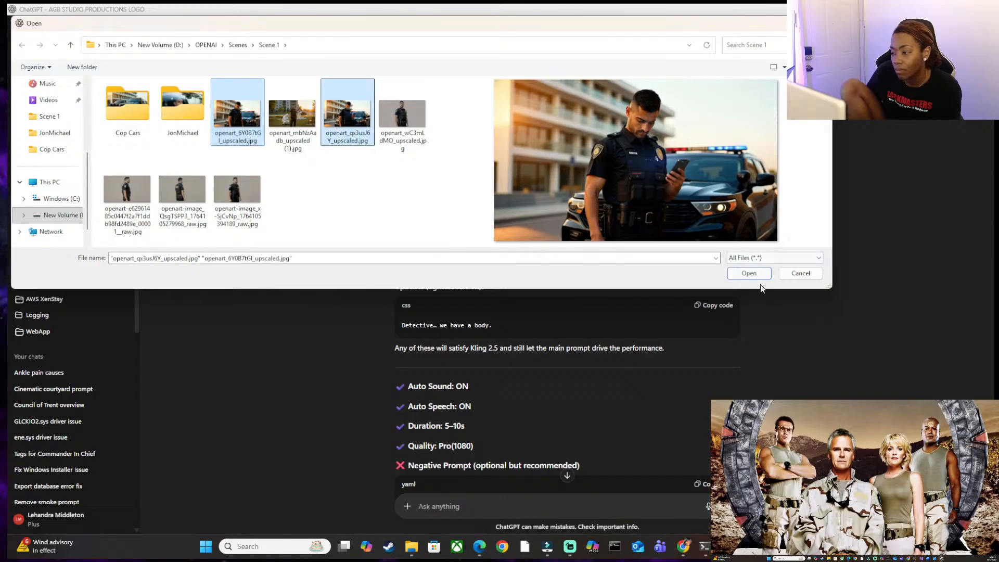
pyautogui.click(757, 275)
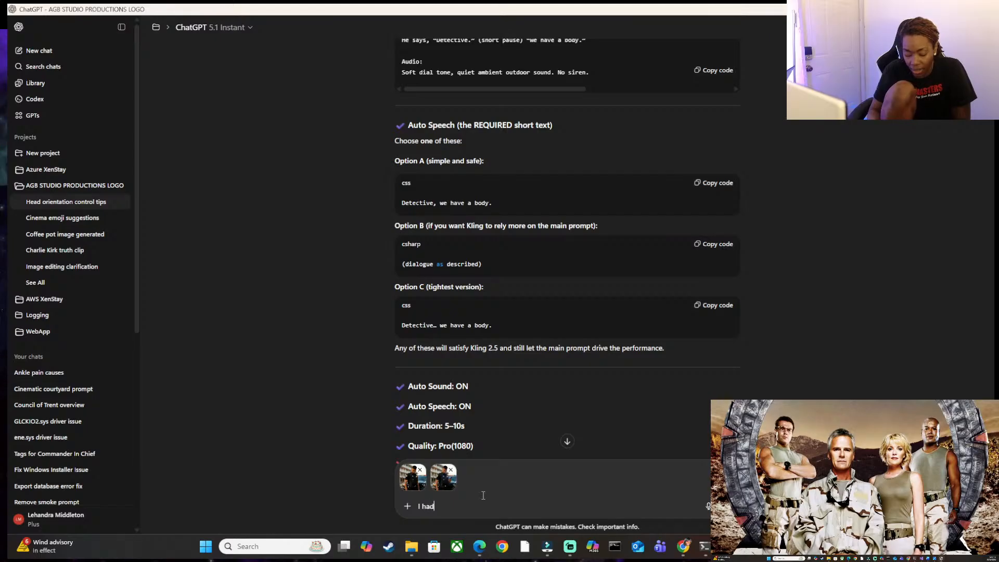
# Begin the chat message with "I had to break it up to 2 different scene because".
pyautogui.click(483, 495)
pyautogui.write('I had to b')
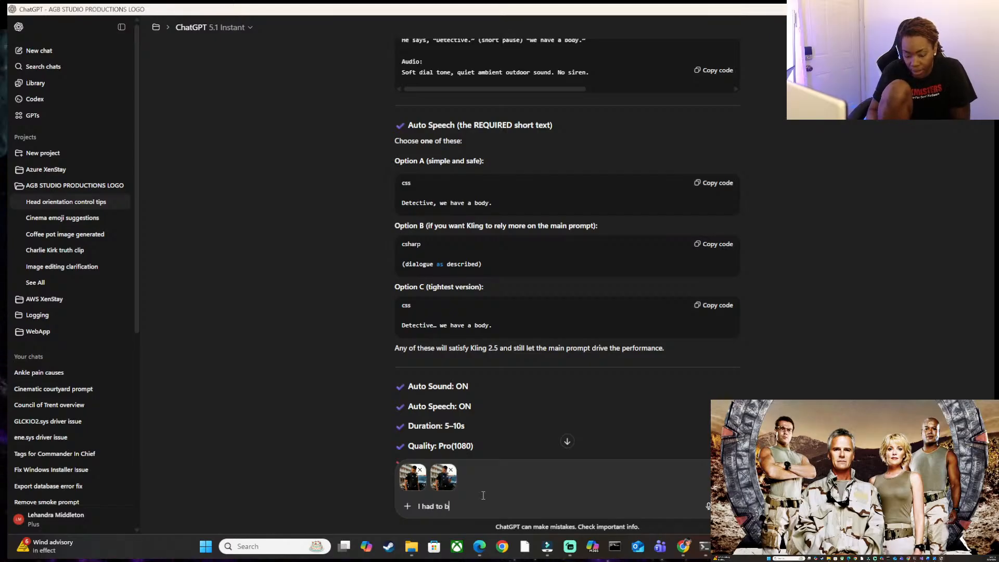
pyautogui.write('rea')
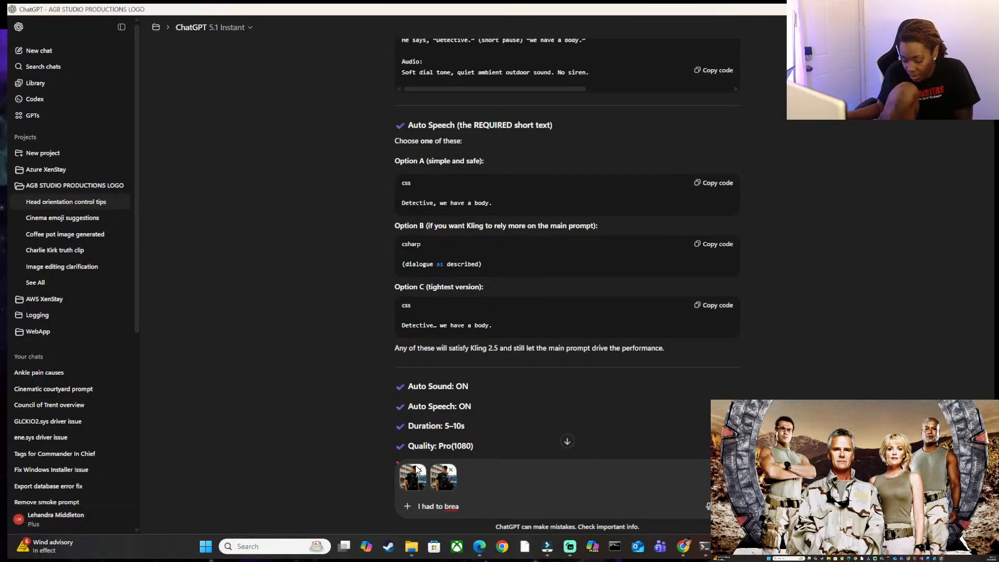
pyautogui.write('k it u')
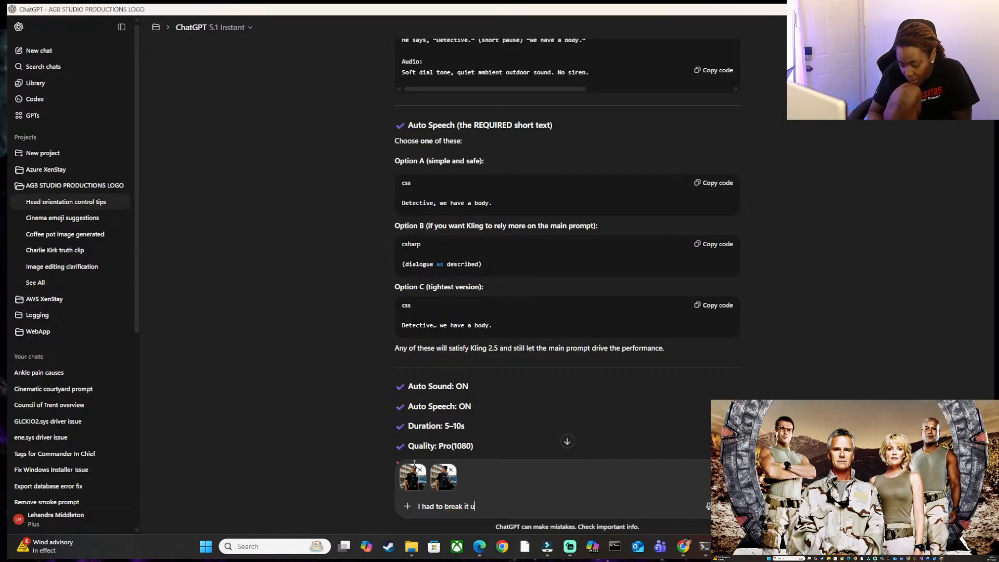
pyautogui.write('p to ')
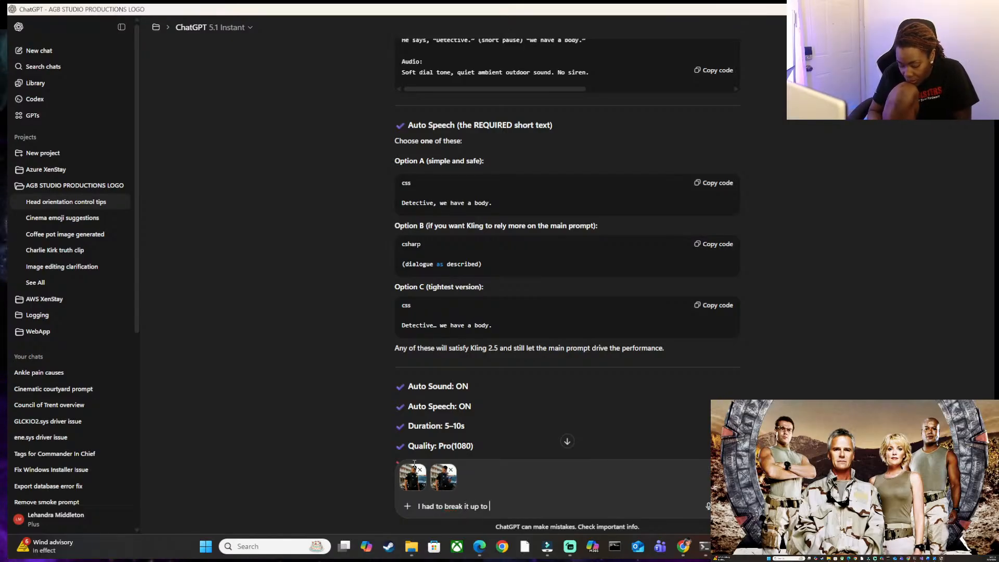
pyautogui.write('2 differen')
pyautogui.press('BackSpace')
pyautogui.write('ent s')
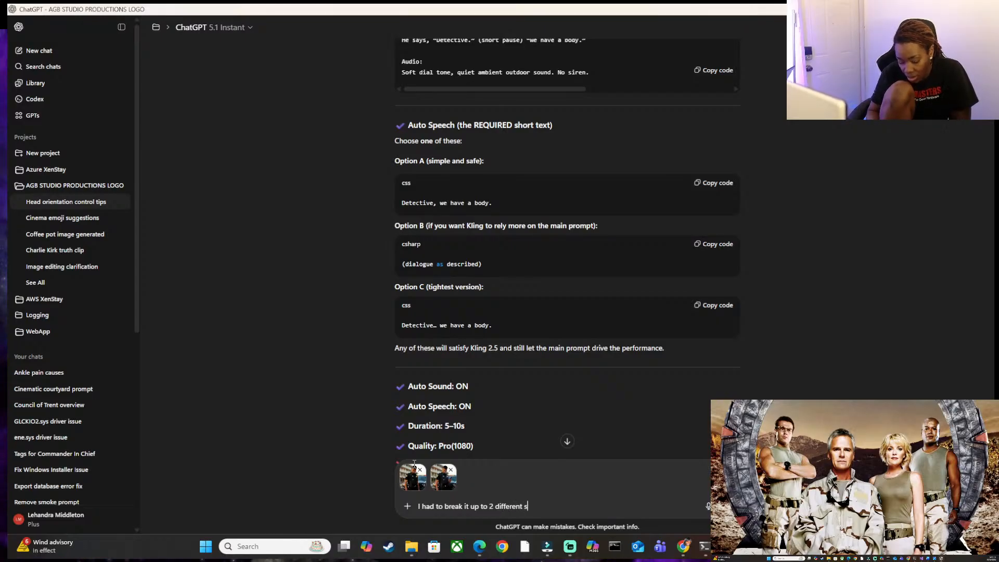
pyautogui.write('cene')
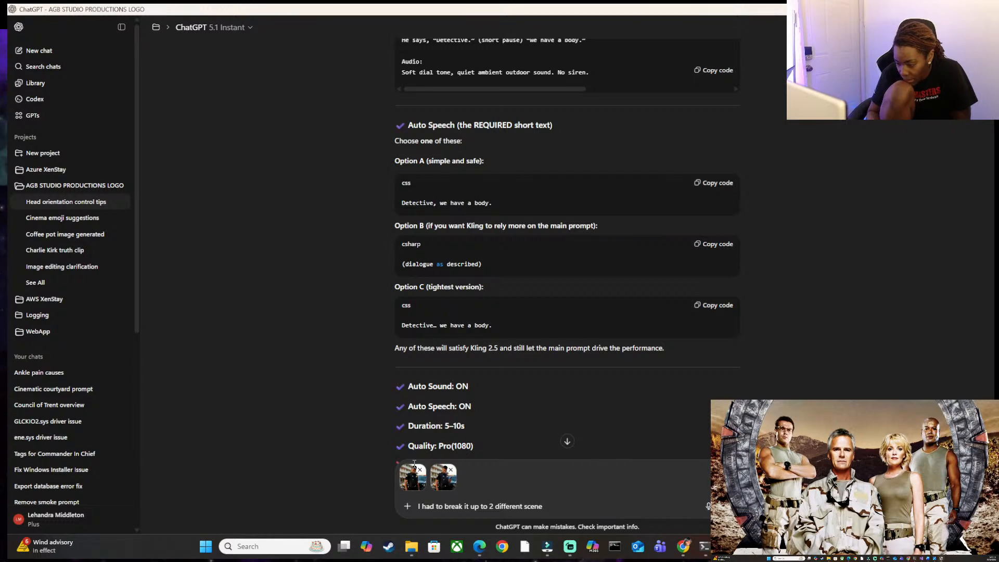
pyautogui.write(' becaus ecl')
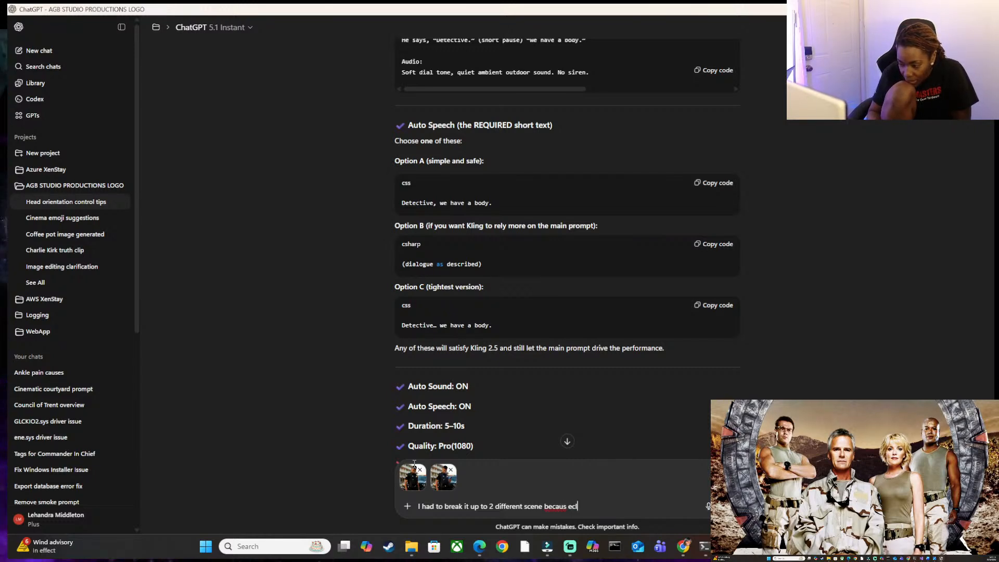
pyautogui.press('BackSpace')
pyautogui.press('BackSpace')
pyautogui.press('BackSpace')
pyautogui.press('BackSpace')
pyautogui.write('e Kline')
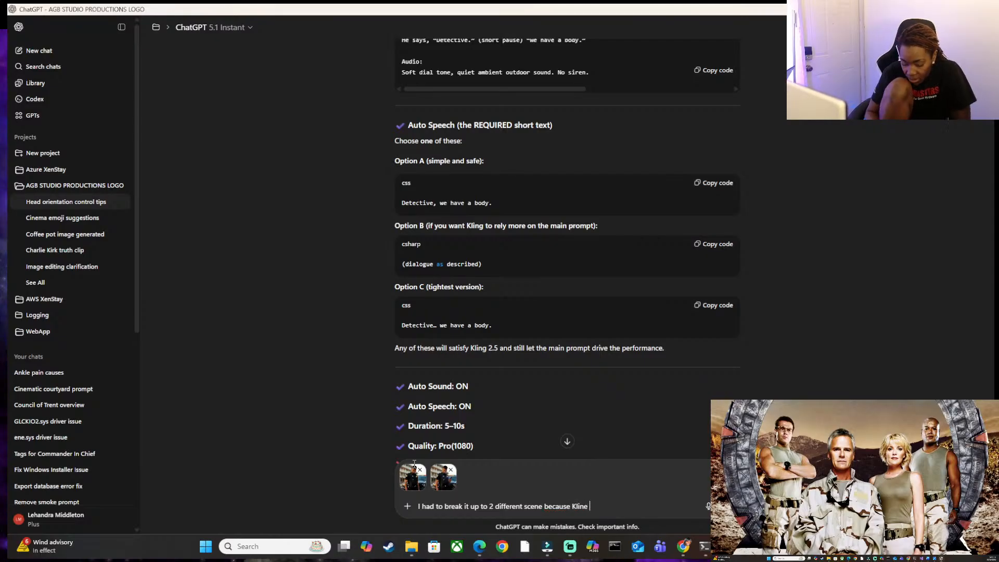
# Continue the message with "Kling auto speech and auto sound", correcting the misspellings and the extra space.
pyautogui.press('BackSpace')
pyautogui.press('BackSpace')
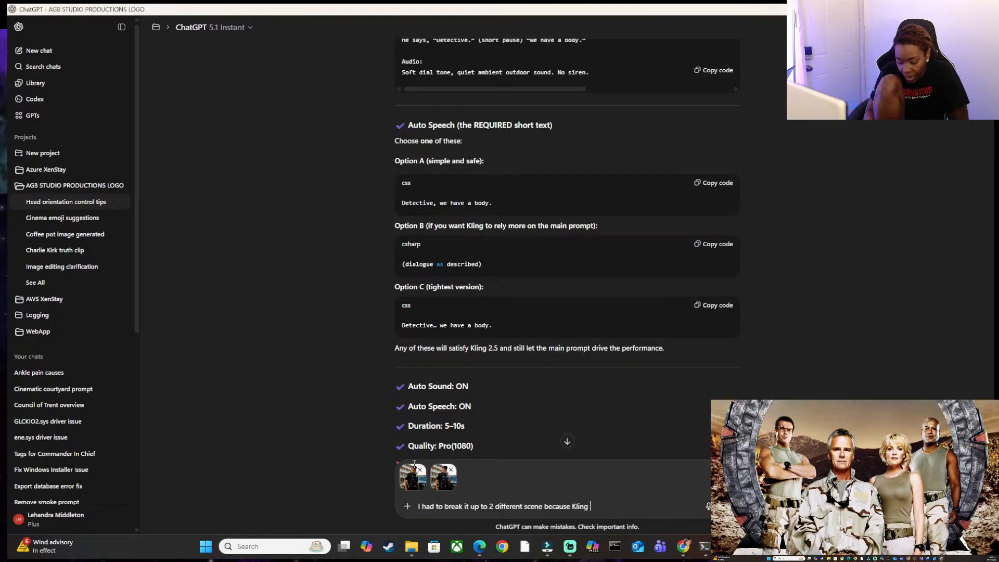
pyautogui.write('g autp')
pyautogui.press('BackSpace')
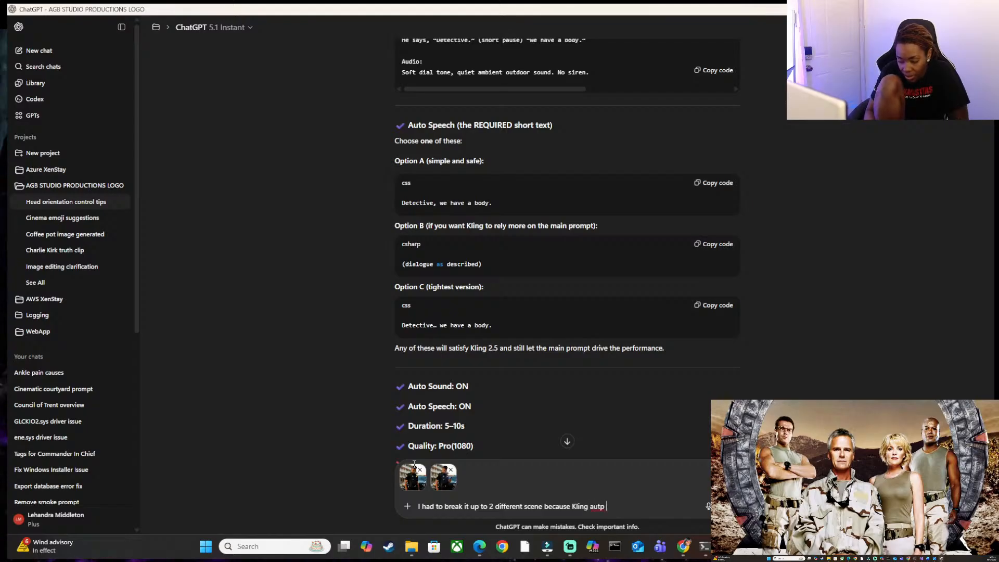
pyautogui.write('o speech and sut')
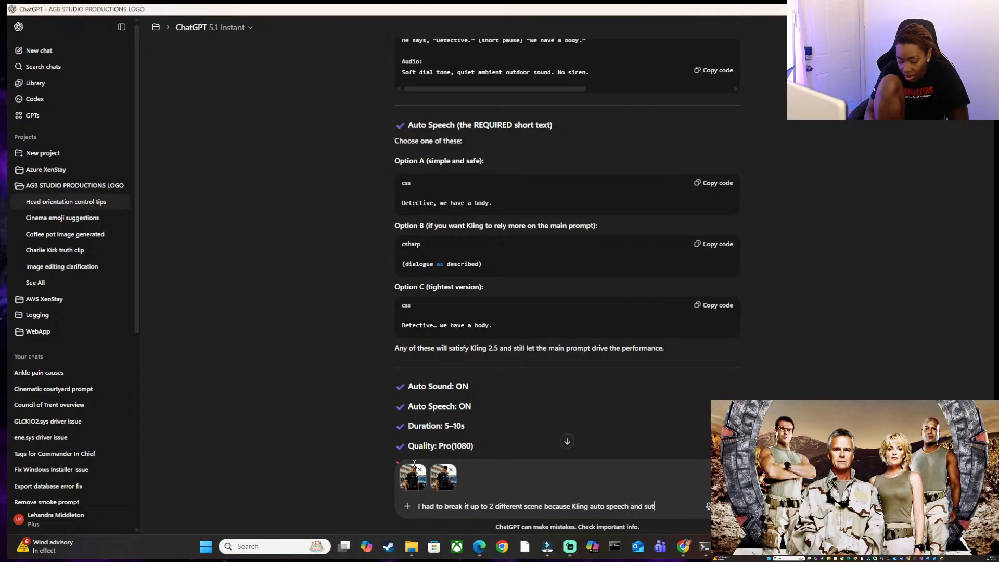
pyautogui.press('BackSpace')
pyautogui.press('BackSpace')
pyautogui.write('aus')
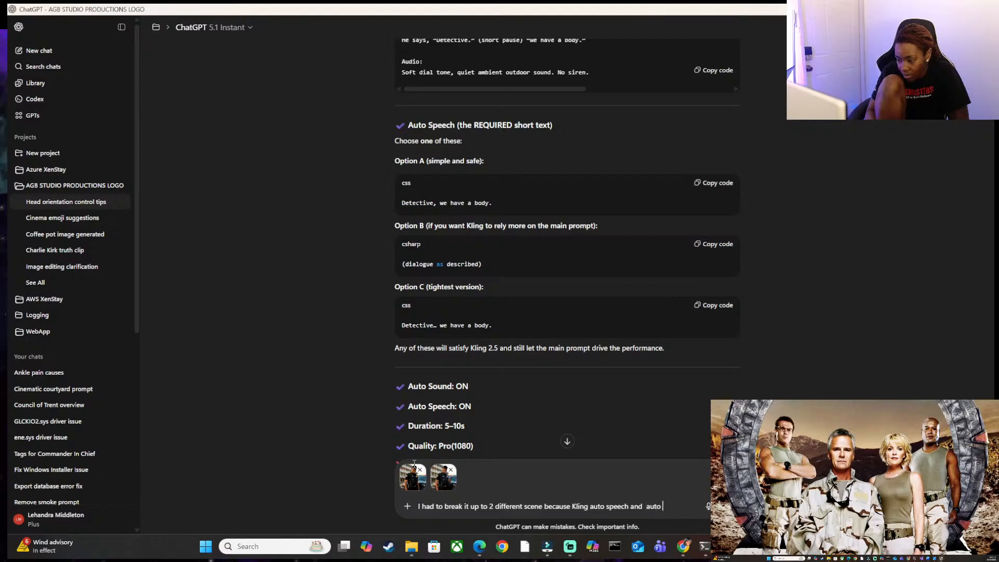
pyautogui.press('BackSpace')
pyautogui.press('BackSpace')
pyautogui.write('ounf')
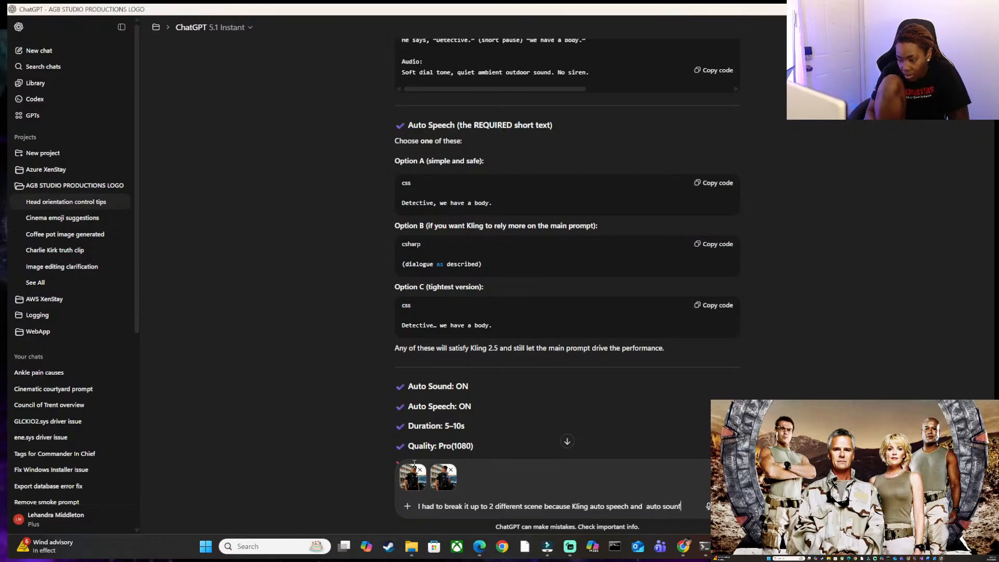
pyautogui.press('Left')
pyautogui.press('Left')
pyautogui.press('Left')
pyautogui.press('Left')
pyautogui.press('Left')
pyautogui.press('Left')
pyautogui.press('Left')
pyautogui.press('Left')
pyautogui.press('Left')
pyautogui.press('BackSpace')
pyautogui.press('Right')
pyautogui.press('End')
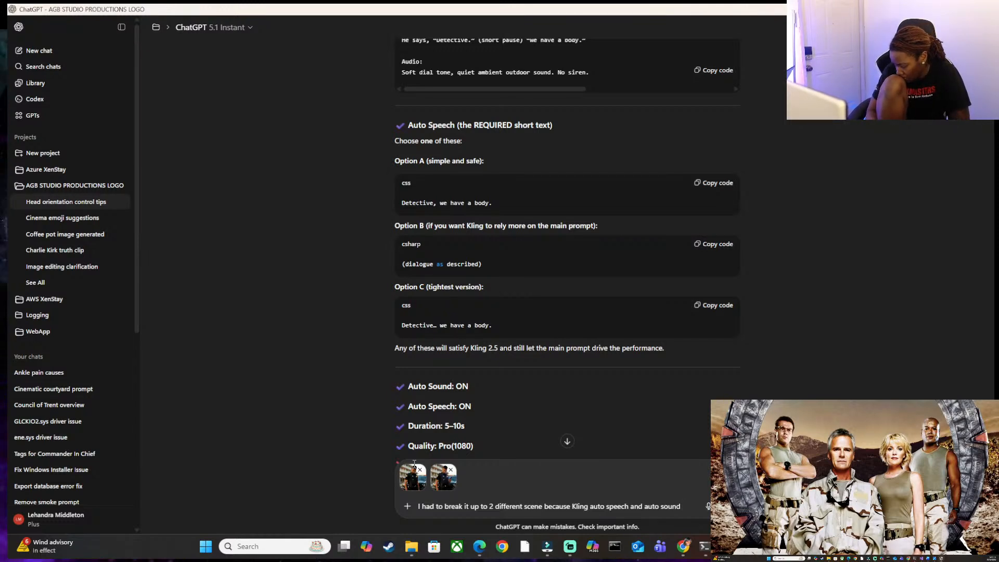
# Finish the message's opening sentence with "caused problems".
pyautogui.write('sed t')
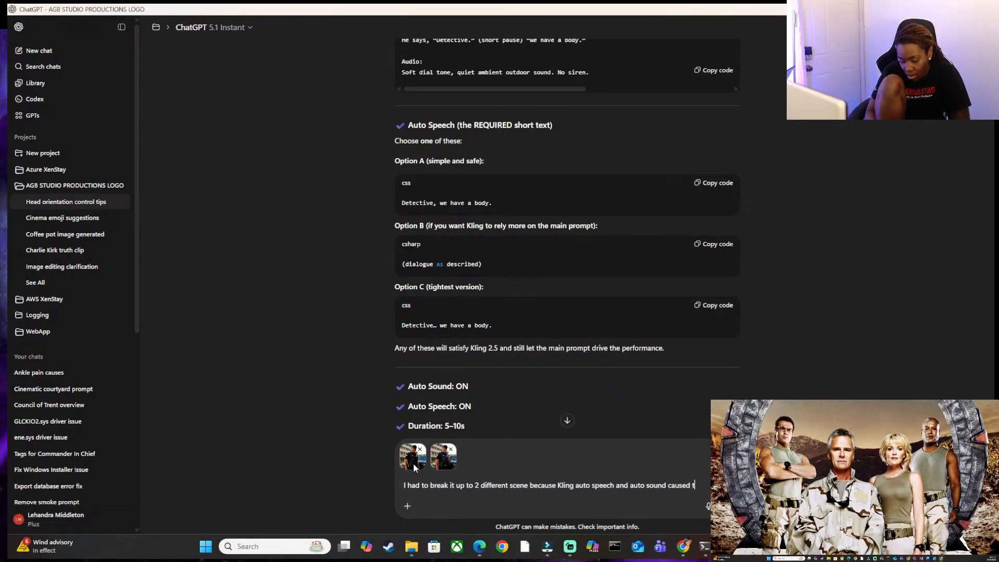
pyautogui.press('BackSpace')
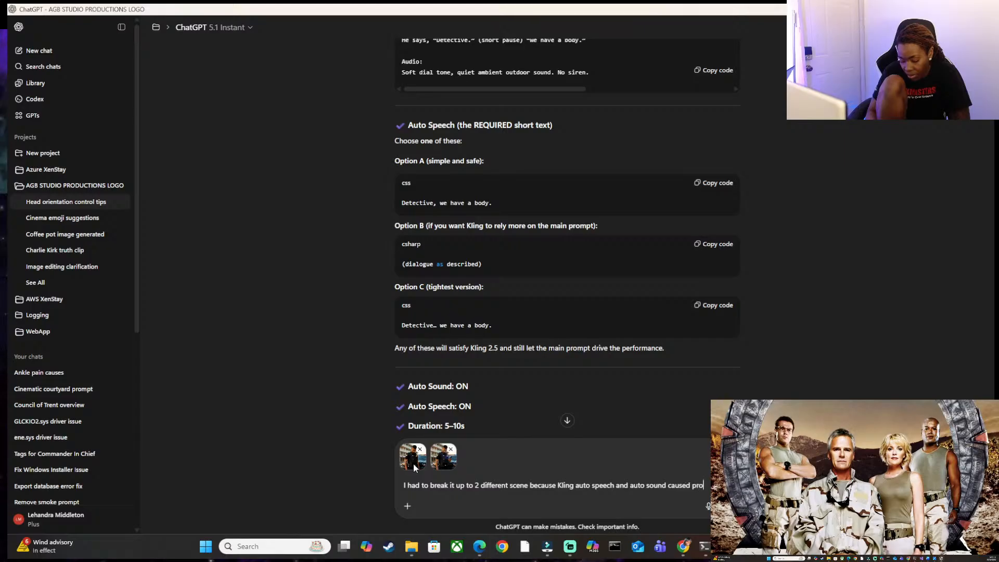
pyautogui.write('promp')
pyautogui.press('BackSpace')
pyautogui.press('BackSpace')
pyautogui.write('ble')
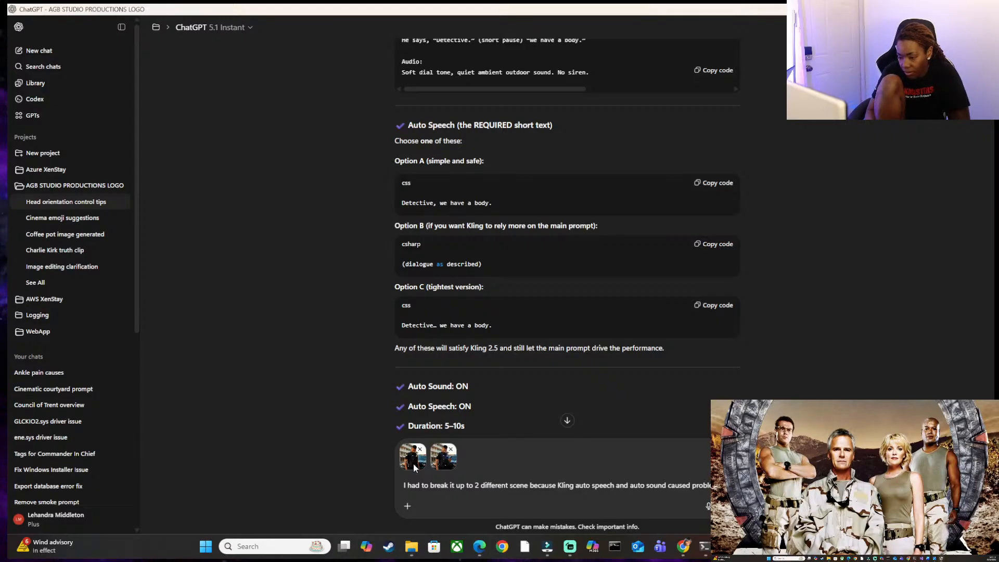
# Paste the copied police officer prompt below the opening sentence, separated by a blank line.
pyautogui.hotkey('shift', 'Return')
pyautogui.hotkey('shift', 'Return')
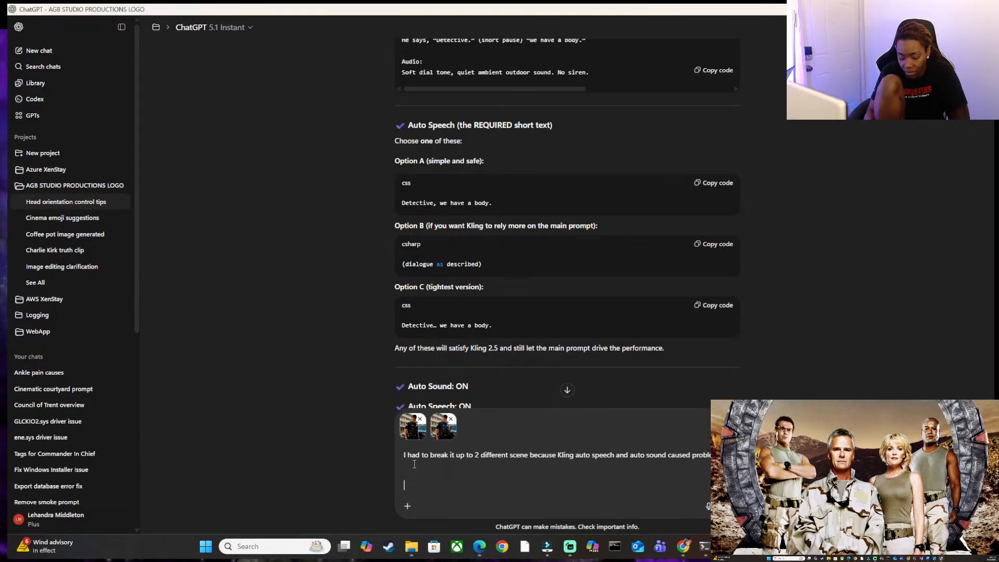
pyautogui.hotkey('ctrl', 'v')
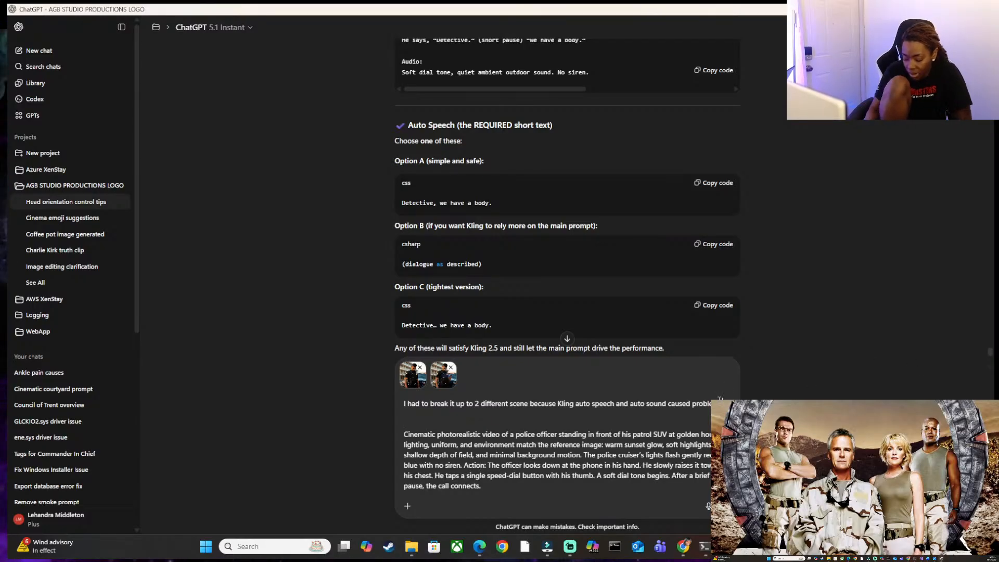
pyautogui.write('I use')
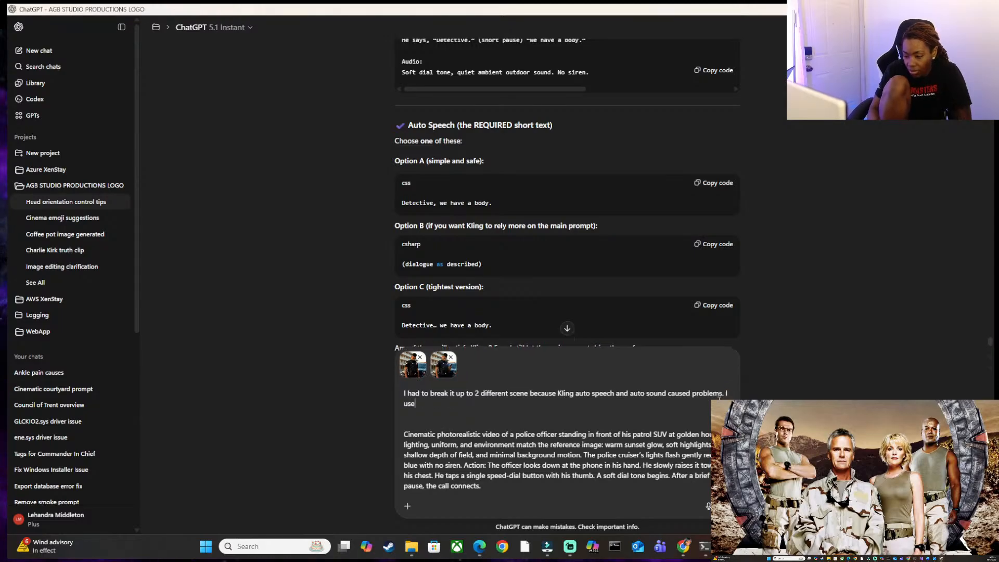
pyautogui.press('BackSpace')
pyautogui.press('BackSpace')
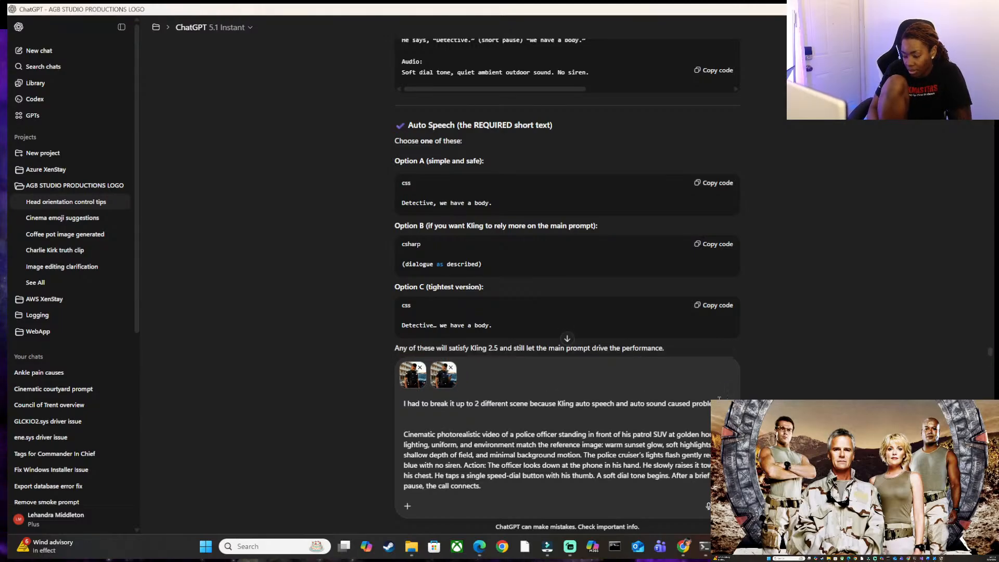
# Add the sentence "I am using this prompt for just doing the dialing and the dialtones, and the connection" above the pasted prompt.
pyautogui.write('am using t')
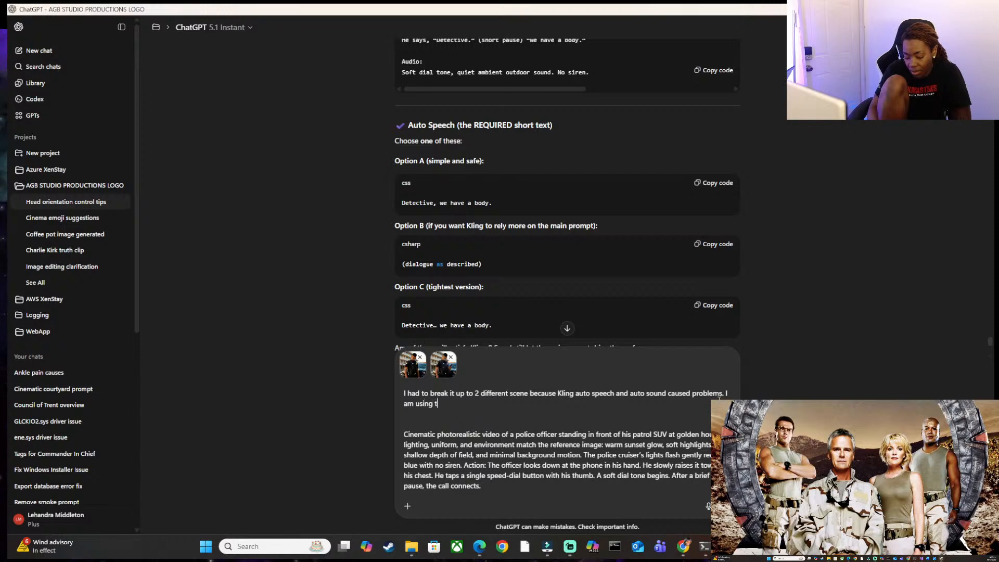
pyautogui.write('his prompt for ju')
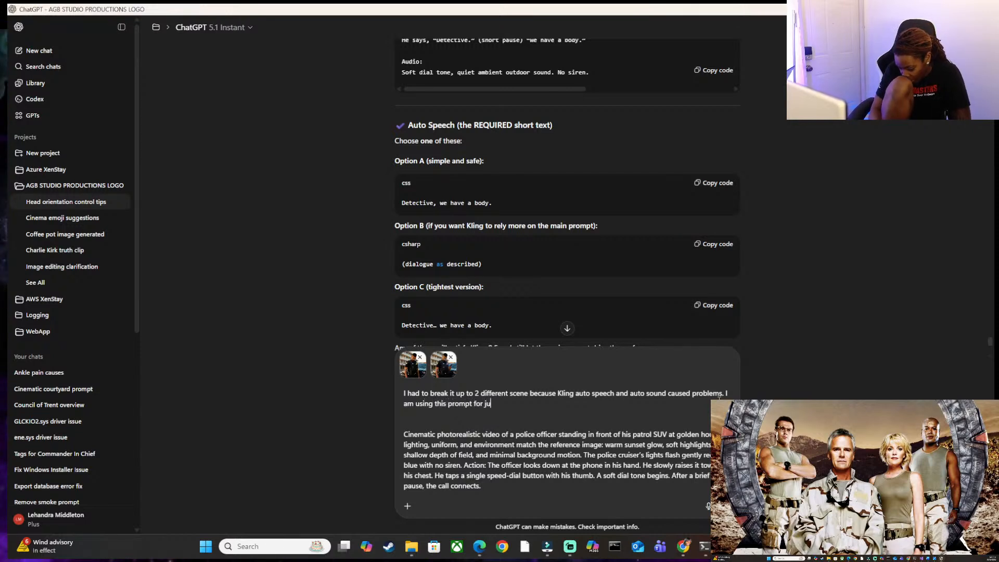
pyautogui.write('st doing the')
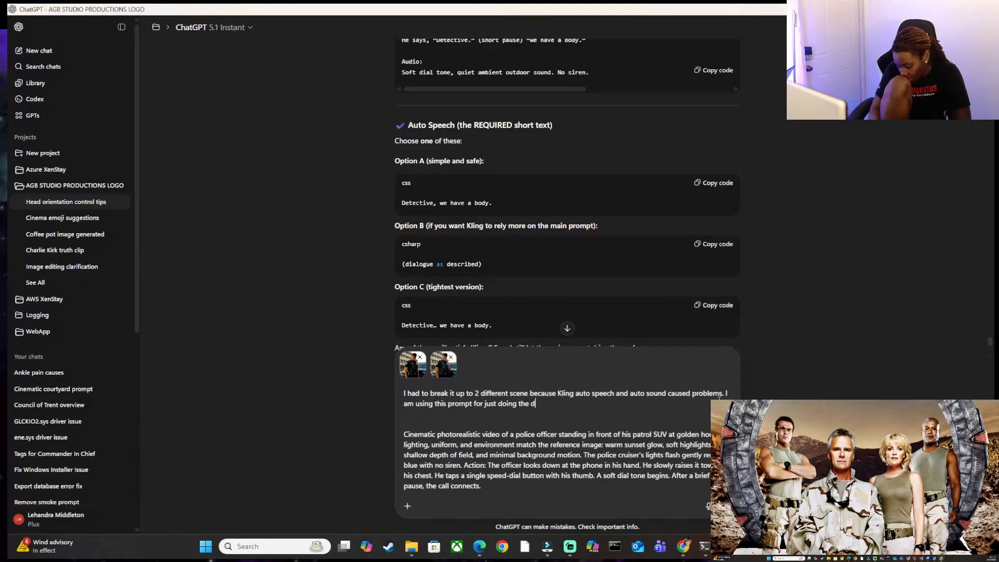
pyautogui.write('dialing and  the dia')
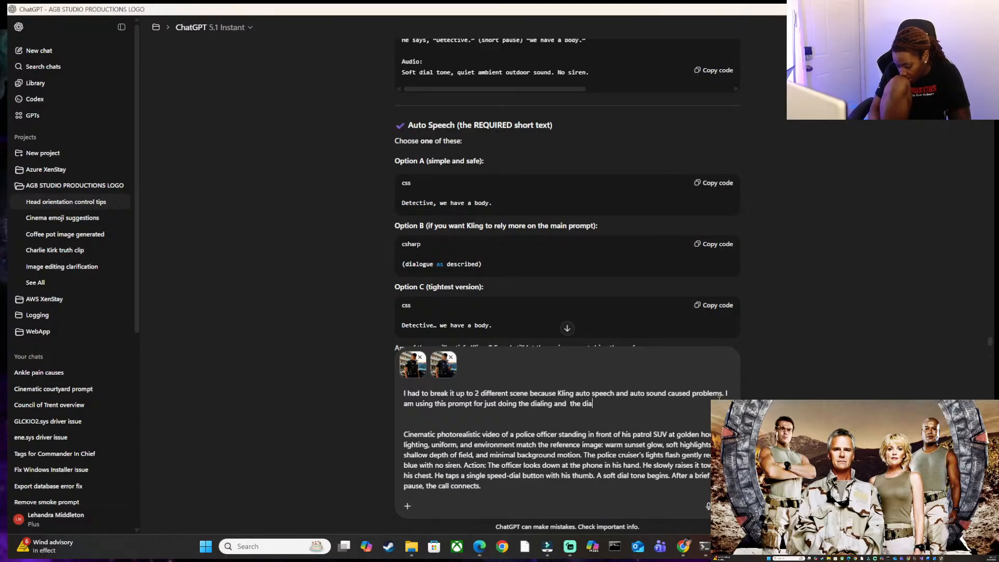
pyautogui.write('ltones an')
pyautogui.press('BackSpace')
pyautogui.press('BackSpace')
pyautogui.press('BackSpace')
pyautogui.write('. ')
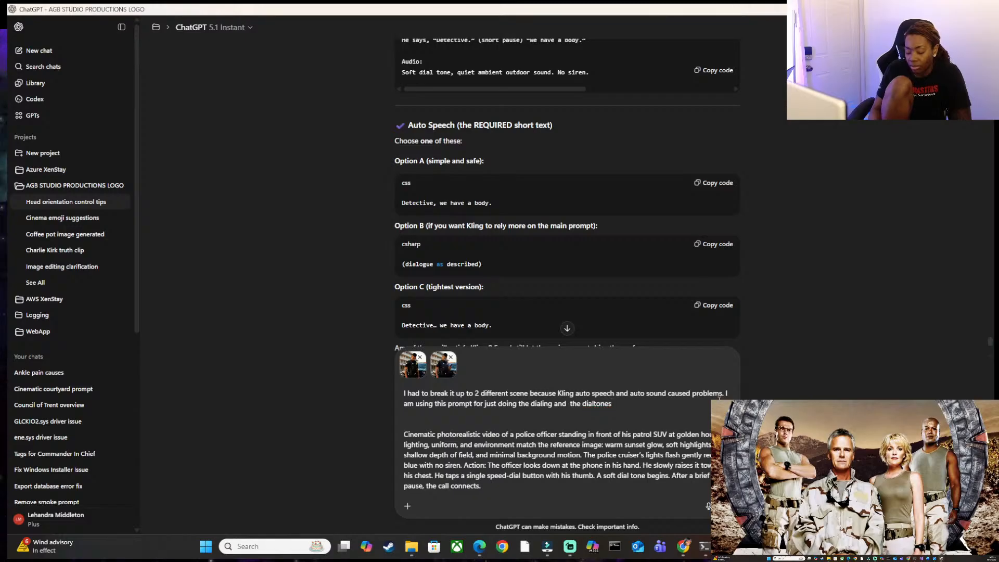
pyautogui.write(', and the connection')
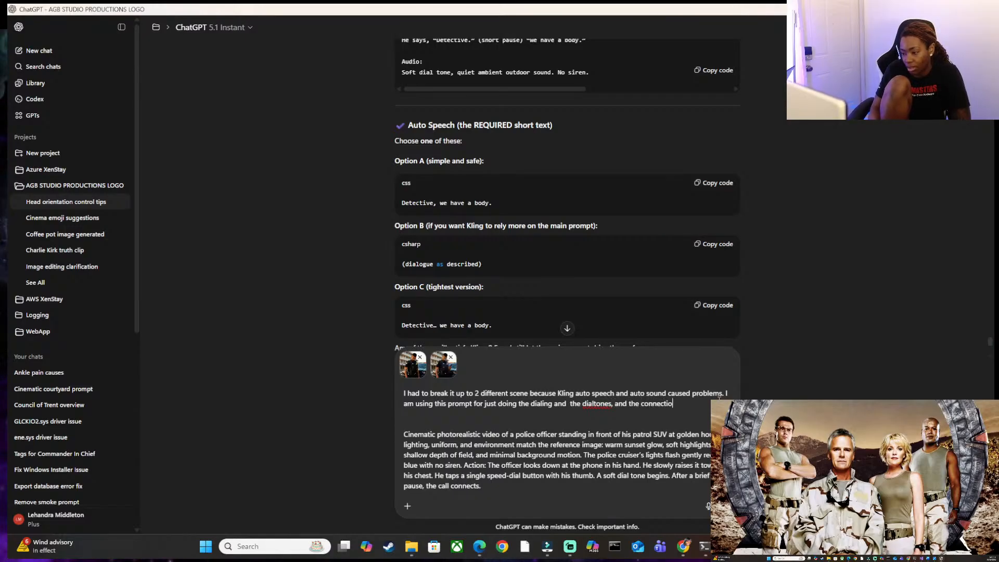
# Replace "and the" before "dialtones" with a comma and send the message.
pyautogui.press('Left')
pyautogui.press('Left')
pyautogui.press('Left')
pyautogui.press('Left')
pyautogui.press('Left')
pyautogui.press('Left')
pyautogui.press('Left')
pyautogui.press('BackSpace')
pyautogui.press('BackSpace')
pyautogui.press('BackSpace')
pyautogui.press('BackSpace')
pyautogui.press('BackSpace')
pyautogui.press('BackSpace')
pyautogui.press('BackSpace')
pyautogui.press('BackSpace')
pyautogui.press('BackSpace')
pyautogui.write(',')
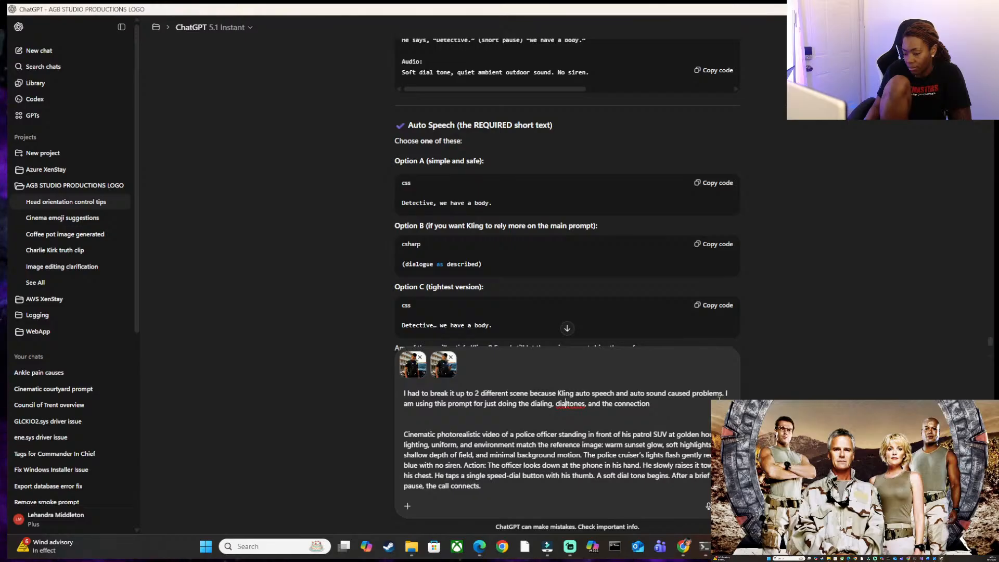
pyautogui.press('Return')
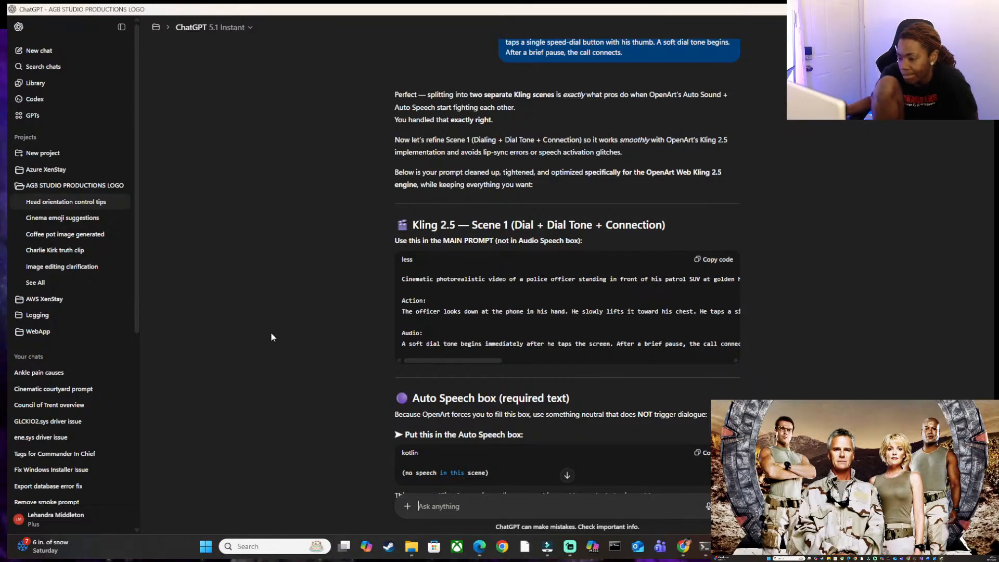
# Read through the Scene 1 reply and begin a follow-up message with "If i put nothing in the prompt for Auto sound".
pyautogui.scroll(-2, 534, 307)
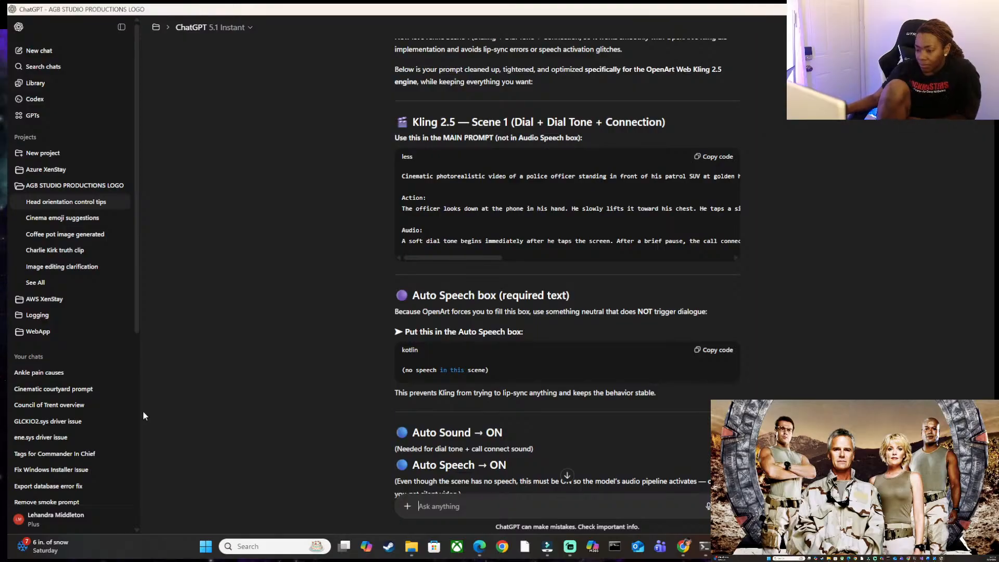
pyautogui.scroll(-1, 558, 376)
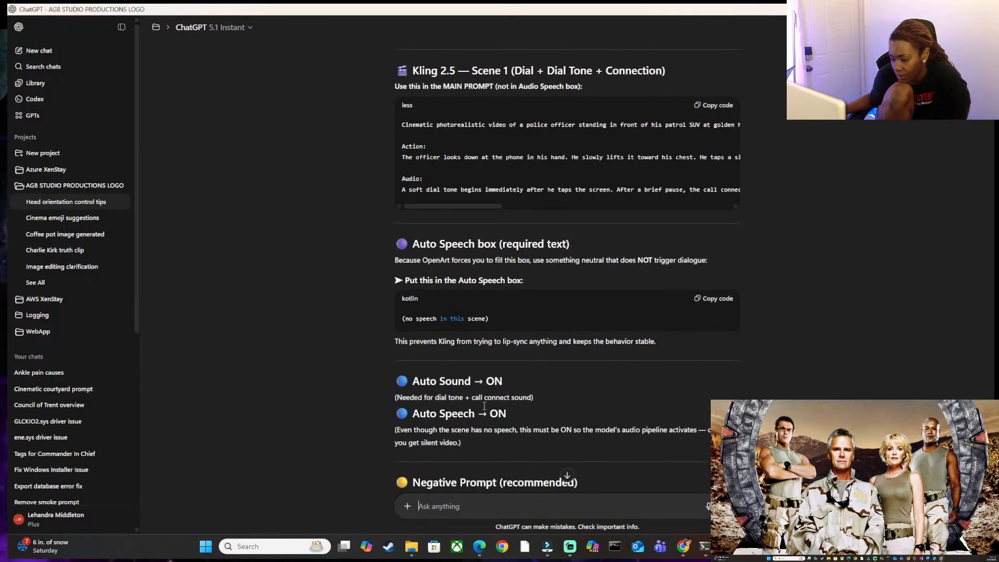
pyautogui.scroll(-1, 494, 404)
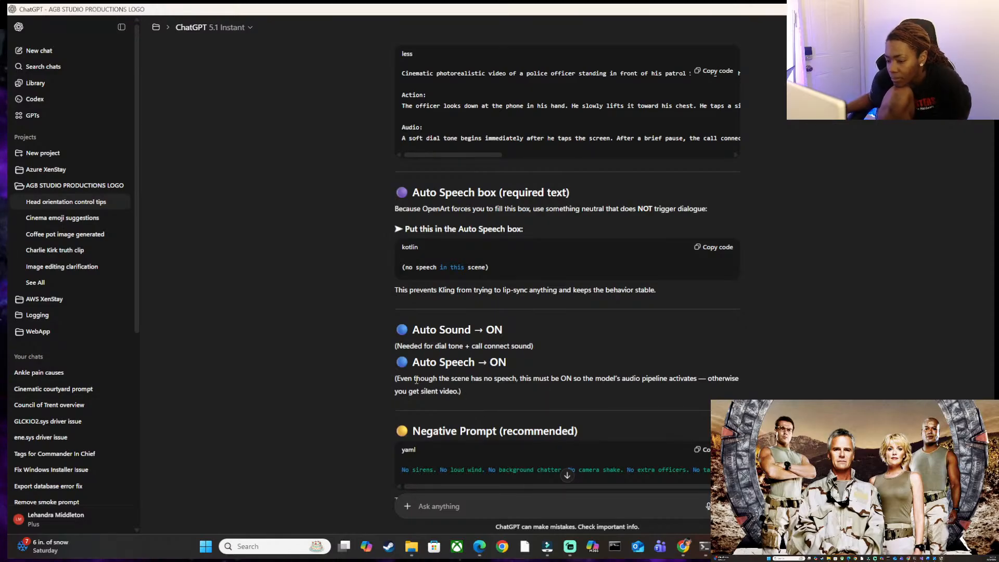
pyautogui.scroll(-1, 405, 364)
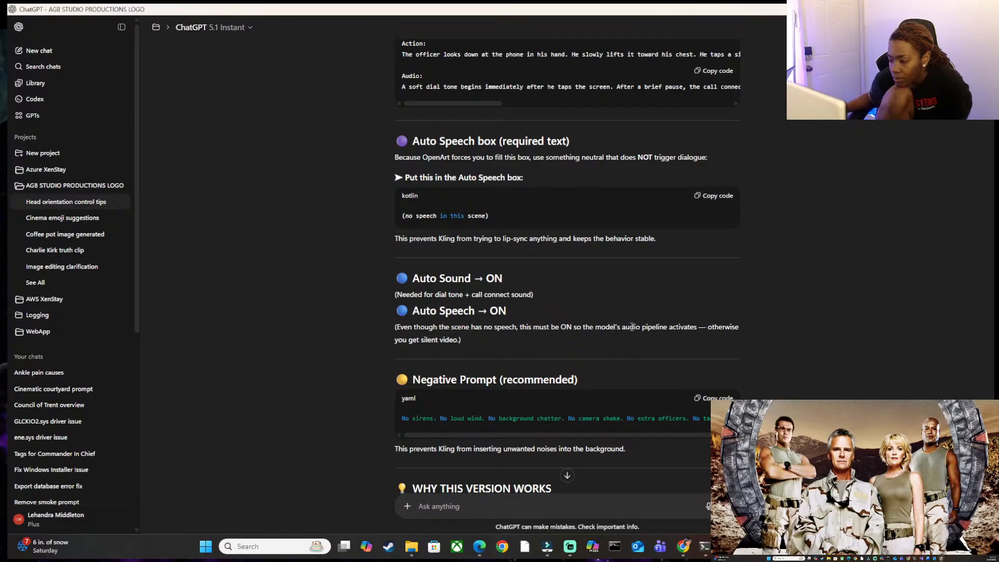
pyautogui.scroll(-5, 637, 329)
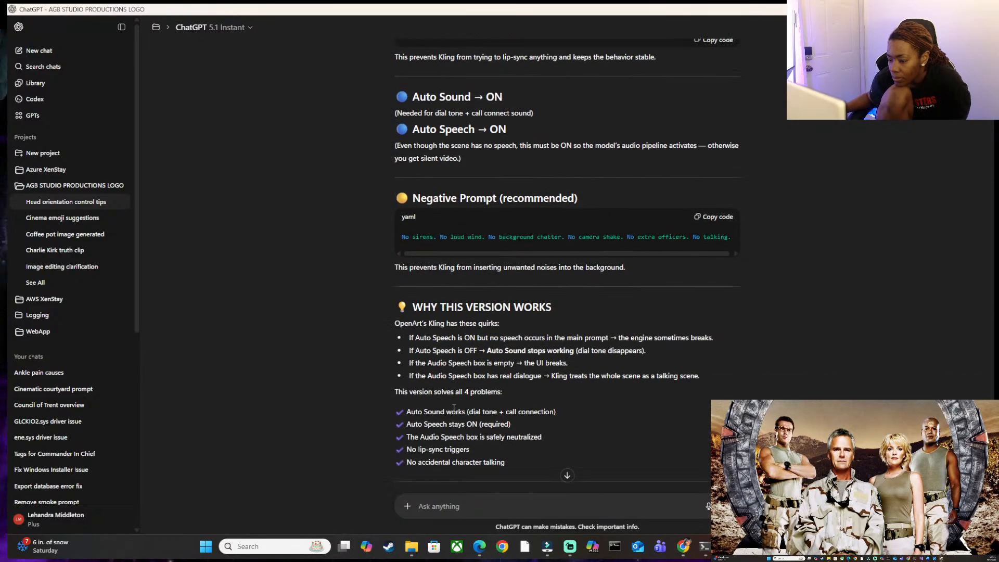
pyautogui.write('If i put not')
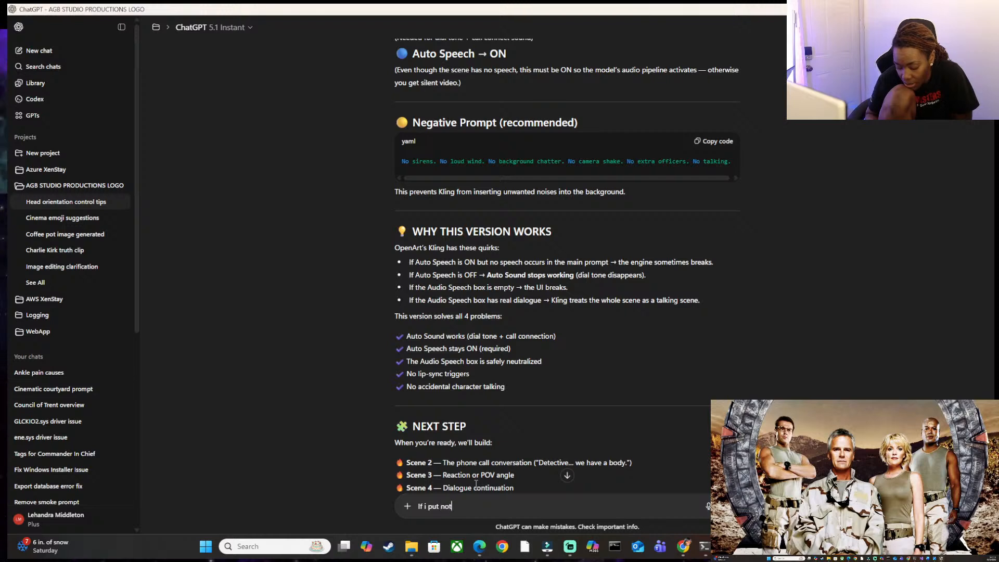
pyautogui.write('hing in the prompt for Auto sound')
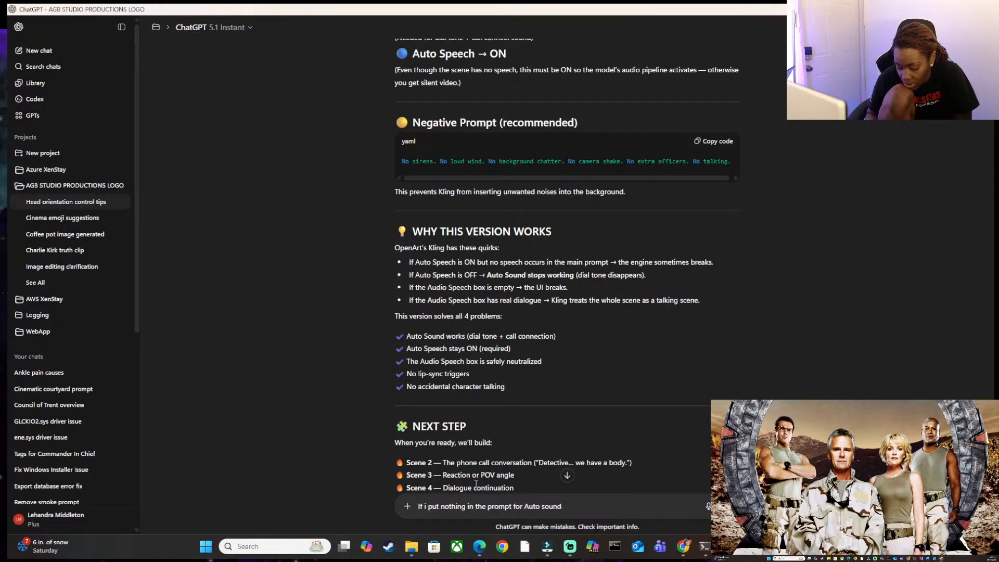
pyautogui.write(', nothing ')
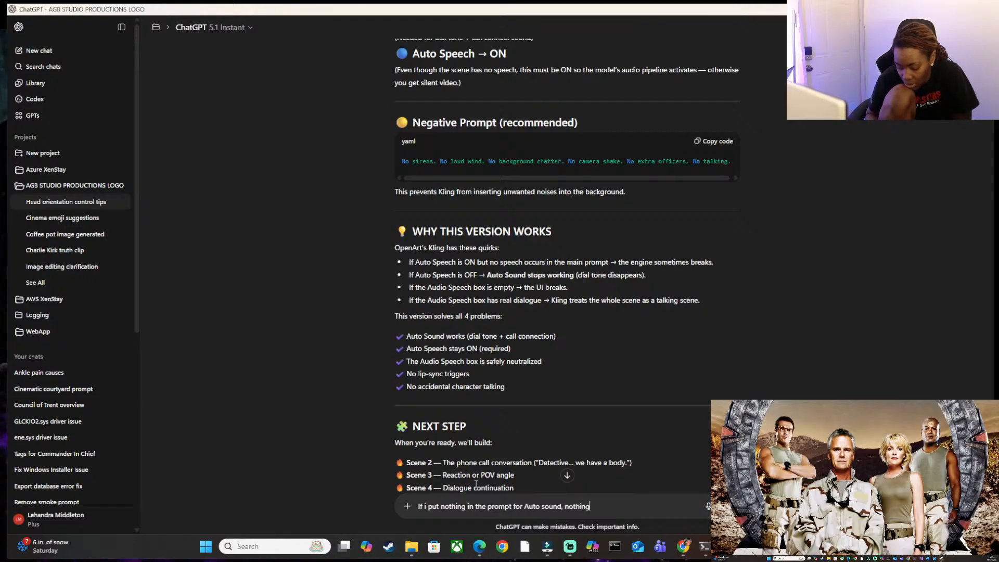
pyautogui.write('happens')
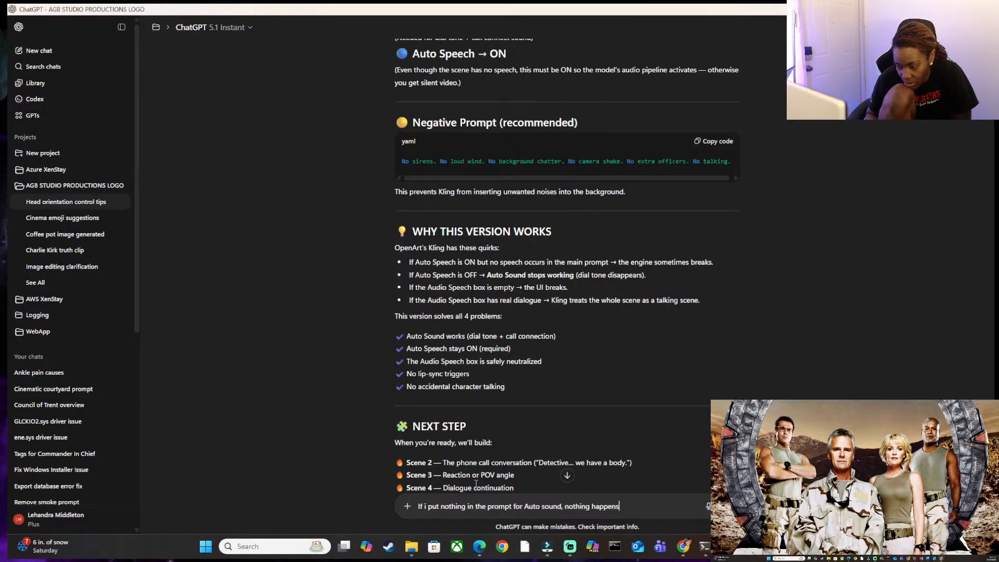
pyautogui.write('. meaning')
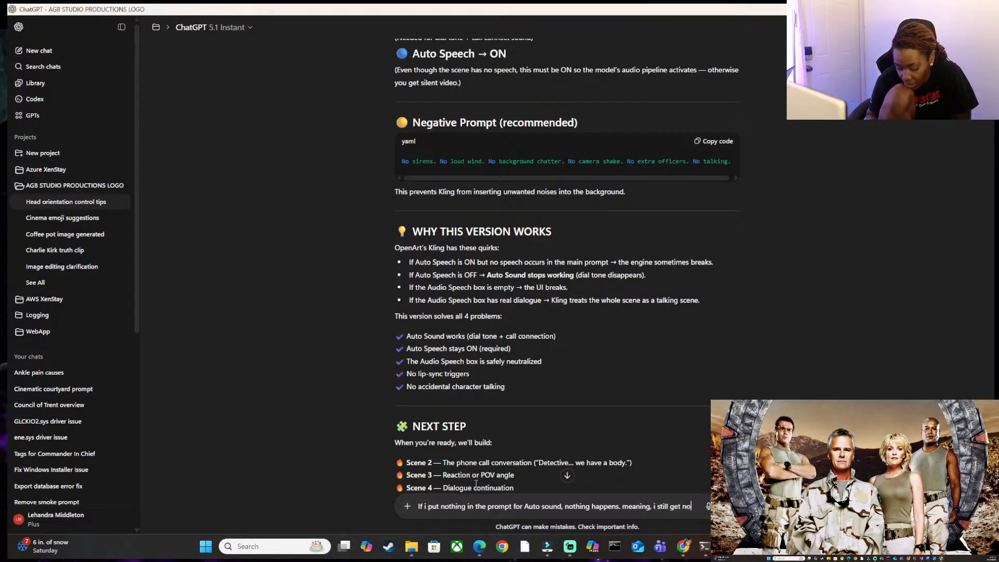
# Complete the follow-up with ", nothing happens. meaning, i still get no sound" and send it.
pyautogui.write('ound')
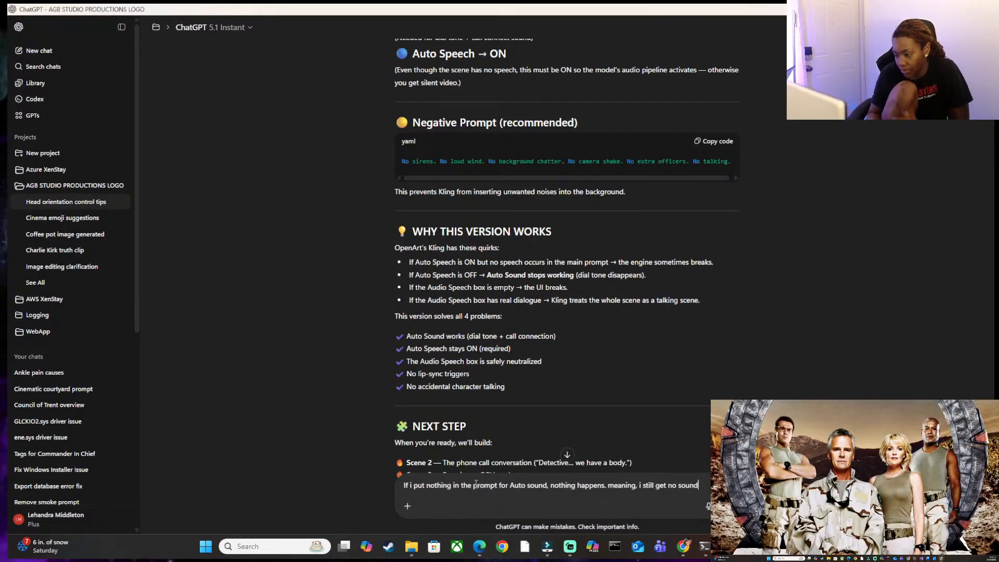
pyautogui.press('Return')
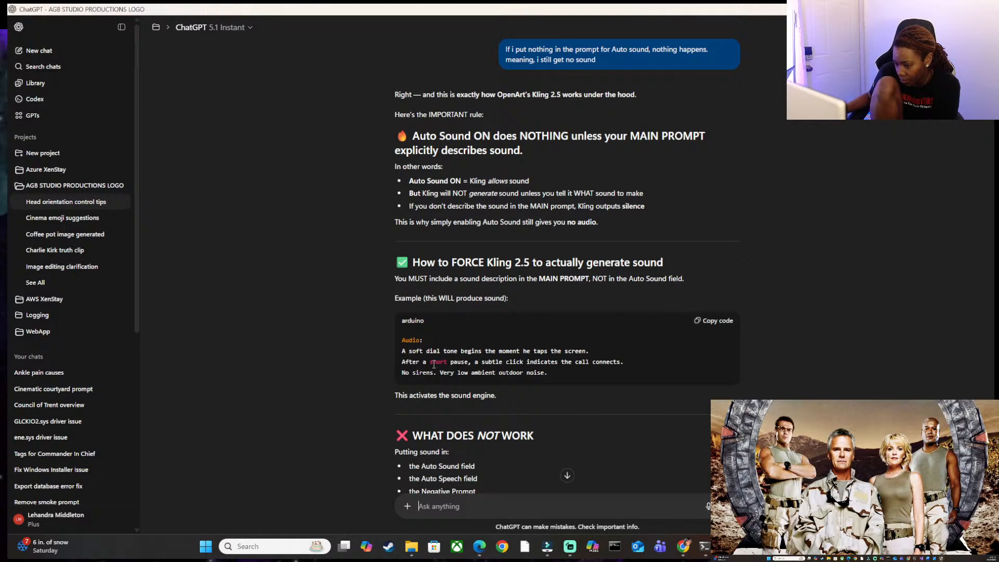
# Examine the reply's advice on making Kling 2.5 generate sound, highlighting the example audio lines and reading on to the Scene 1 working example.
pyautogui.scroll(-1, 406, 308)
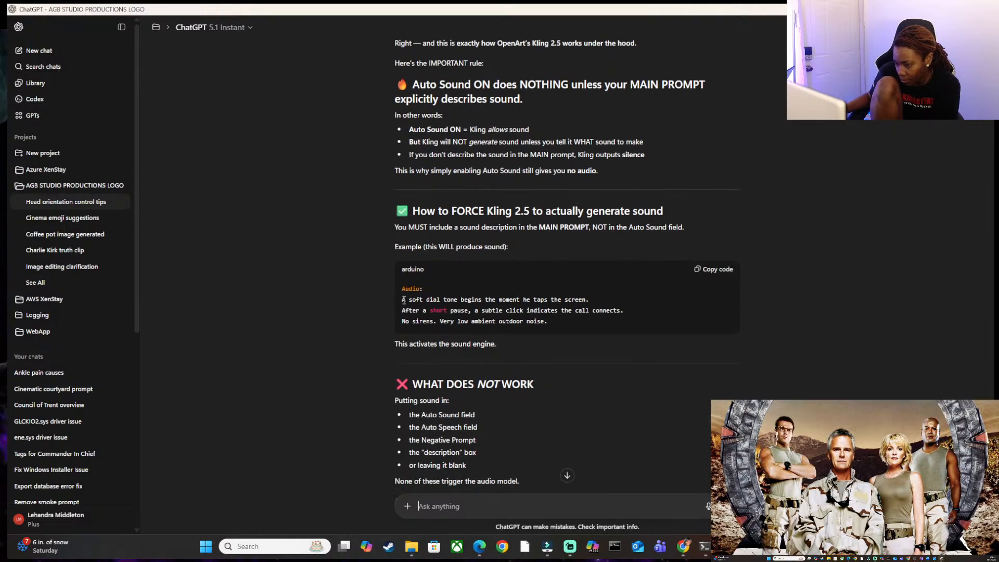
pyautogui.moveTo(404, 299); pyautogui.dragTo(529, 325)
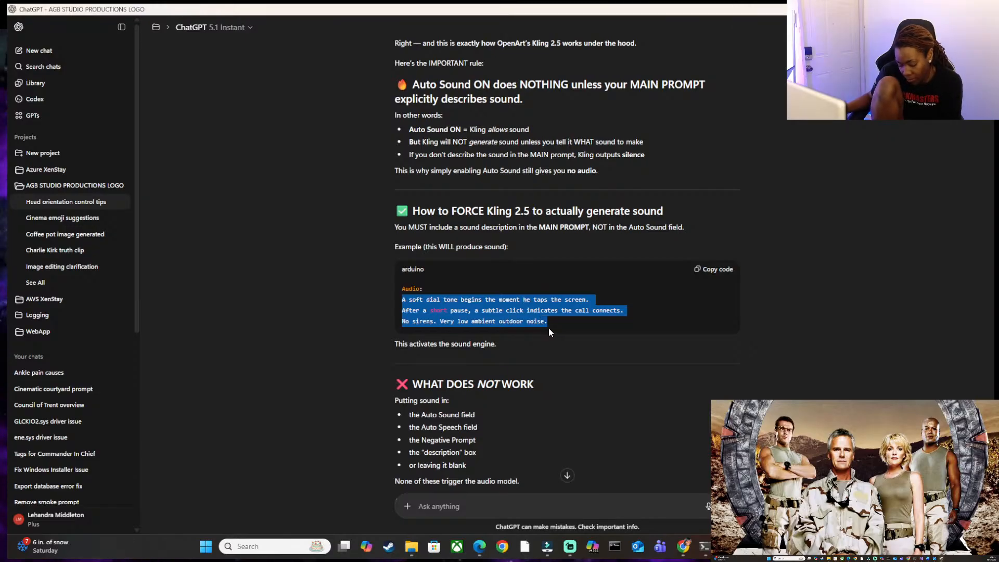
pyautogui.scroll(-2, 545, 330)
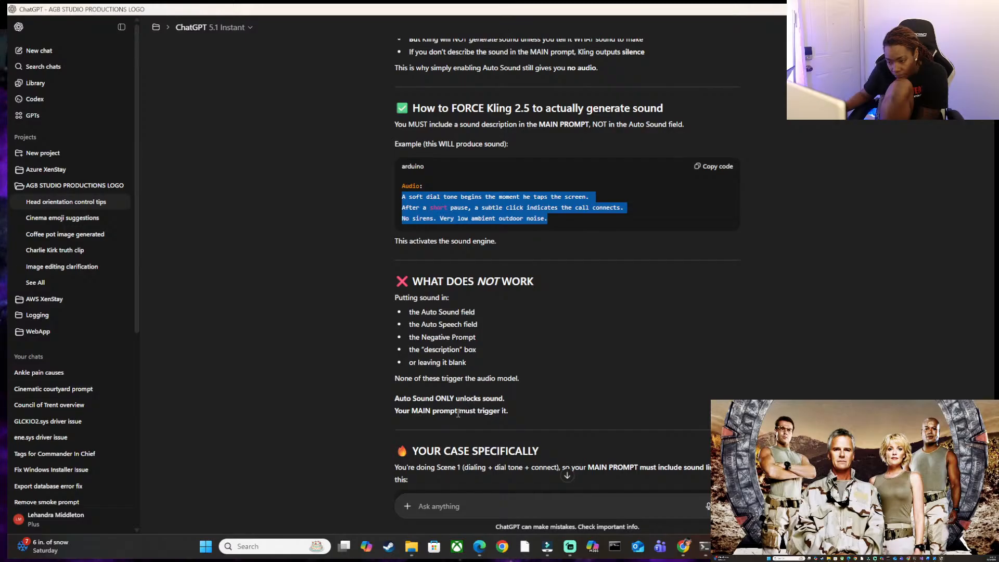
pyautogui.scroll(-1, 431, 458)
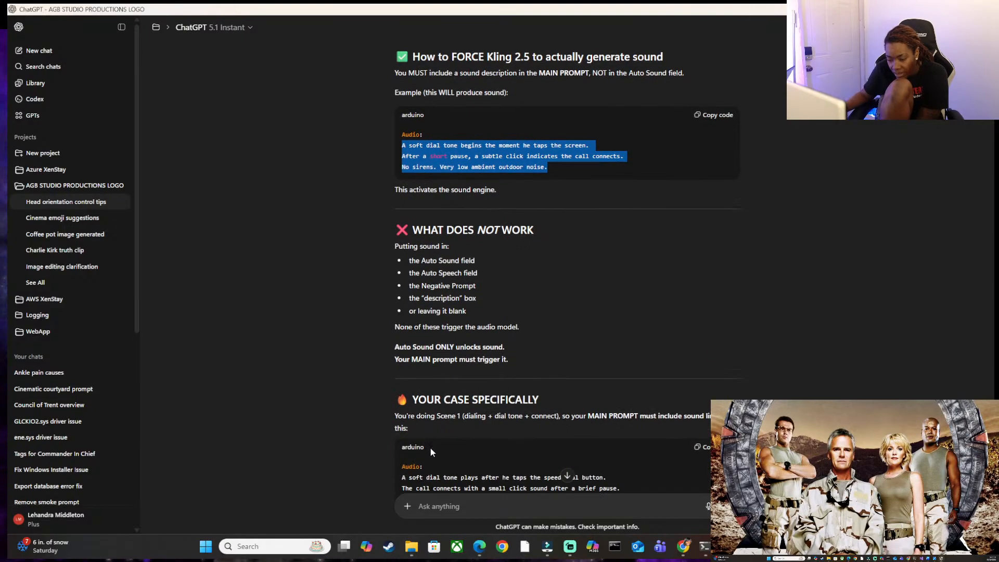
pyautogui.scroll(-1, 426, 448)
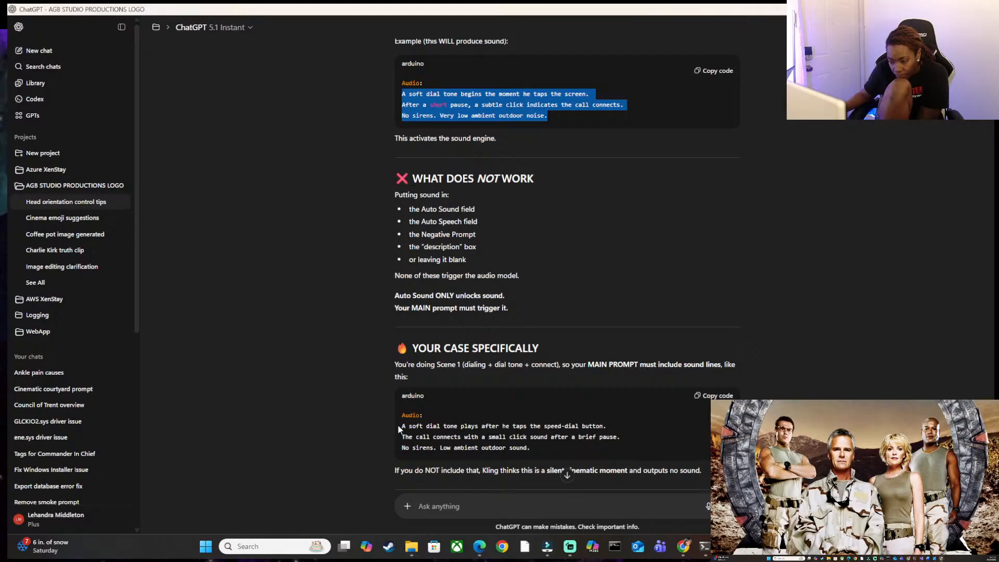
pyautogui.scroll(-1, 404, 425)
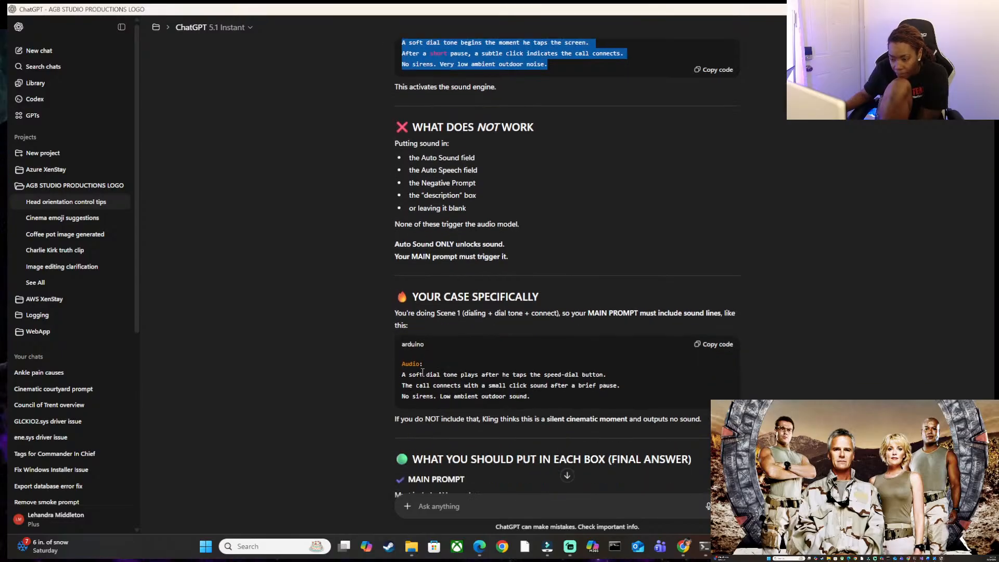
pyautogui.scroll(-1, 448, 388)
pyautogui.scroll(-3, 448, 388)
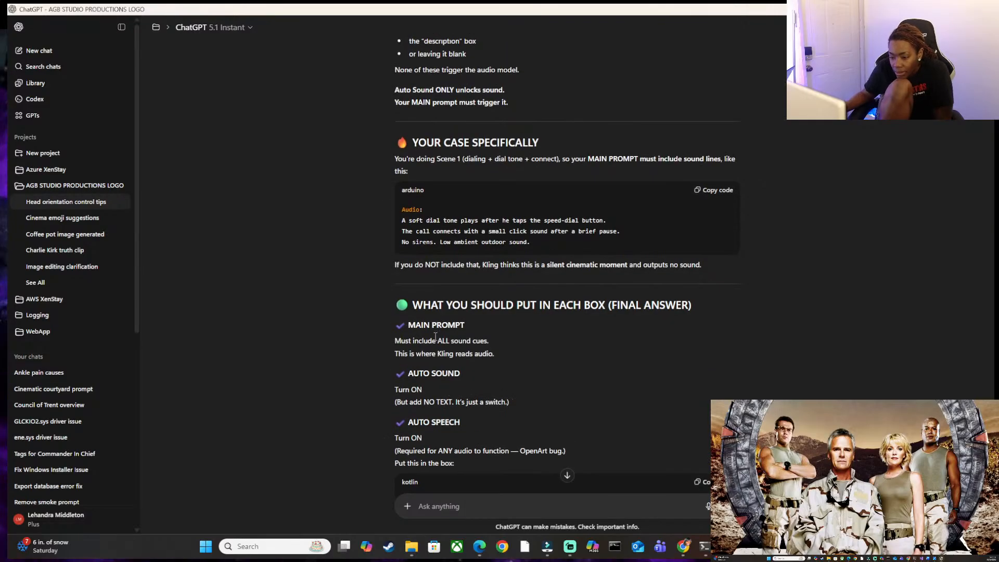
pyautogui.scroll(-1, 436, 336)
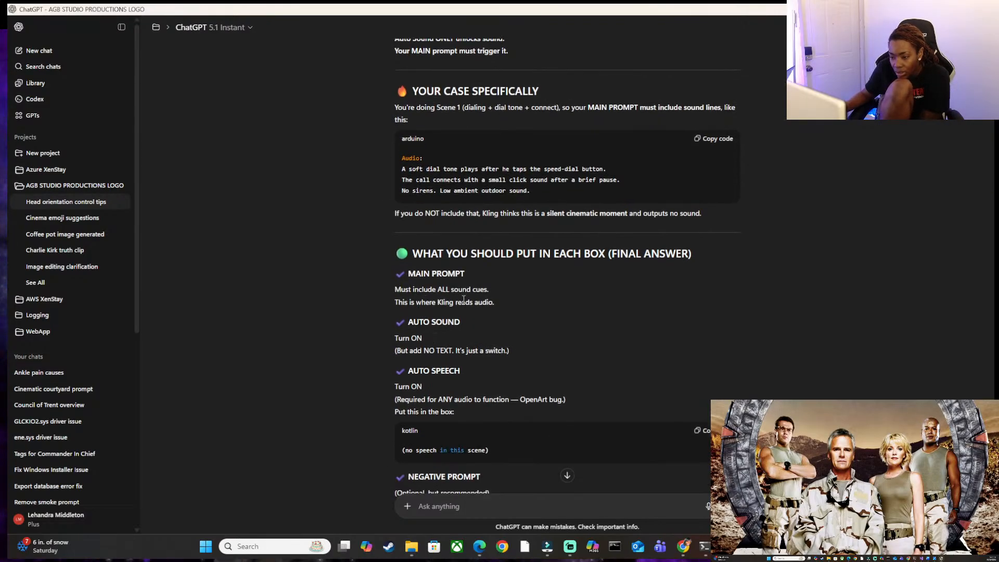
pyautogui.scroll(-2, 449, 310)
pyautogui.scroll(-4, 449, 310)
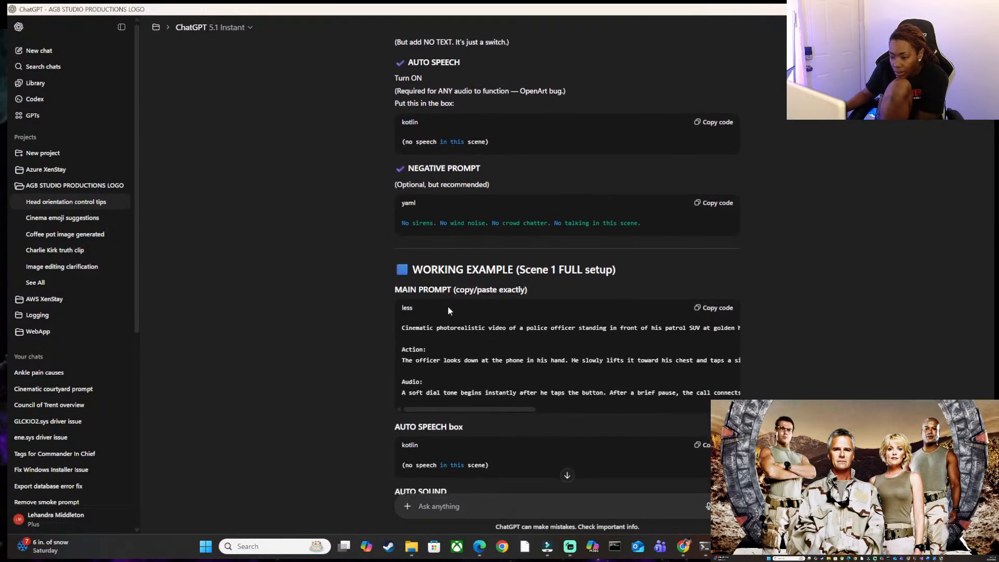
# Read across the long lines of the main prompt in the Scene 1 working example.
pyautogui.moveTo(495, 409); pyautogui.dragTo(470, 409)
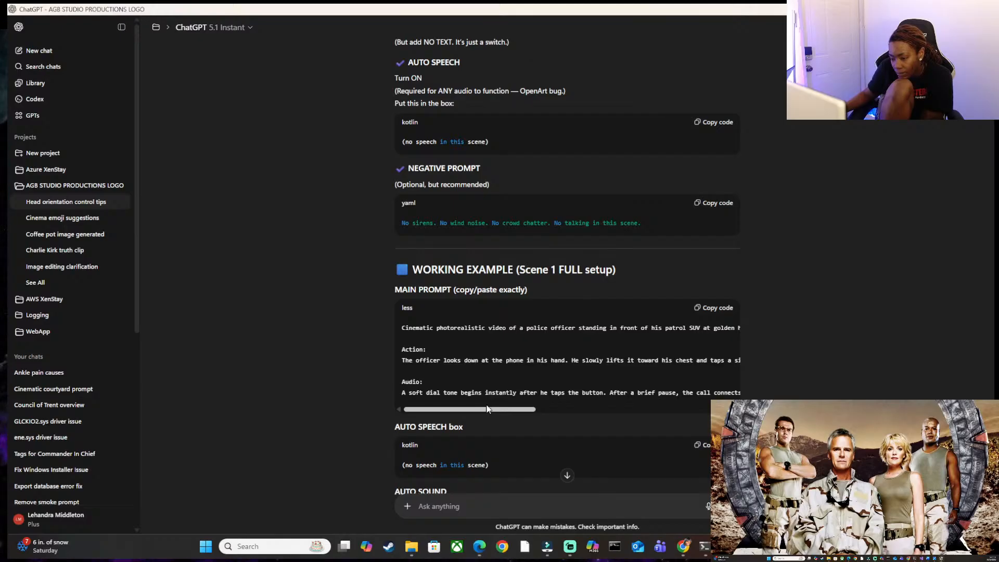
pyautogui.moveTo(477, 410)
pyautogui.mouseDown()
pyautogui.moveTo(530, 412)
pyautogui.moveTo(462, 416)
pyautogui.mouseUp()
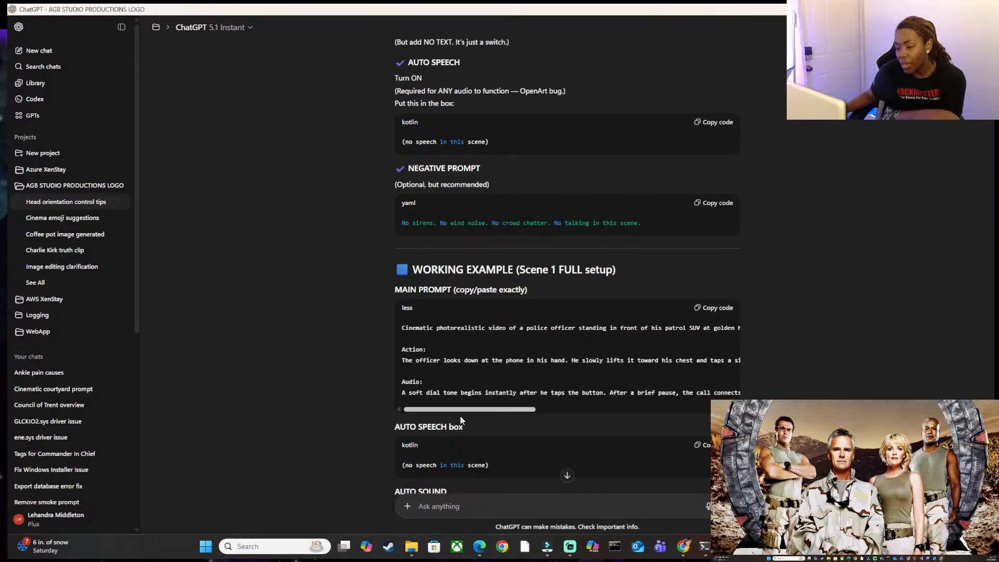
pyautogui.moveTo(494, 411); pyautogui.dragTo(517, 410)
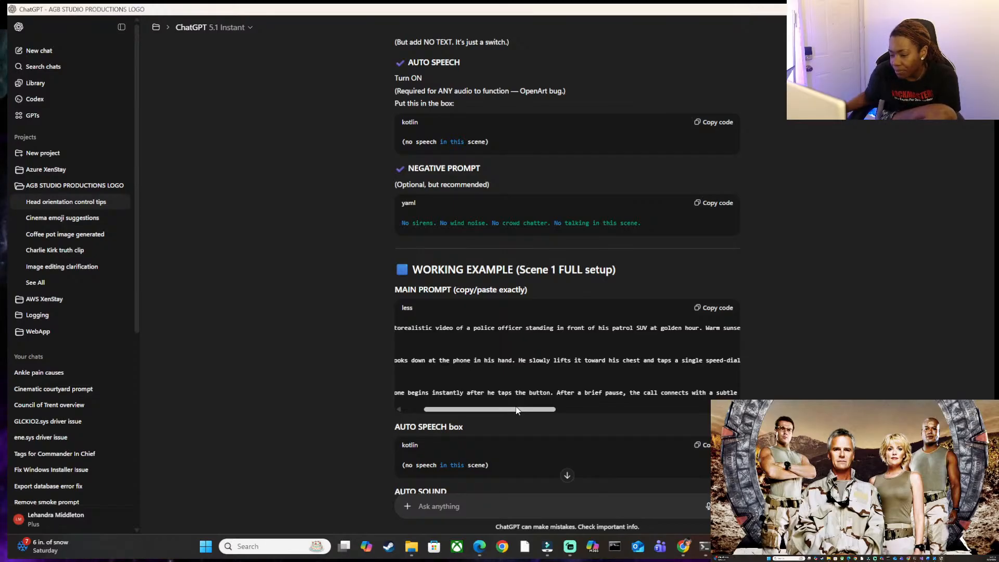
pyautogui.moveTo(517, 410); pyautogui.dragTo(457, 417)
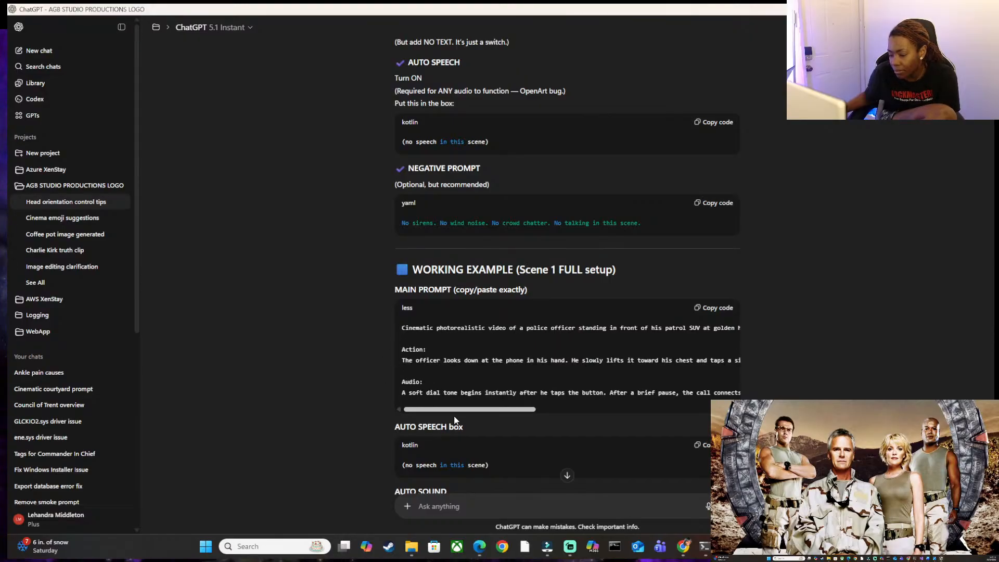
pyautogui.hscroll(1, 492, 413)
pyautogui.hscroll(1, 503, 414)
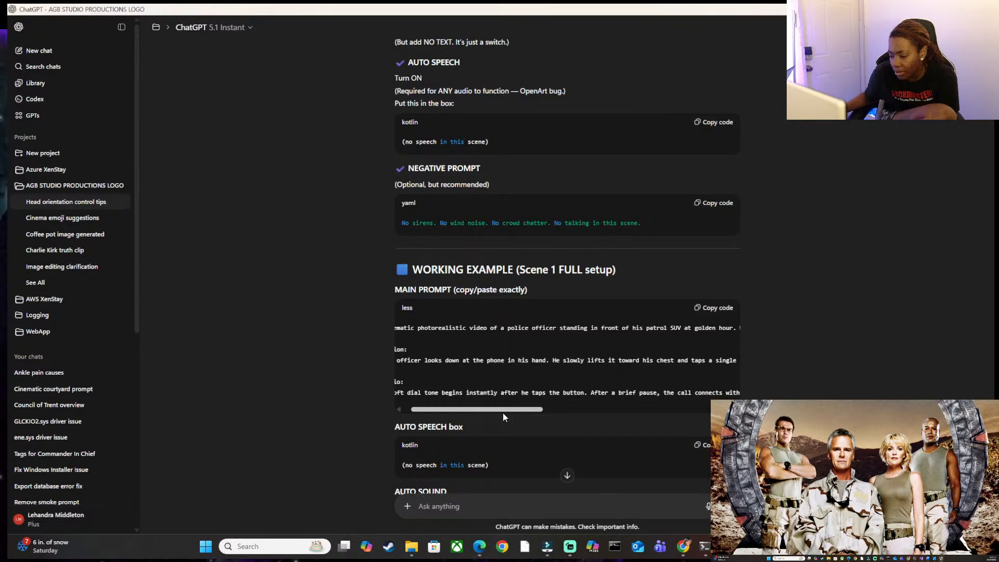
pyautogui.hscroll(-2, 503, 413)
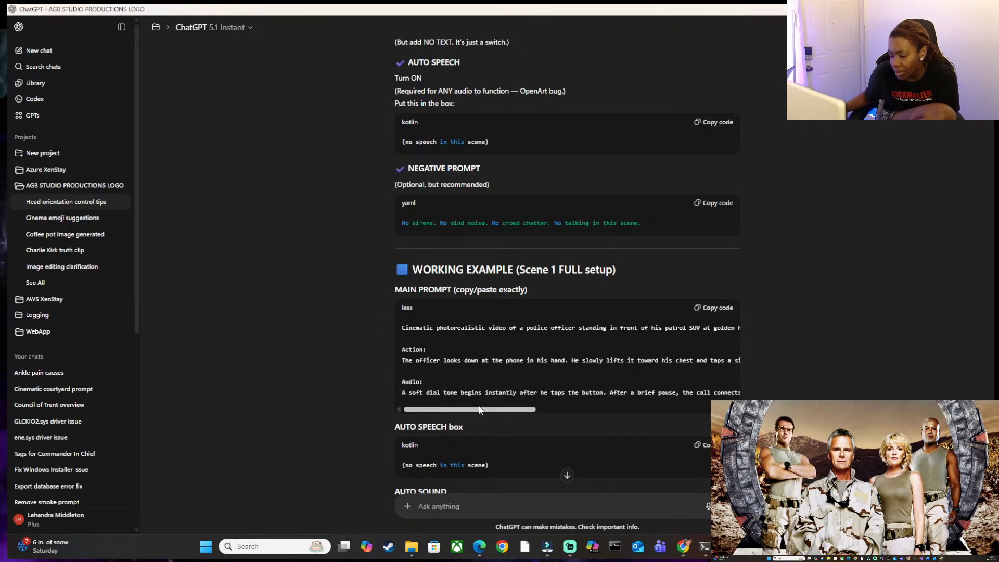
# Copy the main prompt of the Scene 1 working example and paste it into YouTube template.docx in Word, above the existing prompt.
pyautogui.hscroll(1, 494, 409)
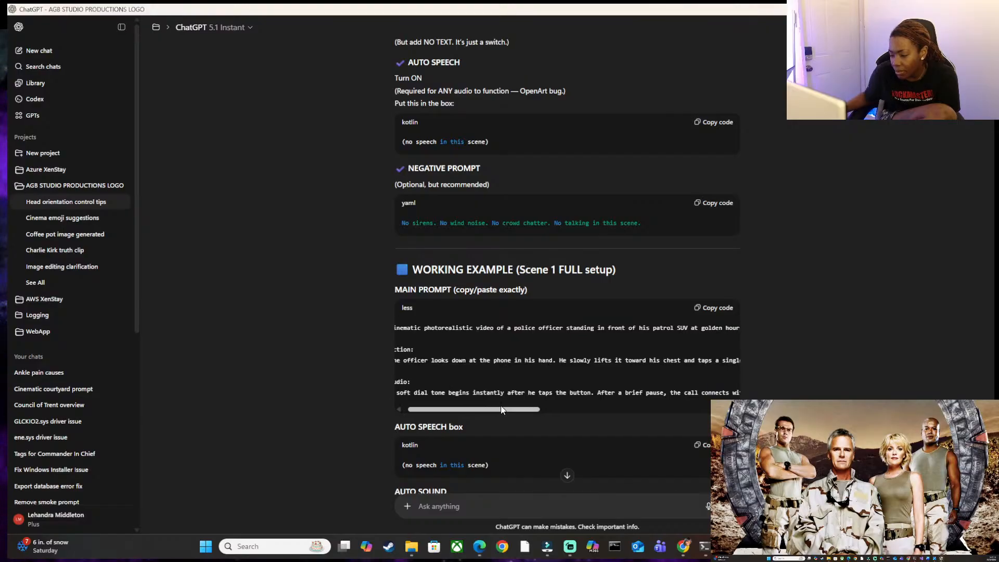
pyautogui.moveTo(498, 411); pyautogui.dragTo(671, 409)
pyautogui.scroll(-1, 611, 401)
pyautogui.moveTo(604, 345); pyautogui.dragTo(315, 281)
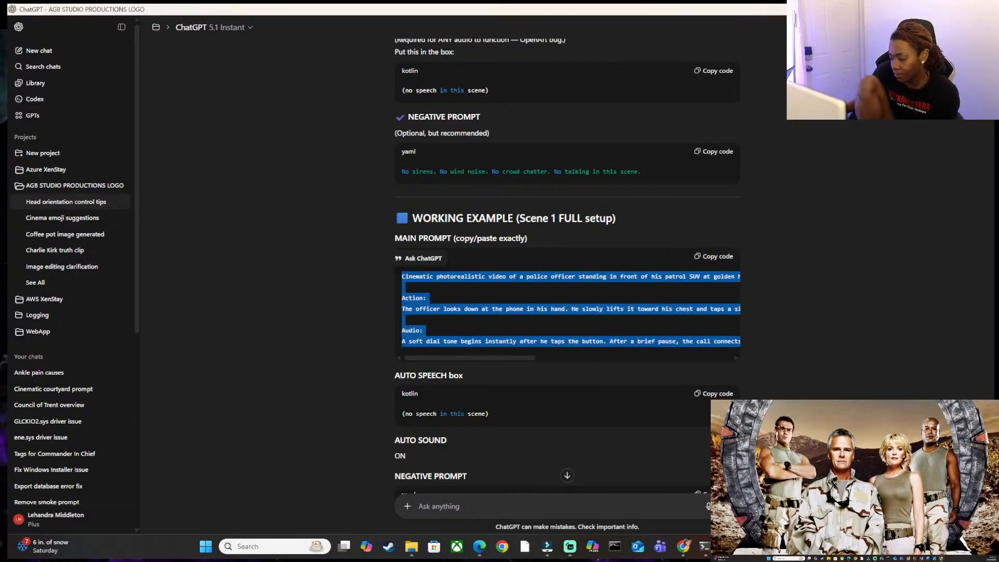
pyautogui.moveTo(752, 546)
pyautogui.click(806, 487)
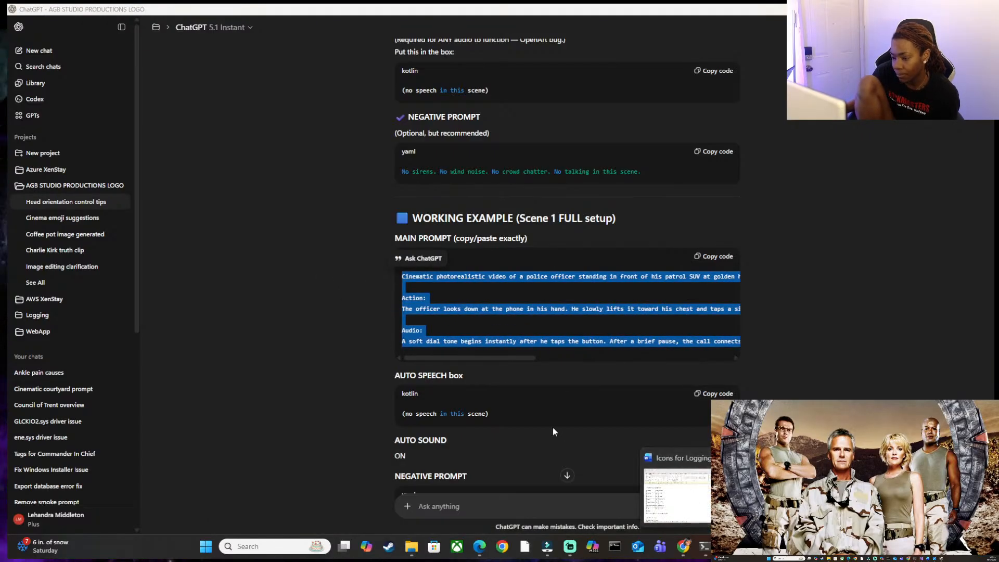
pyautogui.click(58, 313)
pyautogui.moveTo(22, 296); pyautogui.dragTo(886, 313)
pyautogui.write('Cinematic photorealistic video of a police officer standing in front of his patrol SUV at golden hour. Warm sunset lighting, shallow depth of field, minimal background motion. The police cruiser’s lights flash gently red and blue with no siren.  Action:  The officer looks down at the phone in his hand. He slowly lifts it toward his chest and taps a single speed-dial button with his thumb.  Audio:  A soft dial tone begins instantly after he taps the button. After a brief pause, the call connects with a subtle click sound. Very low ambient outdoor noise. No speech in this scene.')
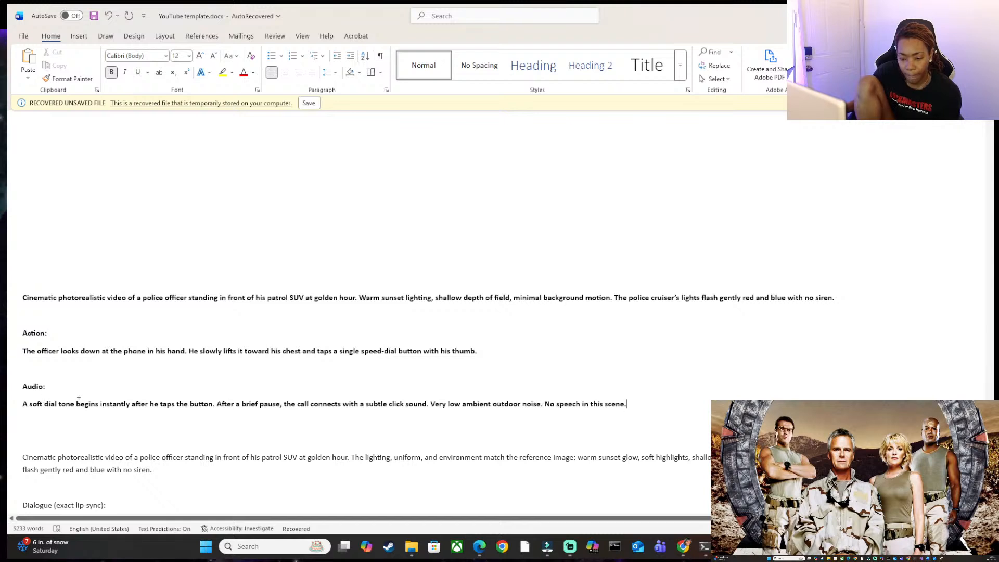
# In the pasted Audio line, move "A soft dial tone begins instantly after" behind "taps the button" and capitalize the opening "He".
pyautogui.moveTo(101, 404); pyautogui.dragTo(16, 410)
pyautogui.click(110, 405)
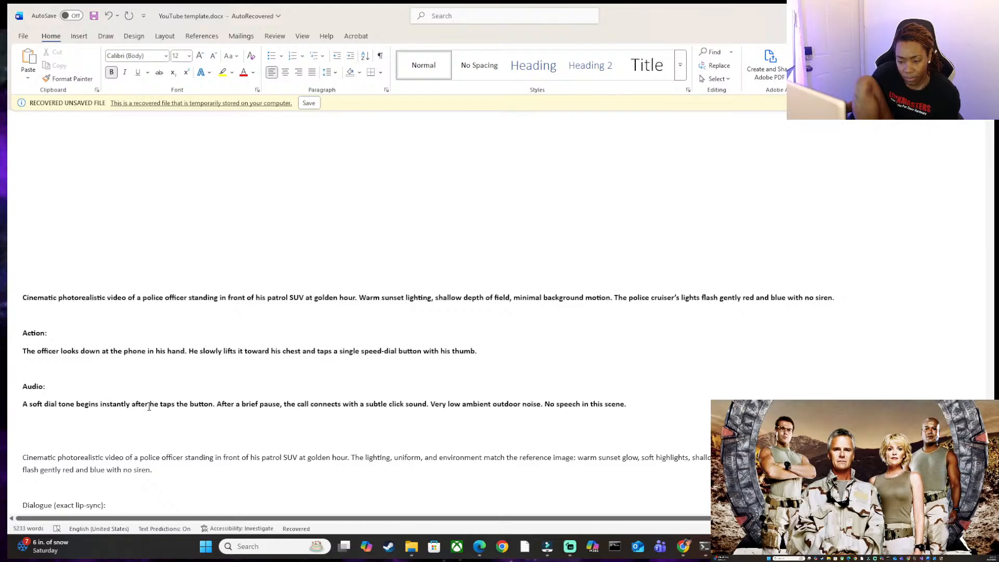
pyautogui.moveTo(148, 405); pyautogui.dragTo(18, 409)
pyautogui.hotkey('ctrl', 'c')
pyautogui.press('Delete')
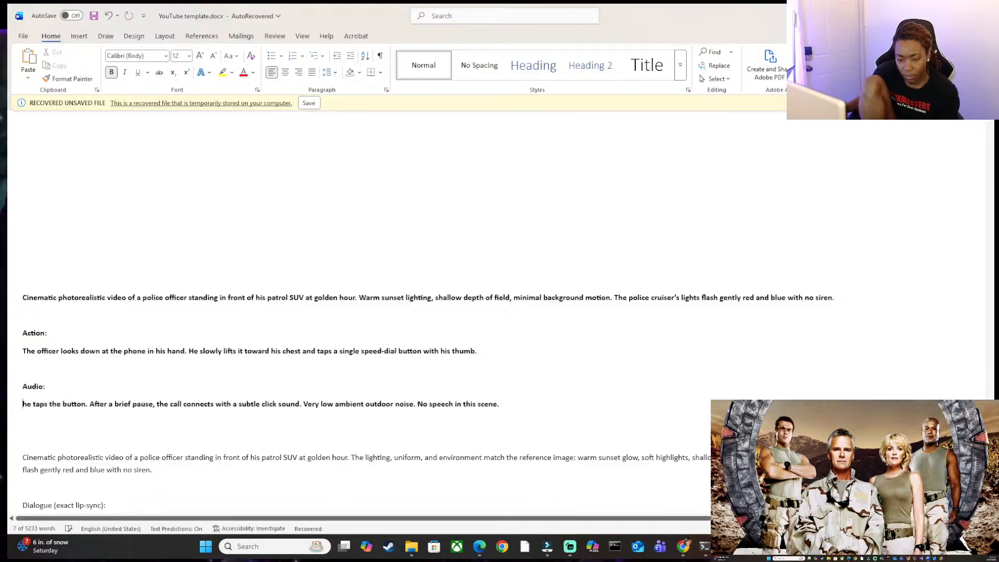
pyautogui.press('Delete')
pyautogui.write('H')
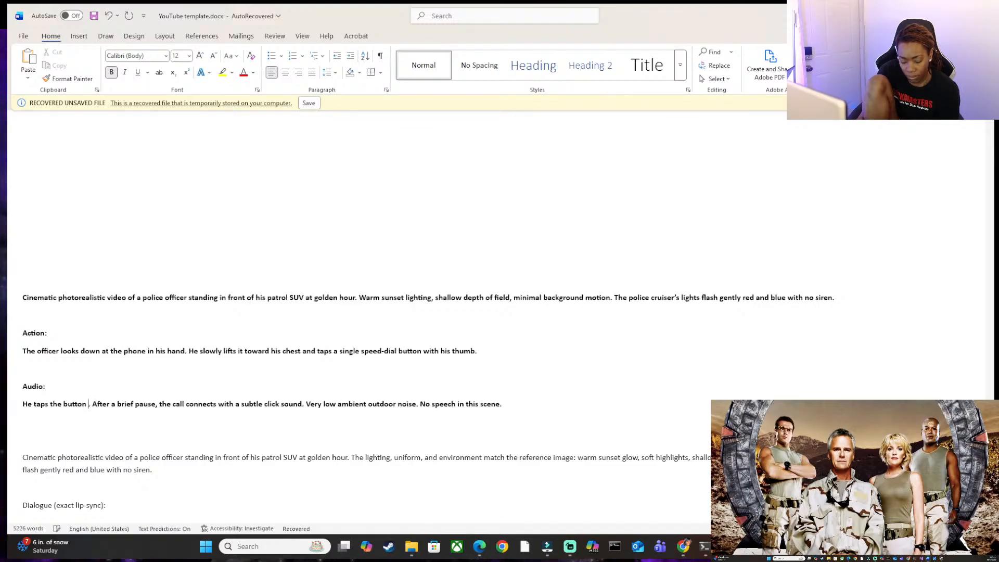
pyautogui.hotkey('ctrl', 'v')
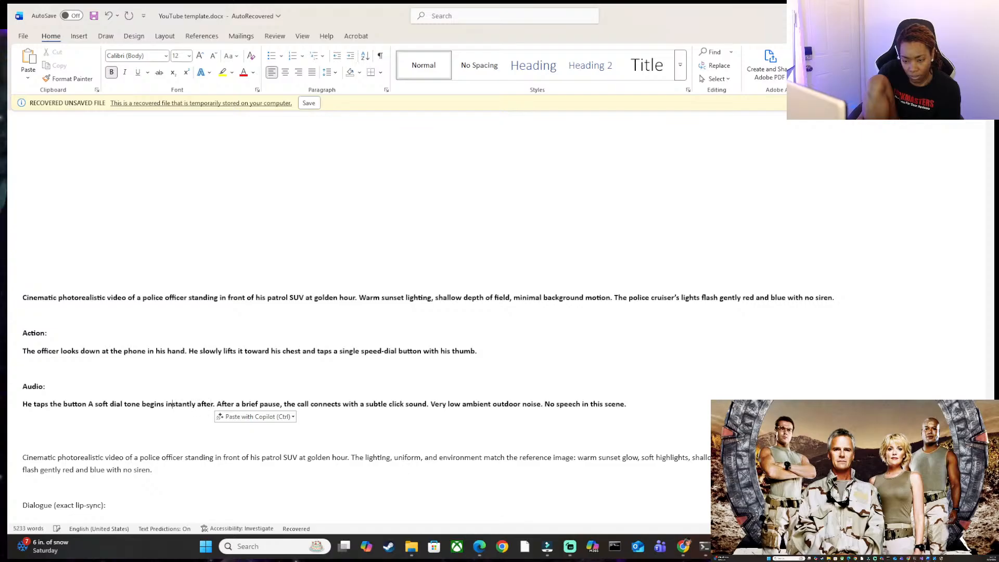
# Reword the Audio line's first sentence to "He taps the button and a soft dial tone begins instantly.".
pyautogui.press('BackSpace')
pyautogui.press('BackSpace')
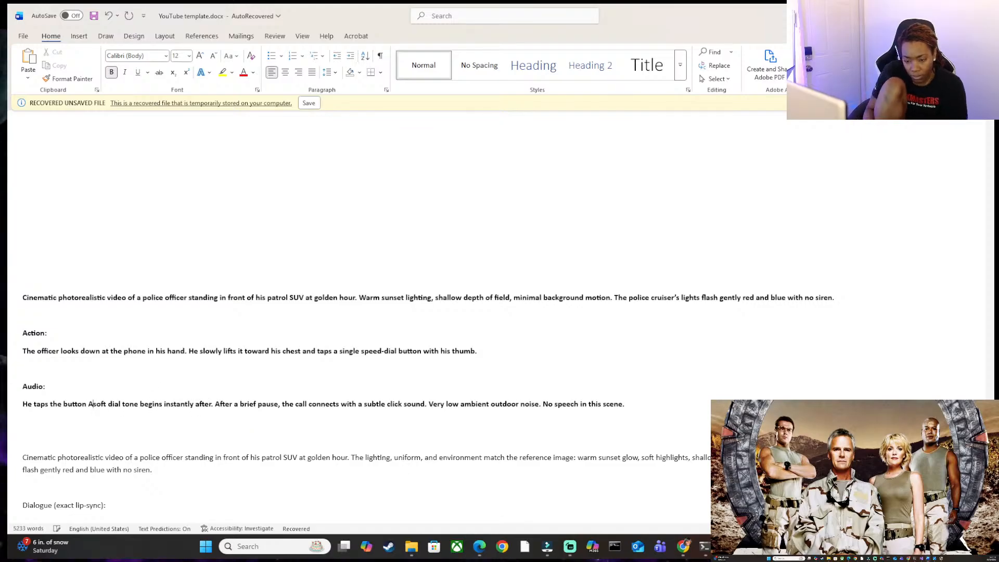
pyautogui.write('and a')
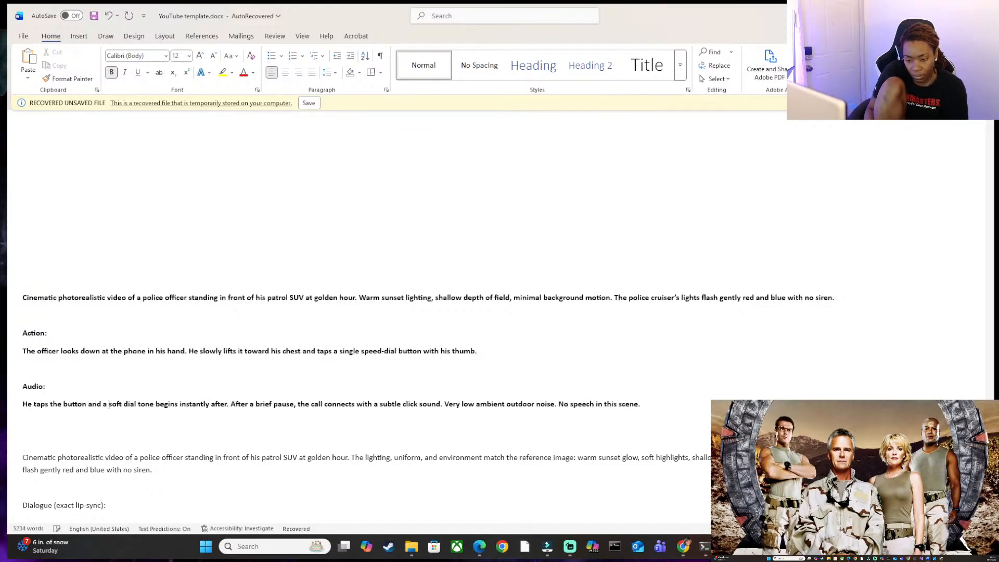
pyautogui.press('Right')
pyautogui.press('Right')
pyautogui.press('Right')
pyautogui.press('Right')
pyautogui.press('Right')
pyautogui.press('Right')
pyautogui.press('Right')
pyautogui.press('Right')
pyautogui.press('Right')
pyautogui.press('Right')
pyautogui.press('Right')
pyautogui.press('Right')
pyautogui.press('Right')
pyautogui.press('Right')
pyautogui.press('Right')
pyautogui.press('Right')
pyautogui.press('Right')
pyautogui.press('Right')
pyautogui.press('Right')
pyautogui.press('Right')
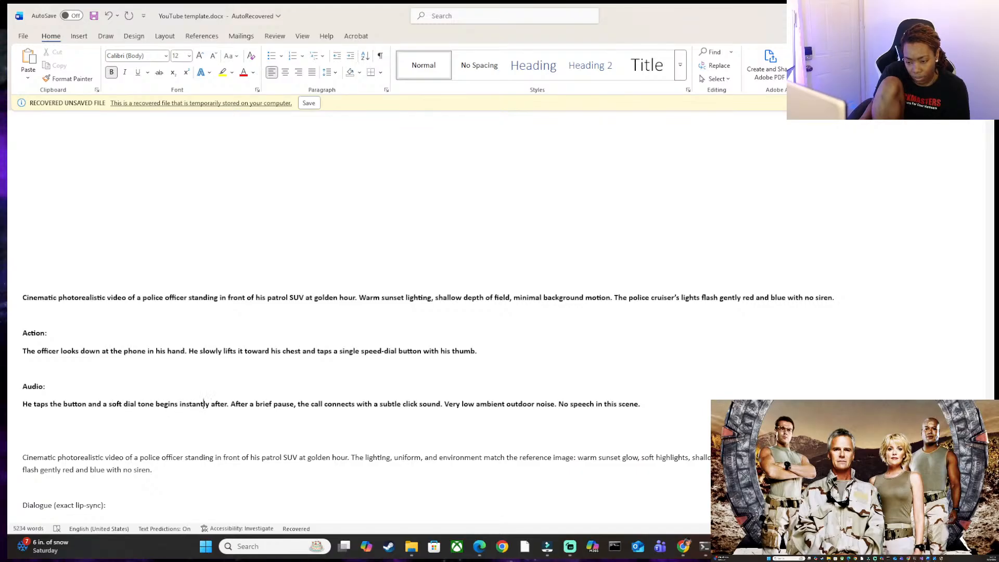
pyautogui.press('Delete')
pyautogui.press('BackSpace')
pyautogui.press('BackSpace')
pyautogui.press('BackSpace')
pyautogui.press('BackSpace')
pyautogui.press('BackSpace')
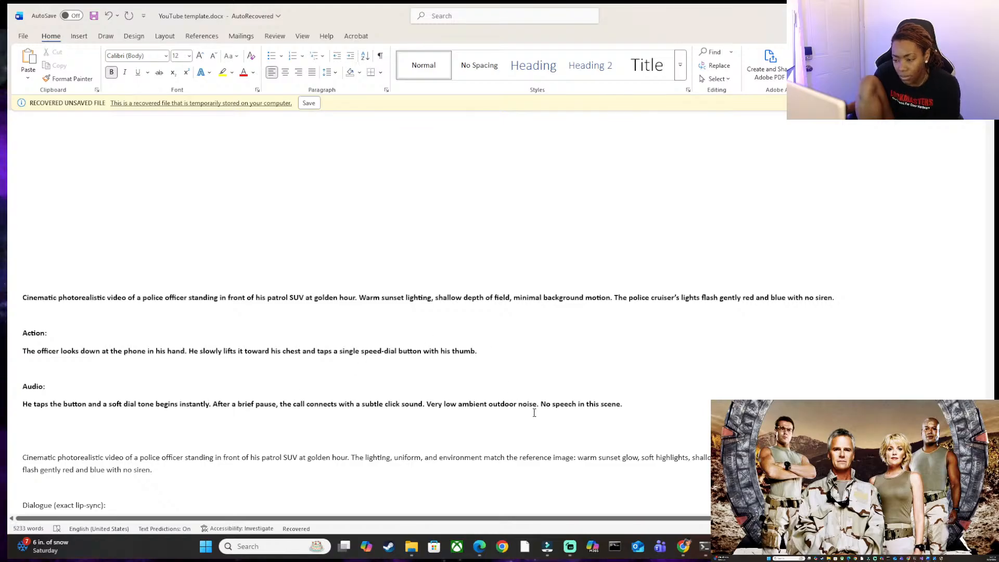
# Apply the suggested grammar correction that adds a comma after "button" in the Audio line.
pyautogui.click(636, 408)
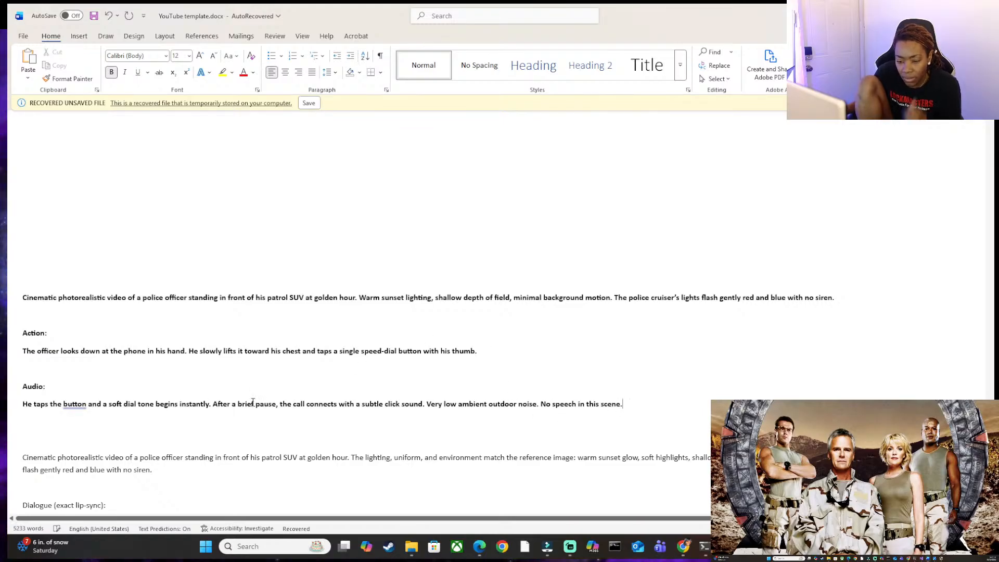
pyautogui.click(69, 404)
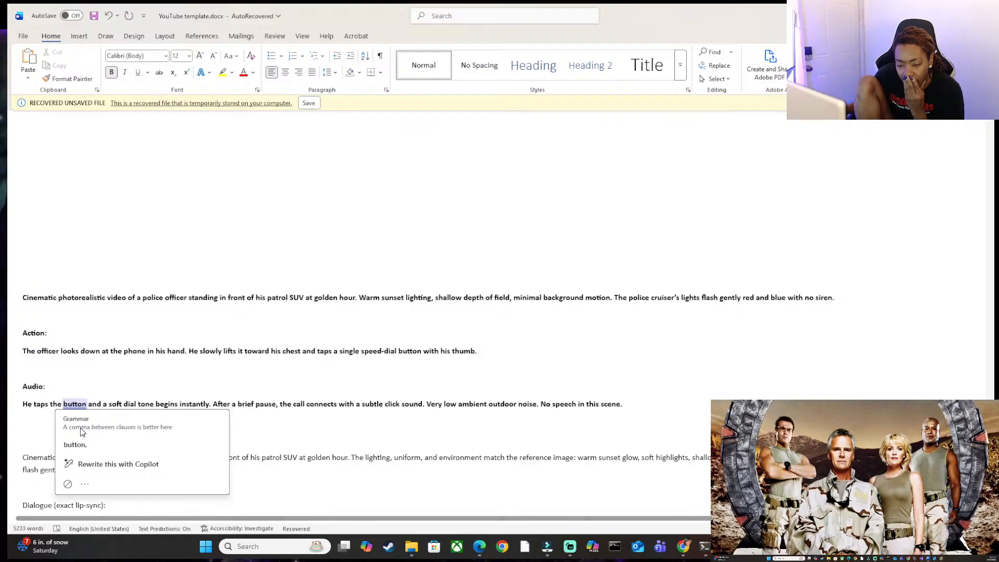
pyautogui.click(78, 445)
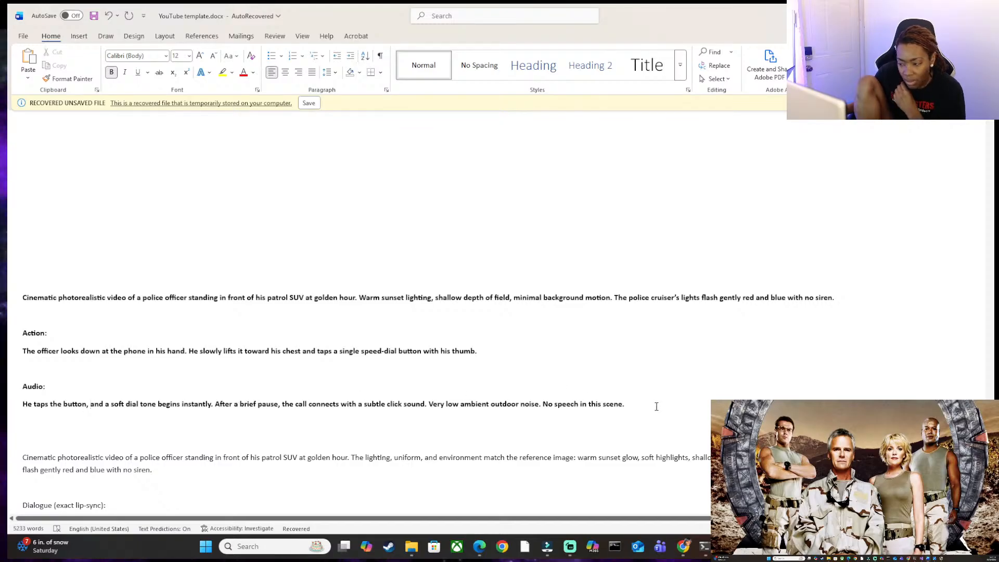
# Copy the whole revised prompt, switch to OpenArt's Image to Video page in the browser, and close the open video preview.
pyautogui.moveTo(656, 404); pyautogui.dragTo(24, 300)
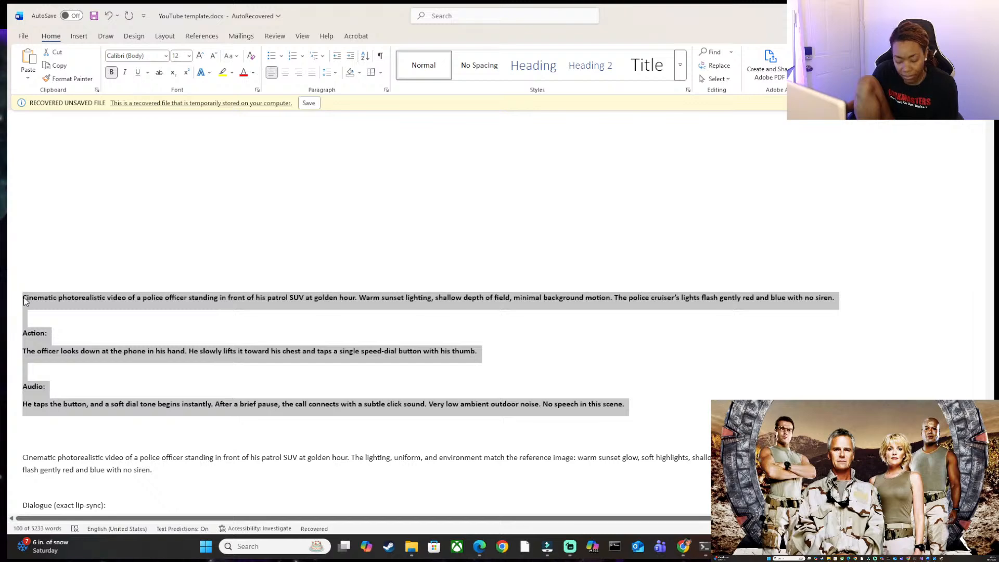
pyautogui.hotkey('alt', 'Tab')
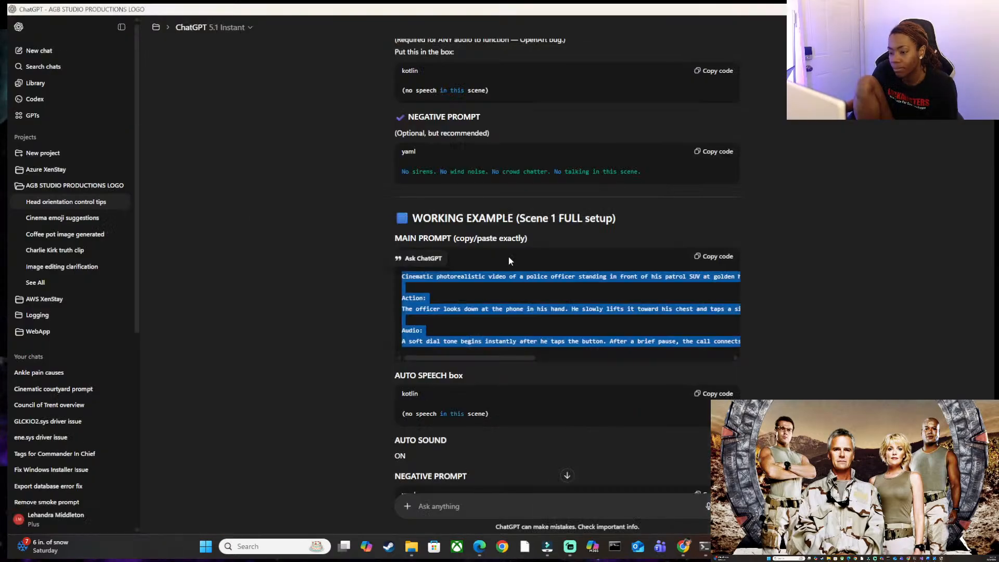
pyautogui.hotkey('alt', 'Tab')
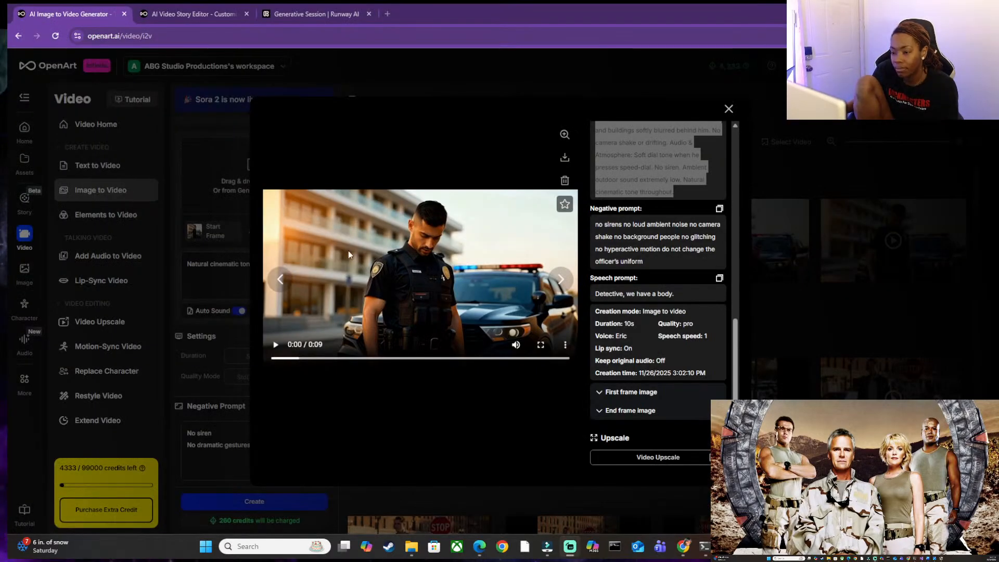
pyautogui.click(729, 109)
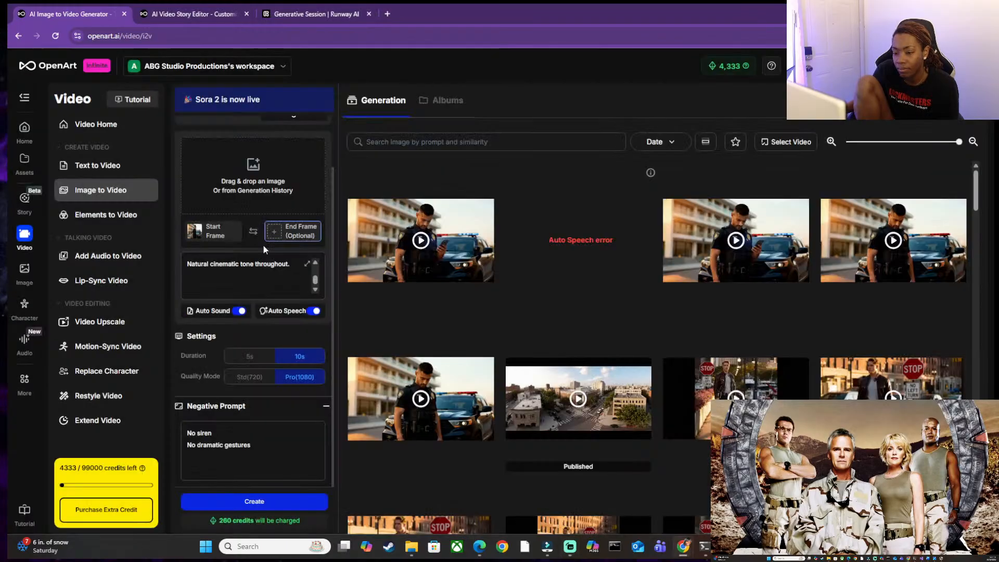
# Try to upload the third upscaled officer image from the Scene 1 folder as the end frame.
pyautogui.click(253, 173)
pyautogui.click(201, 234)
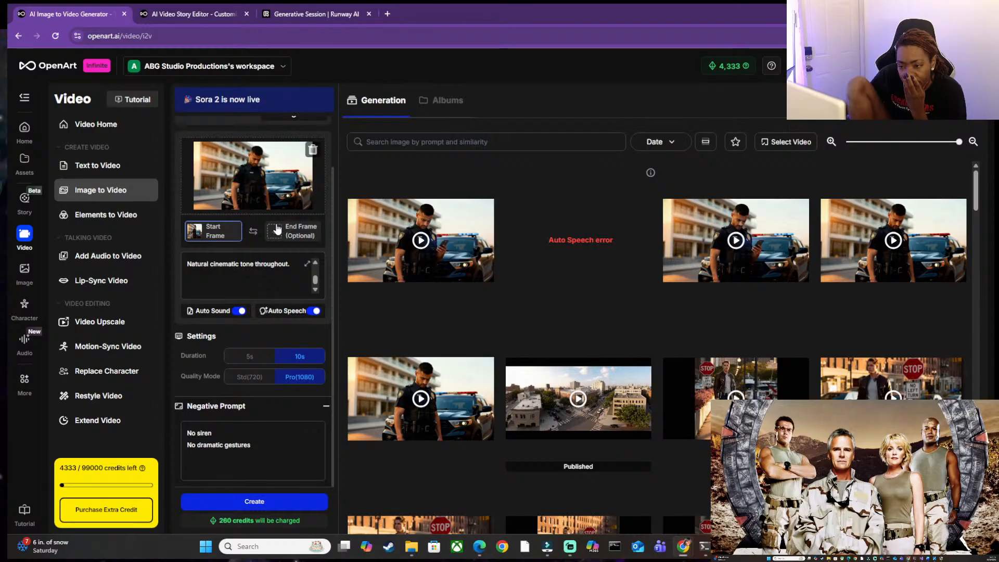
pyautogui.click(277, 230)
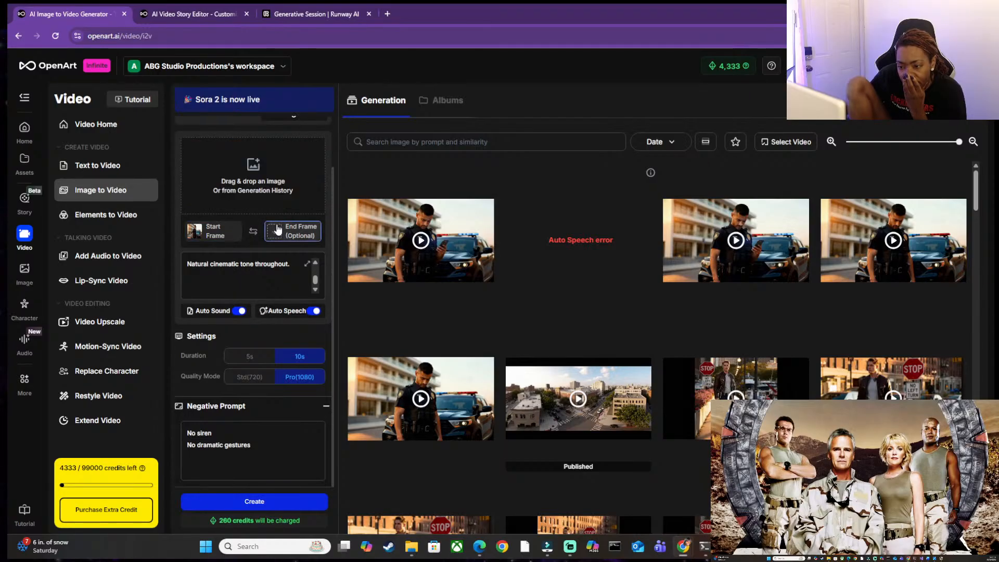
pyautogui.doubleClick(354, 100)
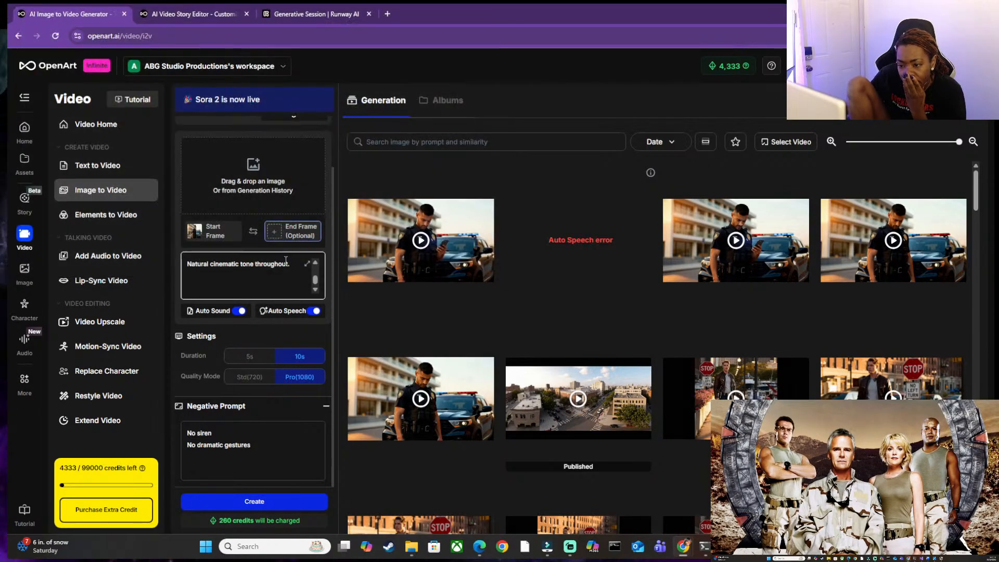
pyautogui.click(262, 186)
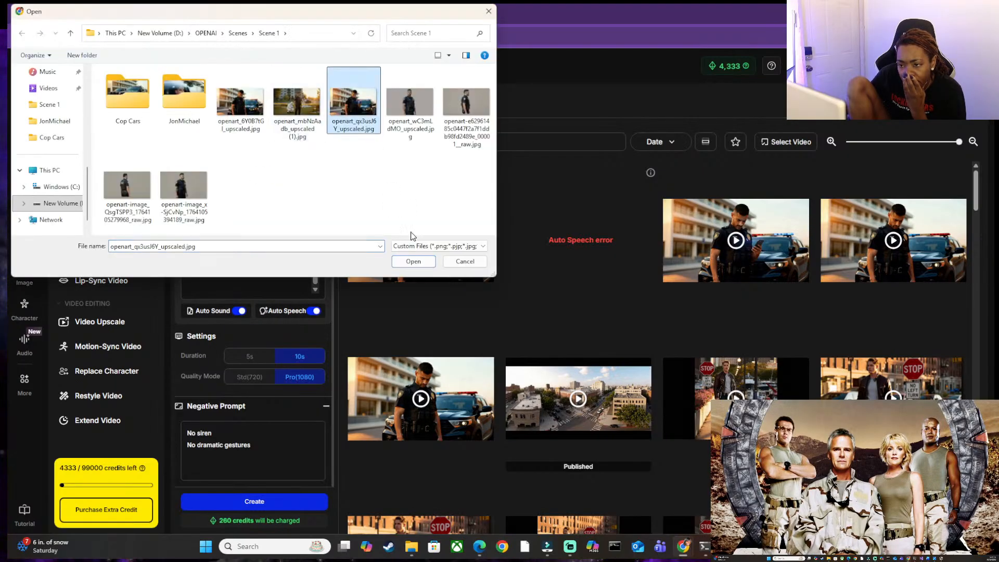
pyautogui.click(413, 262)
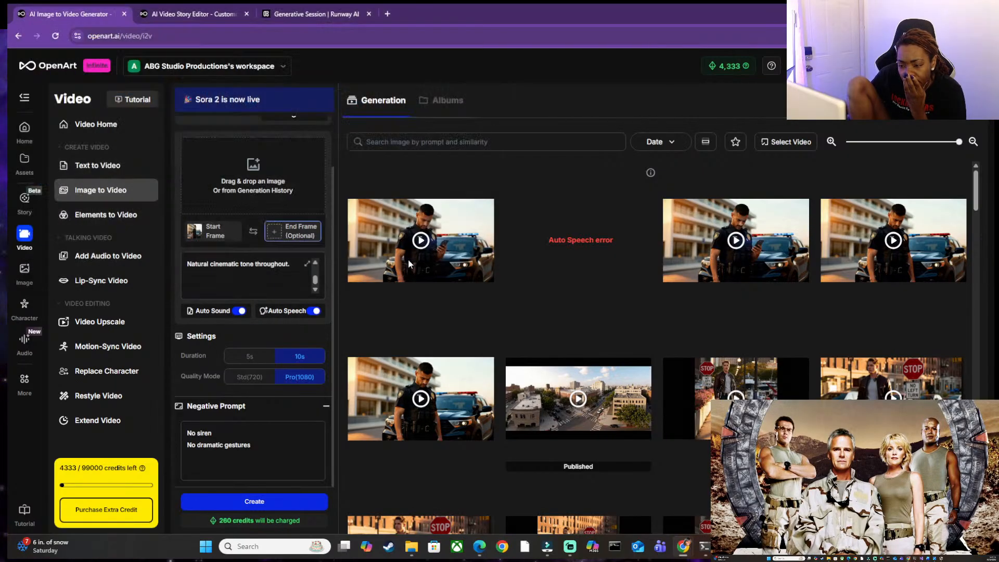
# Reload the page and upload the first upscaled officer image from the Scene 1 folder as the start frame.
pyautogui.click(55, 36)
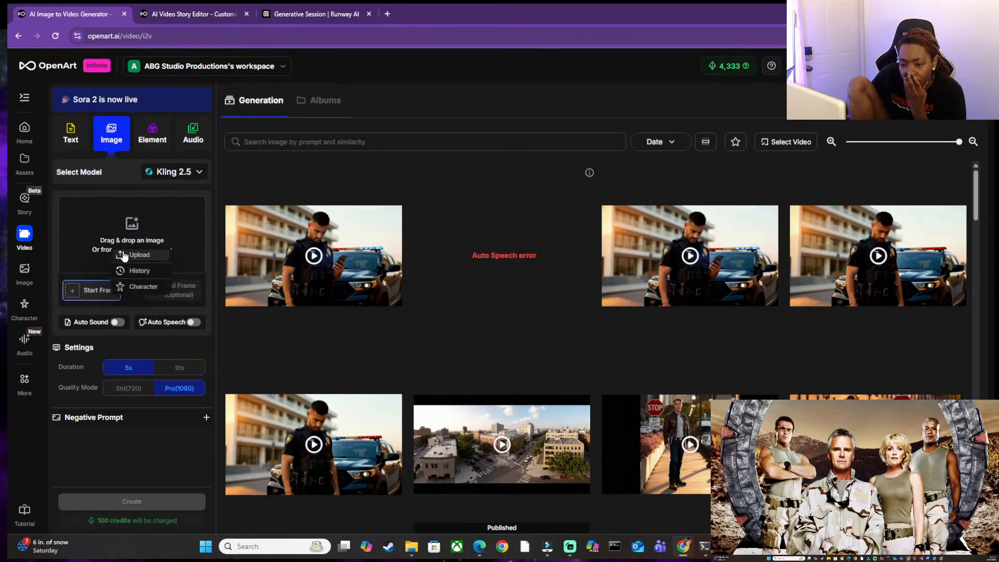
pyautogui.click(122, 251)
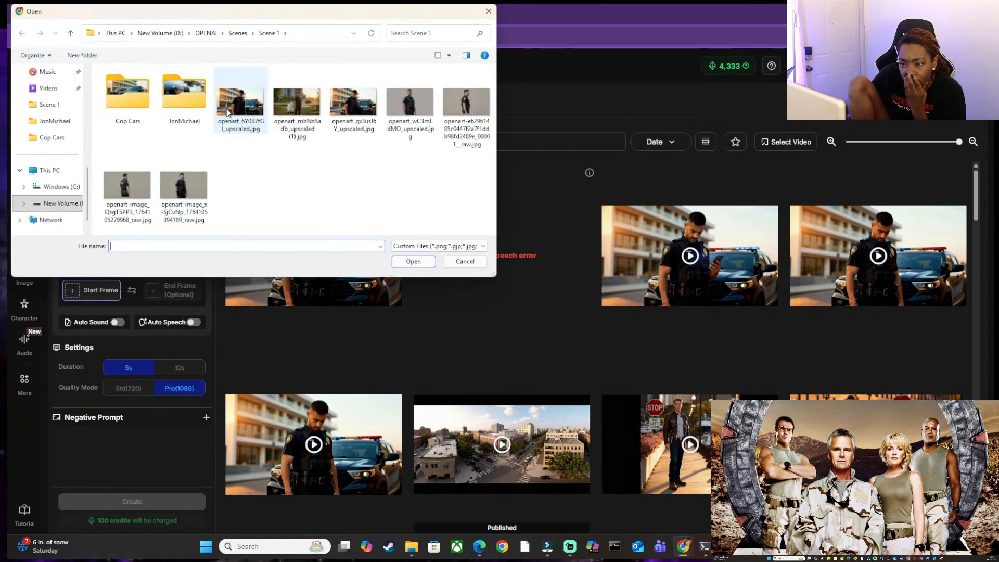
pyautogui.click(241, 102)
pyautogui.click(413, 261)
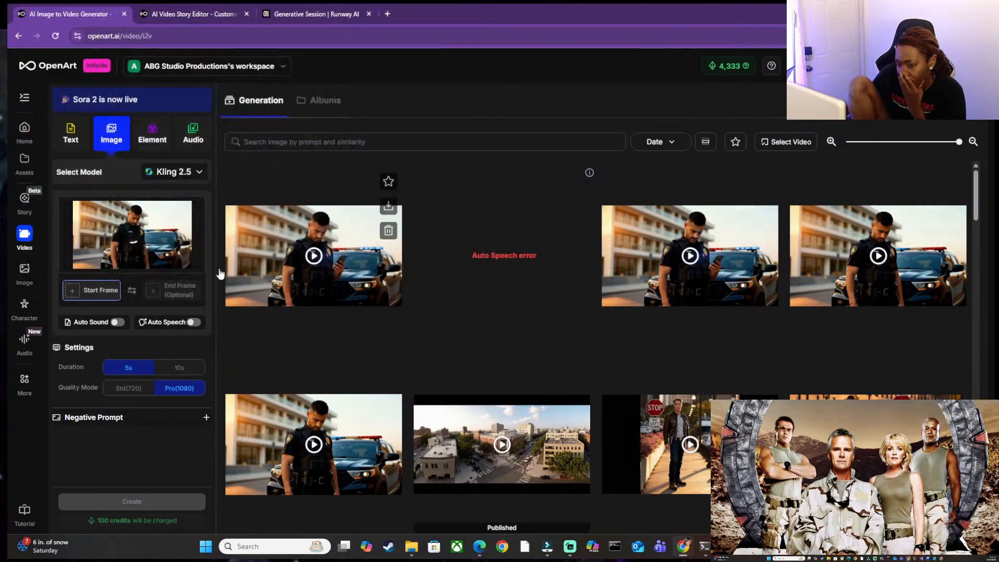
# Upload the third upscaled officer image from the Scene 1 folder as the end frame.
pyautogui.click(177, 295)
pyautogui.click(170, 235)
pyautogui.click(221, 241)
pyautogui.click(349, 116)
pyautogui.click(413, 262)
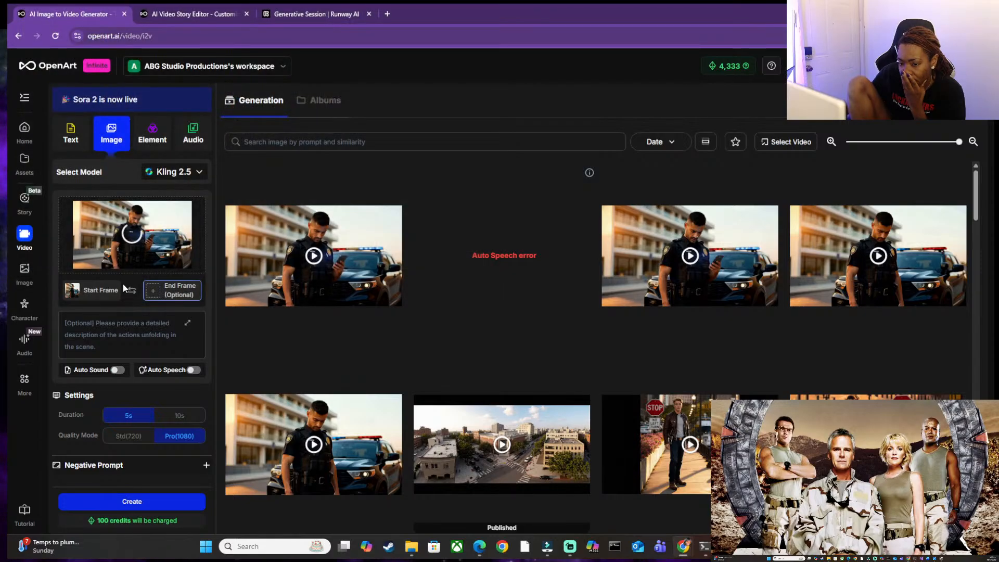
# Paste the revised Scene 1 prompt into the scene description, remove the trailing blank line, and turn on Auto Sound.
pyautogui.click(99, 327)
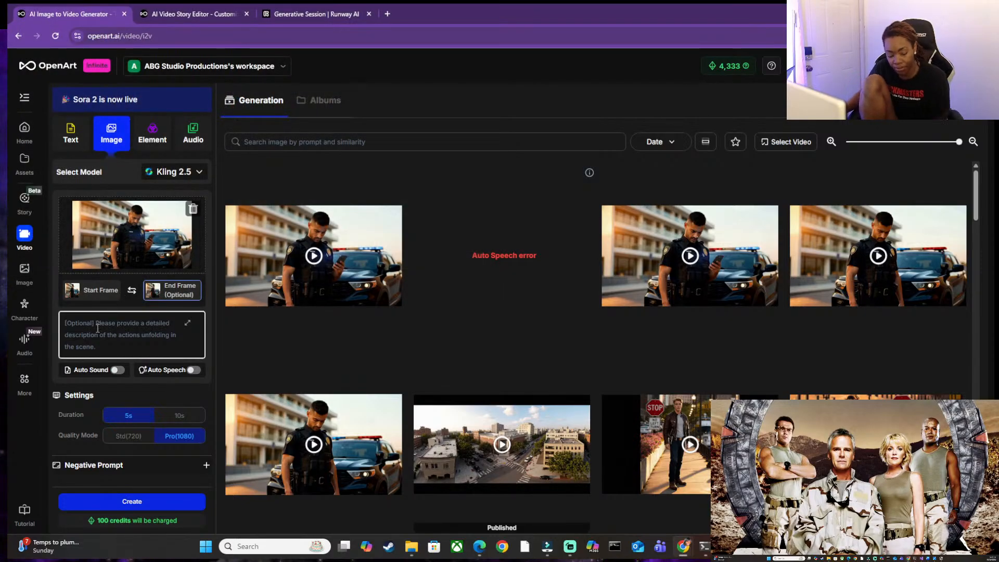
pyautogui.hotkey('ctrl', 'v')
pyautogui.click(117, 370)
pyautogui.click(174, 350)
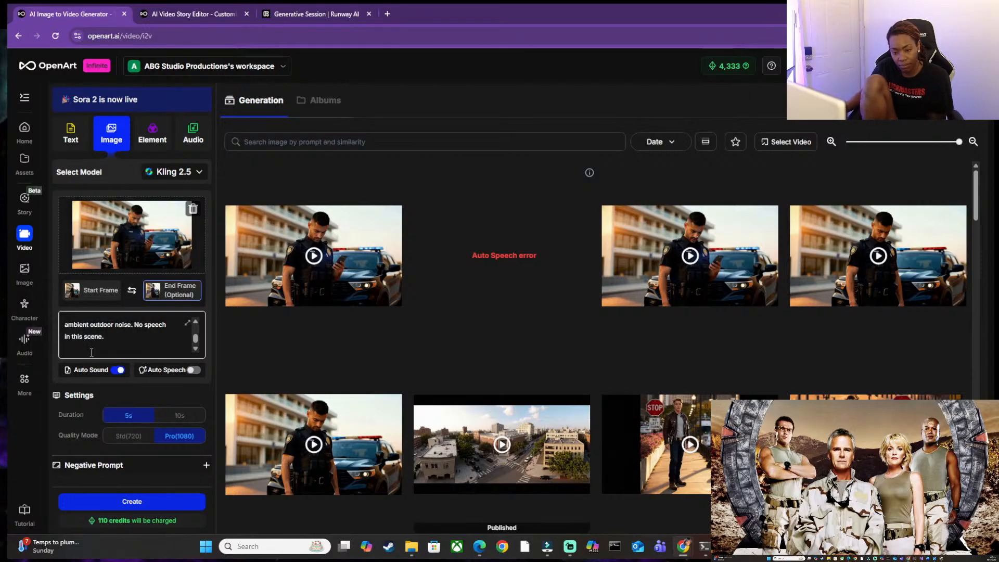
pyautogui.click(88, 352)
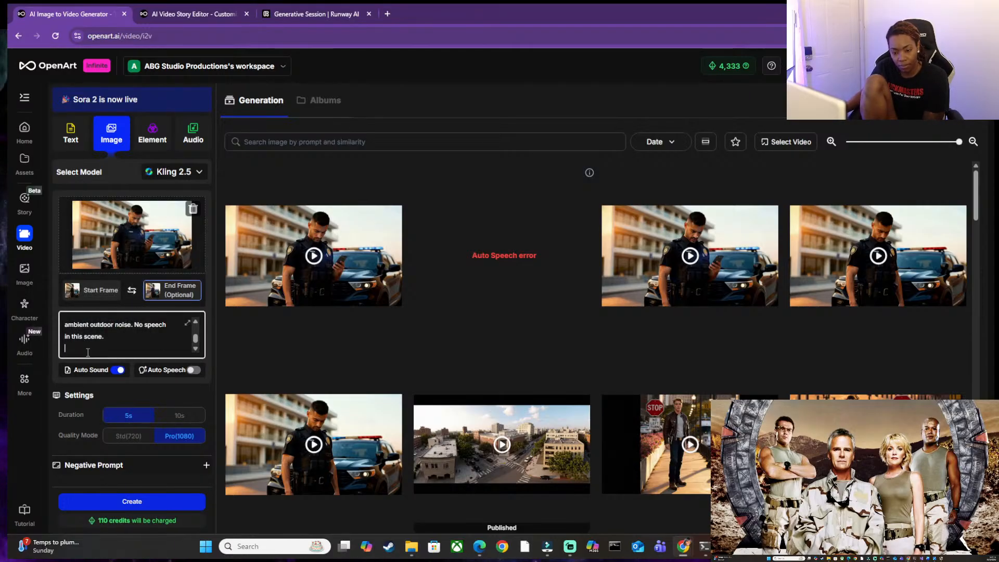
pyautogui.press('BackSpace')
# Review the pasted prompt and start generating the 5-second Kling 2.5 video.
pyautogui.scroll(5, 88, 353)
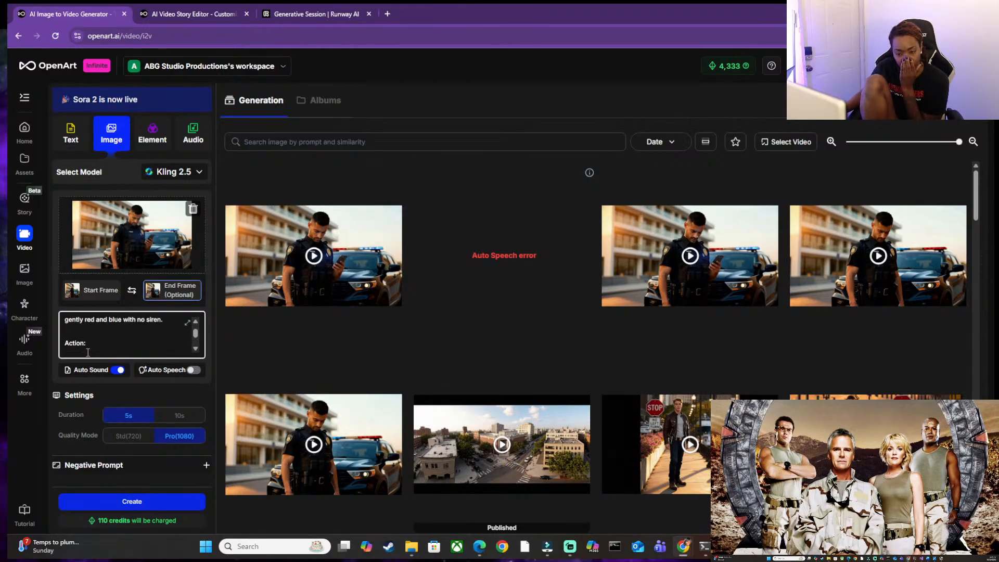
pyautogui.scroll(-2, 88, 352)
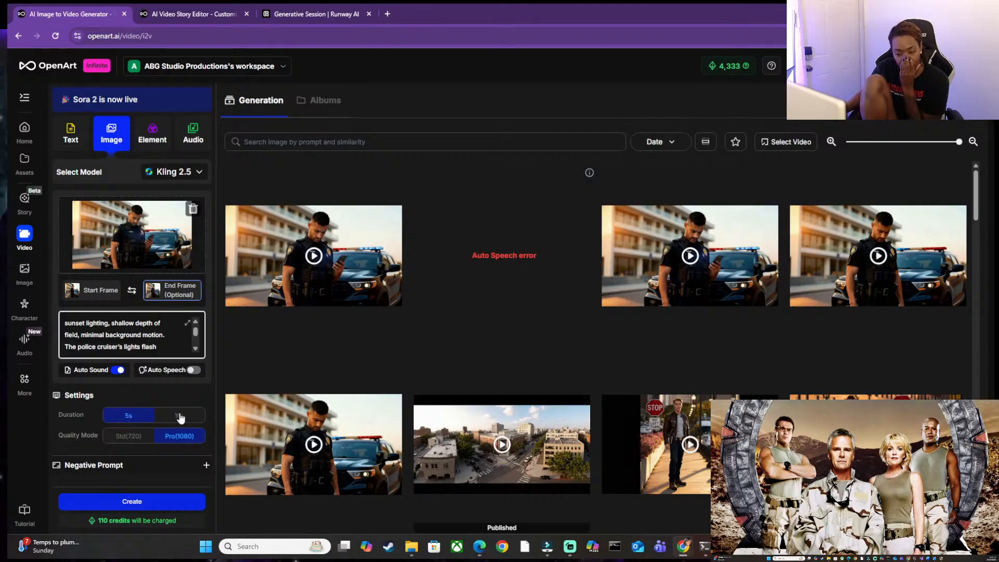
pyautogui.click(212, 419)
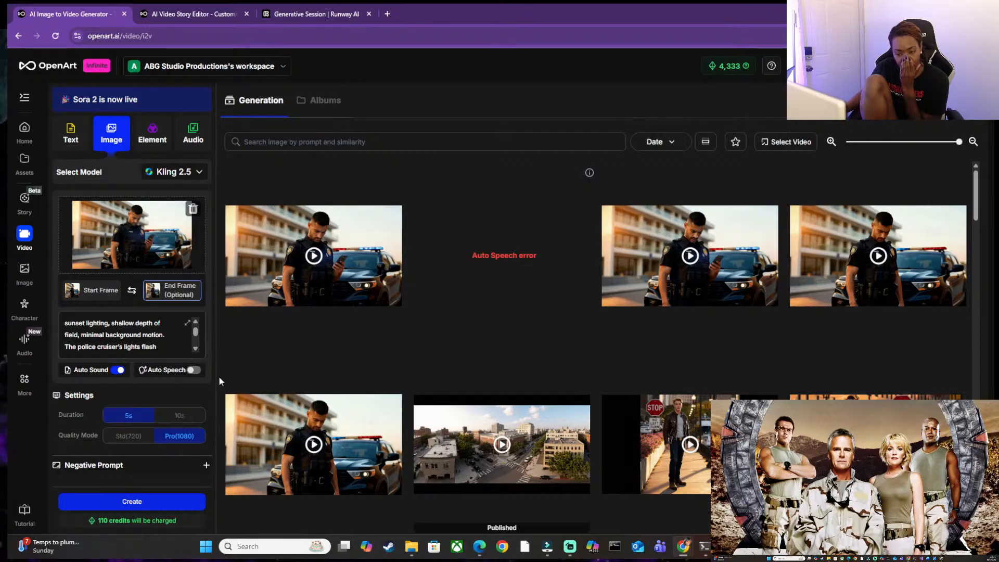
pyautogui.click(135, 501)
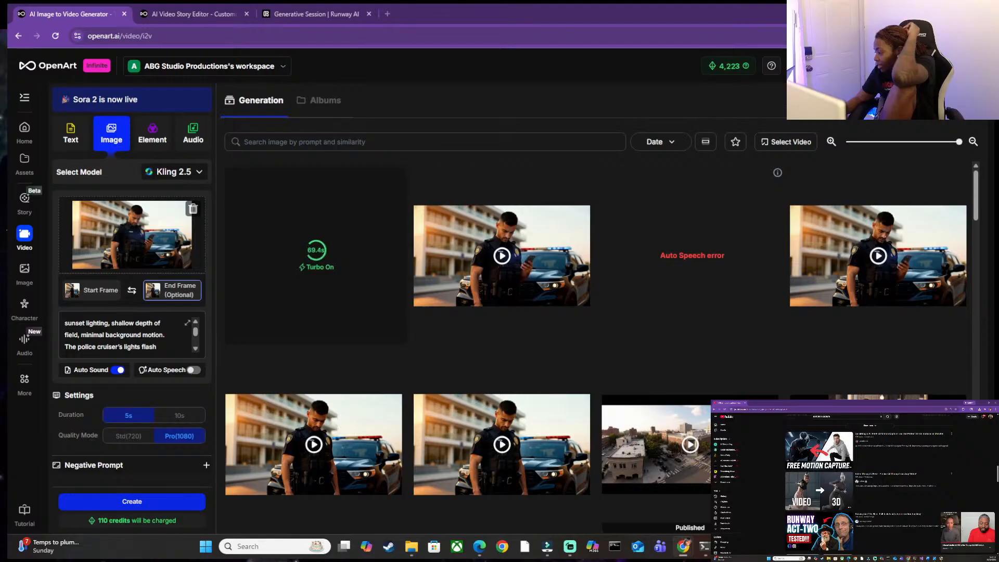
# Open the Runway Act-Two tutorial on YouTube and play Runway's 17-second police officer video with sound in full screen.
pyautogui.click(814, 525)
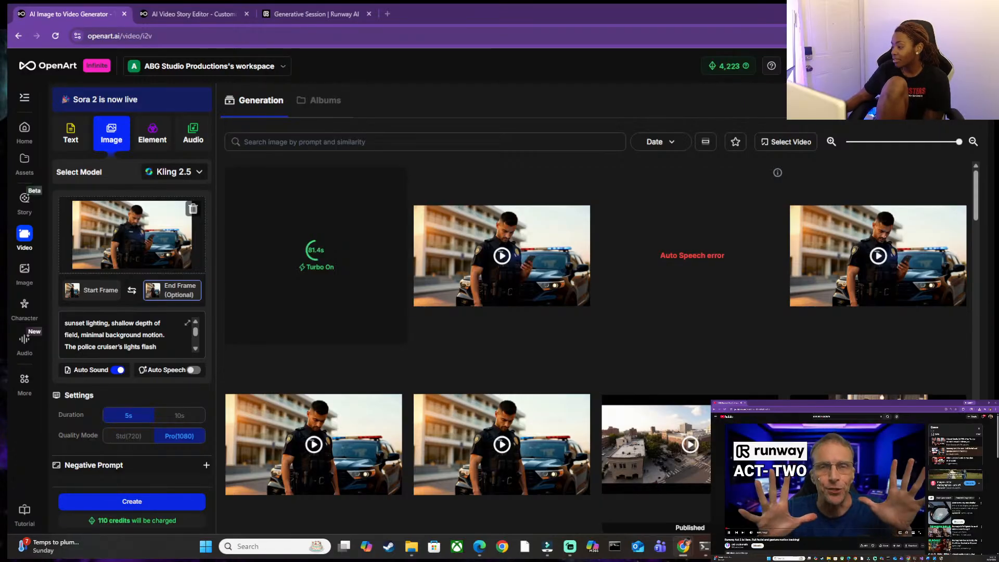
pyautogui.click(312, 14)
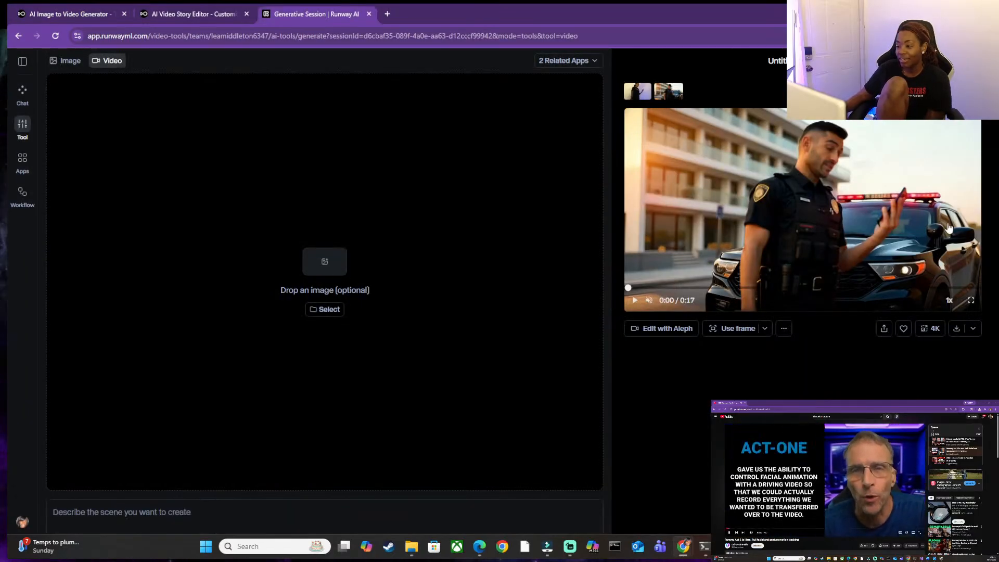
pyautogui.click(871, 197)
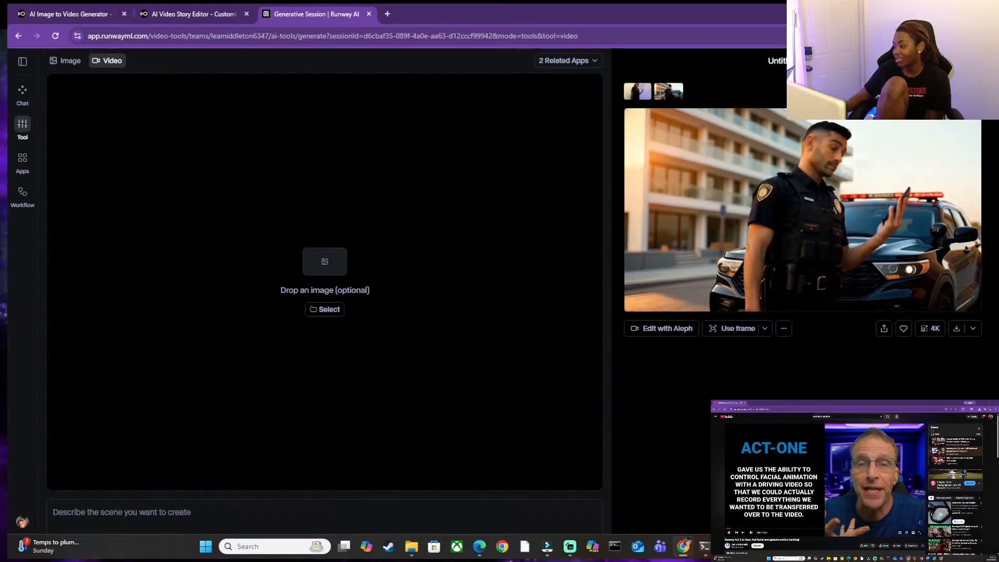
pyautogui.click(649, 300)
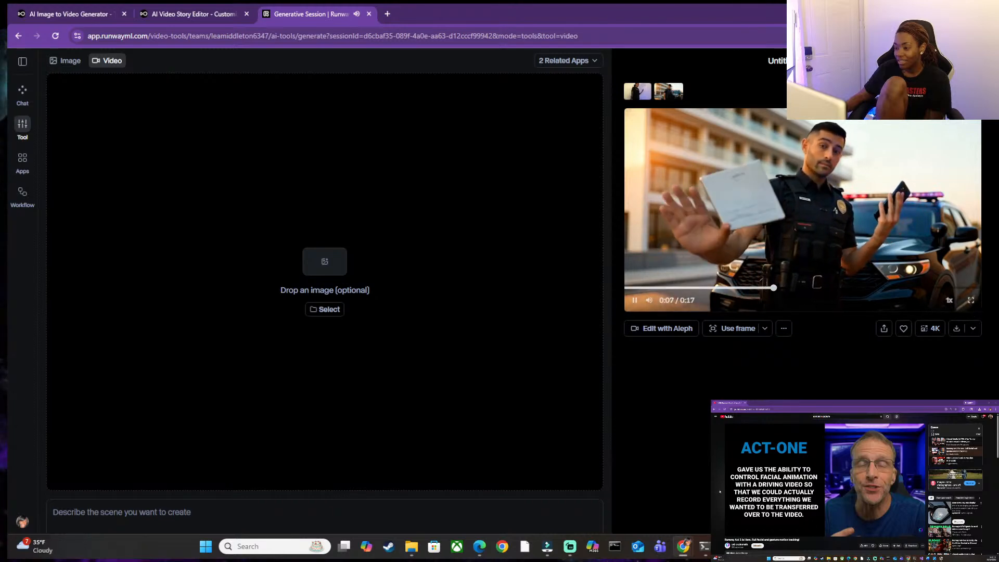
pyautogui.click(971, 301)
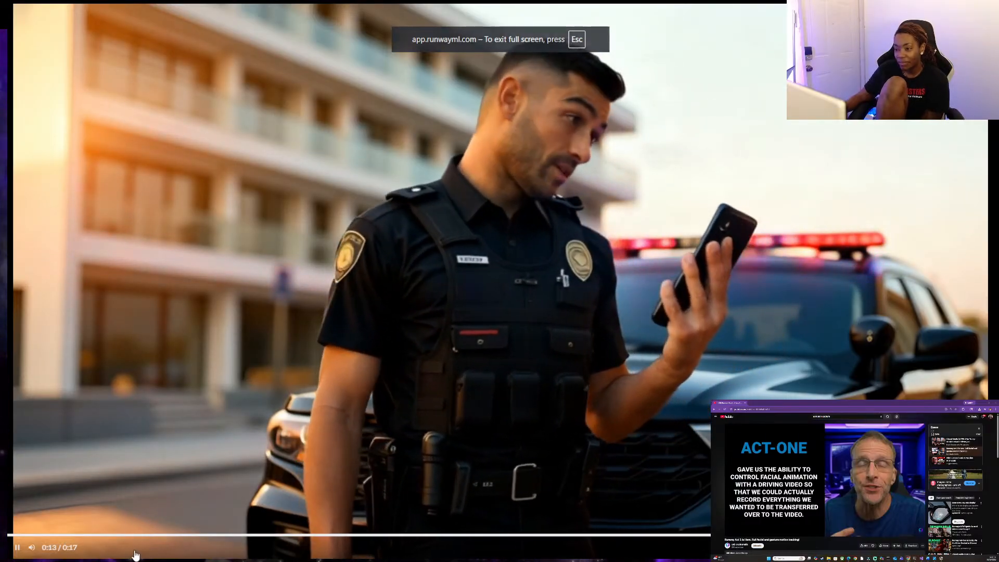
pyautogui.click(36, 535)
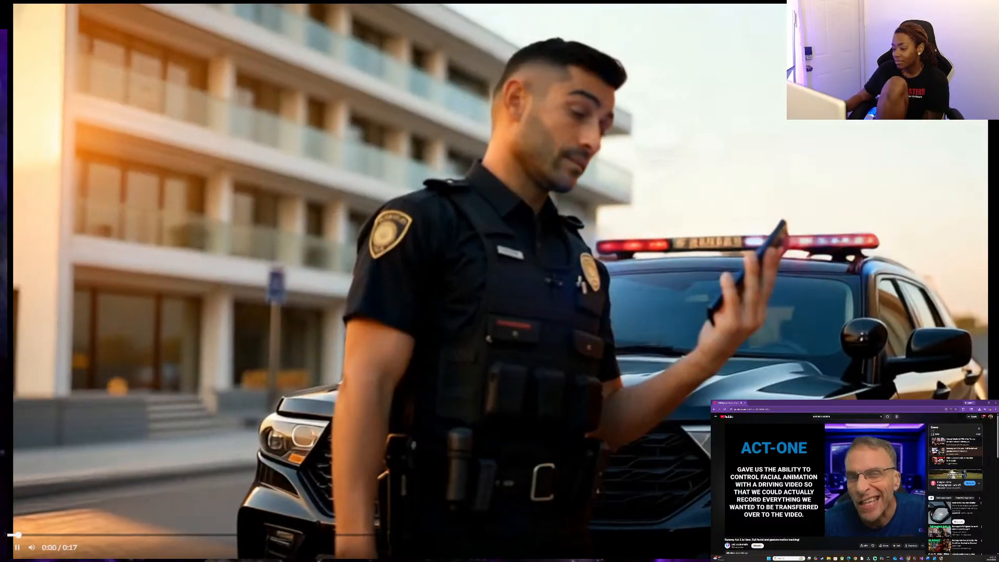
pyautogui.click(780, 214)
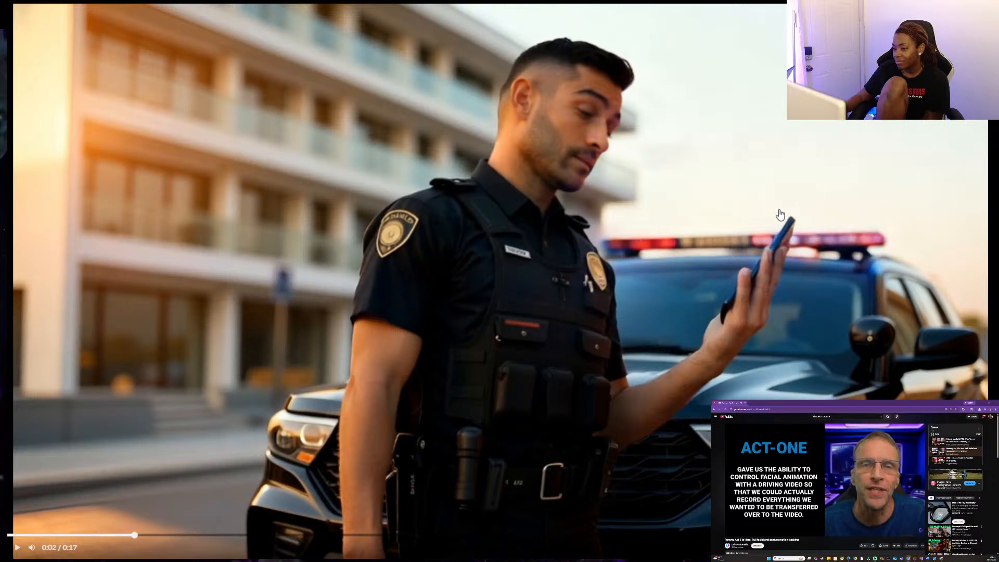
pyautogui.press('Escape')
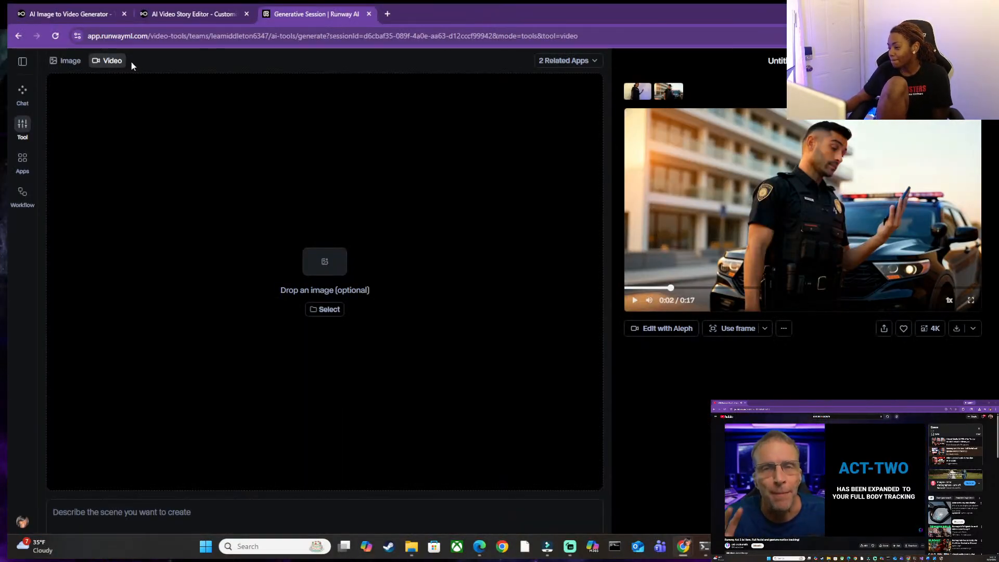
# Return to OpenArt's image-to-video page and play the newest Kling 2.5 officer video in full screen.
pyautogui.click(164, 7)
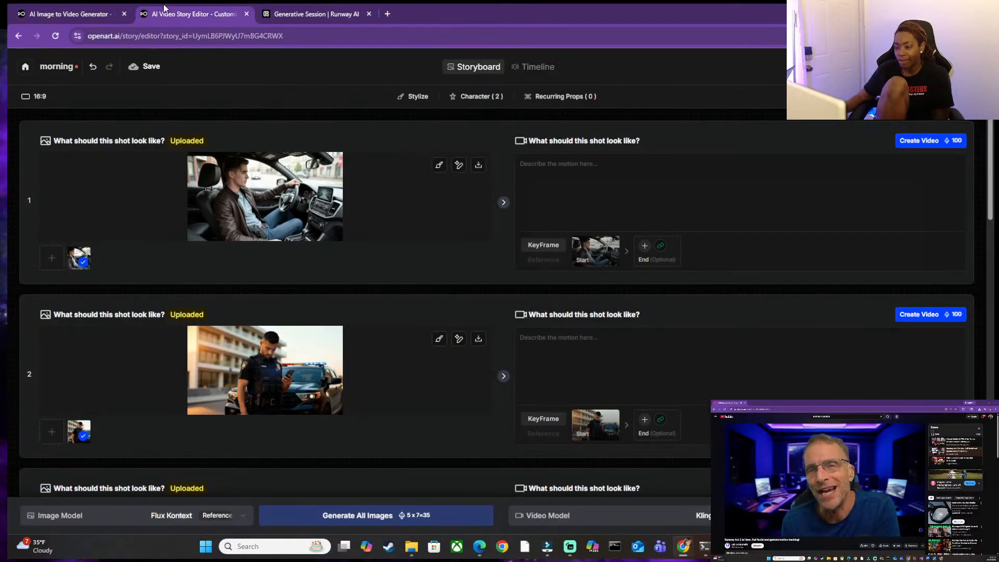
pyautogui.click(39, 12)
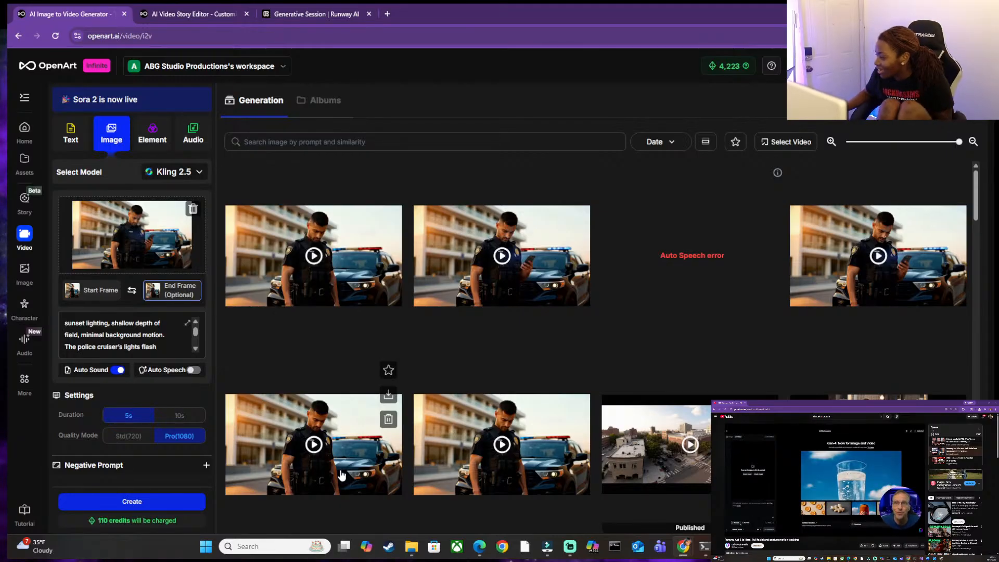
pyautogui.click(304, 263)
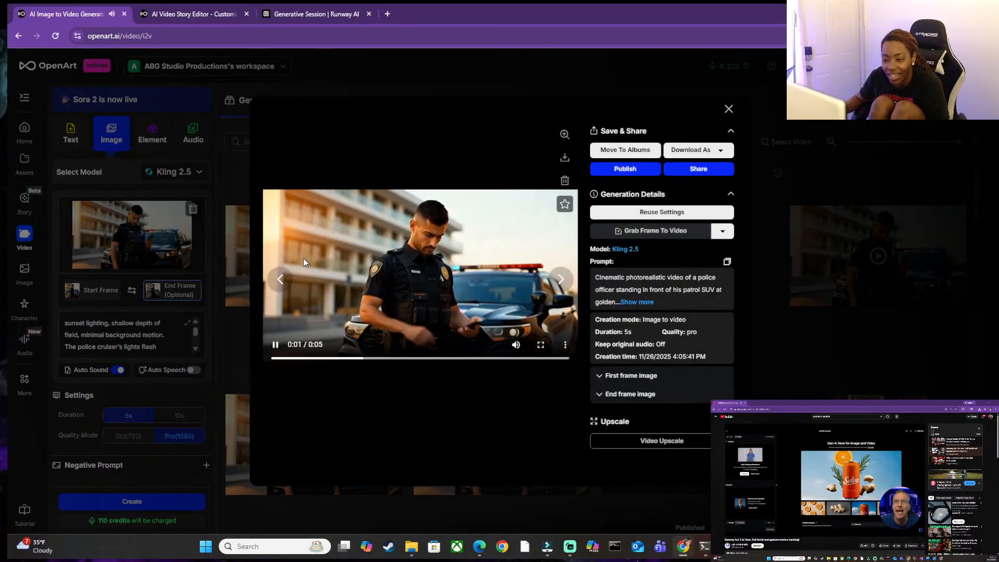
pyautogui.click(541, 346)
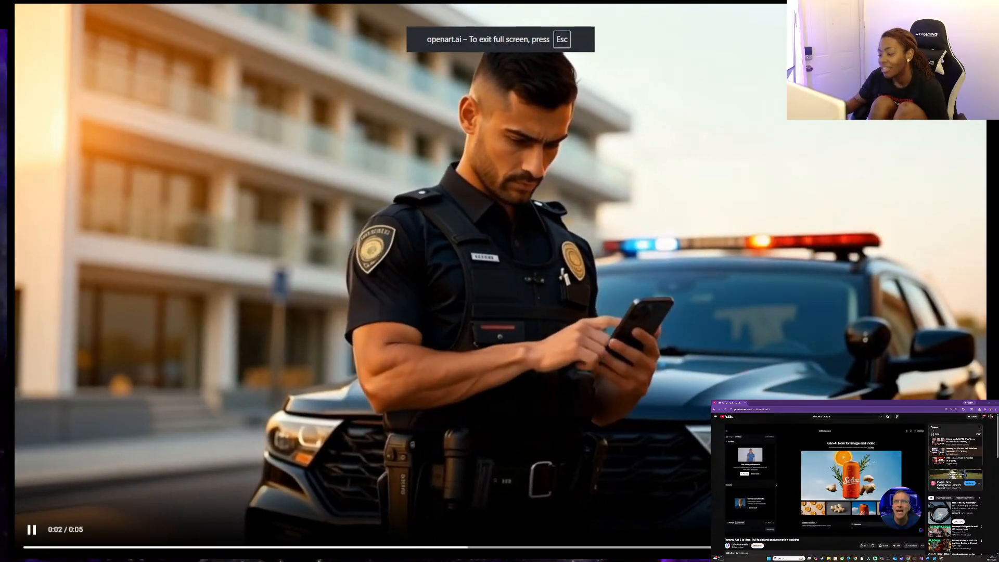
pyautogui.press('Escape')
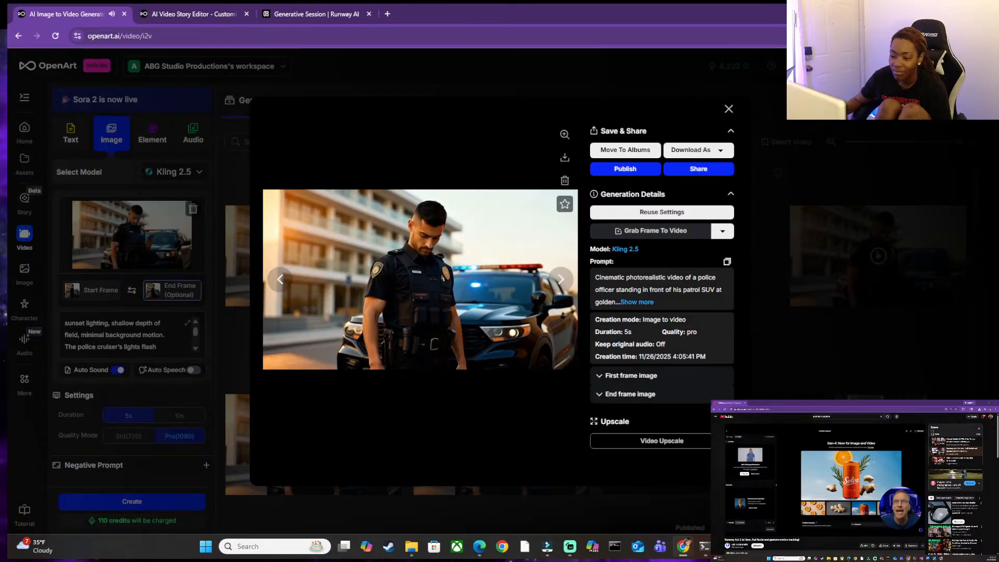
pyautogui.click(488, 259)
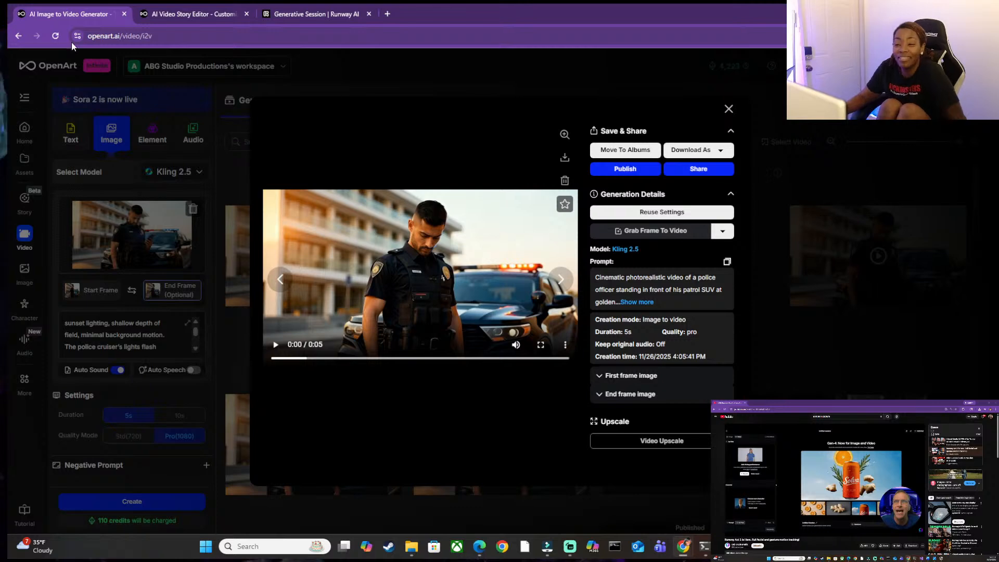
# Switch to Runway, look through its apps, models and collections, and open the Veo 3.1 video tool.
pyautogui.click(341, 14)
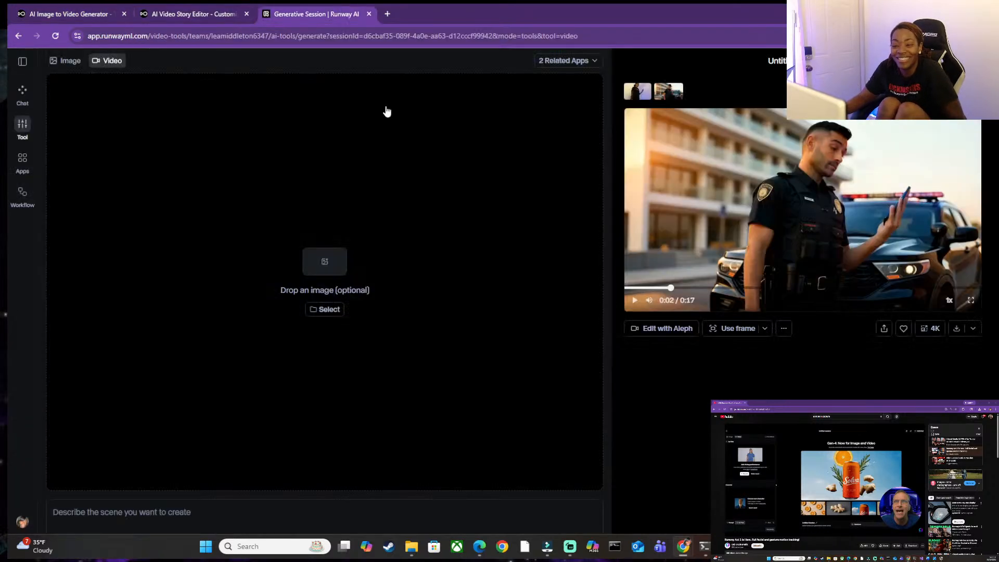
pyautogui.click(316, 262)
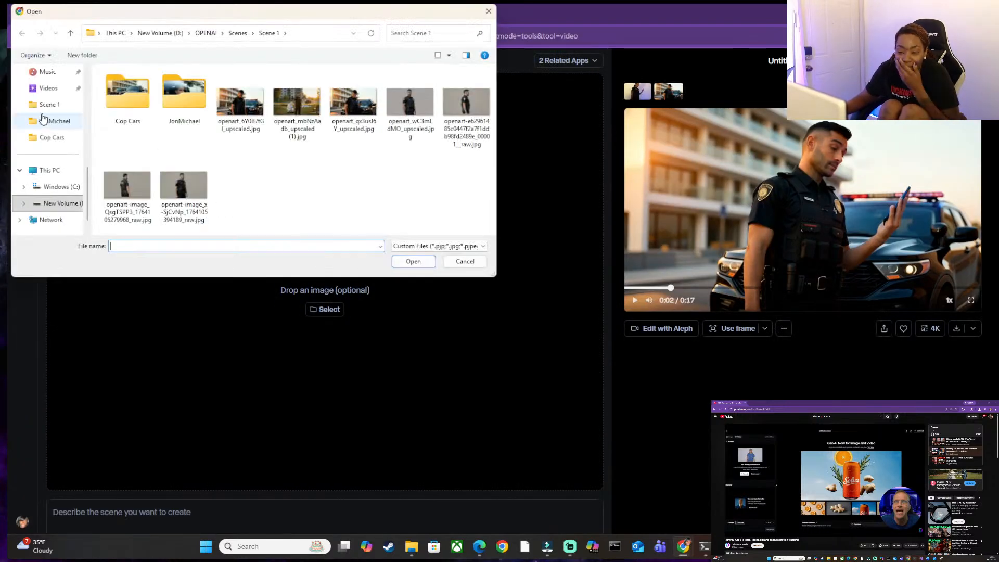
pyautogui.click(455, 264)
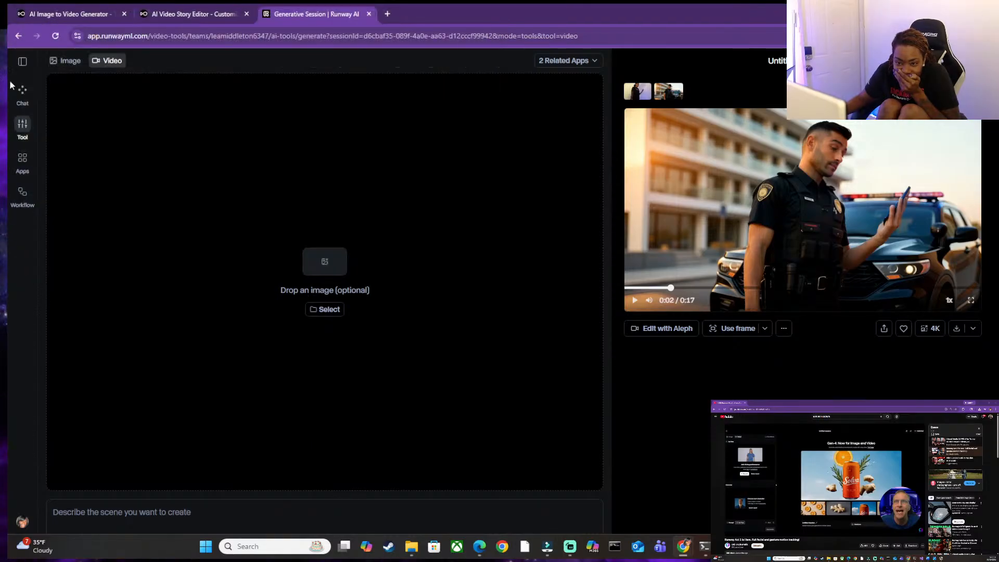
pyautogui.click(17, 172)
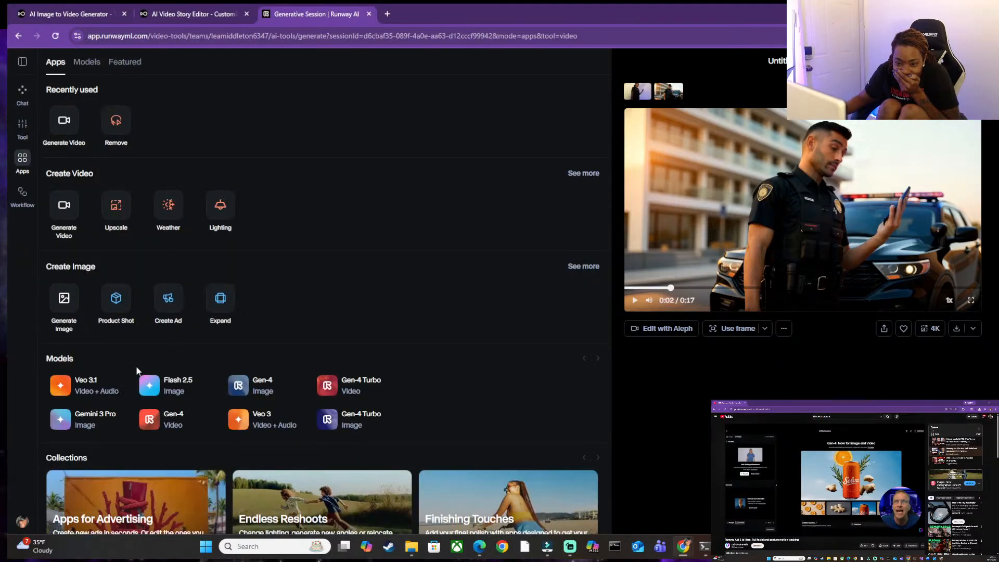
pyautogui.scroll(-1, 84, 411)
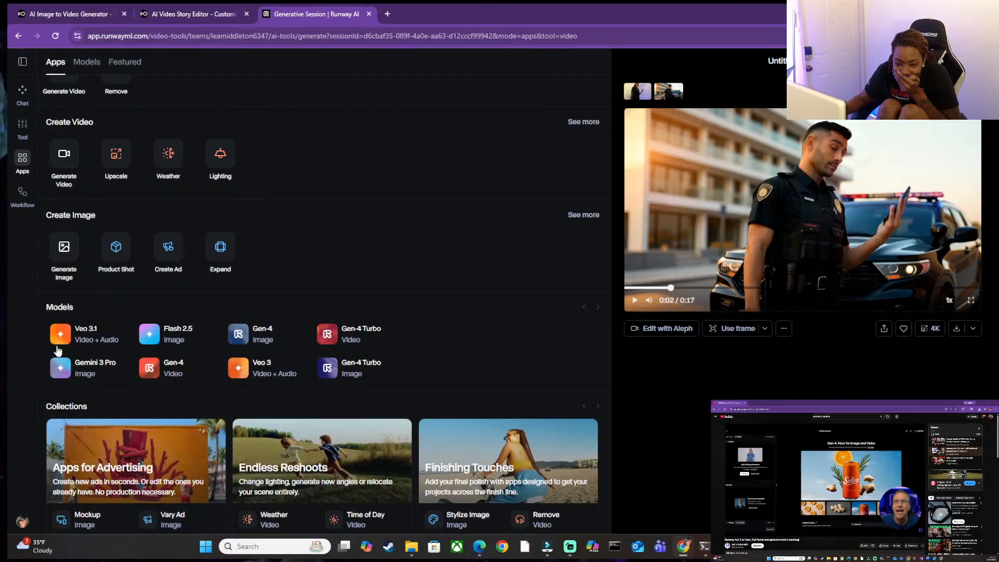
pyautogui.click(62, 341)
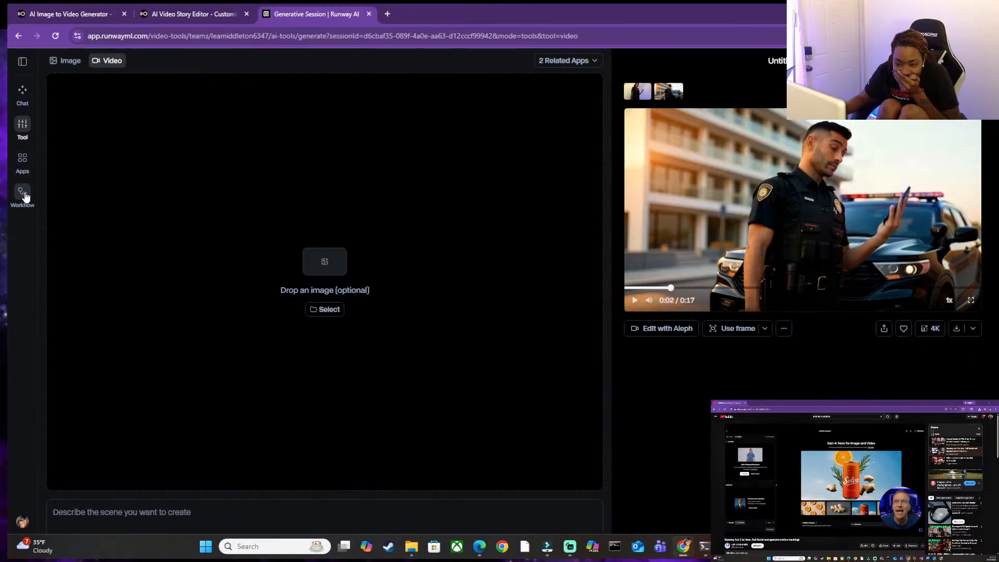
pyautogui.click(17, 166)
pyautogui.scroll(-1, 377, 311)
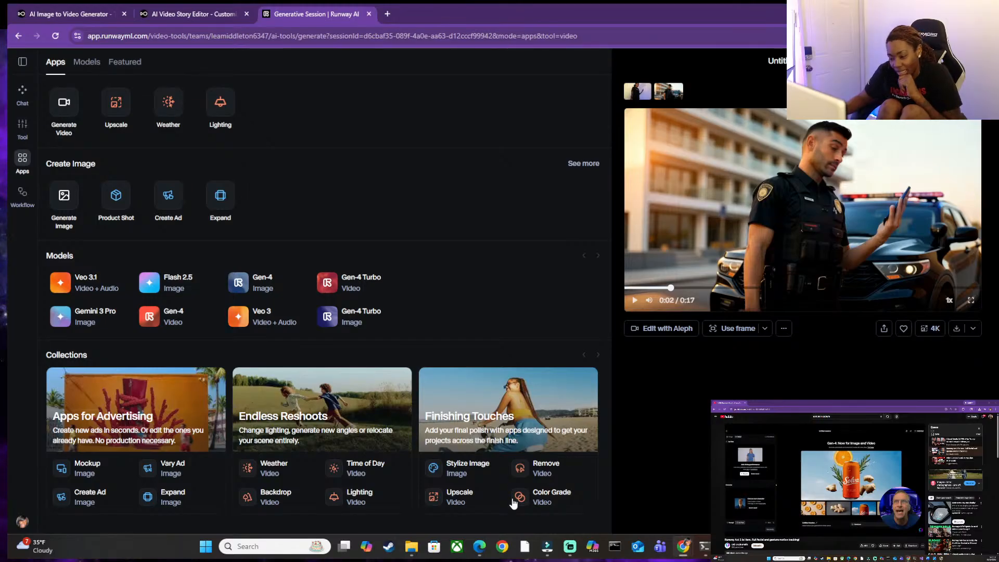
pyautogui.click(98, 282)
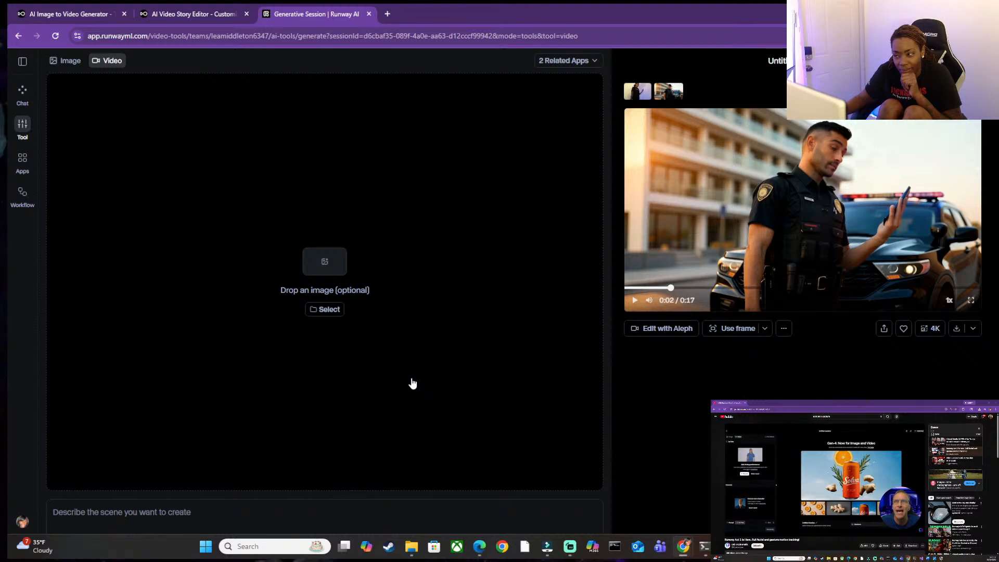
pyautogui.click(184, 8)
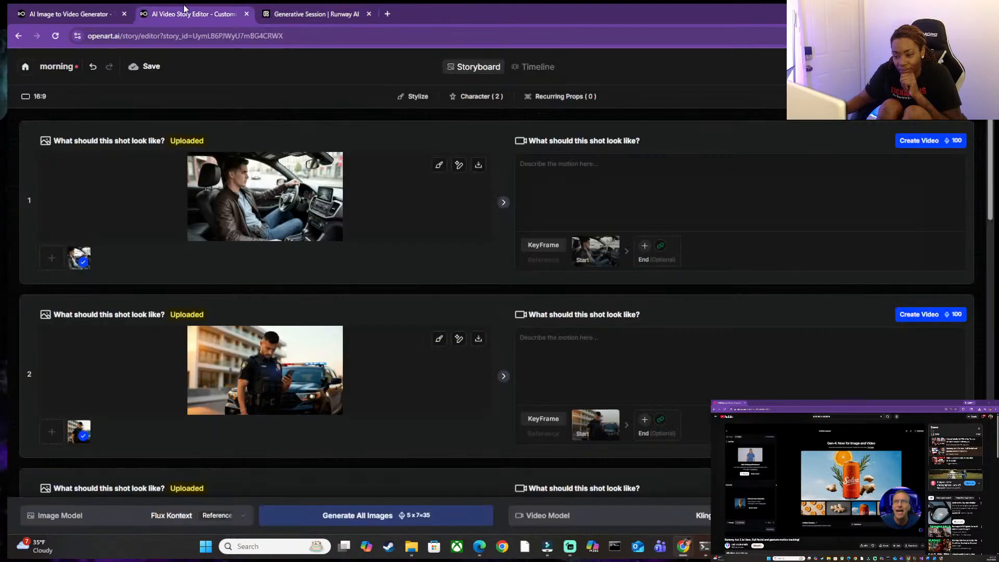
pyautogui.click(87, 12)
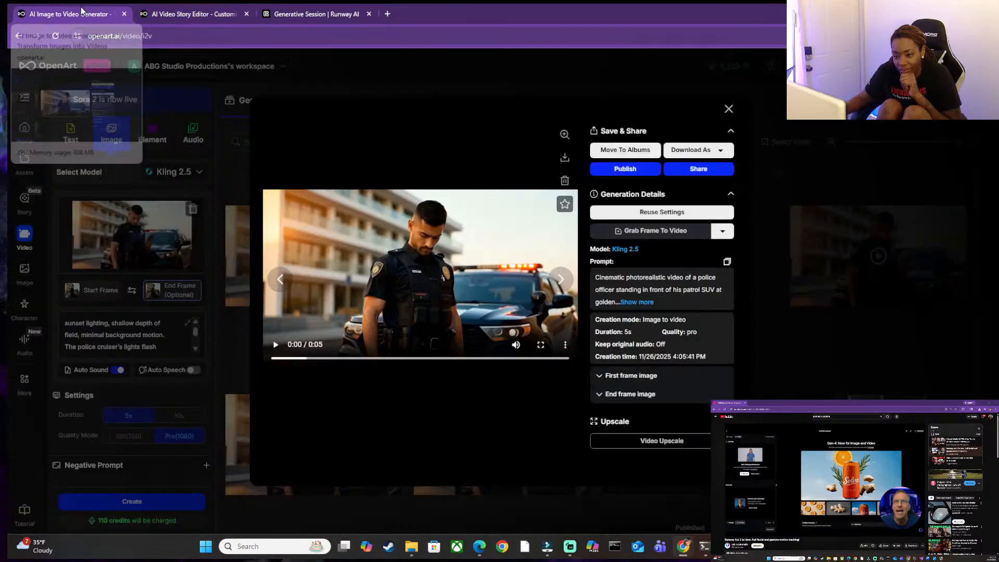
pyautogui.click(184, 8)
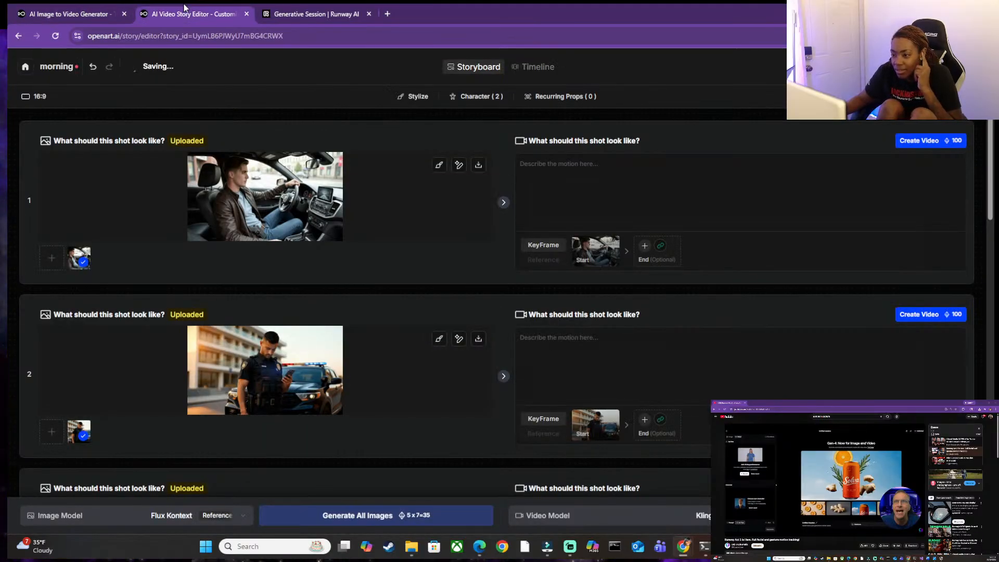
pyautogui.click(287, 11)
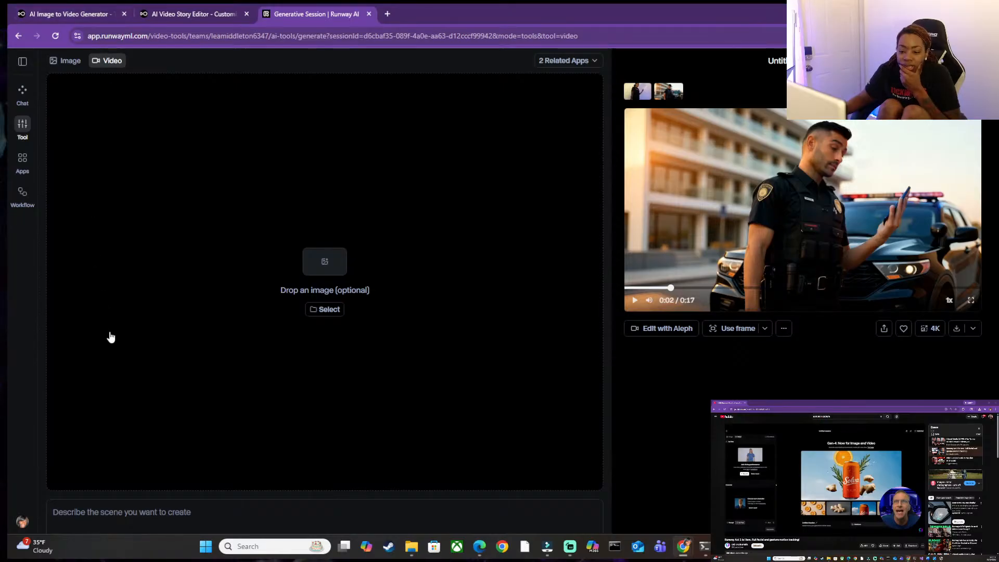
# Examine Runway's app list, open Generate Video, and check which models the image tool offers.
pyautogui.click(28, 157)
pyautogui.scroll(-2, 315, 256)
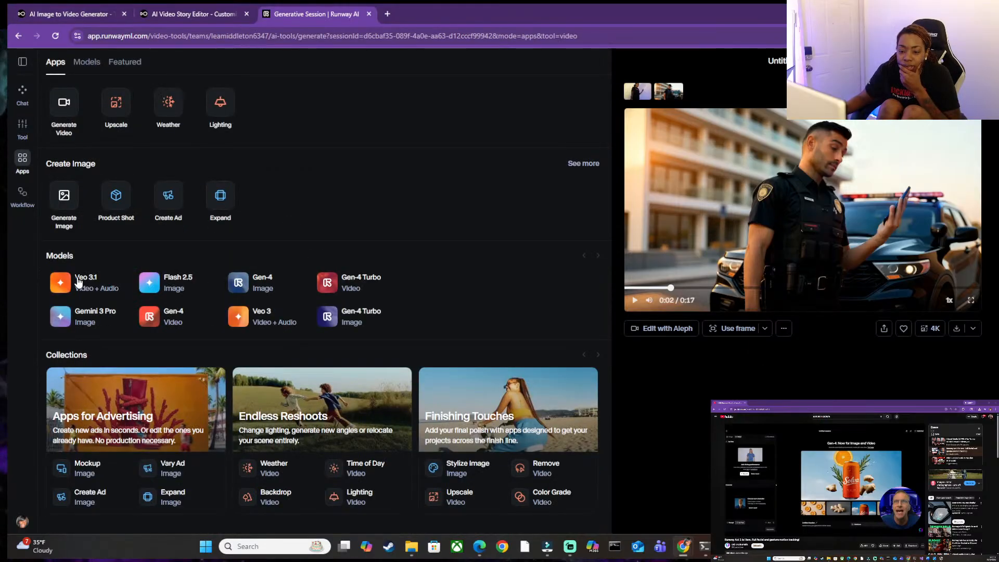
pyautogui.scroll(-3, 201, 326)
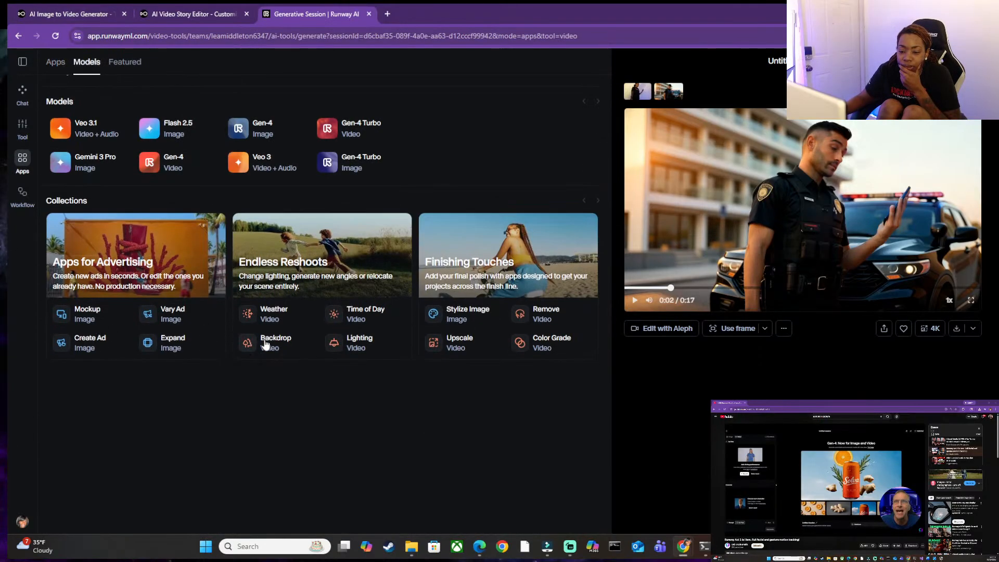
pyautogui.scroll(5, 257, 343)
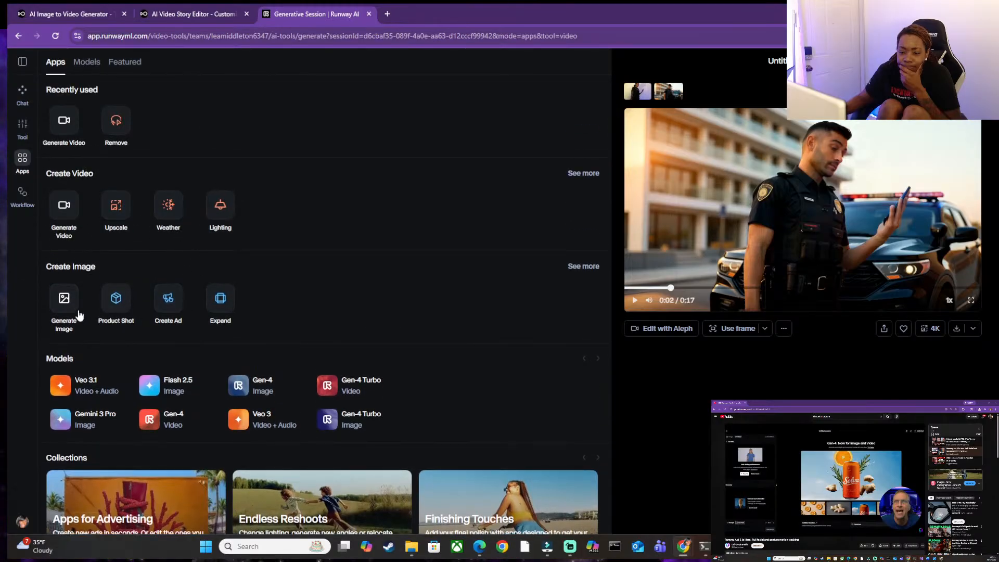
pyautogui.click(59, 211)
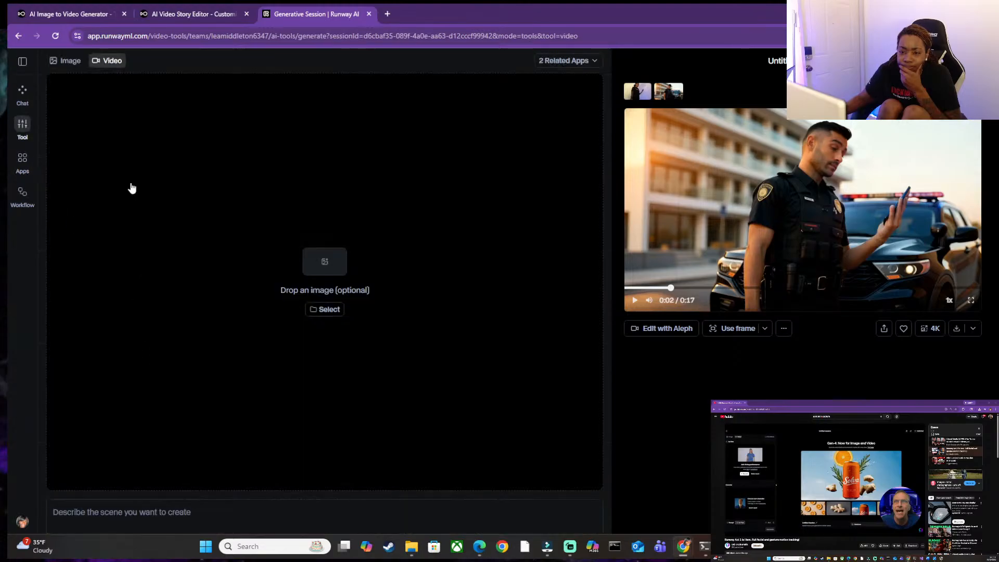
pyautogui.click(68, 61)
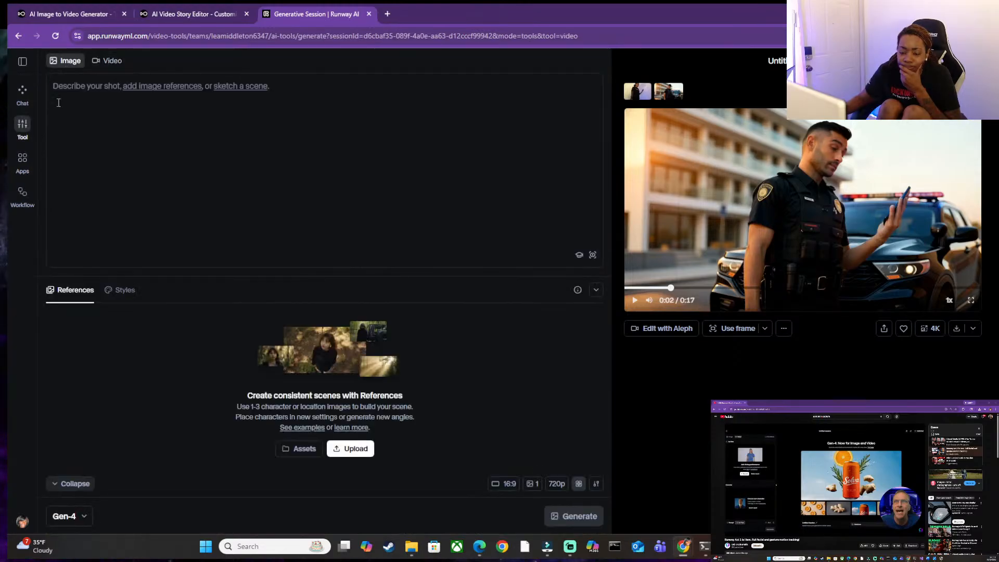
pyautogui.click(73, 516)
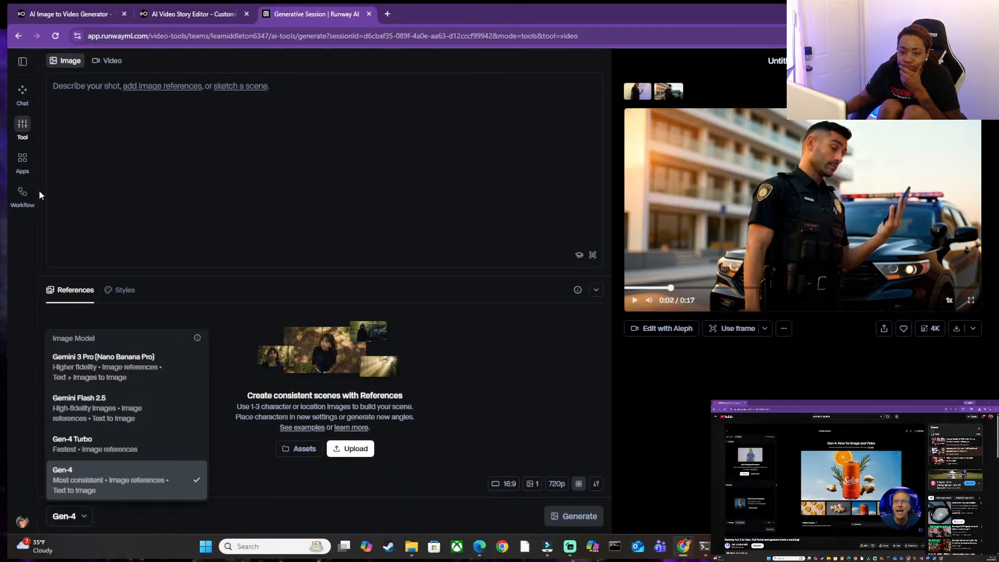
# Return to Runway's app overview and examine its models and collections down to the end.
pyautogui.click(23, 162)
pyautogui.scroll(-3, 249, 209)
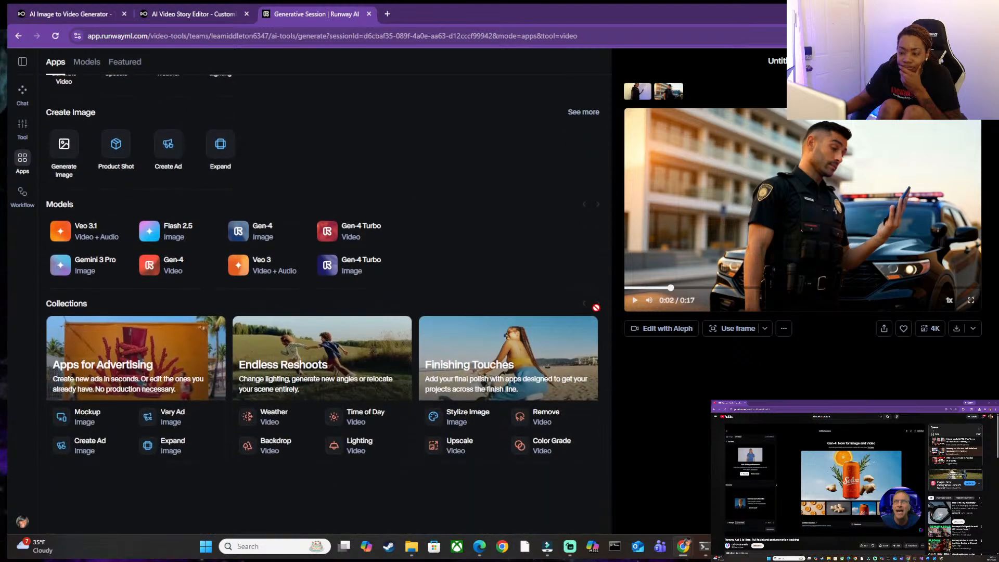
pyautogui.scroll(-1, 109, 309)
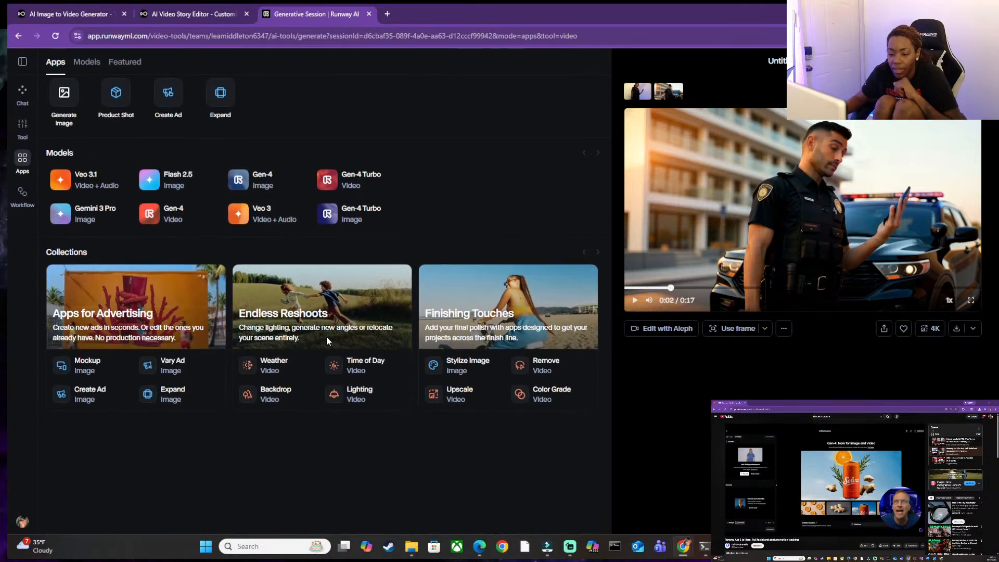
pyautogui.scroll(-2, 545, 430)
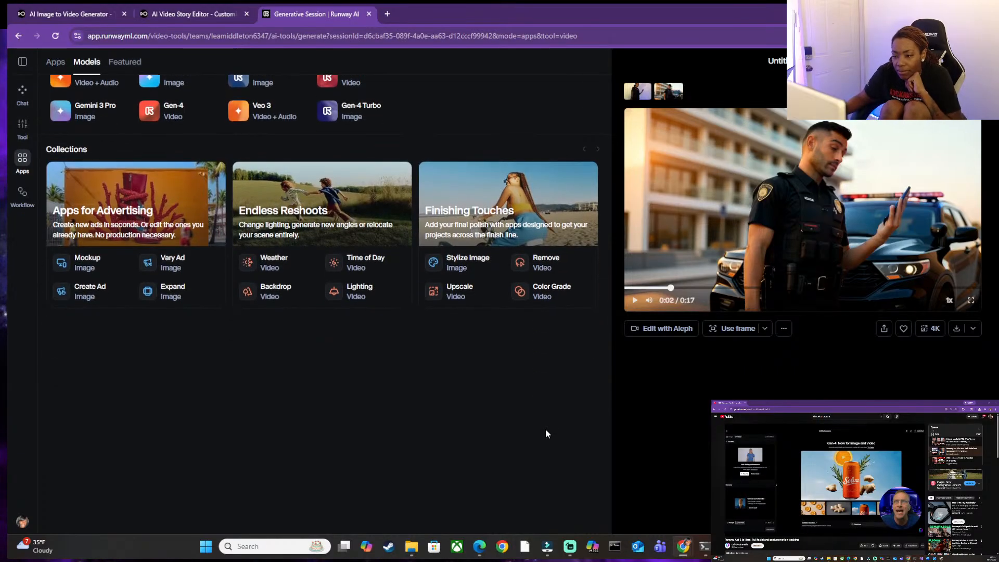
# Look into the Remove video app, the image tool, Chat and the Workflows page, and return to the app overview.
pyautogui.scroll(1, 545, 434)
pyautogui.click(562, 319)
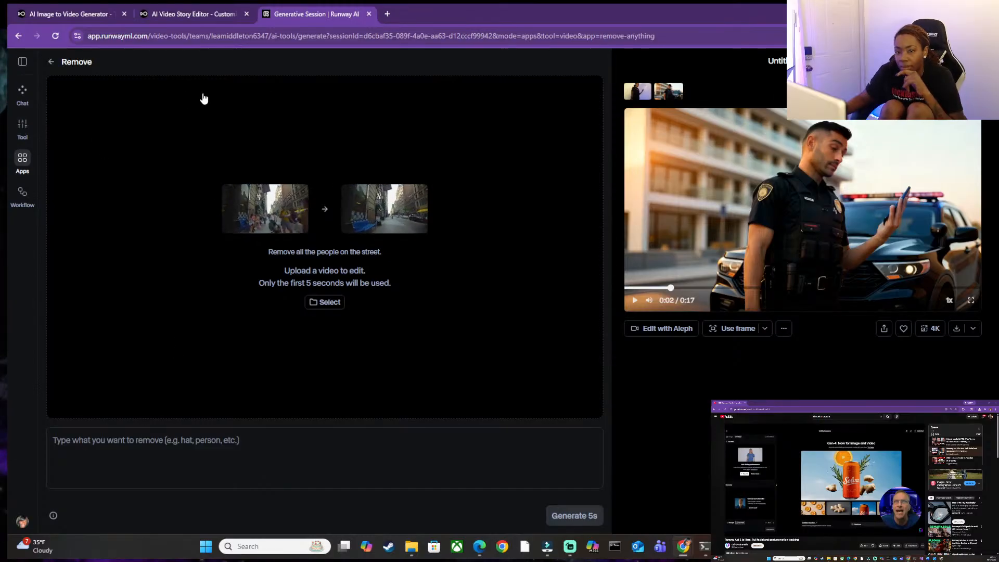
pyautogui.click(29, 134)
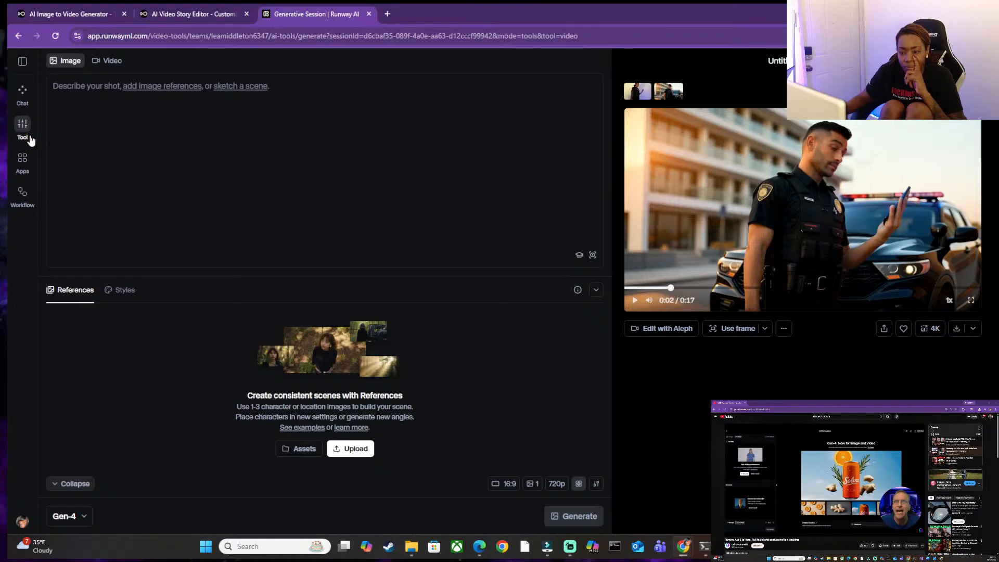
pyautogui.click(21, 100)
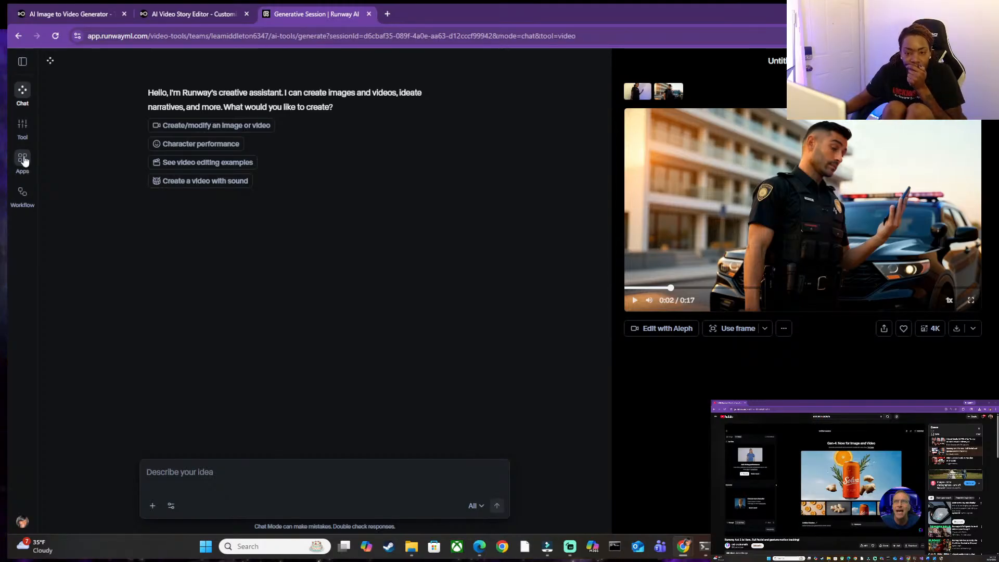
pyautogui.click(24, 161)
pyautogui.click(22, 193)
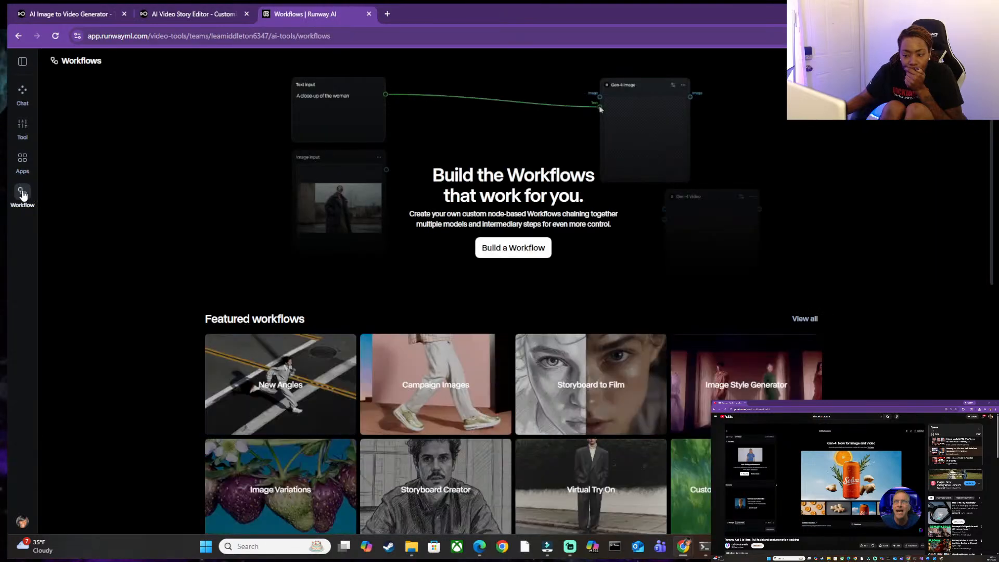
pyautogui.click(22, 160)
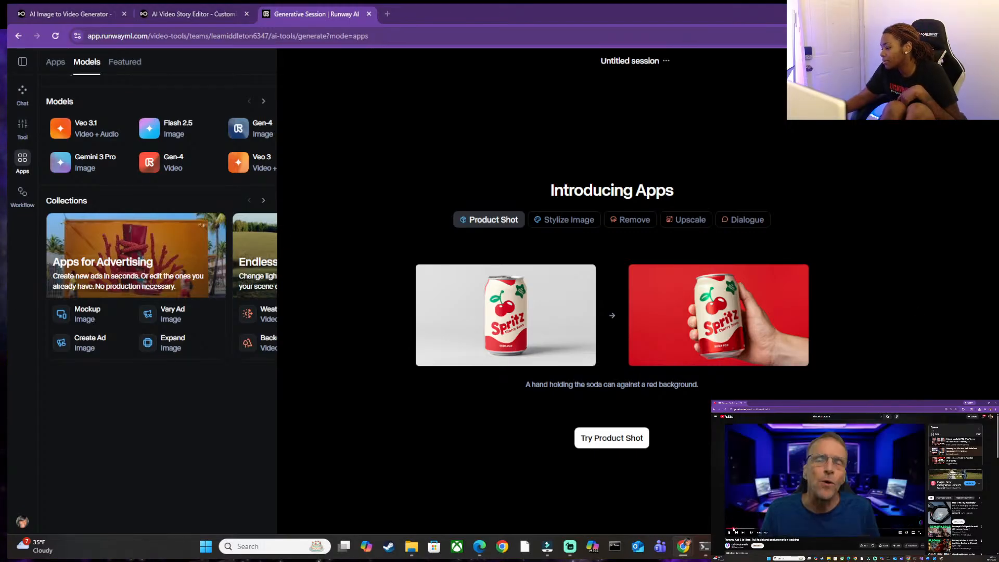
# Widen the app overview, examine the full Create Image and Create Video app lists, and preview the Dialogue app example.
pyautogui.moveTo(277, 275); pyautogui.dragTo(814, 272)
pyautogui.click(56, 62)
pyautogui.click(580, 167)
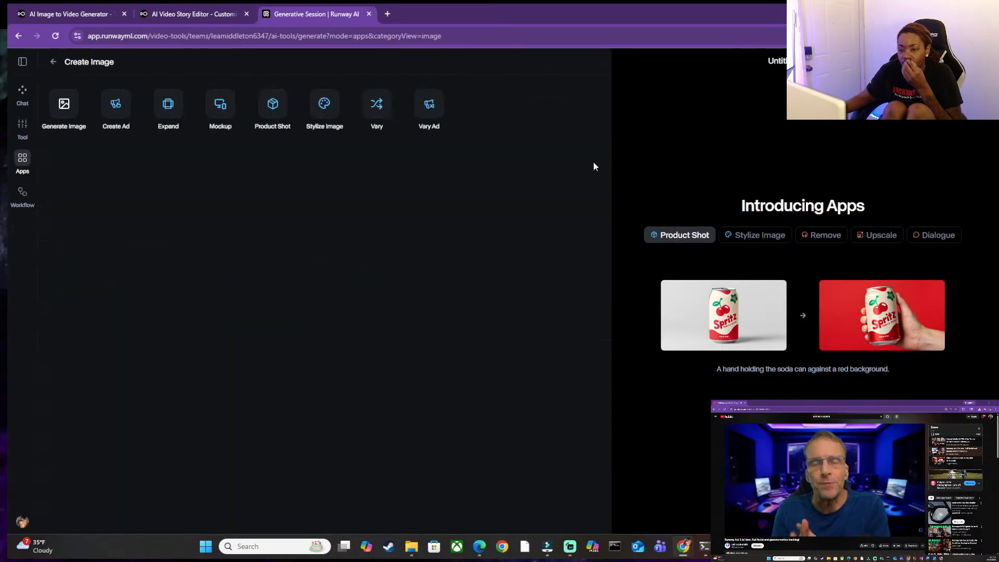
pyautogui.click(54, 63)
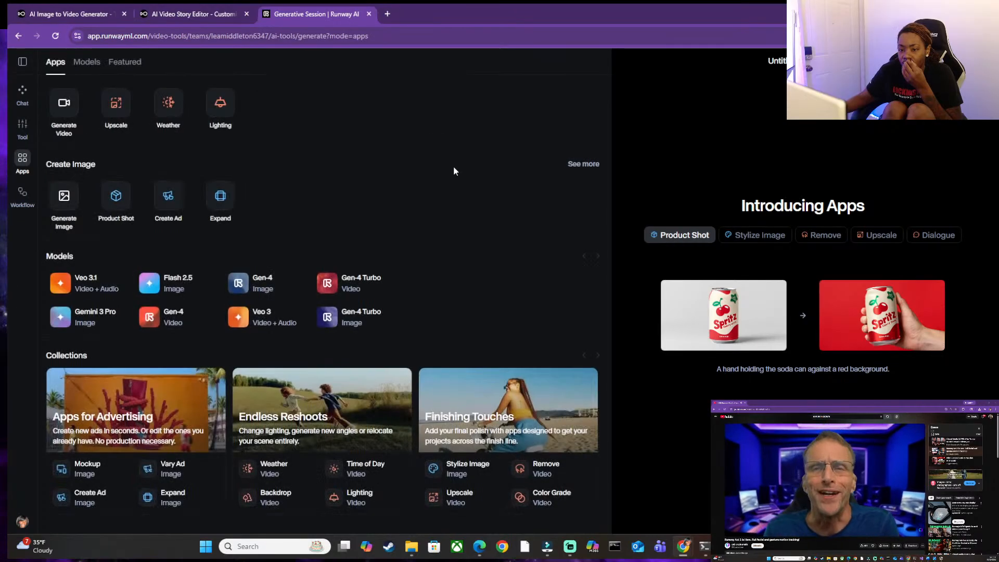
pyautogui.click(586, 172)
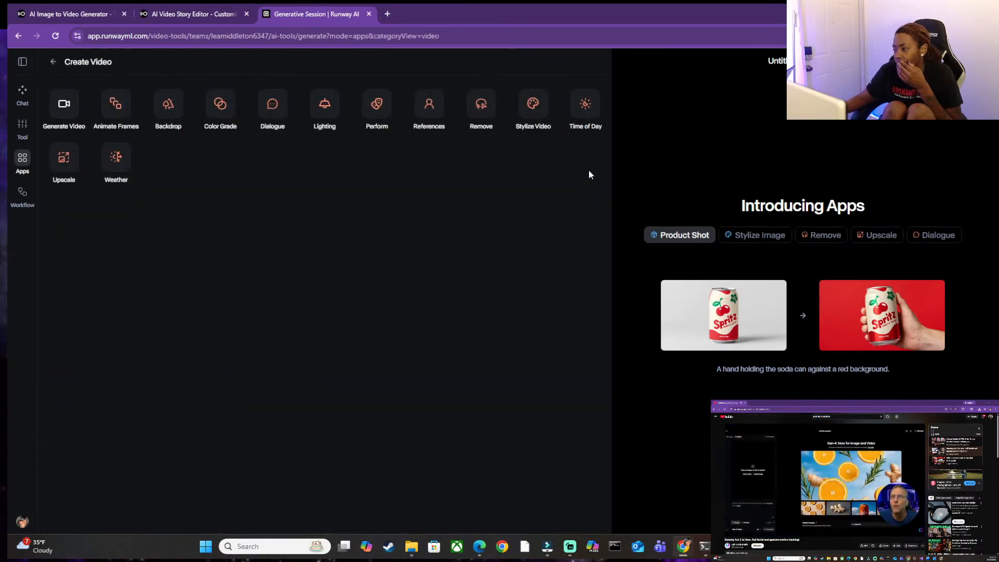
pyautogui.click(904, 236)
pyautogui.click(911, 236)
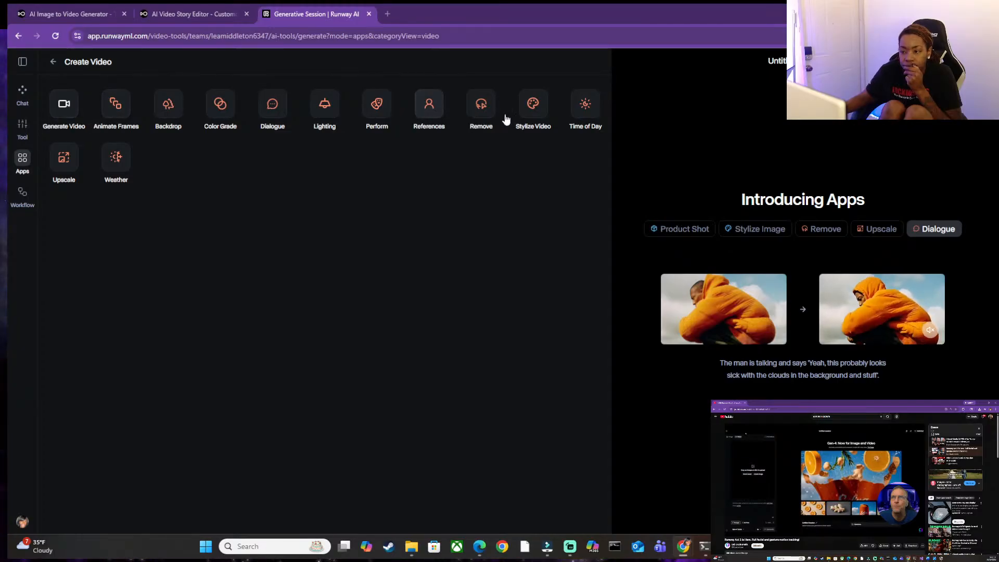
# Open Generate Video, try Aleph and another video model, and load the stored image of the officer holding a phone.
pyautogui.click(64, 107)
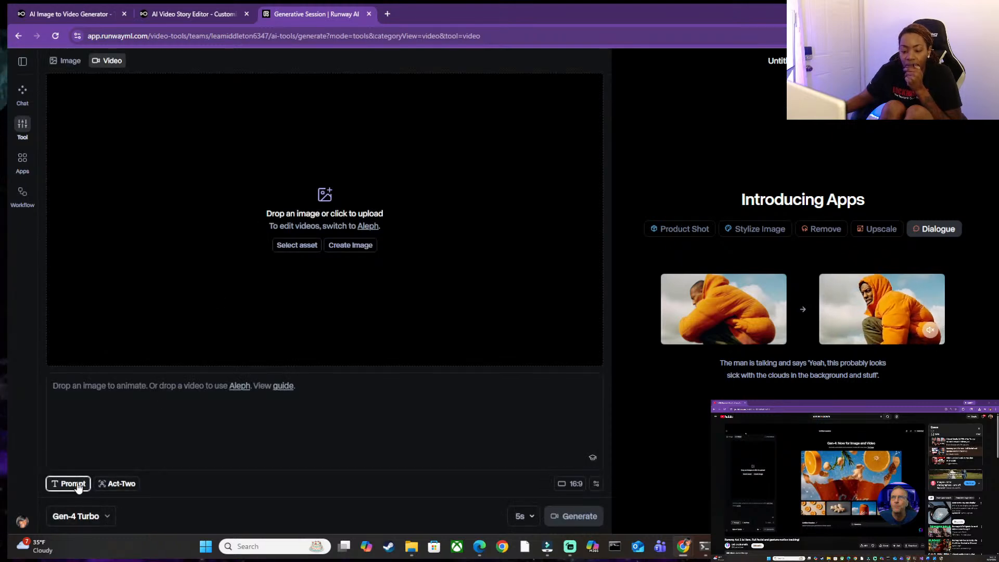
pyautogui.click(241, 387)
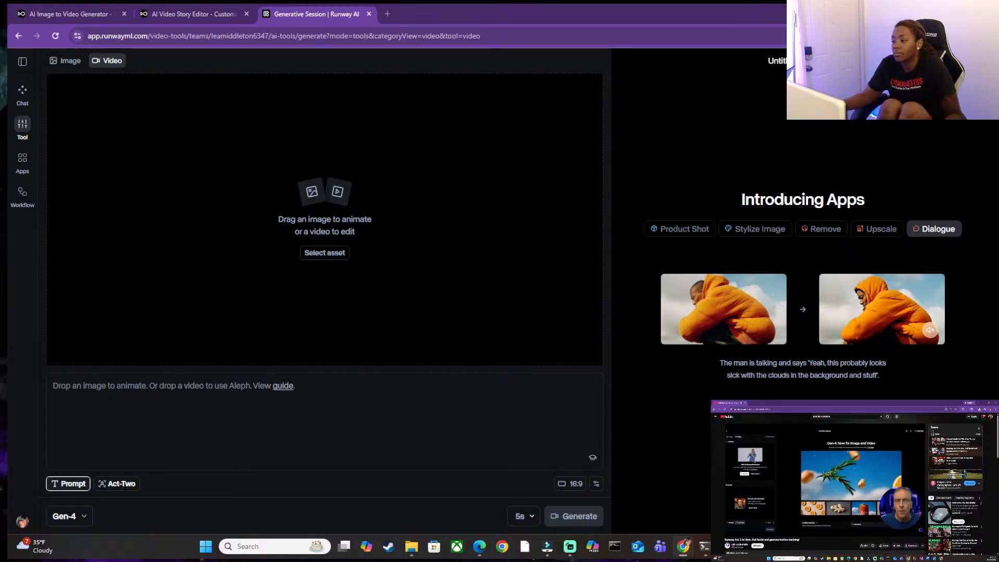
pyautogui.click(75, 522)
pyautogui.click(83, 336)
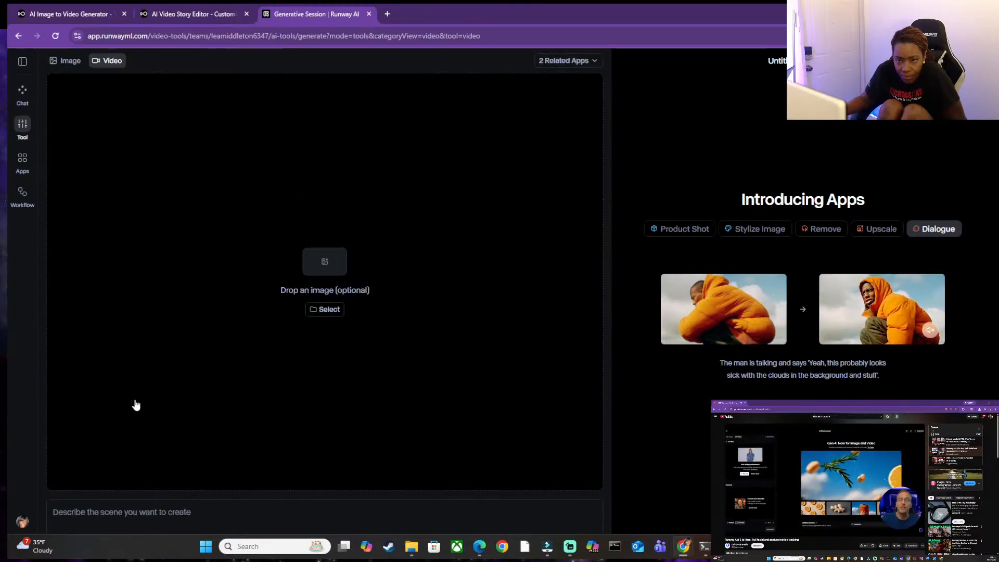
pyautogui.click(322, 310)
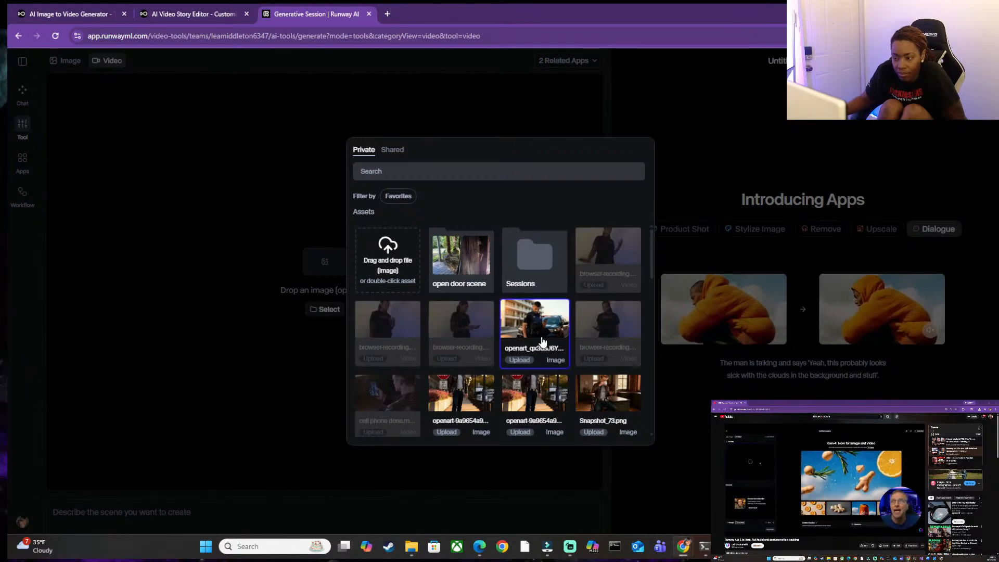
pyautogui.doubleClick(527, 331)
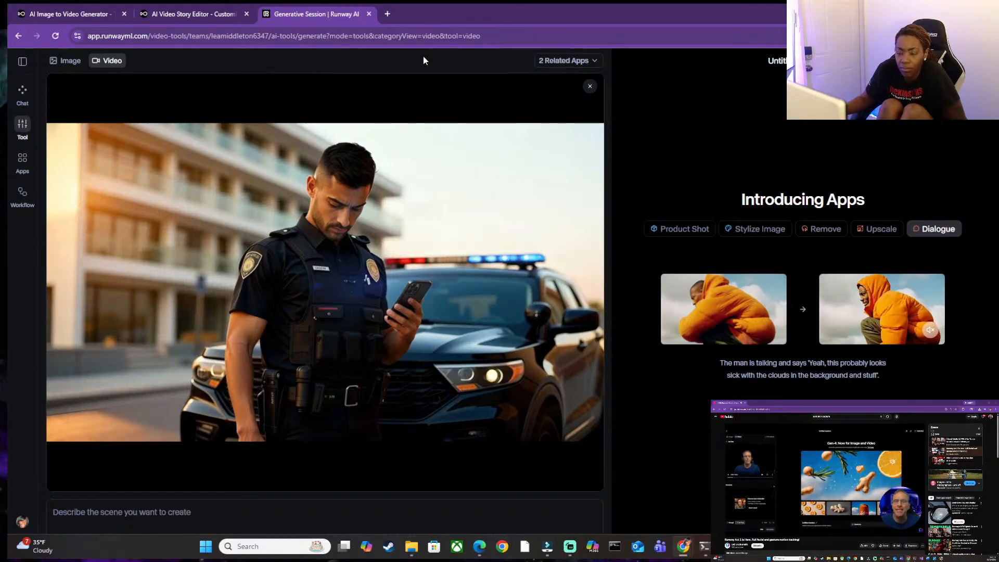
# Switch to Word, copy the officer prompt with its Action and Audio sections from YouTube template.docx, and return to Runway.
pyautogui.moveTo(773, 546)
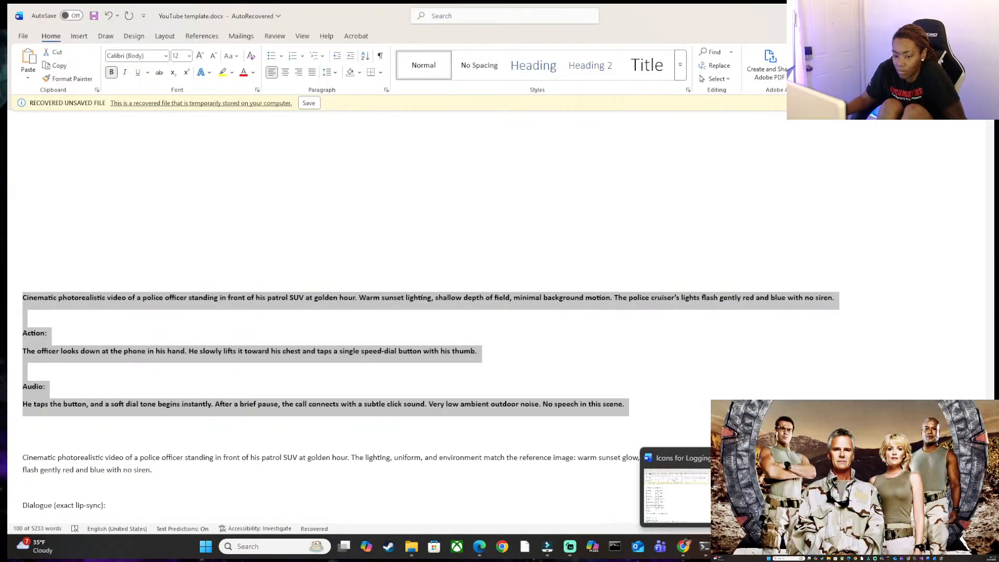
pyautogui.click(807, 495)
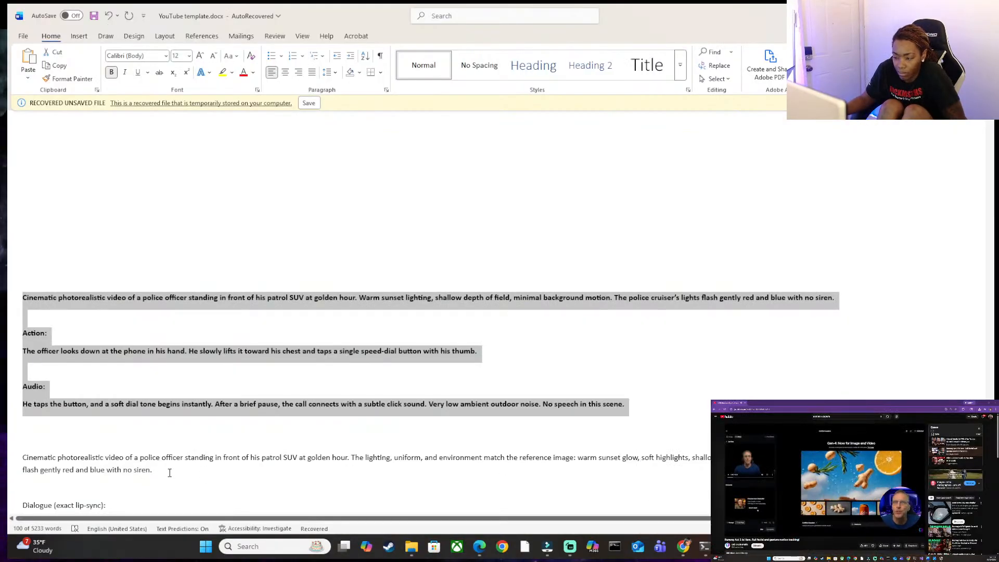
pyautogui.scroll(-4, 169, 473)
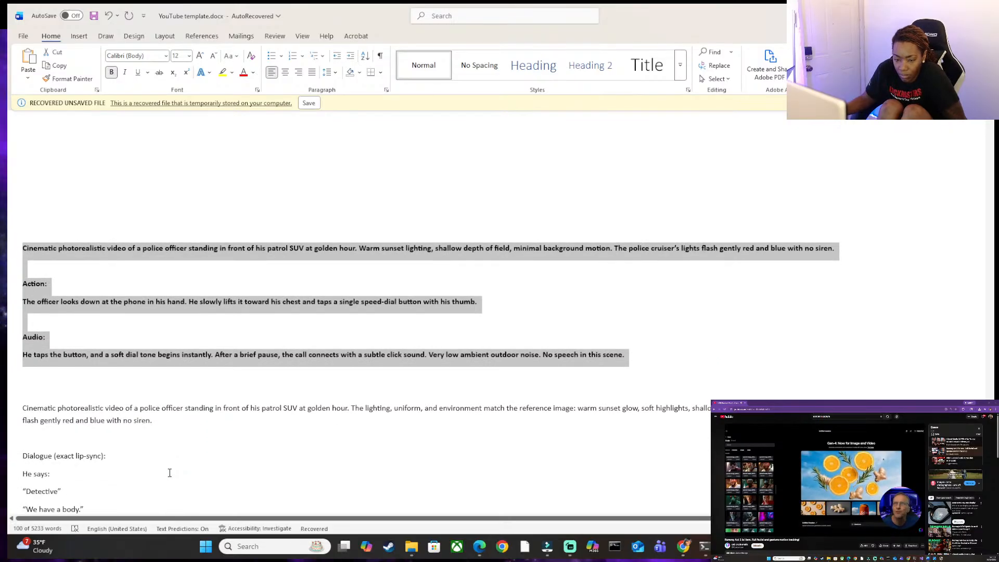
pyautogui.click(504, 302)
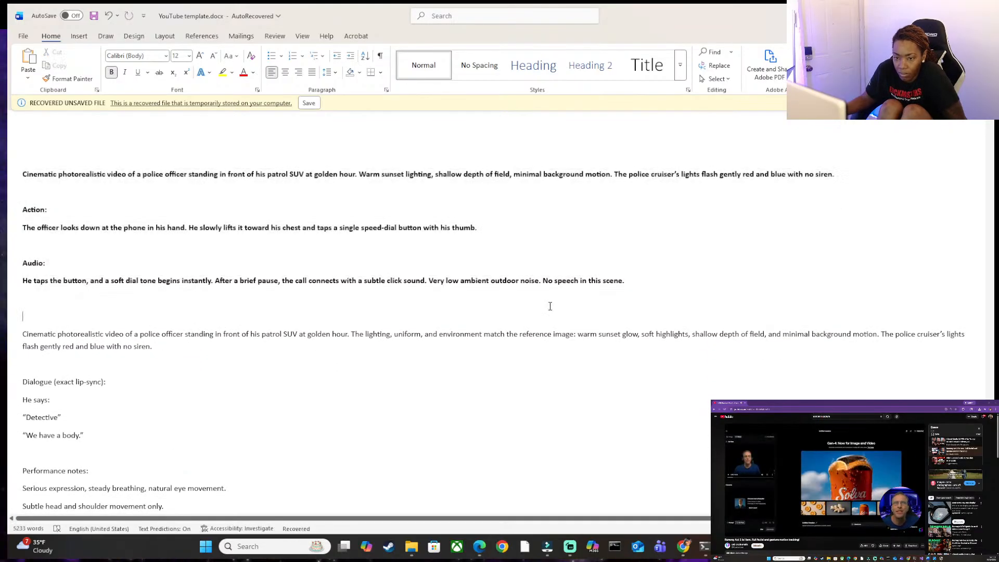
pyautogui.moveTo(638, 280); pyautogui.dragTo(23, 156)
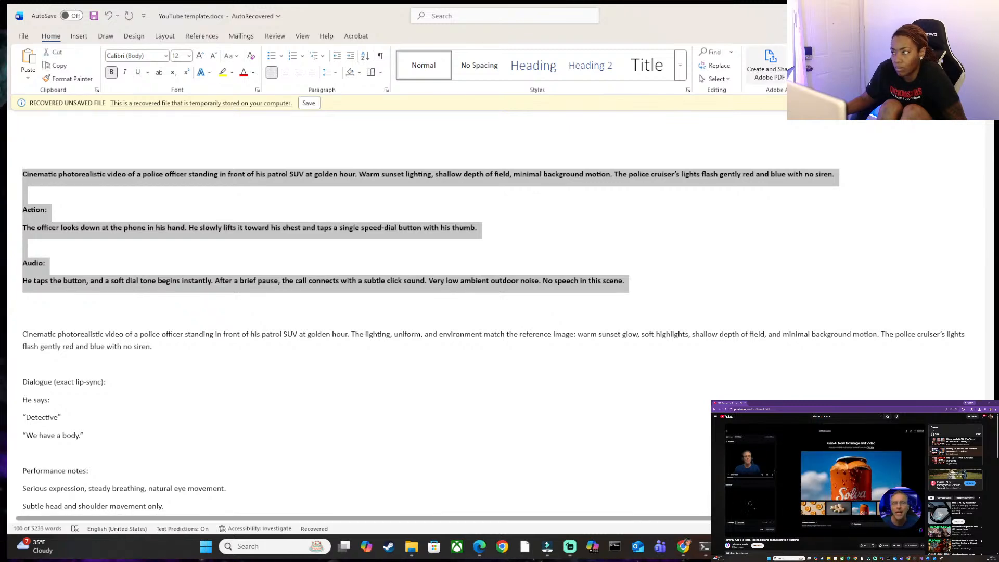
pyautogui.hotkey('alt', 'Tab')
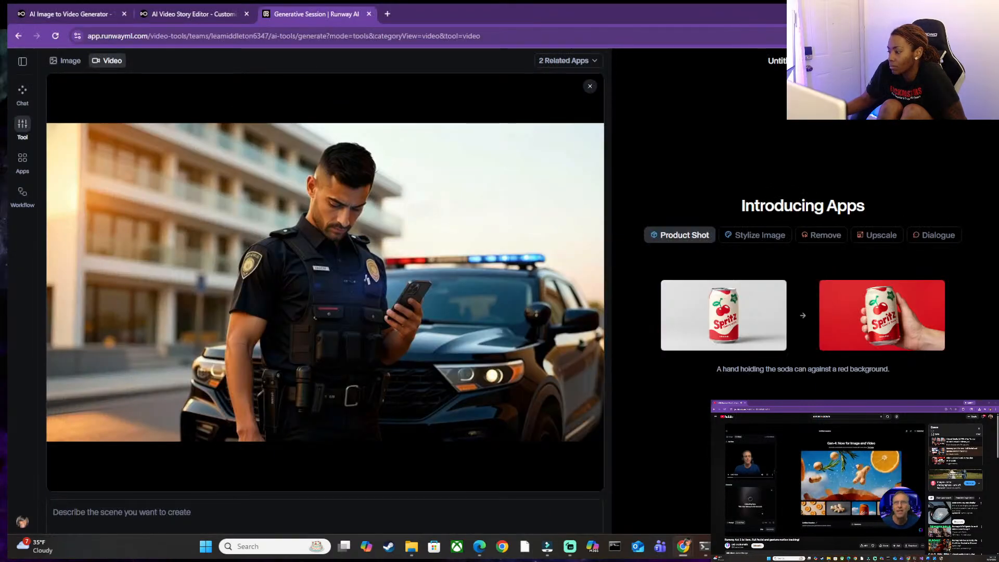
# Paste the copied officer prompt into the scene description and read it through from start to end.
pyautogui.click(822, 235)
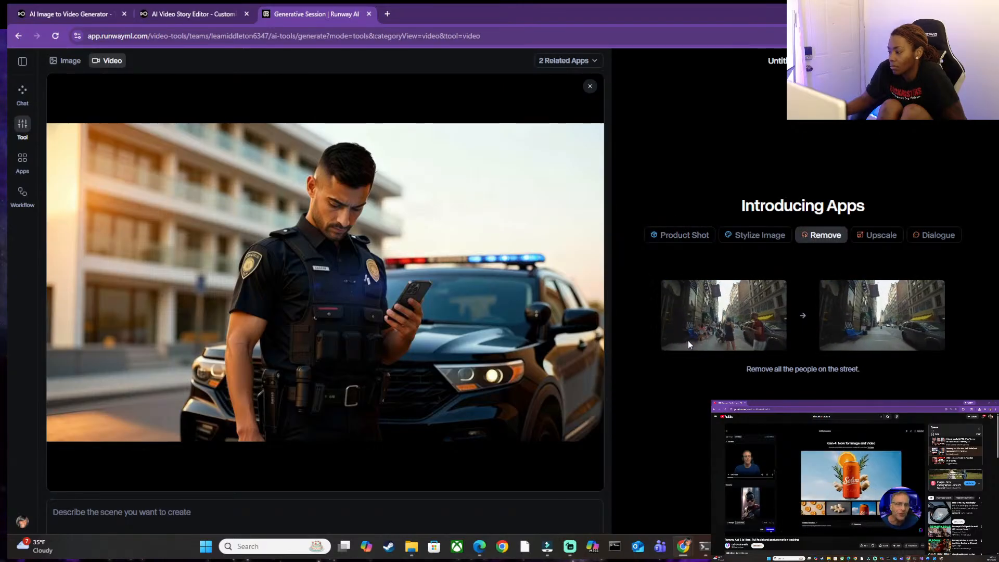
pyautogui.click(151, 515)
pyautogui.hotkey('ctrl', 'v')
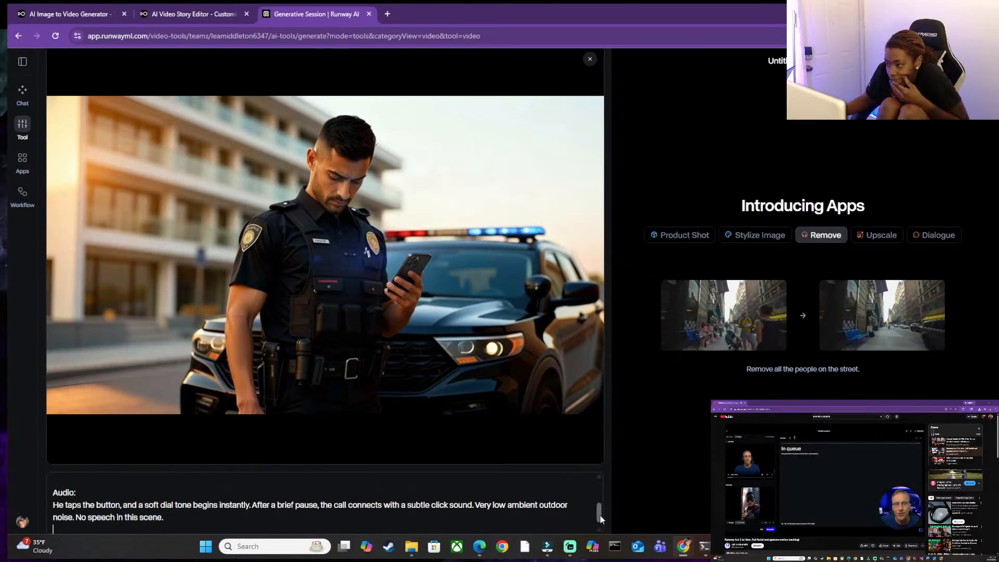
pyautogui.moveTo(601, 532); pyautogui.dragTo(608, 490)
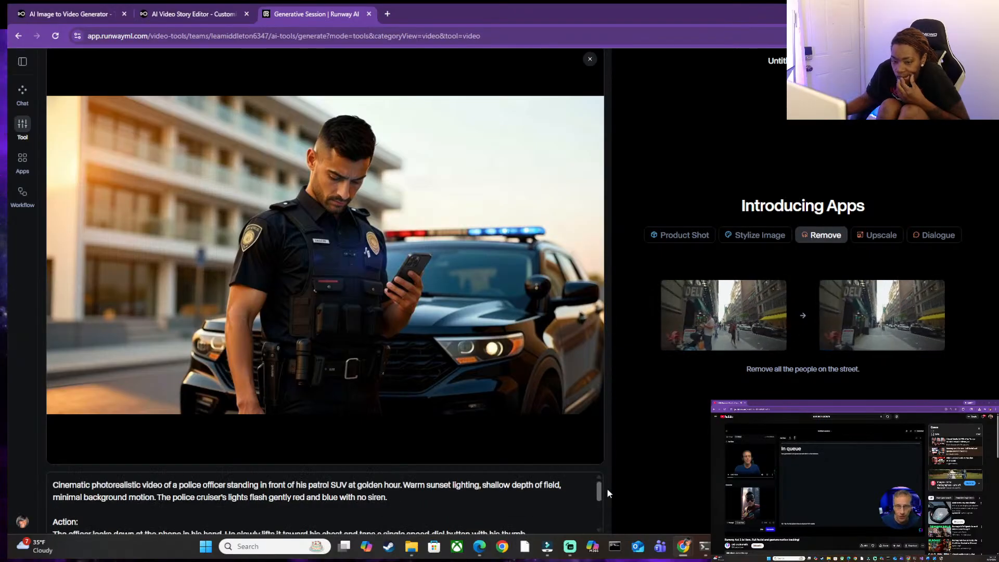
pyautogui.scroll(-3, 594, 484)
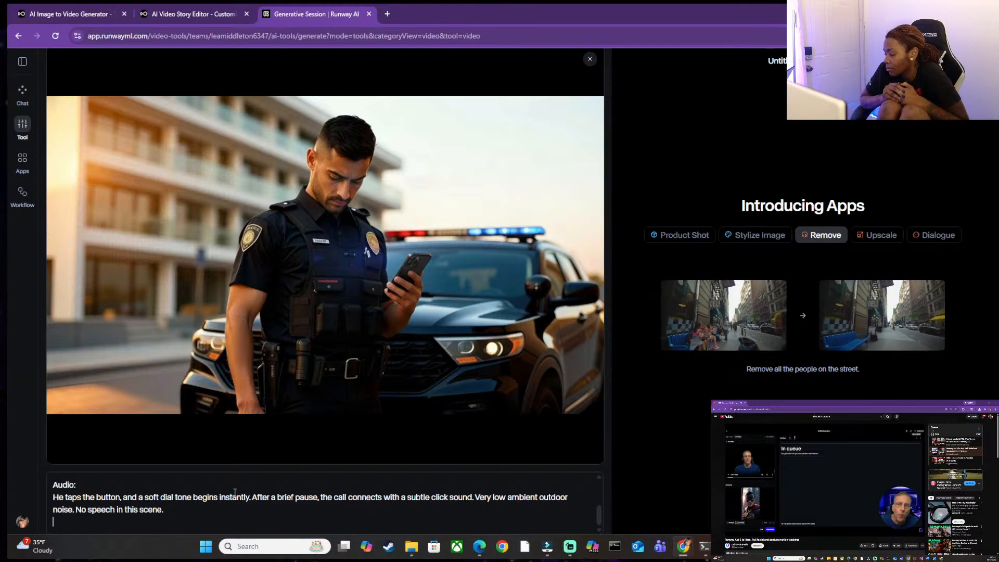
pyautogui.scroll(5, 230, 493)
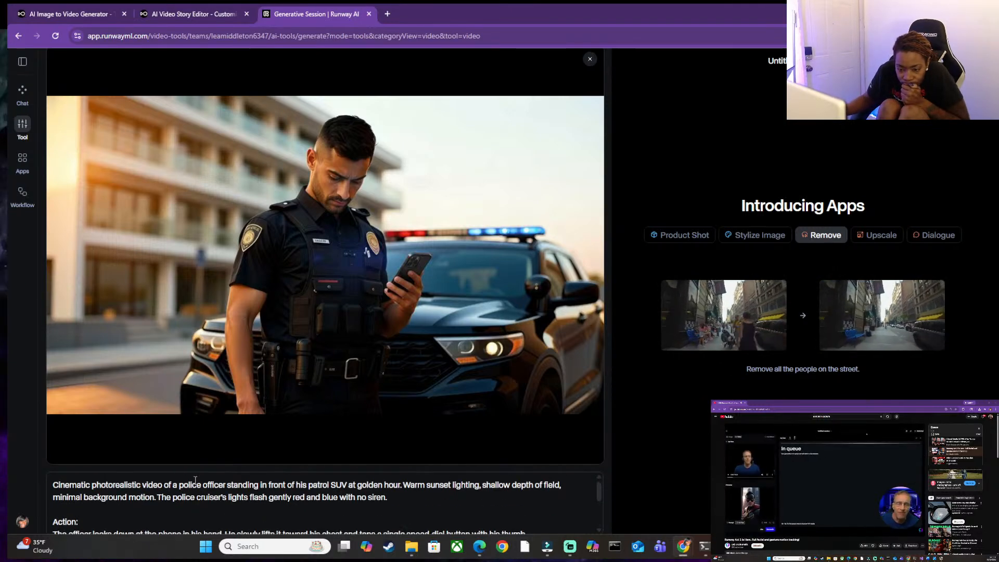
pyautogui.scroll(-5, 197, 482)
pyautogui.scroll(-1, 195, 481)
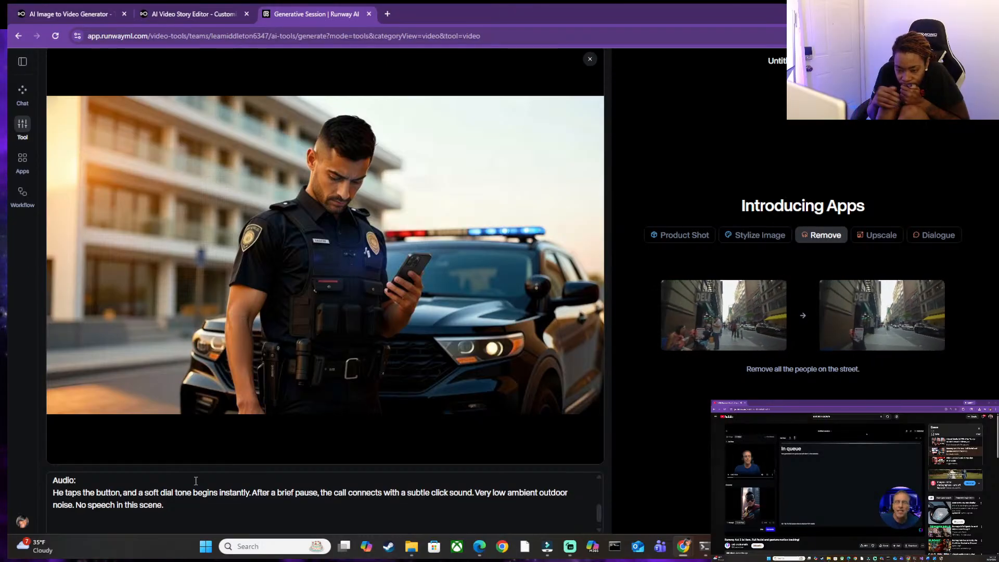
# Trim the blank lines at the prompt's end, clear the whole prompt, and remove the loaded officer image.
pyautogui.press('BackSpace')
pyautogui.press('BackSpace')
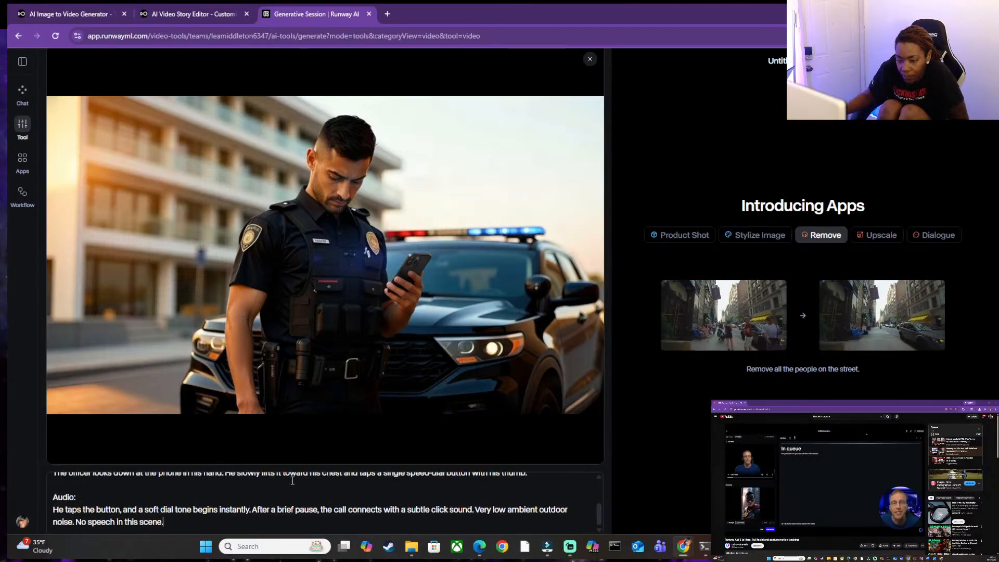
pyautogui.hotkey('ctrl', 'a')
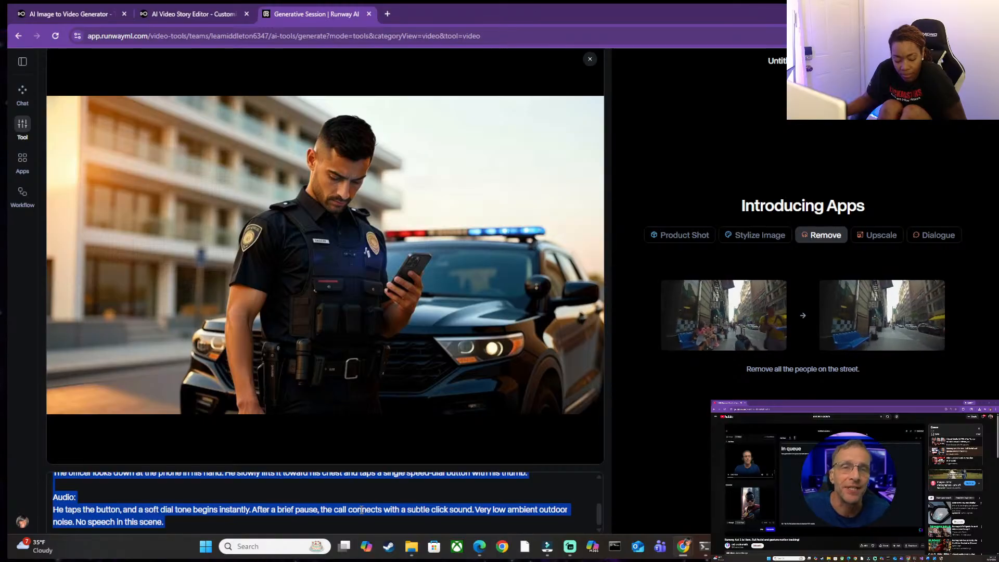
pyautogui.press('BackSpace')
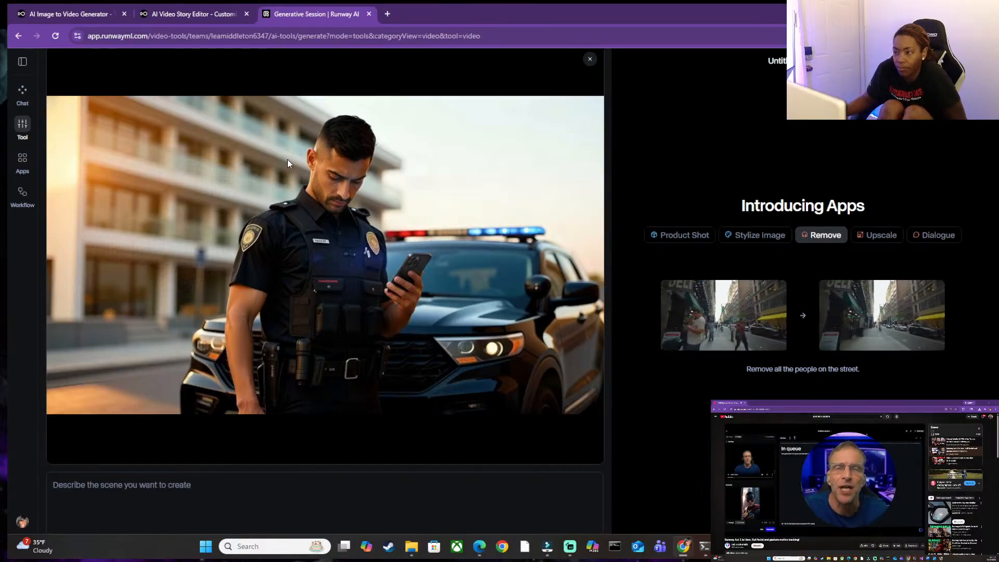
pyautogui.click(590, 59)
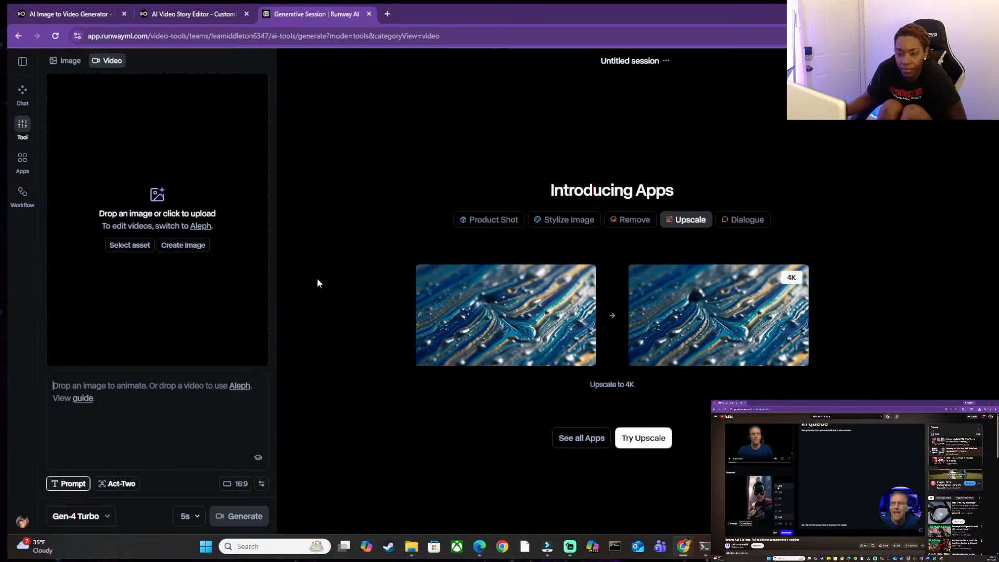
# Upload openart_qx3usJ6Y_upscaled.jpg from the Scene 1 folder to the video tool and paste the officer prompt as the shot description.
pyautogui.click(168, 209)
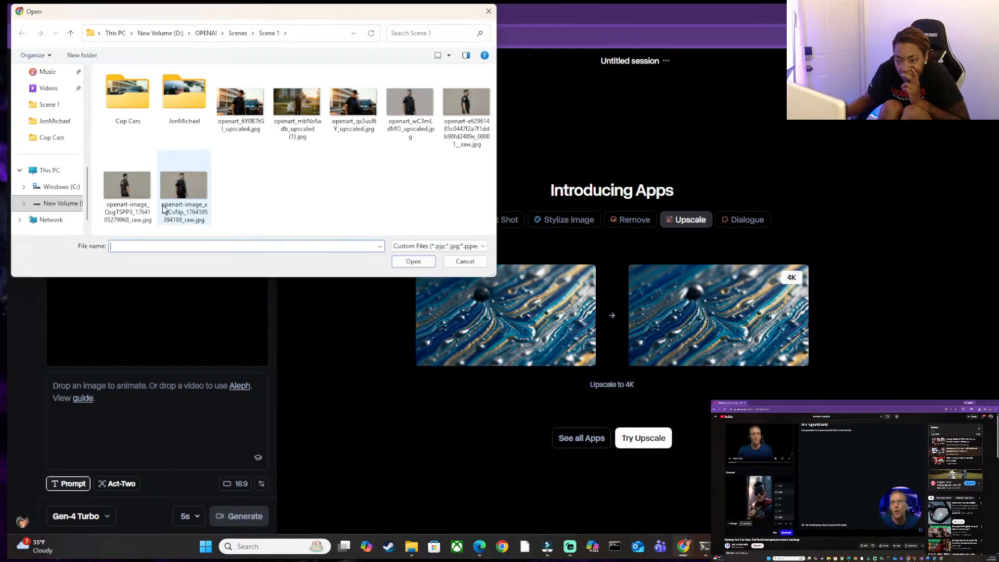
pyautogui.click(360, 101)
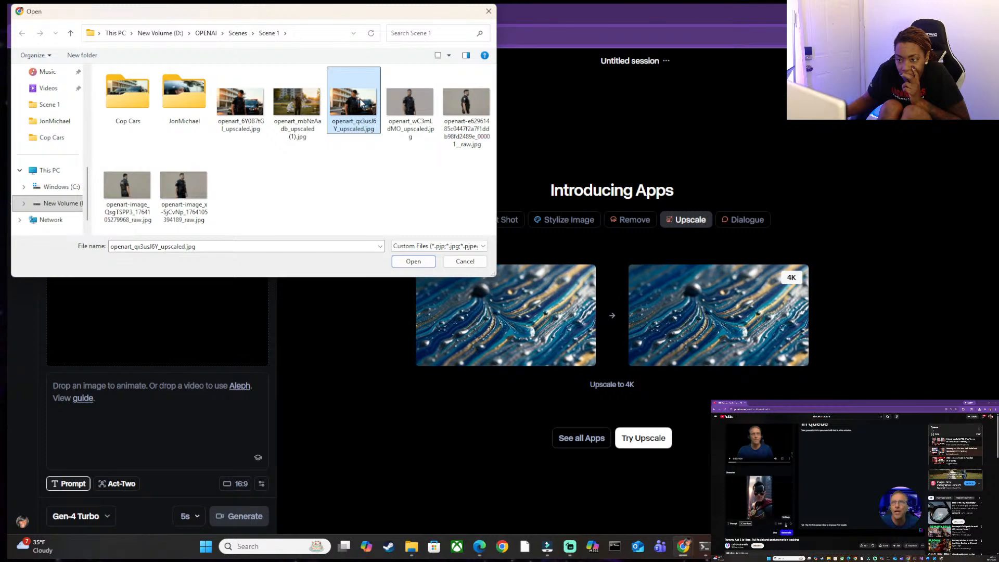
pyautogui.doubleClick(360, 99)
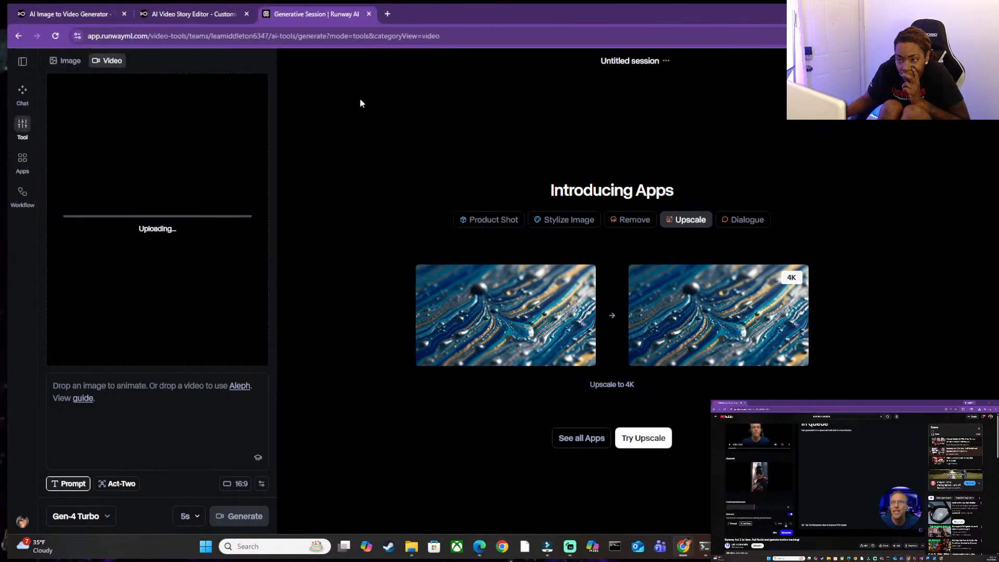
pyautogui.click(115, 414)
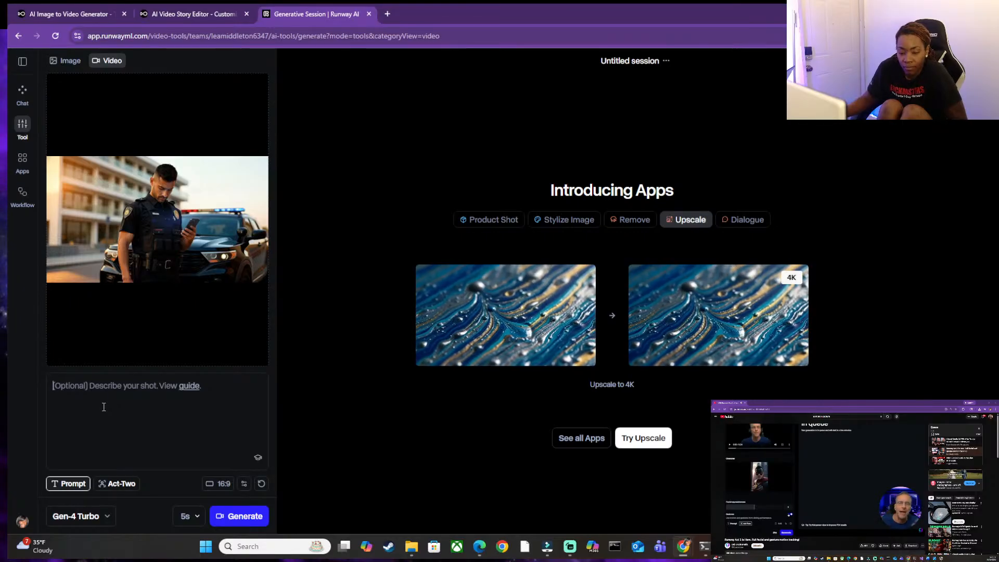
pyautogui.hotkey('ctrl', 'v')
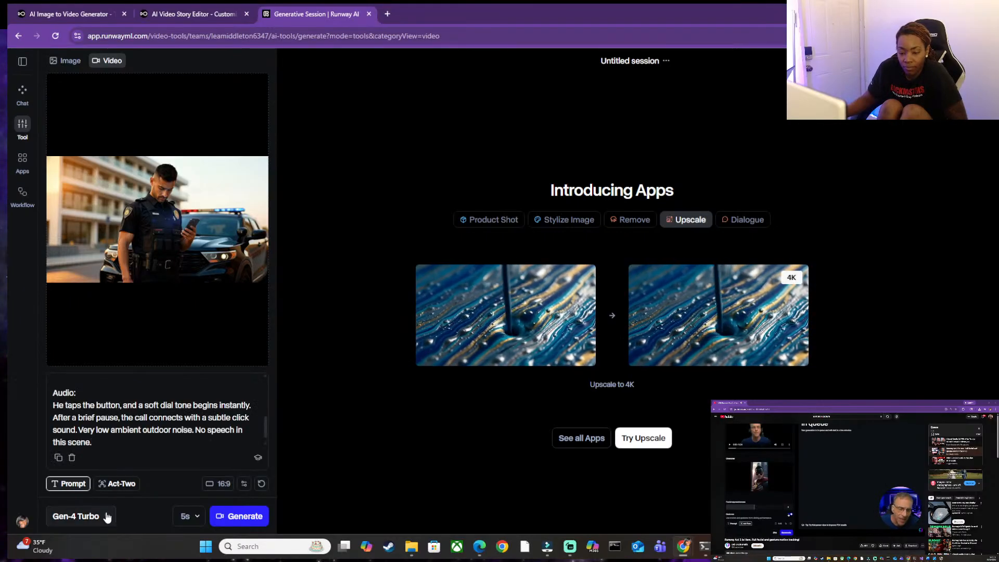
# Switch the video model to Veo 3.1 and load the uploaded openart_qx3usJ6Y officer image from the private assets.
pyautogui.click(105, 517)
pyautogui.click(95, 355)
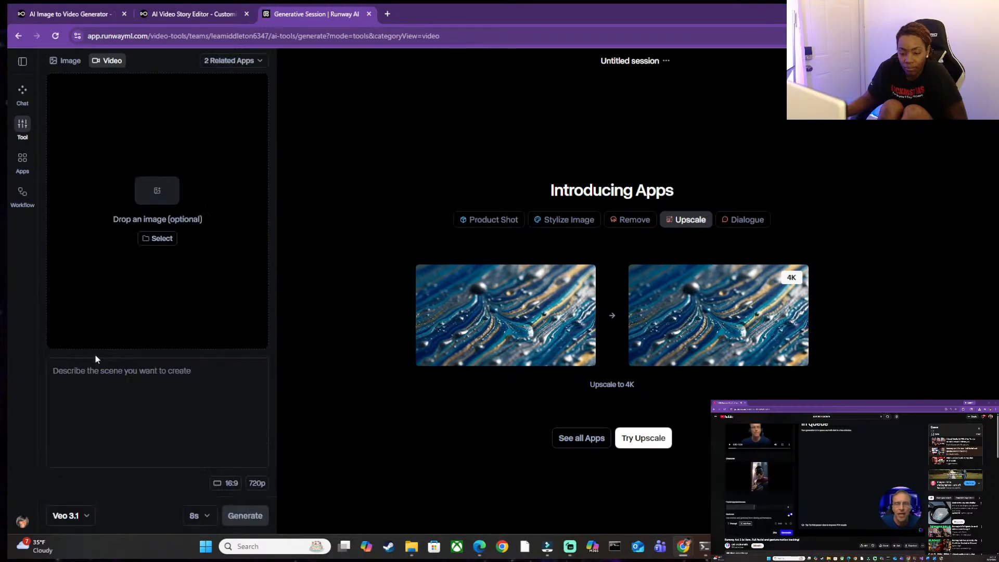
pyautogui.click(155, 241)
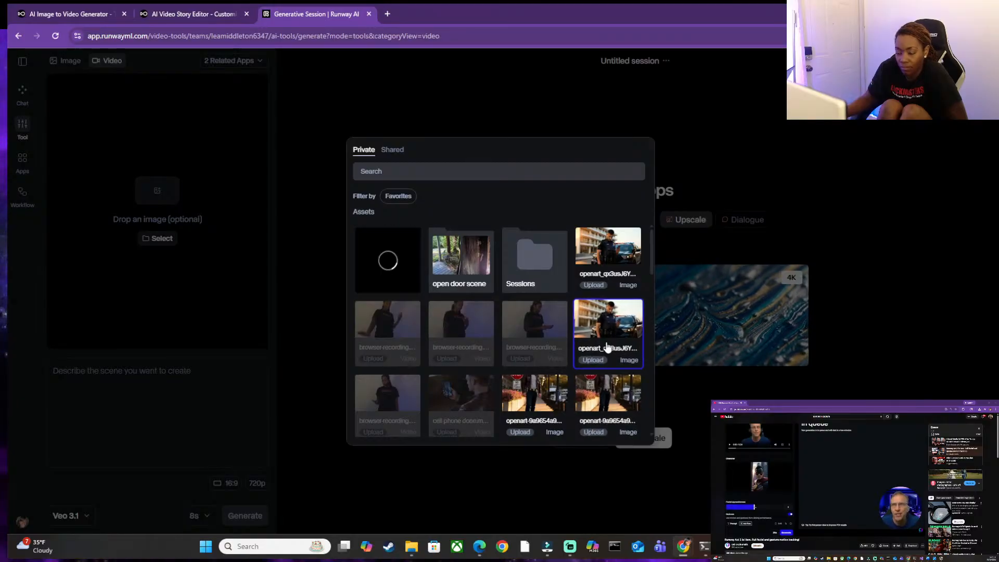
pyautogui.doubleClick(607, 345)
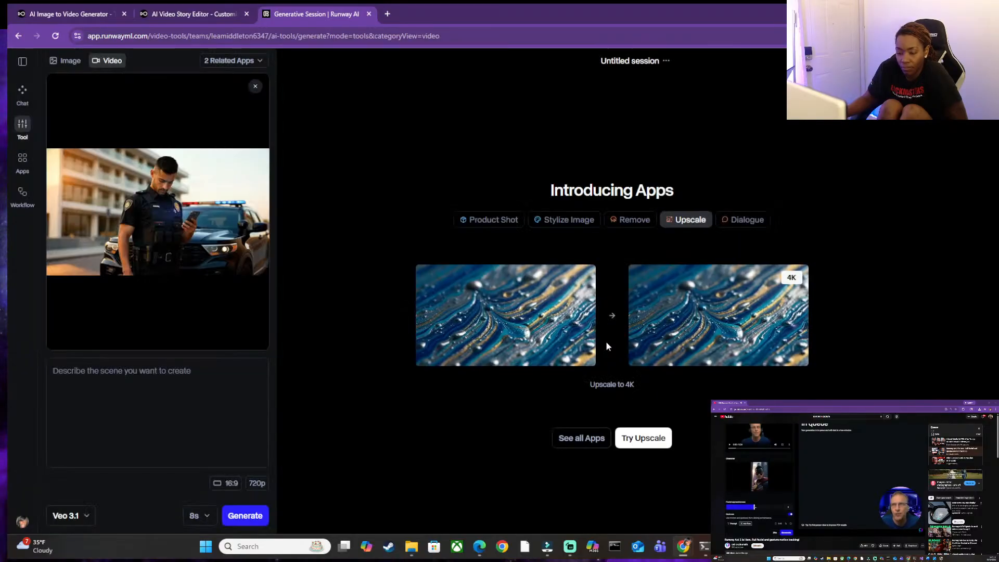
# Set the resolution to 1080p, paste the officer prompt as the scene description, and generate the video.
pyautogui.click(252, 484)
pyautogui.click(261, 461)
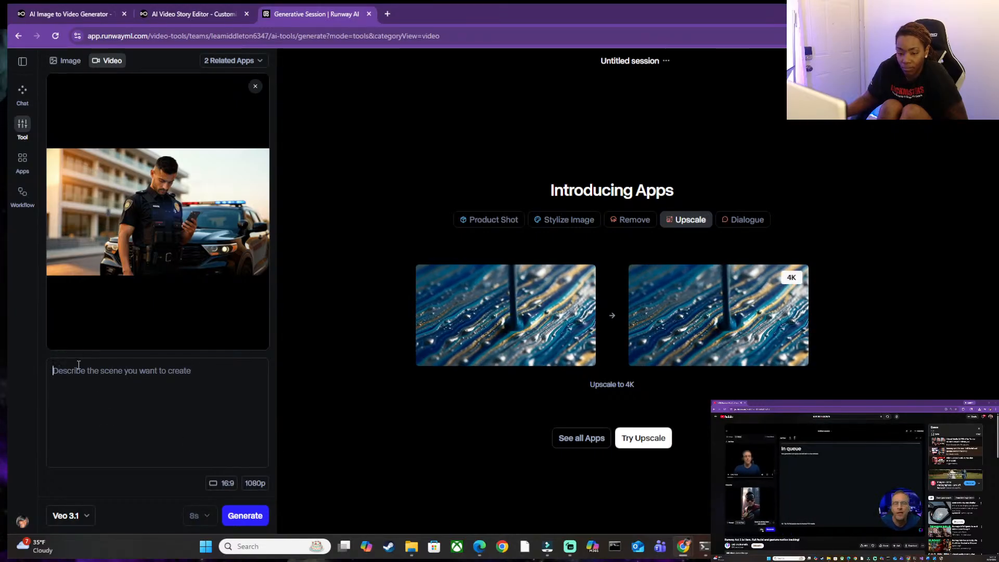
pyautogui.hotkey('ctrl', 'v')
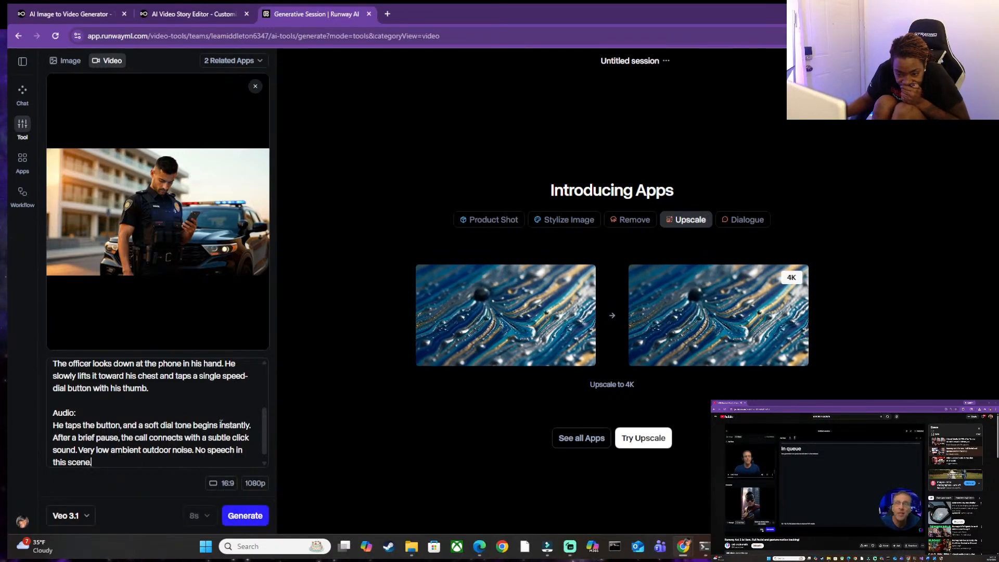
pyautogui.click(247, 517)
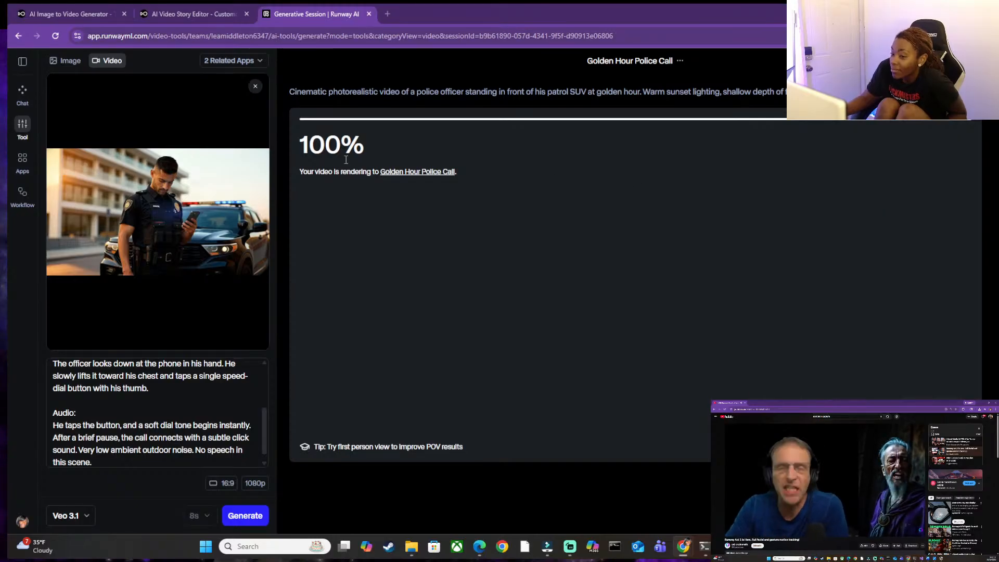
# Open the Golden Hour Police Call render folder, go up to the Sessions folder, and preview the most recent finished officer clip.
pyautogui.click(396, 173)
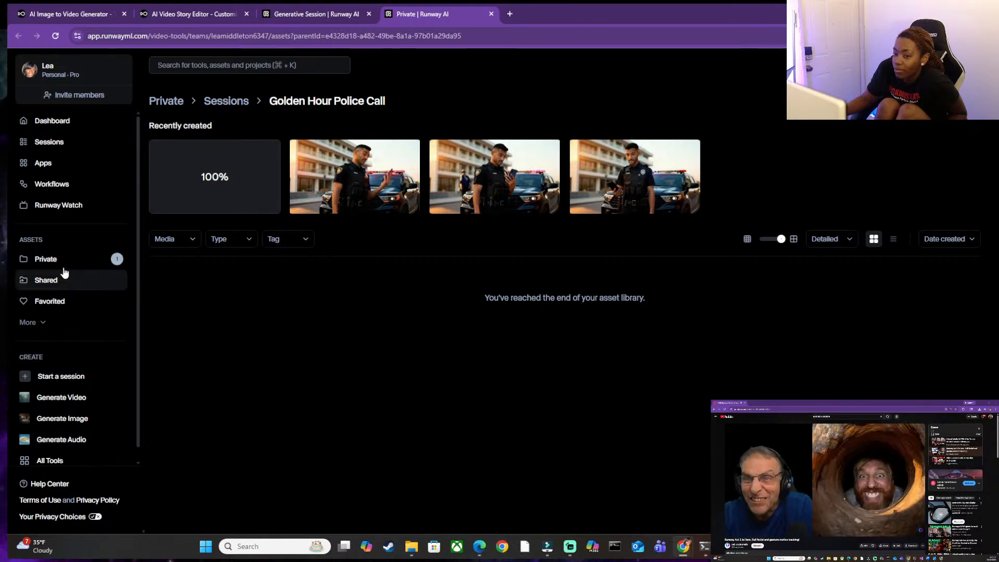
pyautogui.click(278, 8)
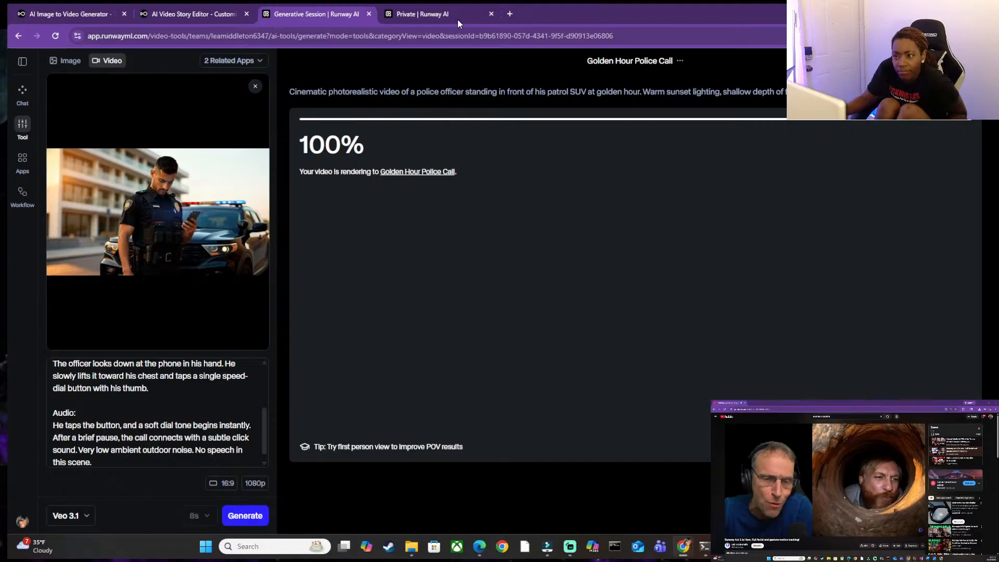
pyautogui.click(422, 14)
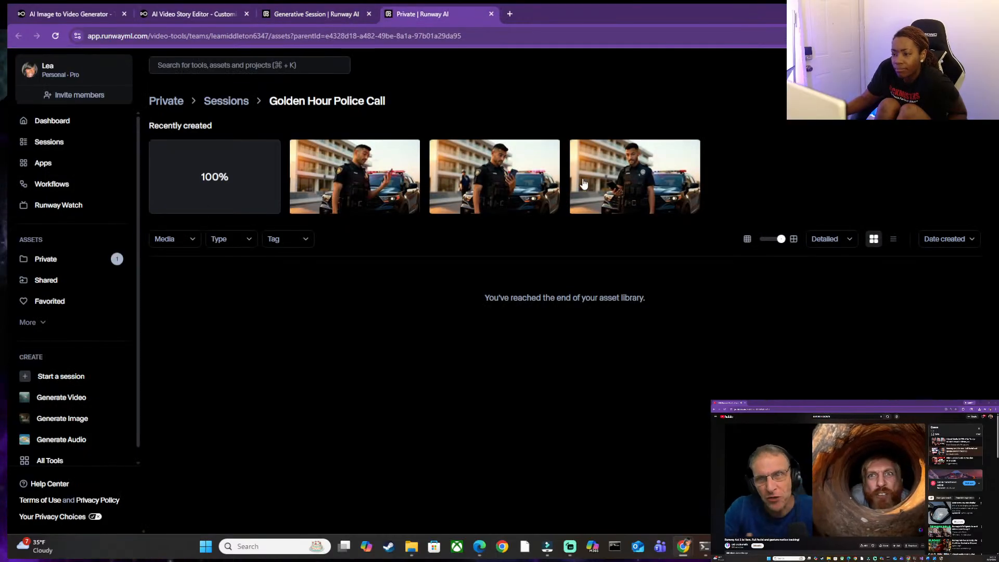
pyautogui.click(224, 101)
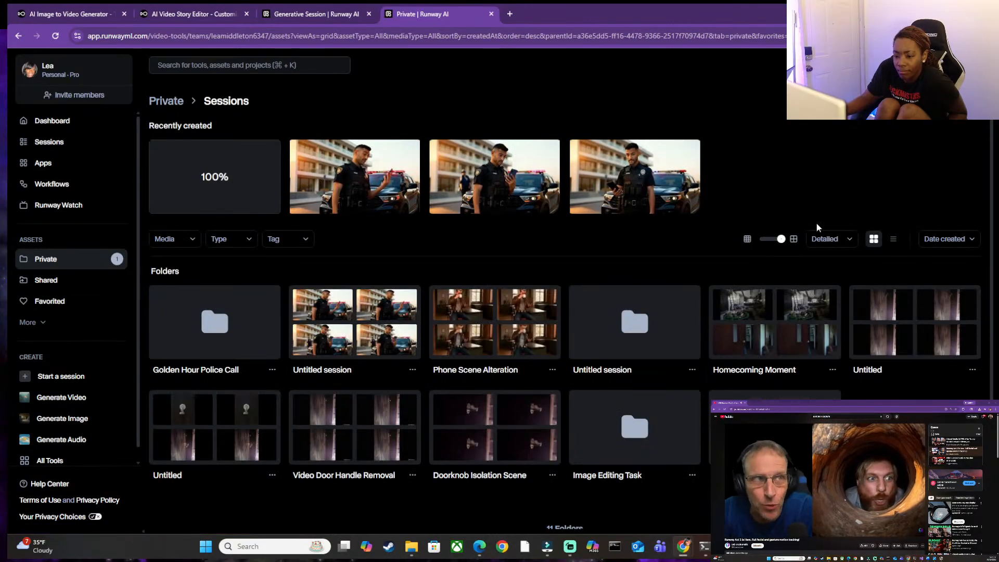
pyautogui.click(345, 172)
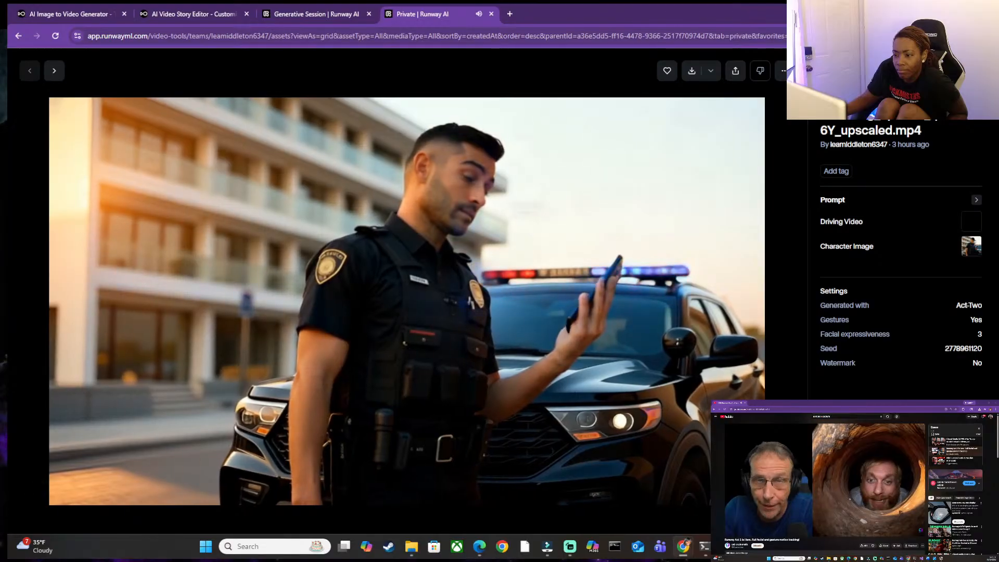
pyautogui.press('Escape')
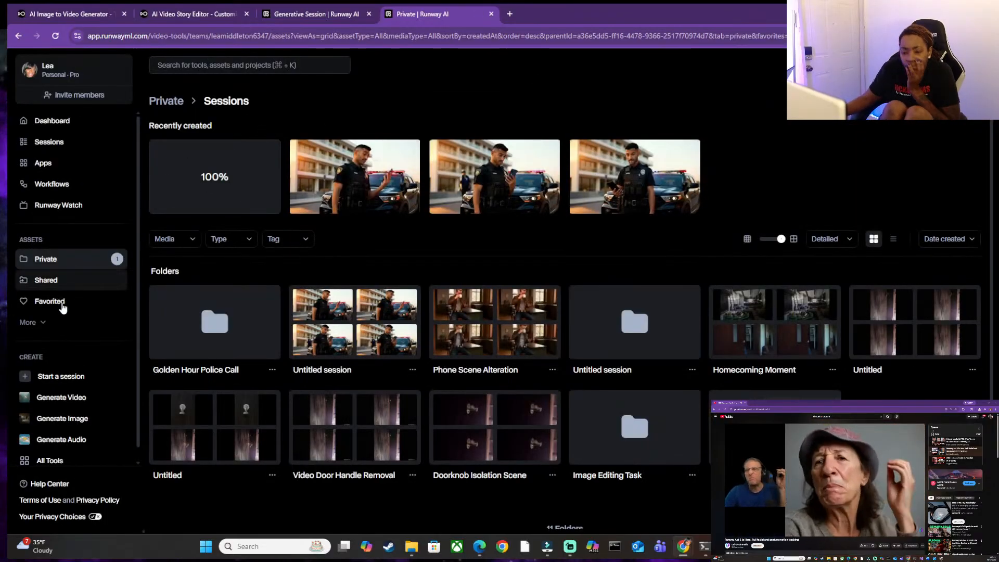
# Check the Golden Hour Police Call folder for the render, open a blank session, and return to the generating session.
pyautogui.doubleClick(221, 317)
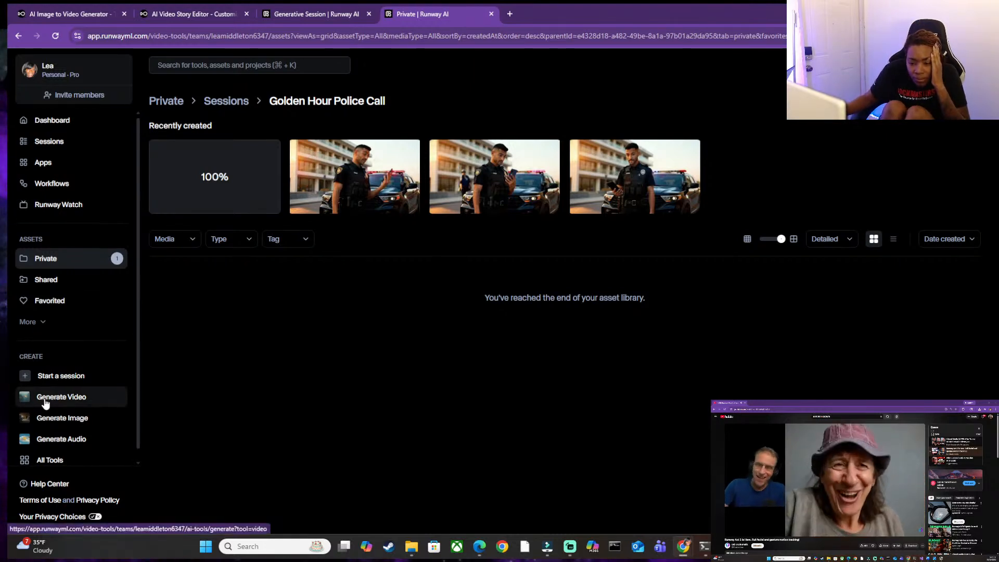
pyautogui.click(67, 379)
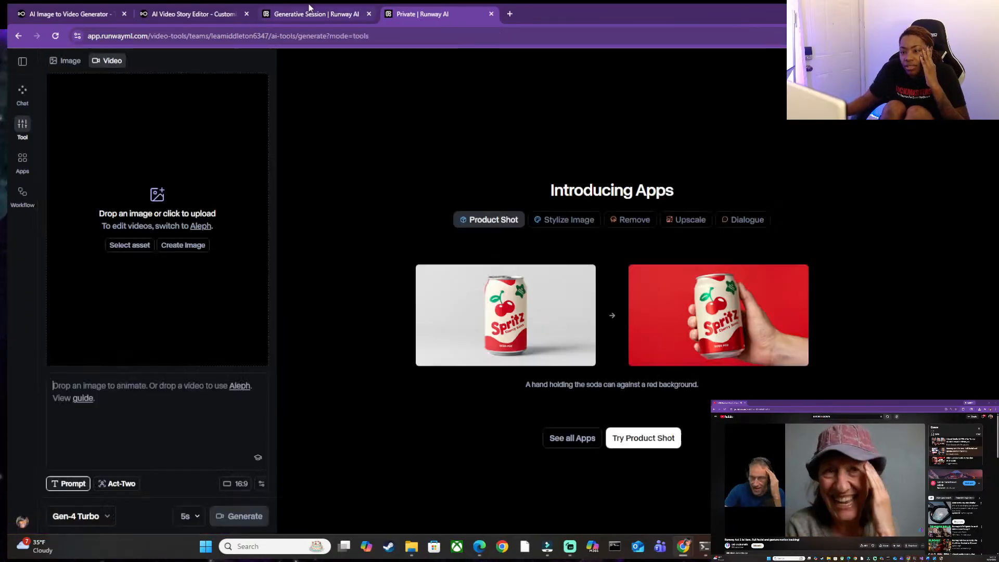
pyautogui.click(311, 10)
pyautogui.click(218, 9)
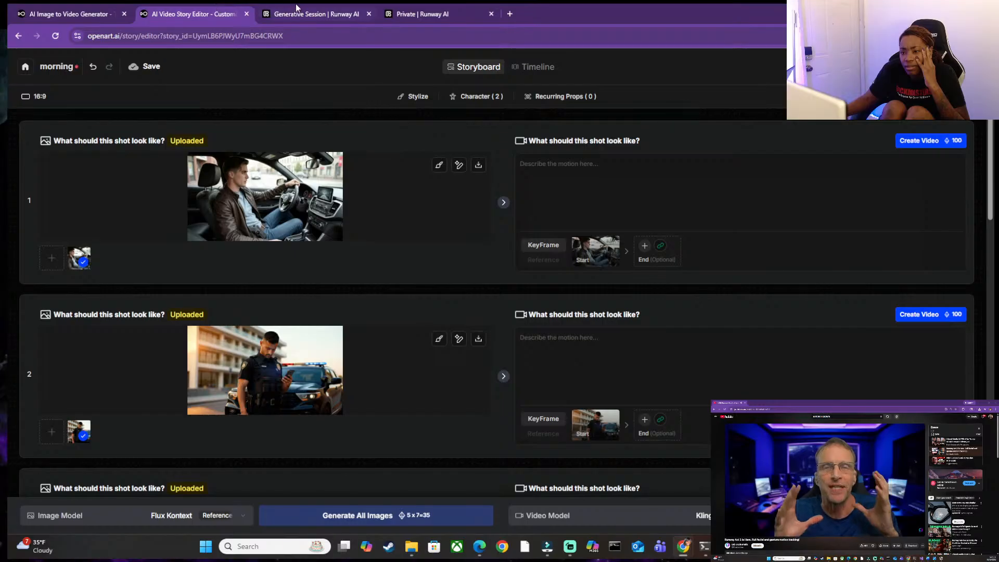
pyautogui.click(297, 8)
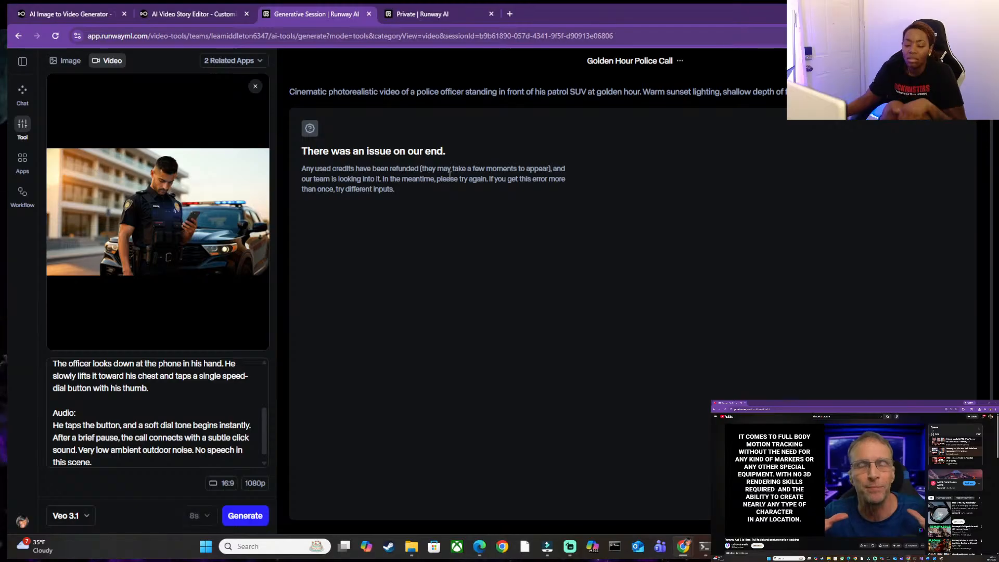
# Review the generation message and the prompt, and delete the "Action:" and "Audio:" labels from the prompt.
pyautogui.scroll(-1, 443, 185)
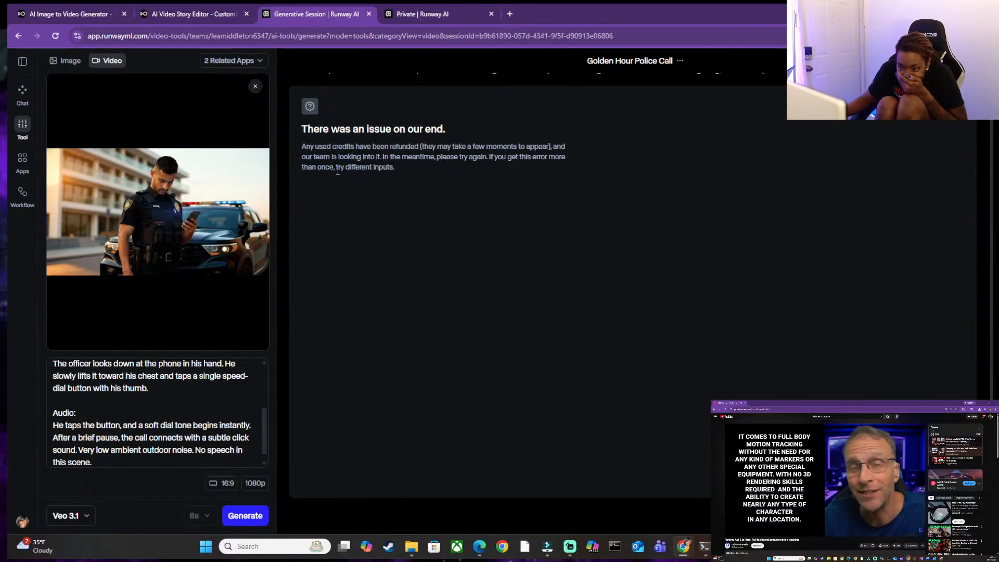
pyautogui.scroll(3, 123, 456)
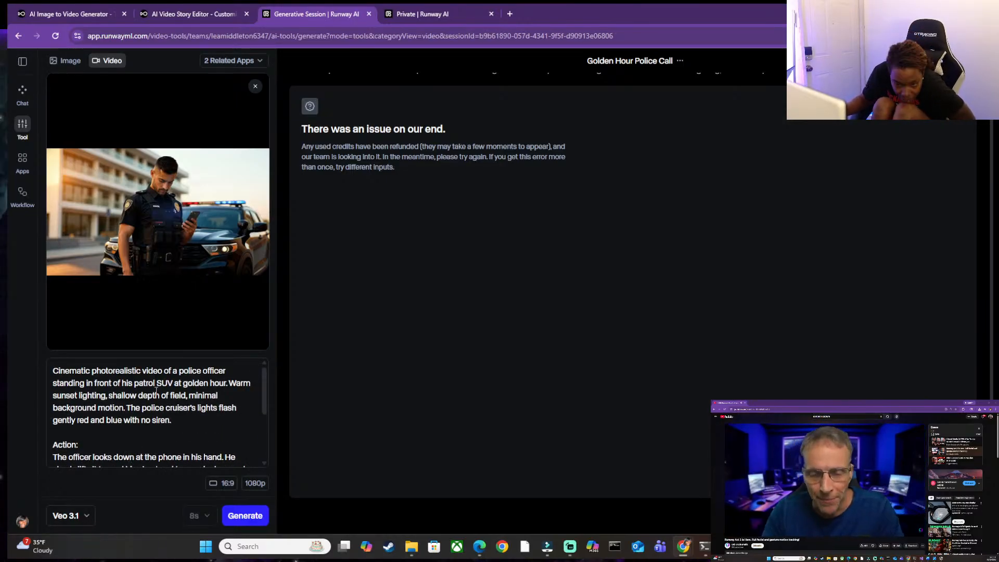
pyautogui.scroll(-1, 197, 396)
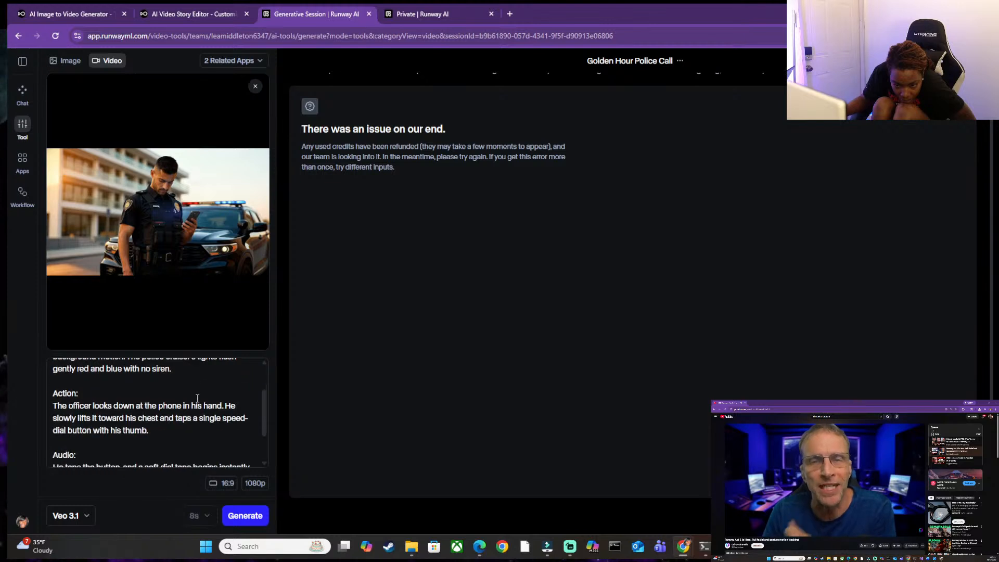
pyautogui.moveTo(79, 394); pyautogui.dragTo(37, 398)
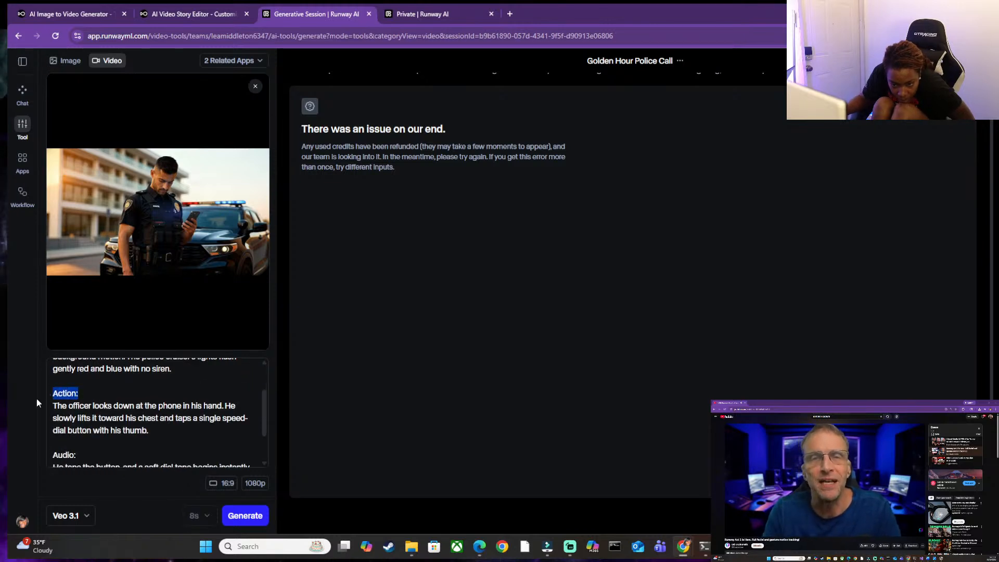
pyautogui.press('BackSpace')
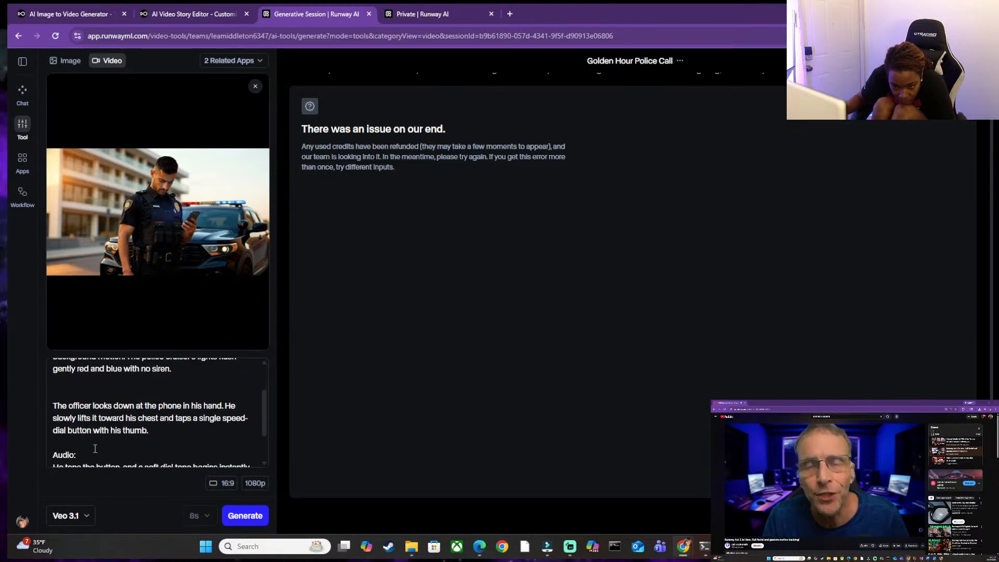
pyautogui.moveTo(63, 456); pyautogui.dragTo(20, 448)
pyautogui.press('BackSpace')
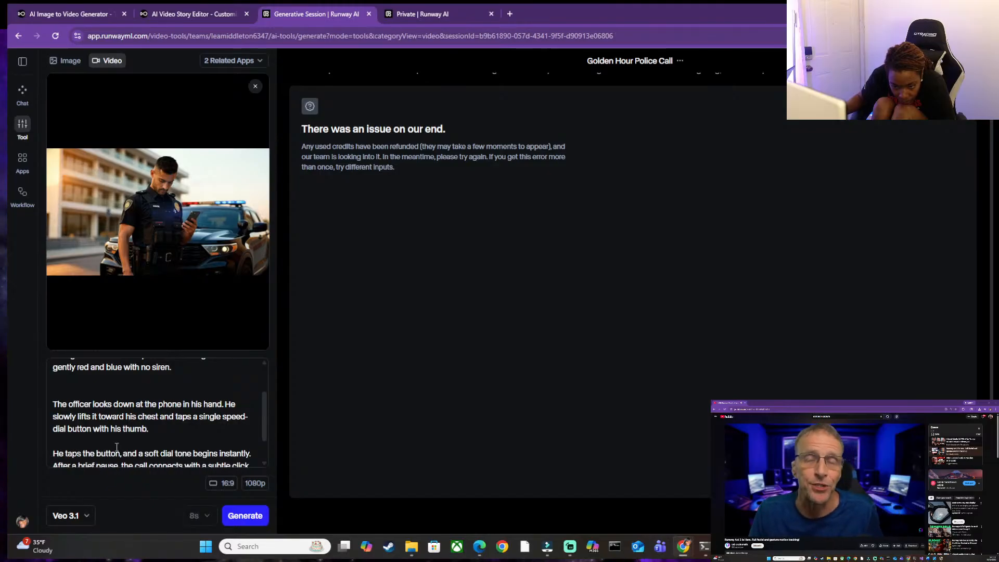
# Delete the sentence "No speech in this scene." from the prompt's end and generate the video again.
pyautogui.scroll(-1, 117, 447)
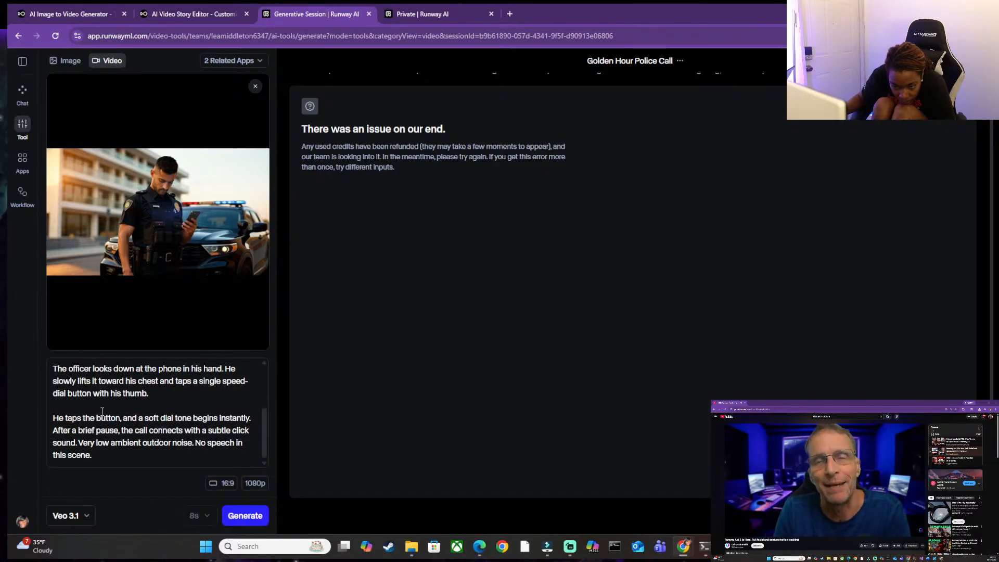
pyautogui.moveTo(196, 443); pyautogui.dragTo(199, 455)
pyautogui.press('BackSpace')
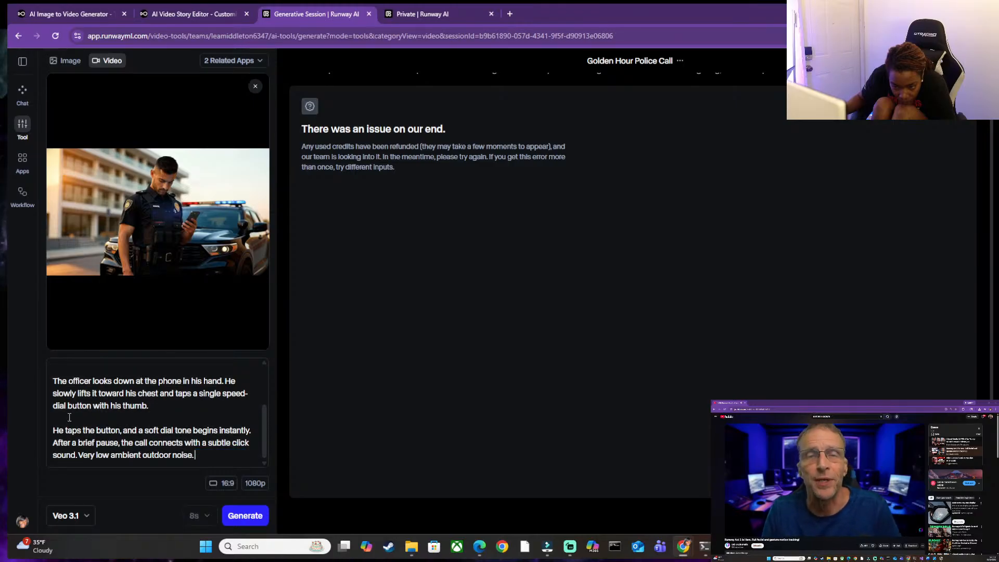
pyautogui.click(251, 516)
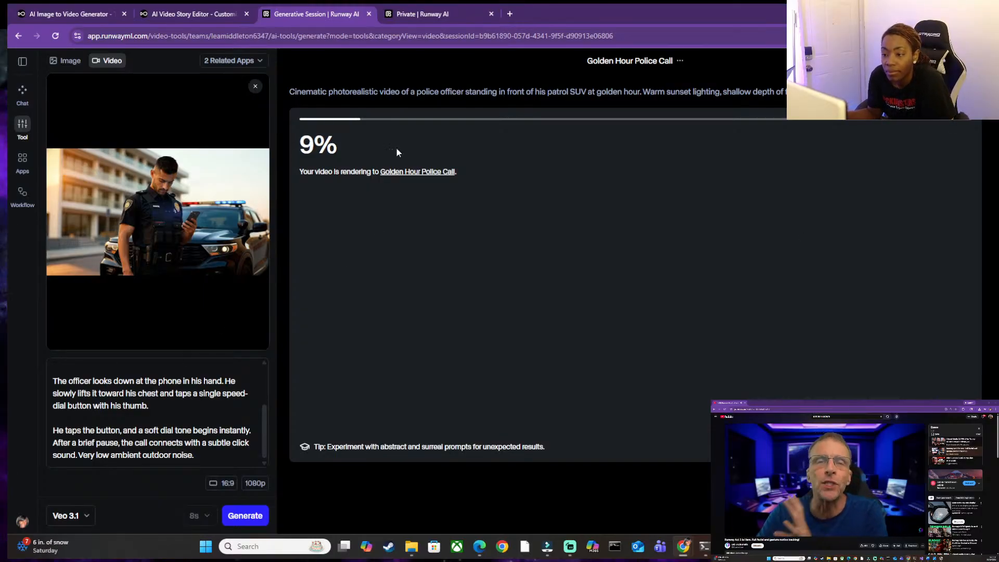
# Check the new render's progress in the Golden Hour Police Call folder and look through the private assets.
pyautogui.click(392, 13)
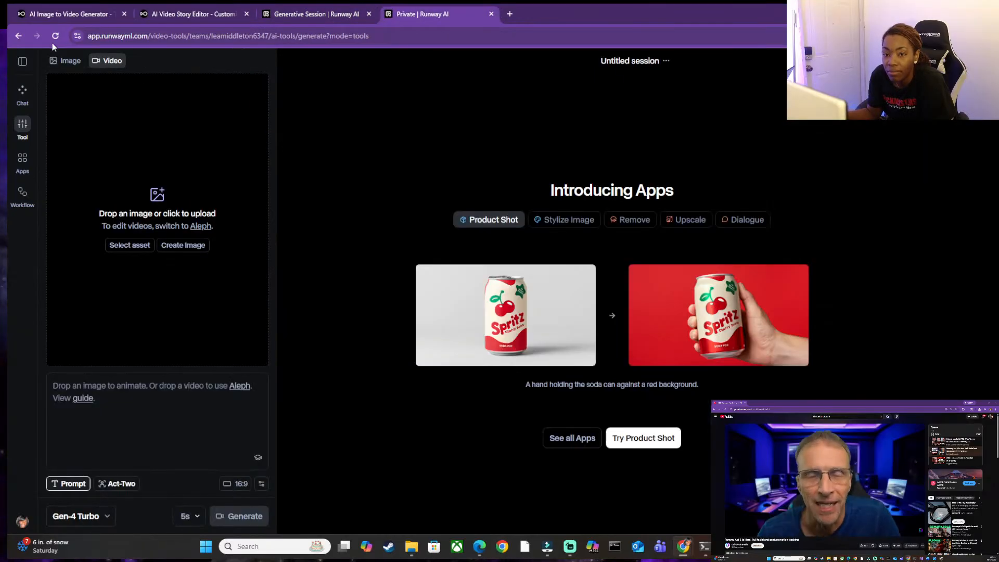
pyautogui.click(323, 14)
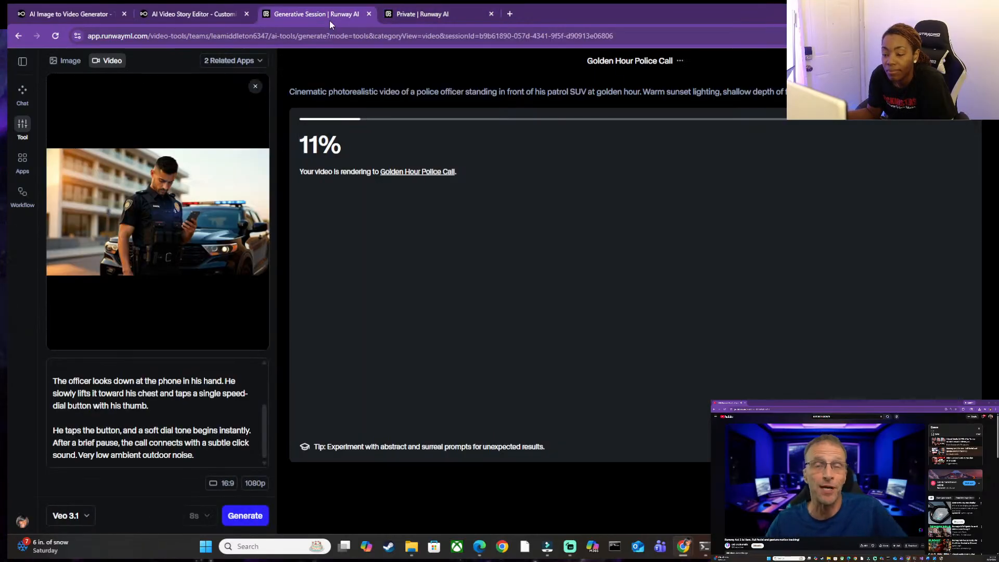
pyautogui.click(407, 173)
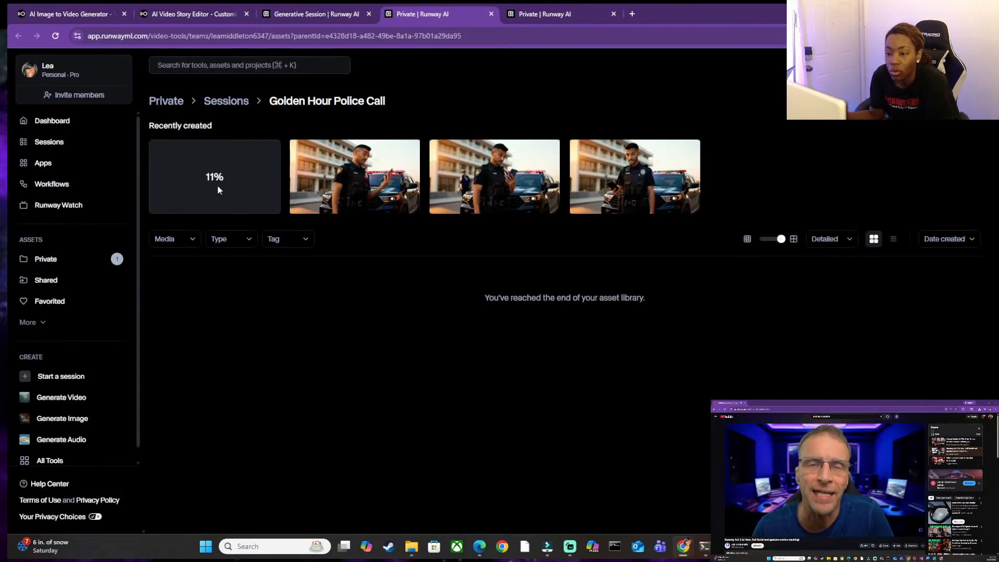
pyautogui.click(72, 262)
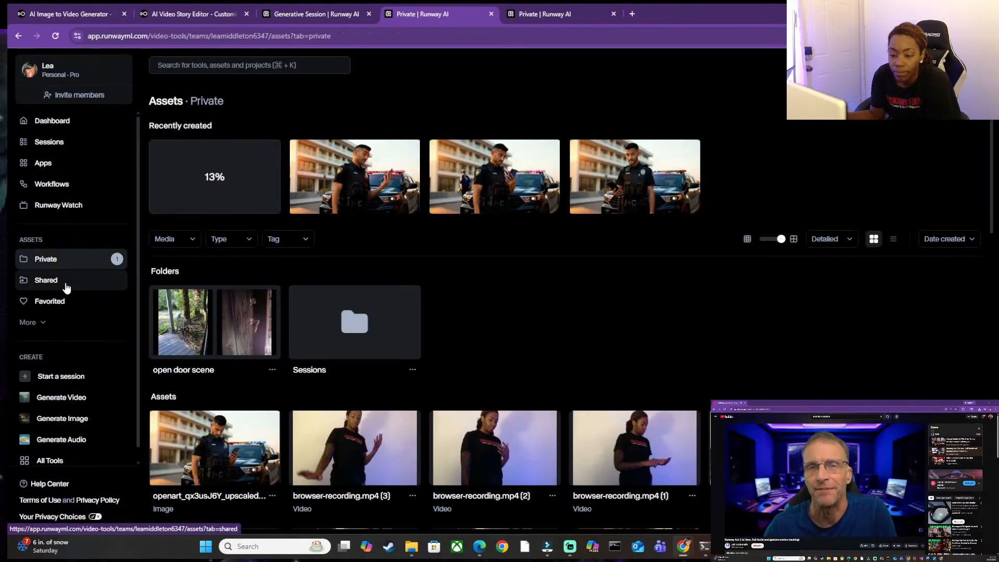
pyautogui.scroll(-2, 668, 445)
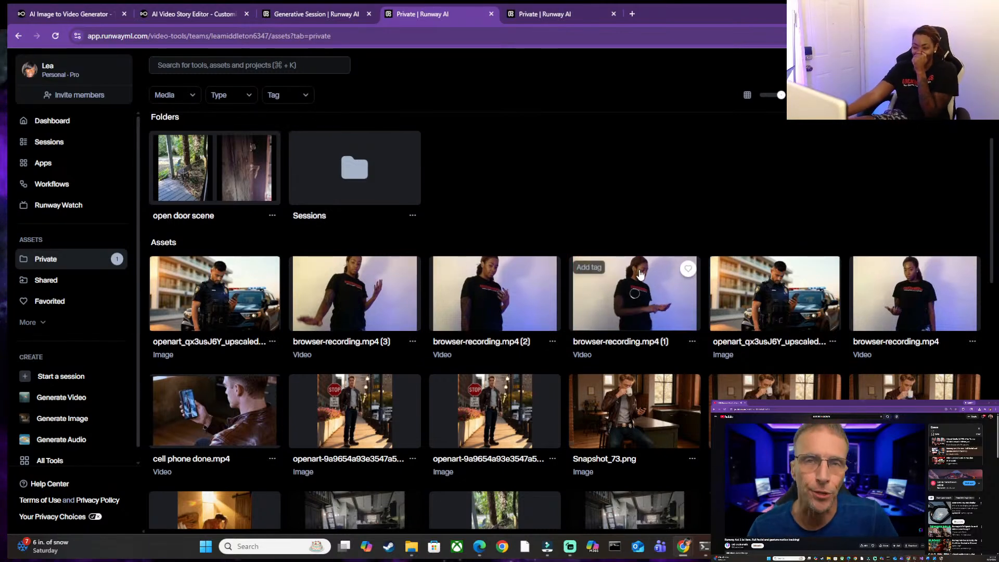
pyautogui.scroll(3, 319, 283)
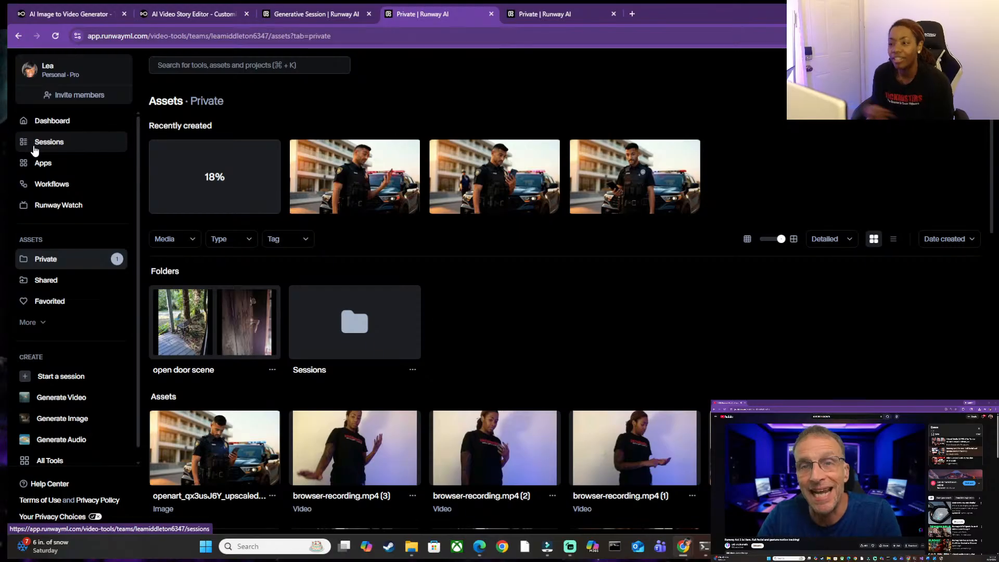
# Close the spare blank Runway session, glance at the OpenArt storyboard, and return to the Golden Hour Police Call render.
pyautogui.click(335, 11)
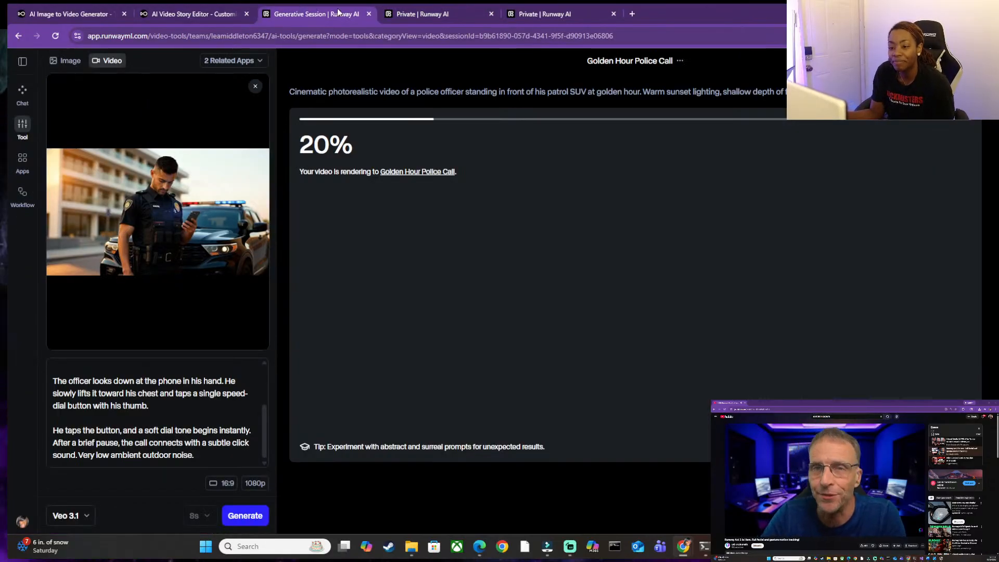
pyautogui.click(599, 8)
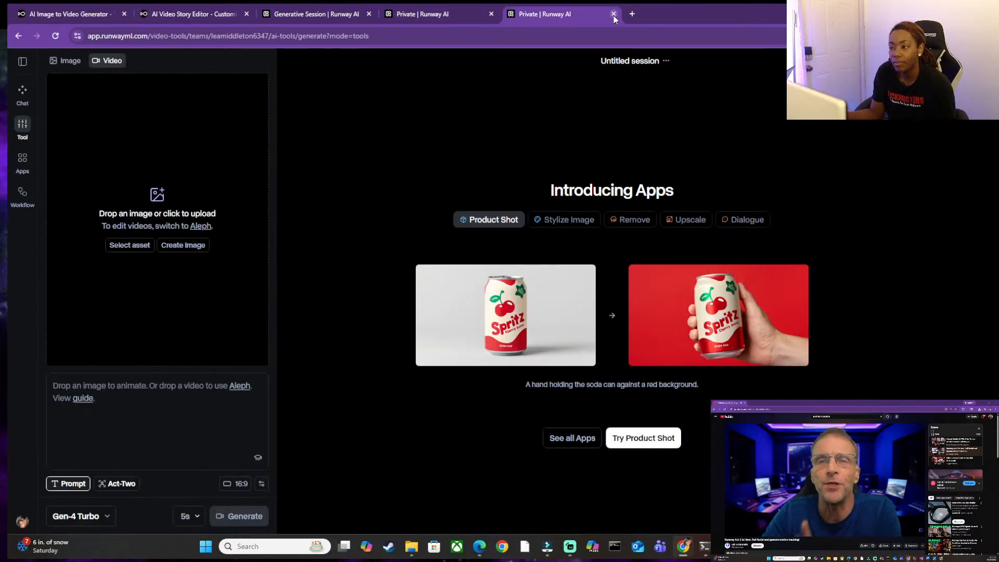
pyautogui.click(614, 14)
pyautogui.click(178, 14)
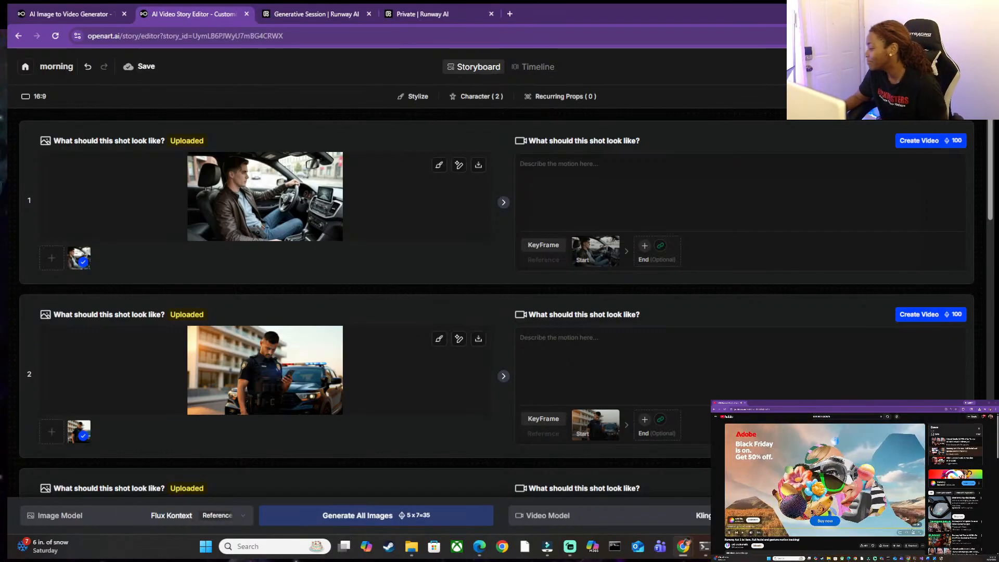
pyautogui.click(311, 14)
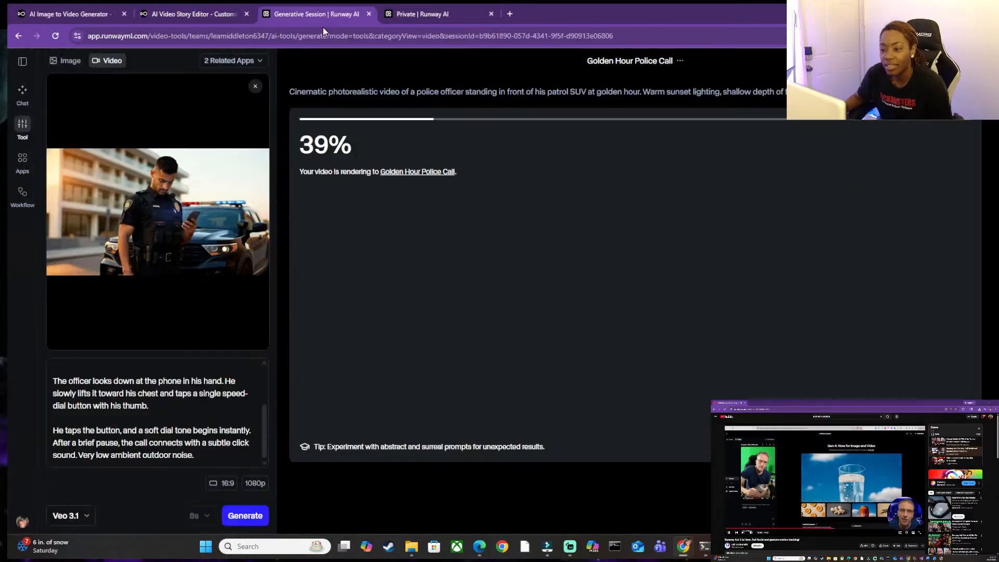
# Switch to the YouTube template document in Word and create a new blank document.
pyautogui.click(182, 18)
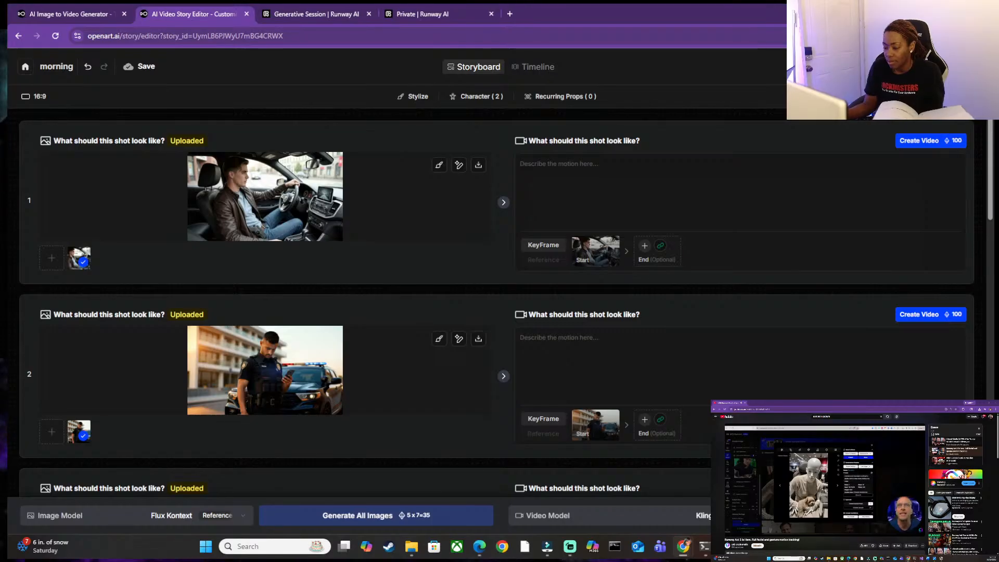
pyautogui.click(773, 547)
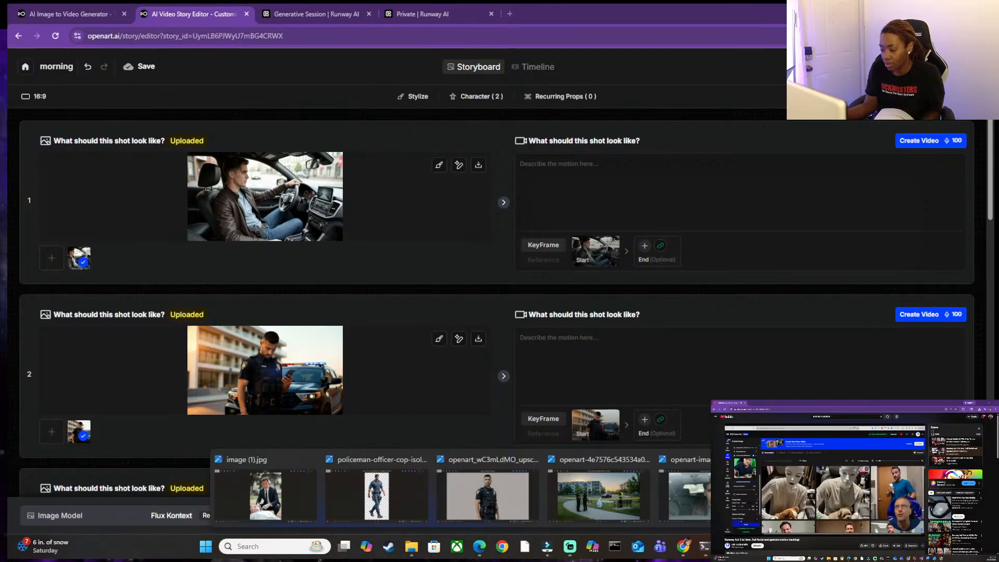
pyautogui.moveTo(751, 546)
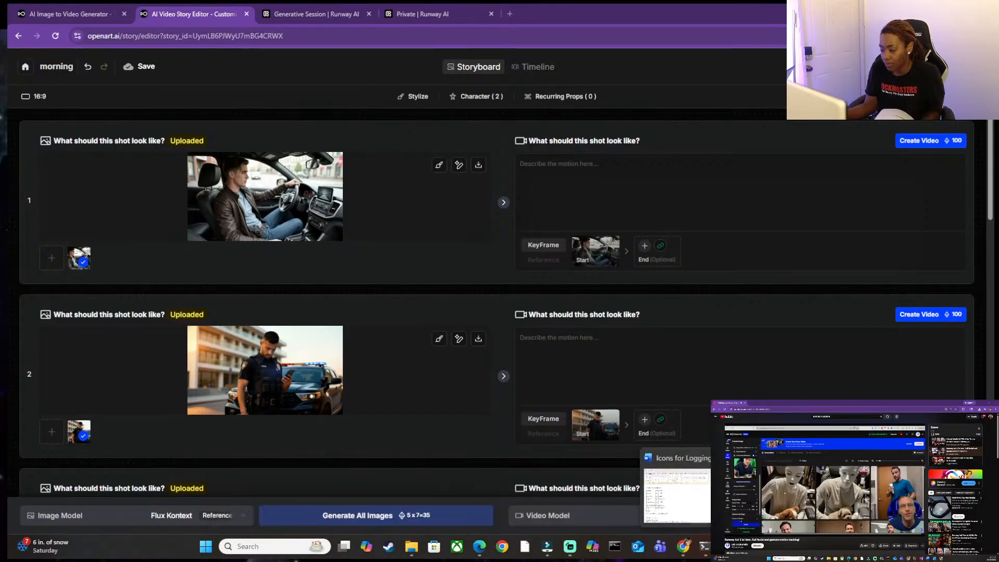
pyautogui.moveTo(723, 497)
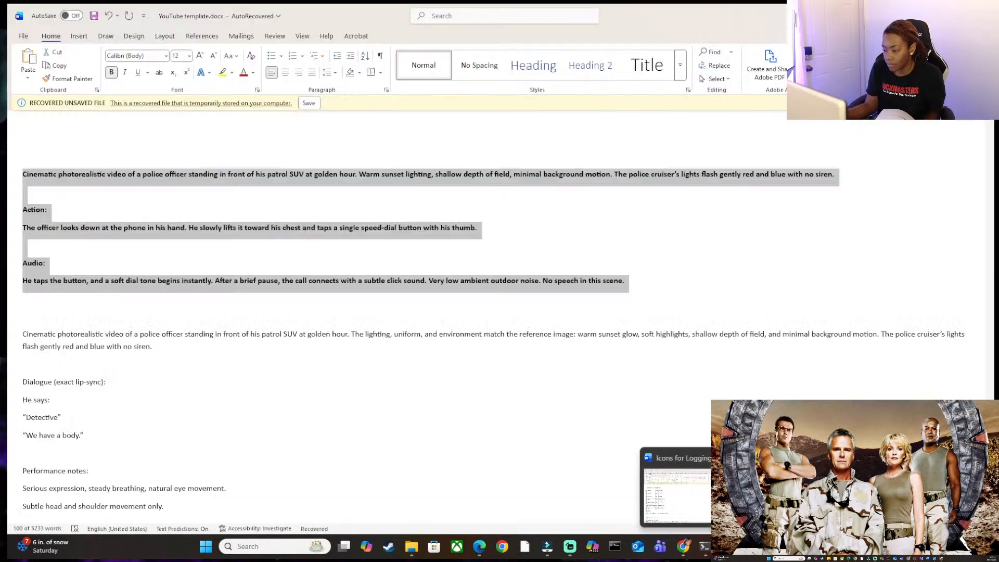
pyautogui.click(807, 497)
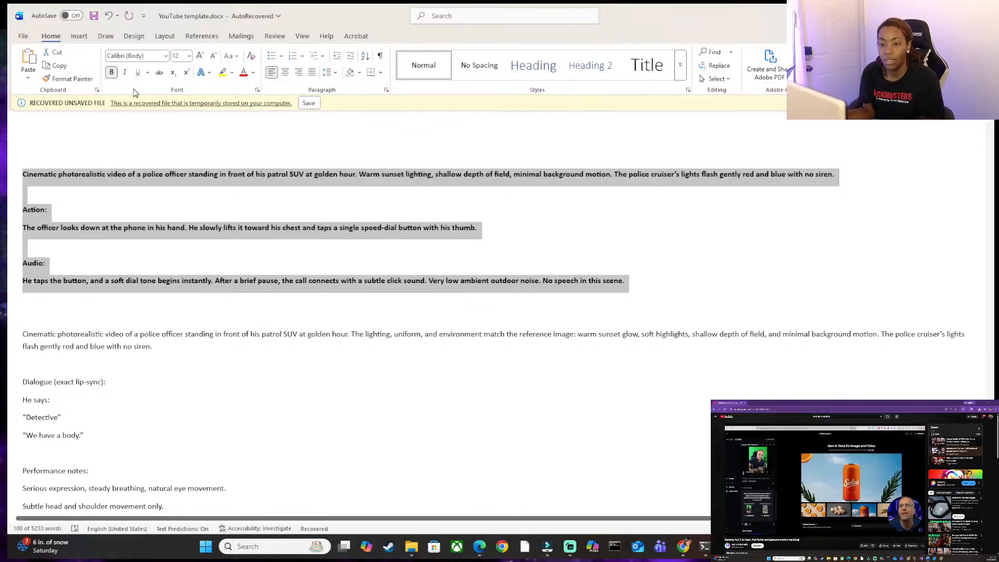
pyautogui.click(23, 36)
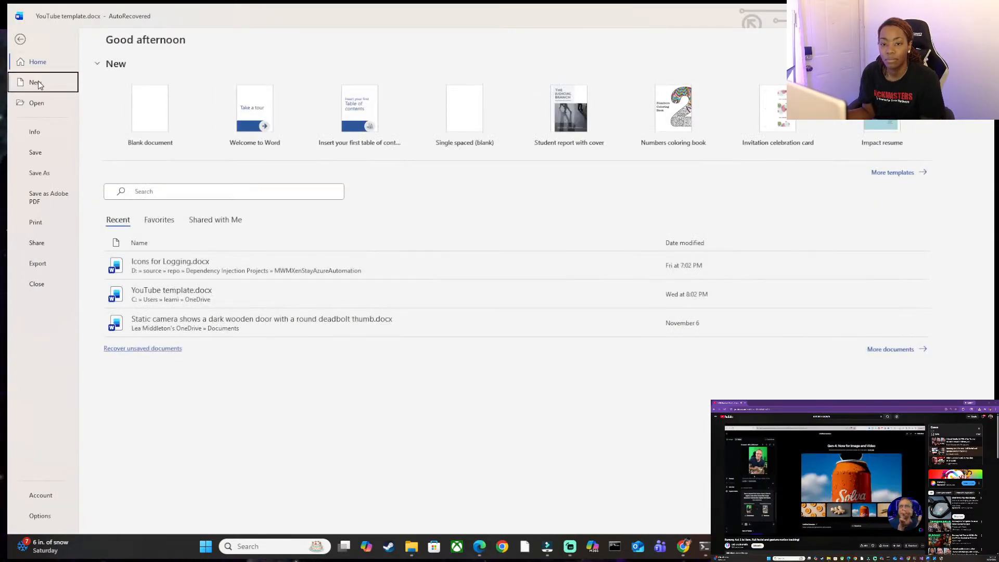
pyautogui.click(37, 81)
pyautogui.click(164, 148)
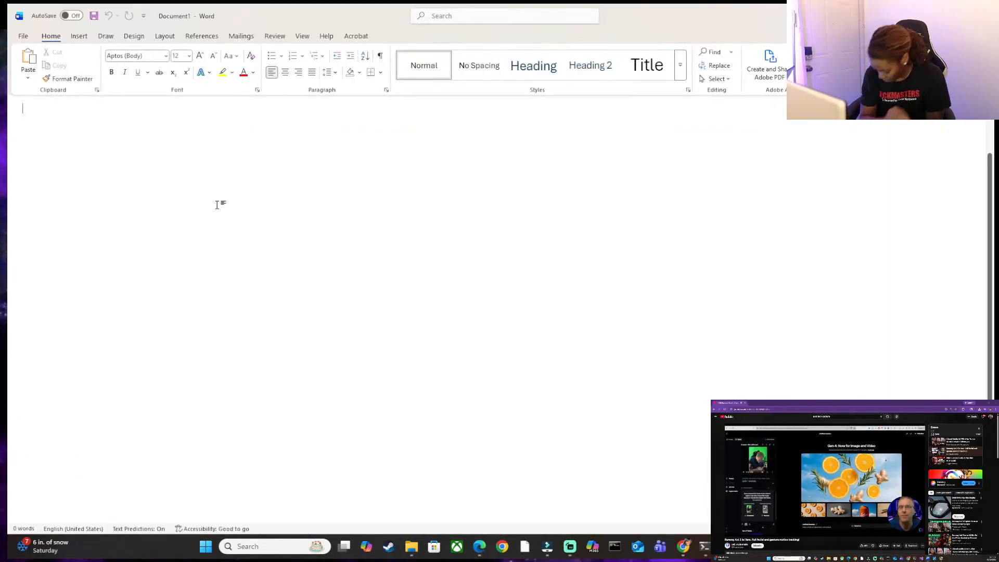
# Enter the heading "Victim Information:" on the first line of the blank document.
pyautogui.write('Vic')
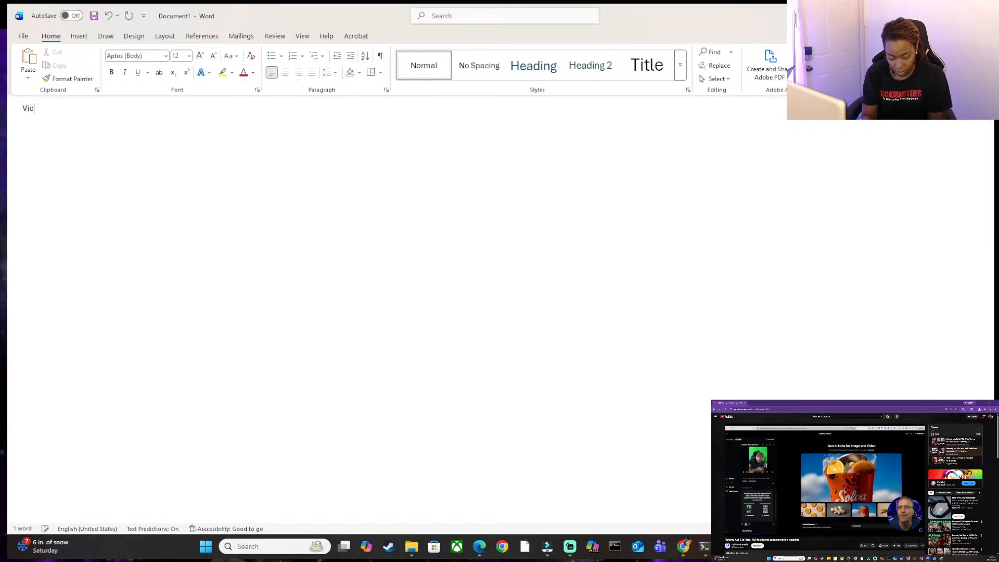
pyautogui.write('time Informa')
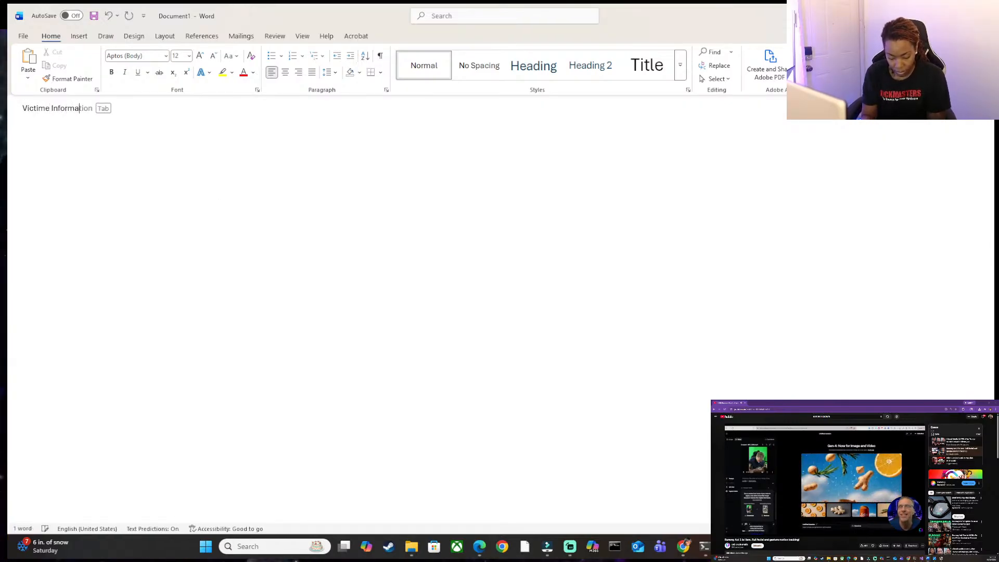
pyautogui.write('tion:')
pyautogui.press('Return')
pyautogui.press('Up')
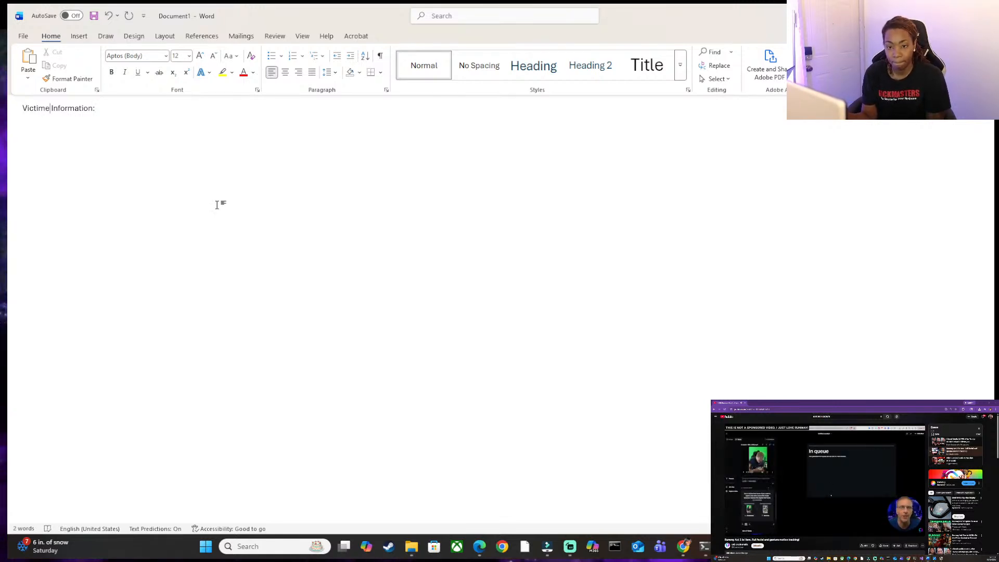
pyautogui.press('Right')
pyautogui.press('Right')
pyautogui.press('Right')
pyautogui.press('Delete')
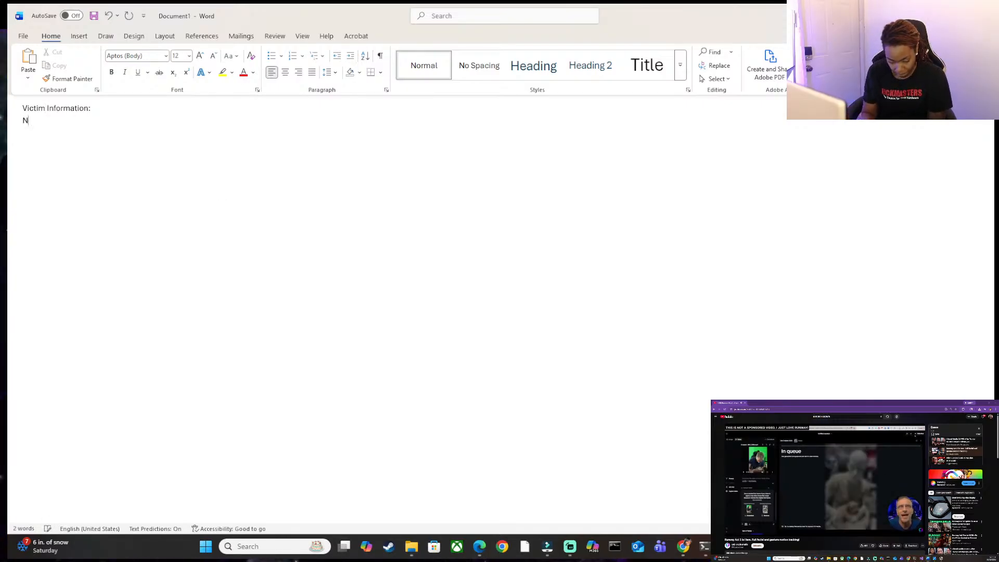
# Add a name line with the victim's full name and an age line reading "Age: 48" below the heading.
pyautogui.write(': ')
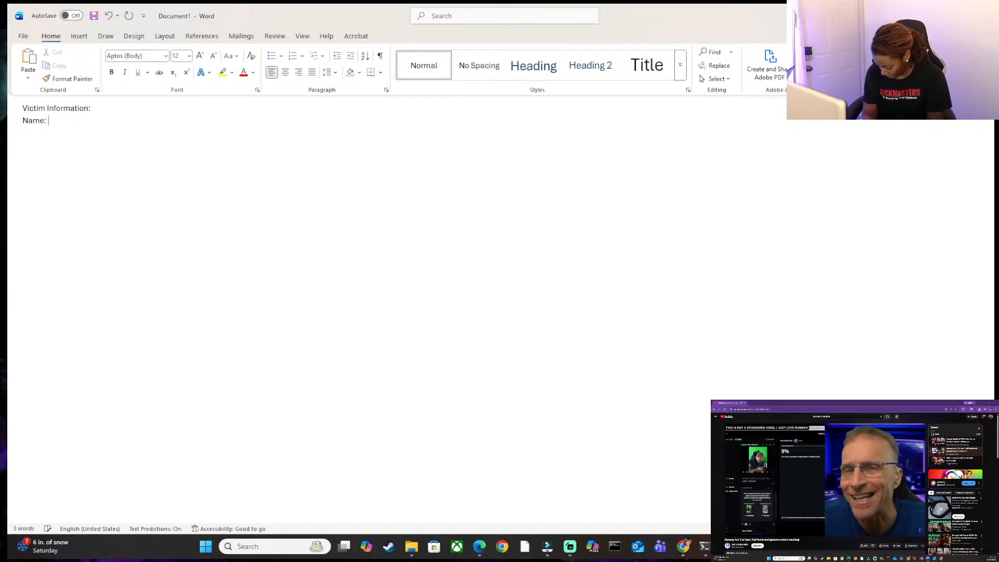
pyautogui.write('Janna ')
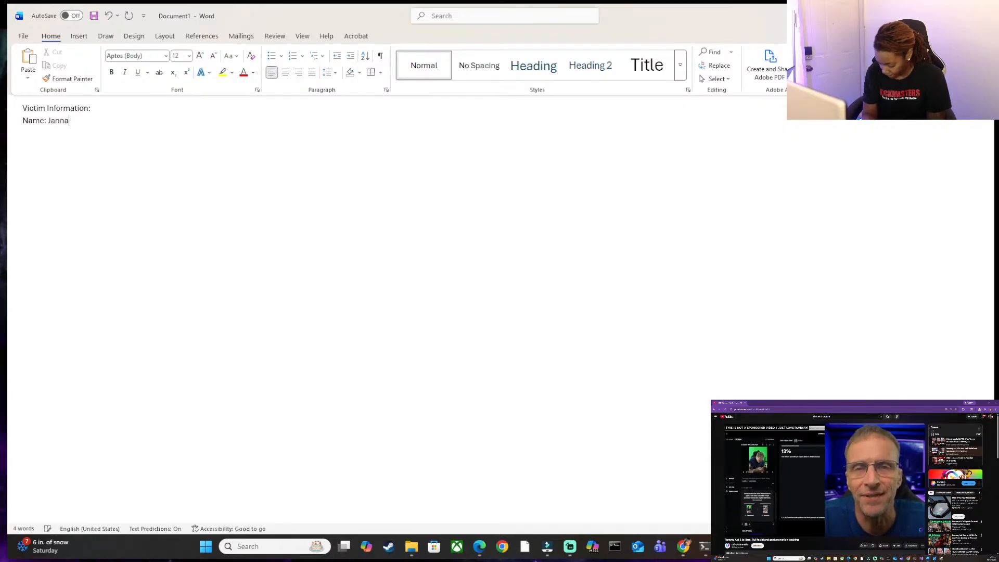
pyautogui.write('Harmon')
pyautogui.press('Return')
pyautogui.write('Age: 48')
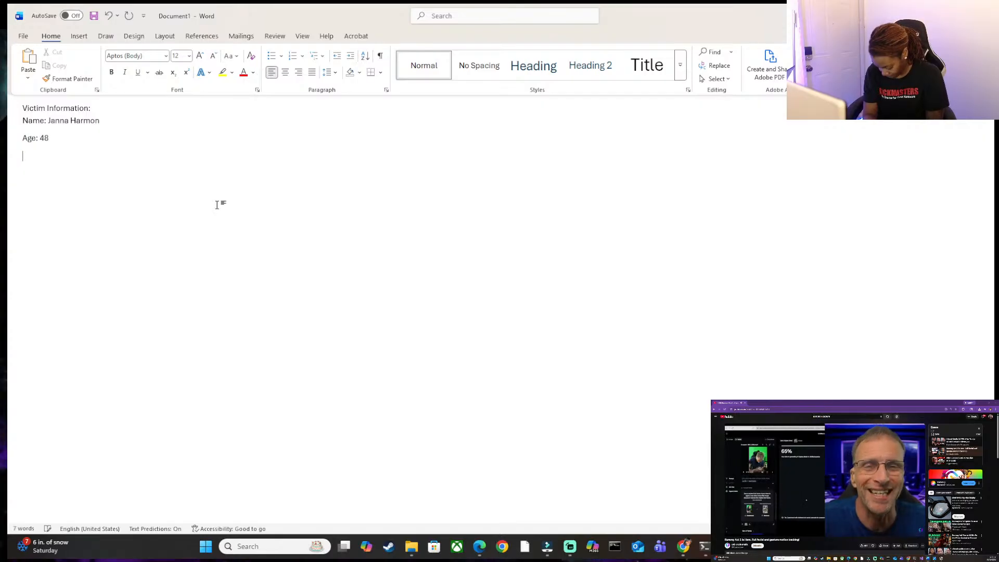
pyautogui.write('Gender')
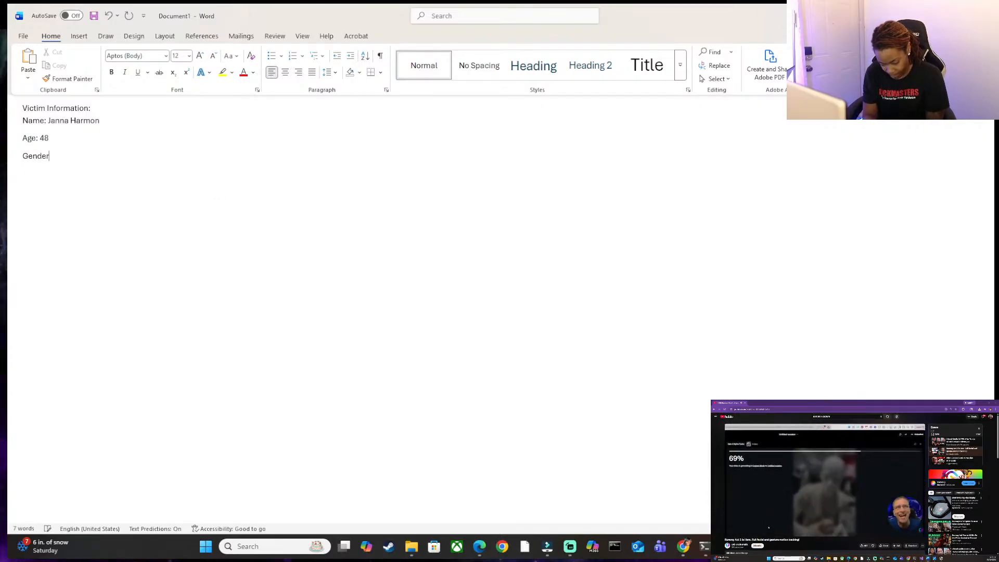
pyautogui.write(': female')
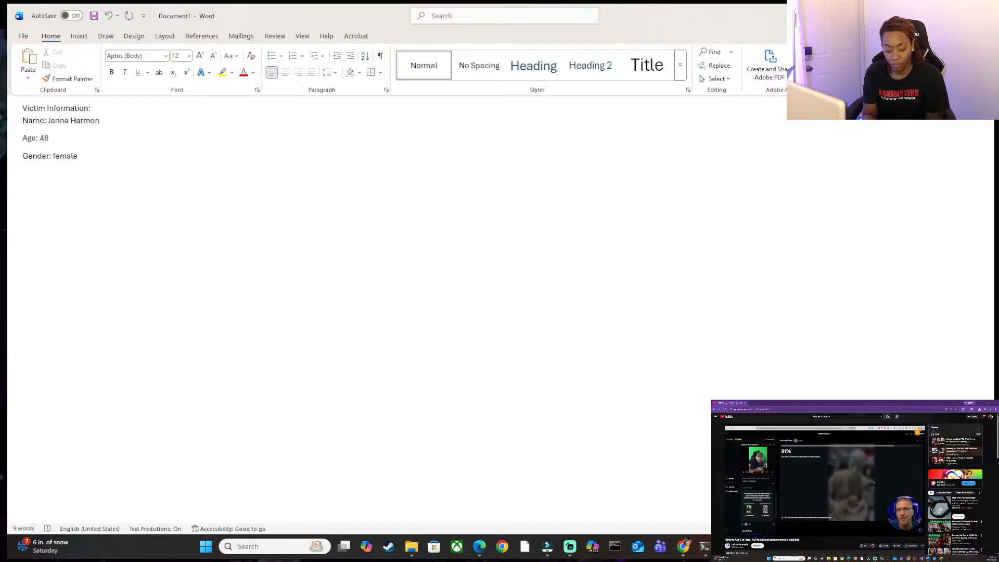
# Add the line "Gender: Female" below the age, with a capital F.
pyautogui.press('BackSpace')
pyautogui.write('F')
pyautogui.press('Right')
pyautogui.press('Right')
pyautogui.press('Right')
pyautogui.press('Right')
pyautogui.press('Right')
pyautogui.press('Return')
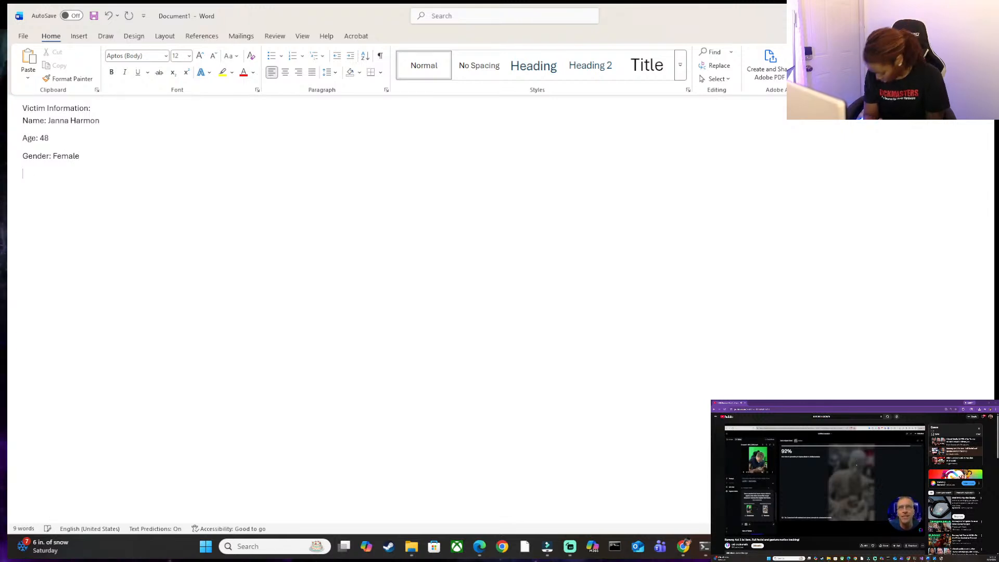
# Add the line "Occupation: Accountant" below the gender.
pyautogui.write('Oc')
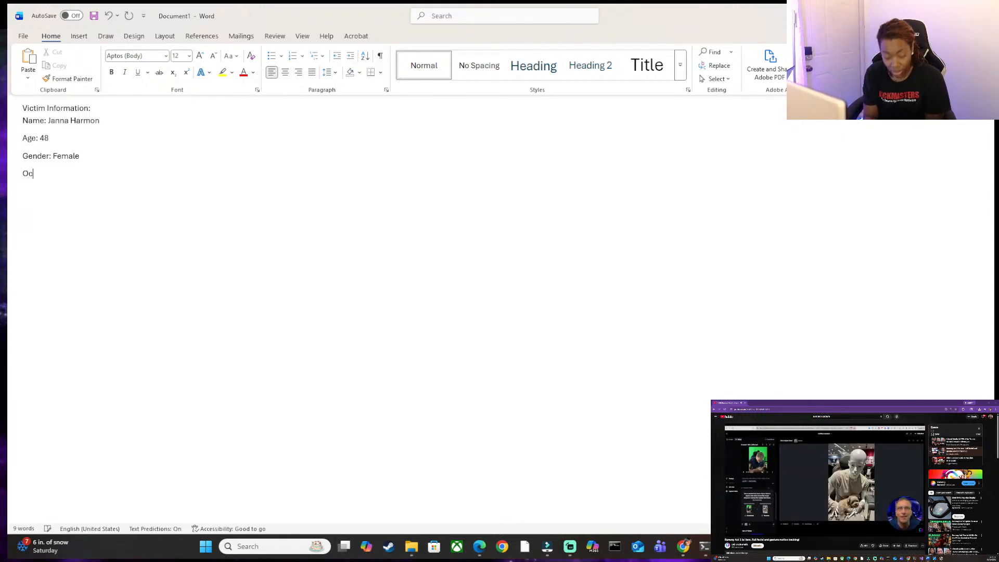
pyautogui.write('cup')
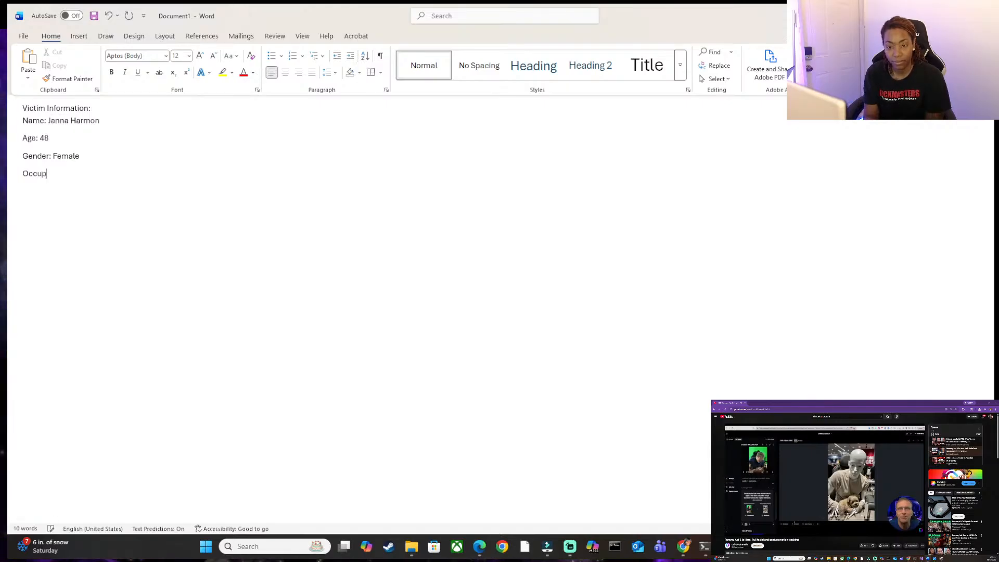
pyautogui.write('ation')
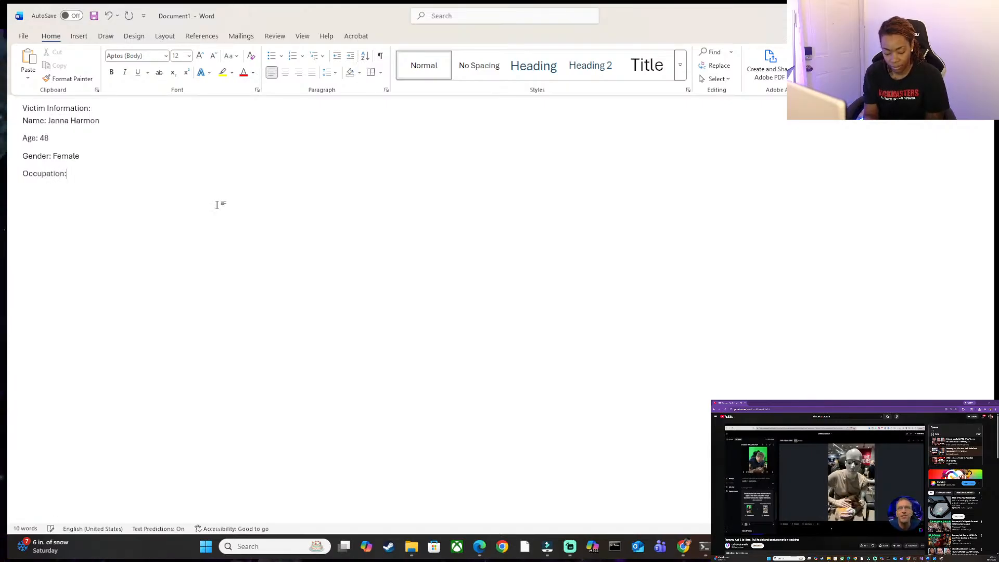
pyautogui.write(': Account')
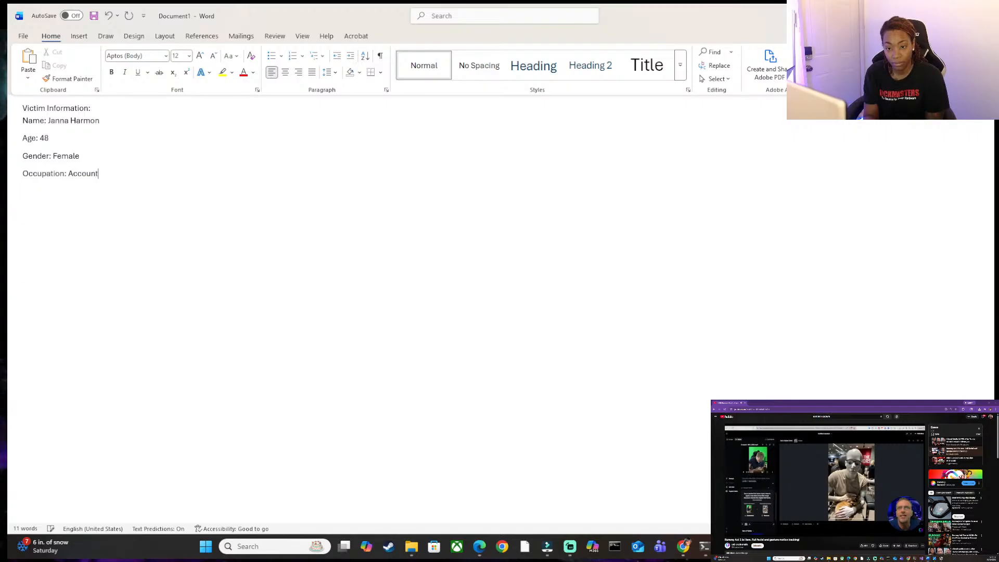
pyautogui.write('ant')
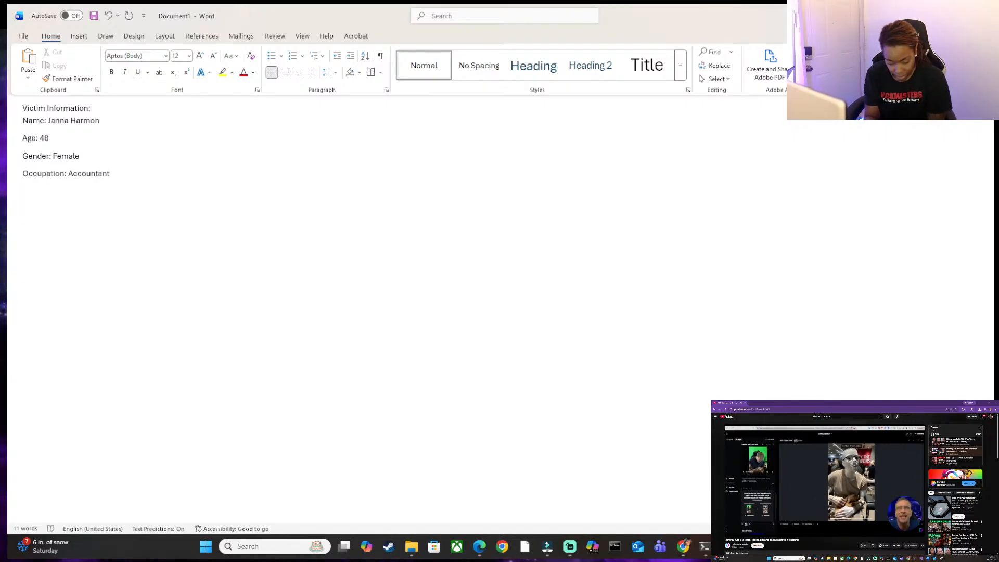
pyautogui.write('rf')
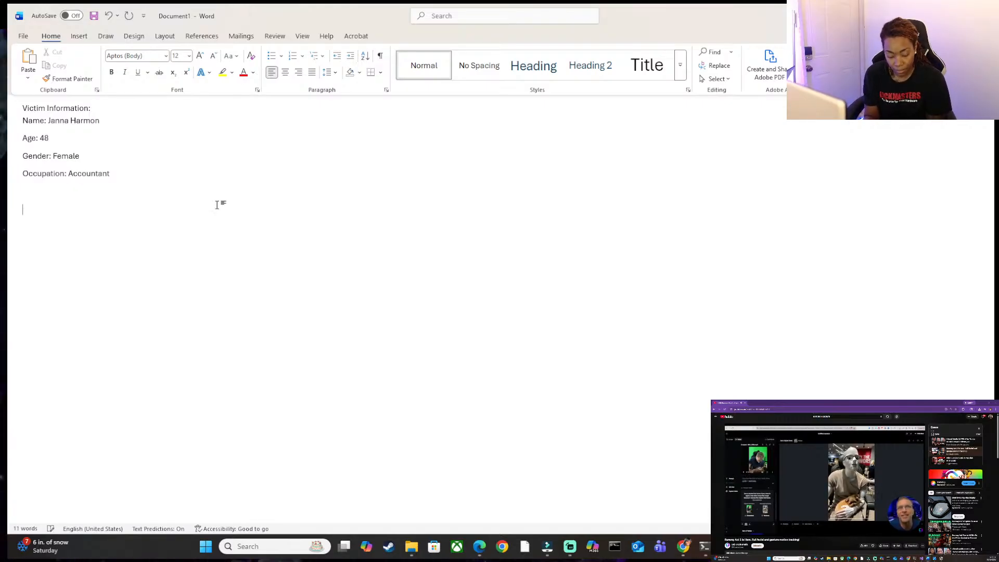
# Leave a blank line after the victim details and start a dialogue line with the speaker label "RF:".
pyautogui.press('BackSpace')
pyautogui.press('BackSpace')
pyautogui.write('rf:')
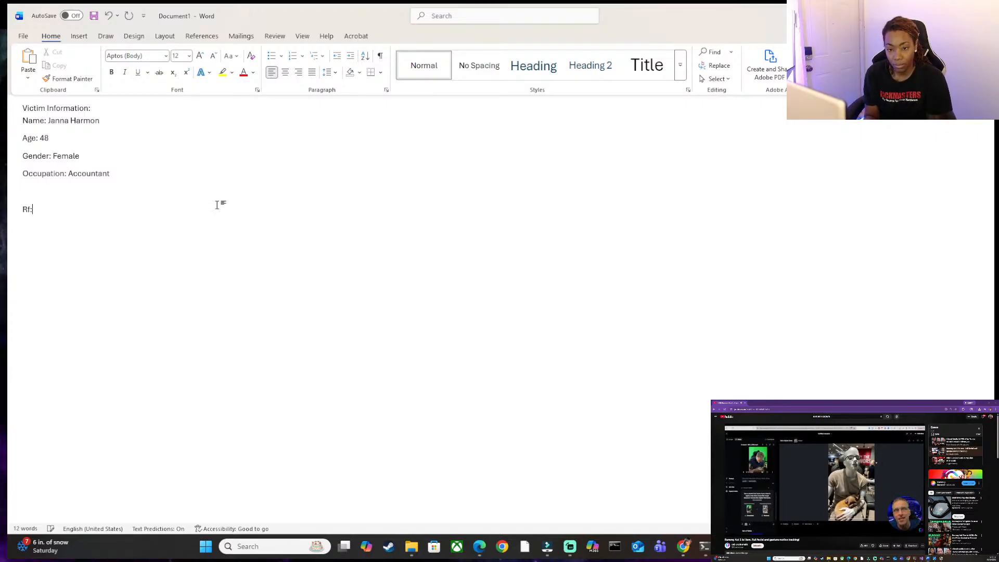
pyautogui.write('F:')
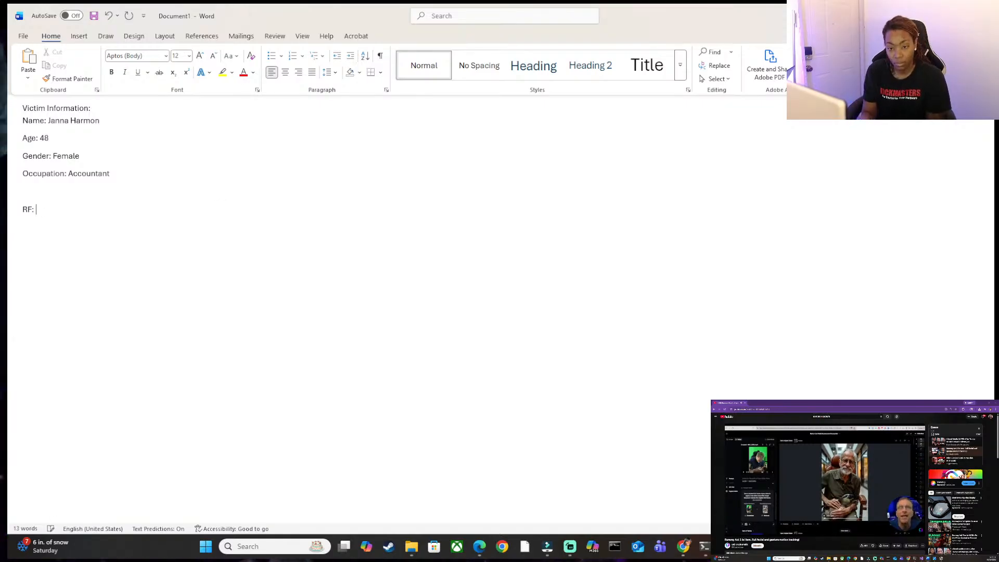
pyautogui.write(' "df"')
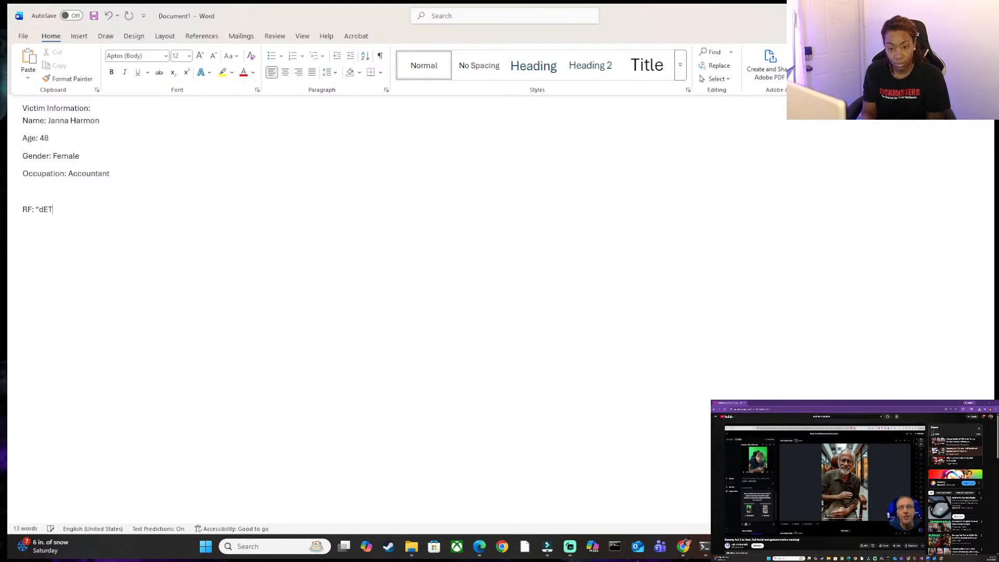
# Write RF's dialogue in quotation marks as "Detective, We have a body".
pyautogui.press('BackSpace')
pyautogui.press('BackSpace')
pyautogui.press('BackSpace')
pyautogui.write('D')
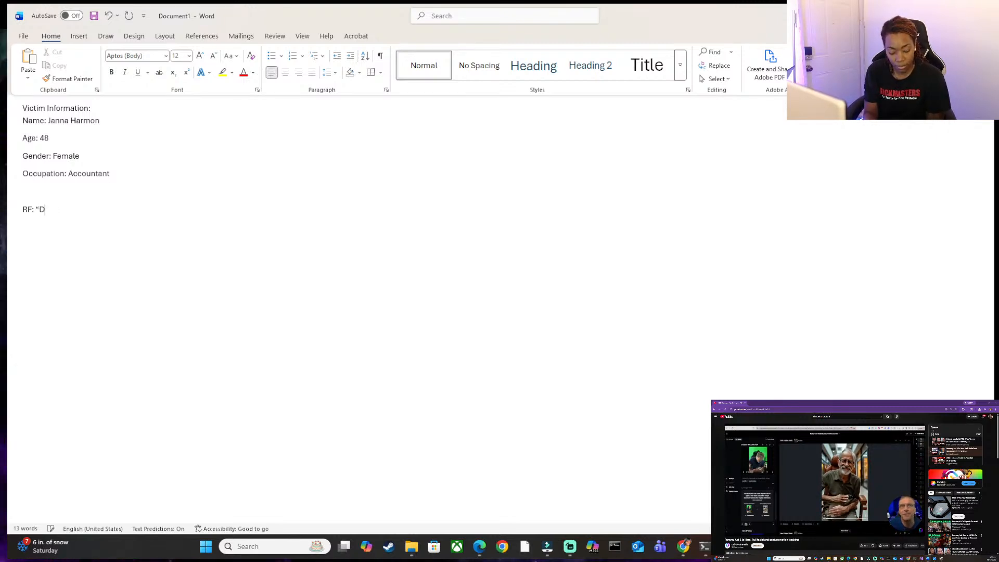
pyautogui.write('etective')
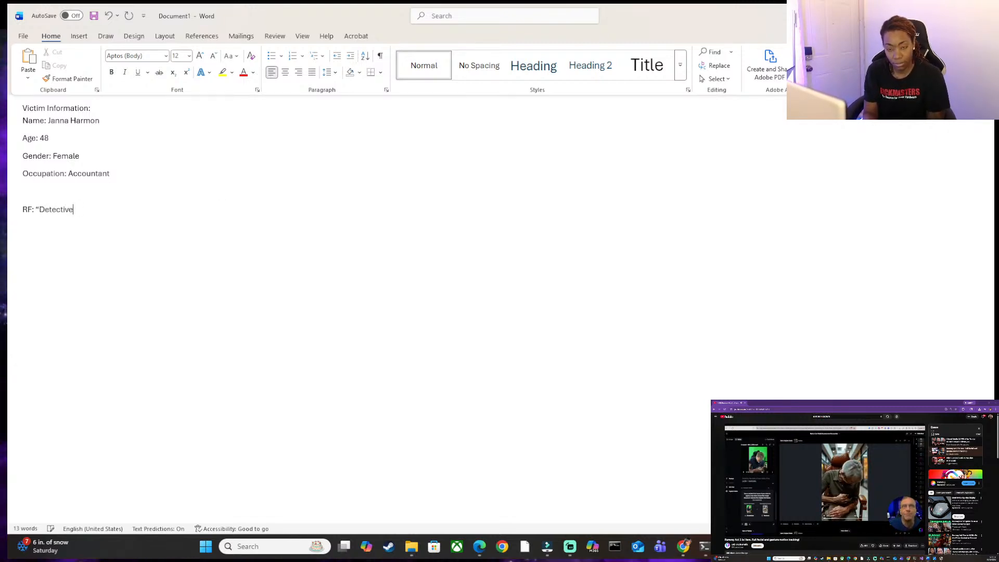
pyautogui.write(', We have a')
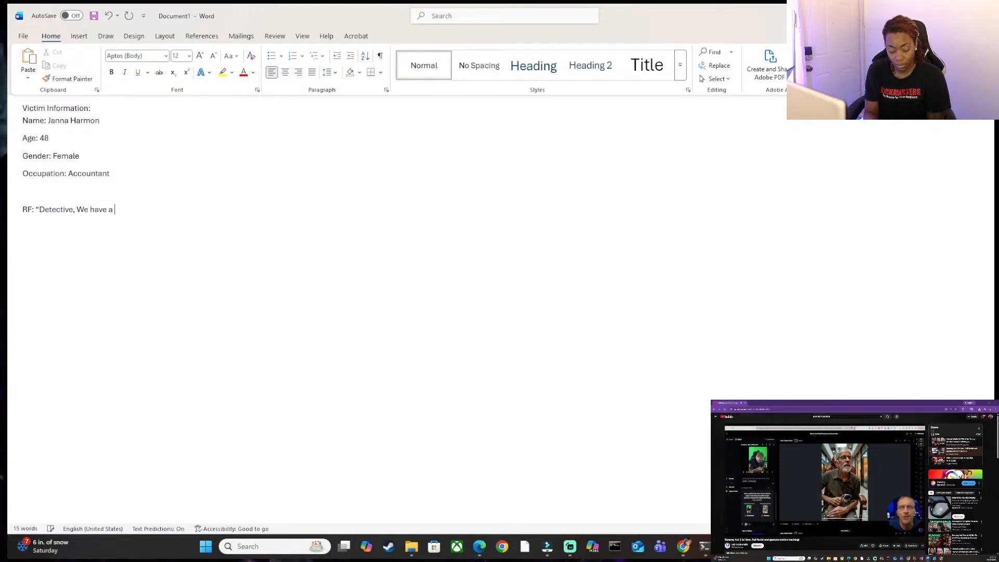
pyautogui.write(' body”')
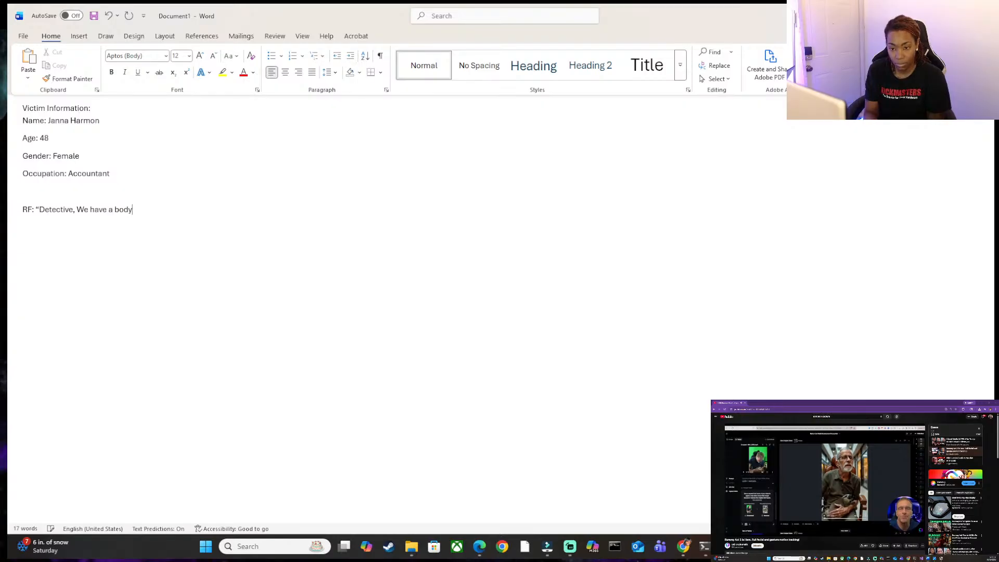
# Close RF's quotation and start the reply on a new line with the speaker label "JM:" and an opening quotation mark.
pyautogui.press('Return')
pyautogui.press('Return')
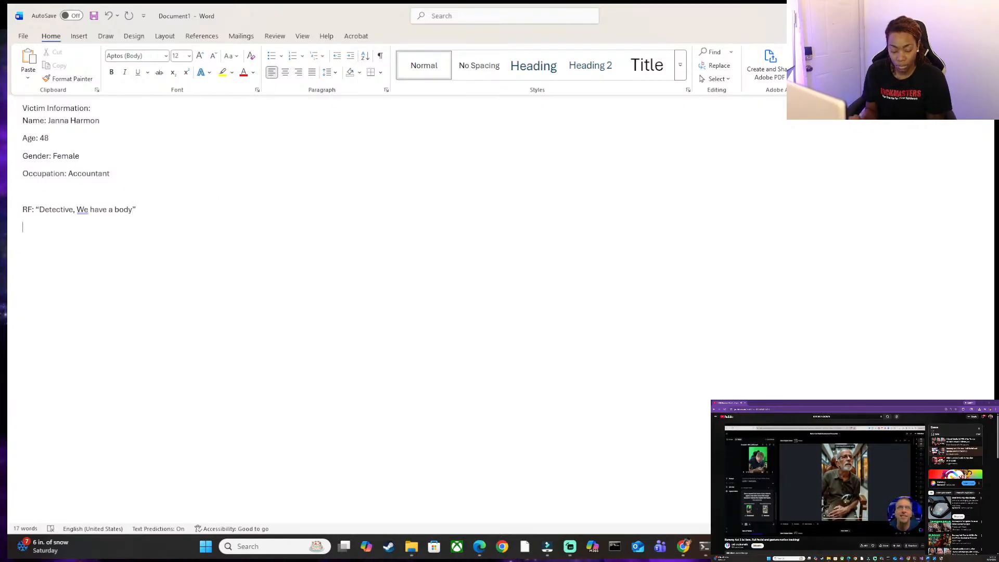
pyautogui.write('LM:')
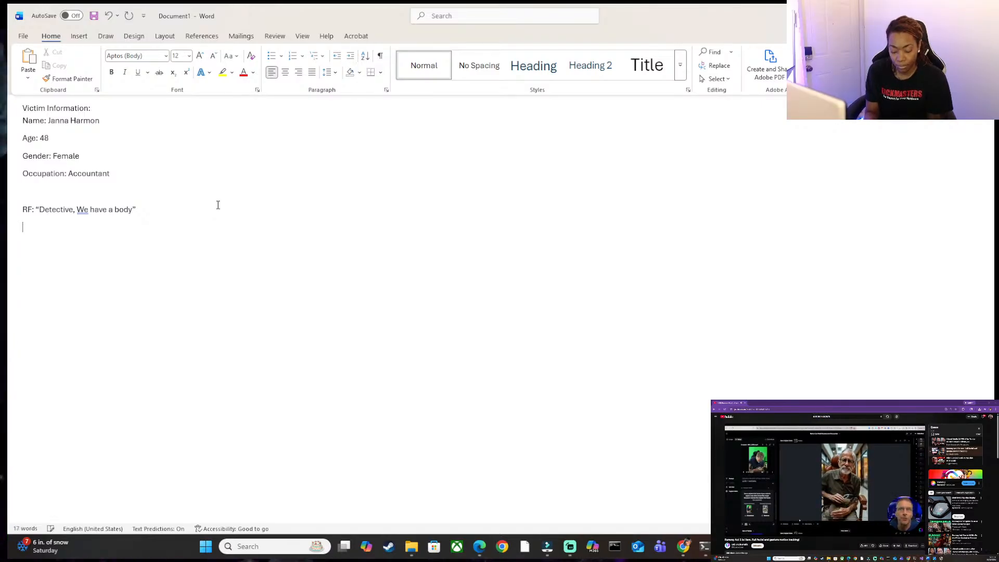
pyautogui.write('JM')
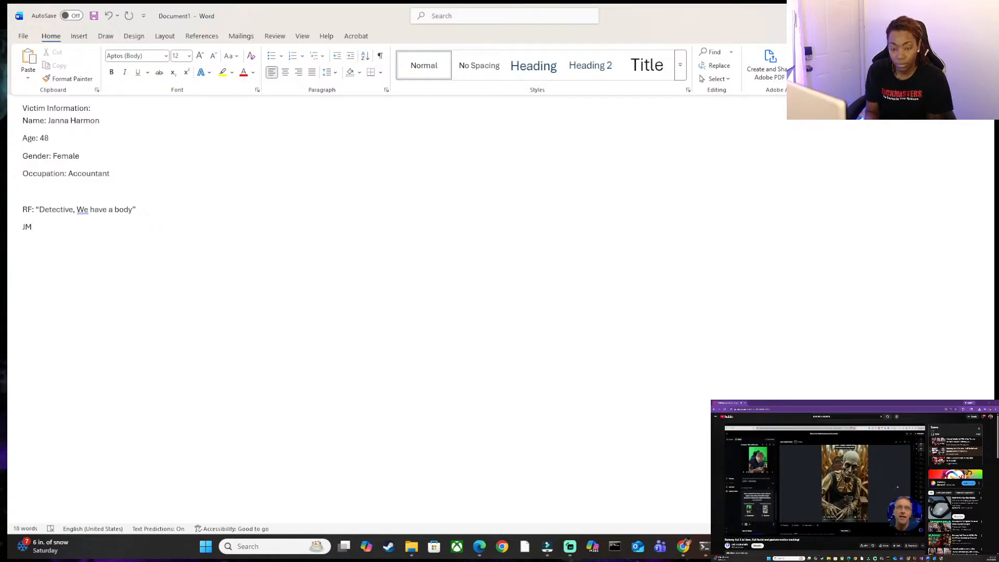
pyautogui.write(': "')
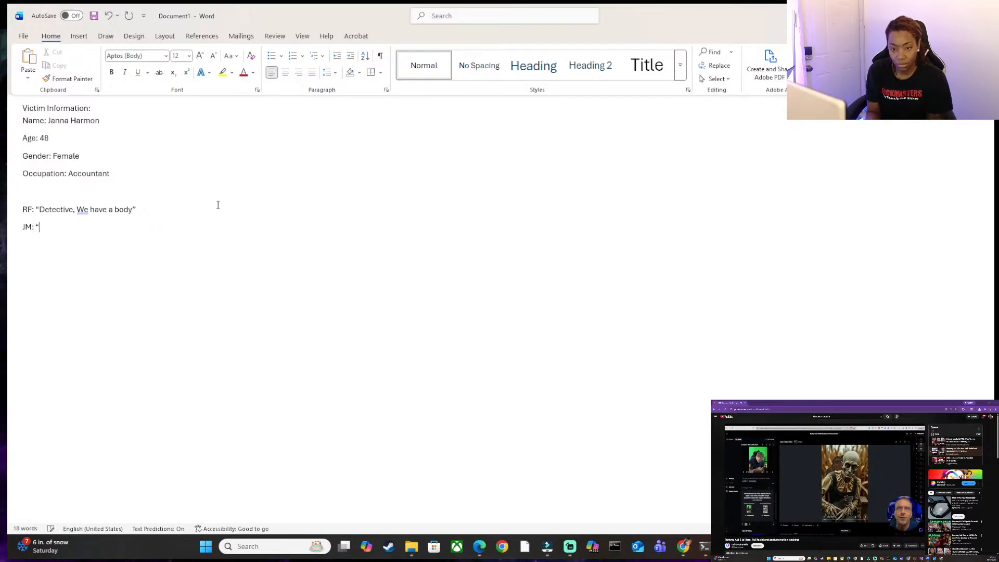
pyautogui.write('Way to star')
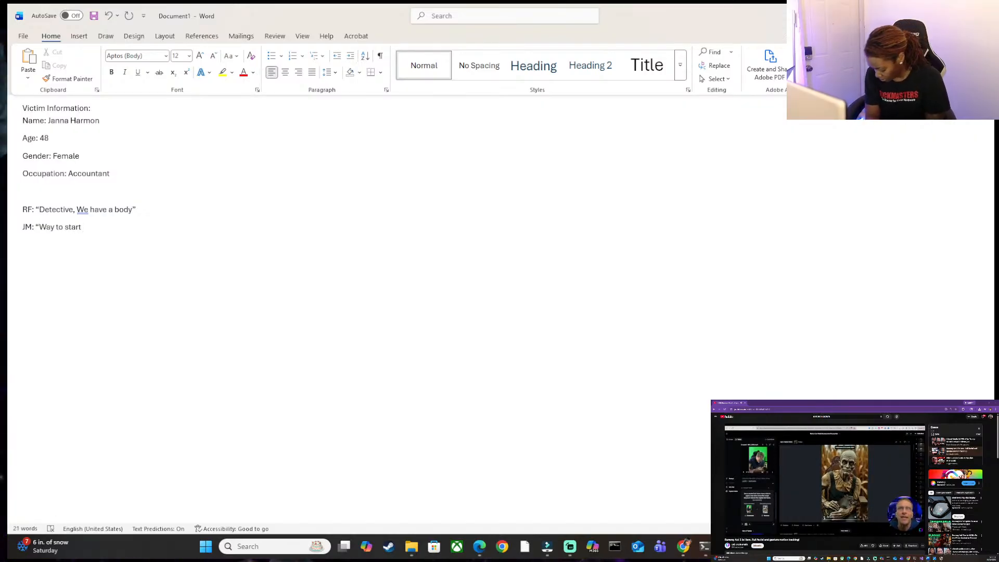
pyautogui.write('t a morning')
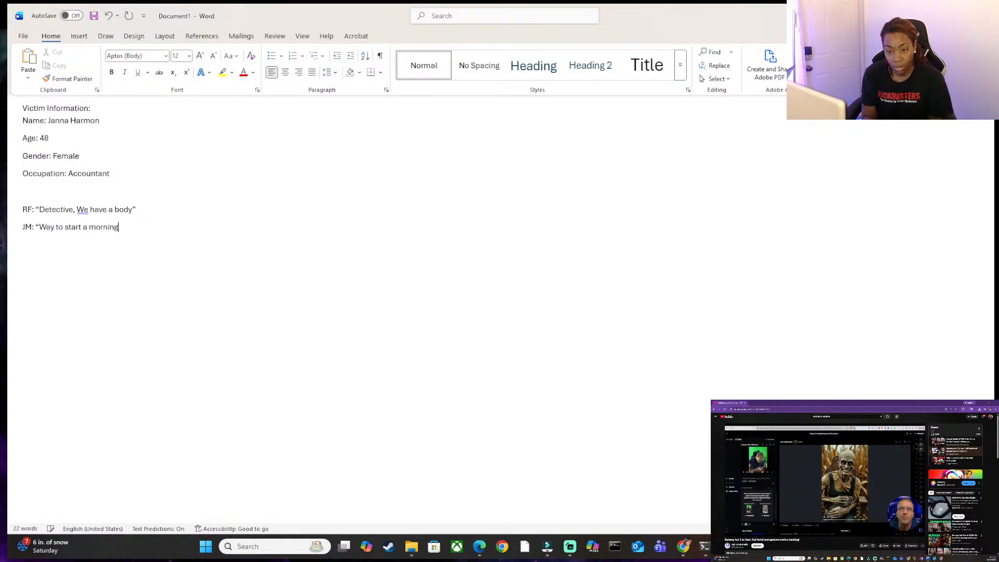
pyautogui.write('.')
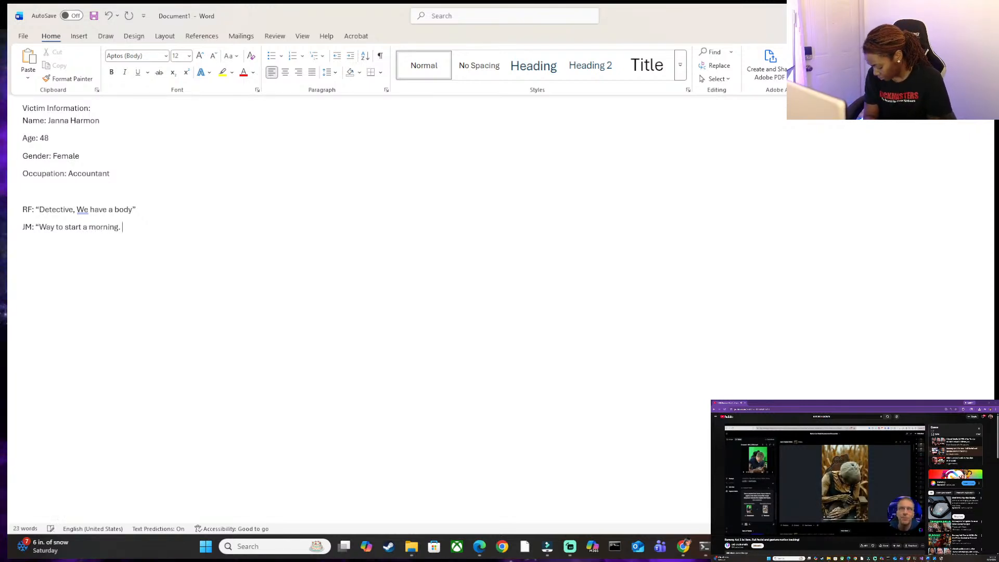
pyautogui.write(' Any ')
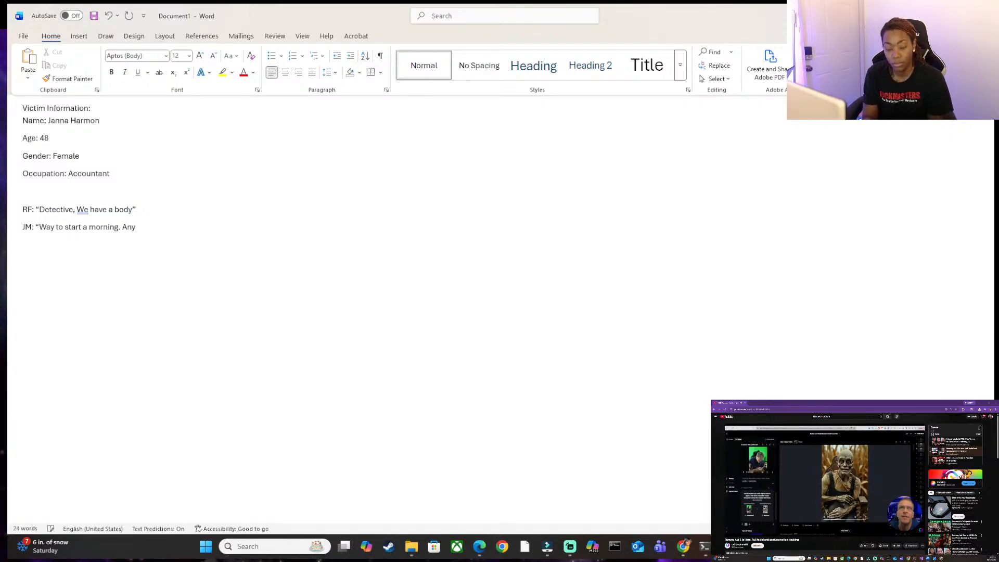
pyautogui.write('eyewitness ')
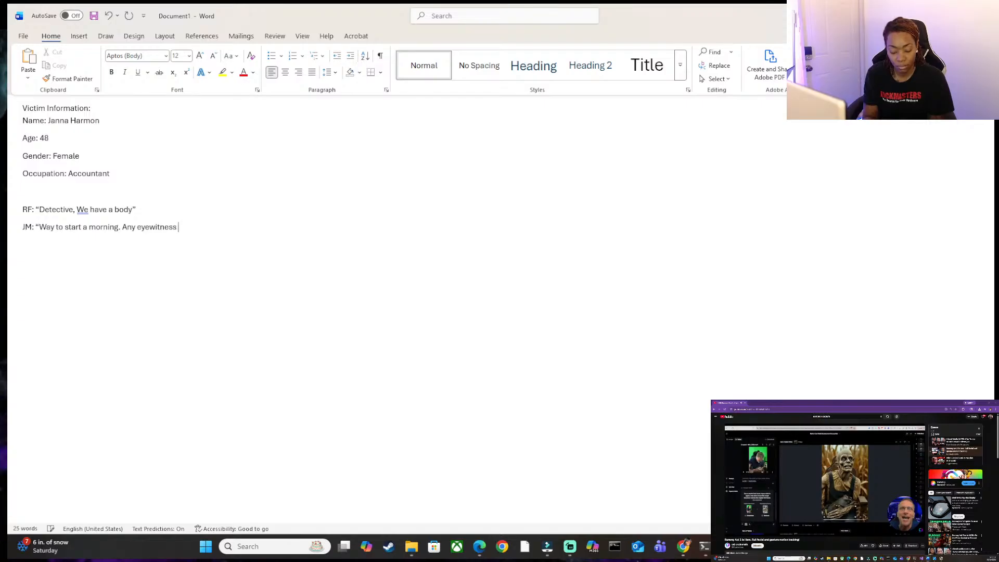
pyautogui.write('report')
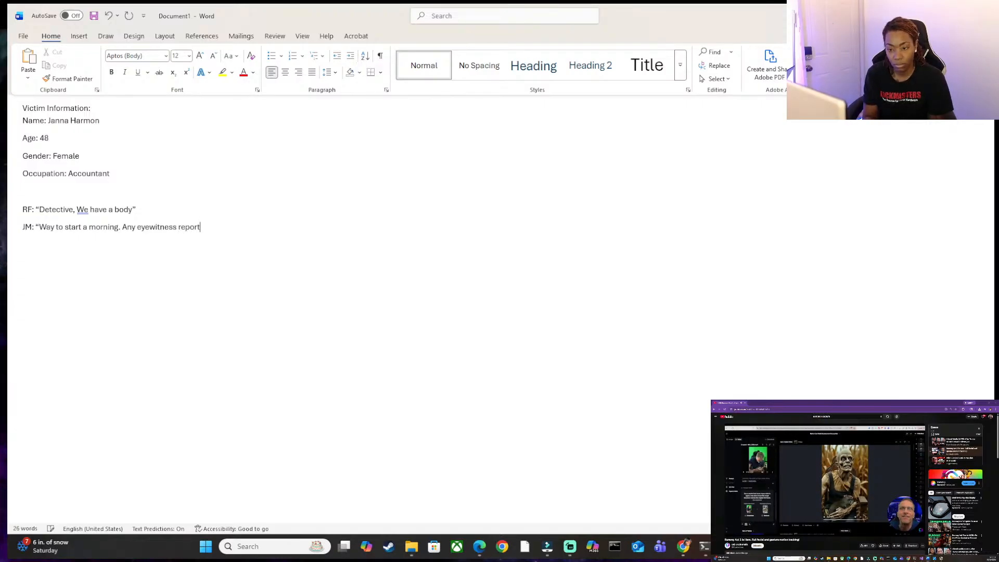
pyautogui.write('s"')
# Continue JM's reply with "Any eyewitness reports", close the quotation and begin a new line.
pyautogui.press('Return')
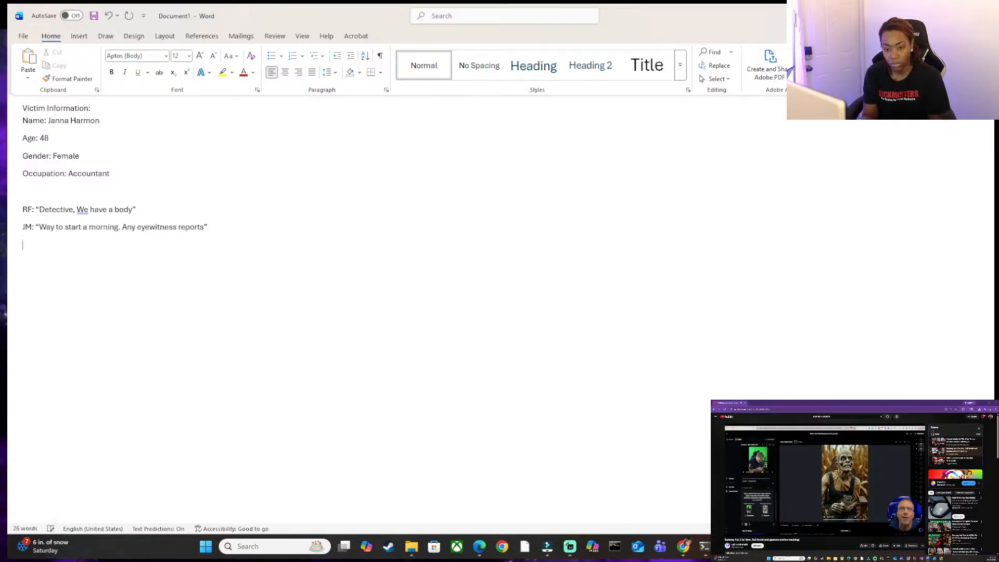
# Add RF's answer as the line RF: "A few" and begin a new line below it.
pyautogui.write('RF; ')
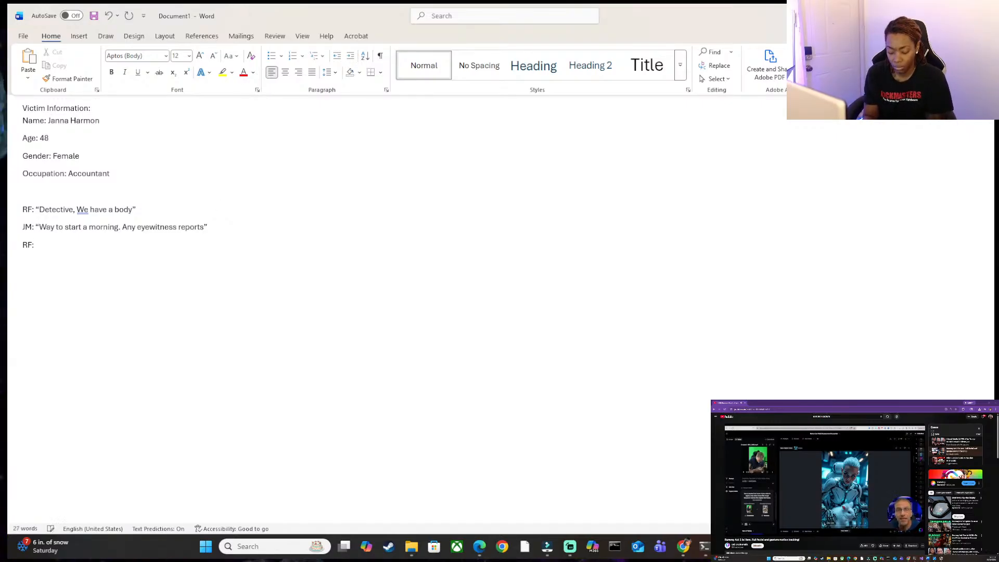
pyautogui.write('"A')
pyautogui.write(' few')
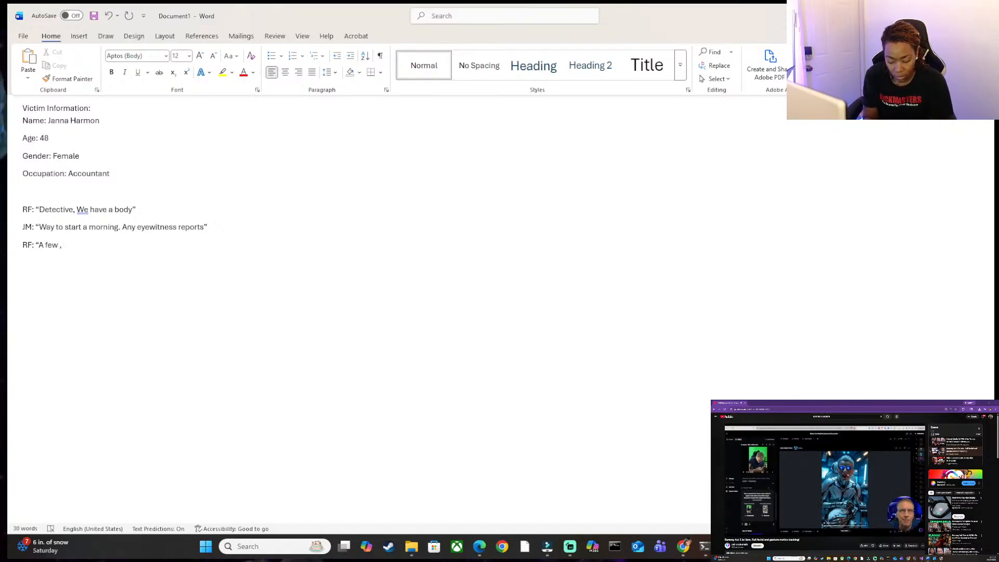
pyautogui.write(' ,')
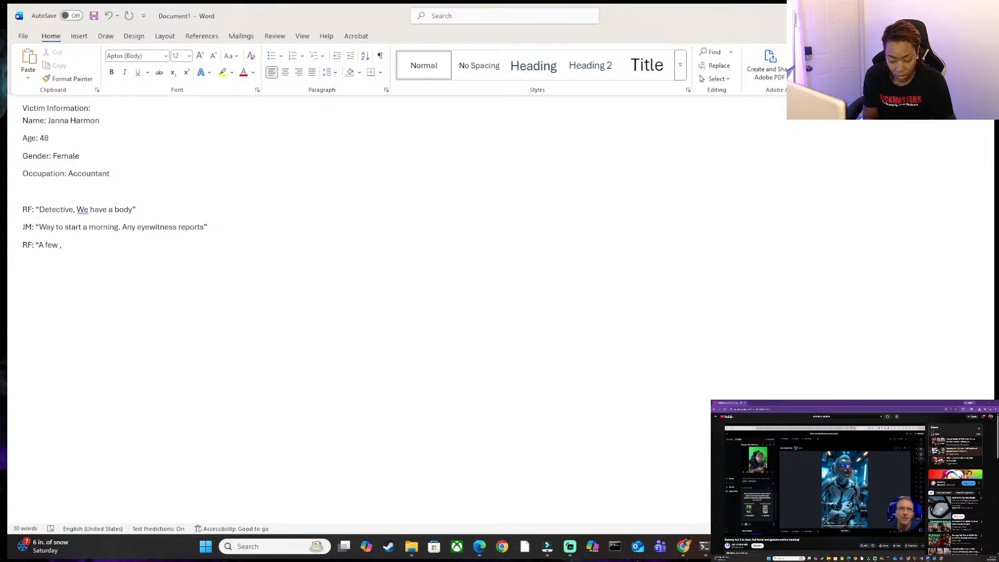
pyautogui.press('BackSpace')
pyautogui.press('BackSpace')
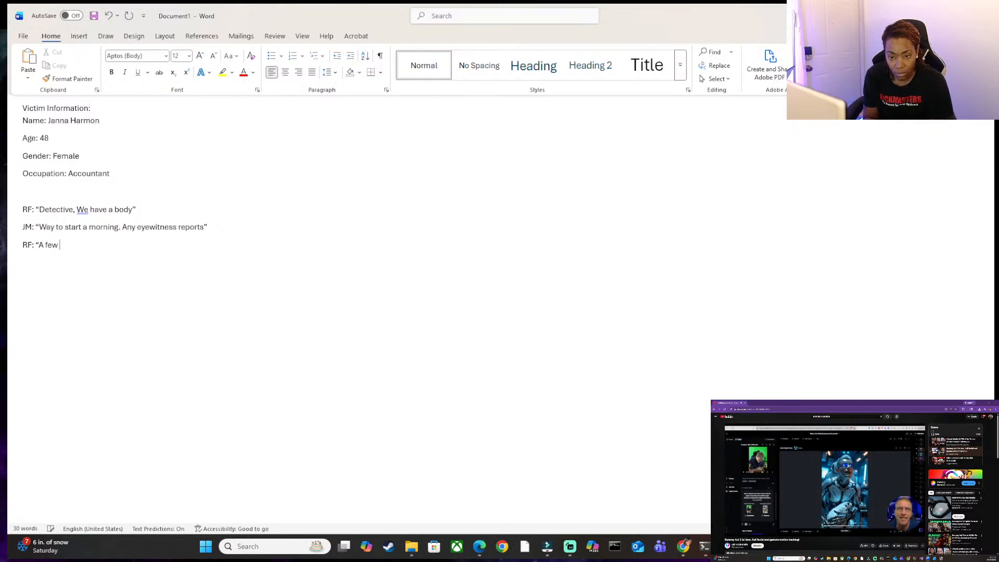
pyautogui.press('Return')
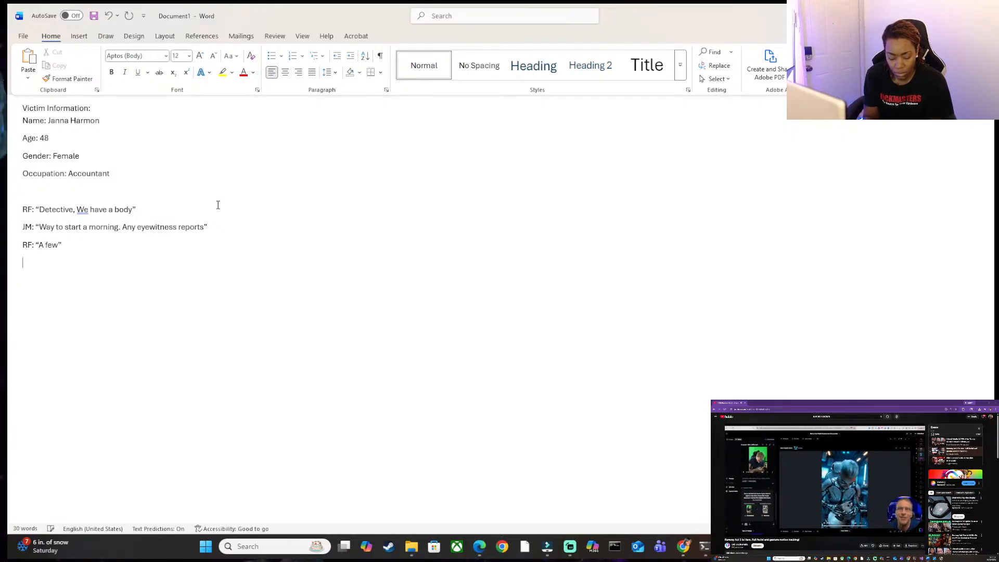
# Add a dialogue line labelled "LM:" with the quoted reply "Alright, I'll be there in a few".
pyautogui.write('LM:”')
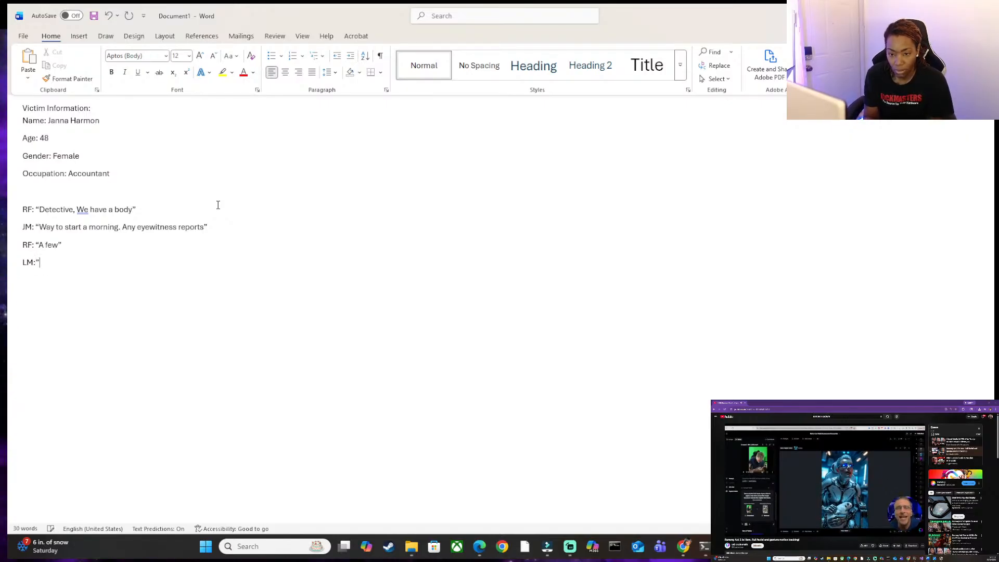
pyautogui.press('BackSpace')
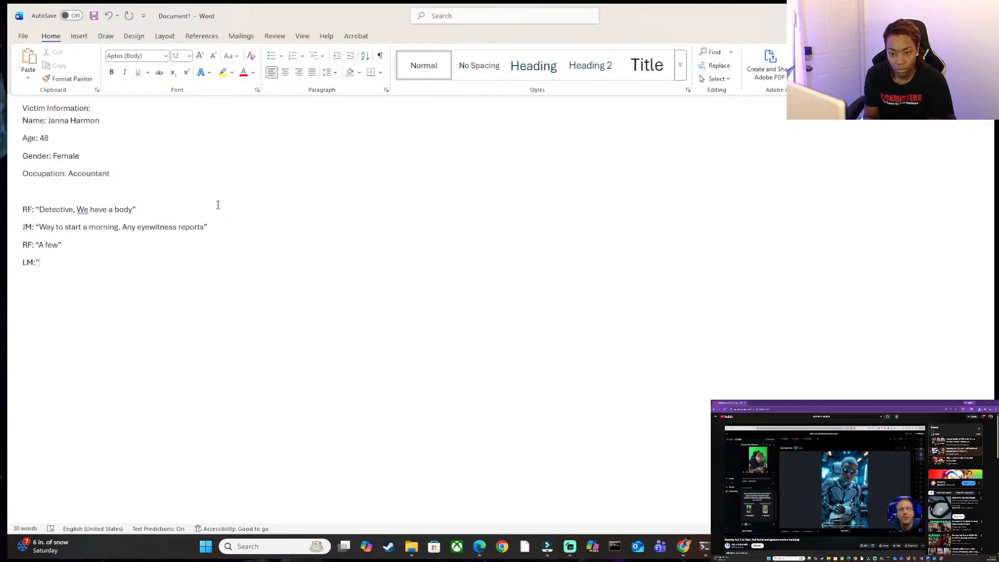
pyautogui.write('"Alright')
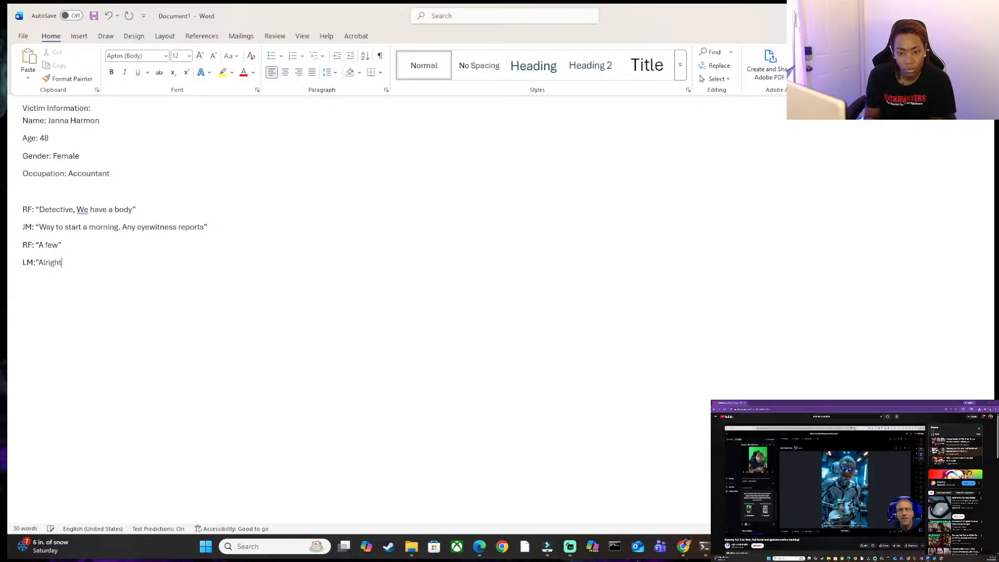
pyautogui.write(',')
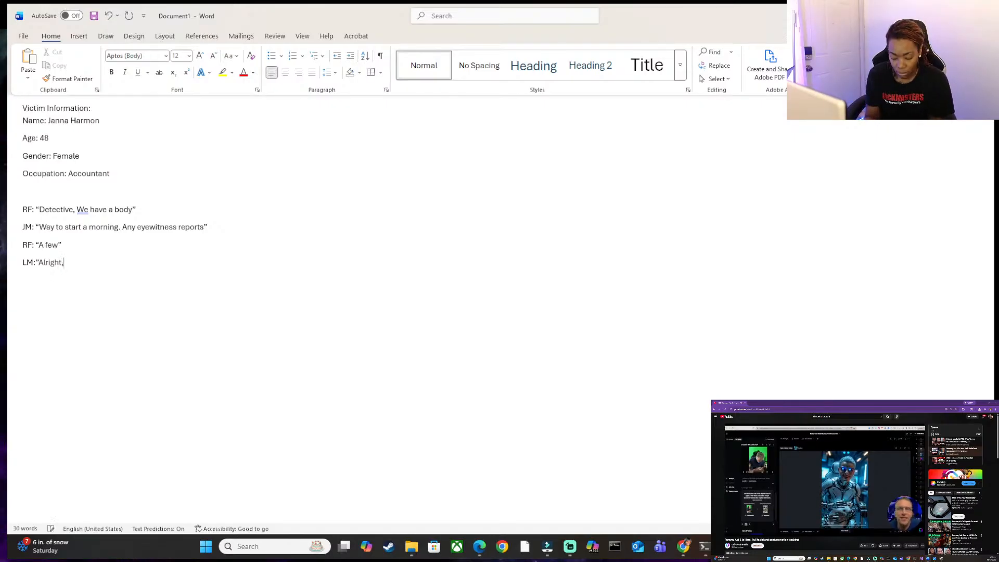
pyautogui.write(" I'll b")
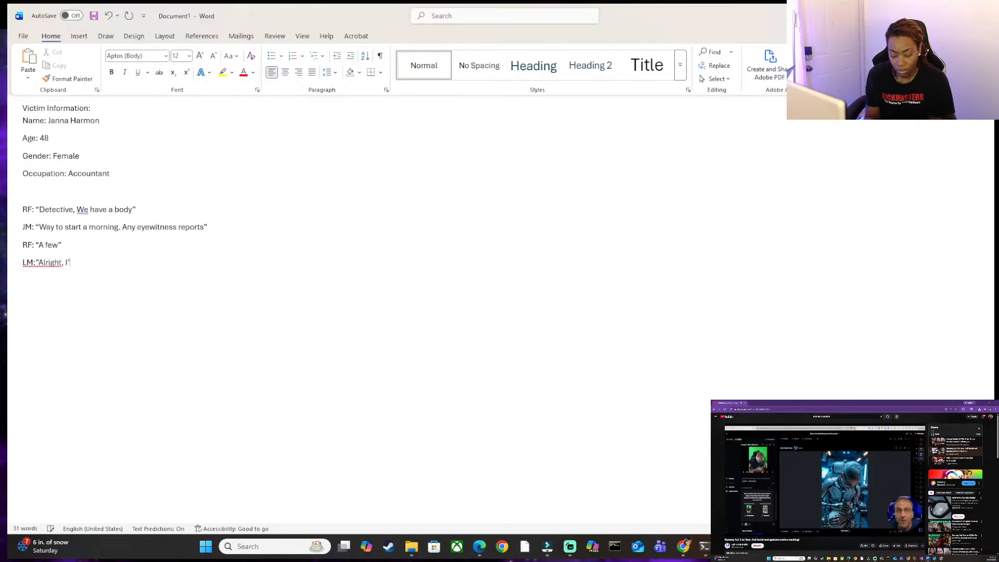
pyautogui.write('e there')
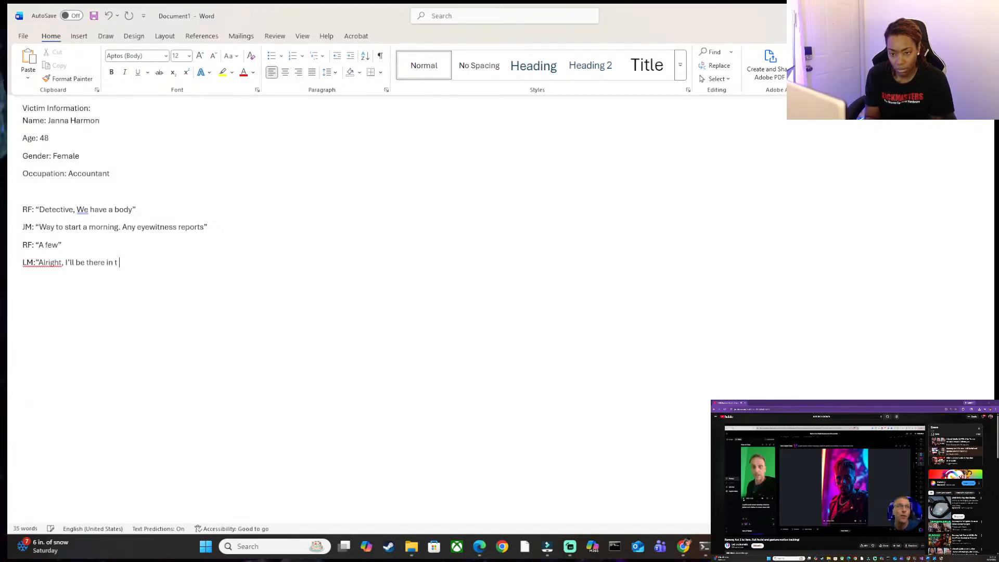
pyautogui.write(' in. a')
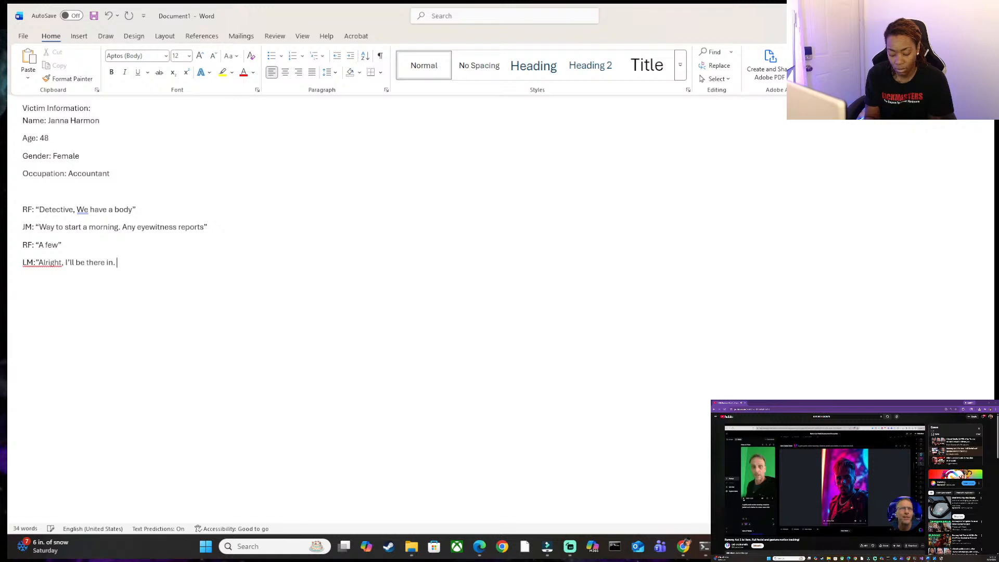
pyautogui.press('BackSpace')
pyautogui.press('BackSpace')
pyautogui.press('BackSpace')
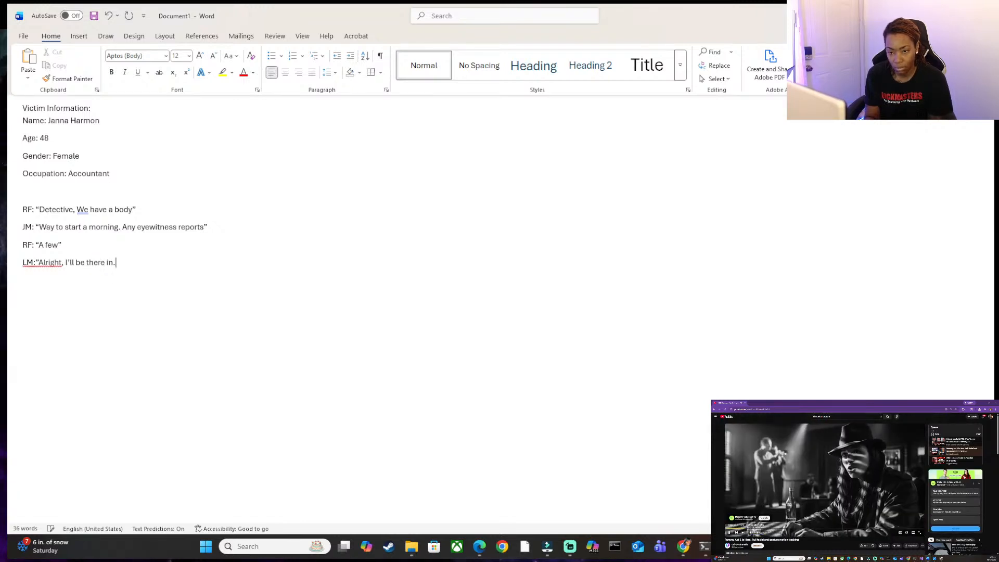
pyautogui.write('few"')
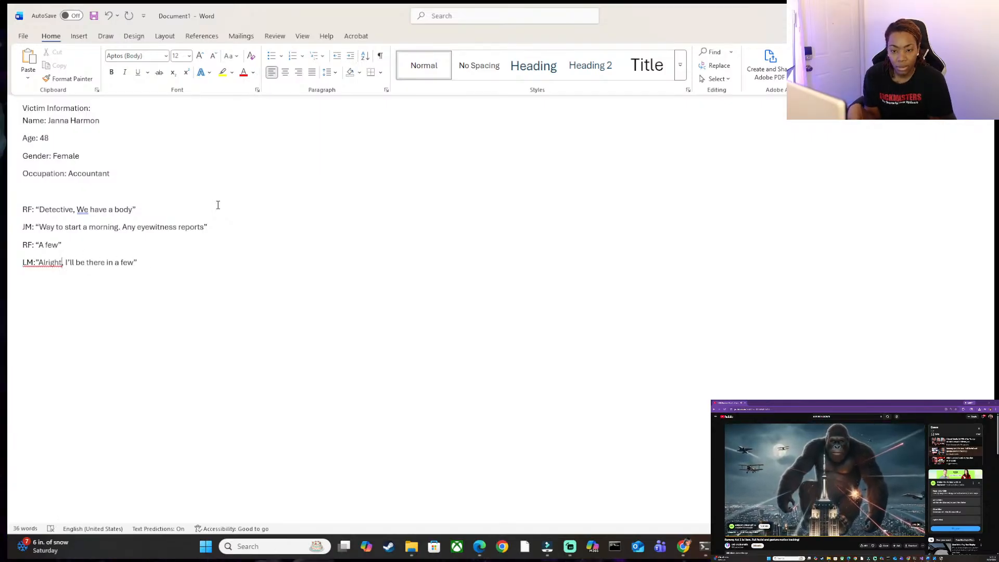
# Correct the start of the LM line so a space and a proper opening quotation mark precede "Alright".
pyautogui.press('BackSpace')
pyautogui.write('"')
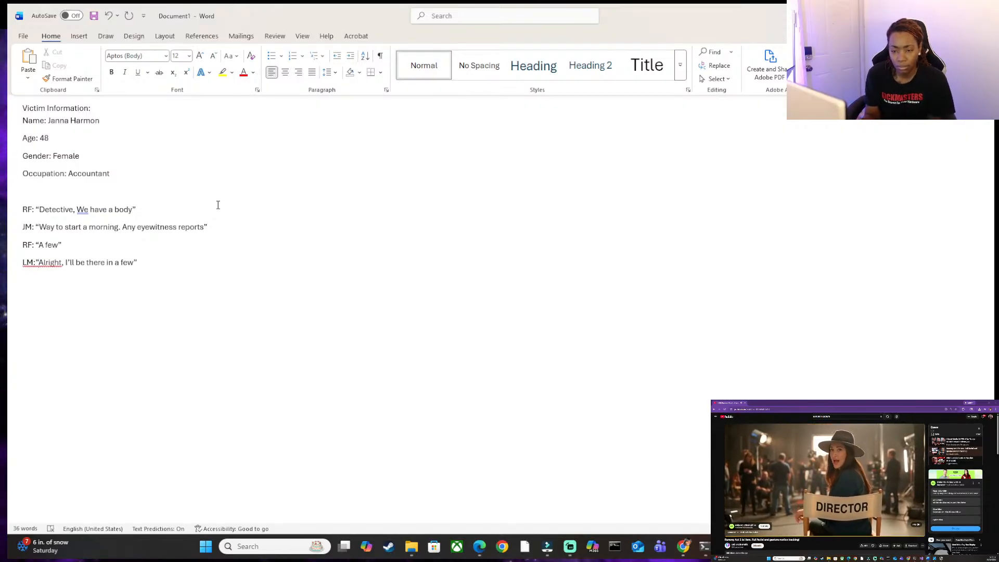
pyautogui.press('Left')
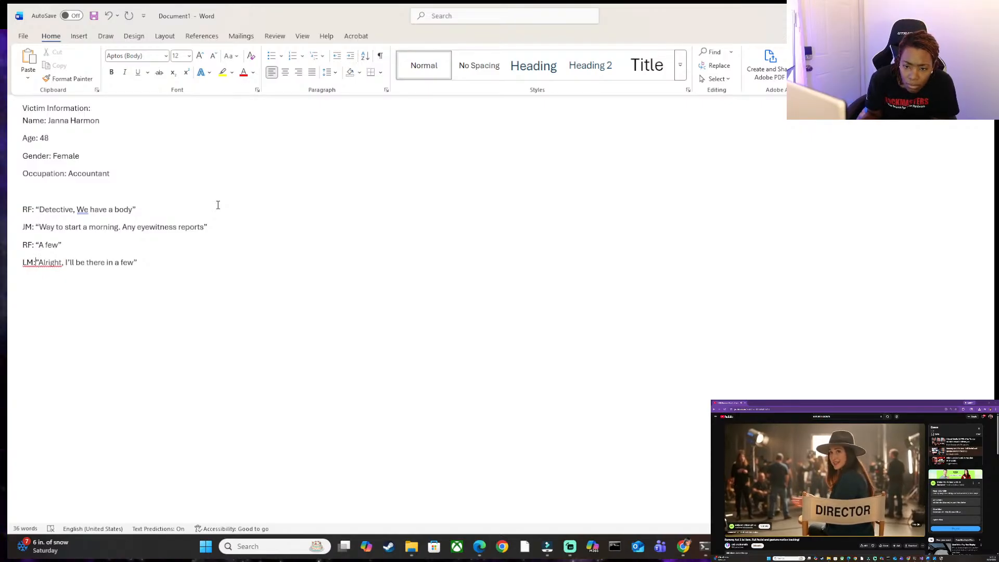
pyautogui.press('BackSpace')
pyautogui.write('"')
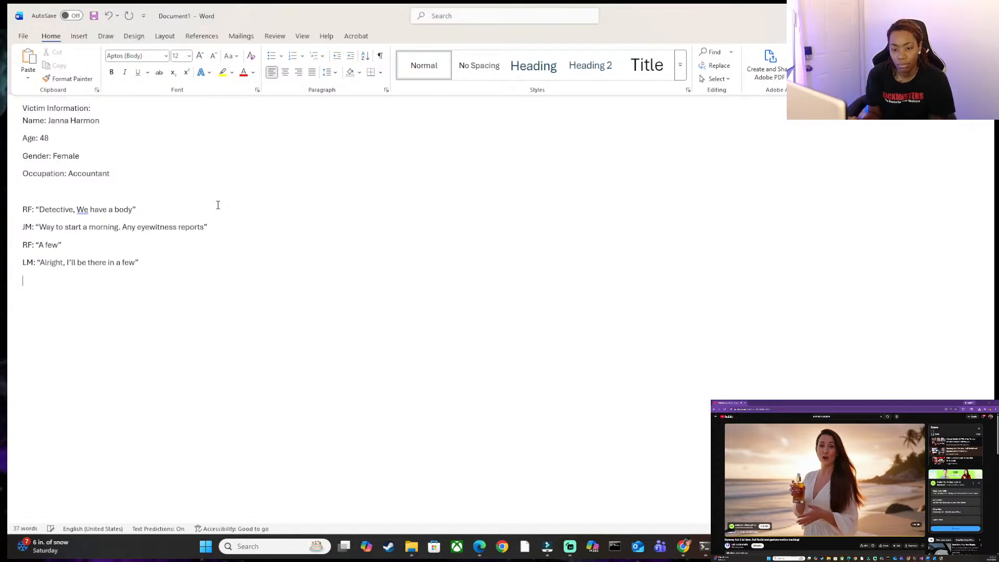
# Leave blank lines after the phone dialogue and add the scene note "Arrive at the scene".
pyautogui.press('Return')
pyautogui.press('Return')
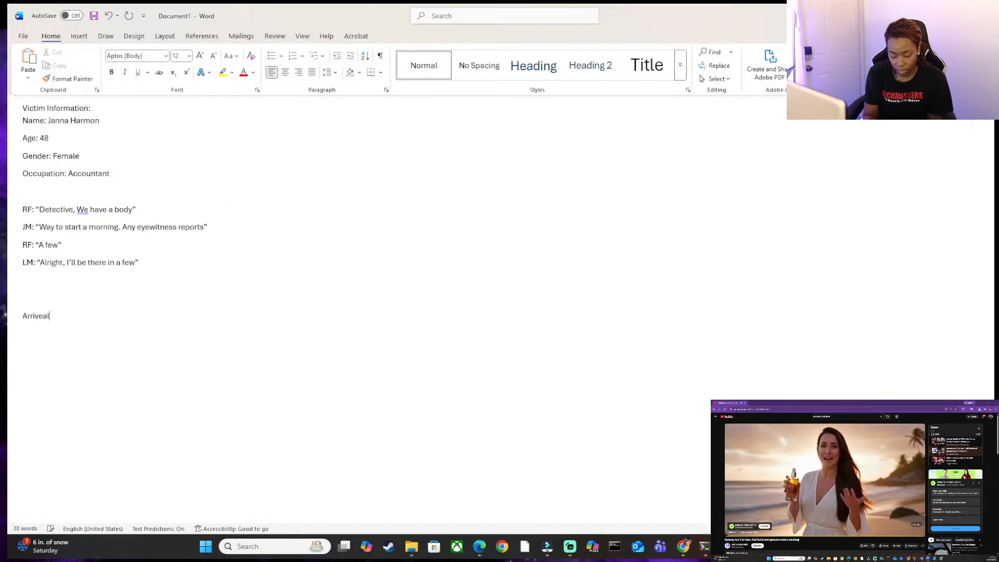
pyautogui.press('BackSpace')
pyautogui.write('ve')
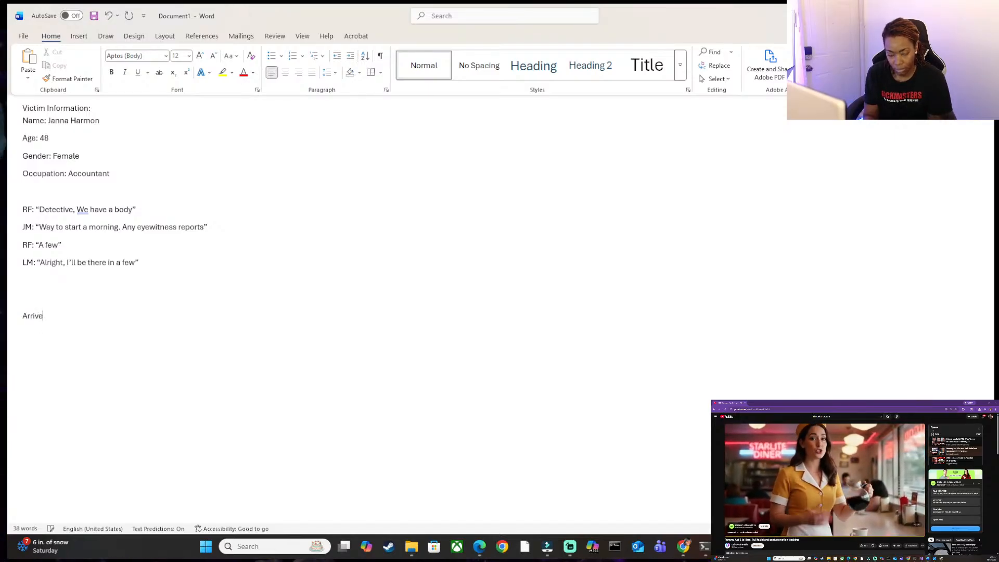
pyautogui.write(' at the ')
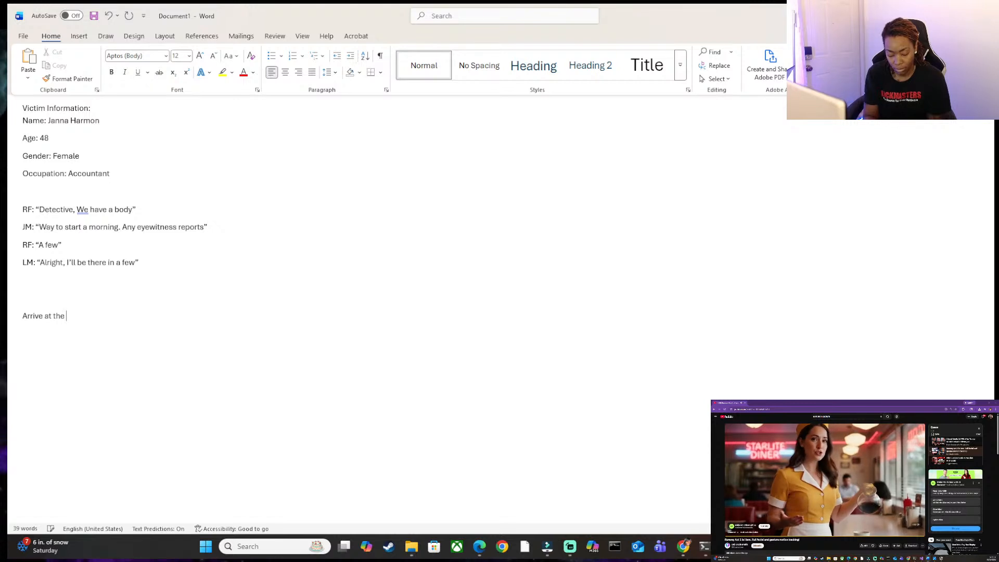
pyautogui.write('scee')
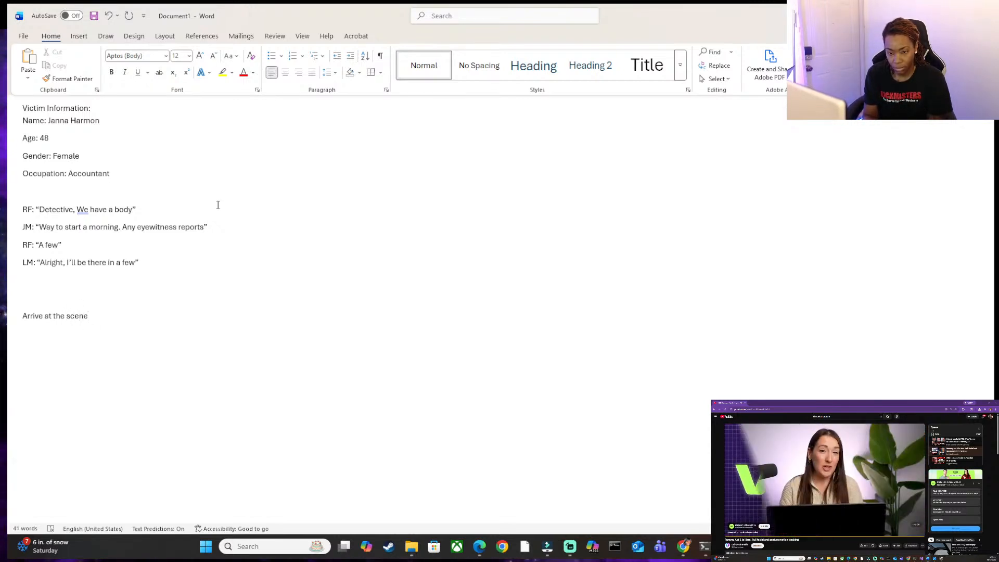
# Below "Arrive at the scene", add the dialogue line JM: "What do you have for me" and begin a new line.
pyautogui.press('Return')
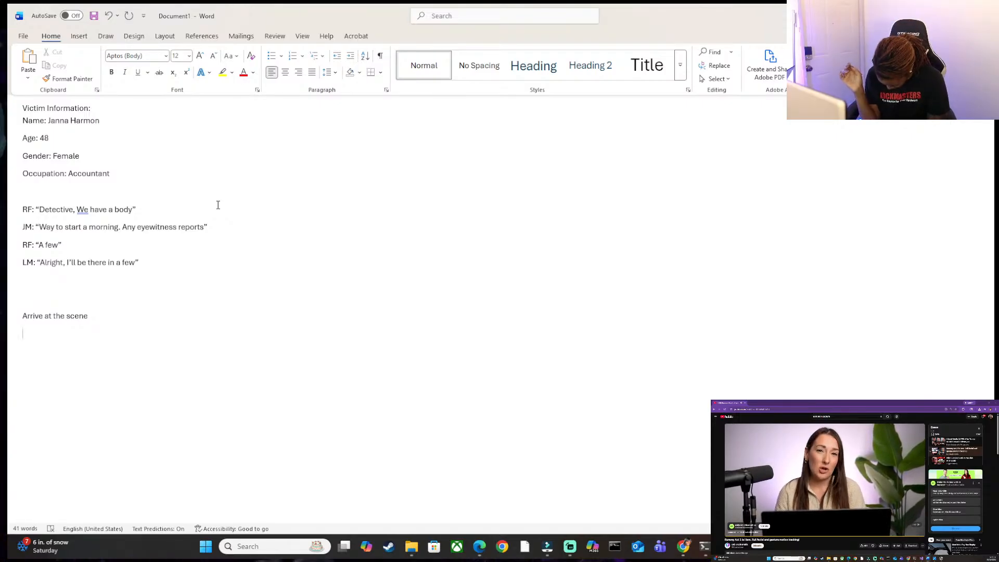
pyautogui.write('JM')
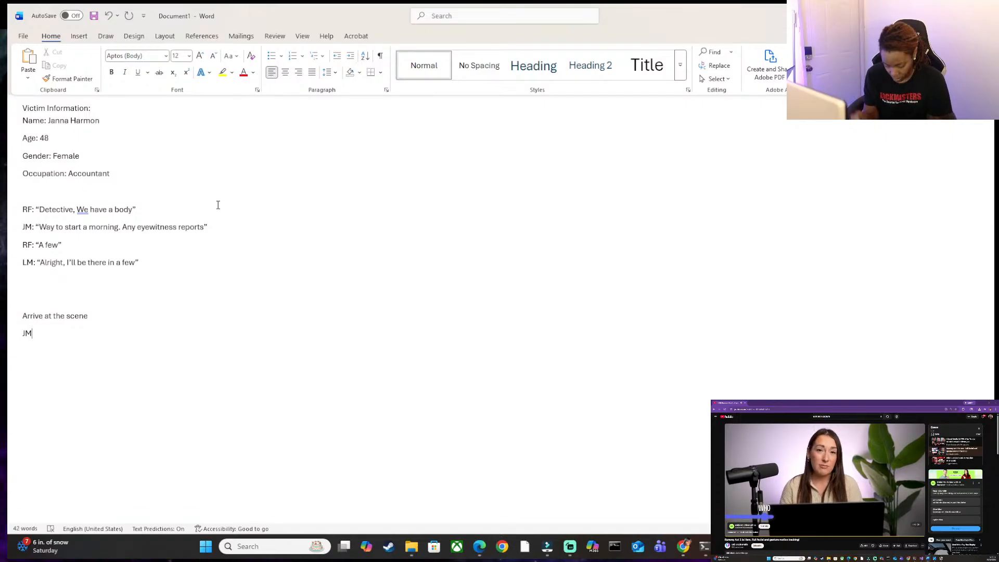
pyautogui.write(': "What do yo')
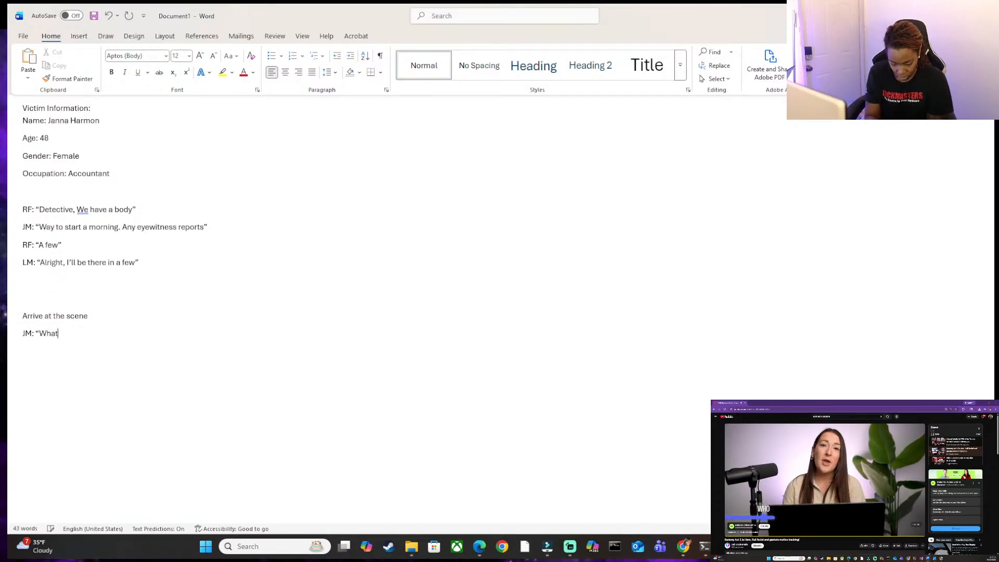
pyautogui.write('u have for me”')
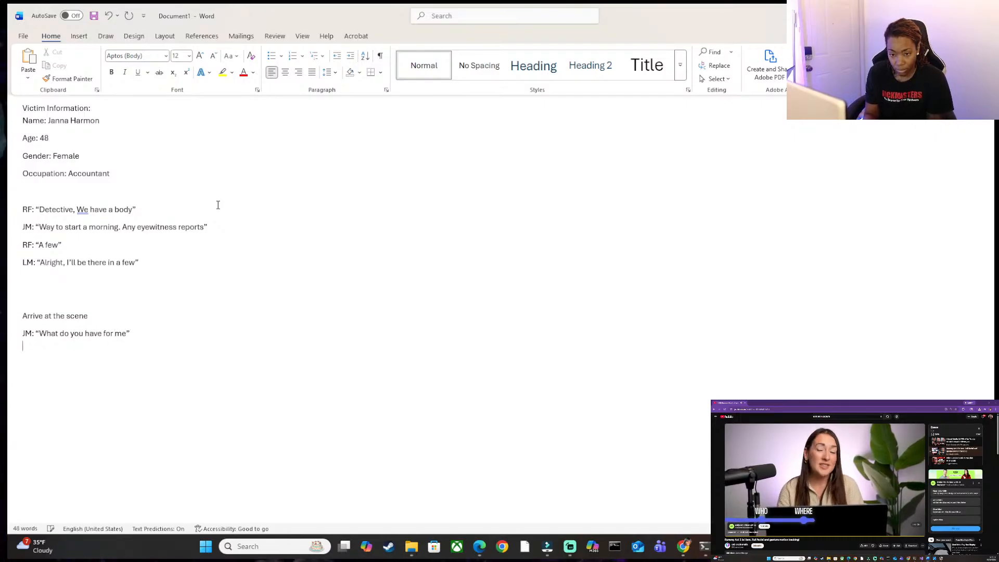
pyautogui.write('me"')
pyautogui.hotkey('shift', 'Return')
# Start RF's reply on the new line with RF: "White, Female, Id in her purse says.
pyautogui.write('RF: "')
pyautogui.write('White')
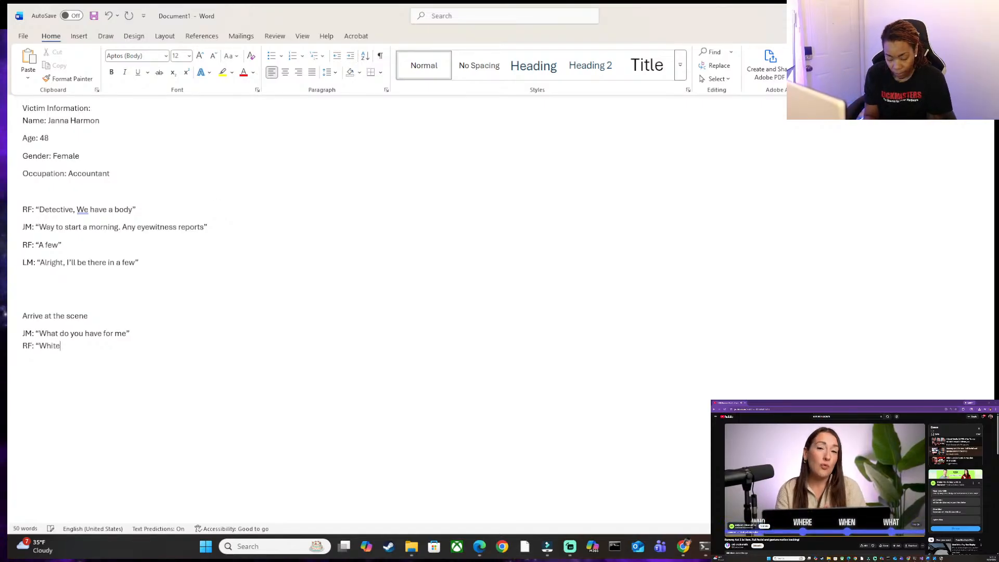
pyautogui.write(', Female')
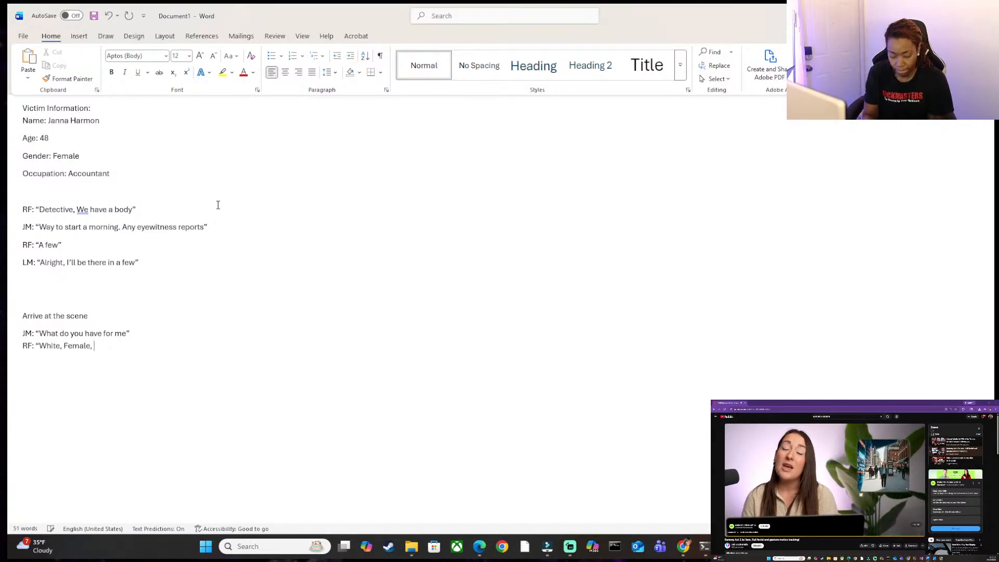
pyautogui.write(', Id in her')
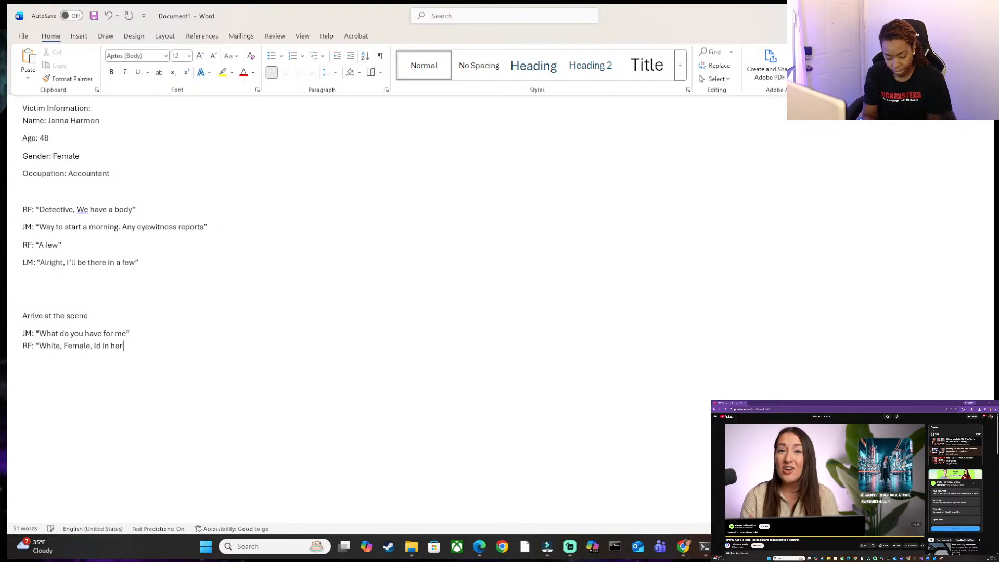
pyautogui.write(' purse sayas')
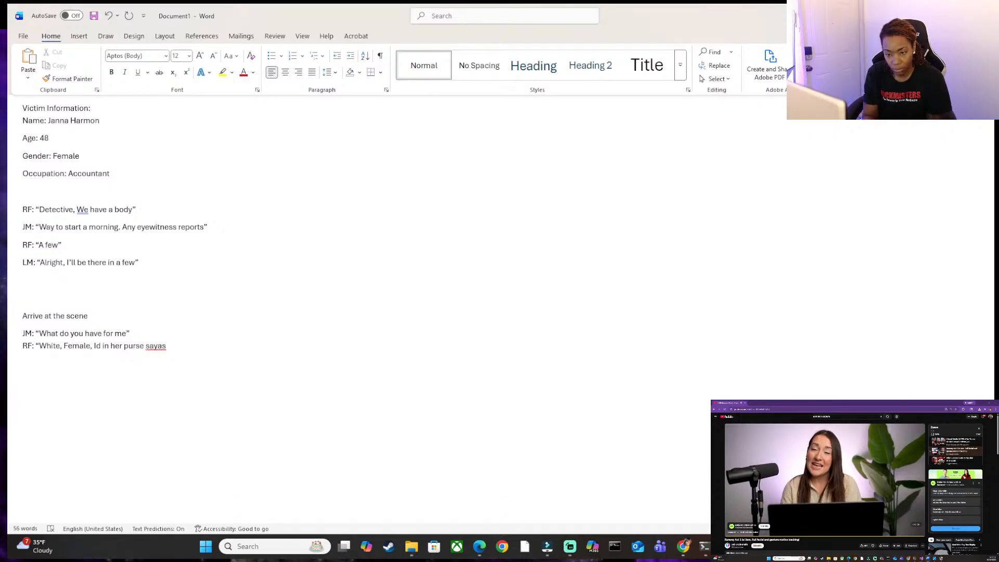
pyautogui.press('BackSpace')
pyautogui.press('BackSpace')
pyautogui.write("s sh'e 48")
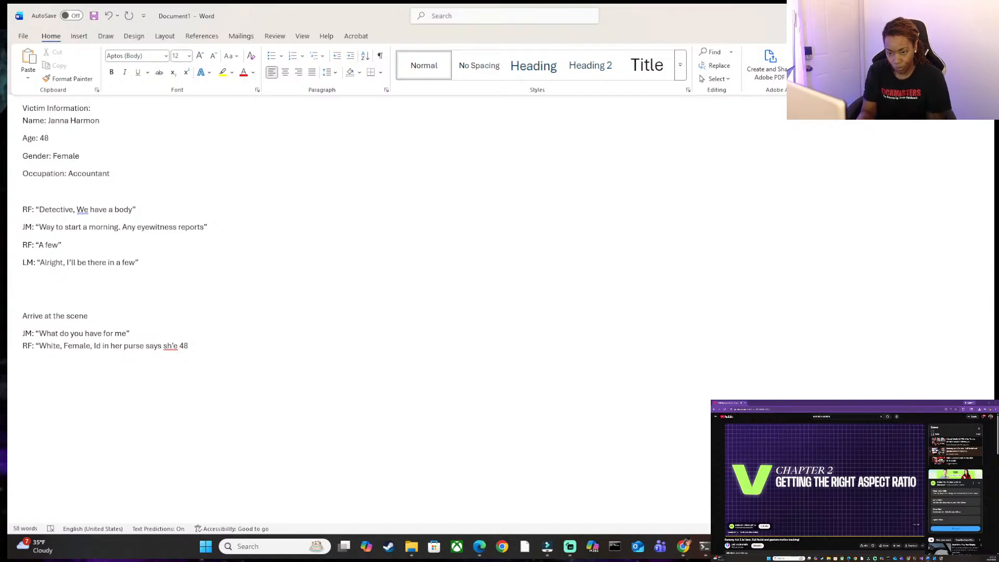
# Continue RF's reply with the victim's age so that it reads "she 48".
pyautogui.press('BackSpace')
pyautogui.press('BackSpace')
pyautogui.press('BackSpace')
pyautogui.press('BackSpace')
pyautogui.press('BackSpace')
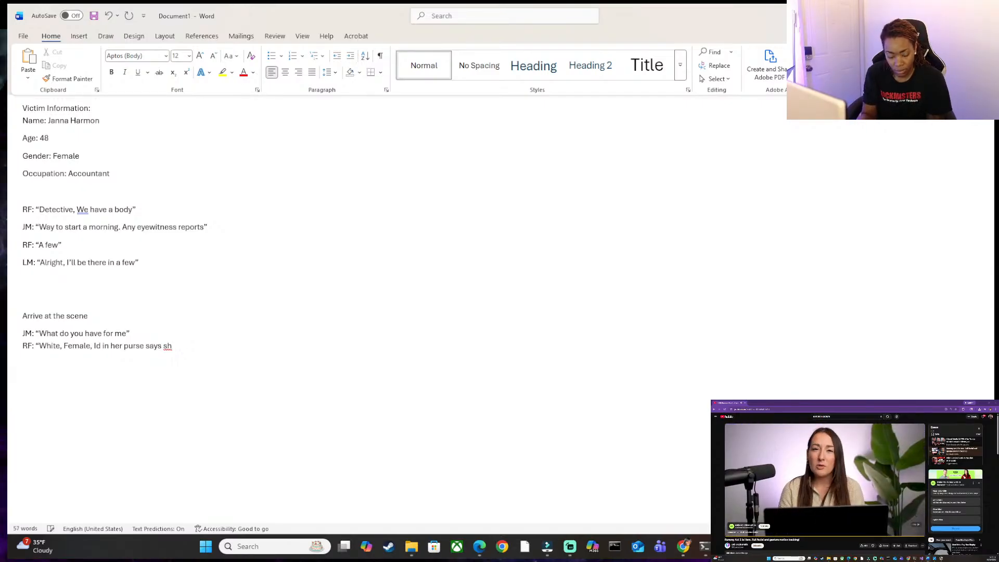
pyautogui.write('e 48')
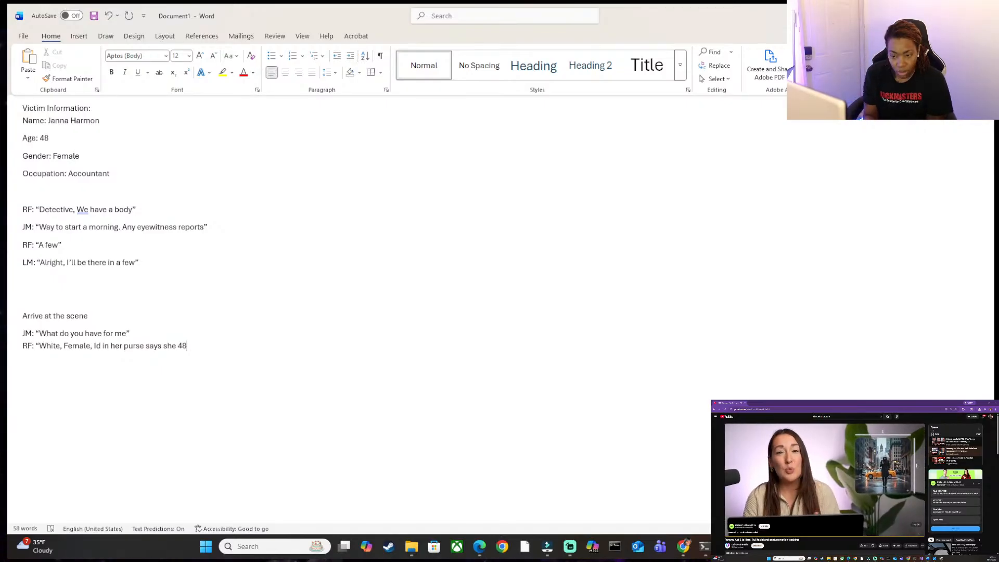
pyautogui.write(', S')
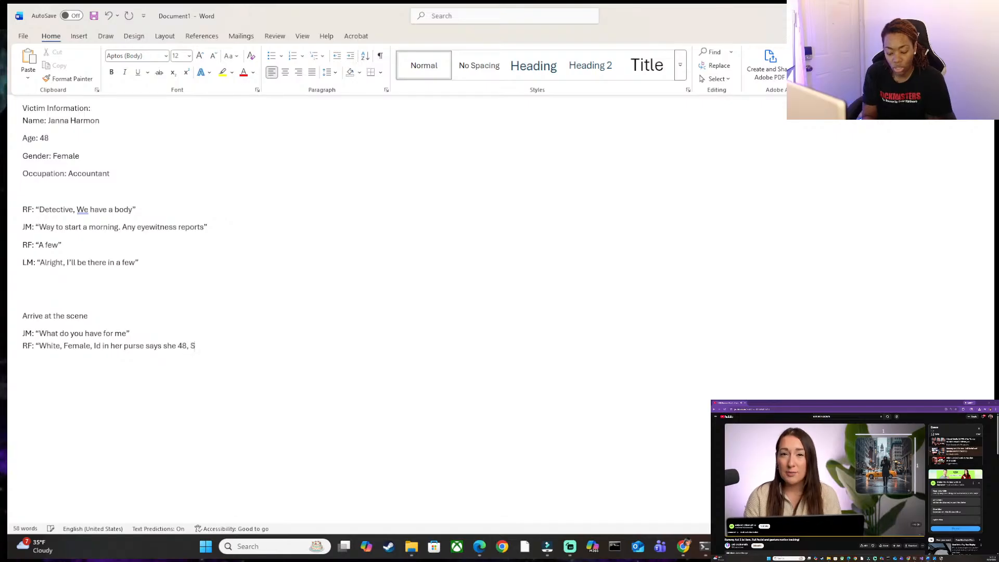
pyautogui.write('hot a')
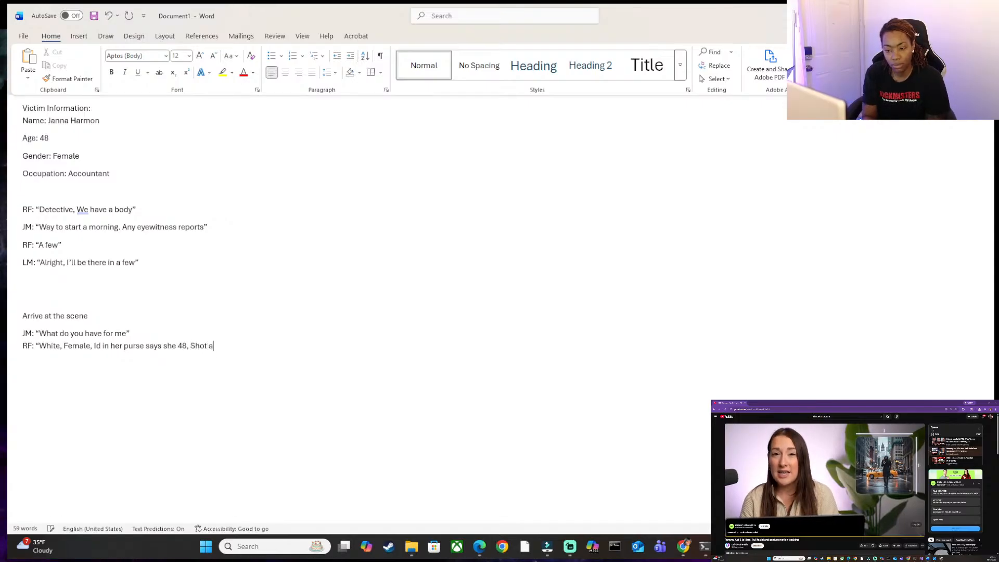
pyautogui.write('t clos')
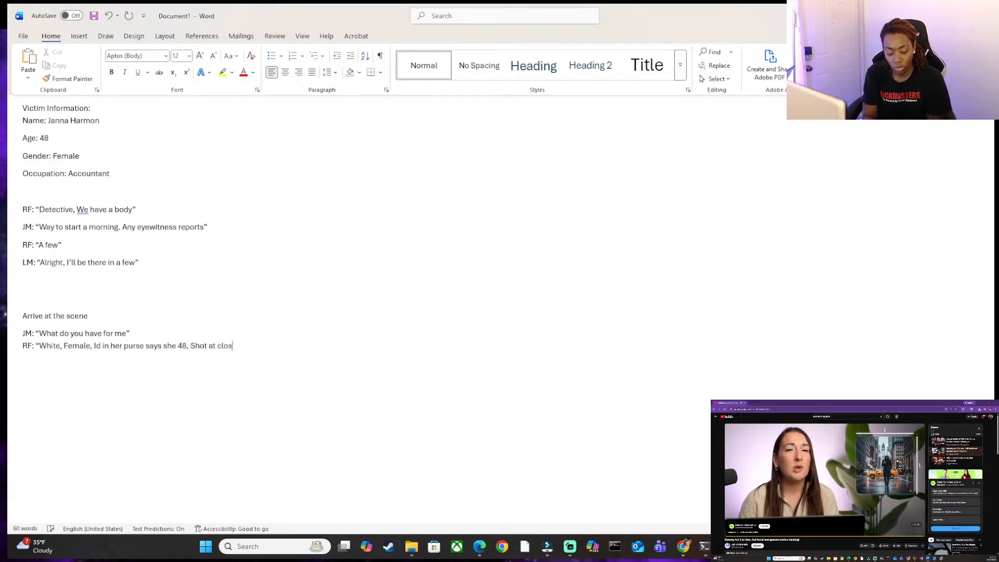
pyautogui.write('e ran')
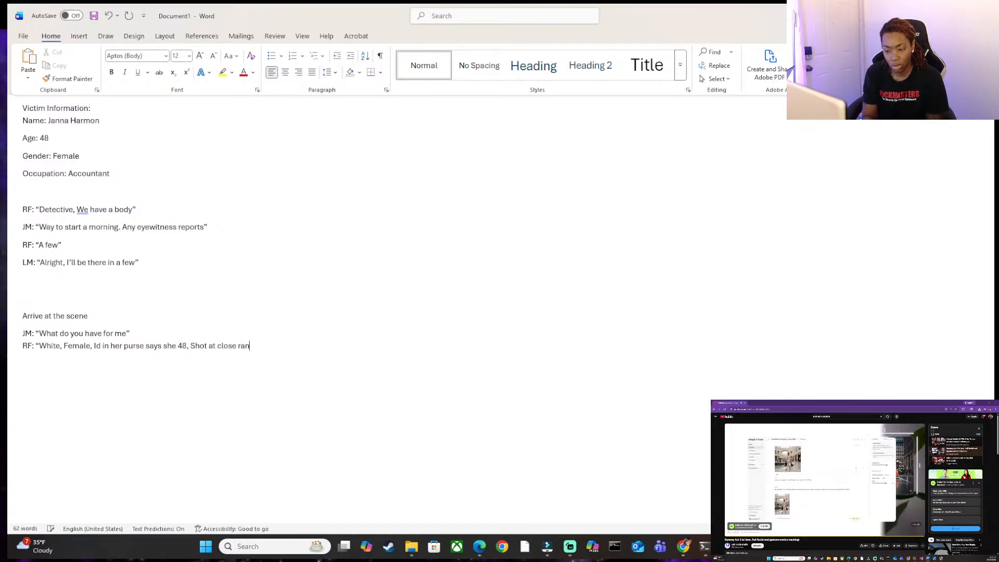
pyautogui.write('ge”')
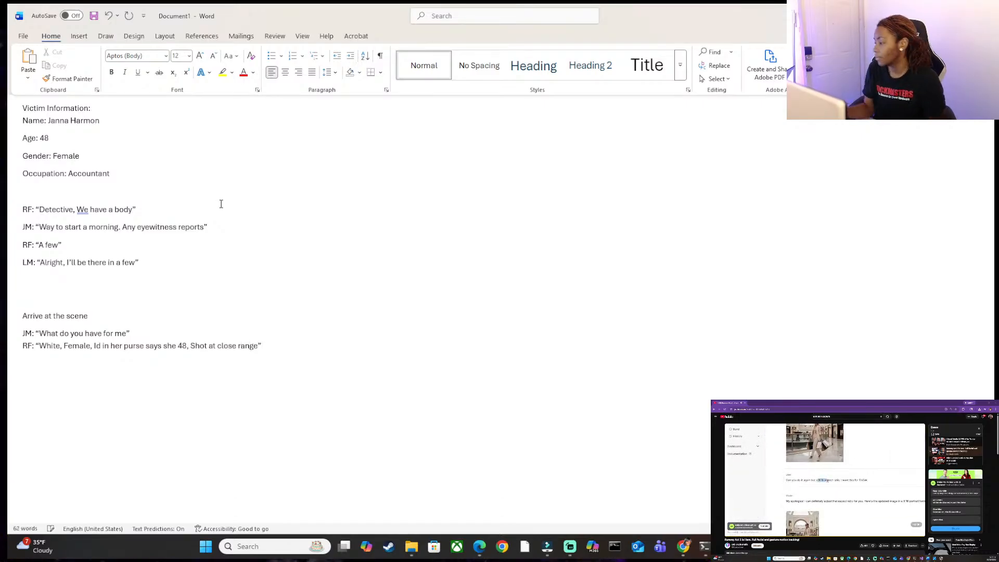
# Leave the Word documents and return to the browser to review the Runway police call session and the "morning" storyboard in OpenArt.
pyautogui.click(917, 525)
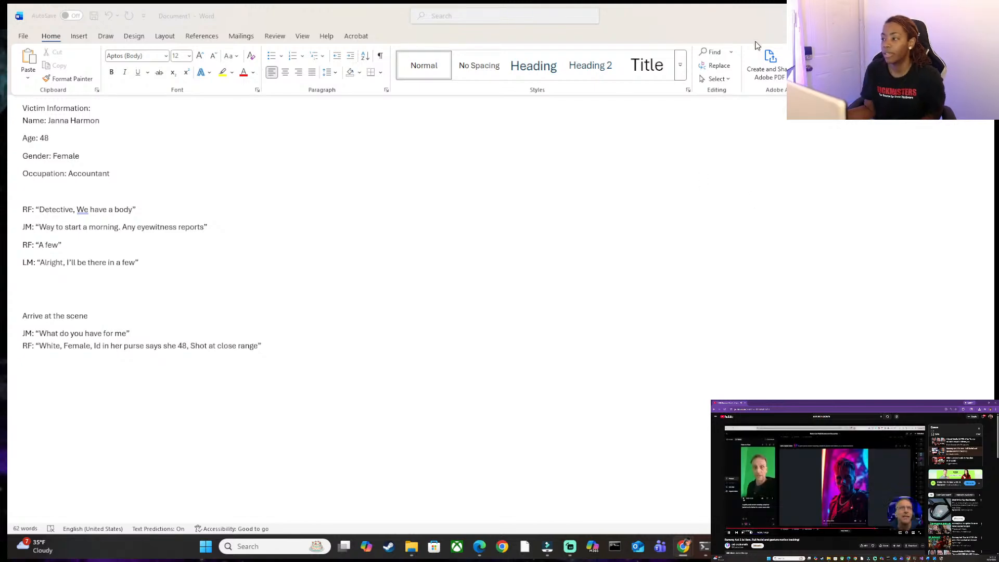
pyautogui.click(921, 15)
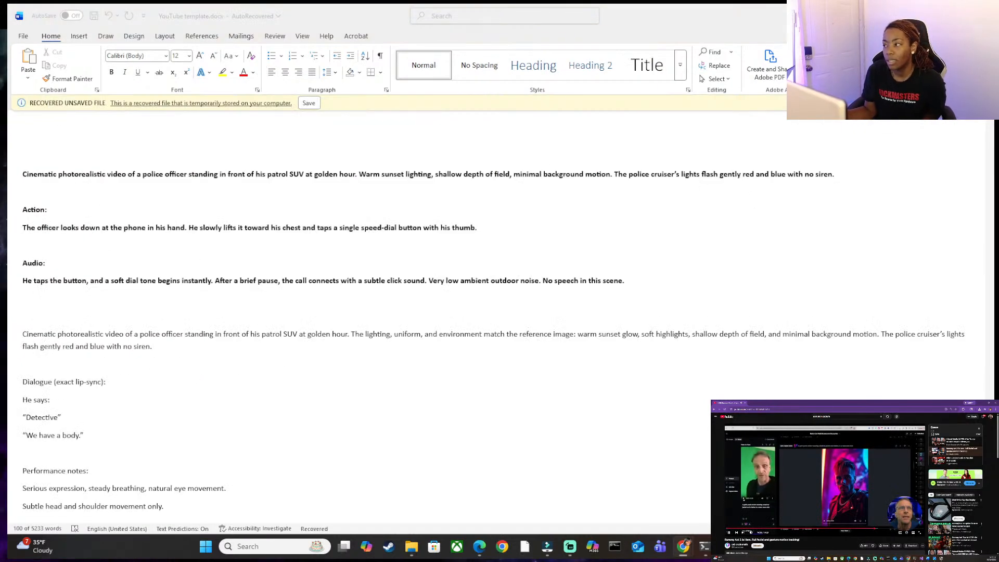
pyautogui.click(922, 15)
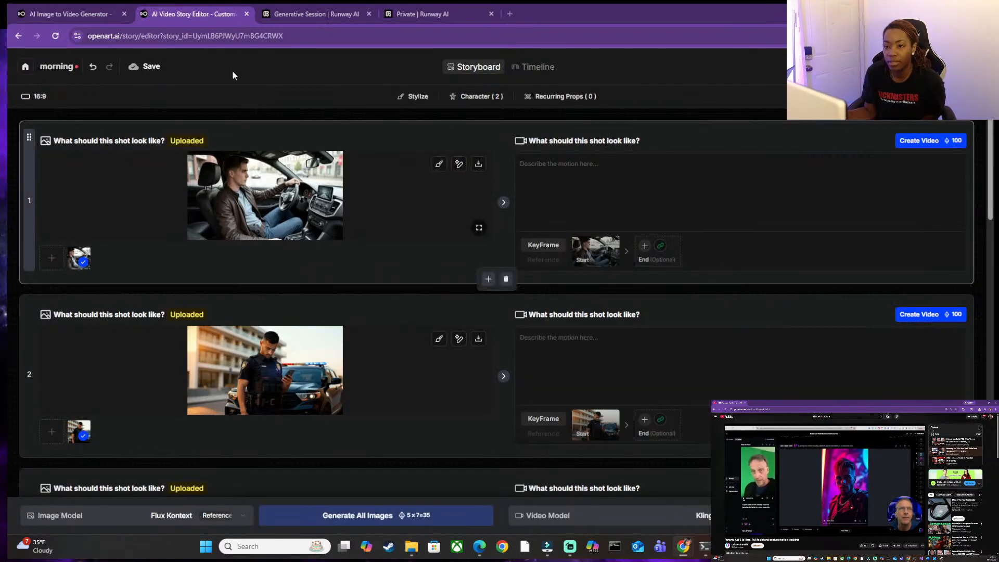
pyautogui.click(308, 10)
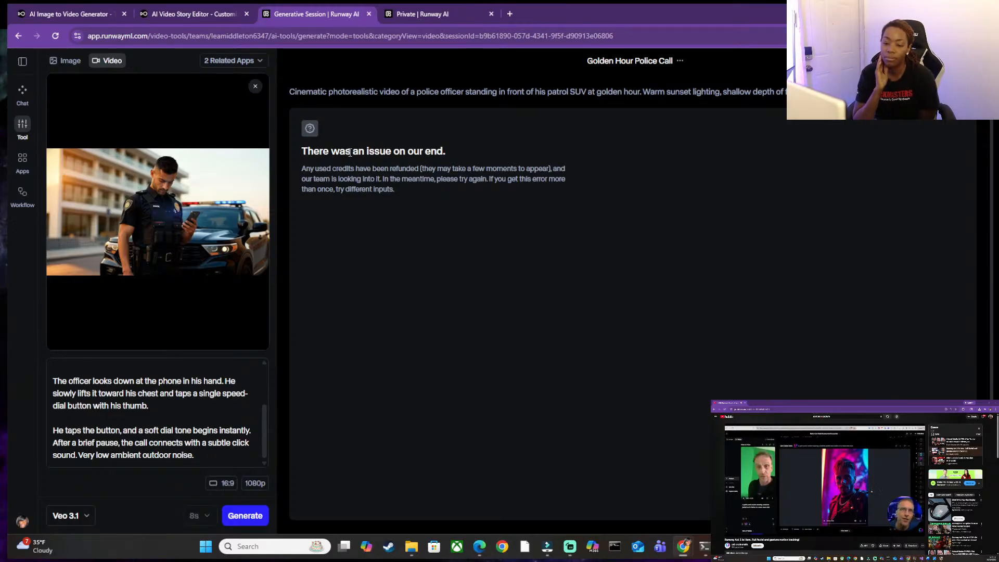
pyautogui.click(208, 13)
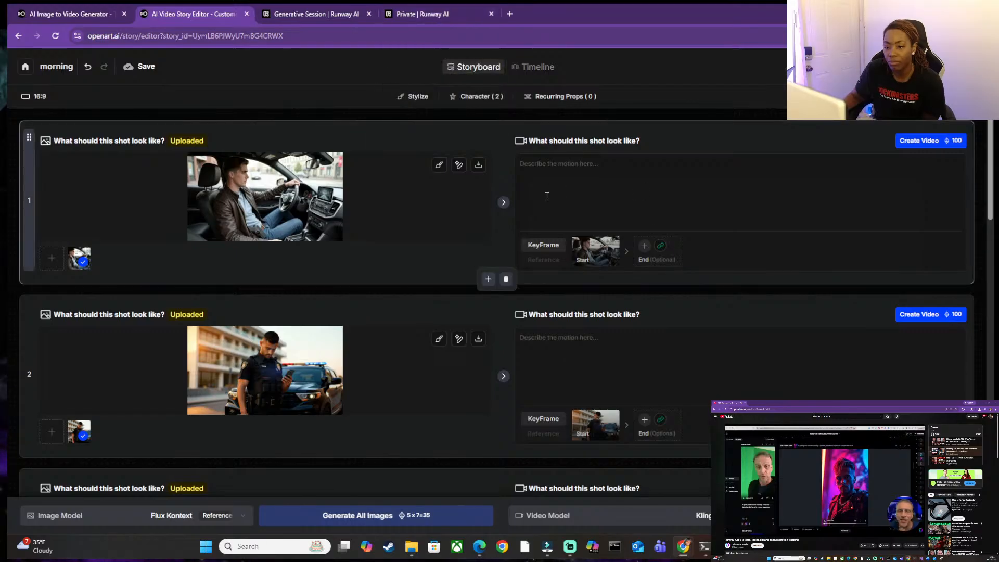
pyautogui.scroll(-2, 355, 196)
pyautogui.scroll(2, 359, 199)
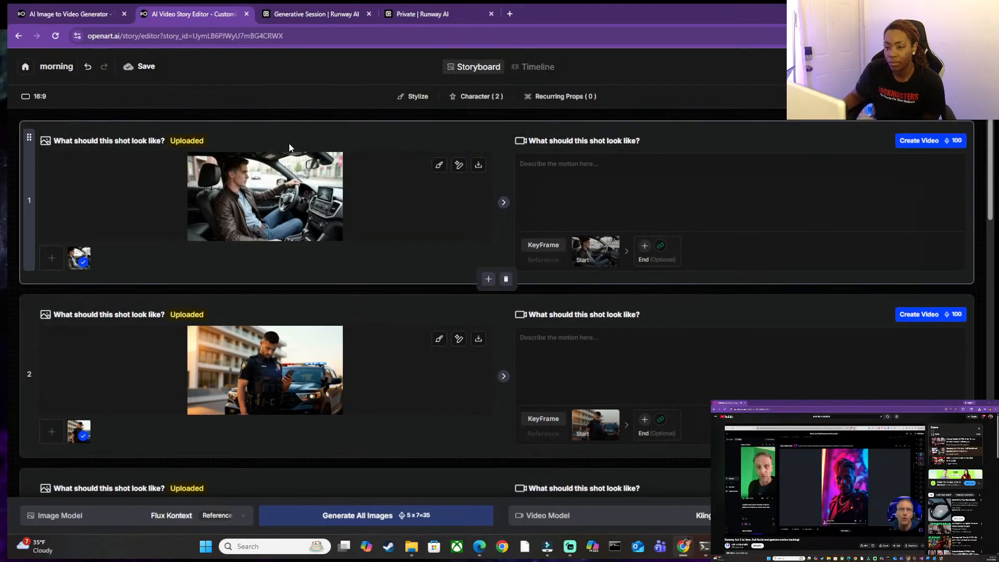
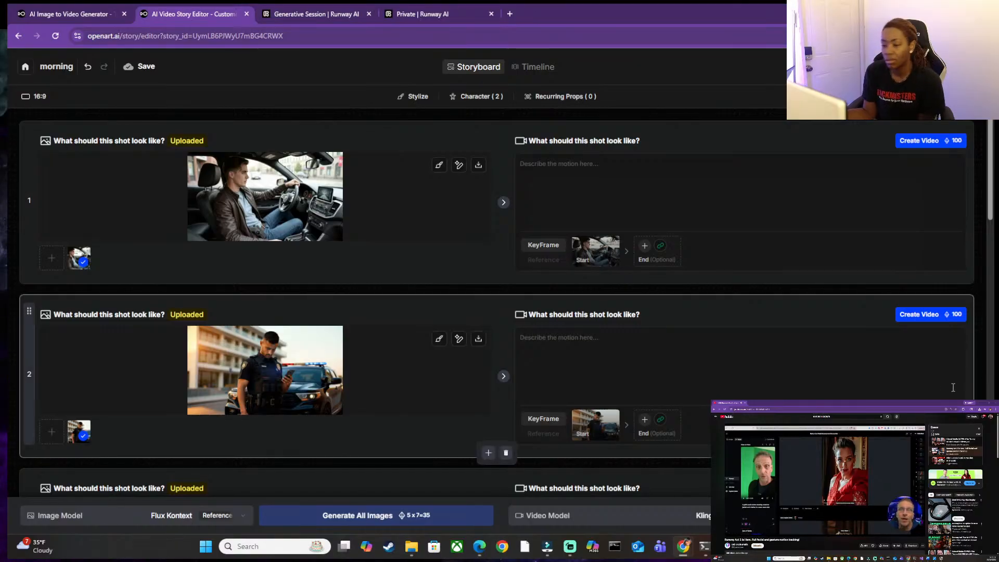
# Add a blank shot 8 to the end of the "morning" storyboard and open the file upload for its video.
pyautogui.scroll(-10, 700, 402)
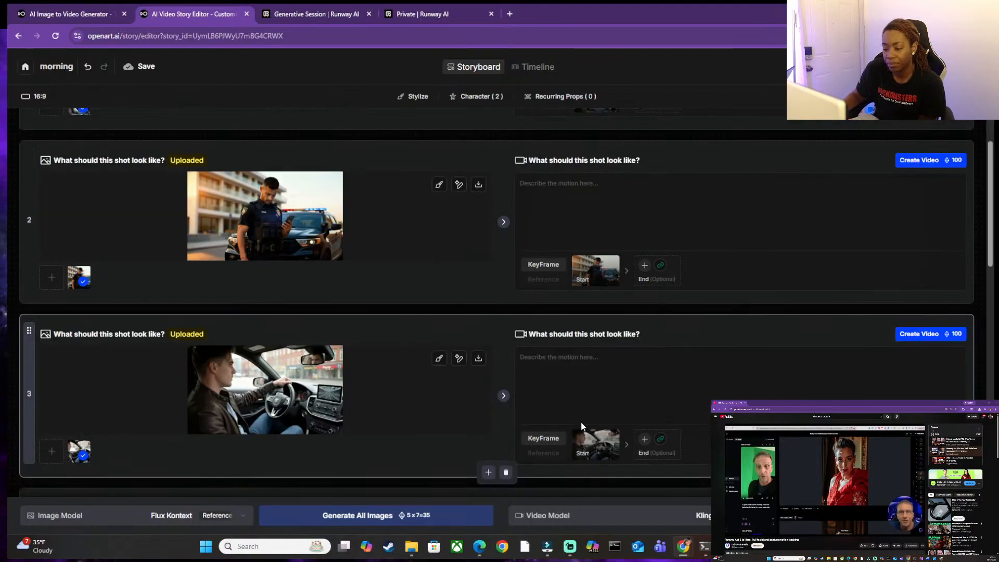
pyautogui.scroll(-6, 517, 411)
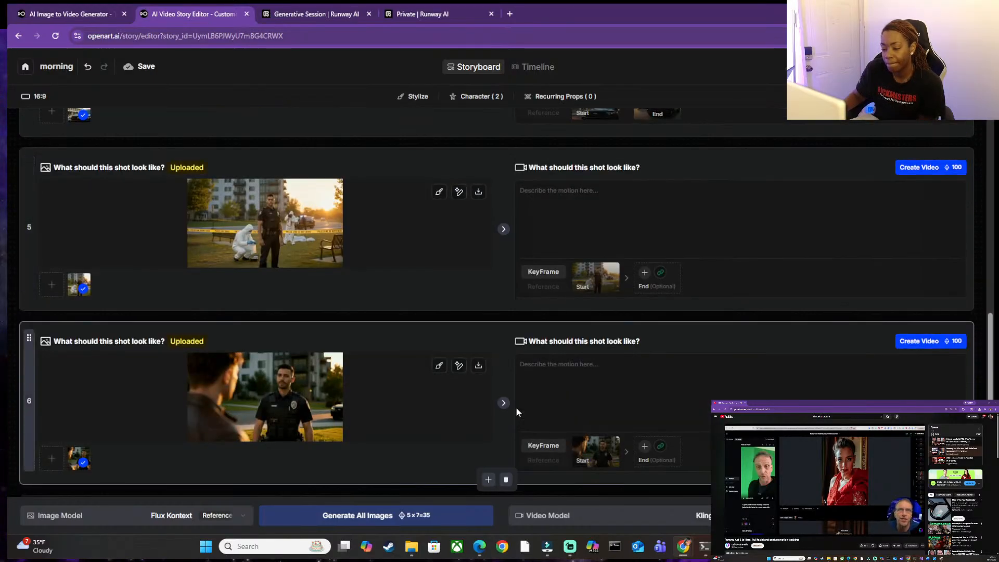
pyautogui.click(498, 479)
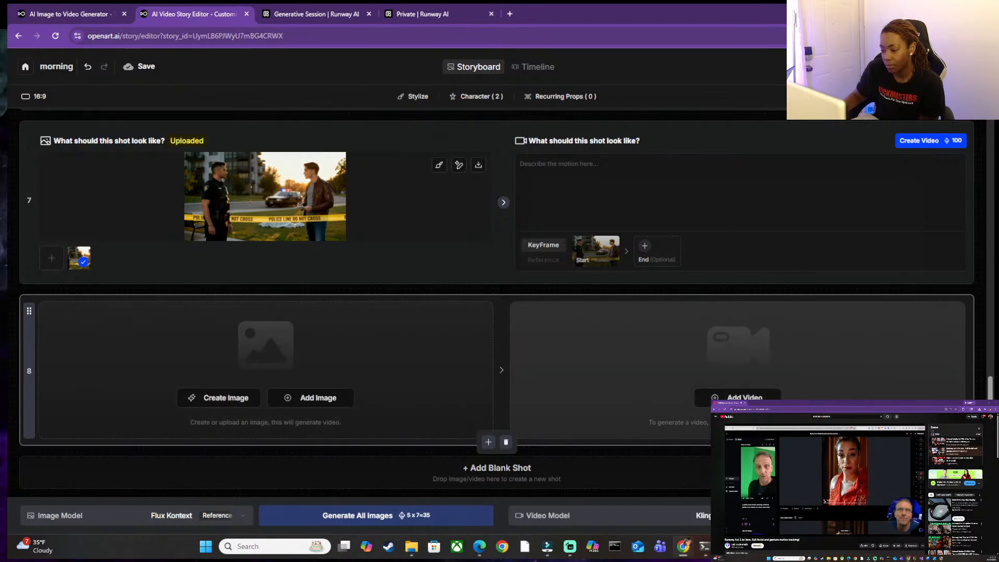
pyautogui.click(739, 397)
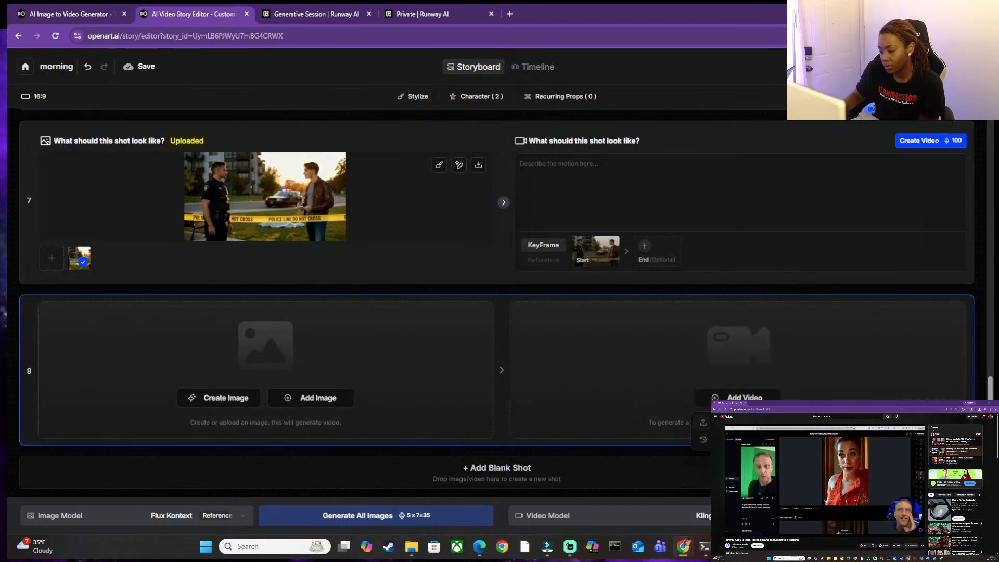
pyautogui.click(703, 422)
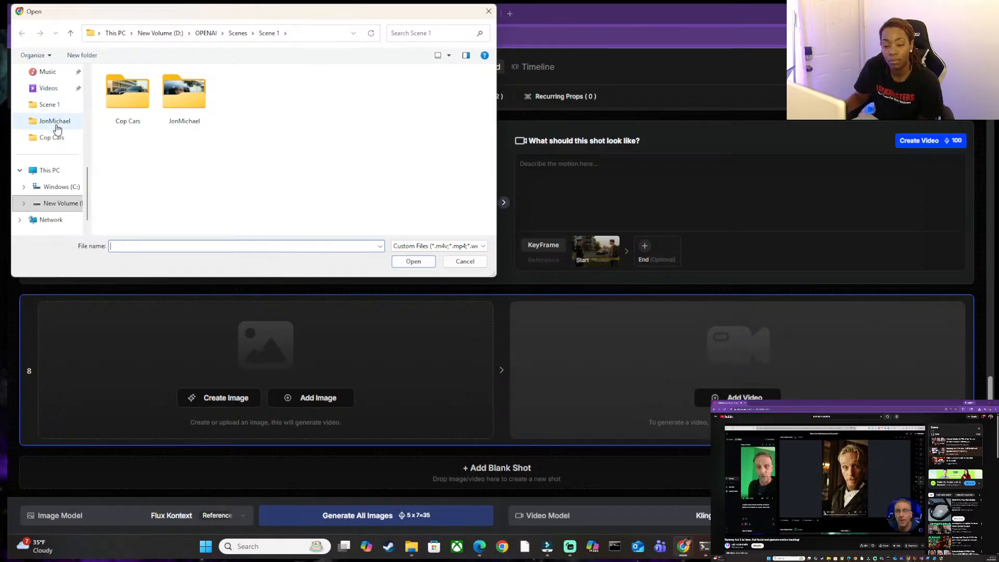
# Browse the Cop Cars, Scene 1 and X (Only FORMAT) folders for the crime scene clip, ending in the OPENAI folder.
pyautogui.scroll(1, 65, 180)
pyautogui.click(65, 187)
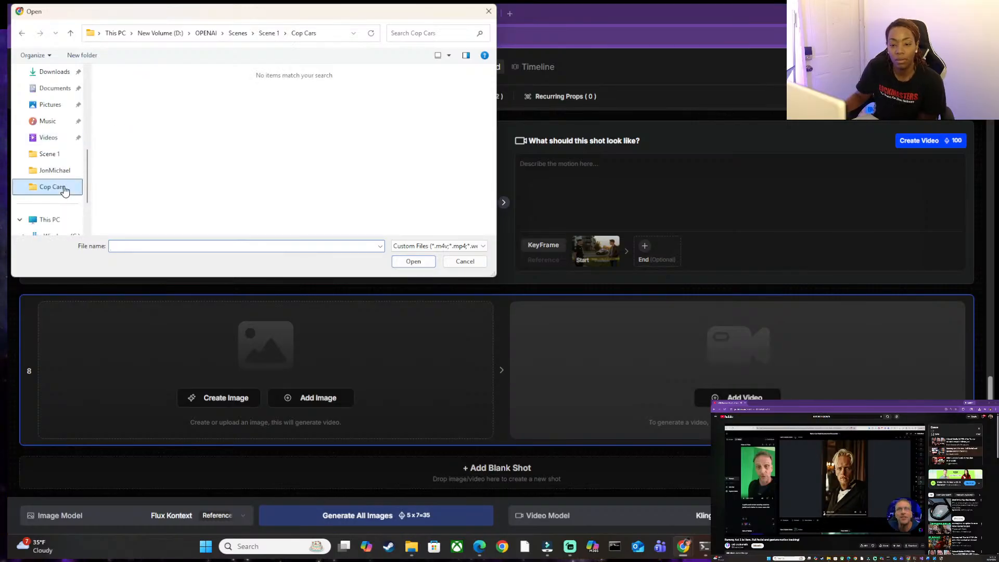
pyautogui.click(50, 154)
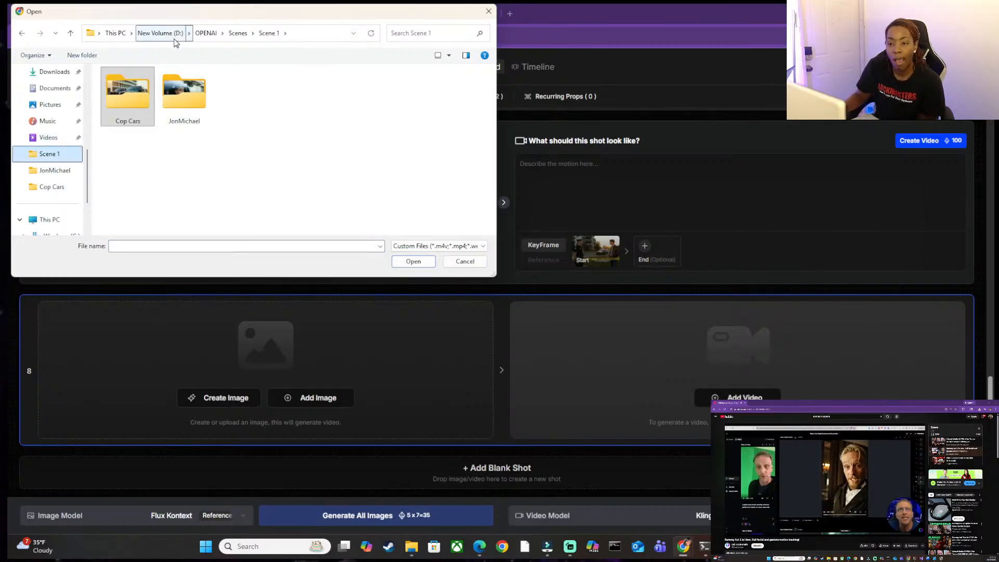
pyautogui.click(238, 33)
pyautogui.click(154, 133)
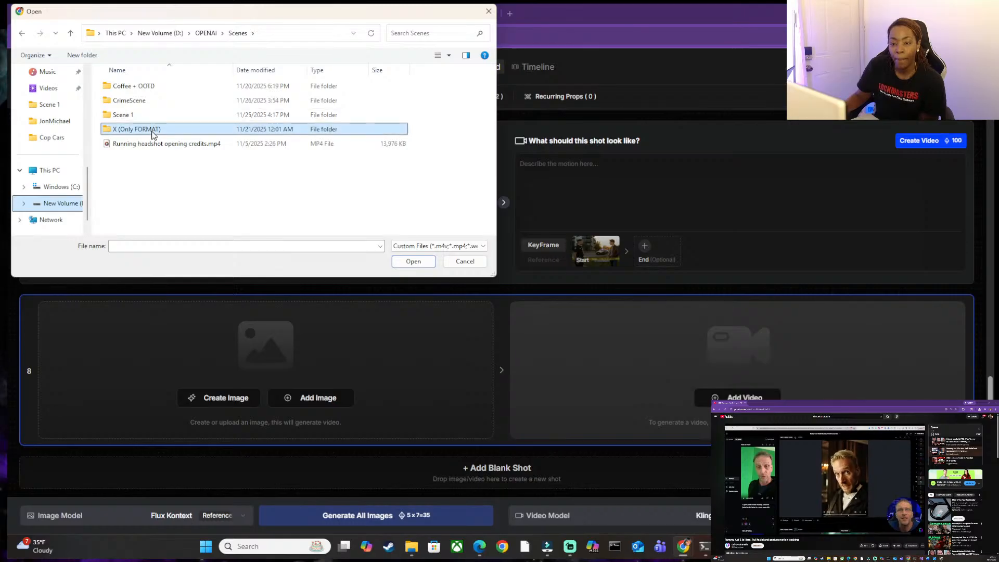
pyautogui.doubleClick(154, 134)
pyautogui.click(223, 35)
pyautogui.click(212, 35)
pyautogui.click(212, 35)
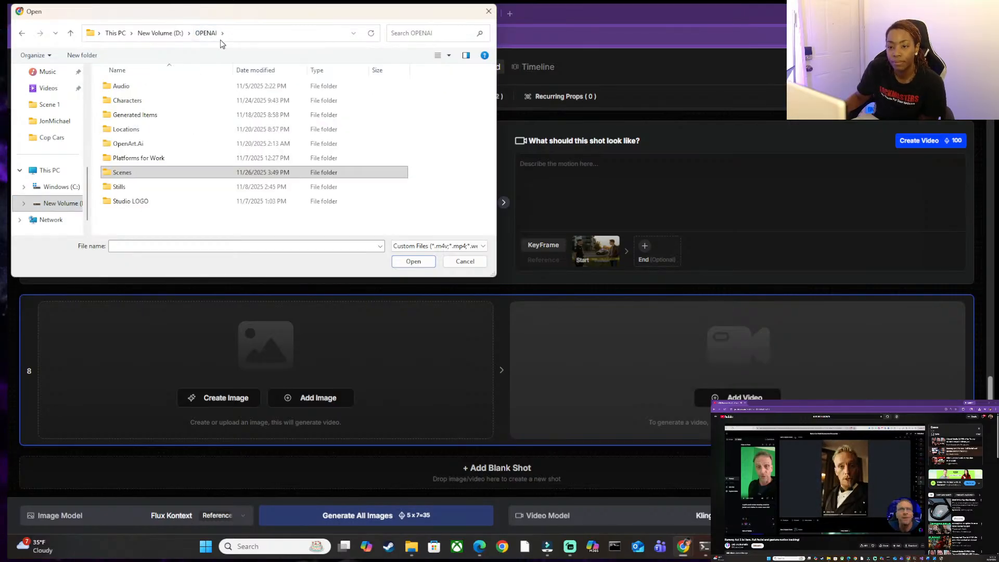
# Upload CrimeScene_vid_1.mp4 from the CrimeScene folder inside Scenes as the video for shot 8.
pyautogui.doubleClick(132, 173)
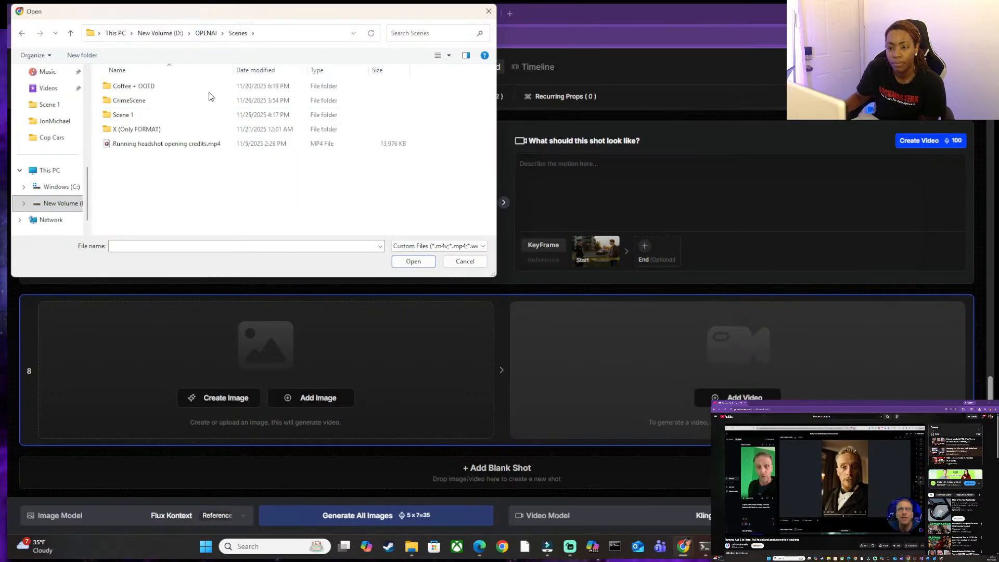
pyautogui.doubleClick(169, 101)
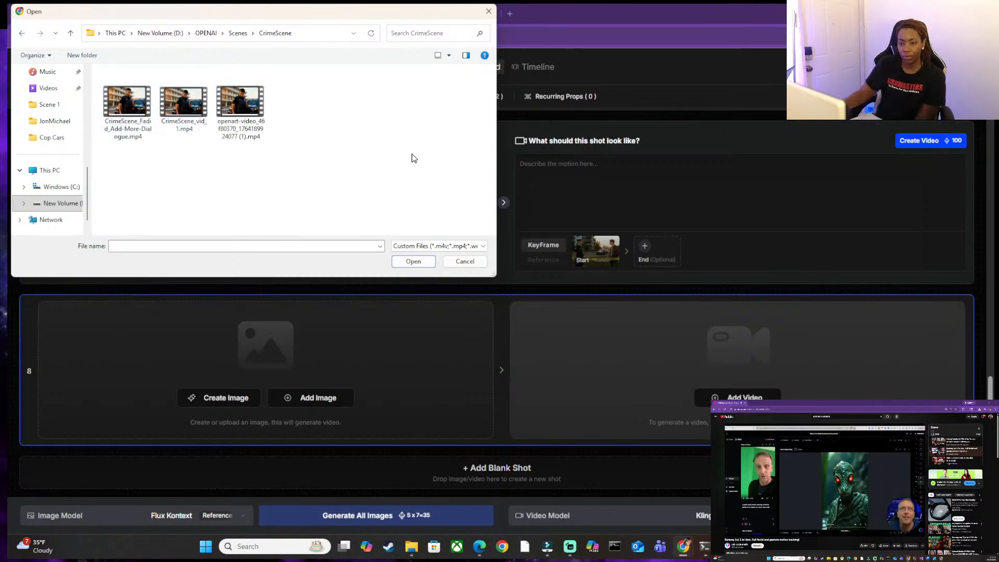
pyautogui.click(201, 111)
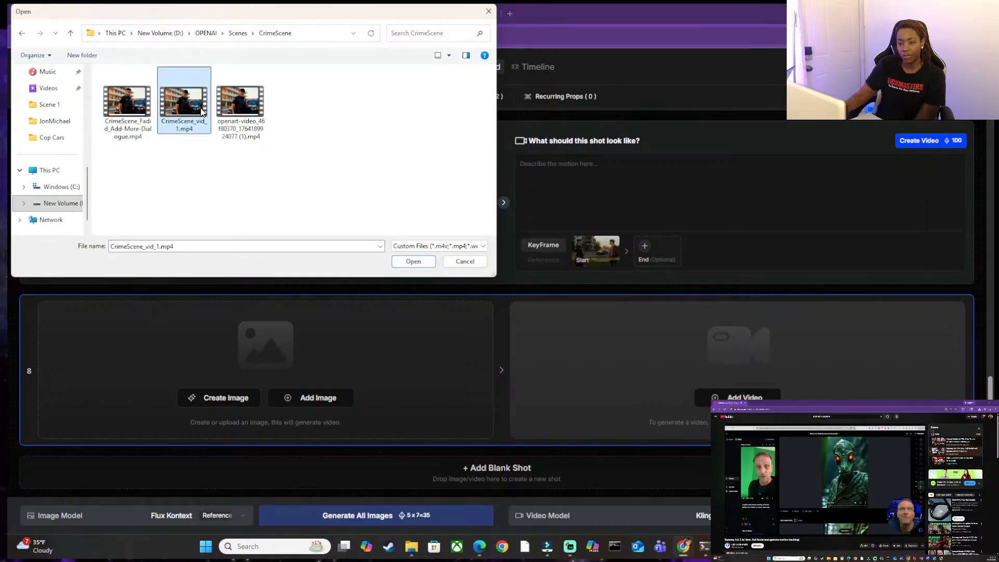
pyautogui.doubleClick(201, 110)
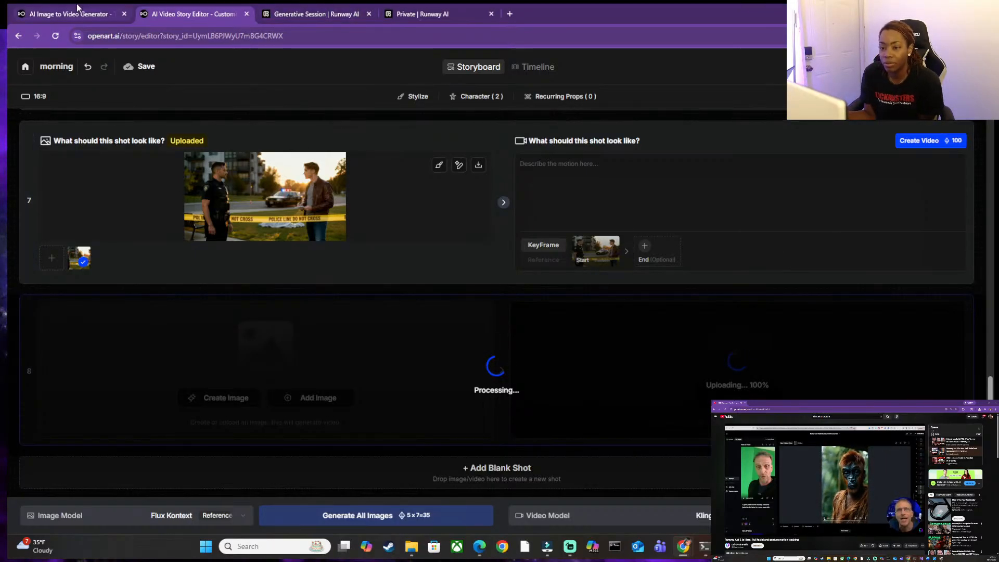
# Close the open clip preview in the image-to-video generator and check the storyboard upload again.
pyautogui.moveTo(78, 11)
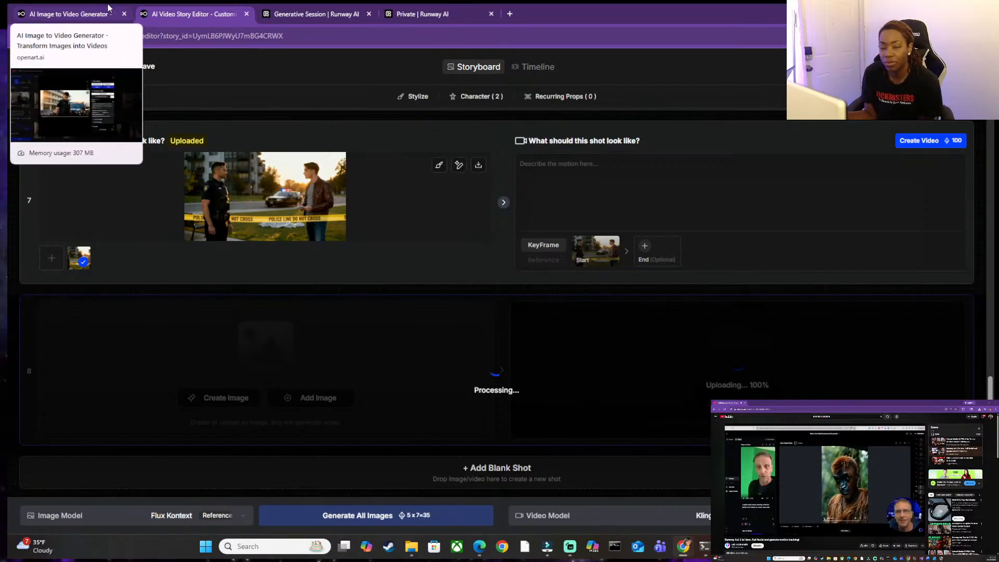
pyautogui.click(108, 7)
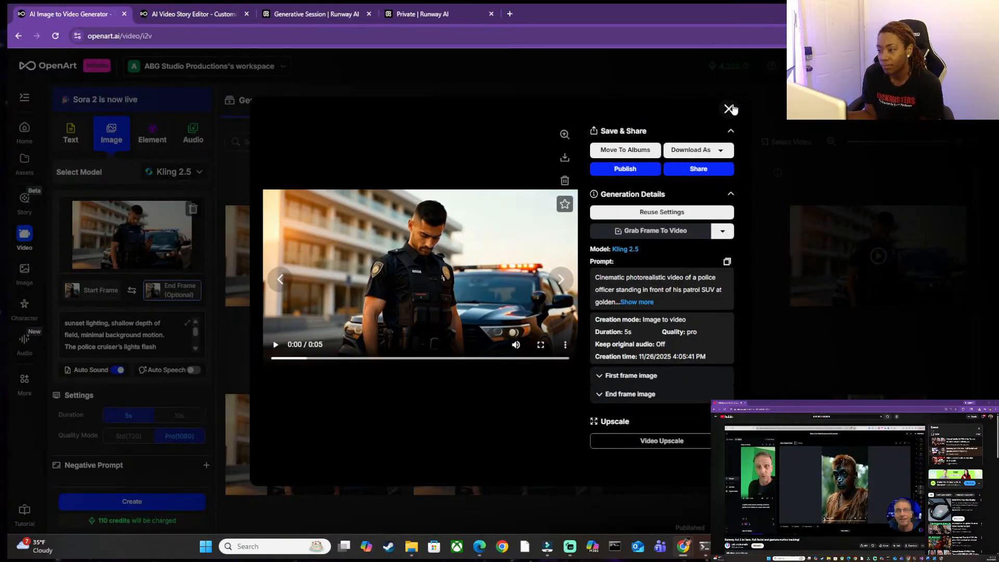
pyautogui.click(728, 109)
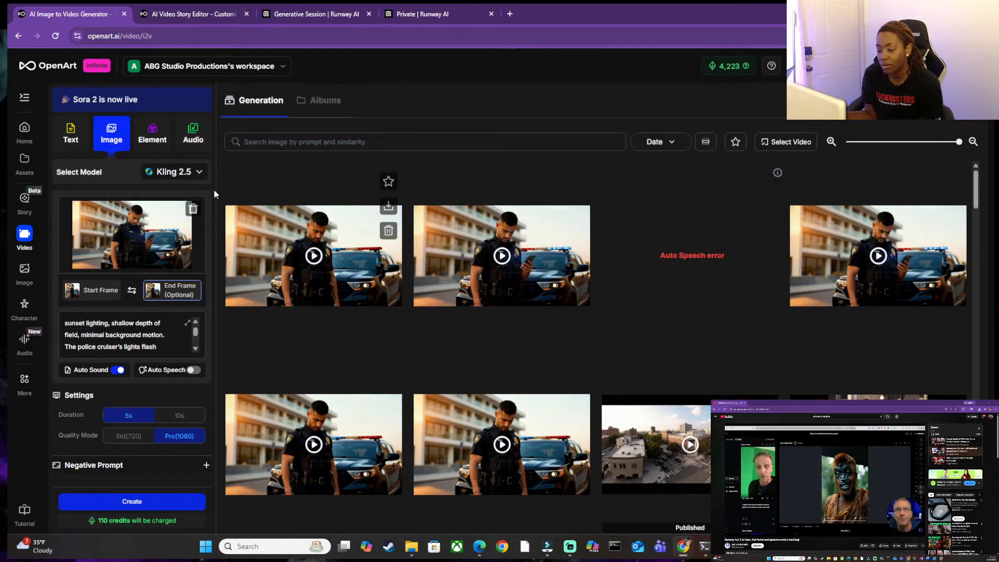
pyautogui.moveTo(193, 8)
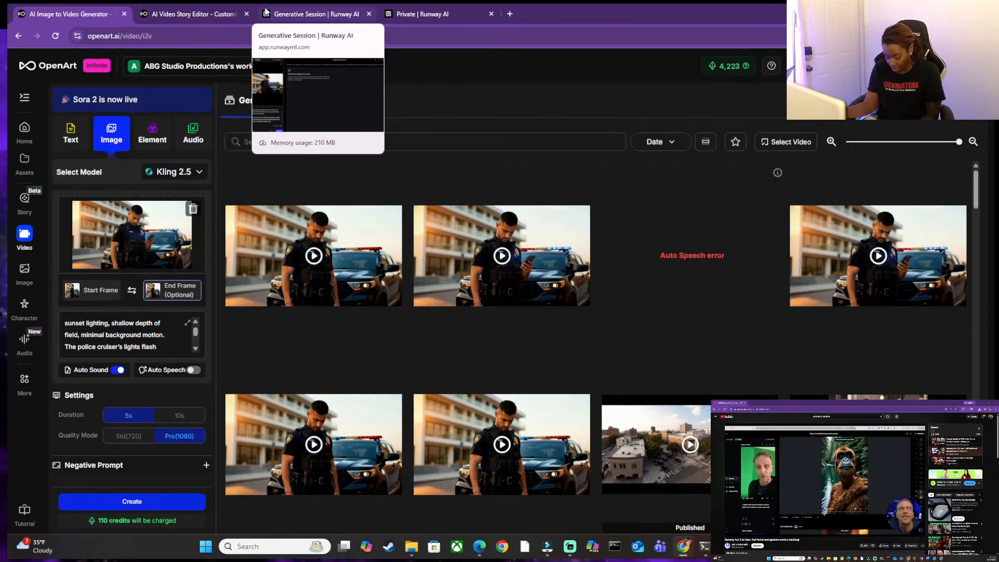
pyautogui.click(229, 12)
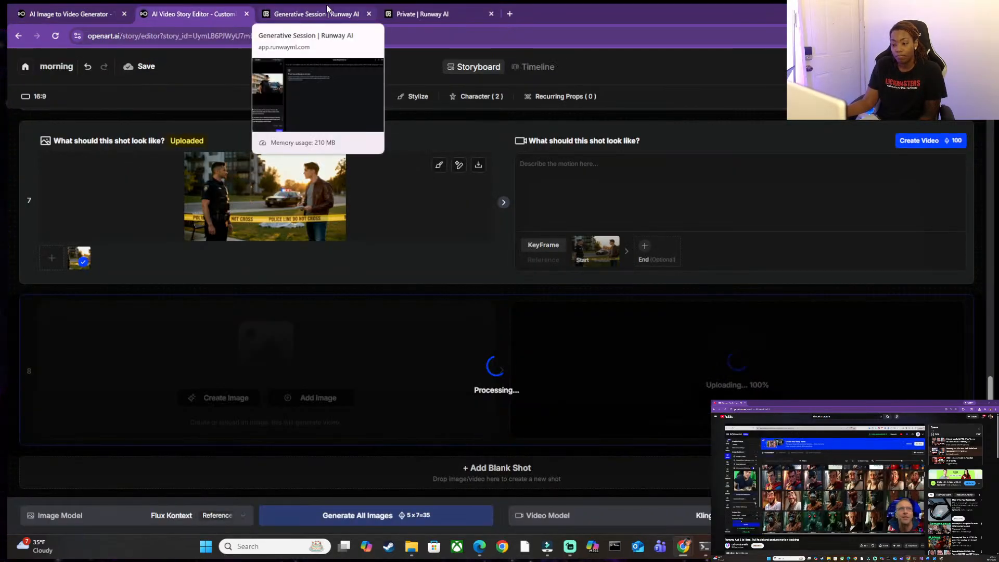
# Return to OpenArt's video tools and open the Lip-Sync Video generator.
pyautogui.click(67, 14)
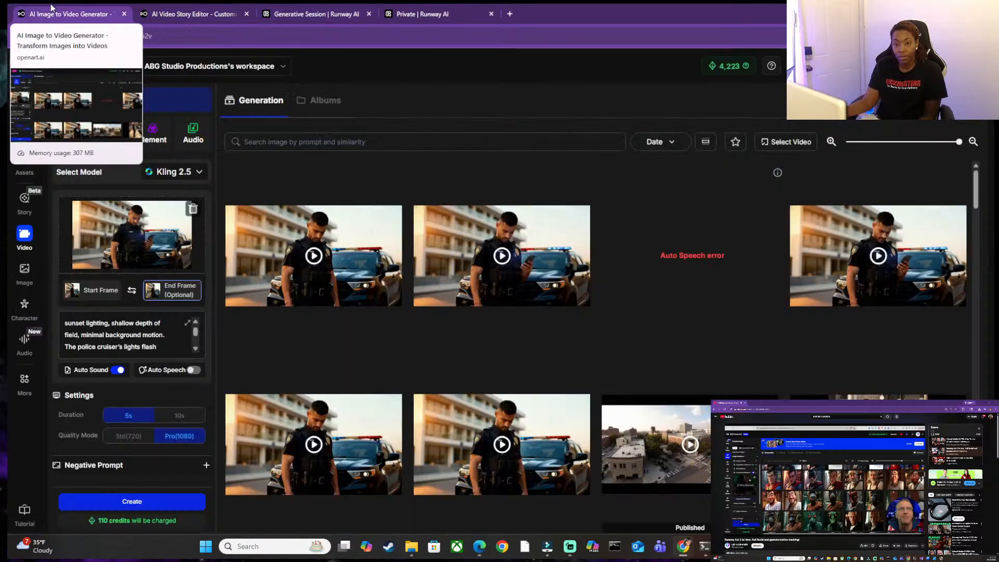
pyautogui.click(25, 234)
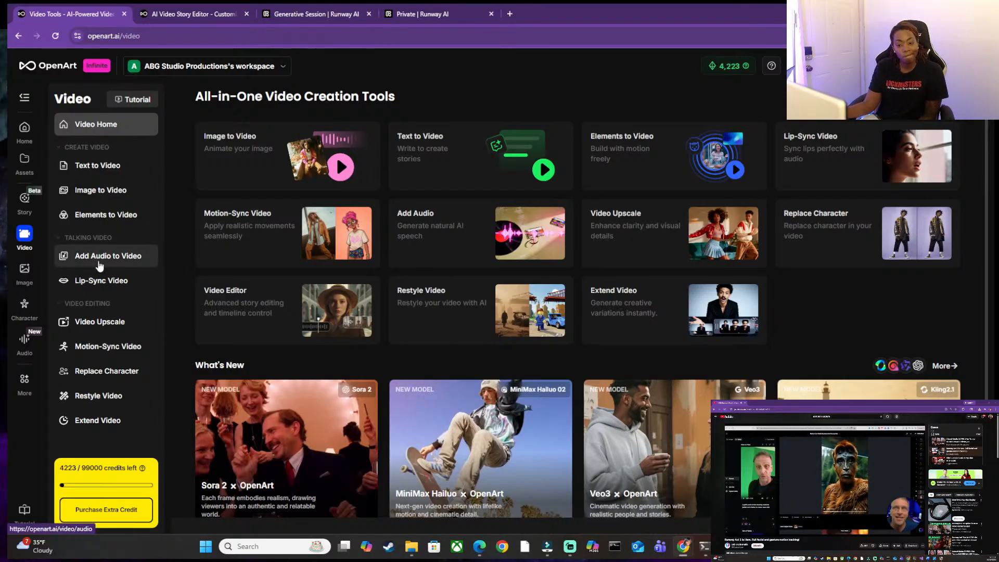
pyautogui.click(93, 282)
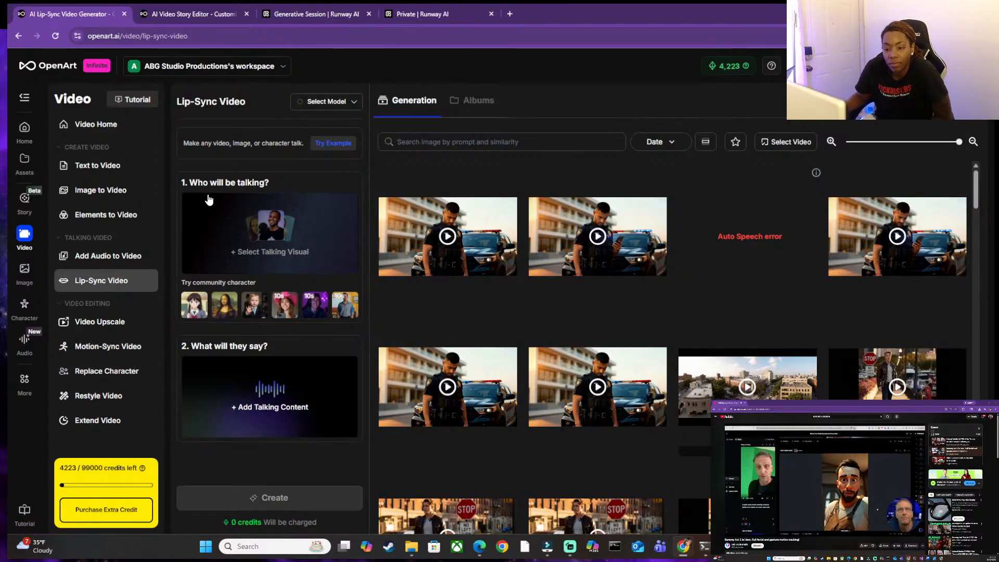
# Upload CrimeScene_Fadid_Add-More-Dialogue.mp4 as the talking visual and choose Kling as the lip-sync model.
pyautogui.moveTo(211, 200)
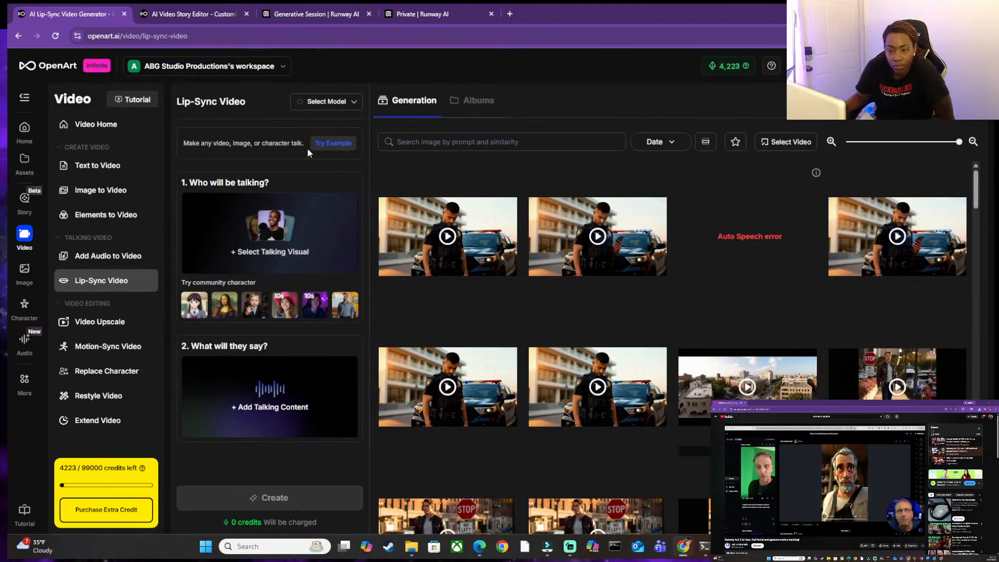
pyautogui.moveTo(243, 257)
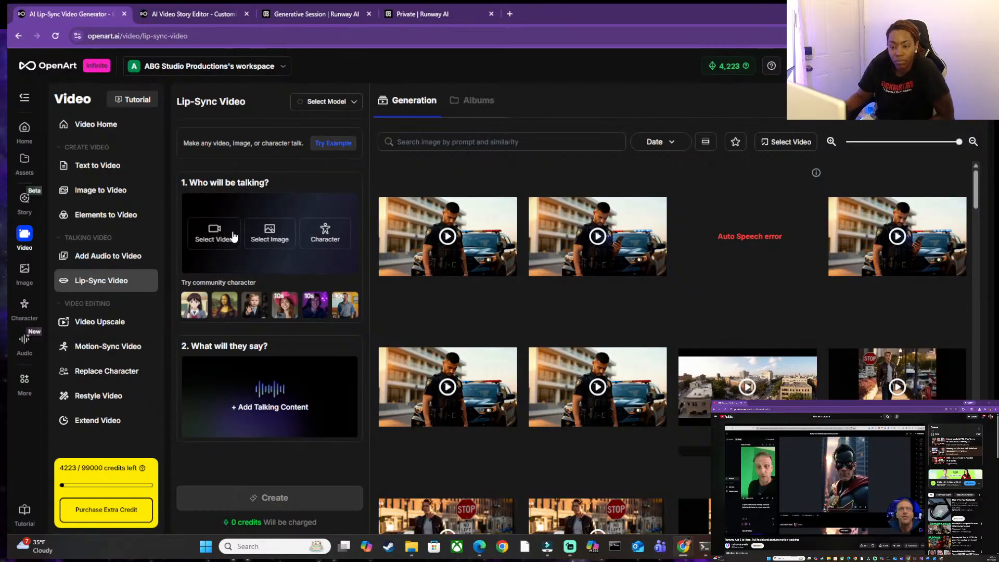
pyautogui.click(223, 235)
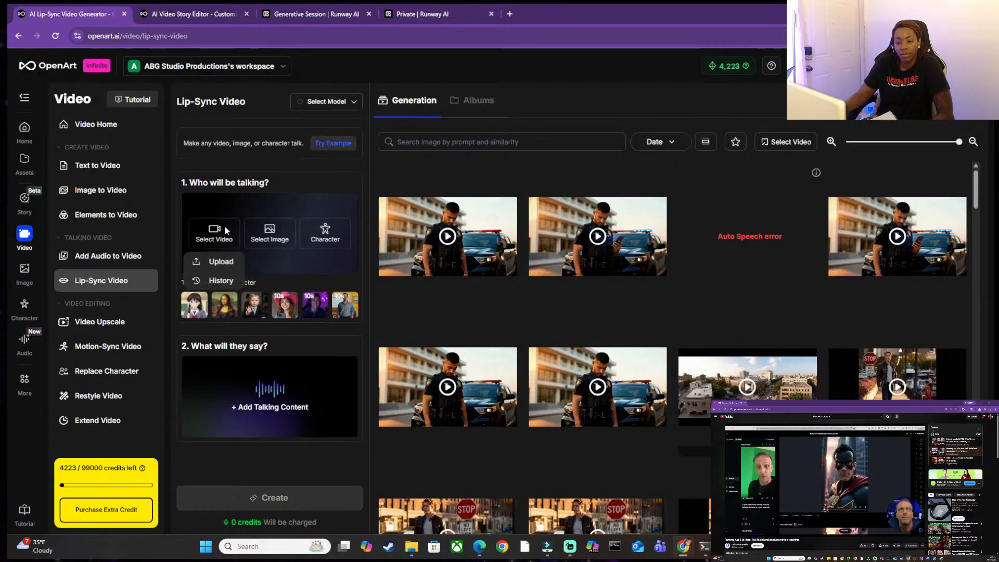
pyautogui.click(205, 255)
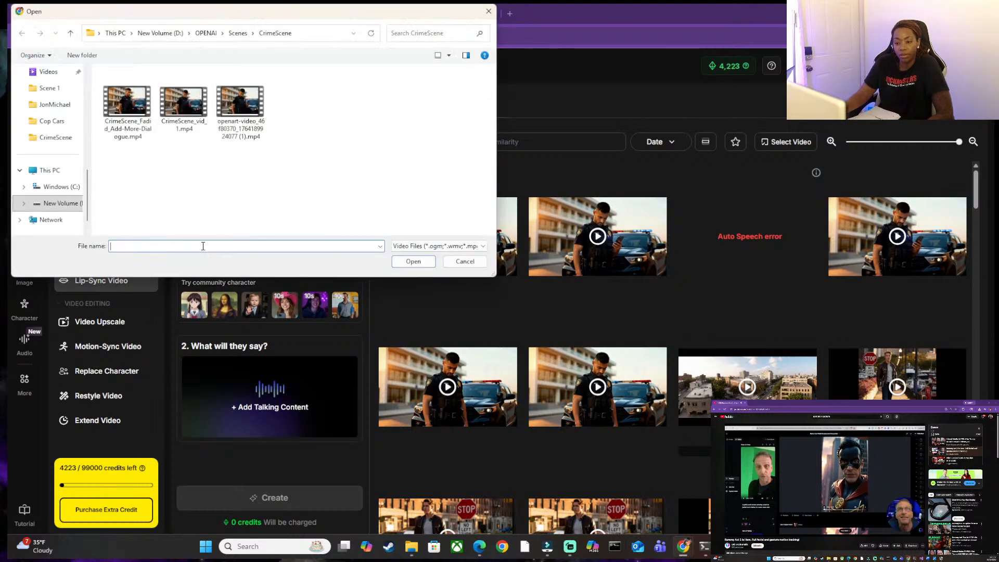
pyautogui.click(112, 119)
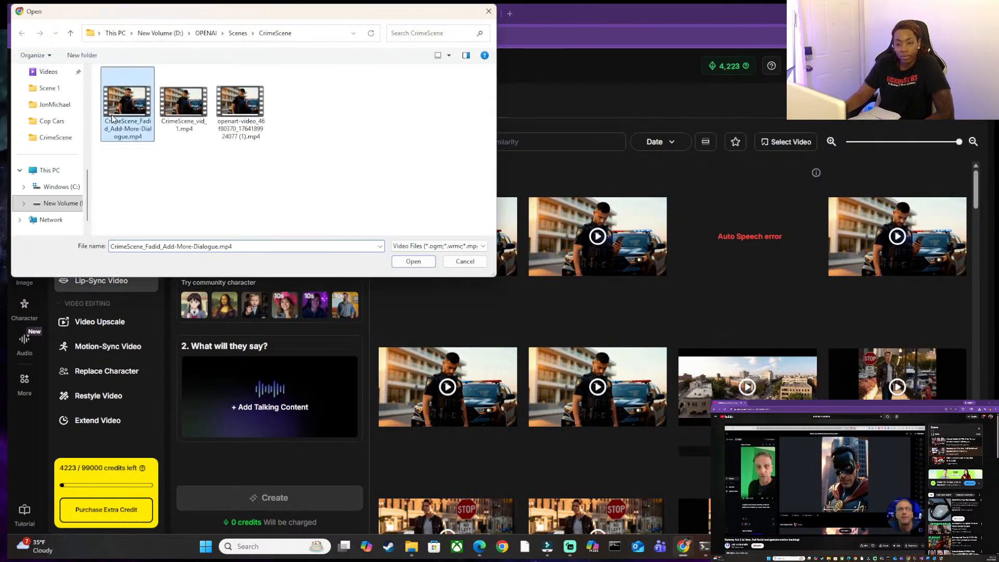
pyautogui.click(411, 262)
pyautogui.moveTo(249, 364)
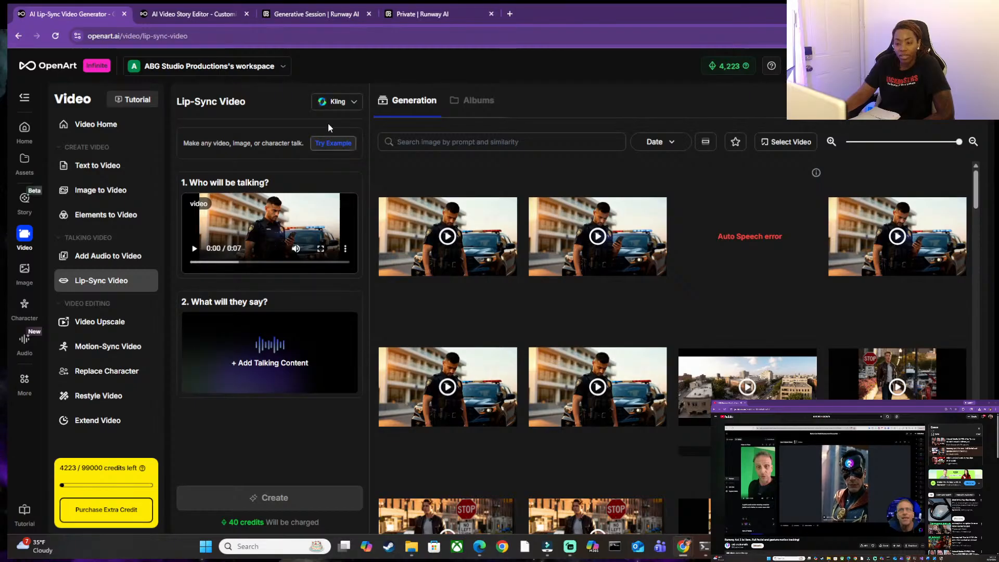
pyautogui.click(344, 102)
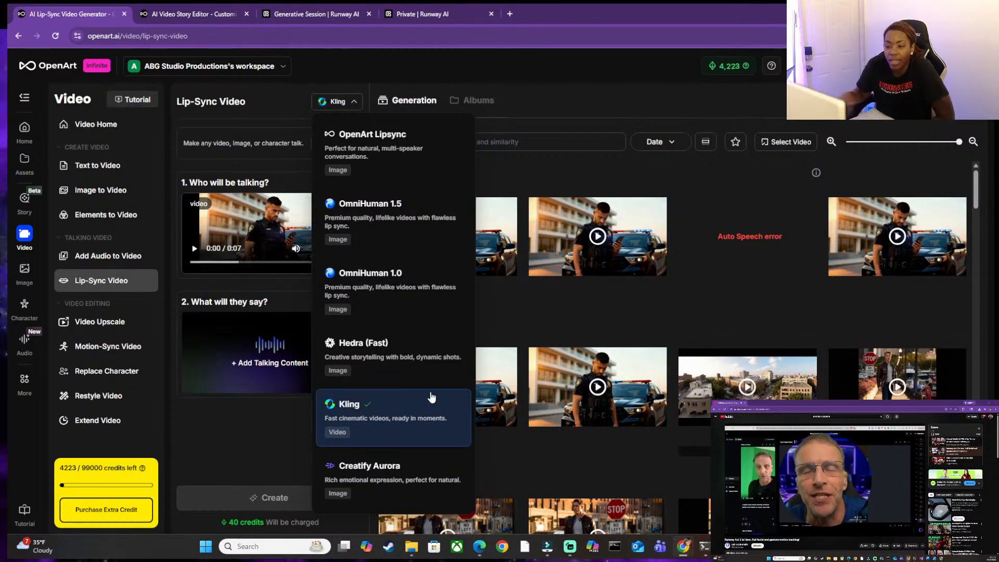
pyautogui.click(420, 413)
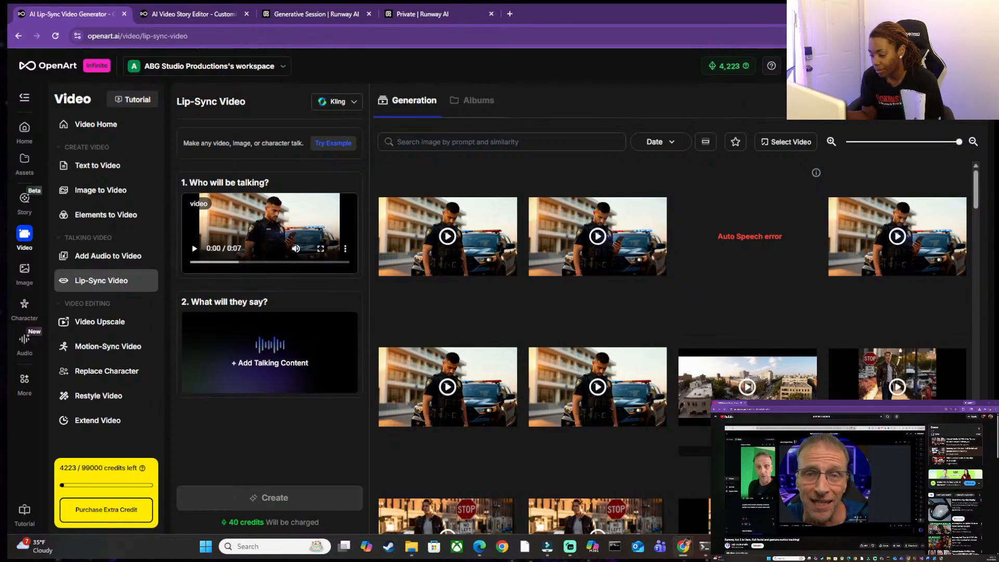
# Bring up the Word document with the scene dialogue and place its window beside the lip-sync page.
pyautogui.moveTo(750, 547)
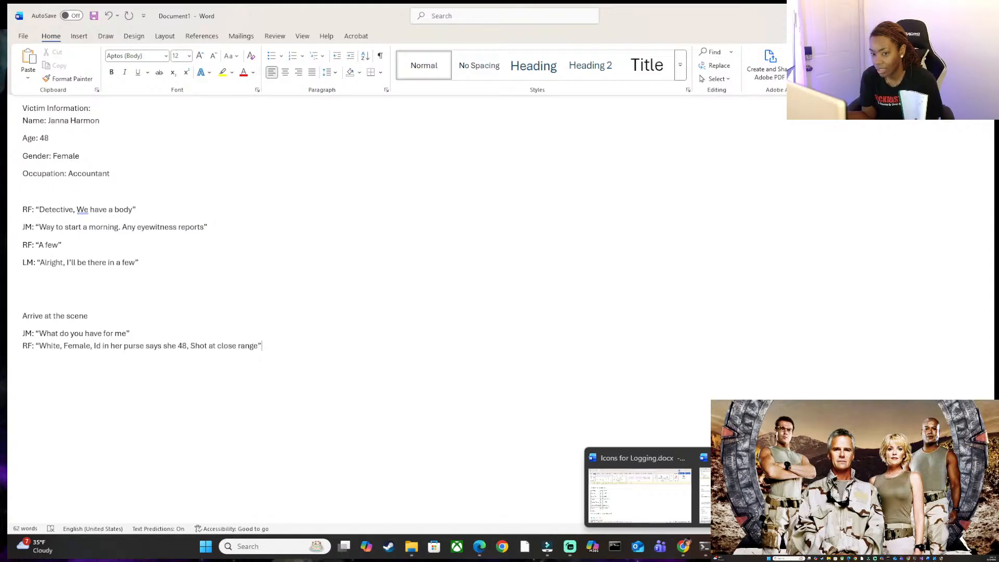
pyautogui.click(750, 494)
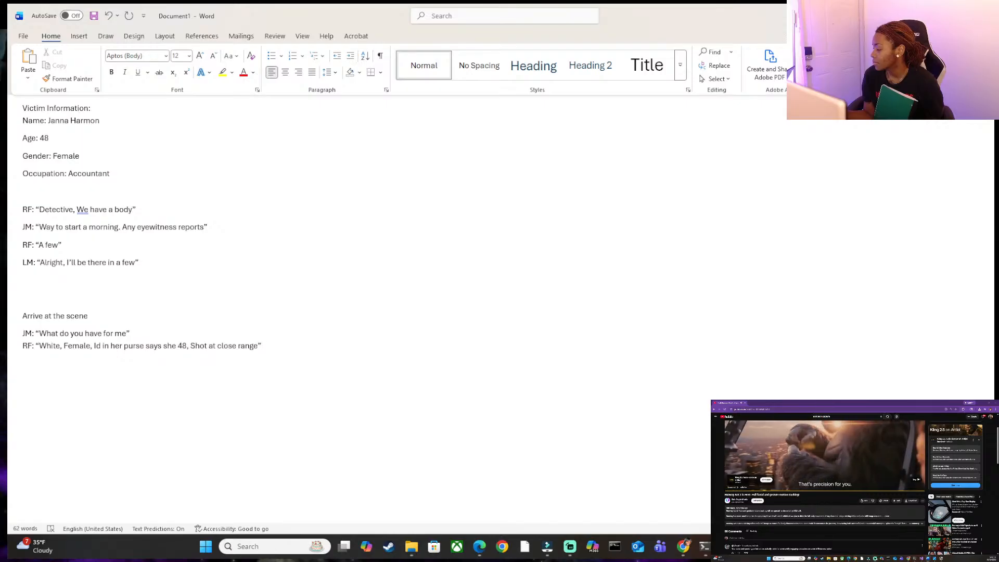
pyautogui.click(869, 559)
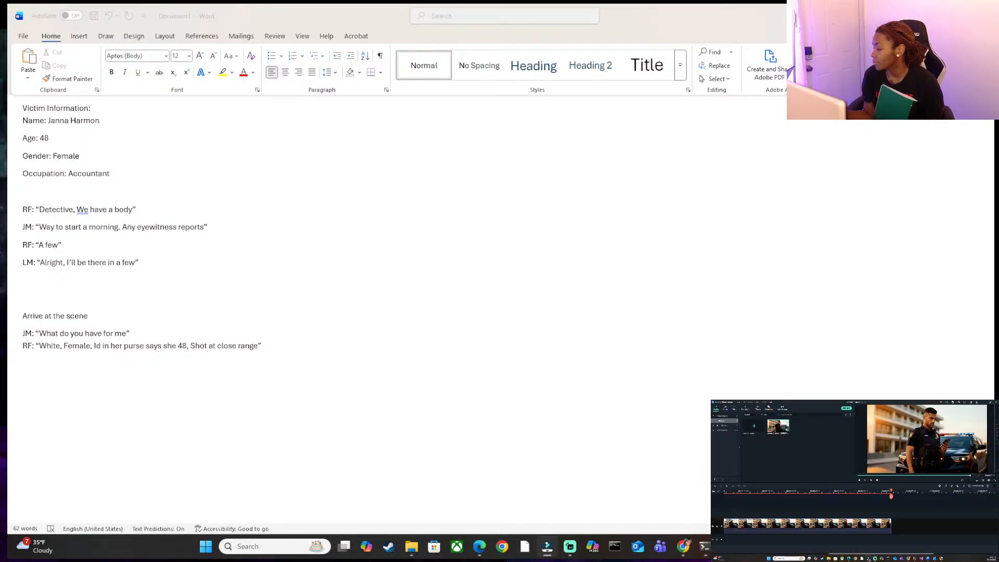
pyautogui.click(868, 559)
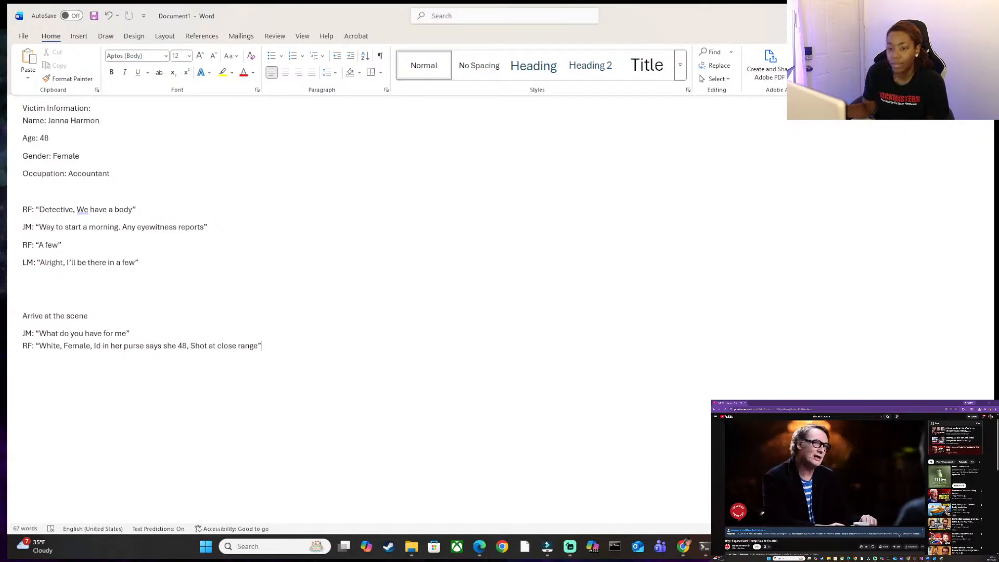
pyautogui.moveTo(779, 11); pyautogui.dragTo(815, 94)
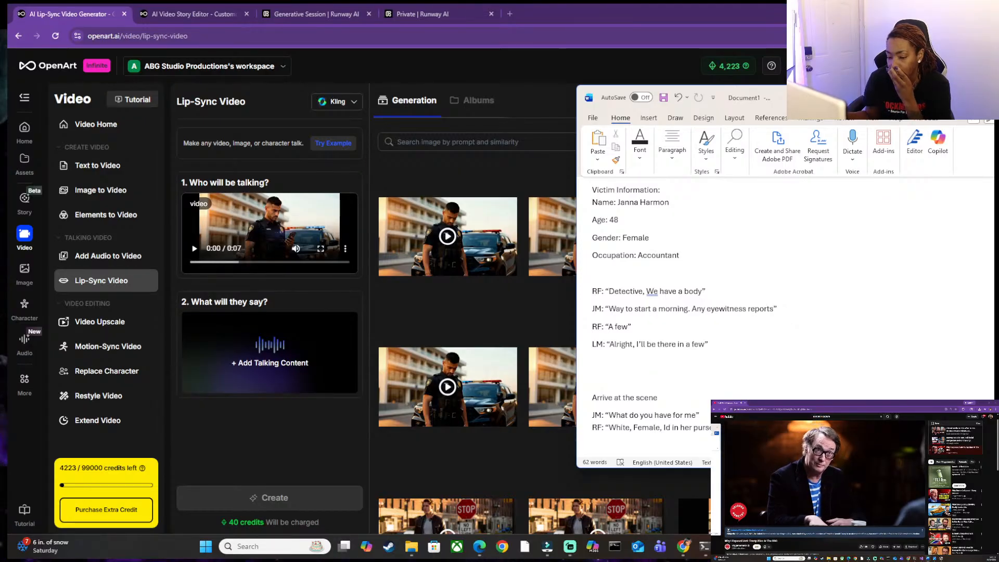
pyautogui.click(812, 459)
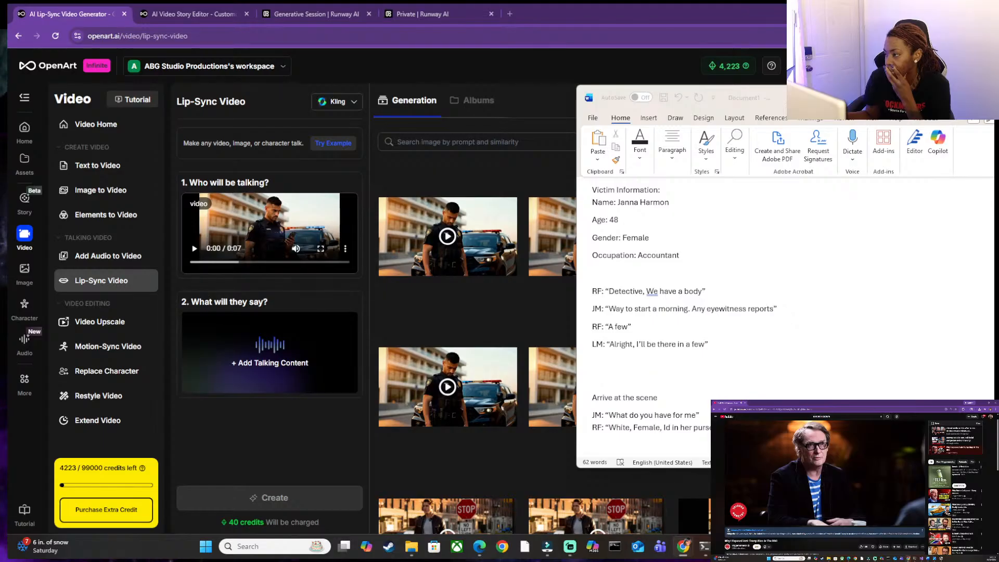
# Put the Word document away, then record a first voiceover take for the talking content and delete it.
pyautogui.click(934, 98)
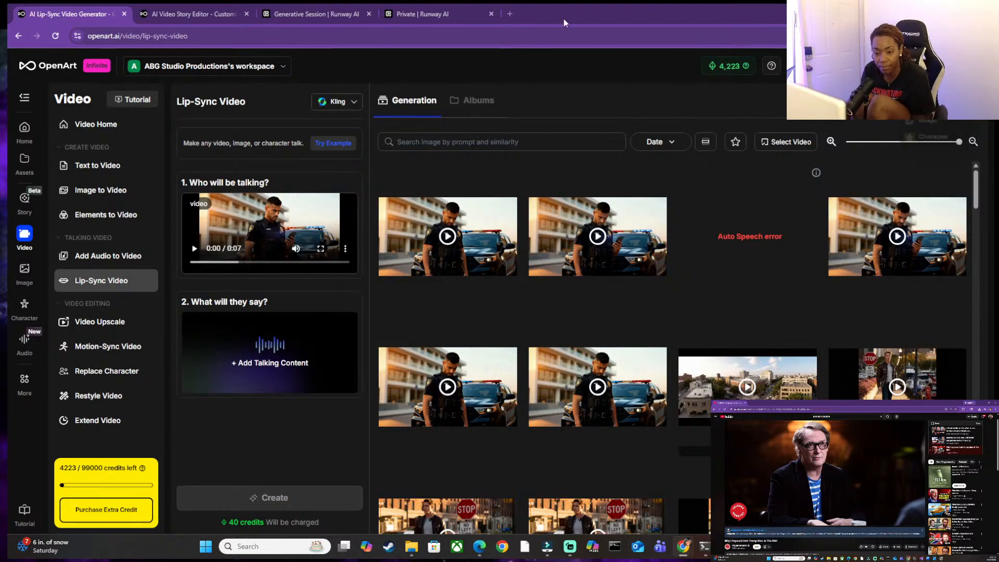
pyautogui.click(291, 353)
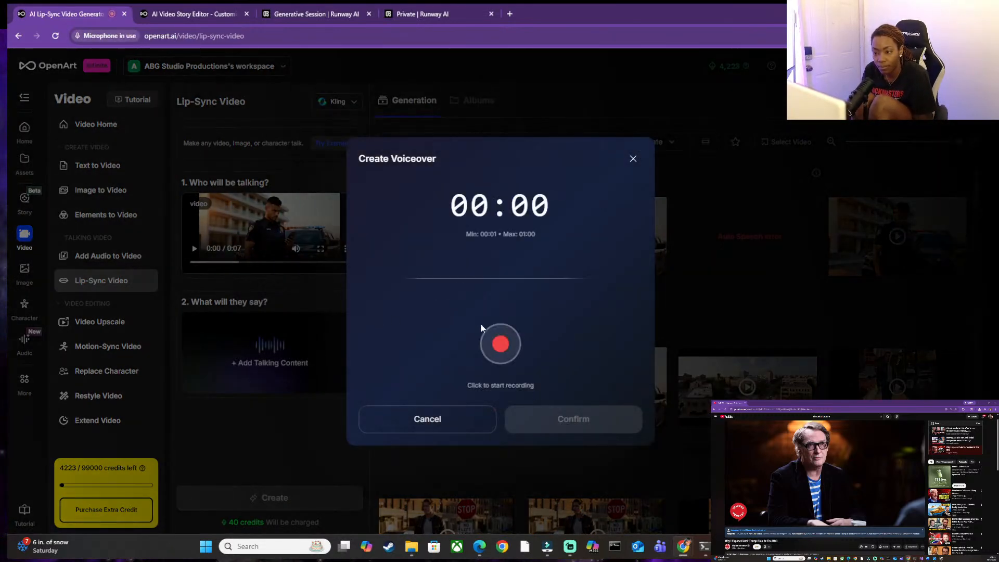
pyautogui.click(500, 344)
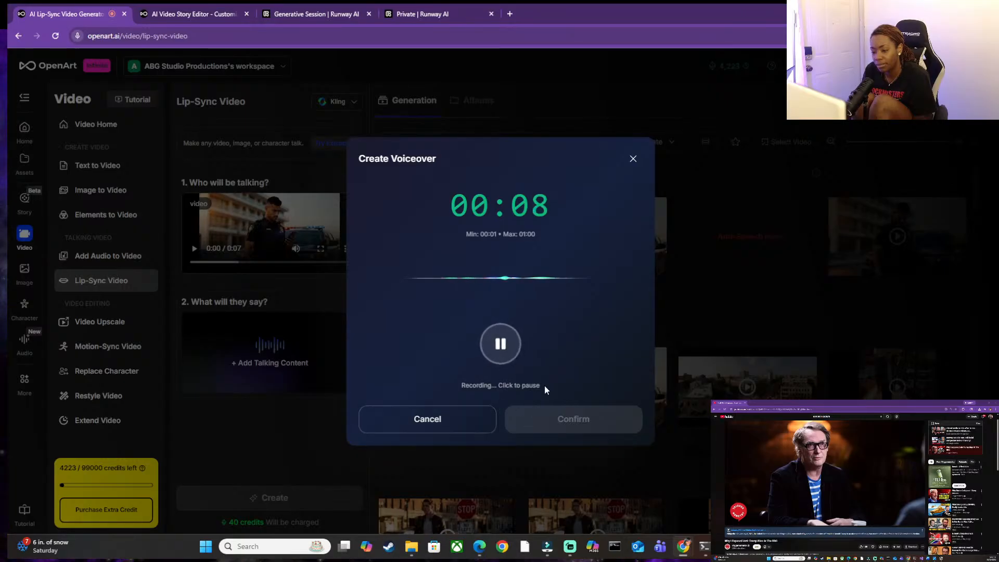
pyautogui.click(508, 360)
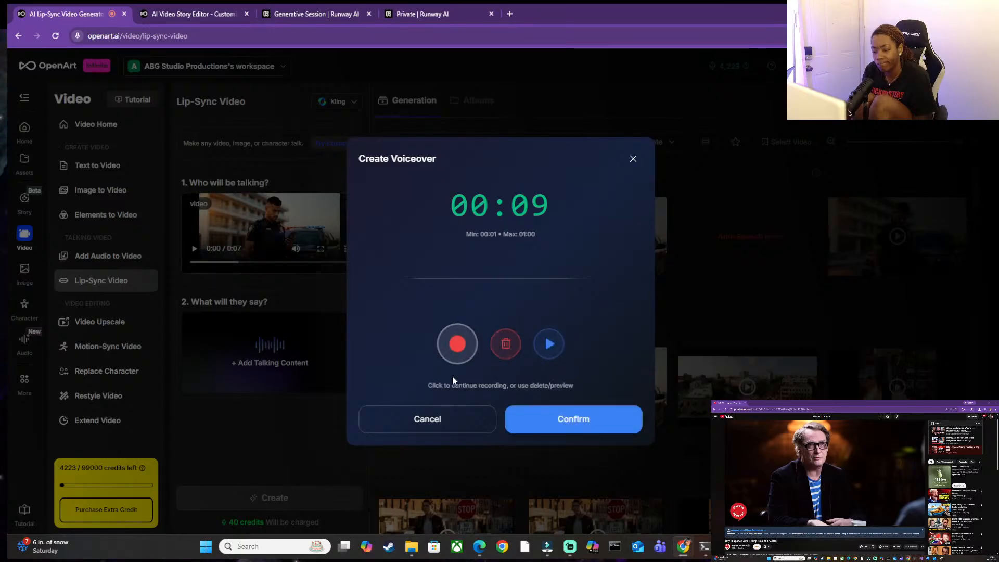
pyautogui.click(508, 351)
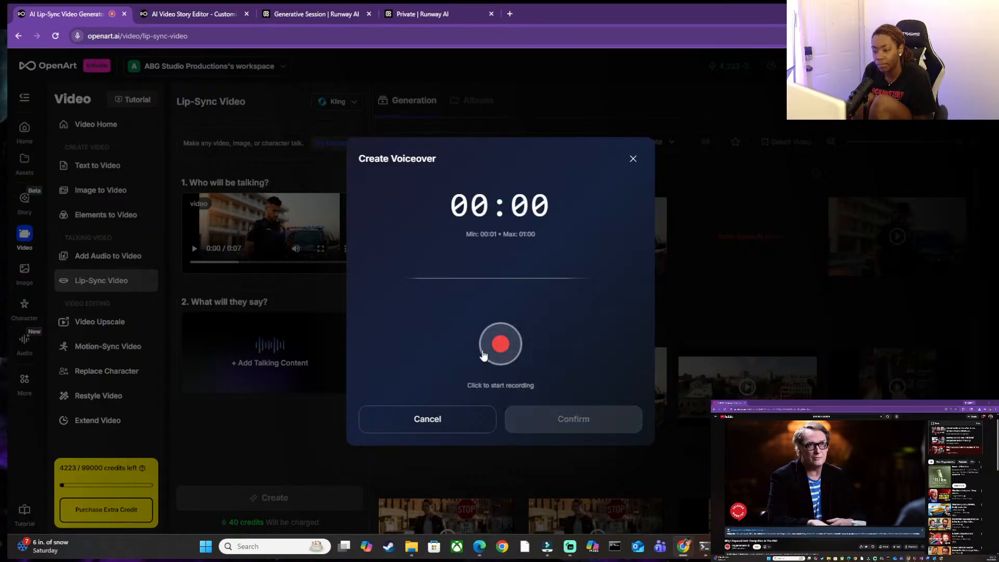
# Record a 3-second voiceover take and confirm it as the talking content.
pyautogui.click(501, 347)
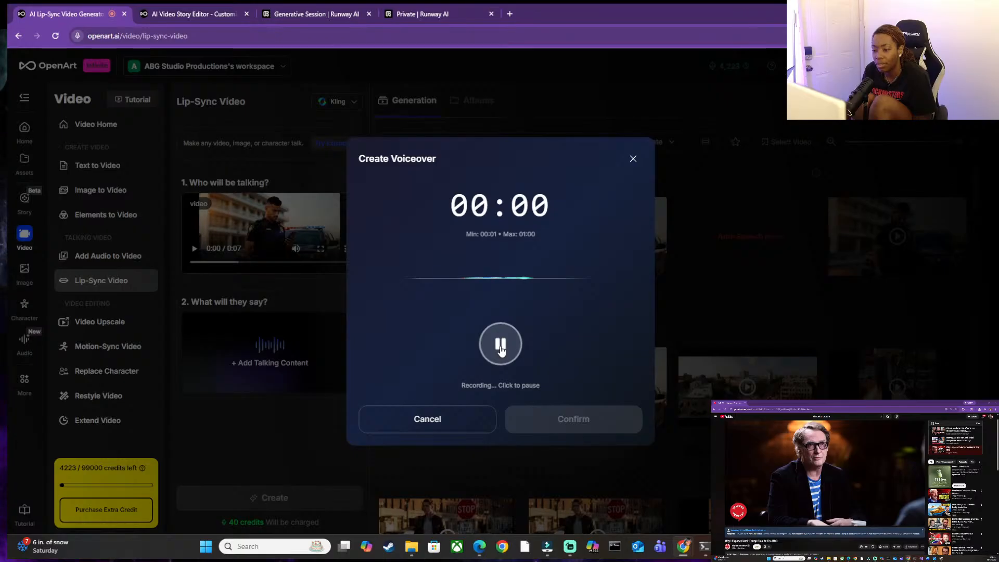
pyautogui.click(502, 349)
pyautogui.click(506, 351)
pyautogui.click(508, 354)
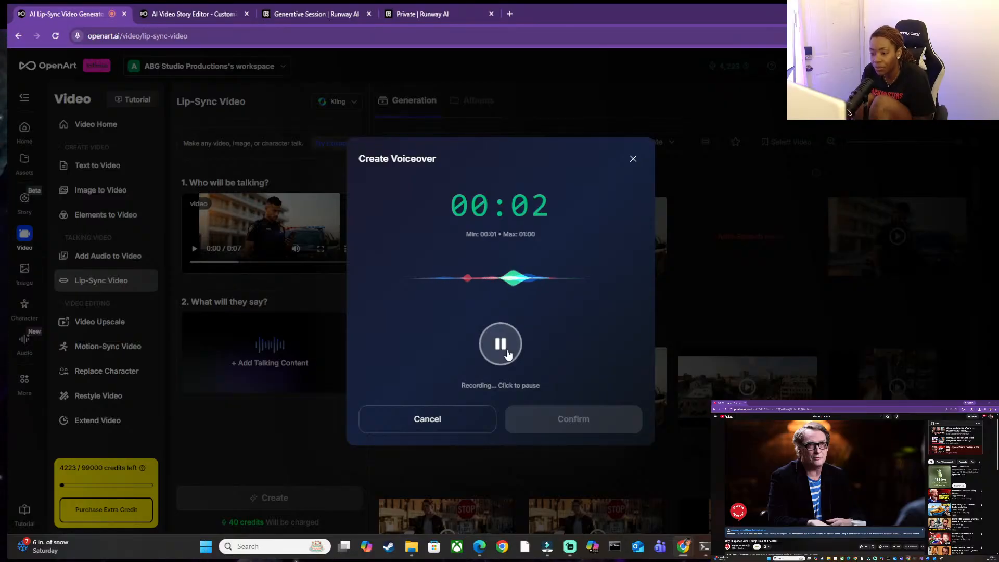
pyautogui.click(508, 353)
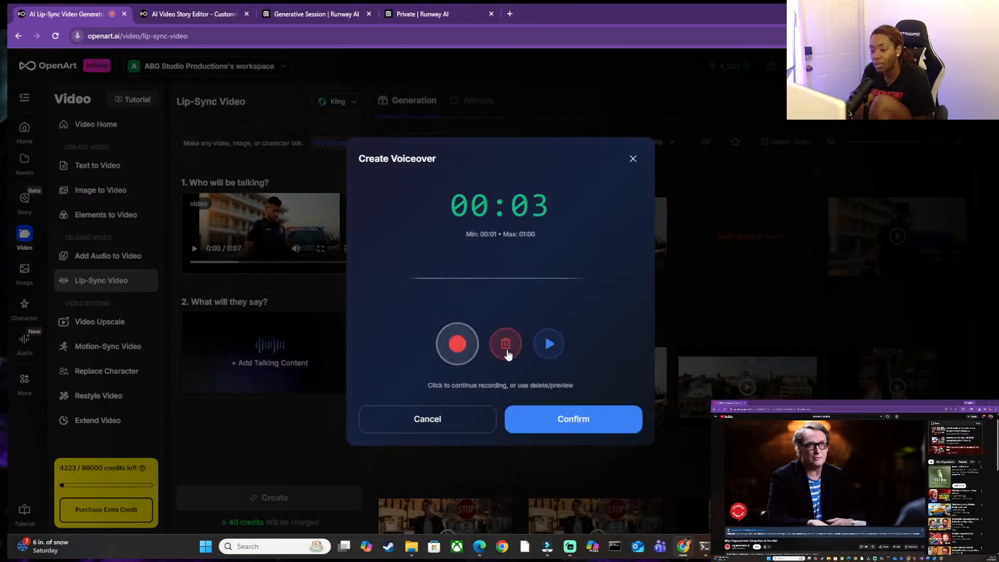
pyautogui.click(592, 426)
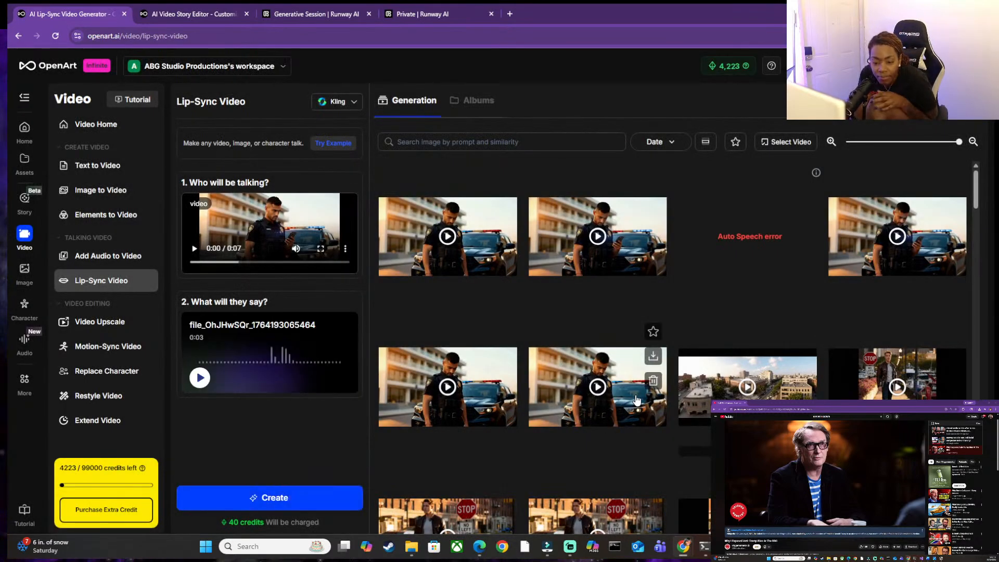
# Play back the recorded audio and remove it from the talking content.
pyautogui.click(203, 378)
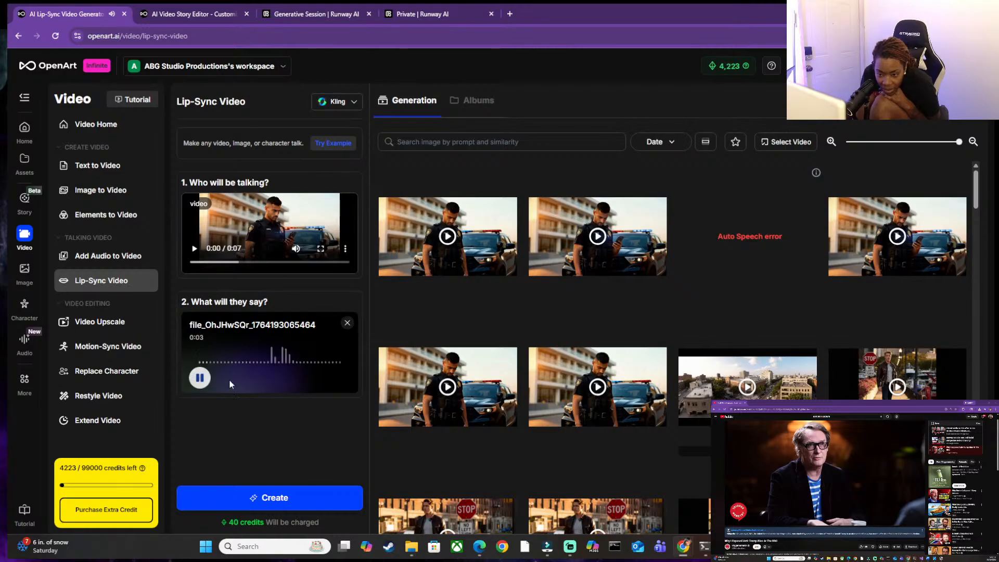
pyautogui.click(294, 504)
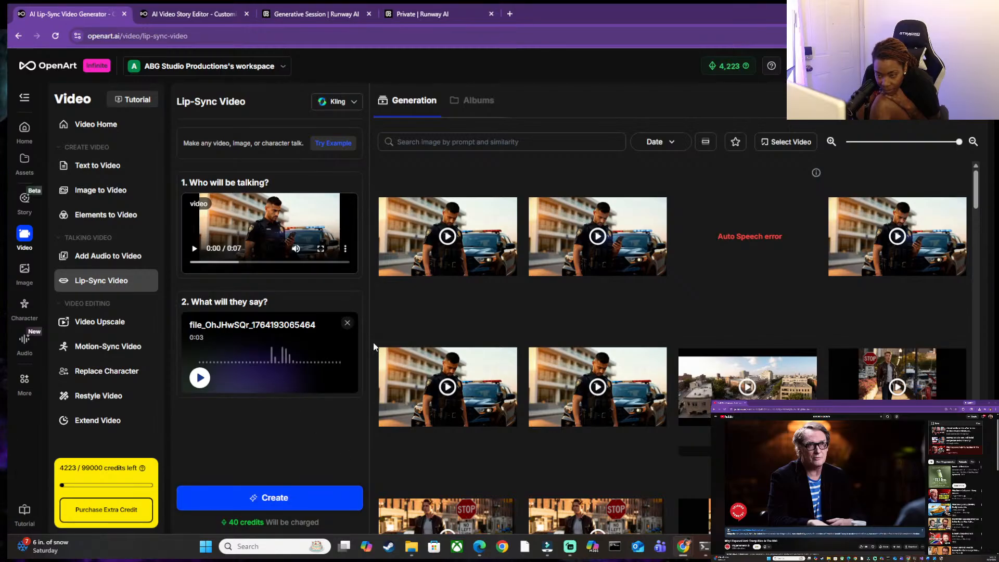
pyautogui.click(350, 322)
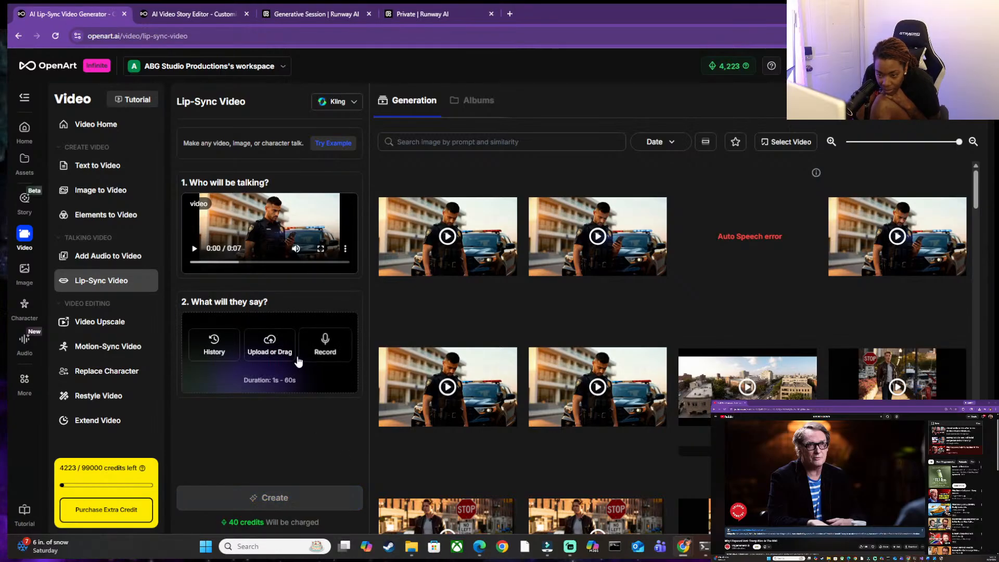
# Record a replacement voiceover of 5 seconds and confirm it as the officer's talking content.
pyautogui.click(322, 346)
pyautogui.click(504, 349)
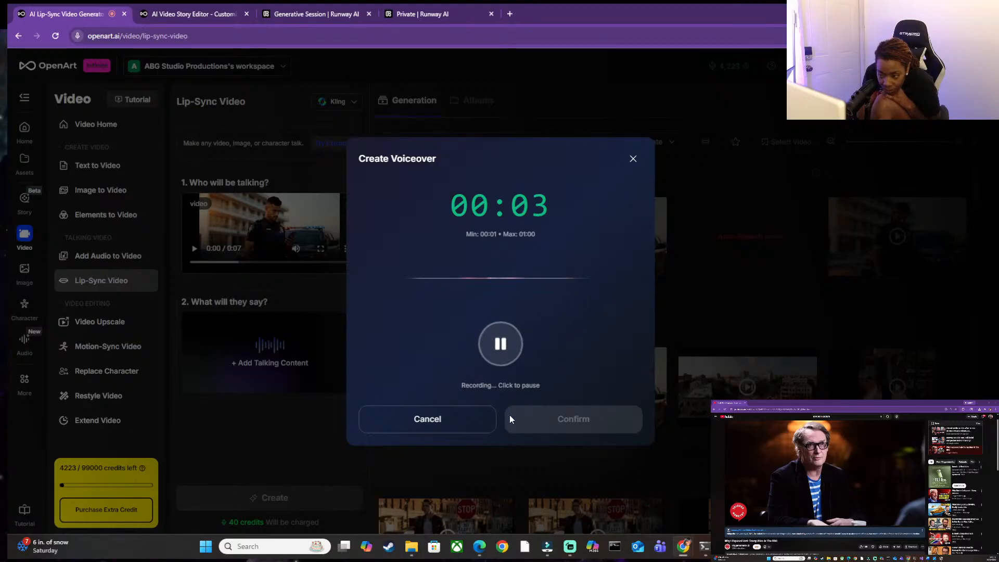
pyautogui.click(503, 354)
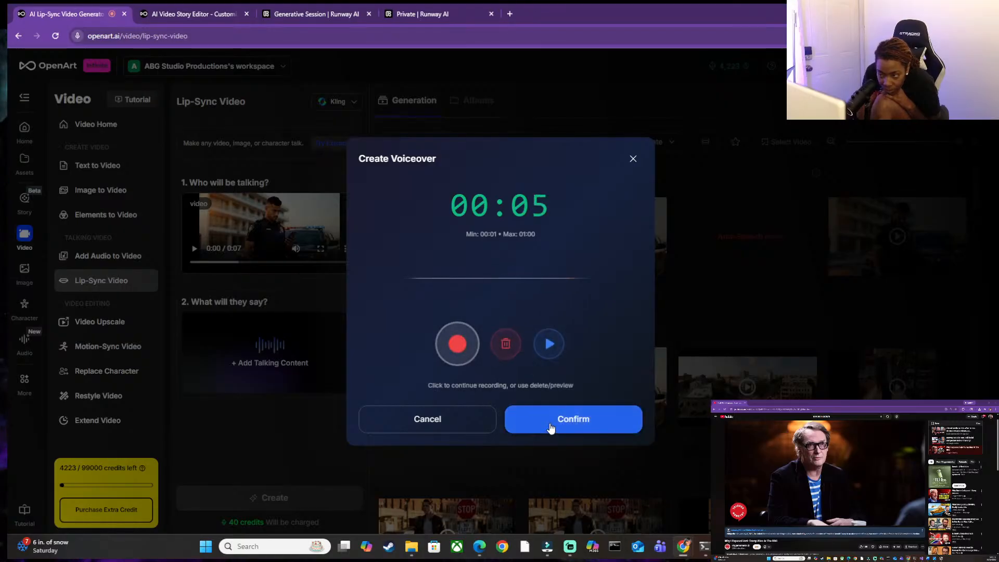
pyautogui.click(551, 423)
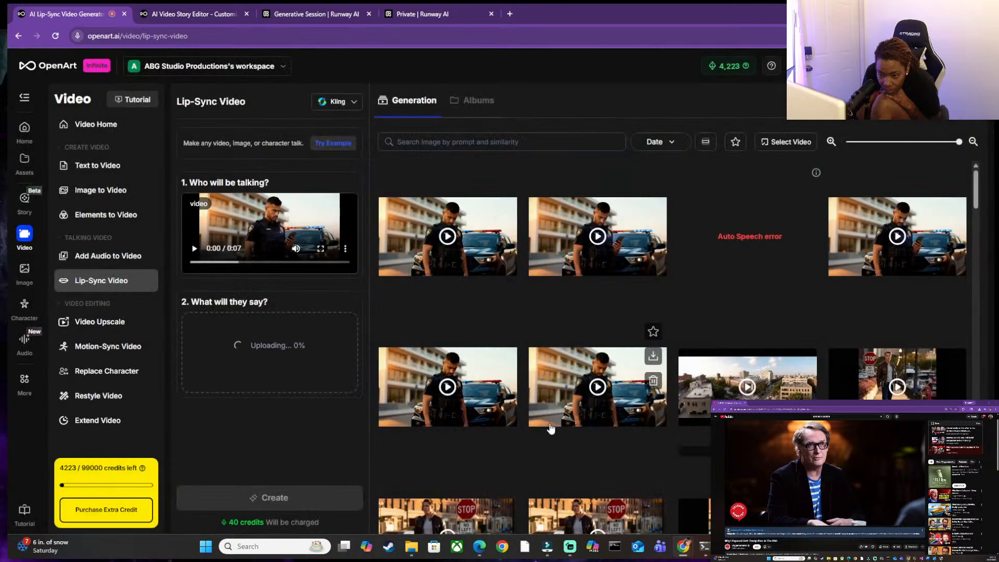
# Play back the 5-second voiceover and generate the officer's lip-sync video with Kling.
pyautogui.click(201, 378)
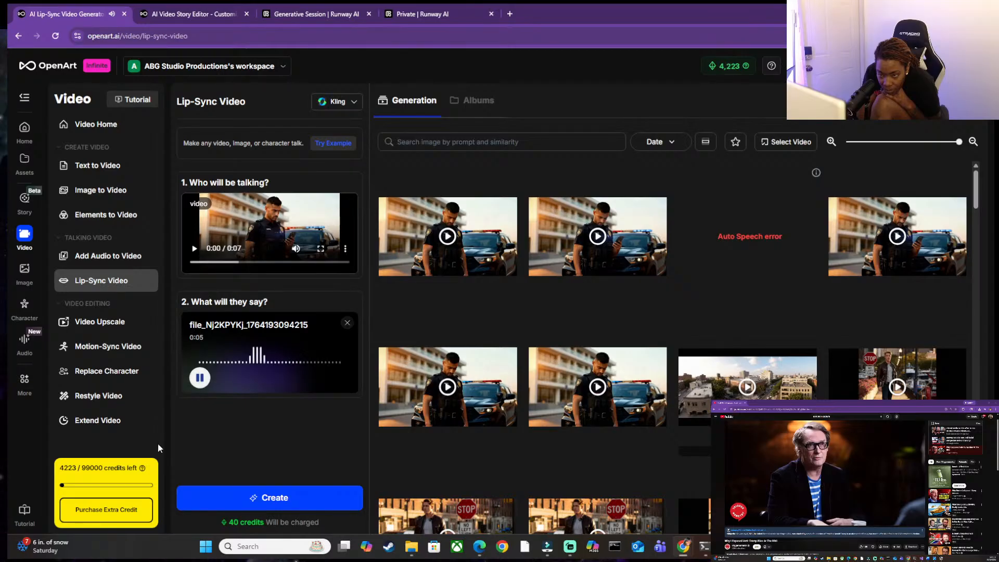
pyautogui.click(249, 498)
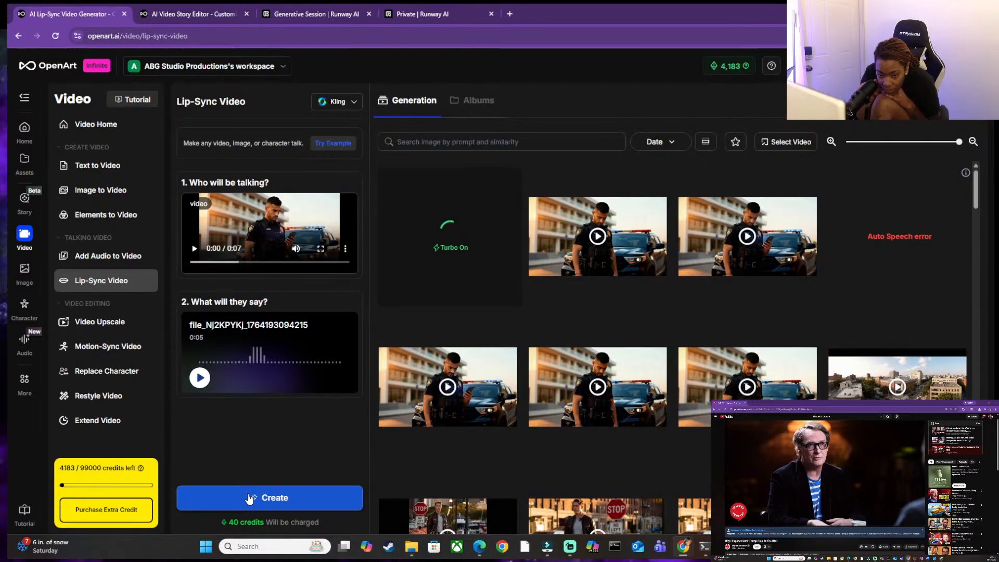
pyautogui.moveTo(924, 269)
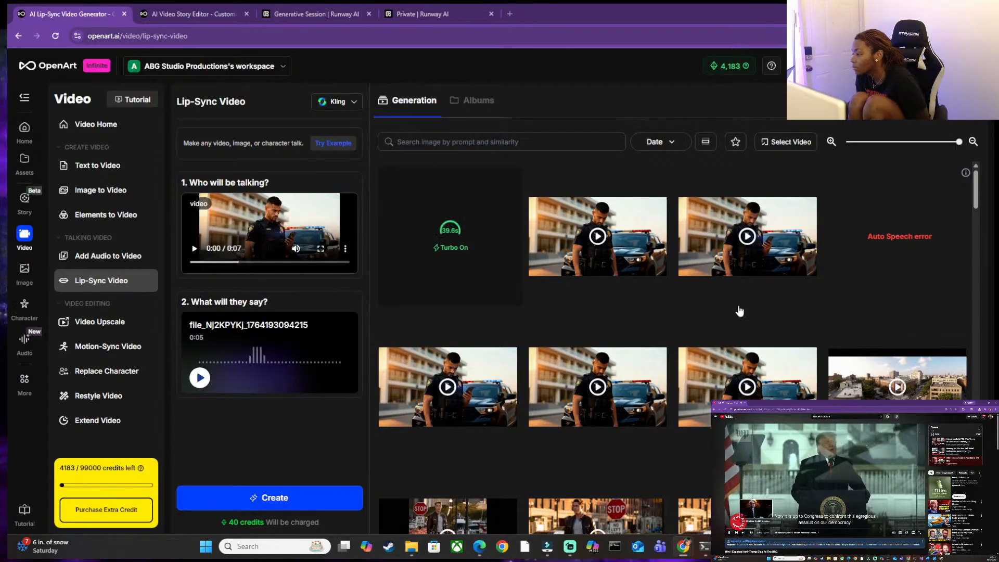
pyautogui.moveTo(533, 238)
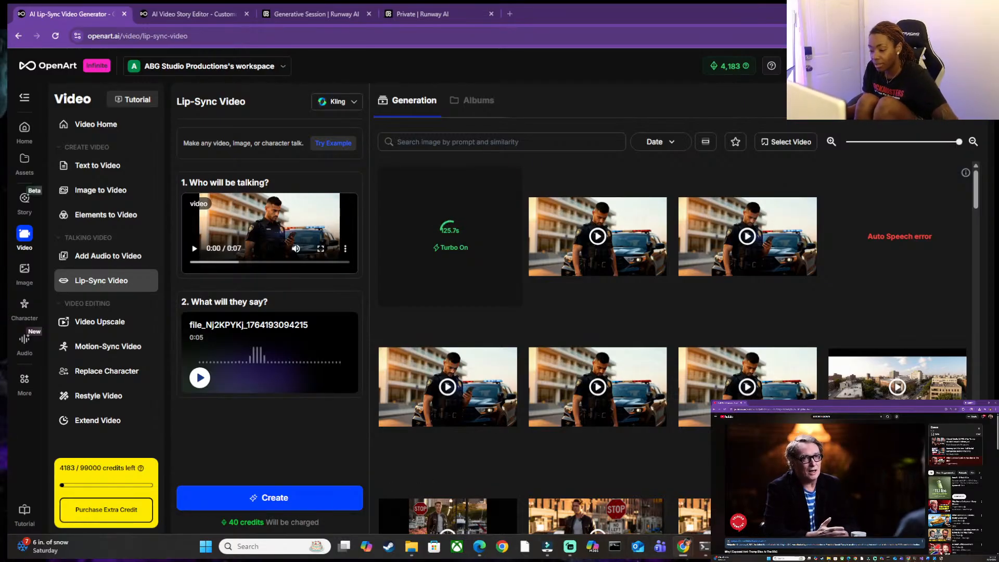
# Switch to the morning storyboard and move the uploaded officer video from shot 8 to the first shot.
pyautogui.click(772, 546)
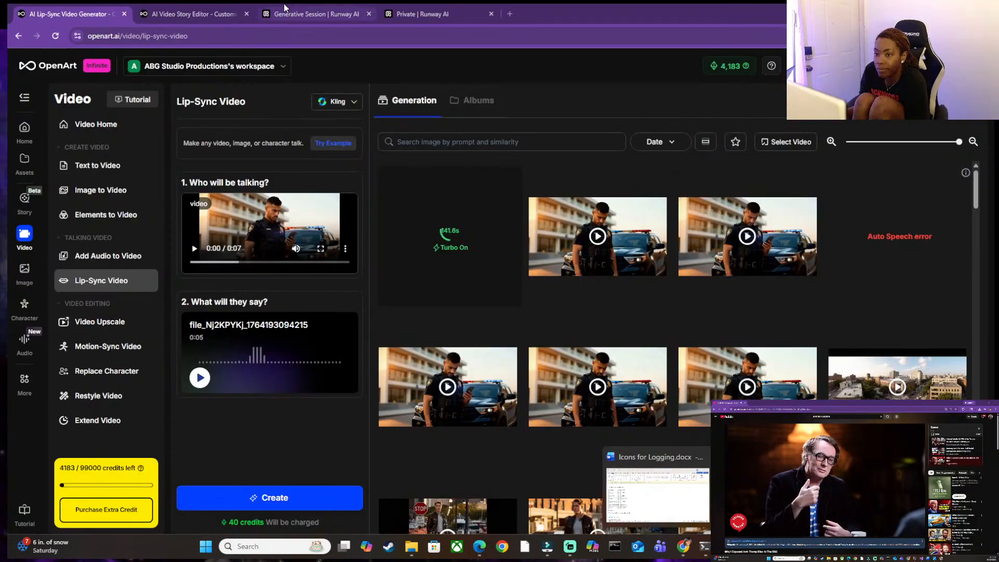
pyautogui.click(174, 13)
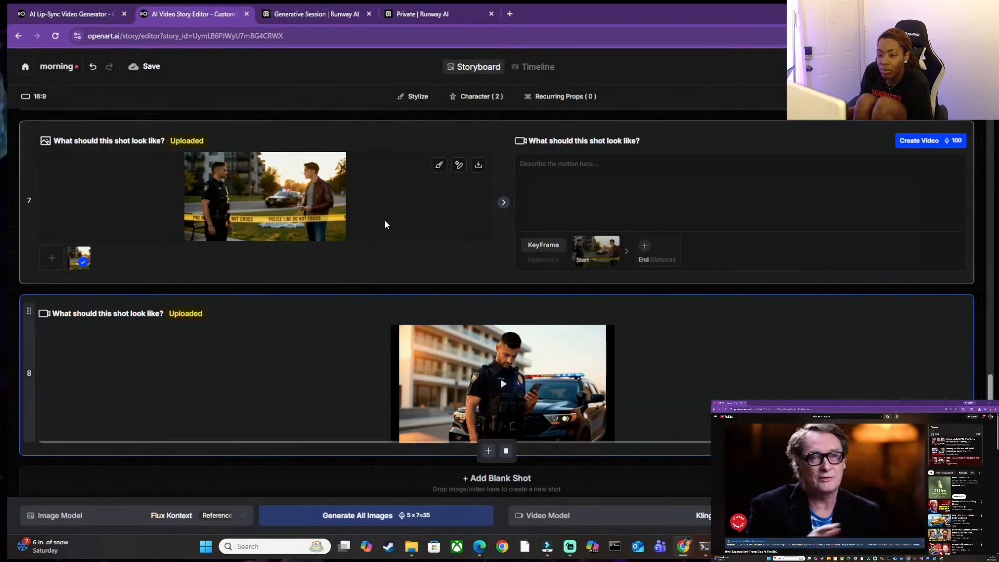
pyautogui.scroll(8, 735, 396)
pyautogui.scroll(-6, 697, 351)
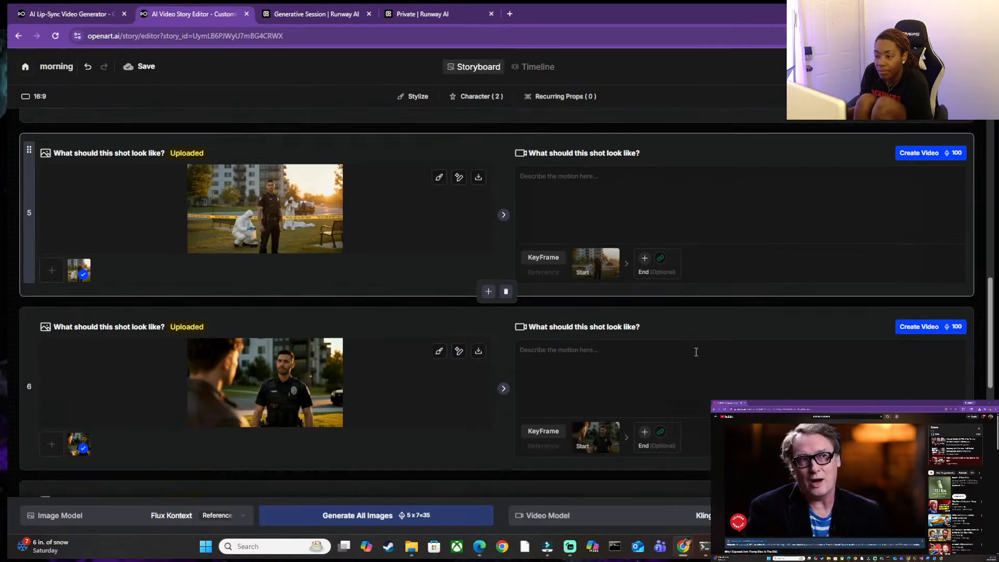
pyautogui.scroll(-2, 695, 353)
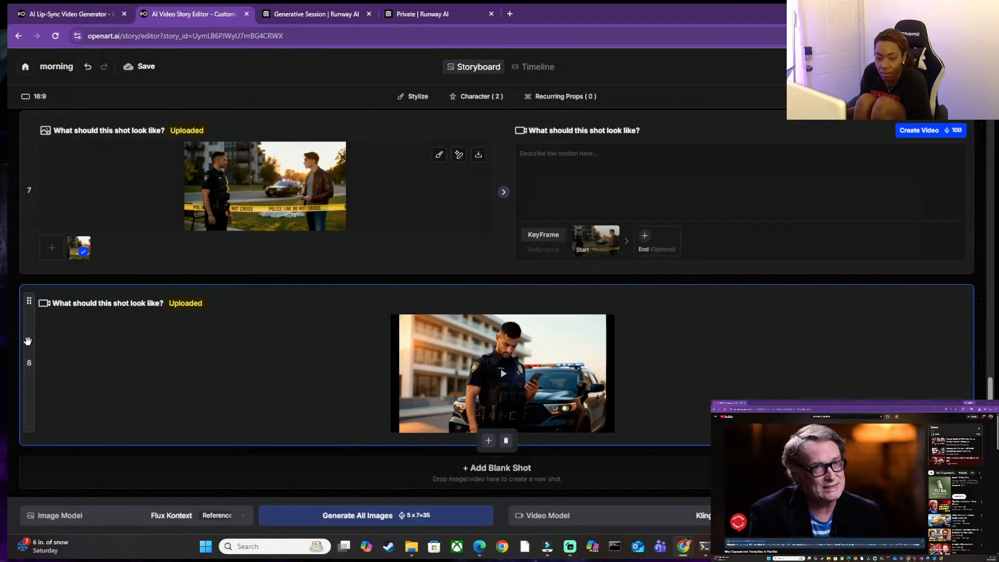
pyautogui.moveTo(29, 346); pyautogui.dragTo(44, 26)
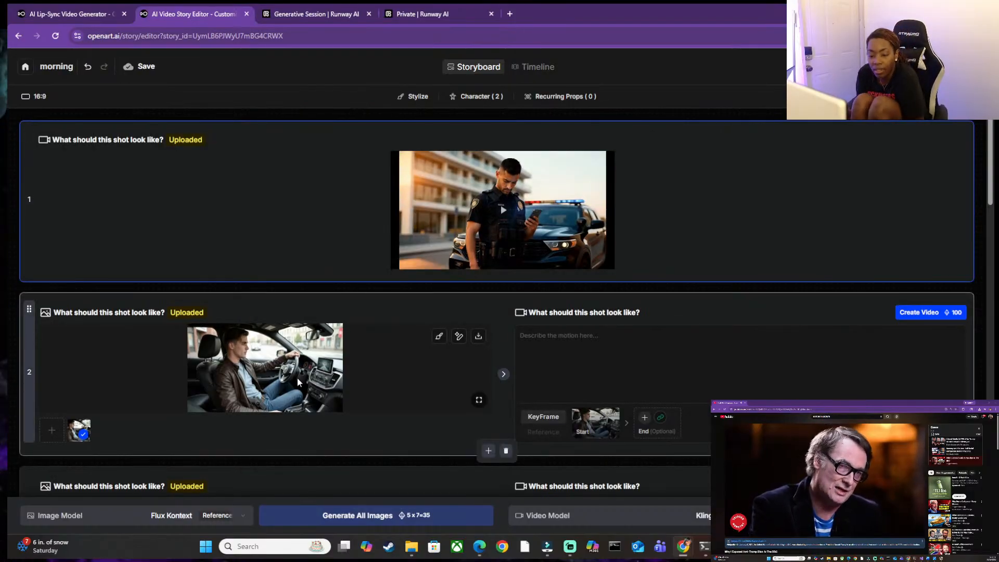
# Check the lip-sync generation's progress, then return to the storyboard and activate shot 2's motion description.
pyautogui.click(45, 13)
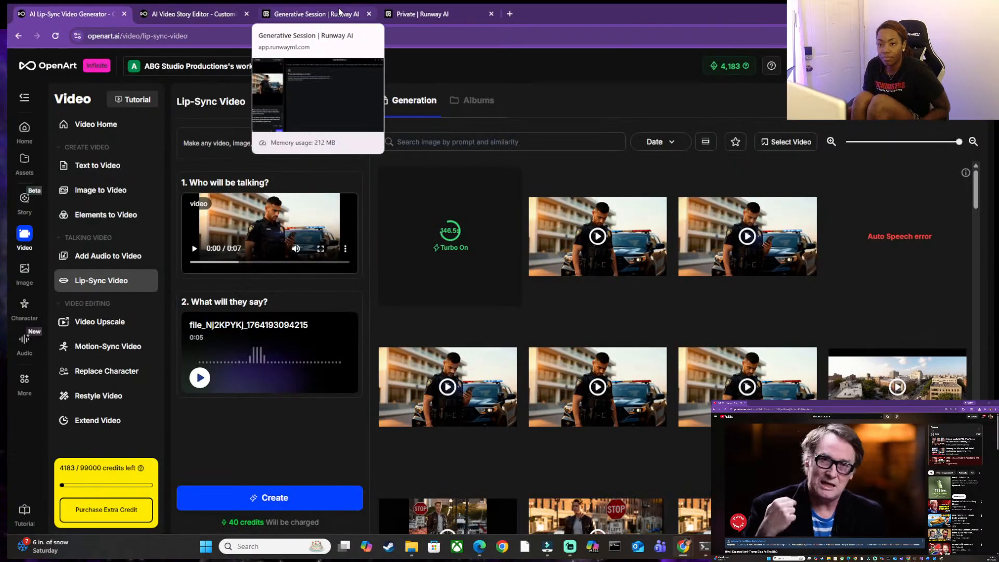
pyautogui.click(232, 18)
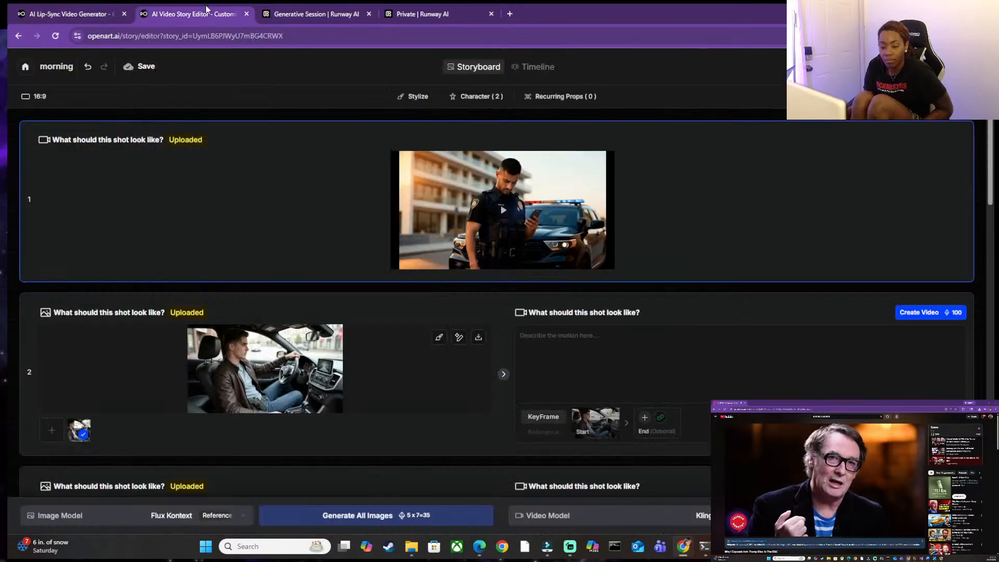
pyautogui.click(599, 354)
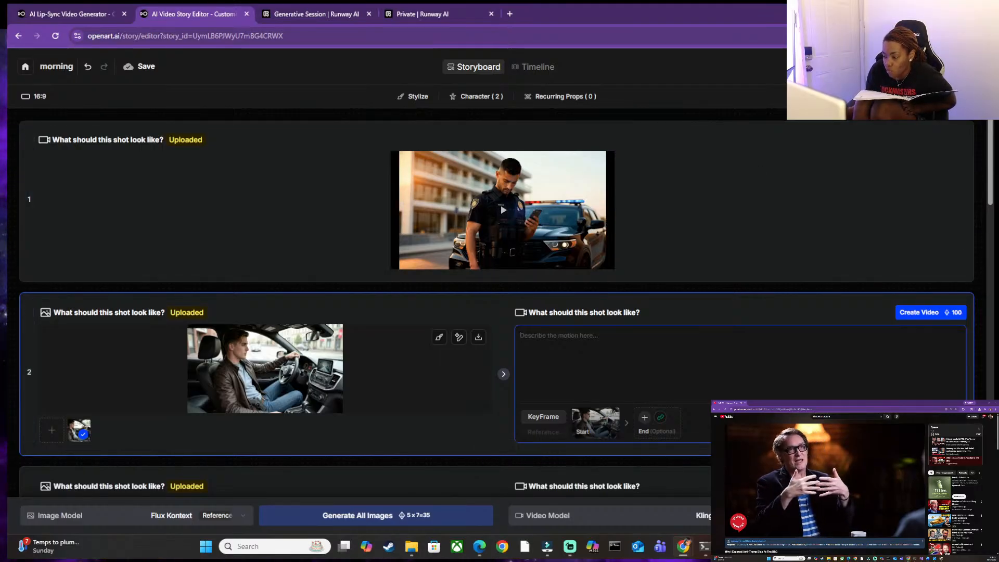
# Switch to YouTube template.docx in Word and select the officer's lip-sync prompt, from its opening cinematic description through the performance notes and atmosphere text.
pyautogui.moveTo(774, 546)
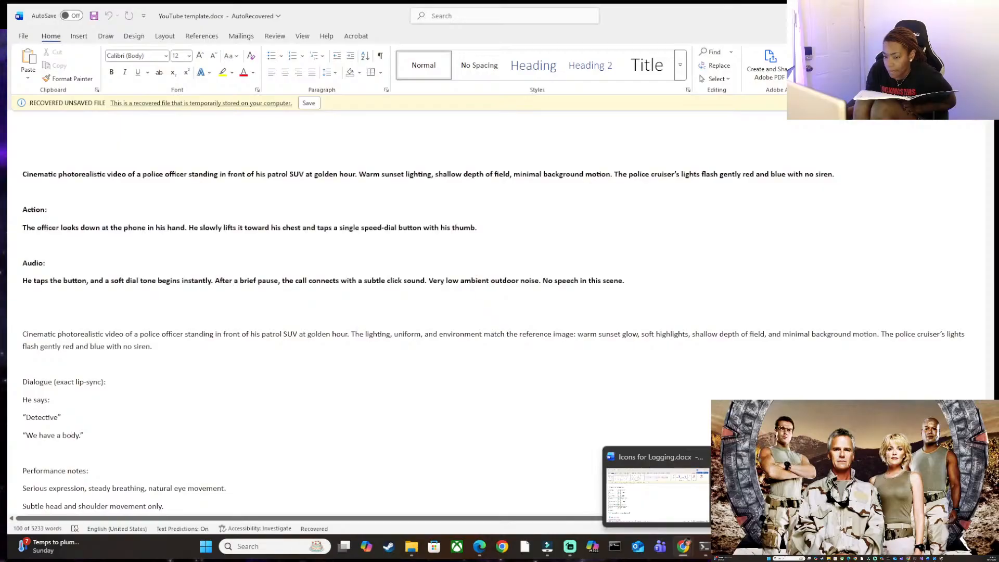
pyautogui.click(773, 495)
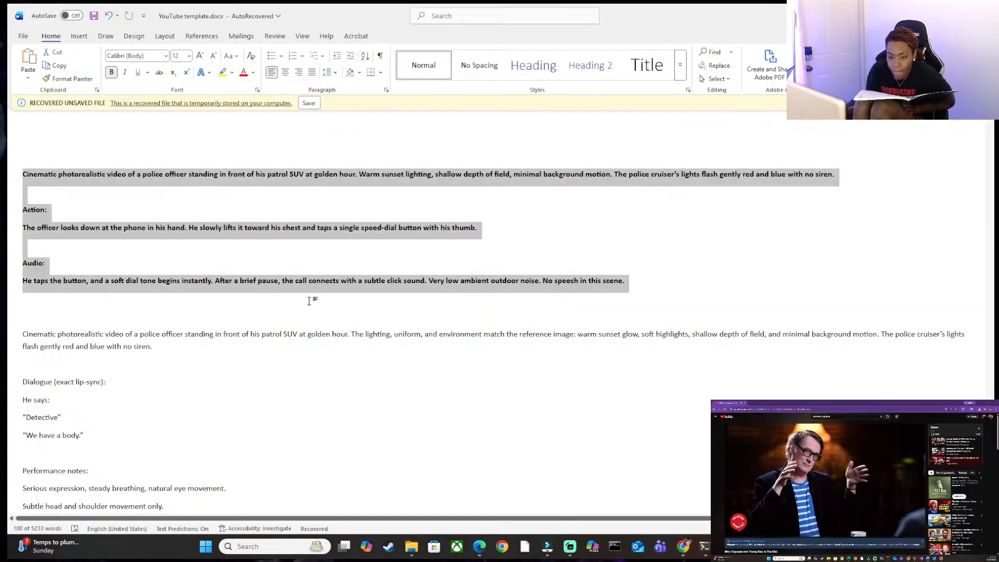
pyautogui.click(311, 388)
pyautogui.scroll(-5, 311, 388)
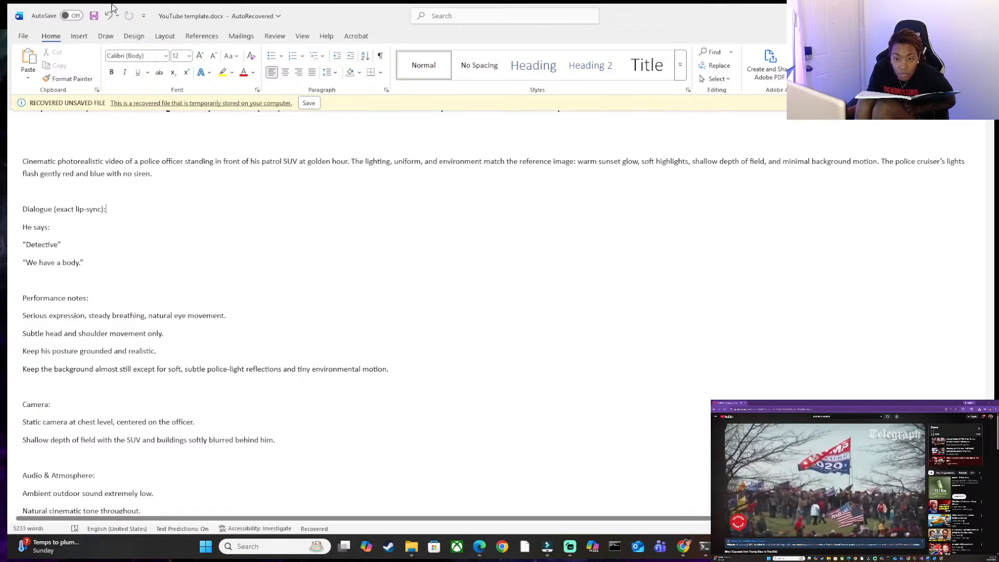
pyautogui.scroll(-4, 95, 422)
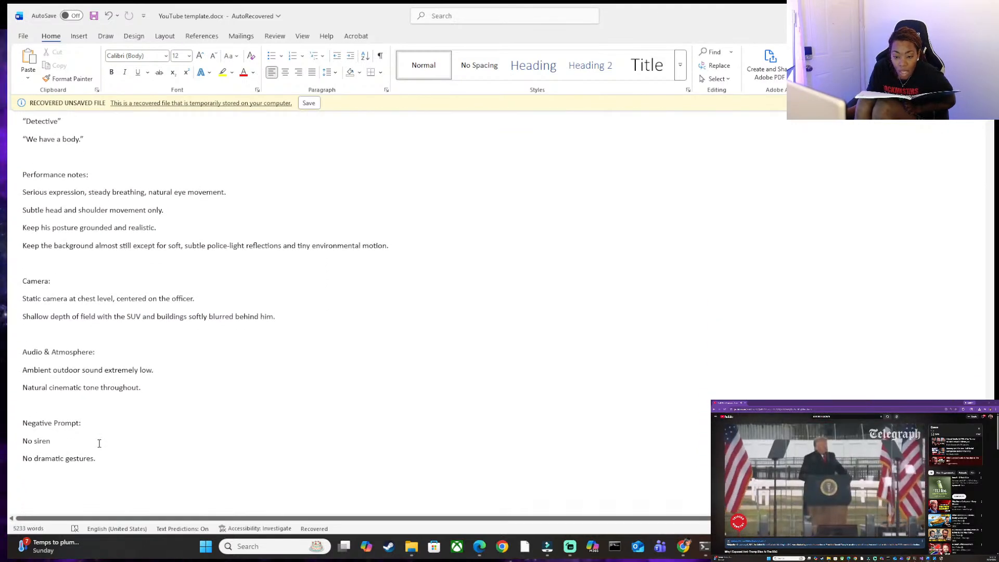
pyautogui.moveTo(161, 390); pyautogui.dragTo(10, 321)
pyautogui.scroll(6, 10, 283)
pyautogui.scroll(2, 9, 284)
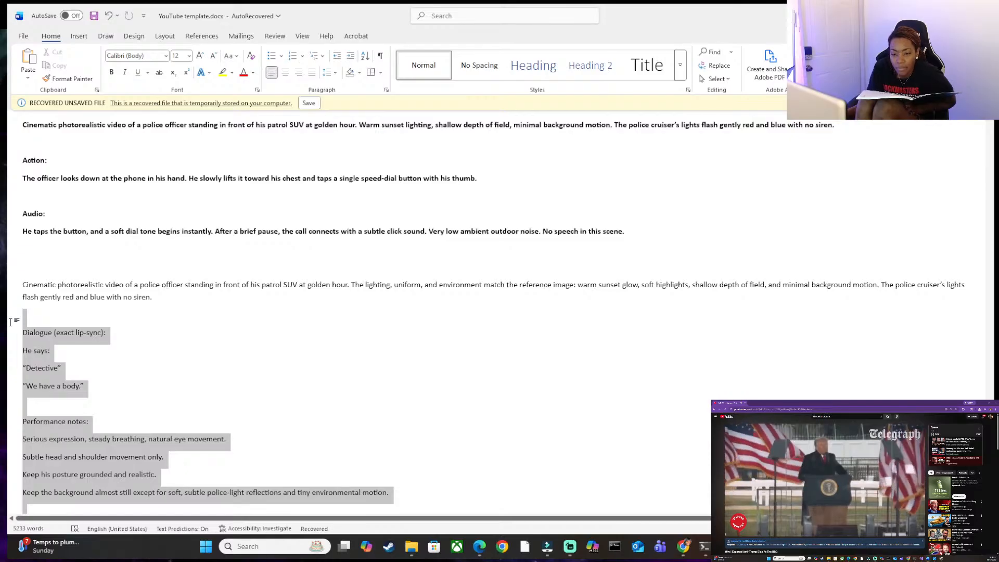
pyautogui.moveTo(10, 321); pyautogui.dragTo(22, 289)
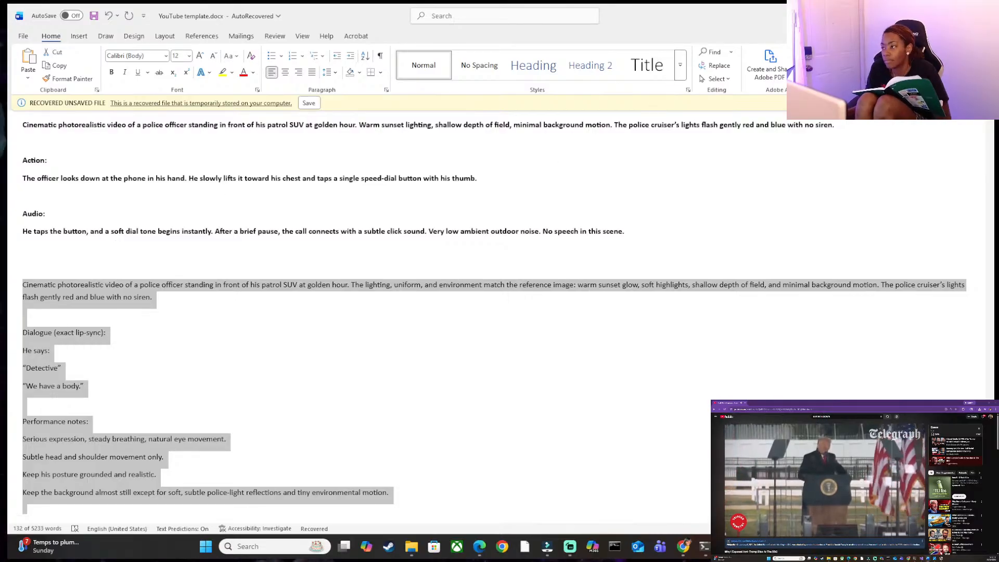
# Return to OpenArt's Lip-Sync Video page to check the officer clip's generation.
pyautogui.hotkey('alt', 'Tab')
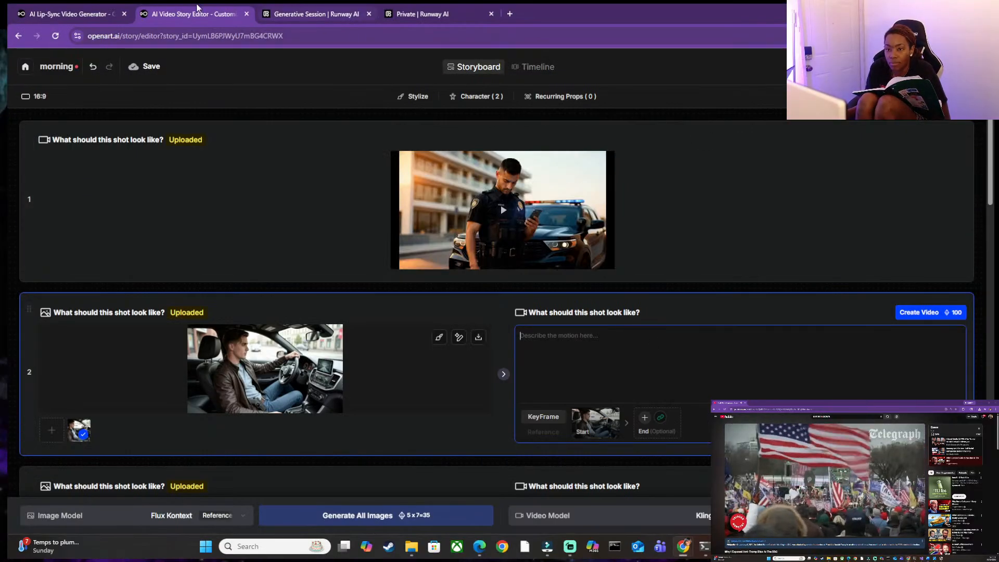
pyautogui.click(67, 14)
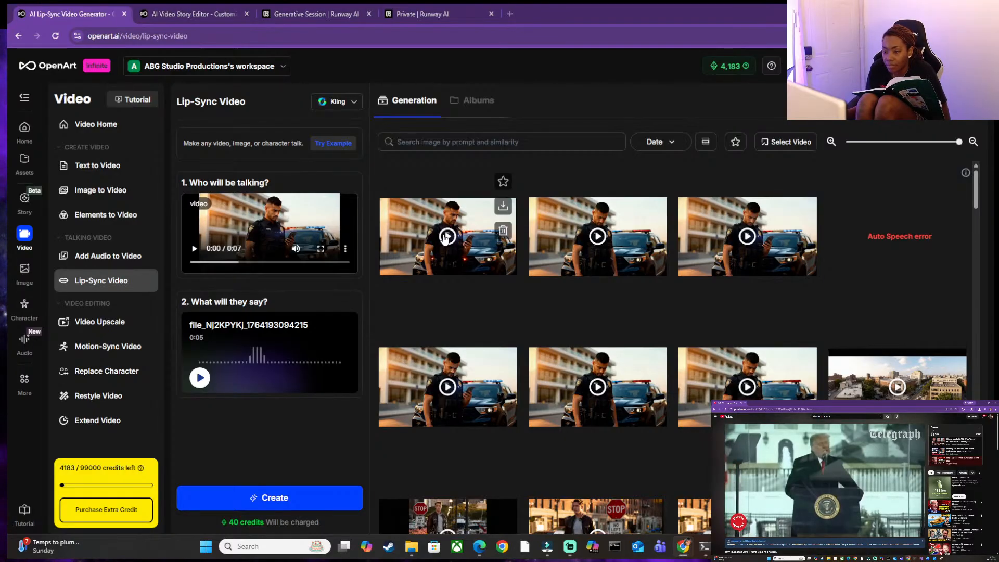
# Play the newest lip-synced officer clip, including in full screen, to review the result.
pyautogui.click(431, 240)
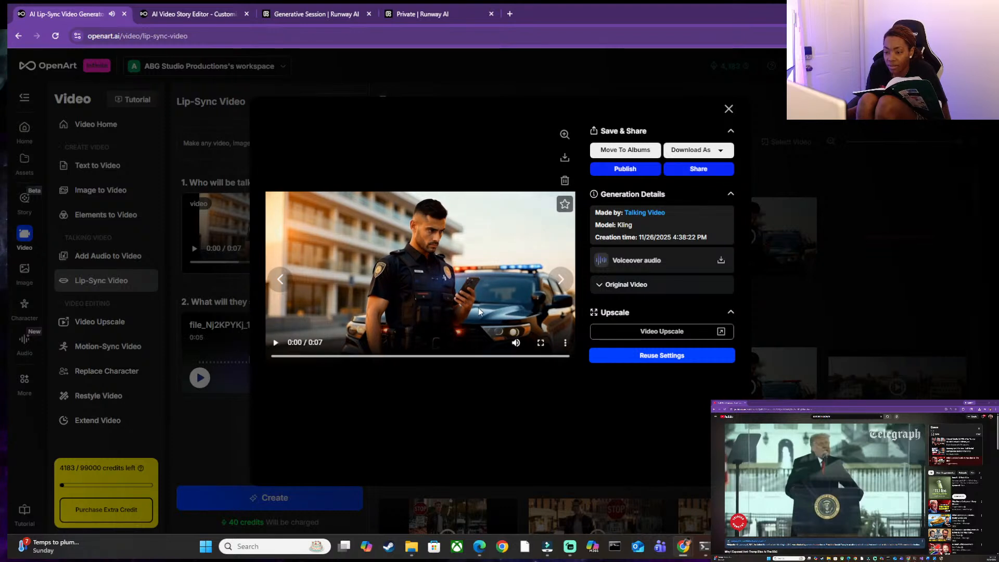
pyautogui.click(427, 317)
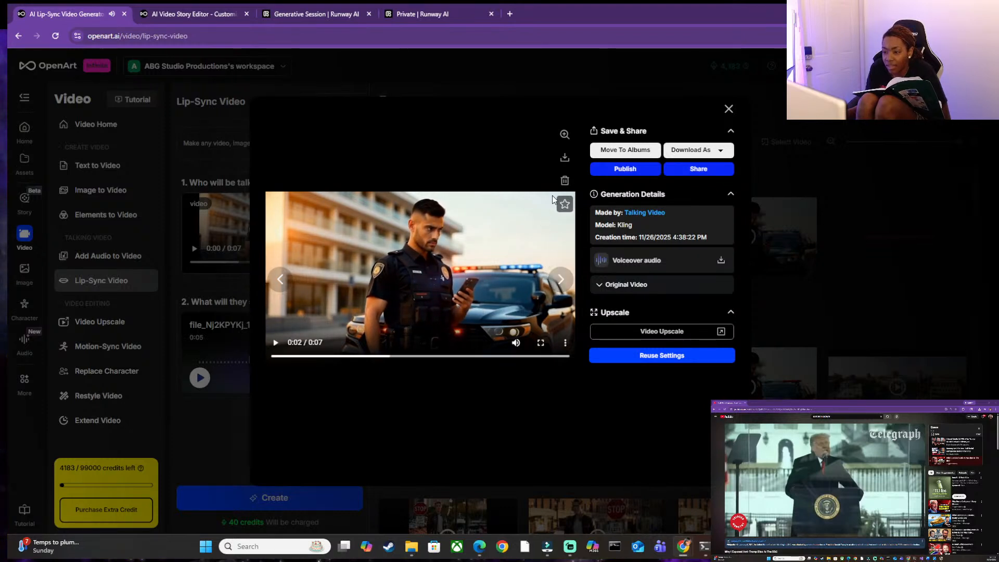
pyautogui.click(541, 343)
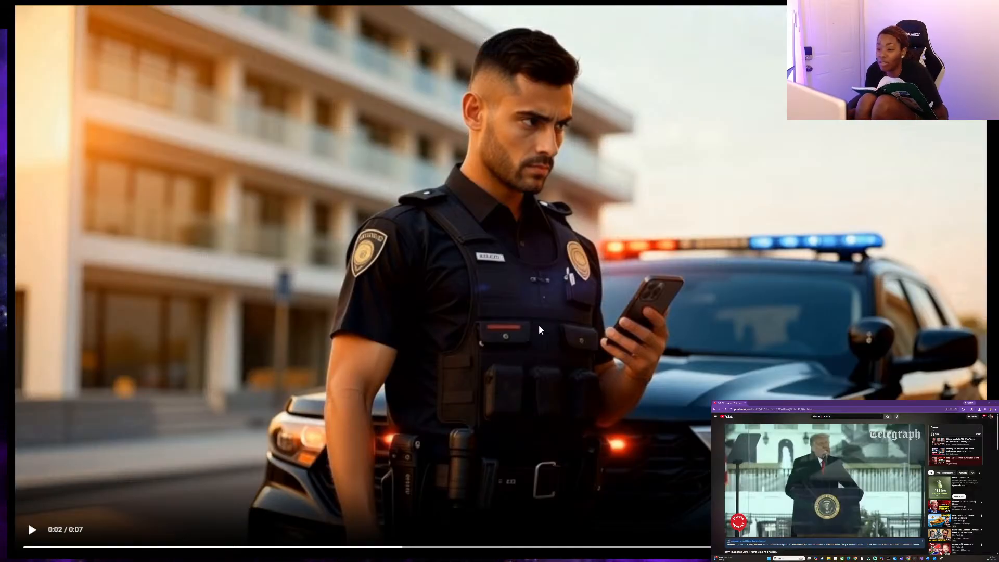
pyautogui.click(541, 293)
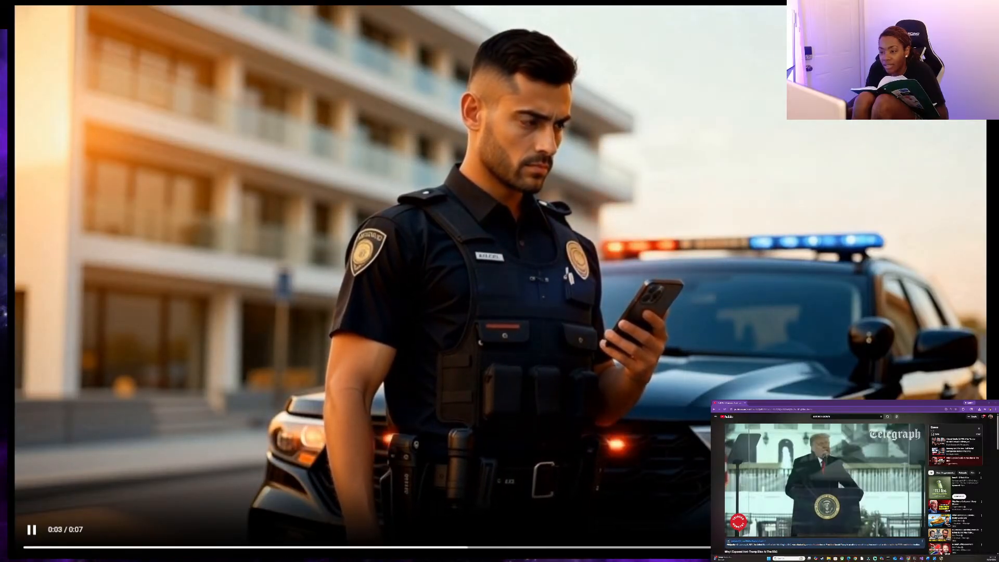
pyautogui.press('Escape')
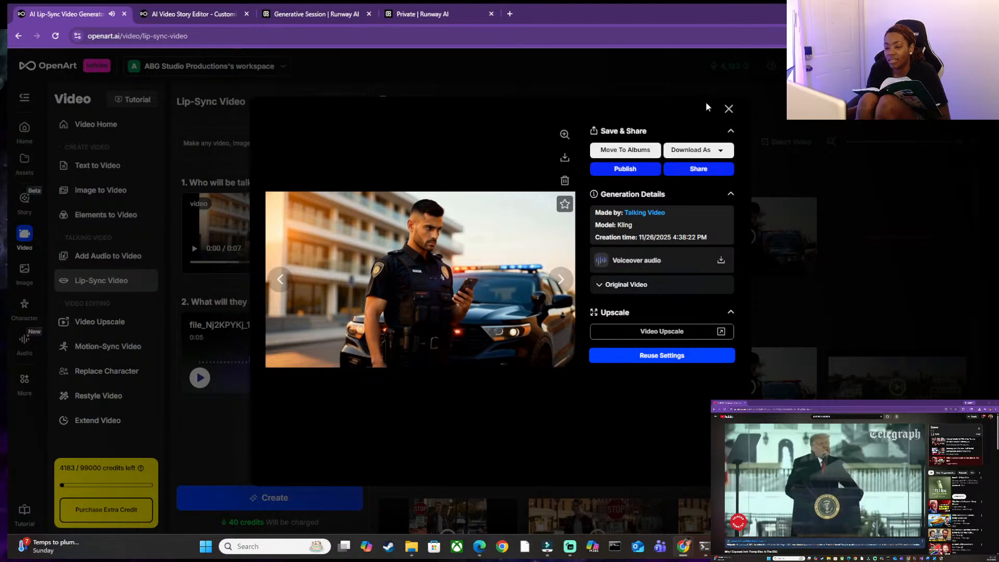
# Download the previewed lip-synced officer clip as an MP4 with audio.
pyautogui.click(447, 34)
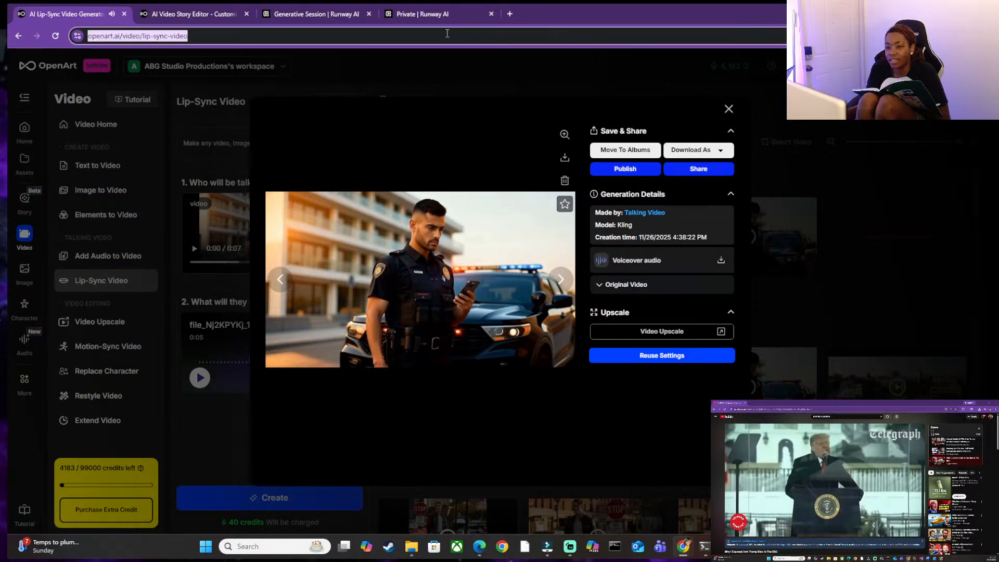
pyautogui.click(188, 8)
pyautogui.click(29, 7)
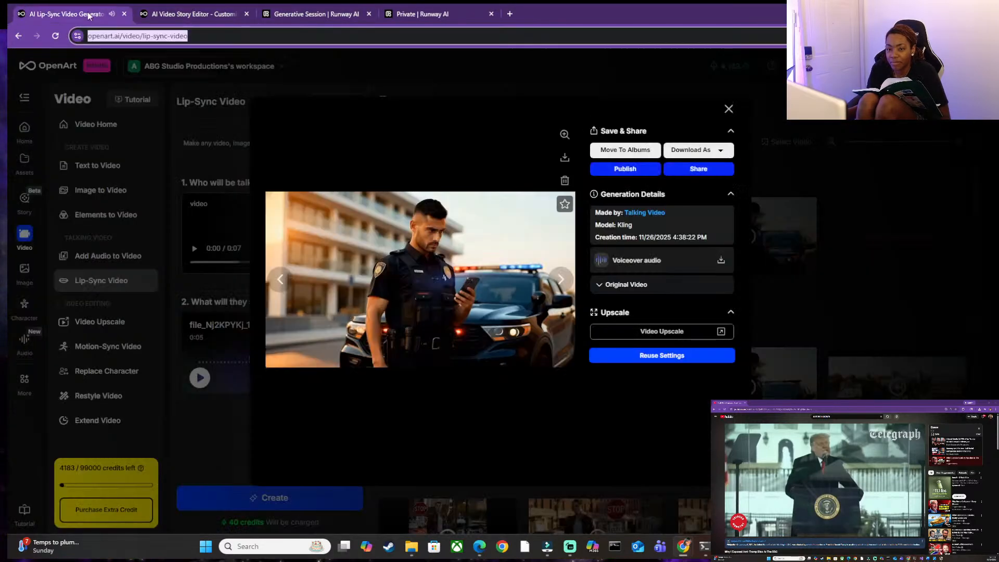
pyautogui.click(720, 151)
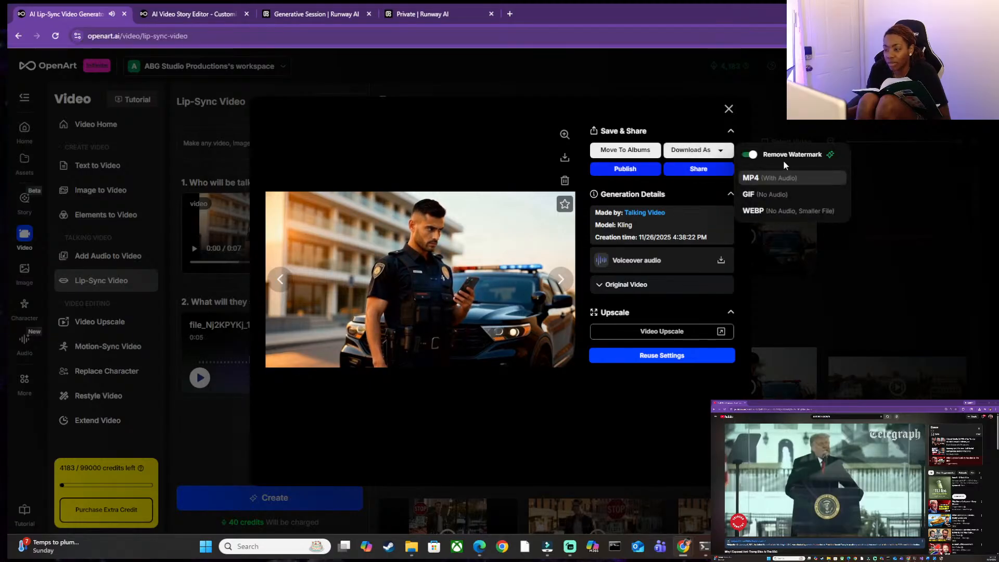
pyautogui.click(785, 179)
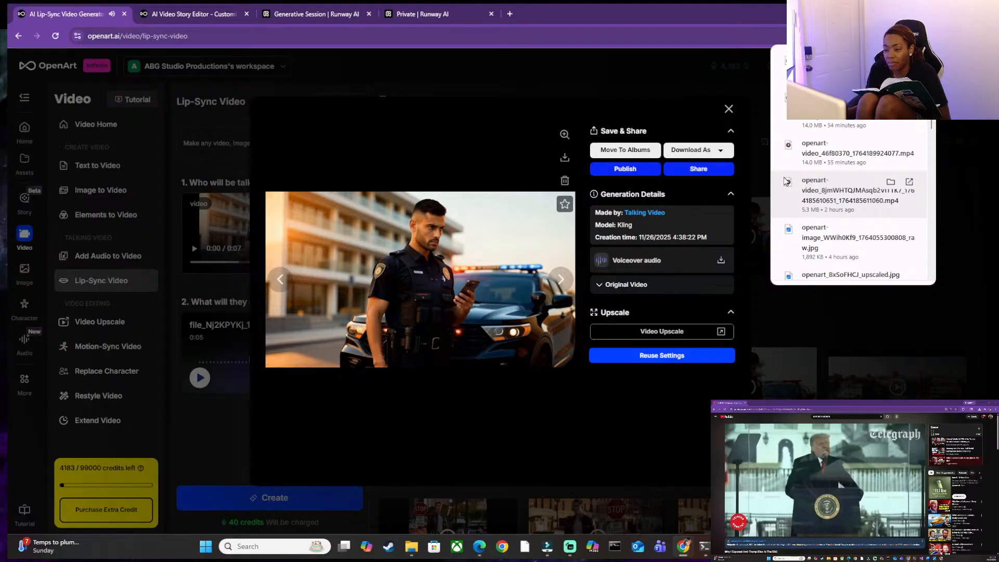
# Close the officer clip's preview and star the newest lip-sync generation.
pyautogui.click(190, 12)
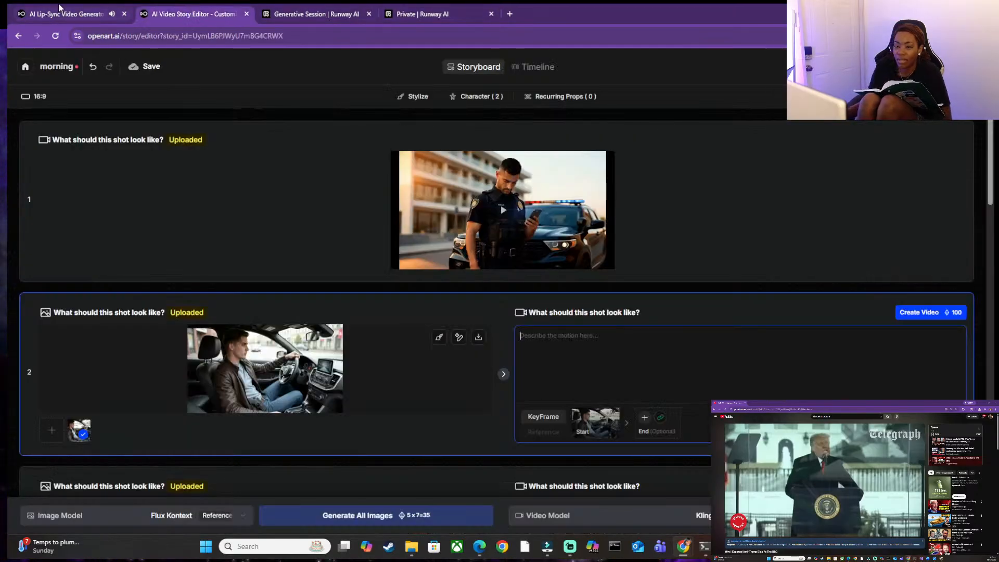
pyautogui.click(73, 14)
pyautogui.click(729, 109)
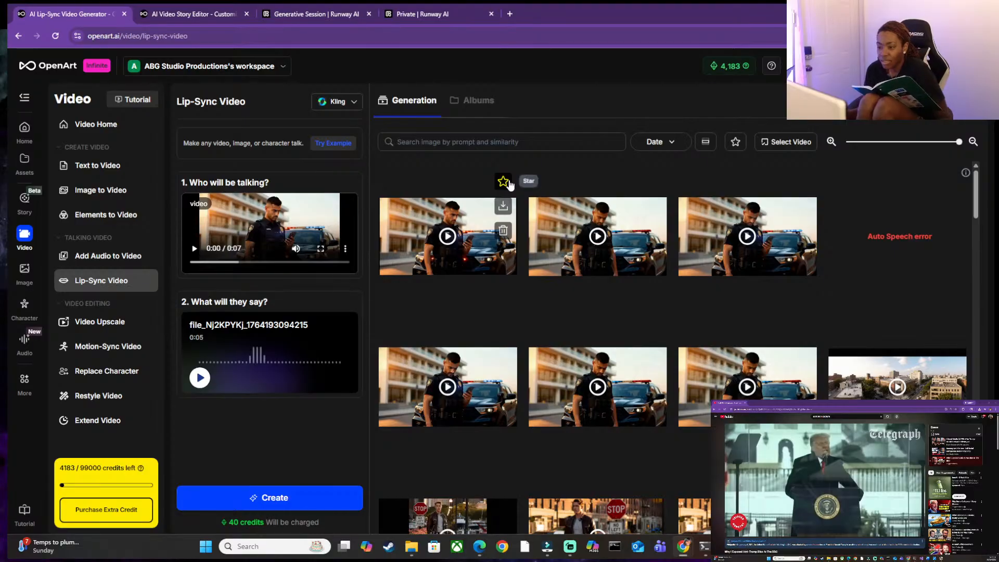
pyautogui.click(507, 184)
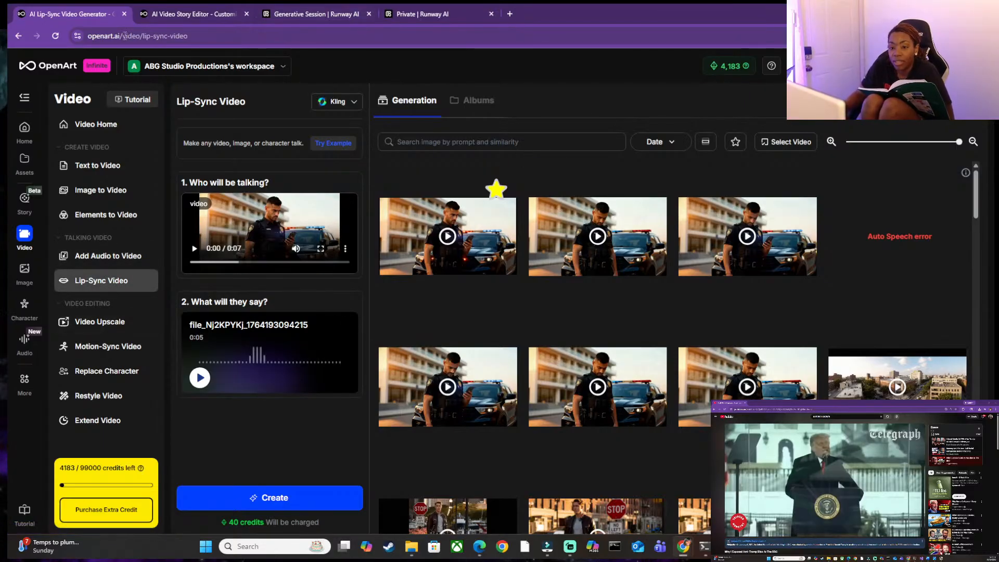
# Open the Image to Video generator and remove the officer images from both the end frame and the start frame.
pyautogui.click(86, 166)
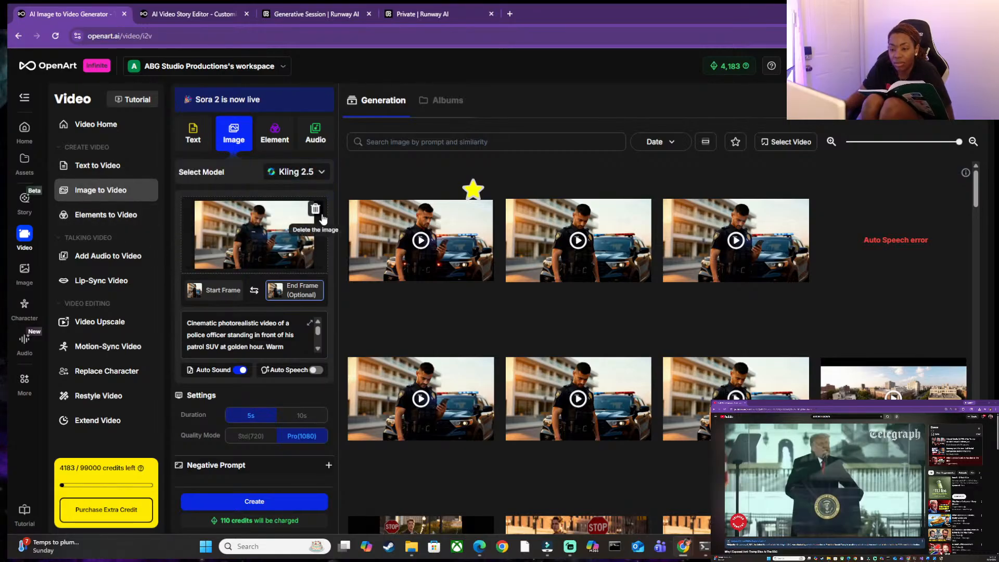
pyautogui.click(315, 209)
pyautogui.click(221, 291)
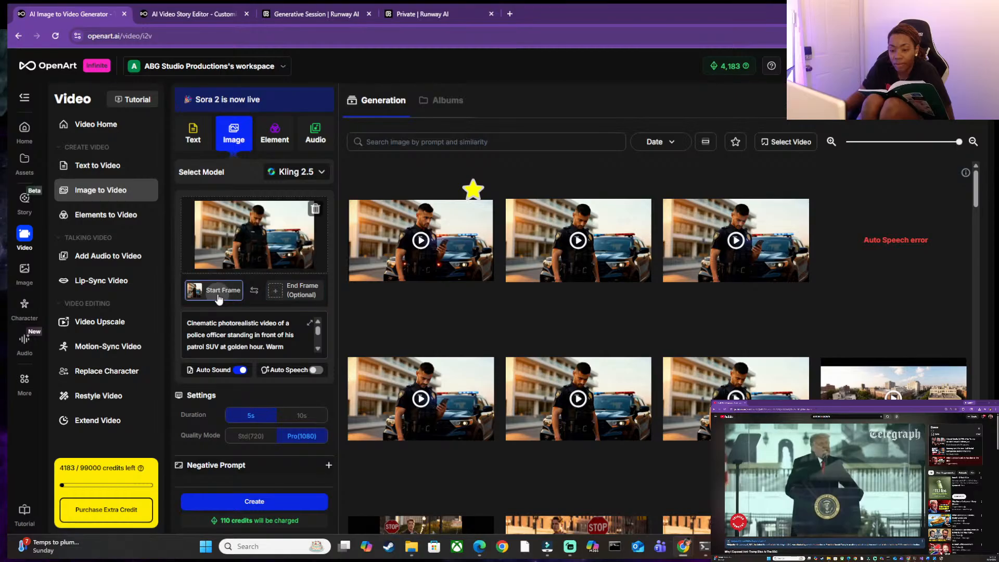
pyautogui.click(315, 210)
# Upload openart_k3DhIj17_upscaled.jpg, the man seated in the car, as the start frame.
pyautogui.click(288, 225)
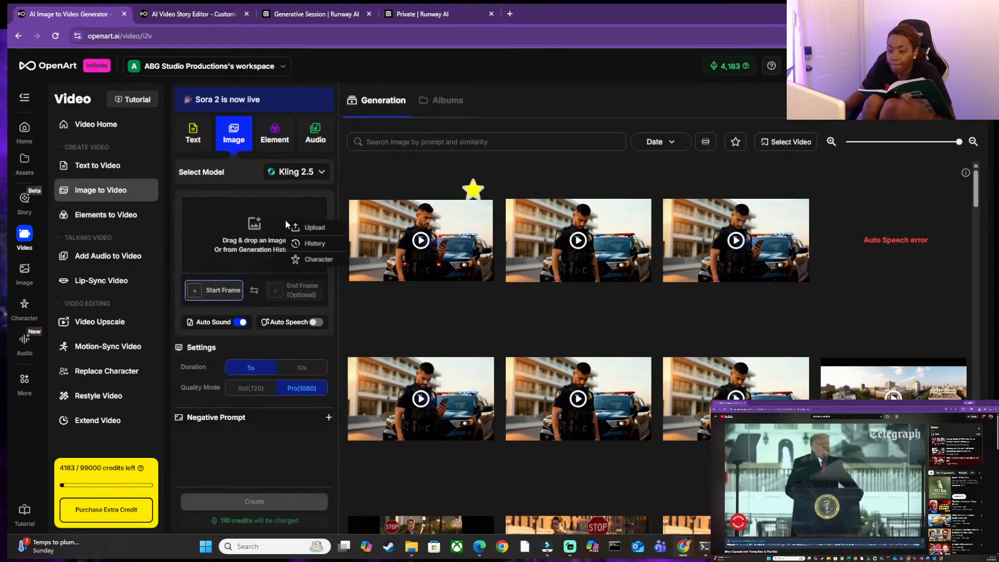
pyautogui.click(318, 229)
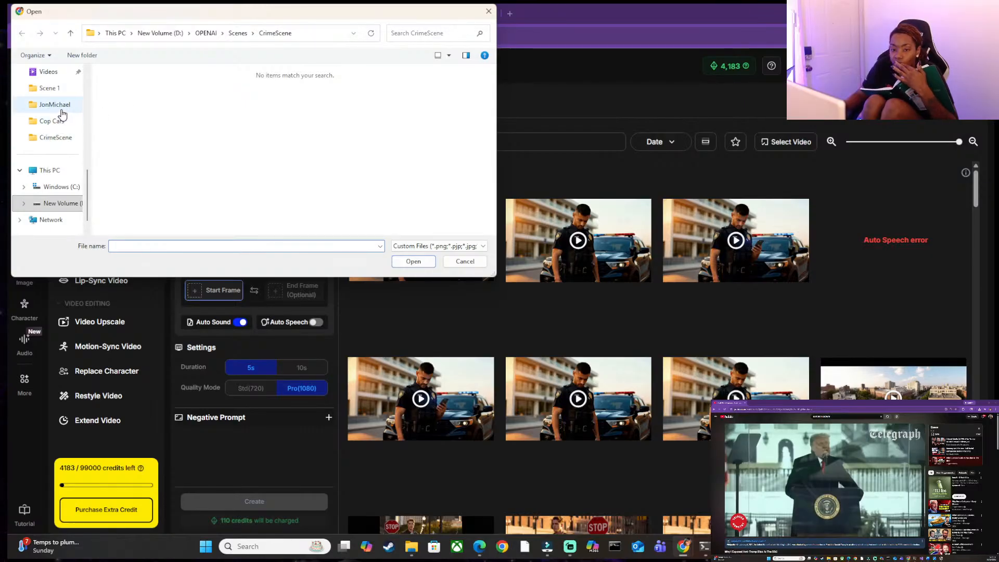
pyautogui.click(61, 108)
pyautogui.click(127, 109)
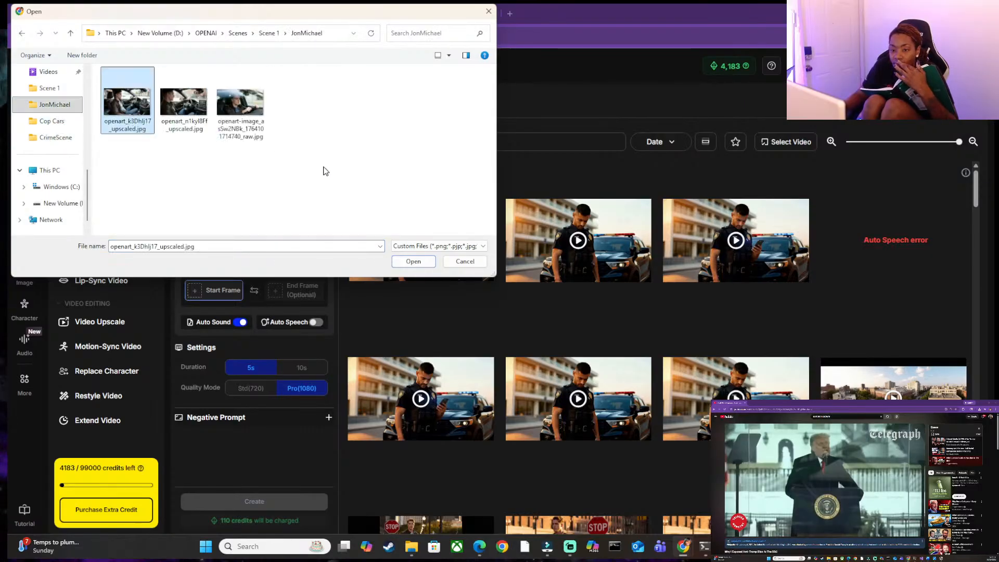
pyautogui.click(413, 262)
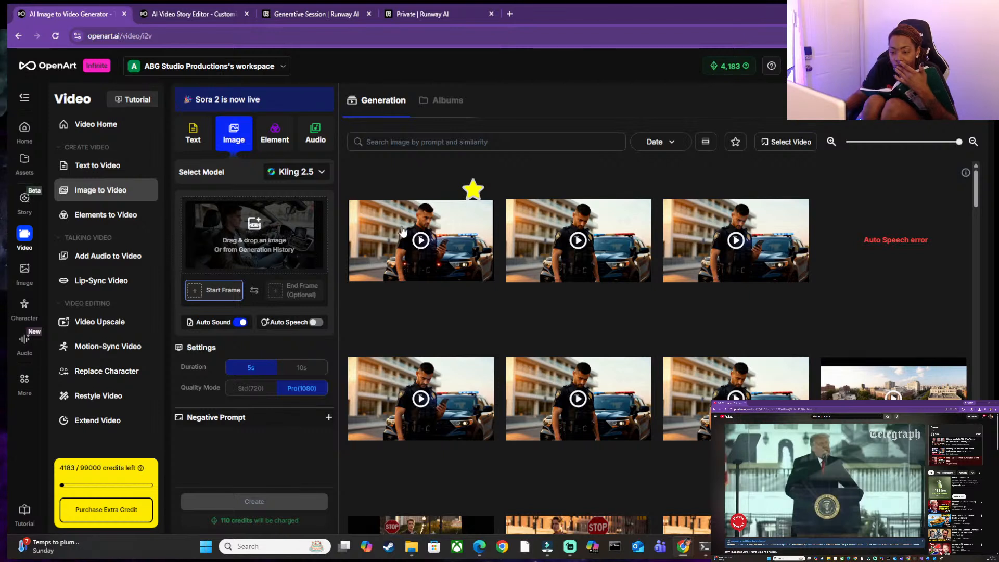
# Switch to YouTube template.docx in Word, paste a copy of the officer's lip-sync prompt below the negative prompt, and reduce the document window.
pyautogui.scroll(-1, 218, 321)
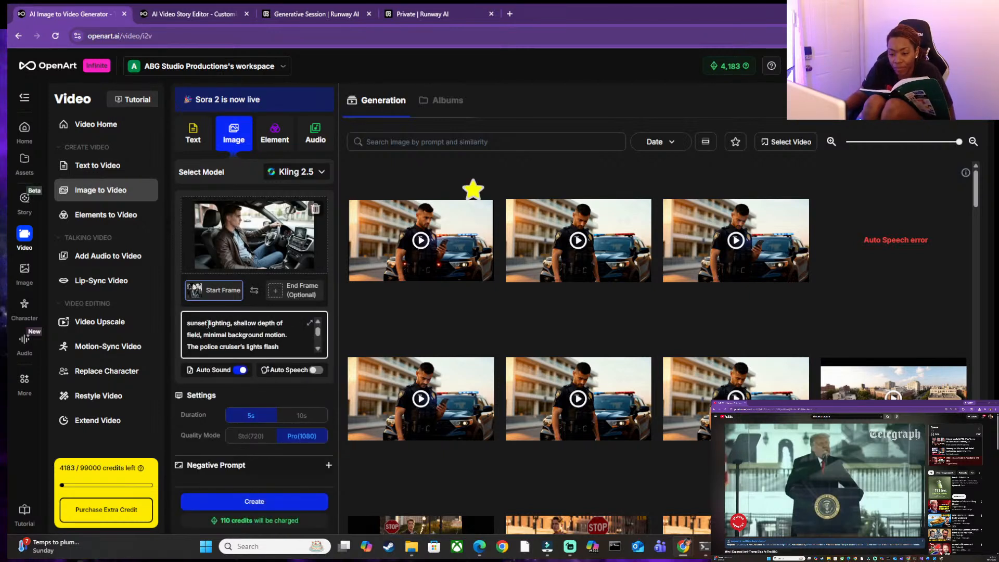
pyautogui.scroll(-1, 208, 321)
pyautogui.scroll(-1, 208, 320)
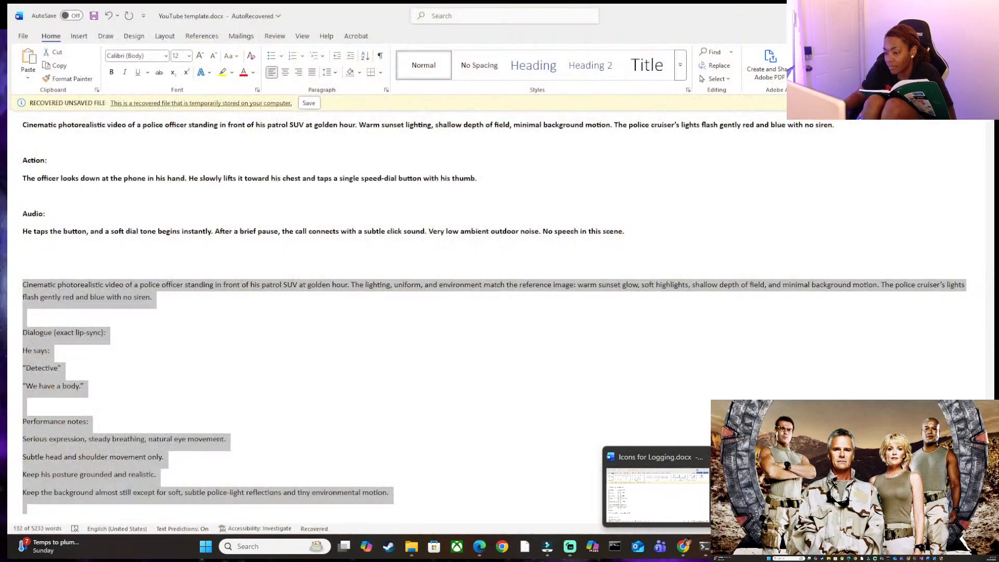
pyautogui.click(771, 492)
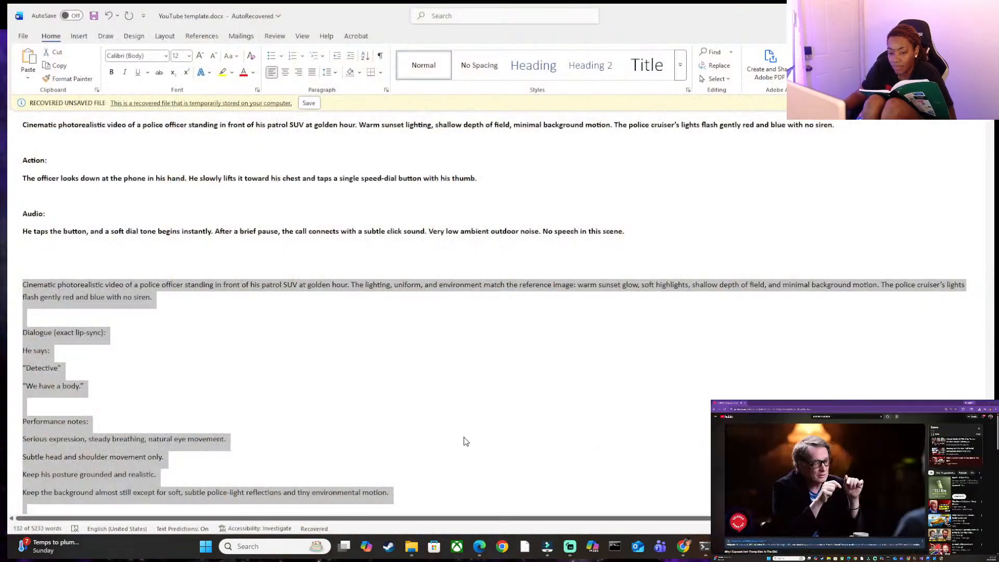
pyautogui.scroll(-5, 498, 342)
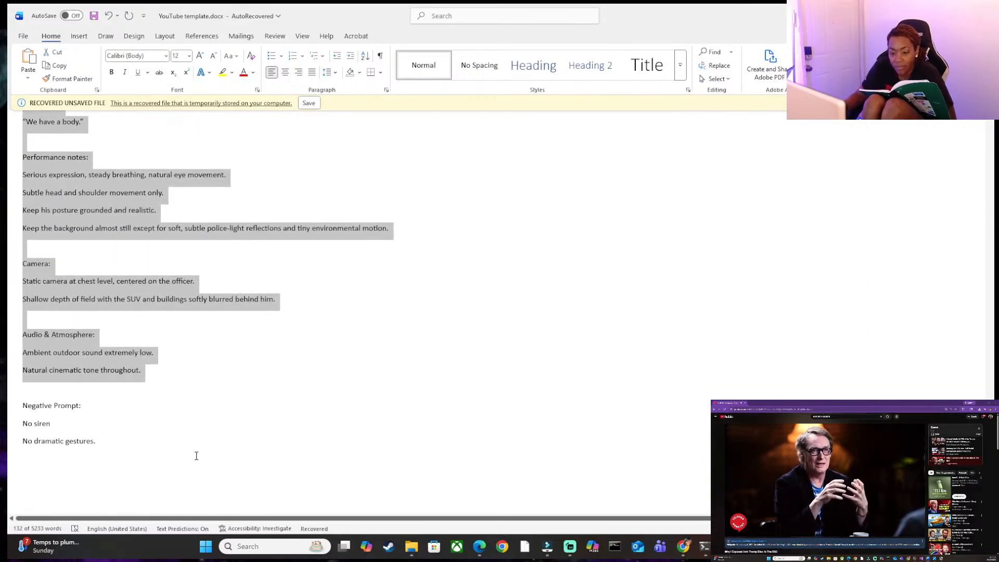
pyautogui.click(96, 468)
pyautogui.write('Cinematic photorealistic video of a police officer standing in front of his patrol SUV at golden hour. The lighting, uniform, and environment match the reference image: warm sunset glow, soft highlights, shallow depth of field, and minimal background motion. The police cruiser’s lights flash gently red and blue with no siren.  Dialogue (exact lip-sync): He says: "Detective" "We have a body."  Performance notes: Serious expression, steady breathing, natural eye movement. Subtle head and shoulder movement only. Keep his posture grounded and realistic. Keep the background almost still except for soft, subtle police-light reflections and tiny environmental motion.  Camera: Static camera at chest level, centered on the officer. Shallow depth of field with the SUV and buildings softly blurred behind him.  Audio & Atmosphere: Ambient outdoor sound extremely low. Natural cinematic tone throughout.')
pyautogui.doubleClick(664, 7)
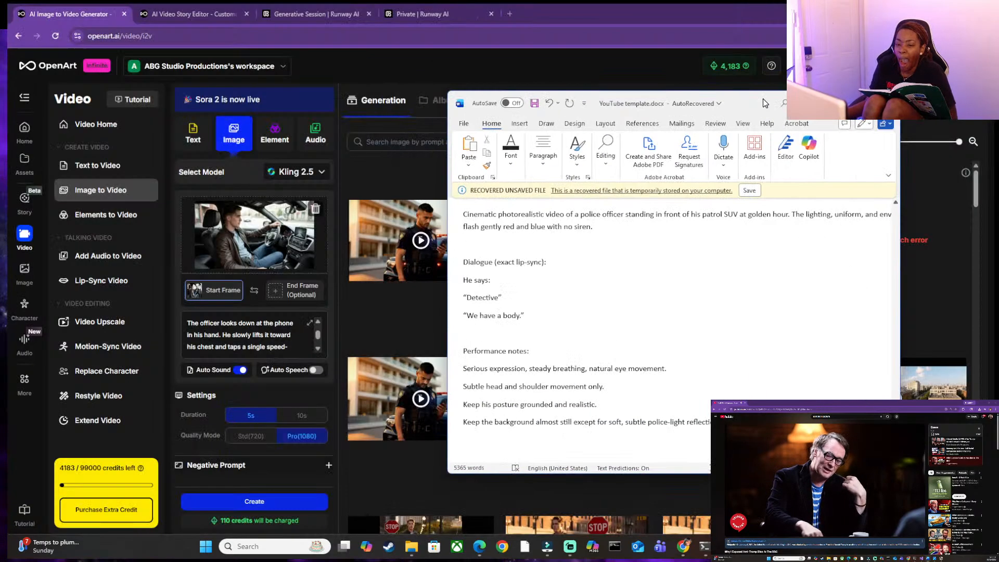
# Add the bold heading "JM GOING TO CRIME SCENE" directly above the pasted prompt.
pyautogui.scroll(3, 657, 337)
pyautogui.scroll(1, 657, 337)
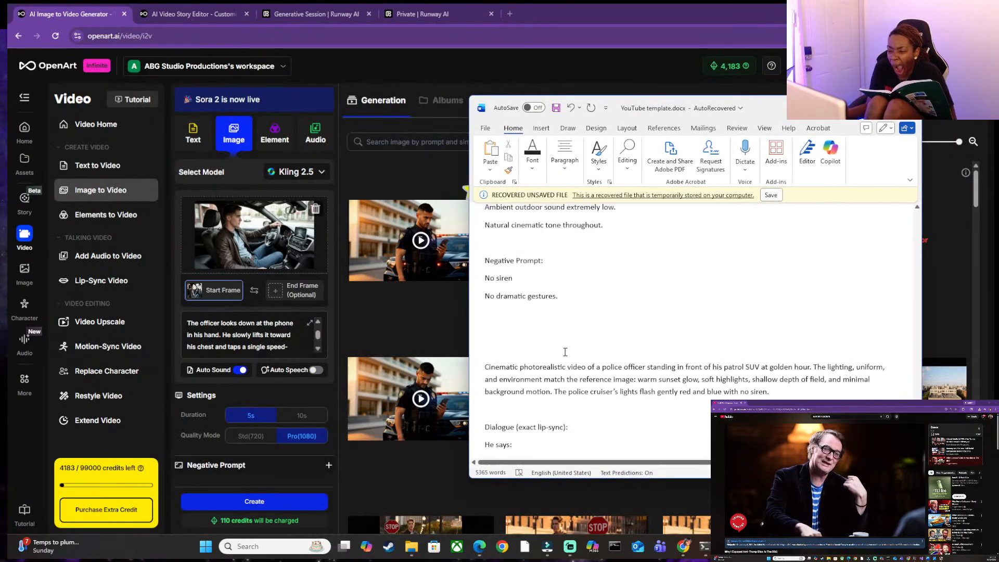
pyautogui.click(555, 347)
pyautogui.write('D')
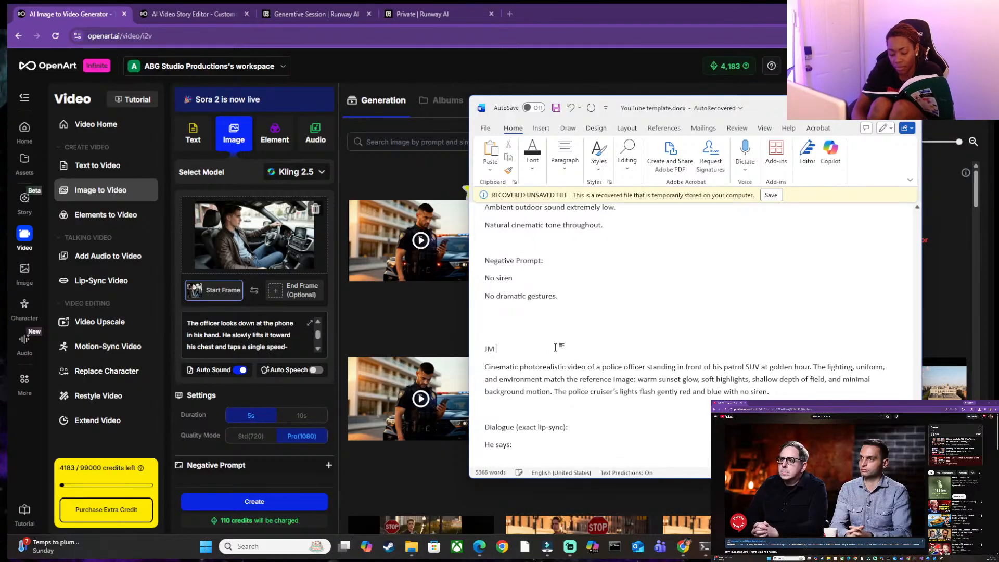
pyautogui.press('BackSpace')
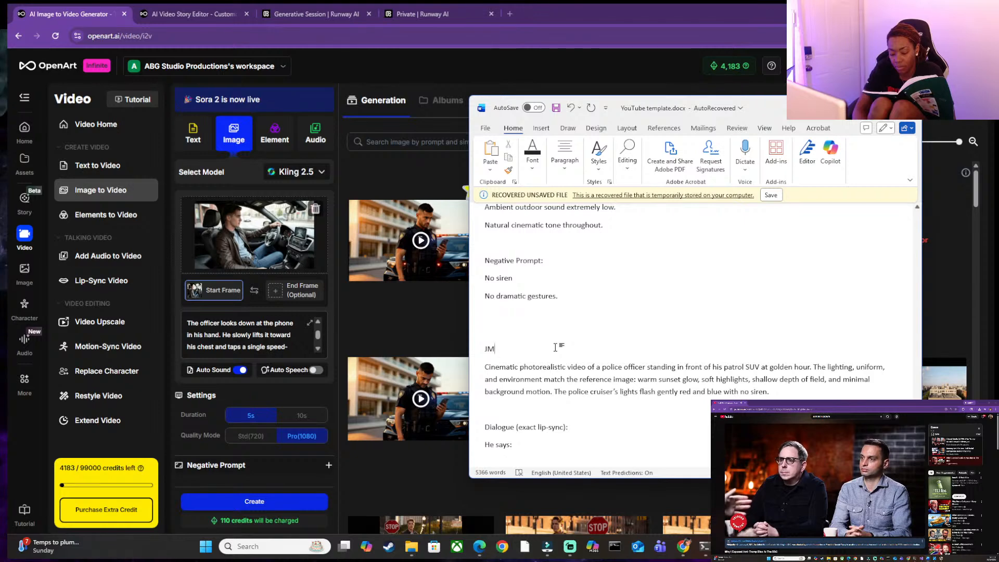
pyautogui.write('GOING TO')
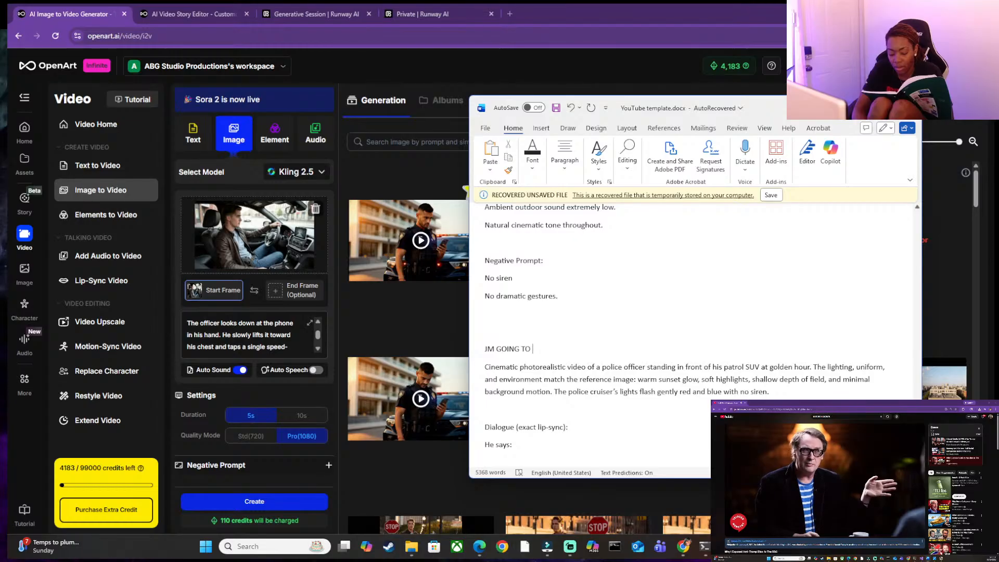
pyautogui.write('CRIME SCC')
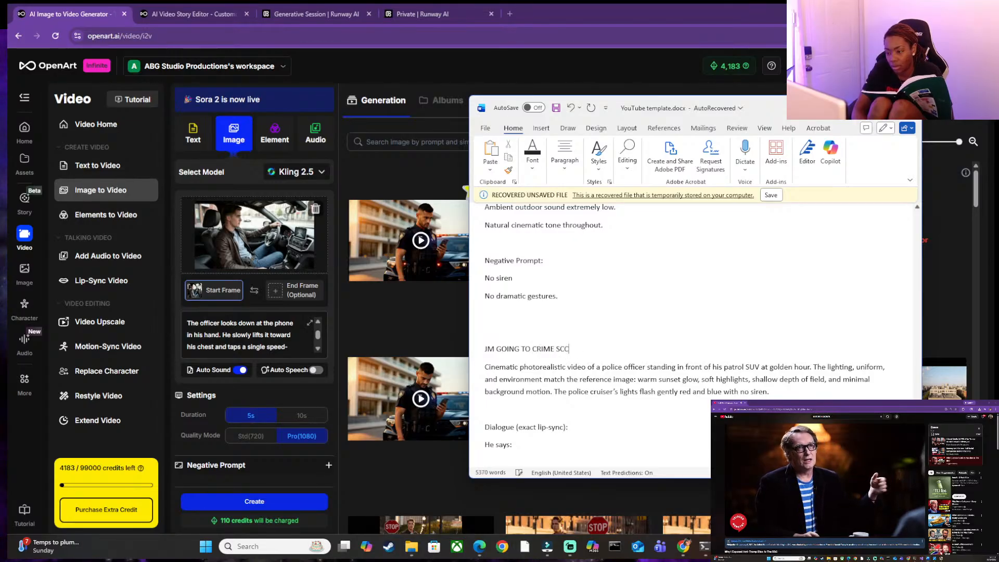
pyautogui.press('BackSpace')
pyautogui.write('ENE')
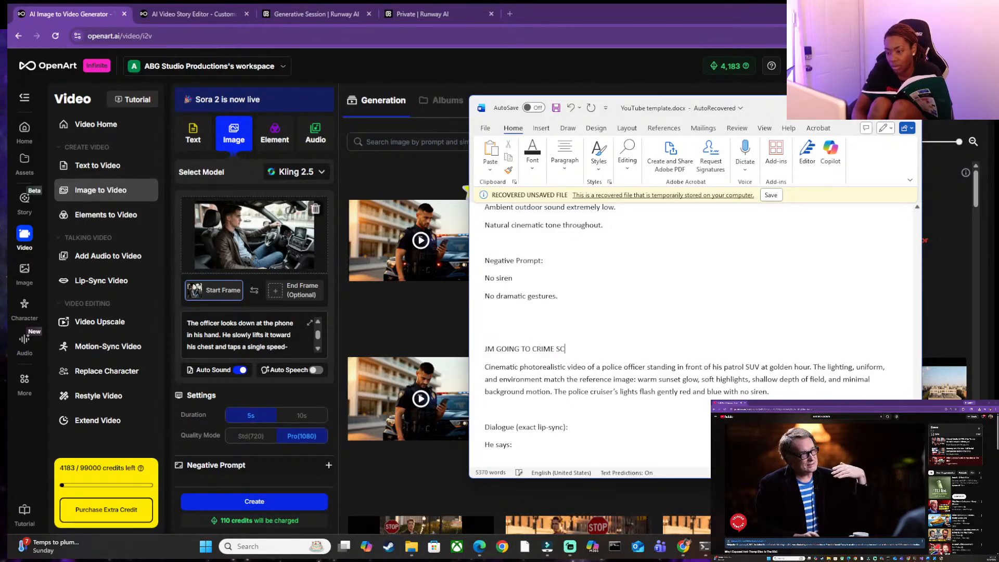
pyautogui.tripleClick(575, 353)
pyautogui.hotkey('ctrl', 'b')
pyautogui.click(672, 412)
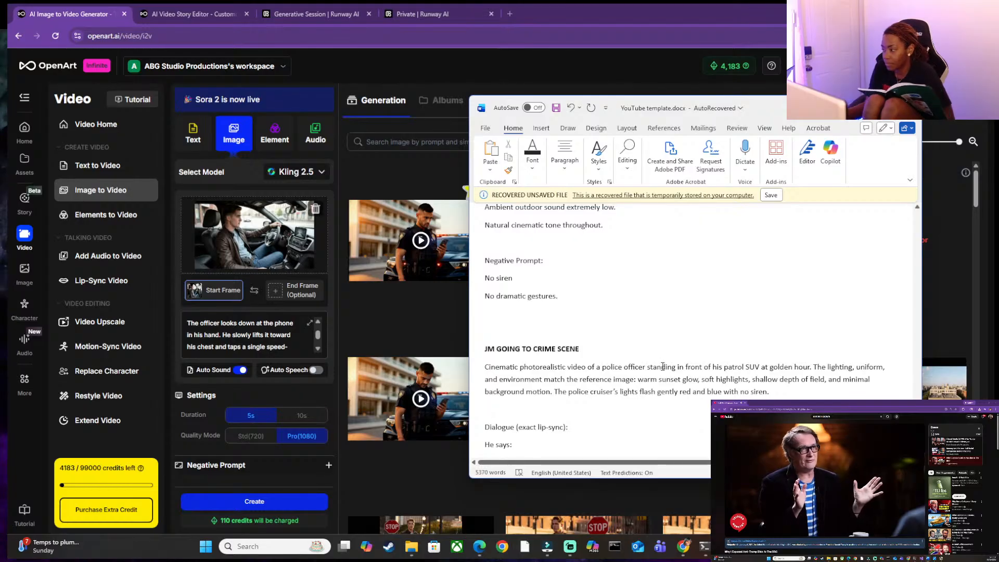
# Under the JM GOING TO CRIME SCENE heading, replace the scene description after "police officer" with "sitting in his car".
pyautogui.click(671, 329)
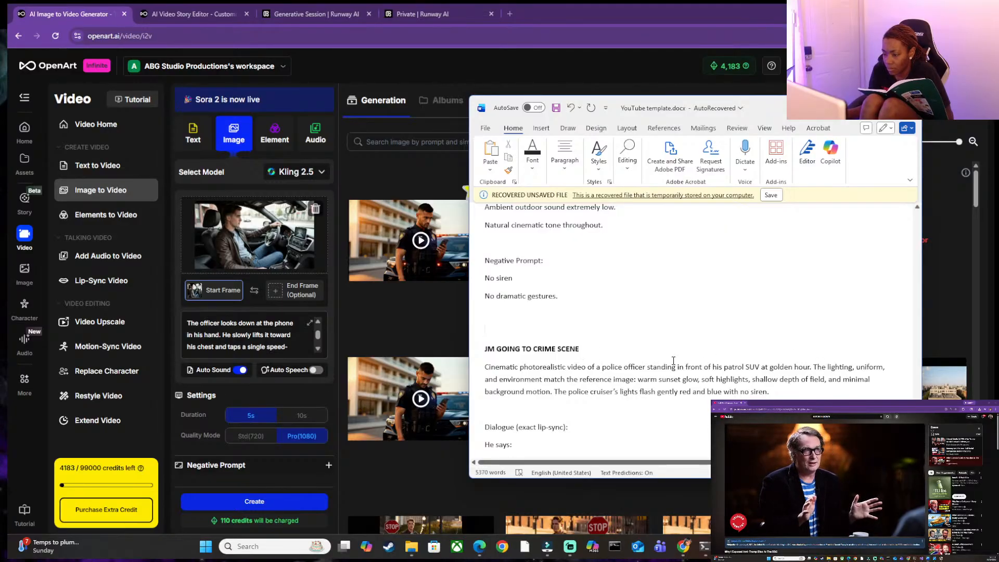
pyautogui.click(788, 367)
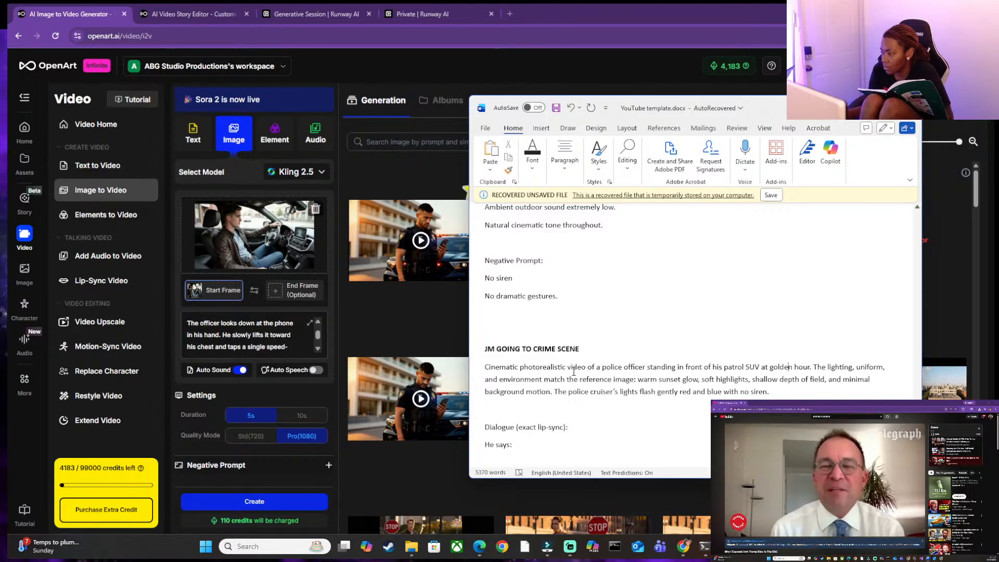
pyautogui.moveTo(769, 391); pyautogui.dragTo(650, 367)
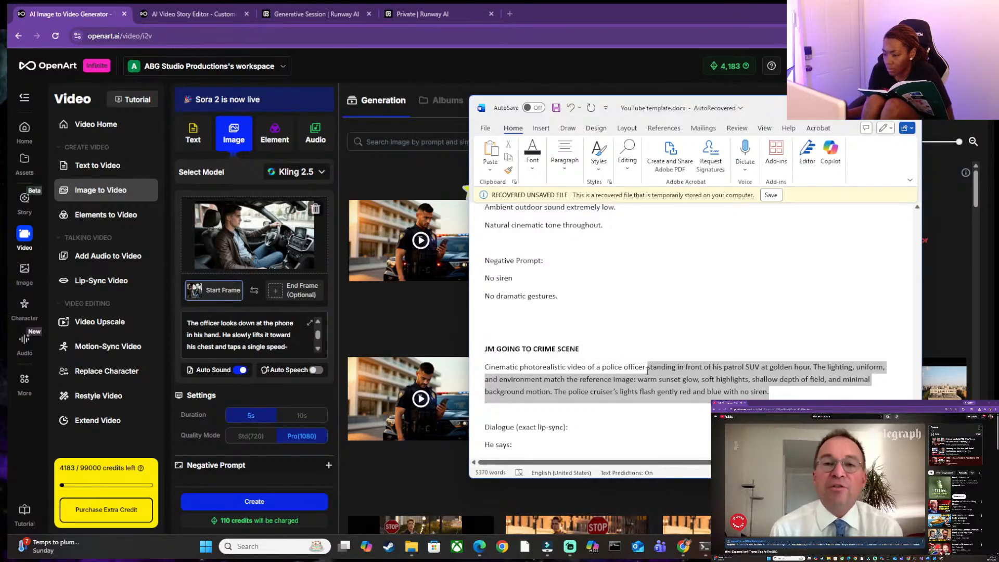
pyautogui.moveTo(647, 369); pyautogui.dragTo(649, 369)
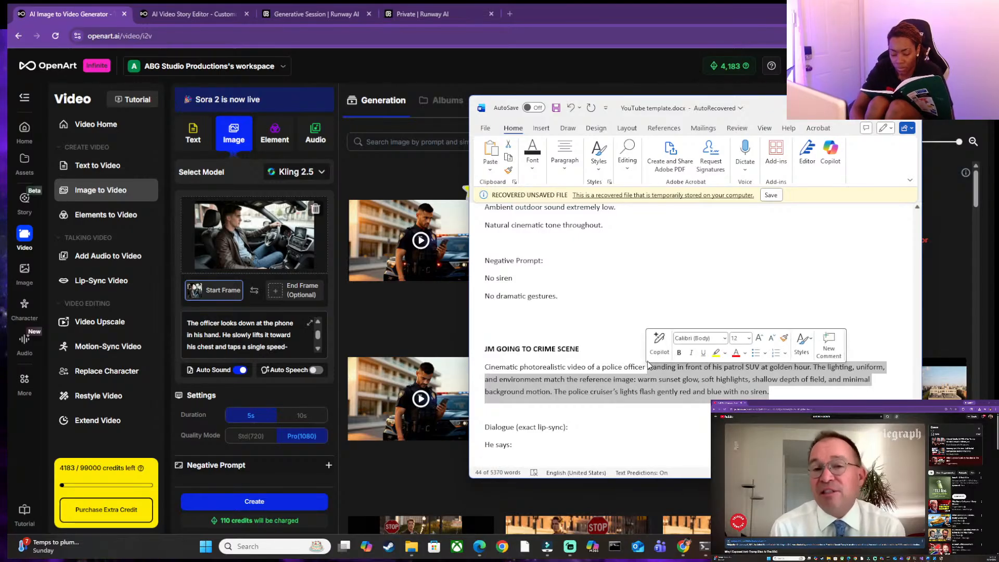
pyautogui.write('sitting in')
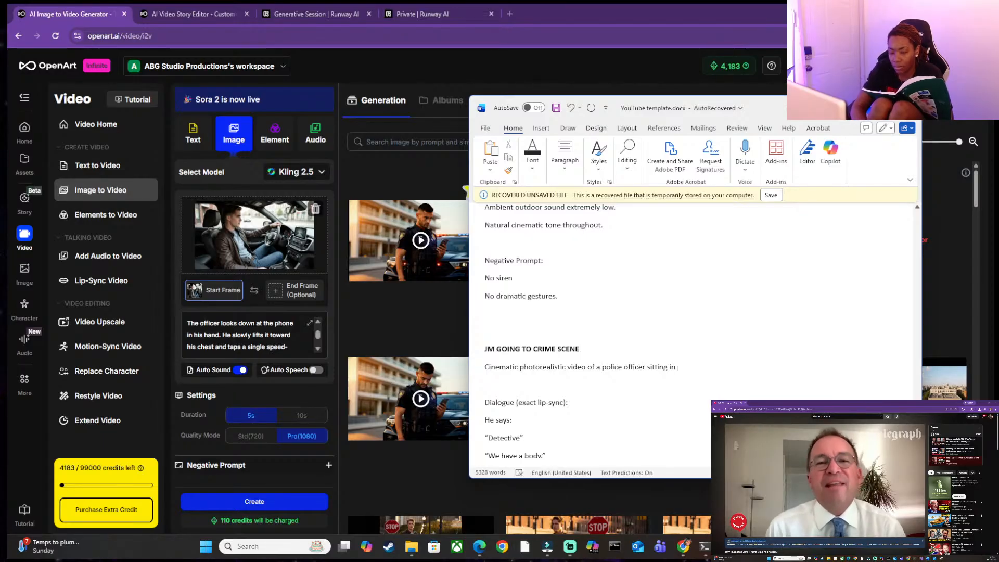
pyautogui.write('his car')
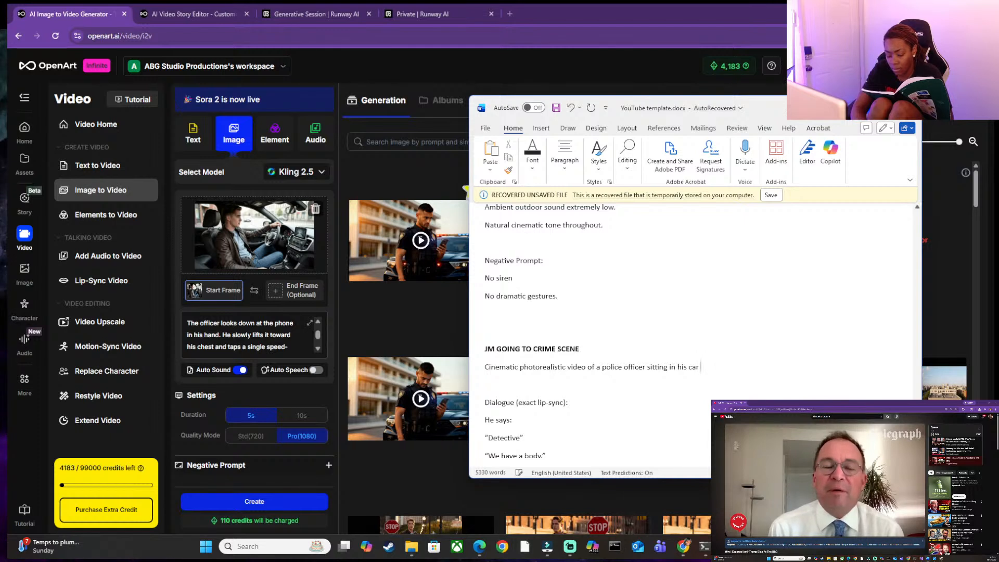
pyautogui.write(' ativ')
# Continue the scene description with "actively listening to a phone call over the speakers".
pyautogui.press('BackSpace')
pyautogui.press('BackSpace')
pyautogui.press('BackSpace')
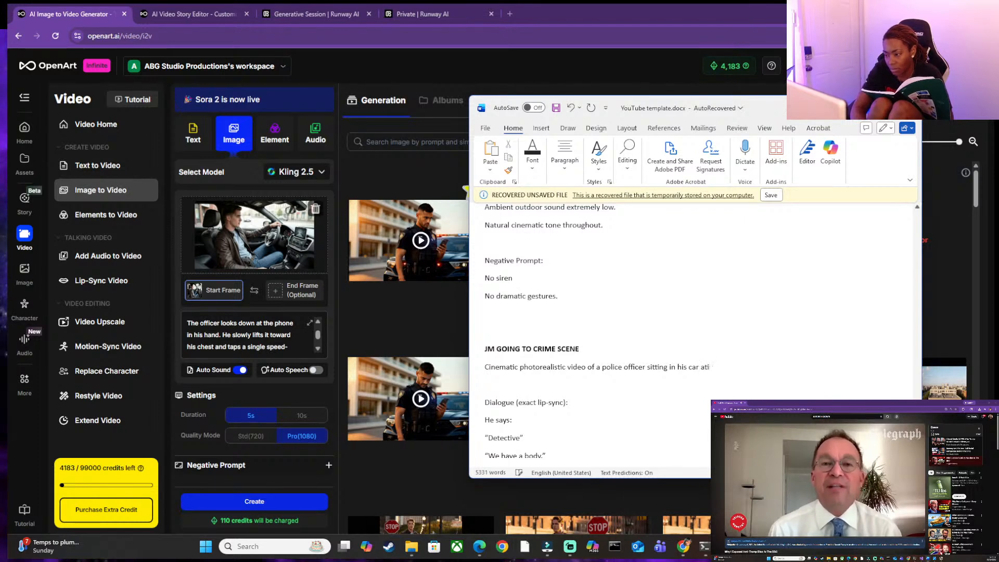
pyautogui.write('ctive')
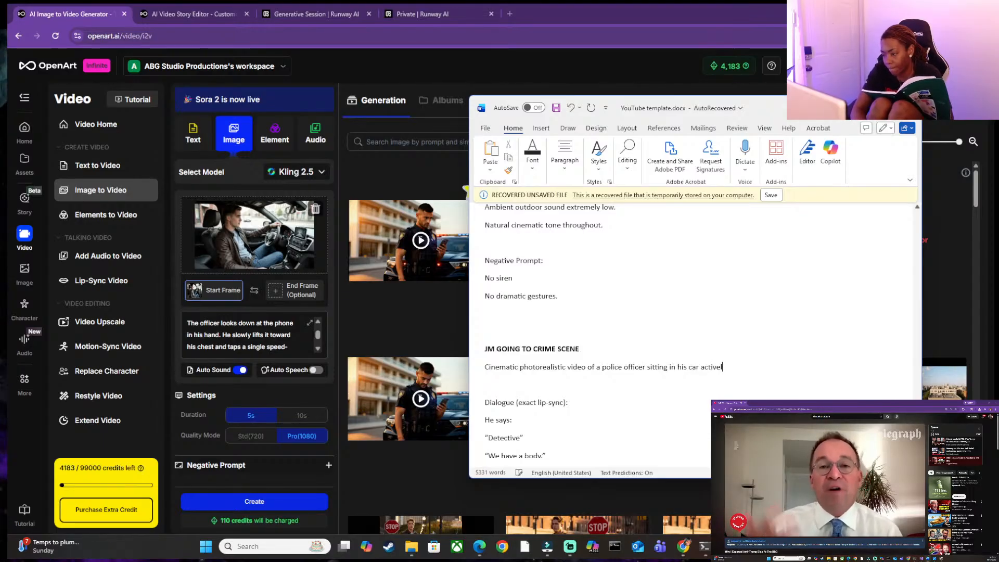
pyautogui.write('l')
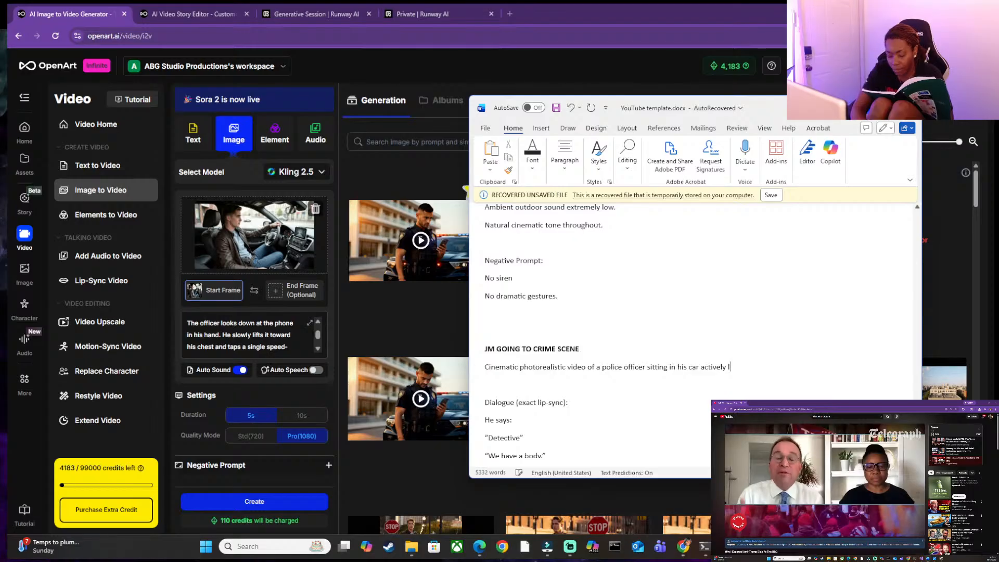
pyautogui.write('istening to a')
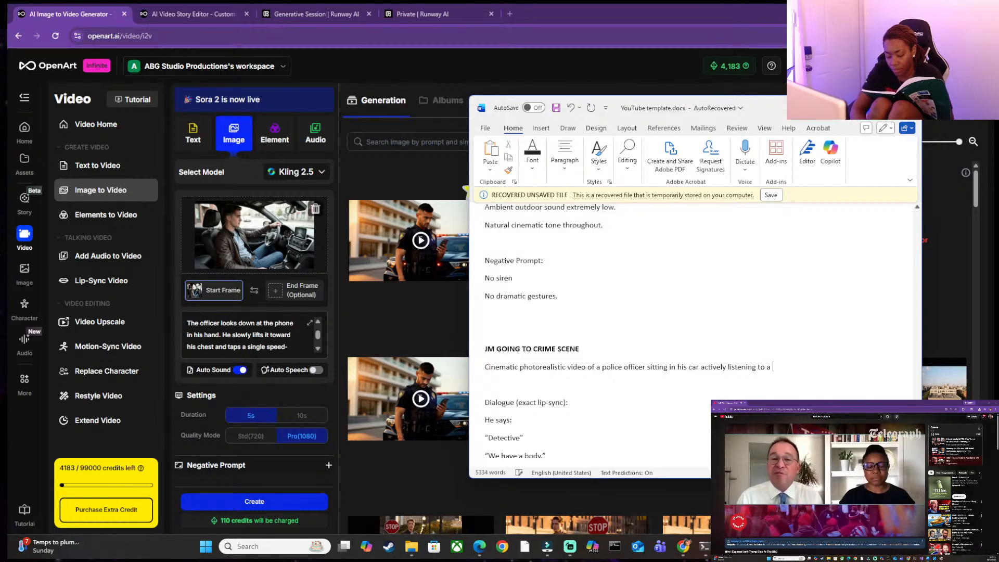
pyautogui.write(' phone')
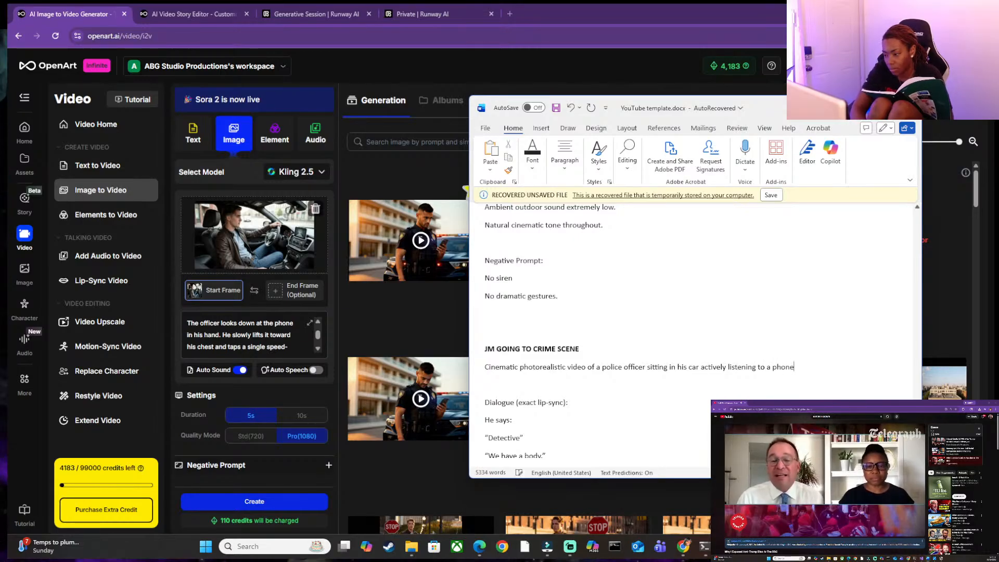
pyautogui.write(' call ')
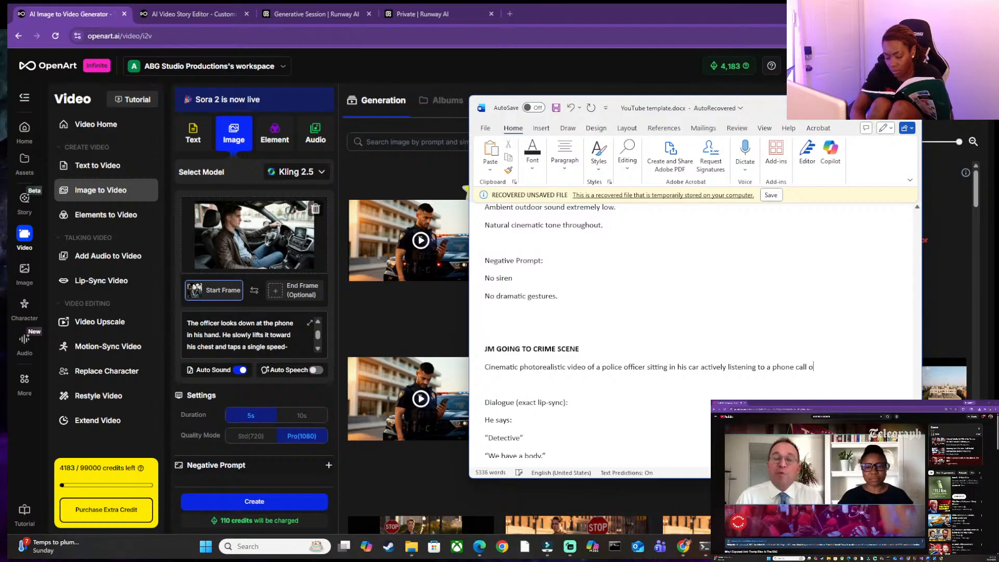
pyautogui.write('over the')
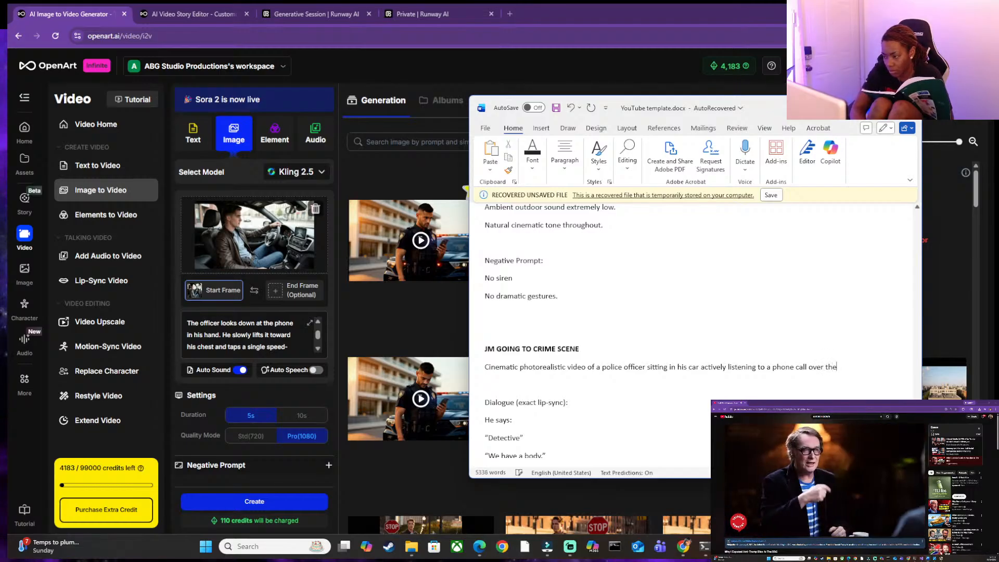
pyautogui.write(' speakers')
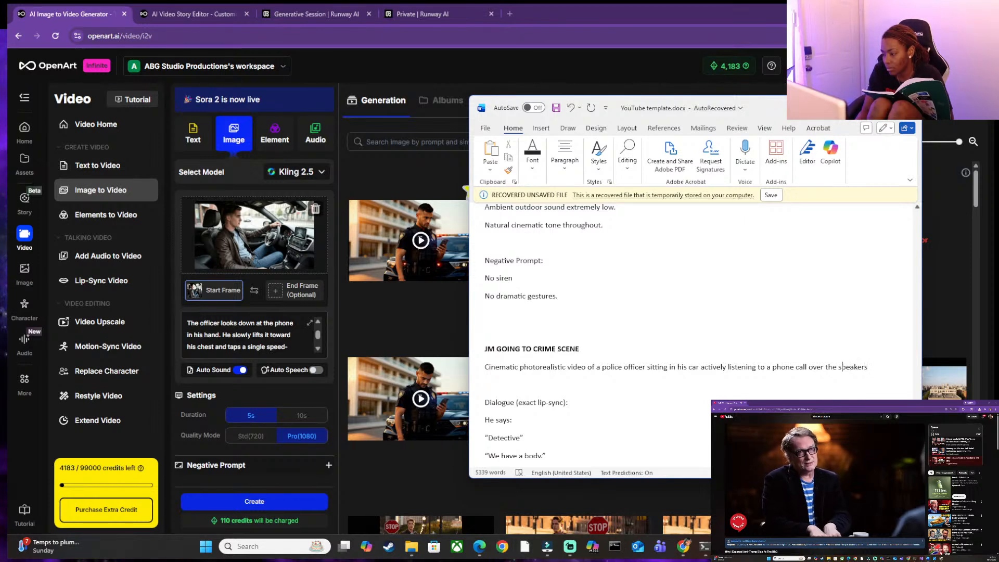
# Reword the end of the scene description from "over the speakers" to "on the speaker phone".
pyautogui.press('BackSpace')
pyautogui.press('BackSpace')
pyautogui.press('BackSpace')
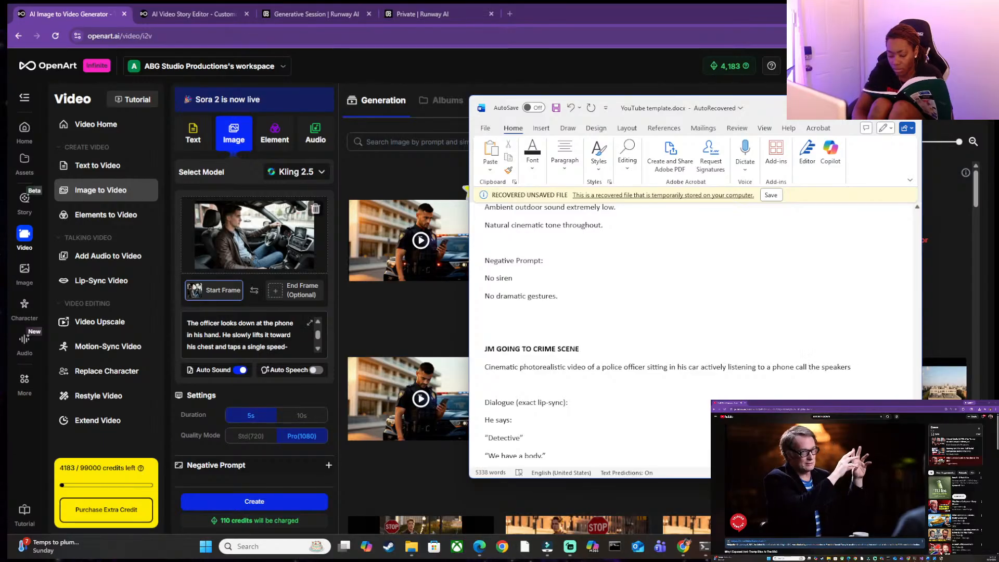
pyautogui.press('Right')
pyautogui.press('Right')
pyautogui.press('Right')
pyautogui.press('BackSpace')
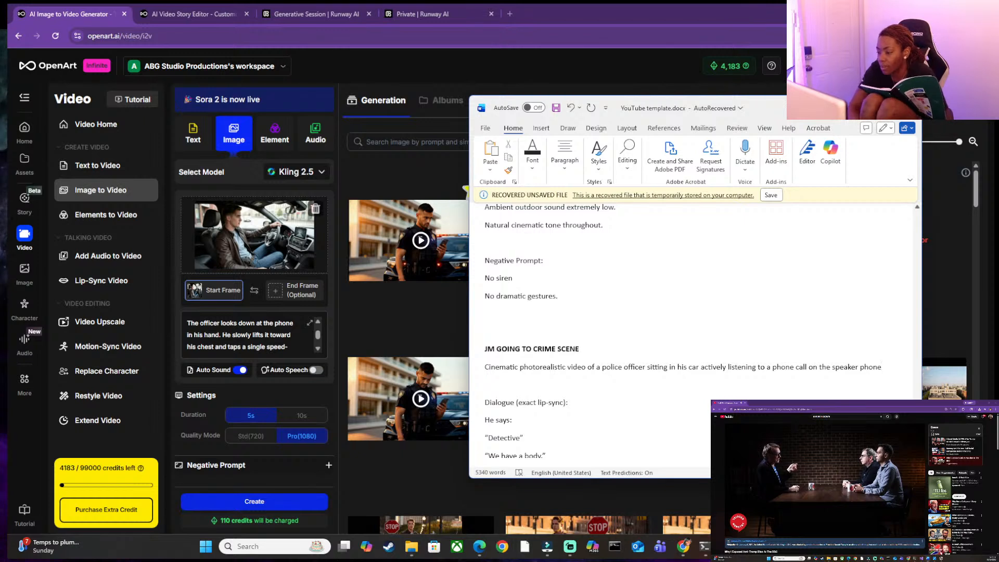
# Replace the wording after "phone call" in the scene description with "from the car's speaker".
pyautogui.press('BackSpace')
pyautogui.press('BackSpace')
pyautogui.press('BackSpace')
pyautogui.press('BackSpace')
pyautogui.press('BackSpace')
pyautogui.press('BackSpace')
pyautogui.press('BackSpace')
pyautogui.press('BackSpace')
pyautogui.press('BackSpace')
pyautogui.press('BackSpace')
pyautogui.press('BackSpace')
pyautogui.press('BackSpace')
pyautogui.press('BackSpace')
pyautogui.press('BackSpace')
pyautogui.press('BackSpace')
pyautogui.press('BackSpace')
pyautogui.press('BackSpace')
pyautogui.press('BackSpace')
pyautogui.press('BackSpace')
pyautogui.press('BackSpace')
pyautogui.write('from fr')
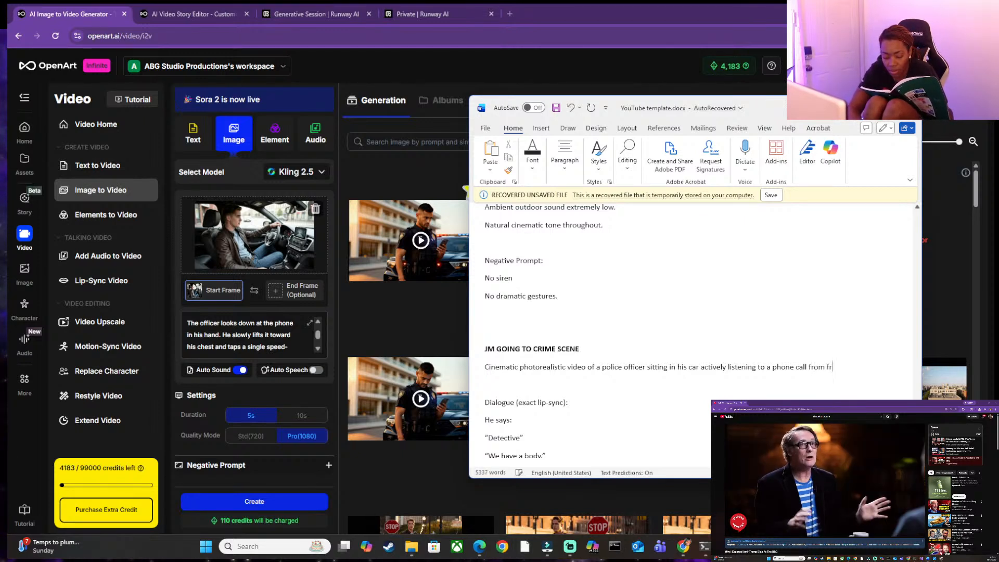
pyautogui.write("om the car's spe")
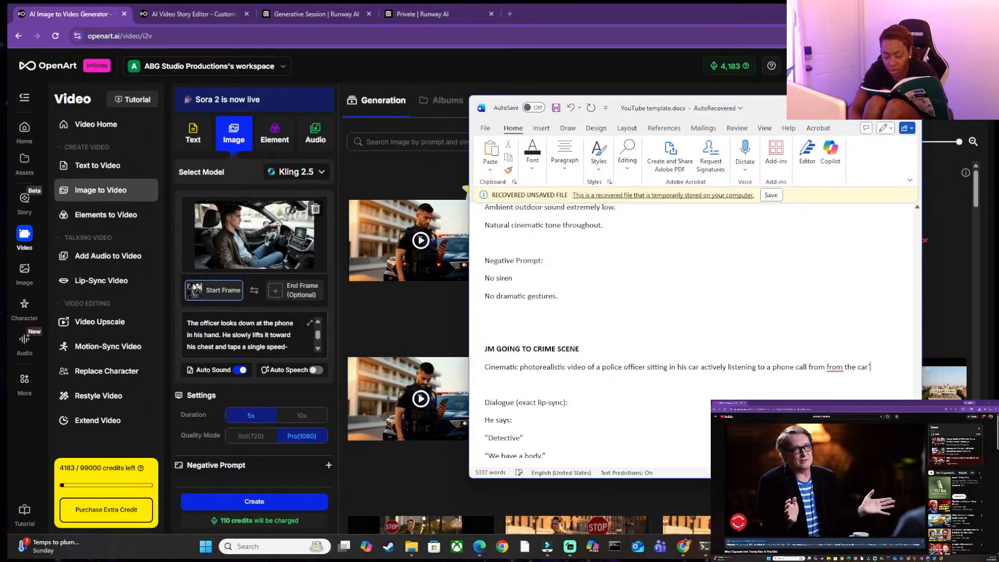
pyautogui.write('aker')
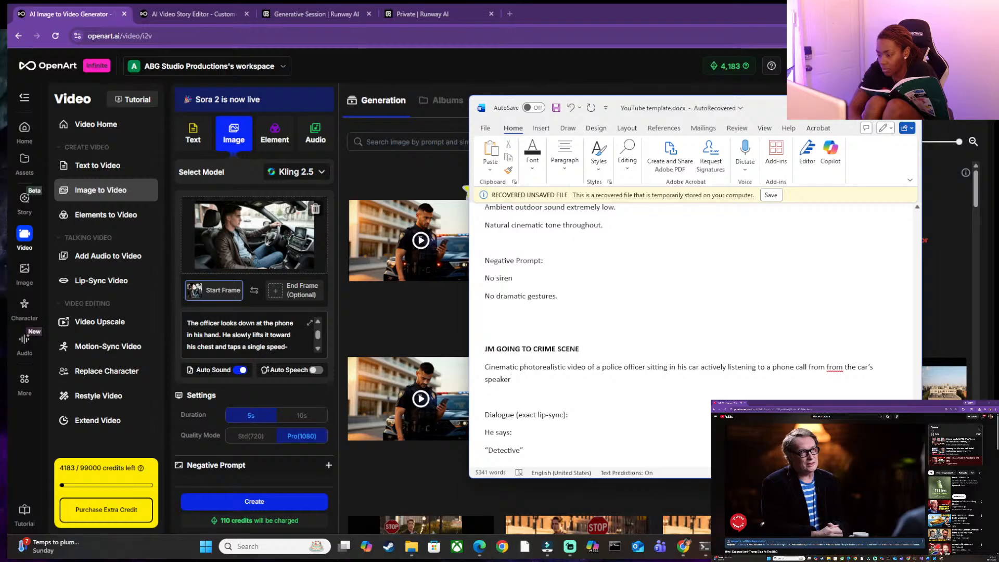
# Remove the duplicated word "from" in the scene description and insert a comma after "phone call".
pyautogui.click(825, 368)
pyautogui.press('BackSpace')
pyautogui.press('BackSpace')
pyautogui.press('BackSpace')
pyautogui.press('BackSpace')
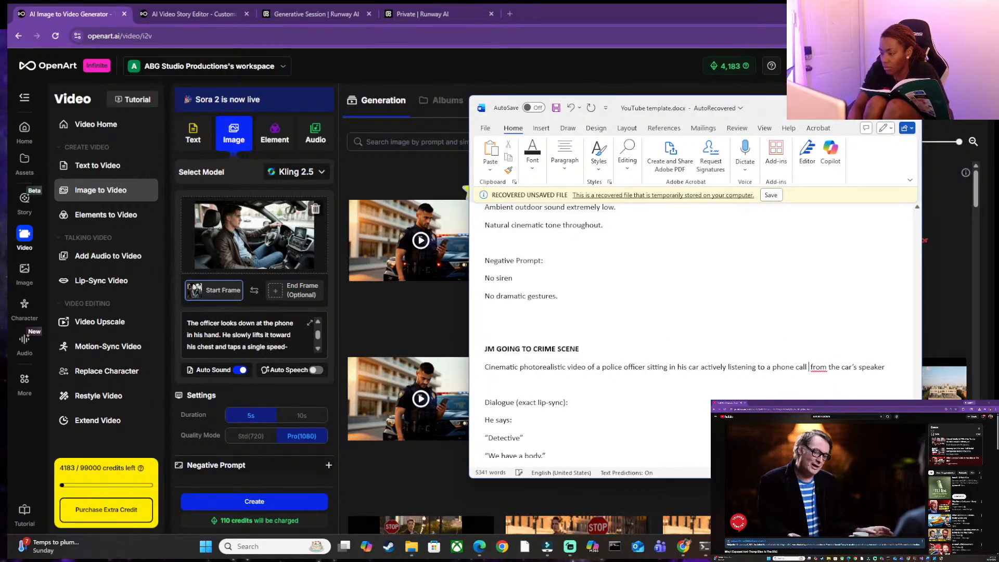
pyautogui.press('BackSpace')
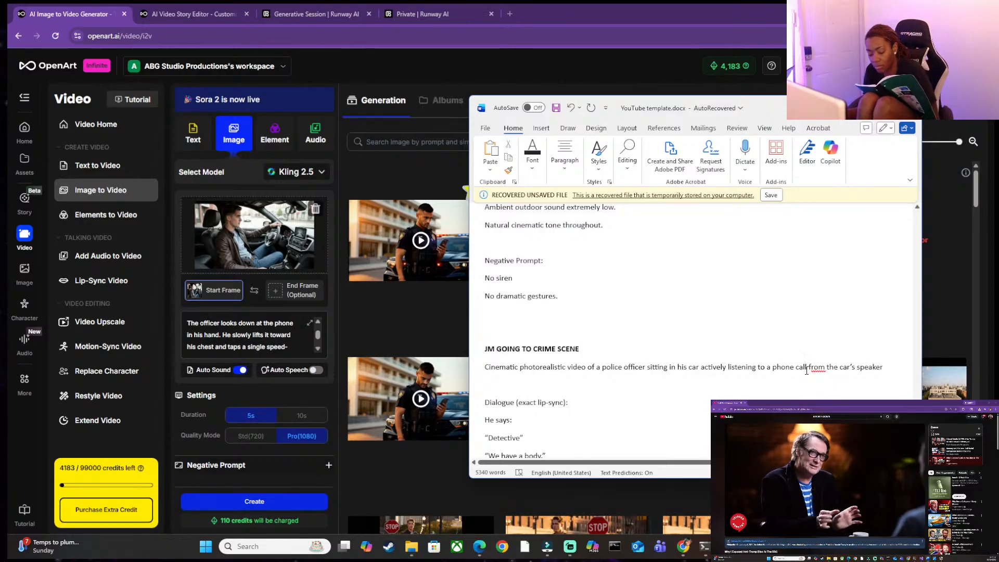
pyautogui.click(807, 370)
pyautogui.write(',')
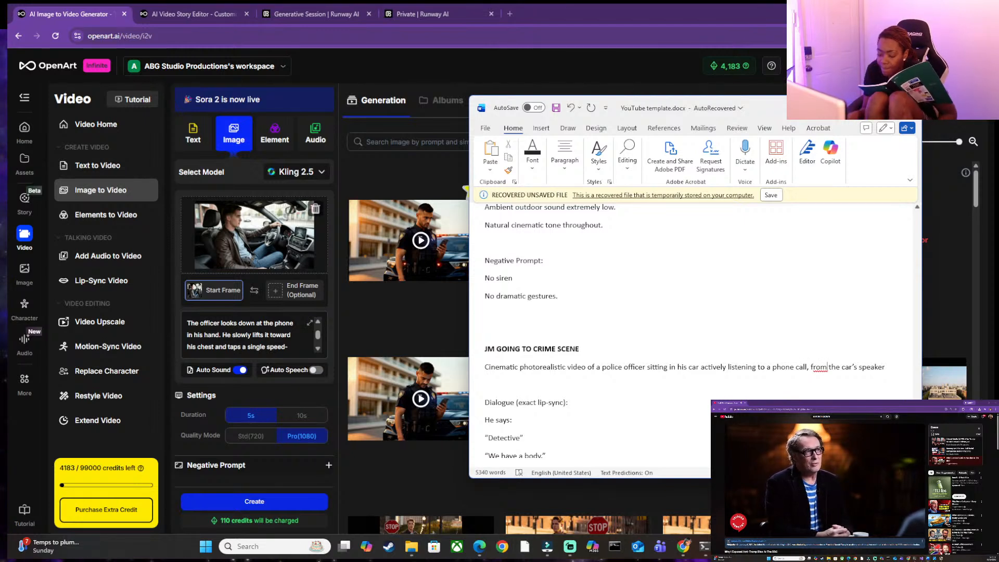
# Replace "Detective" in the first dialogue line of the new prompt with "Way to start a morning".
pyautogui.press('Down')
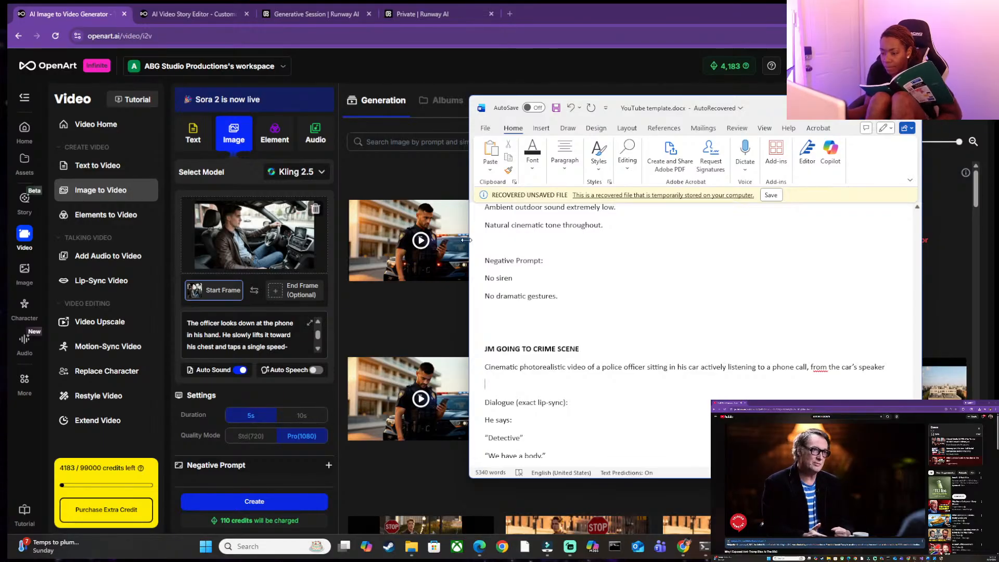
pyautogui.scroll(-1, 618, 357)
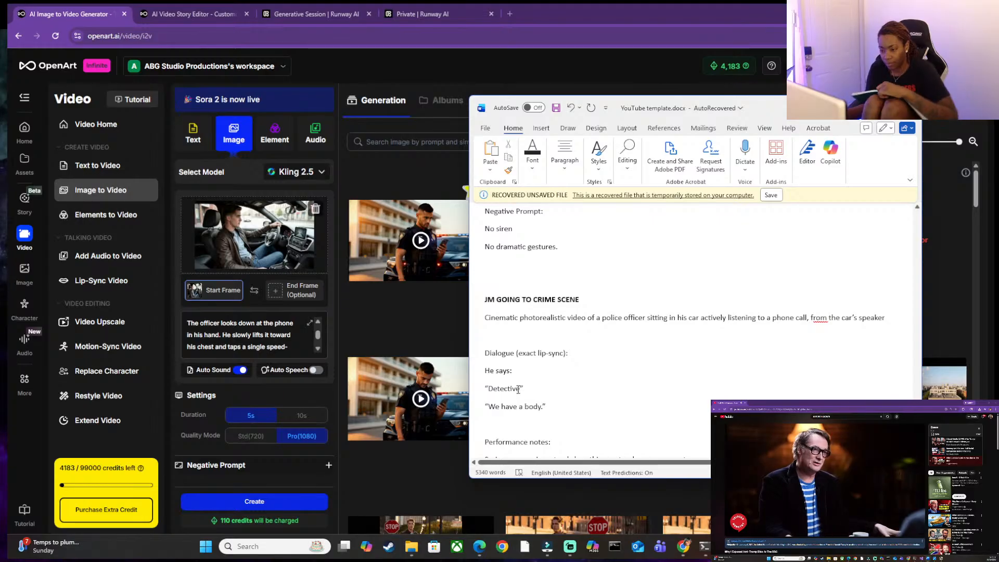
pyautogui.press('BackSpace')
pyautogui.press('BackSpace')
pyautogui.press('BackSpace')
pyautogui.press('BackSpace')
pyautogui.press('BackSpace')
pyautogui.press('BackSpace')
pyautogui.press('BackSpace')
pyautogui.press('BackSpace')
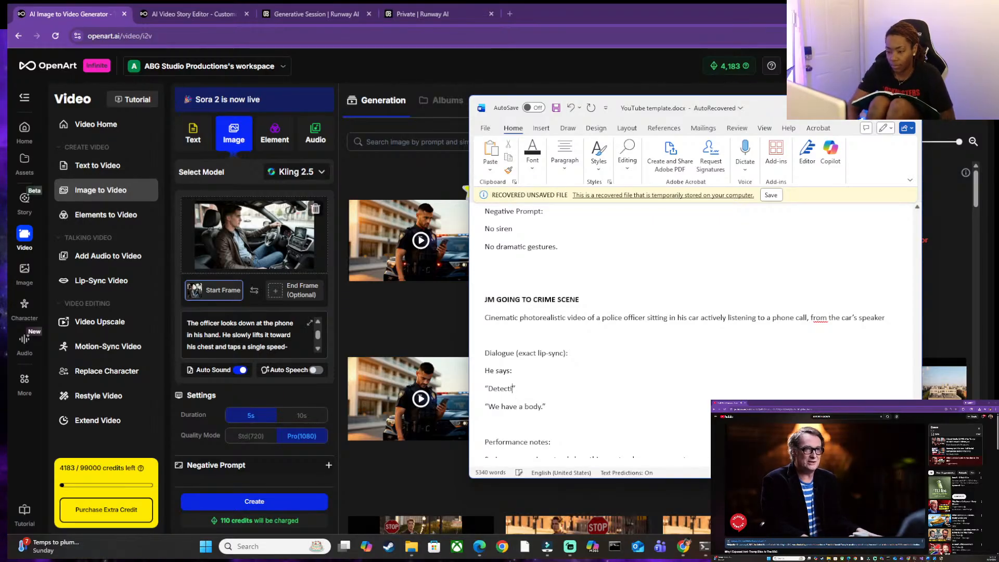
pyautogui.press('BackSpace')
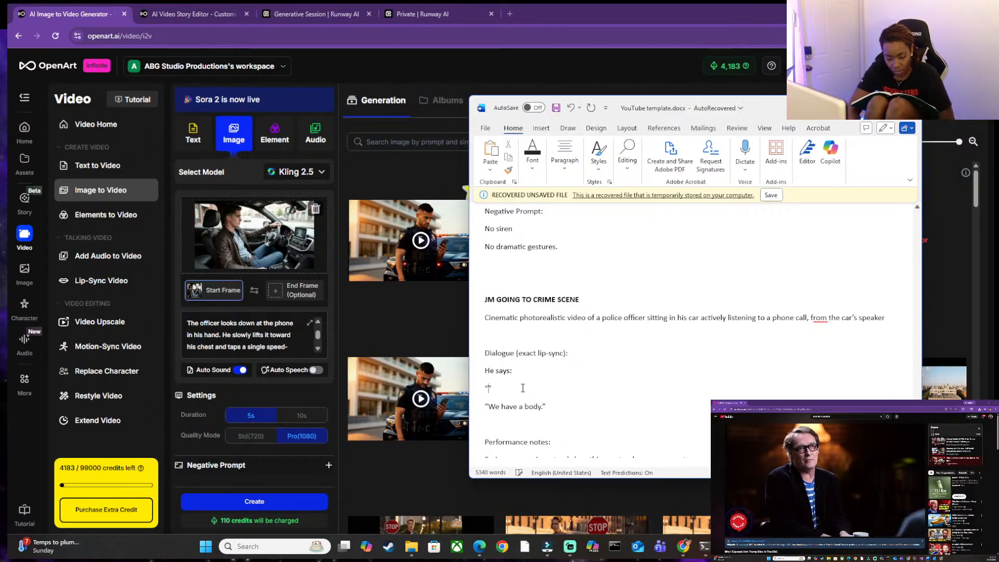
pyautogui.write('Way')
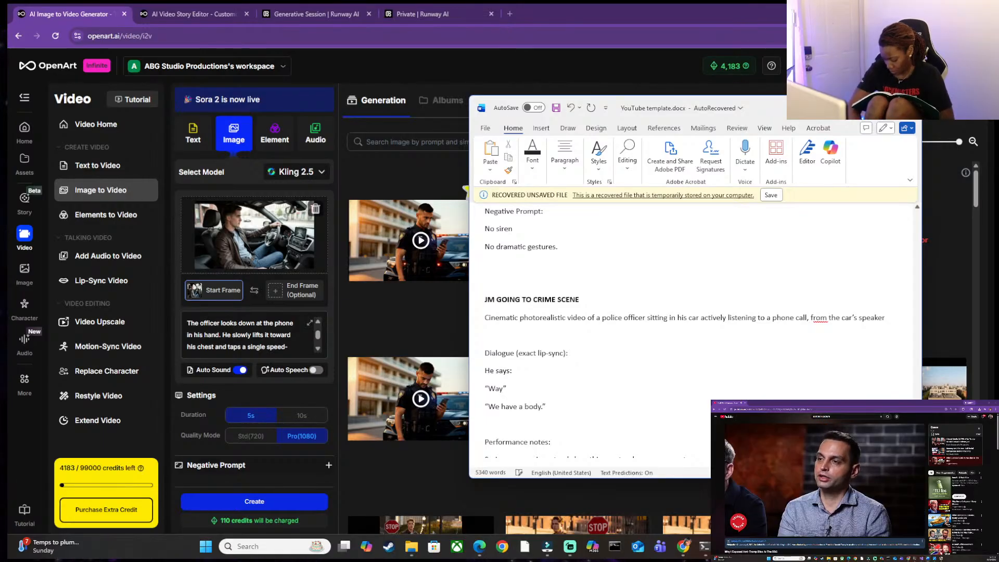
pyautogui.write(' to start ')
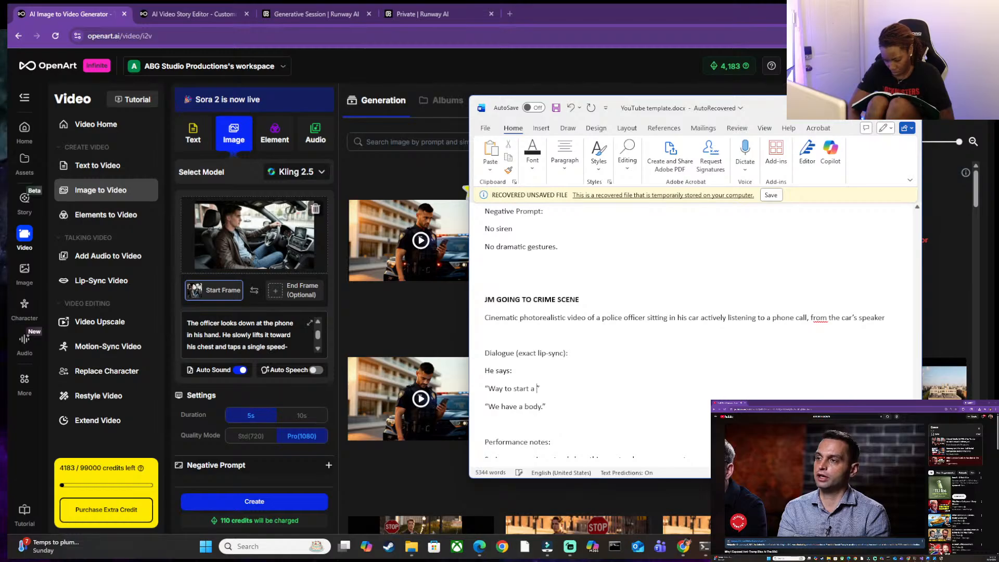
pyautogui.write('a morning')
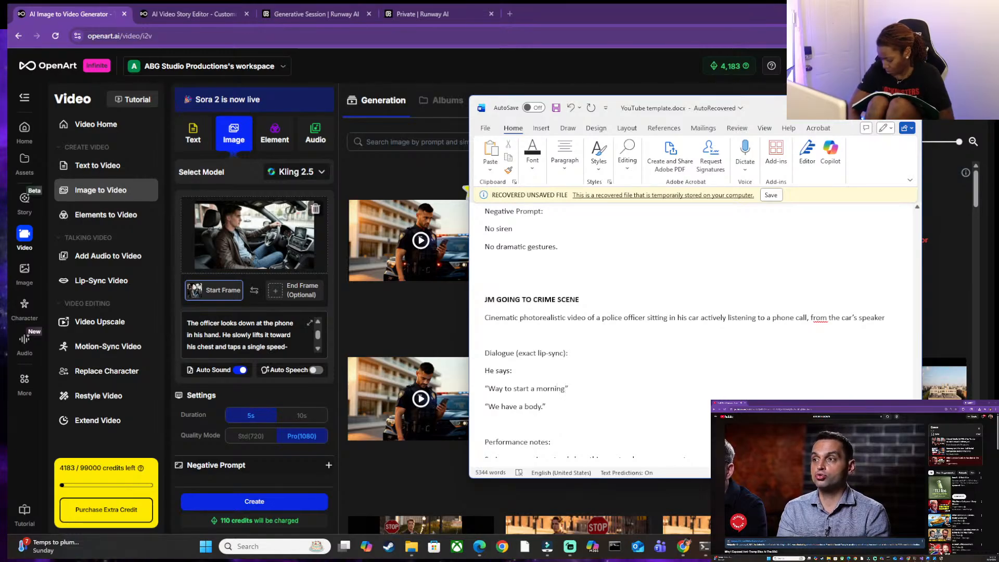
pyautogui.write('. a')
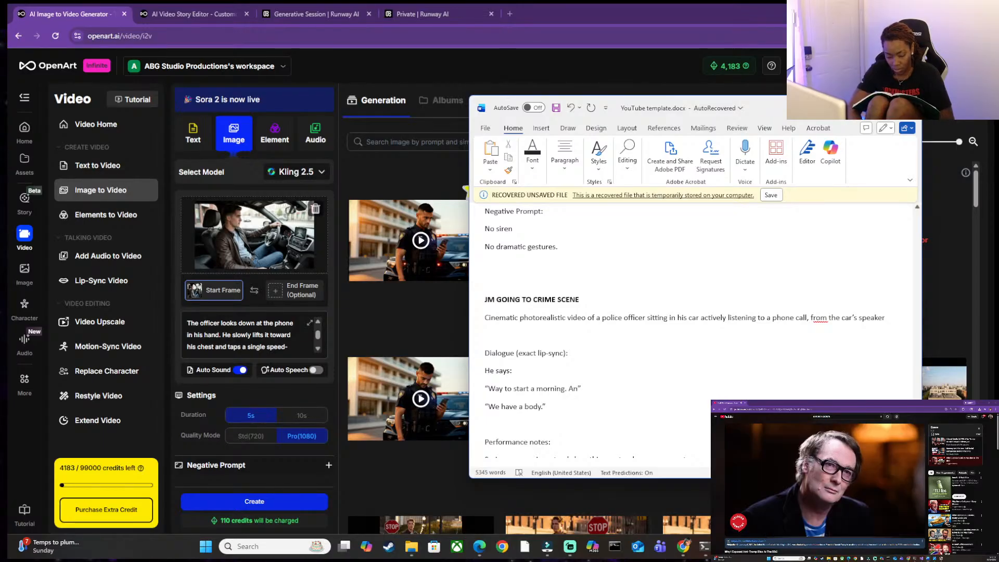
pyautogui.write('ny ')
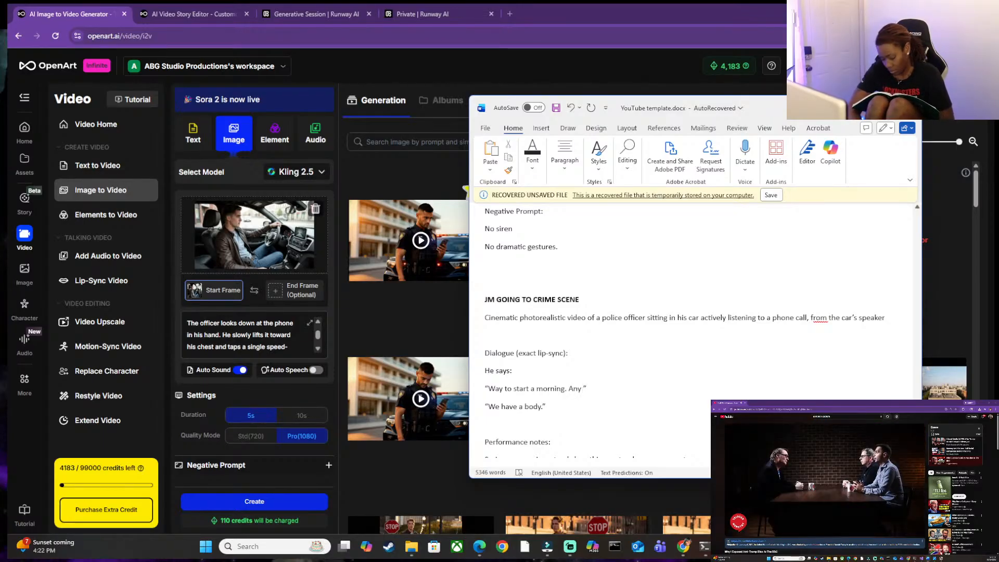
pyautogui.write('eye wit')
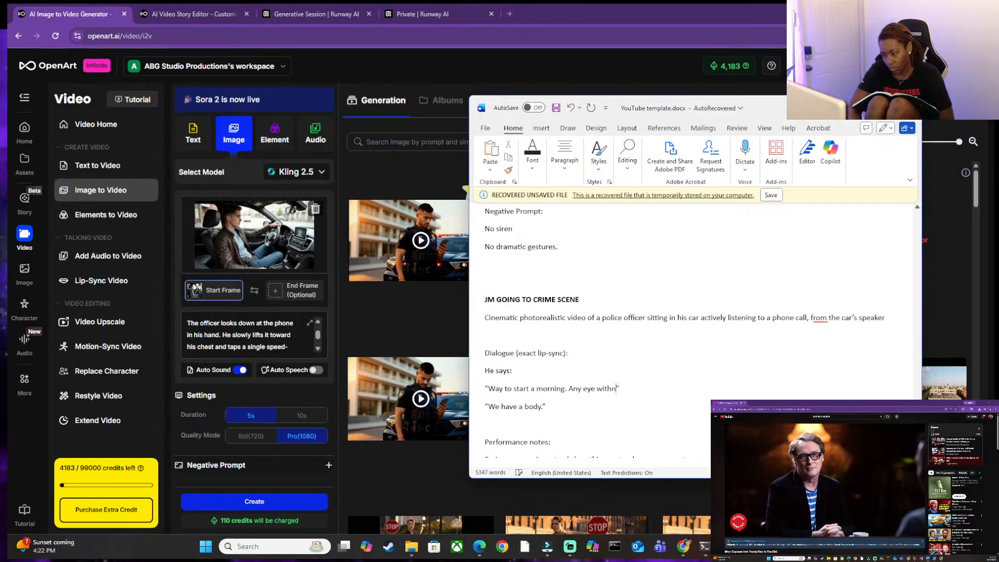
pyautogui.write('ness reports')
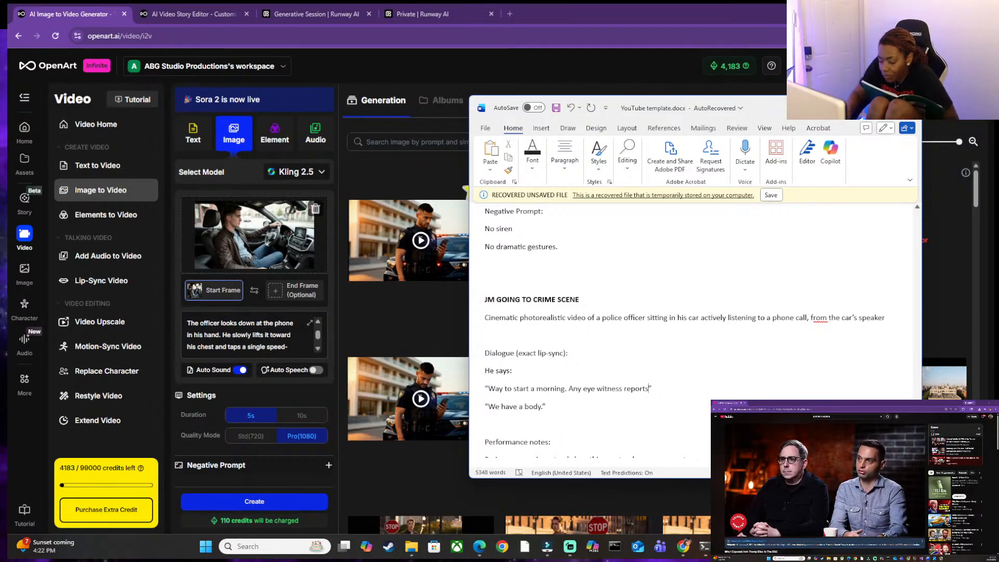
# Hyphenate "eye-witness" in the first dialogue line and end the line with a period after "reports".
pyautogui.click(546, 406)
pyautogui.click(647, 389)
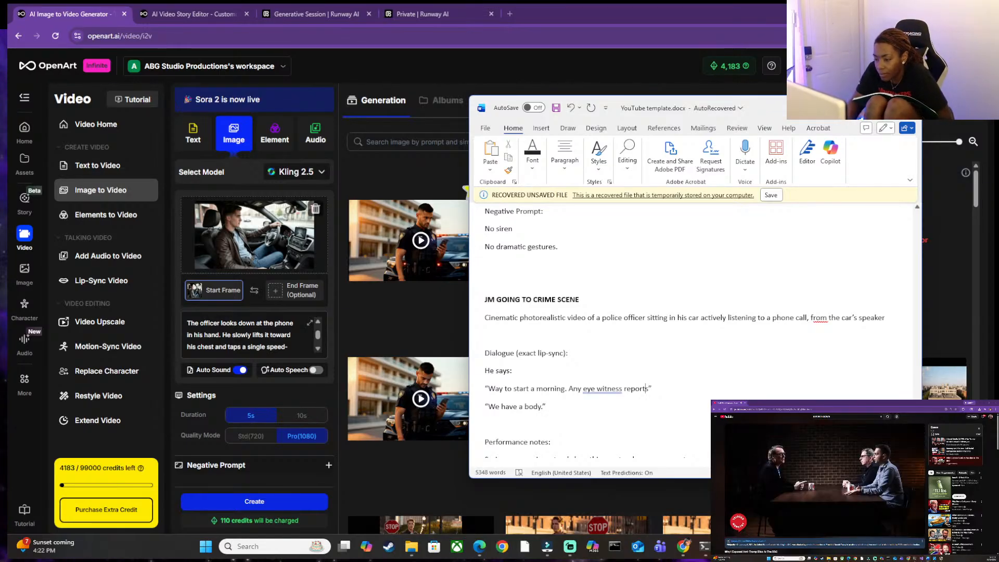
pyautogui.press('BackSpace')
pyautogui.write('-')
pyautogui.click(650, 389)
pyautogui.write('.')
pyautogui.press('Down')
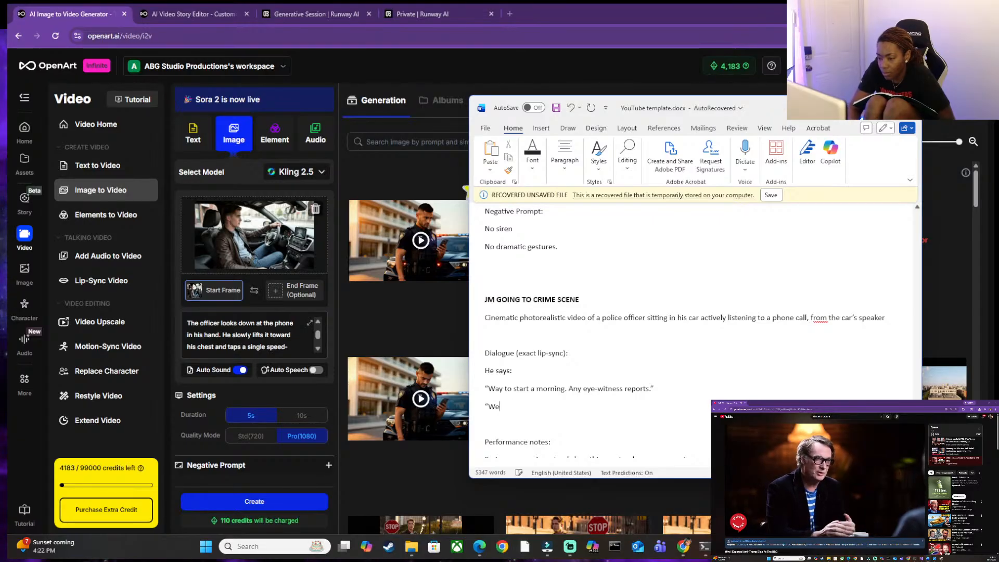
# Delete the unfinished second dialogue line beginning with "We" below the eye-witness line.
pyautogui.press('BackSpace')
pyautogui.press('BackSpace')
pyautogui.press('BackSpace')
pyautogui.press('BackSpace')
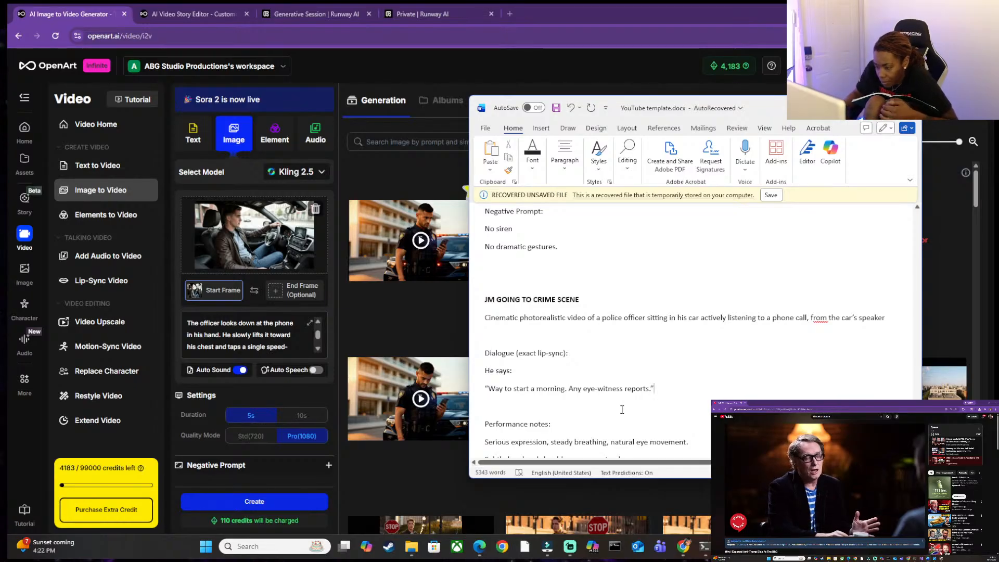
# Insert a comma after "his car" in the scene description, dropping the trial wording "driving while".
pyautogui.scroll(-2, 620, 410)
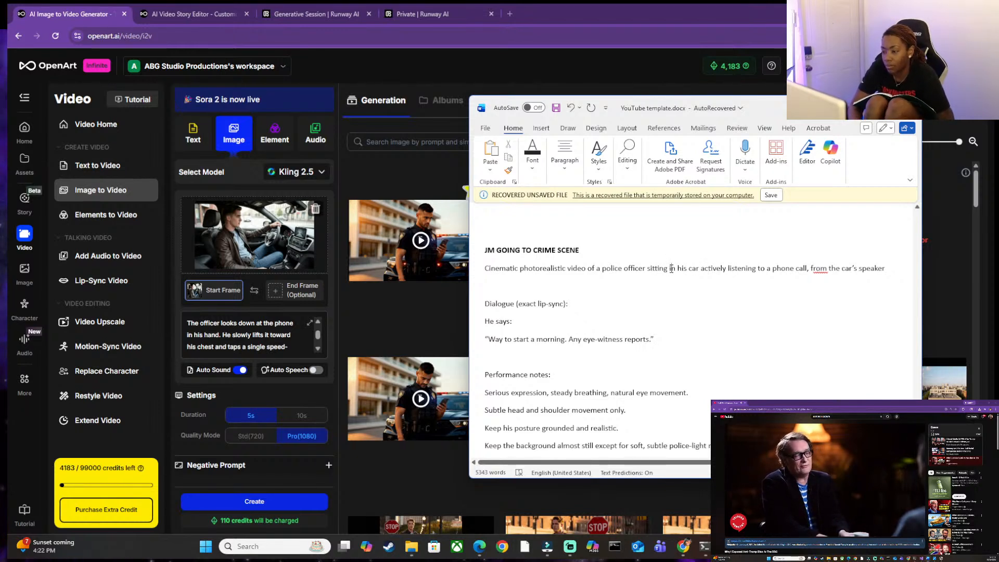
pyautogui.write(', driving while')
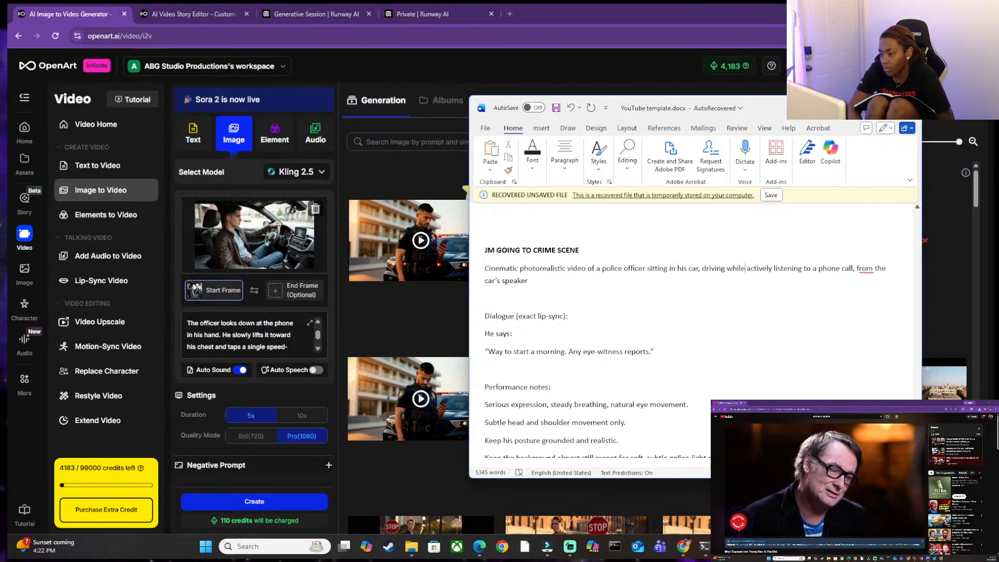
pyautogui.press('BackSpace')
pyautogui.press('BackSpace')
pyautogui.press('BackSpace')
pyautogui.press('BackSpace')
pyautogui.press('BackSpace')
pyautogui.press('BackSpace')
pyautogui.press('BackSpace')
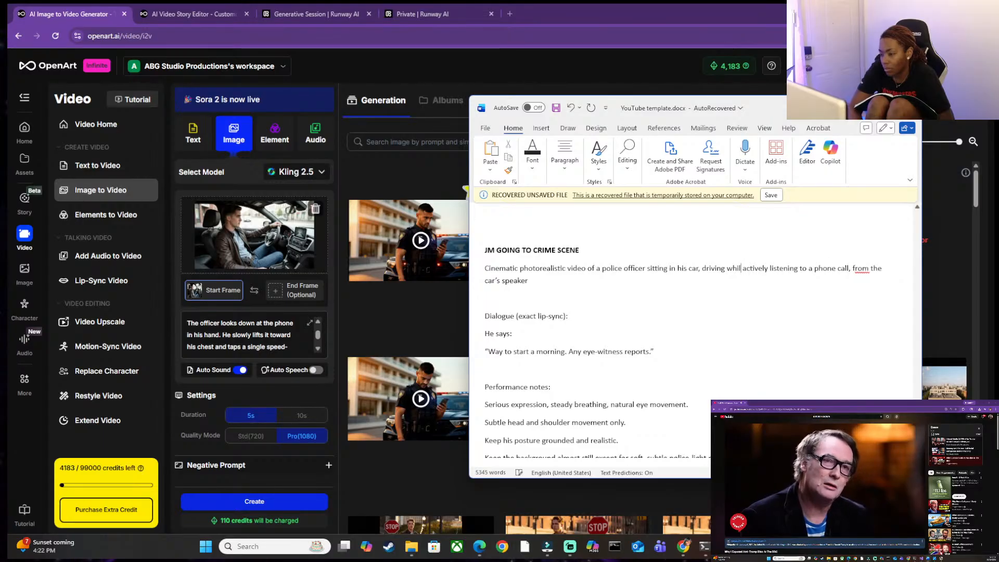
pyautogui.press('BackSpace')
pyautogui.press('BackSpace')
pyautogui.press('BackSpace')
pyautogui.press('BackSpace')
pyautogui.press('BackSpace')
pyautogui.press('BackSpace')
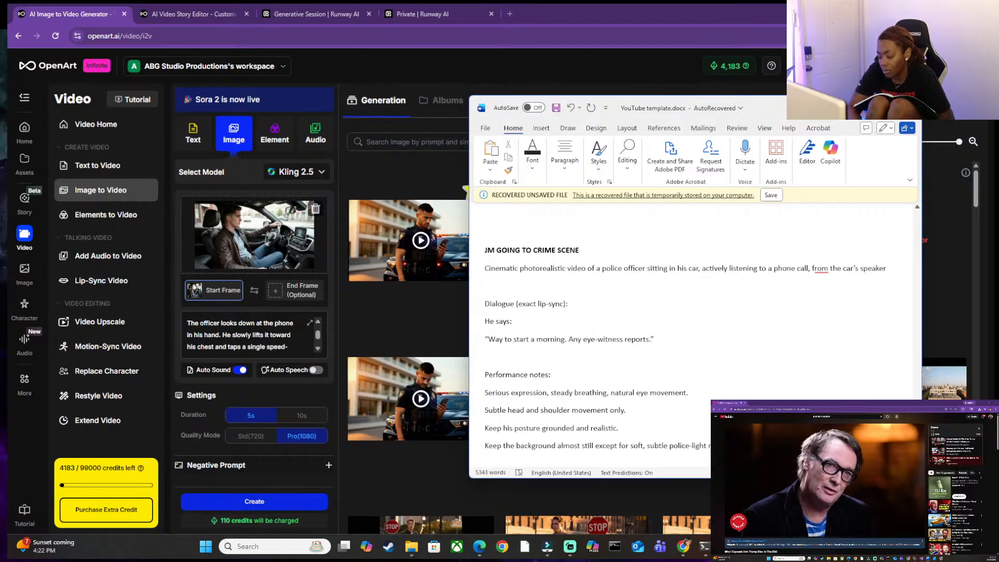
# Replace "sitting in his car" with "driving his car" in the scene description, keeping the comma after it.
pyautogui.press('BackSpace')
pyautogui.press('BackSpace')
pyautogui.press('BackSpace')
pyautogui.press('BackSpace')
pyautogui.press('BackSpace')
pyautogui.press('BackSpace')
pyautogui.press('BackSpace')
pyautogui.press('BackSpace')
pyautogui.press('BackSpace')
pyautogui.press('BackSpace')
pyautogui.press('BackSpace')
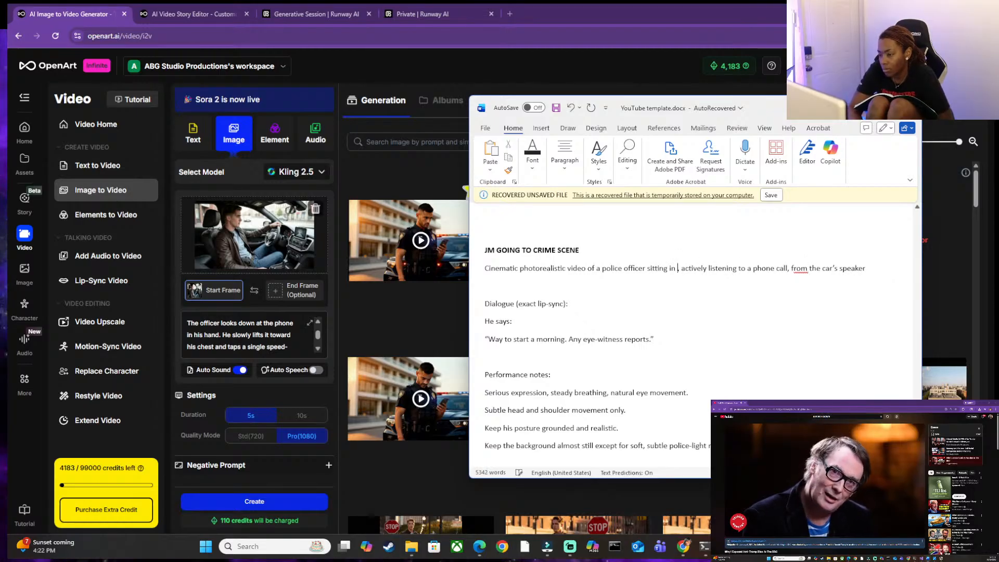
pyautogui.press('BackSpace')
pyautogui.press('BackSpace')
pyautogui.press('BackSpace')
pyautogui.press('BackSpace')
pyautogui.press('BackSpace')
pyautogui.press('BackSpace')
pyautogui.press('BackSpace')
pyautogui.write('driving')
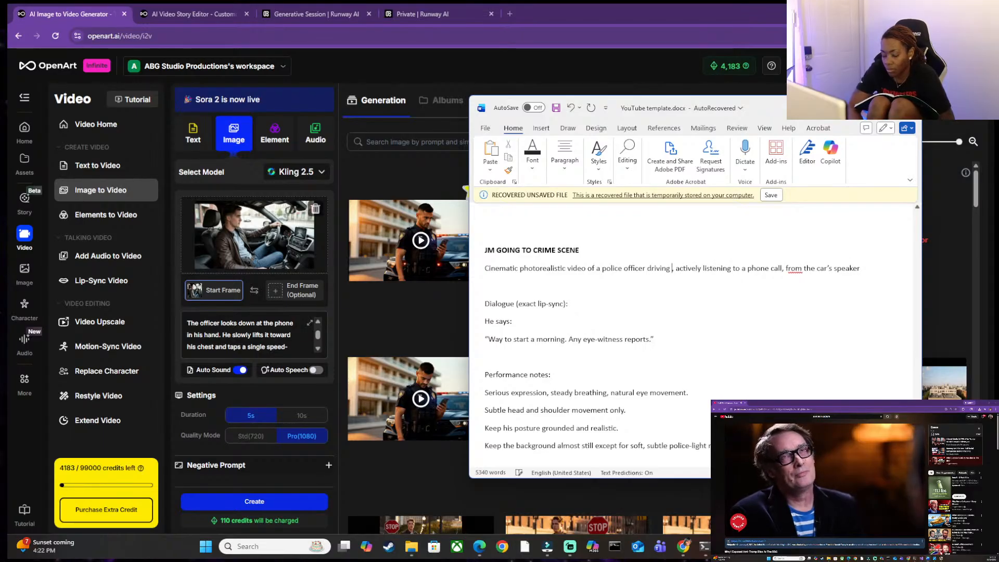
pyautogui.write(' his')
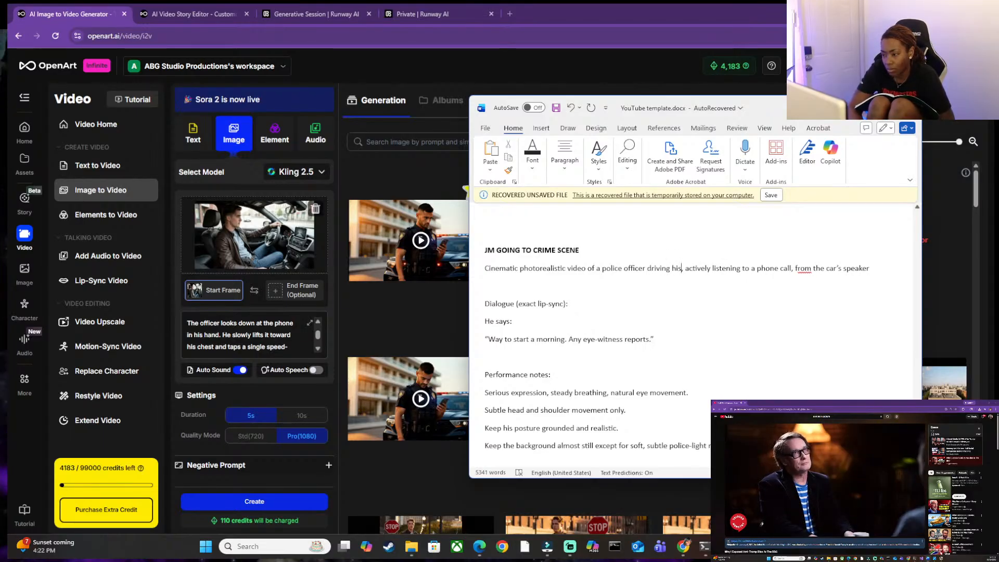
pyautogui.press('BackSpace')
pyautogui.press('BackSpace')
pyautogui.press('BackSpace')
pyautogui.write('his car')
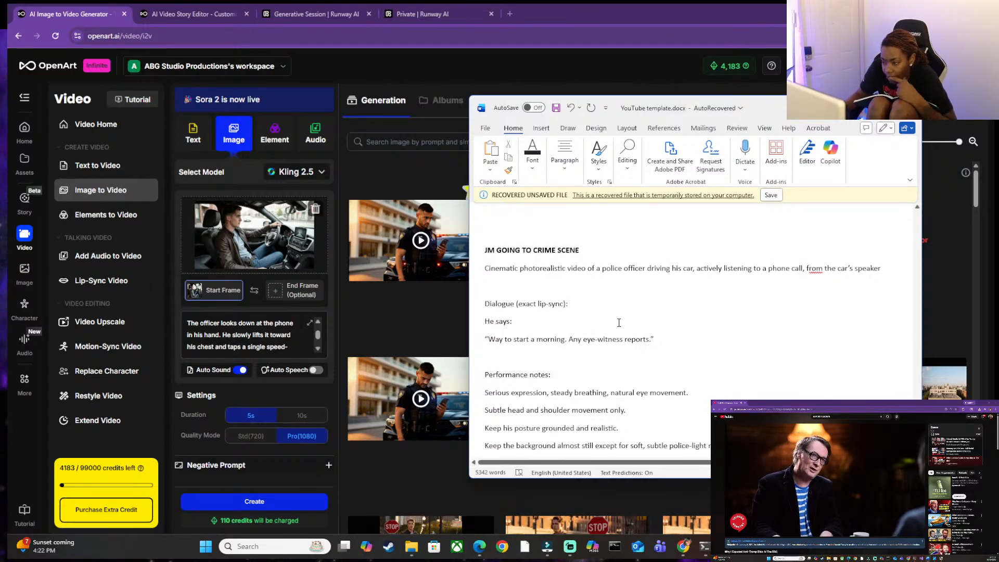
# Shorten the first line of the Camera section to "Static camera", removing the chest-level and centering wording.
pyautogui.scroll(-3, 701, 284)
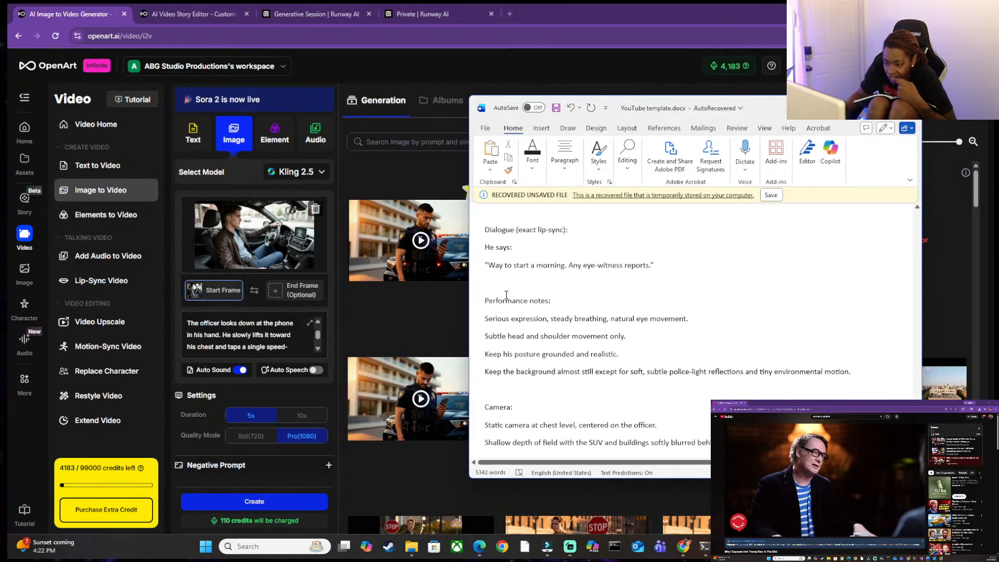
pyautogui.scroll(-3, 545, 291)
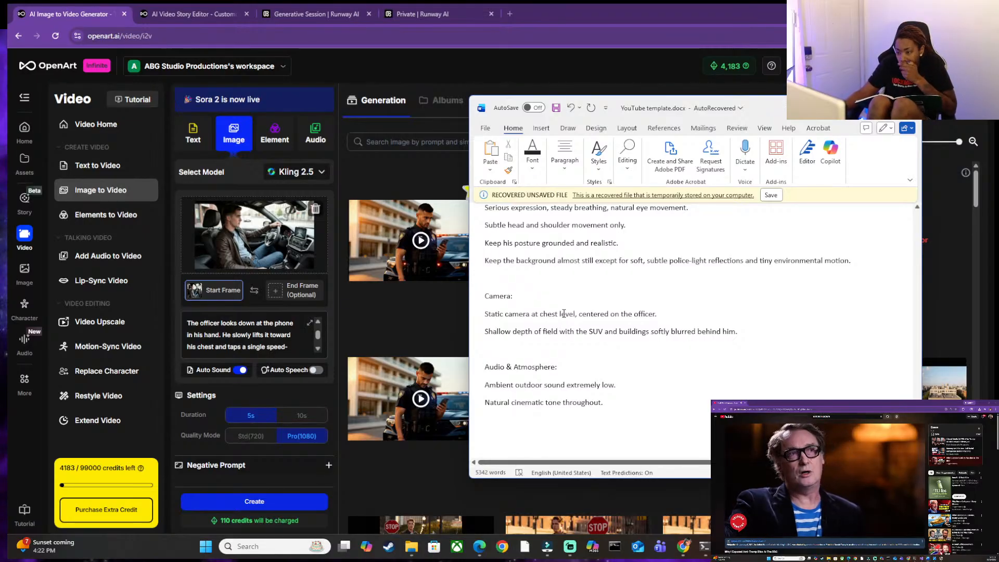
pyautogui.moveTo(652, 317); pyautogui.dragTo(687, 312)
pyautogui.click(532, 315)
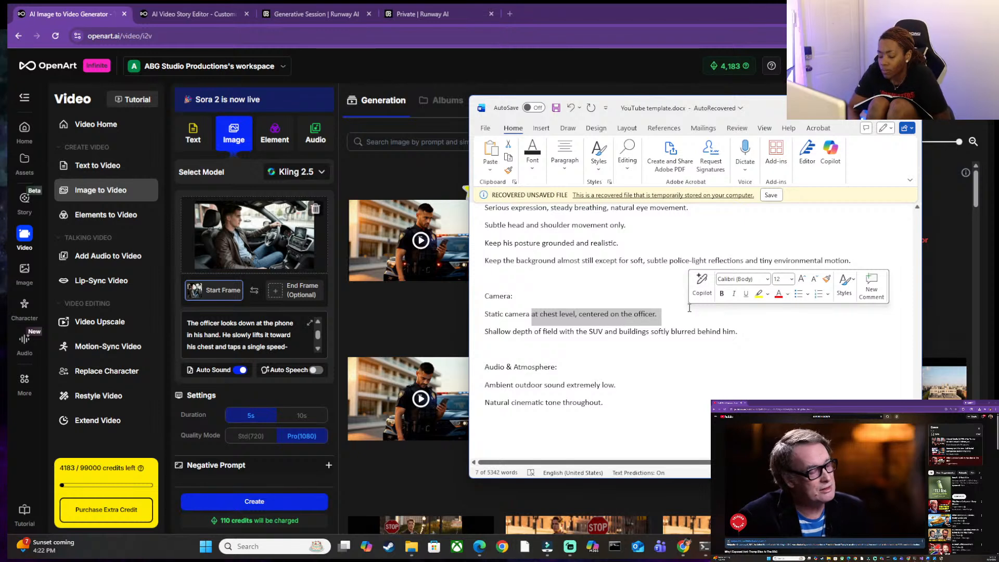
pyautogui.press('BackSpace')
pyautogui.write(', ')
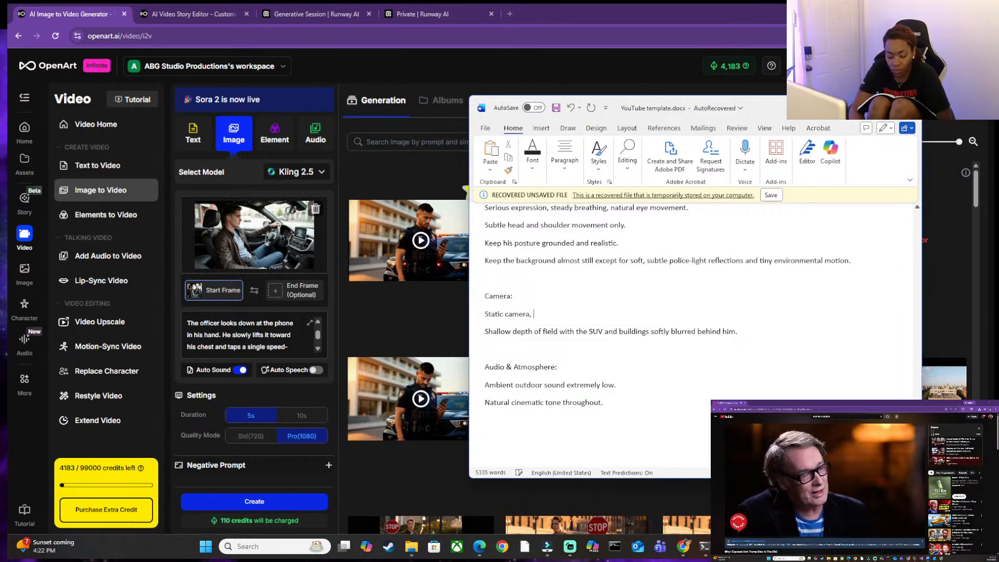
pyautogui.write('centered')
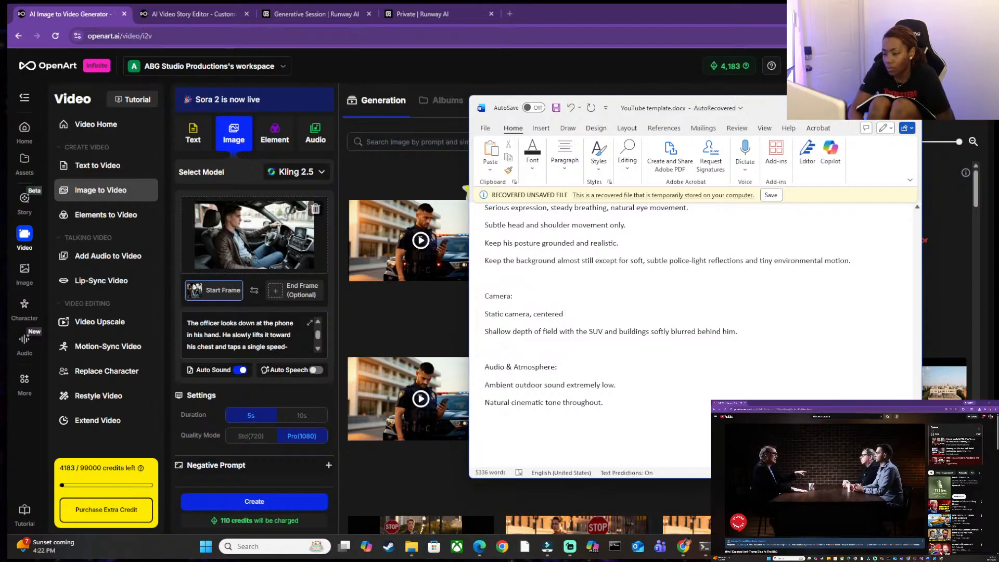
pyautogui.press('BackSpace')
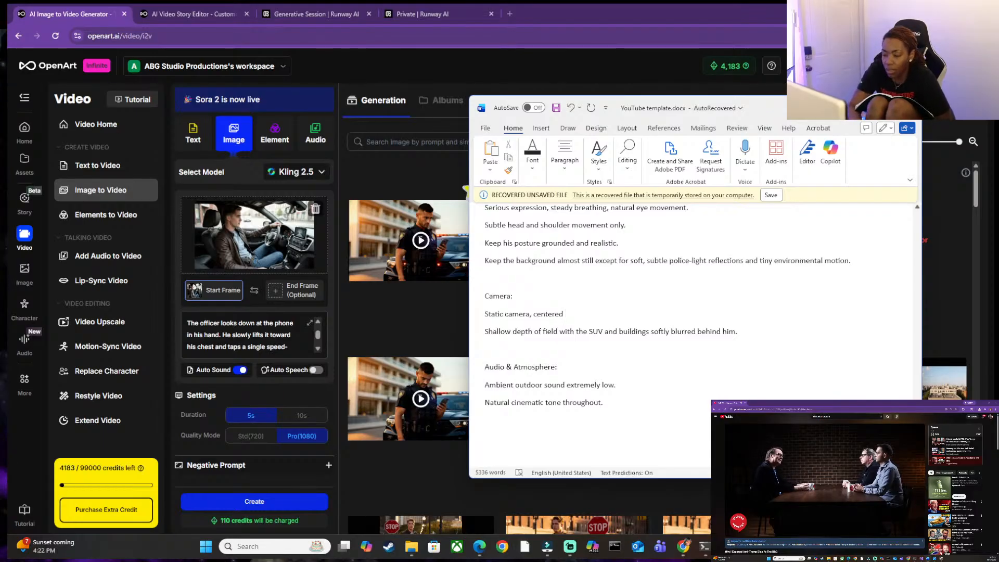
pyautogui.press('BackSpace')
pyautogui.press('BackSpace')
pyautogui.press('BackSpace')
pyautogui.press('BackSpace')
pyautogui.press('BackSpace')
pyautogui.press('BackSpace')
pyautogui.press('BackSpace')
pyautogui.press('BackSpace')
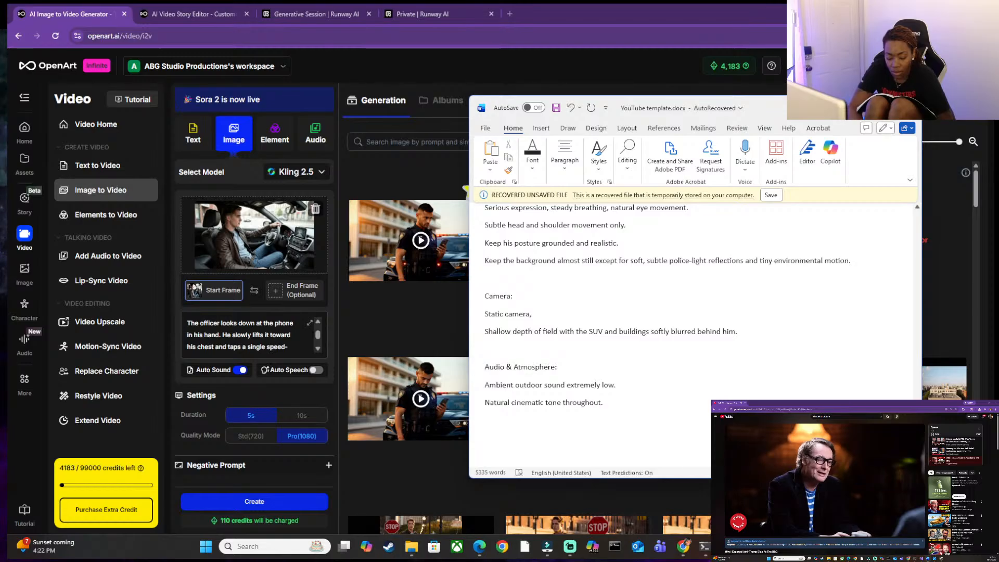
pyautogui.press('BackSpace')
# Add the line "Keep the same angle" below "Static camera" in the Camera section.
pyautogui.press('Return')
pyautogui.write('No')
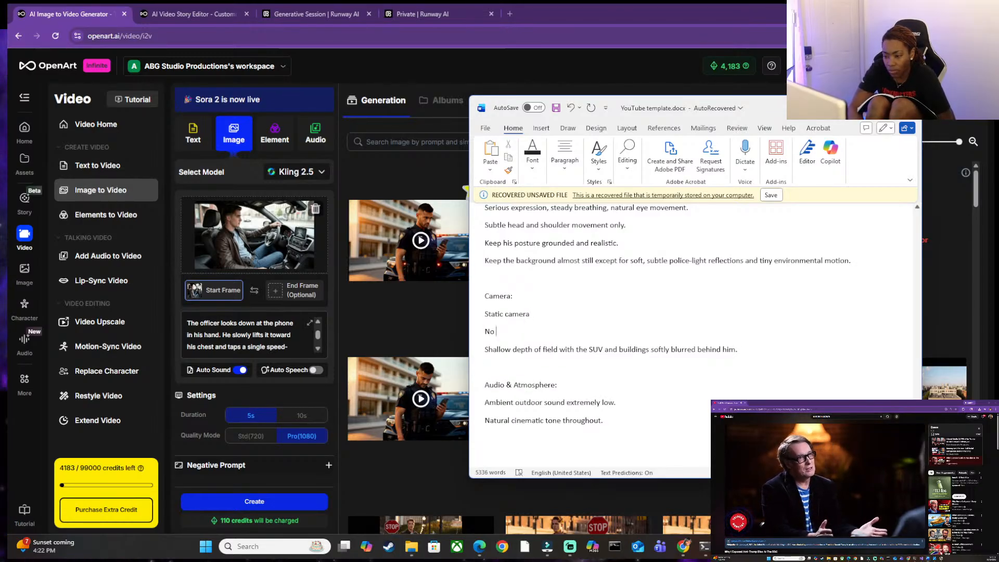
pyautogui.press('BackSpace')
pyautogui.press('BackSpace')
pyautogui.press('BackSpace')
pyautogui.write('Same angle')
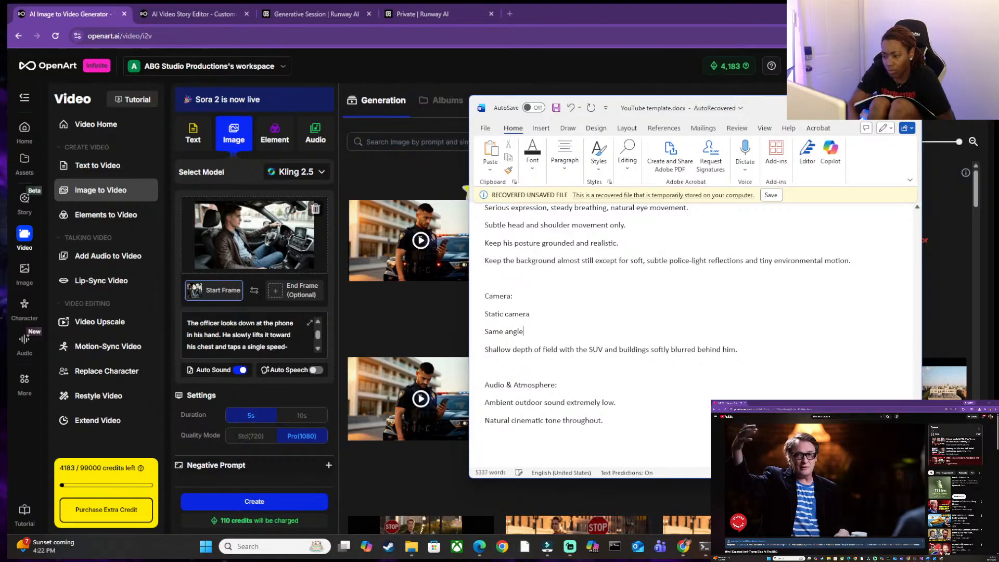
pyautogui.press('BackSpace')
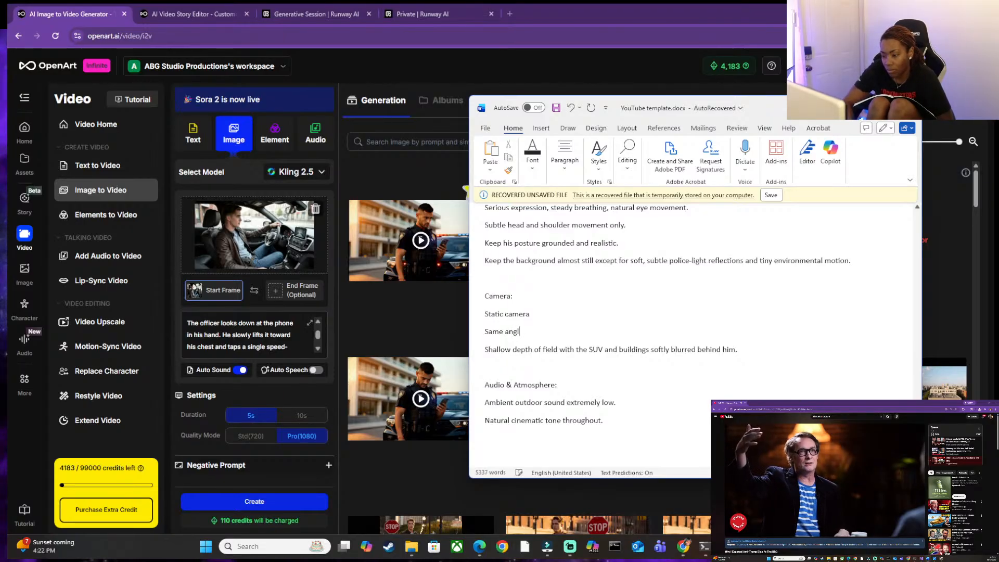
pyautogui.write('le')
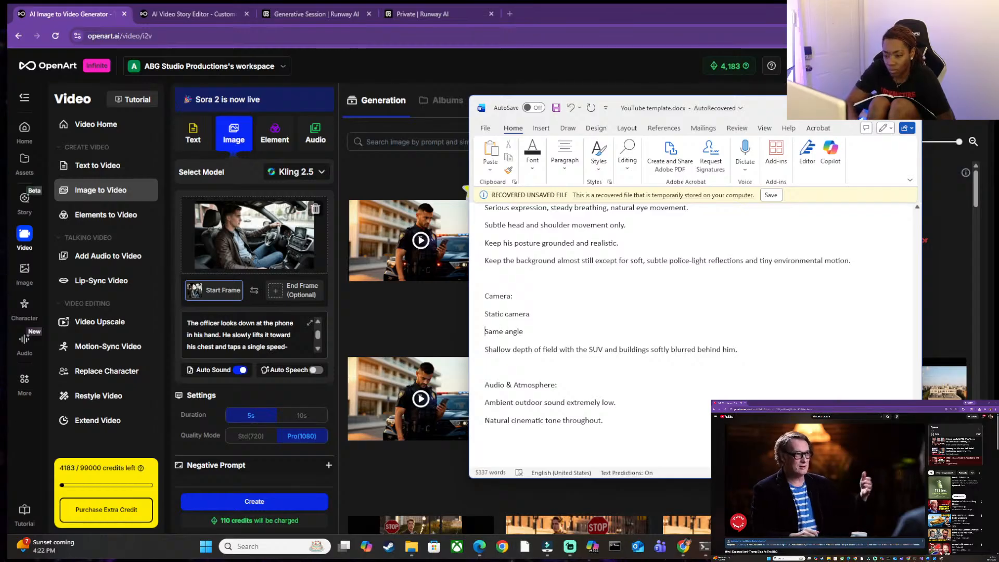
pyautogui.write('Keep the')
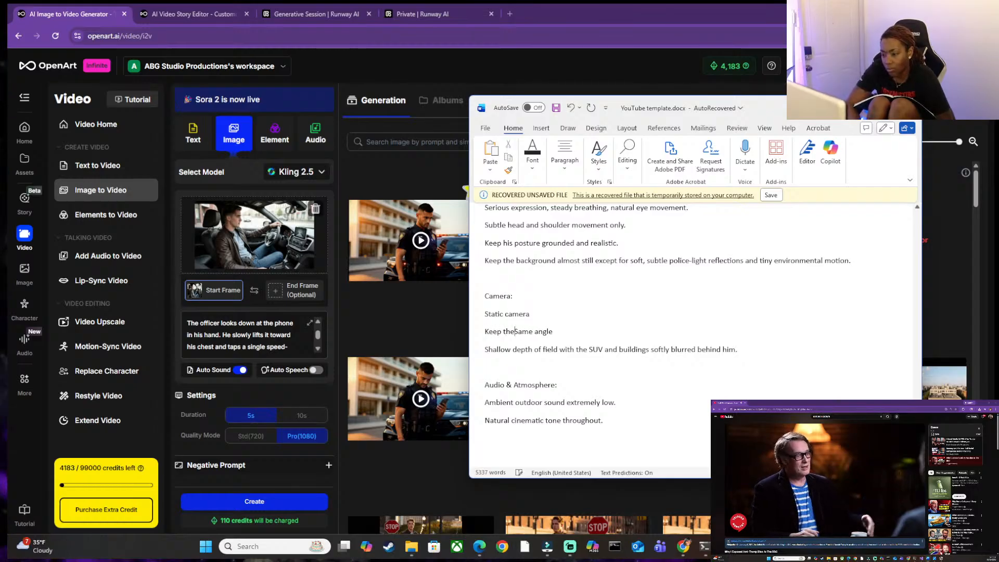
pyautogui.press('Delete')
pyautogui.write('s')
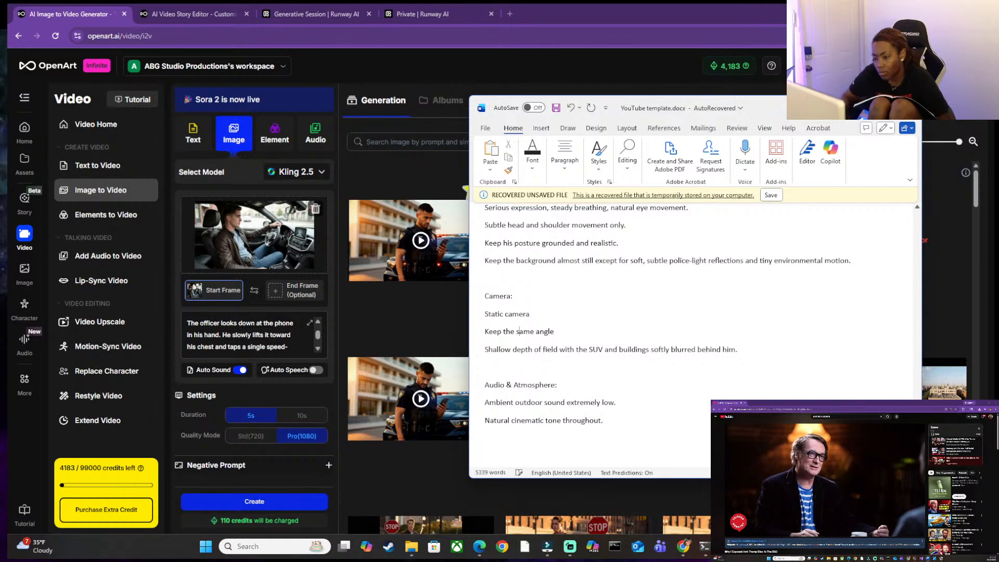
# Delete "police-light" from the background note under Performance notes so it mentions only soft, subtle reflections.
pyautogui.scroll(-1, 742, 398)
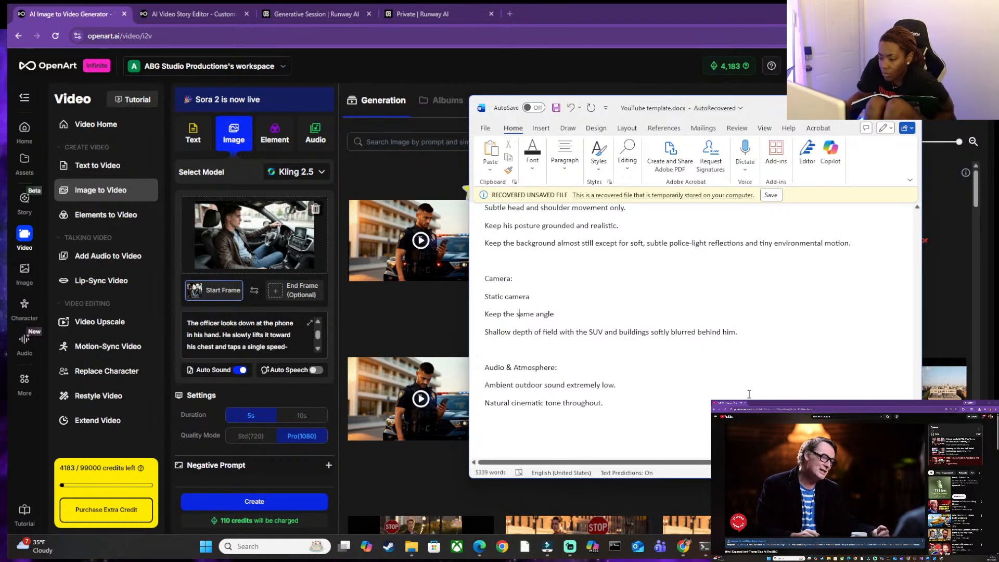
pyautogui.scroll(1, 595, 297)
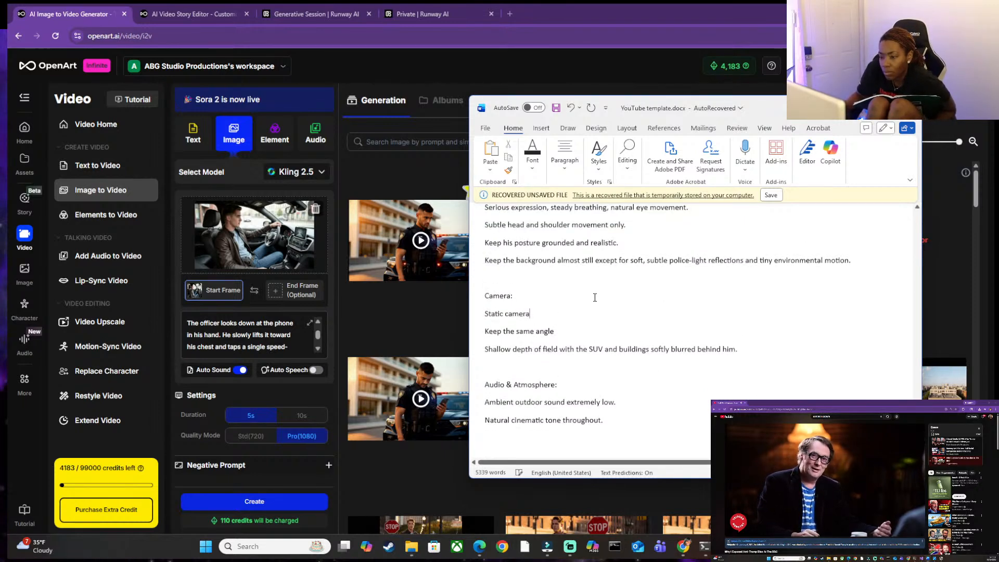
pyautogui.scroll(4, 595, 297)
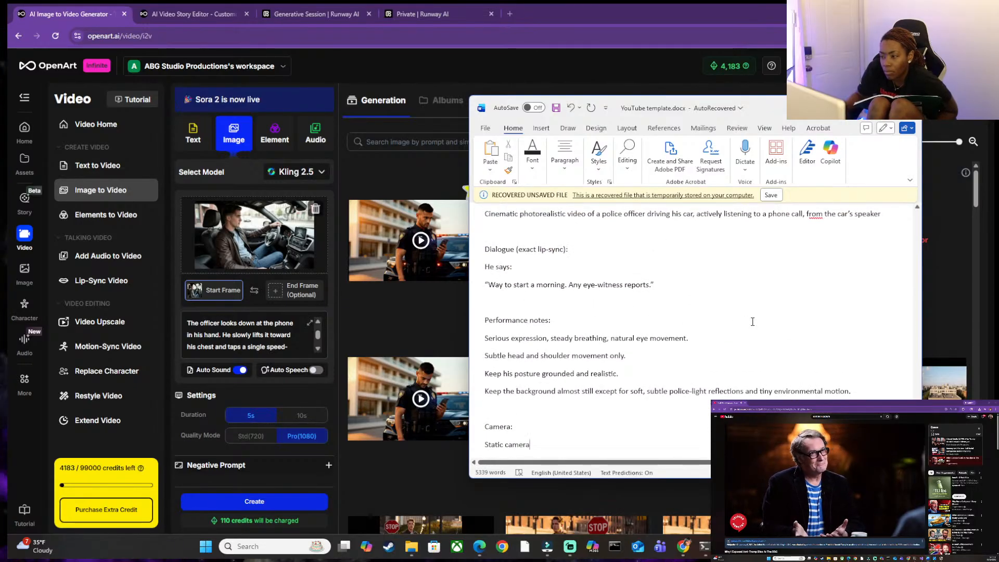
pyautogui.scroll(-3, 753, 321)
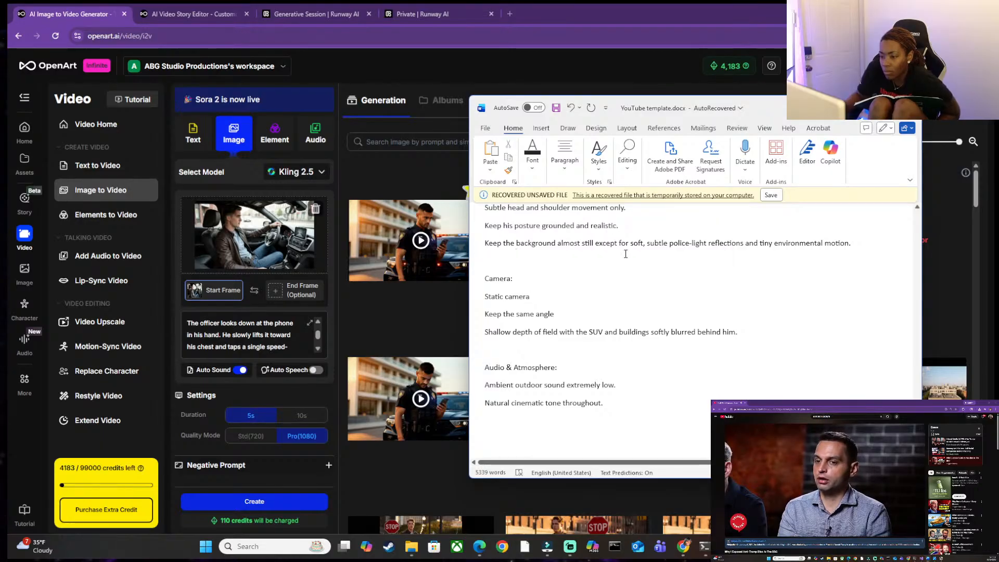
pyautogui.click(690, 244)
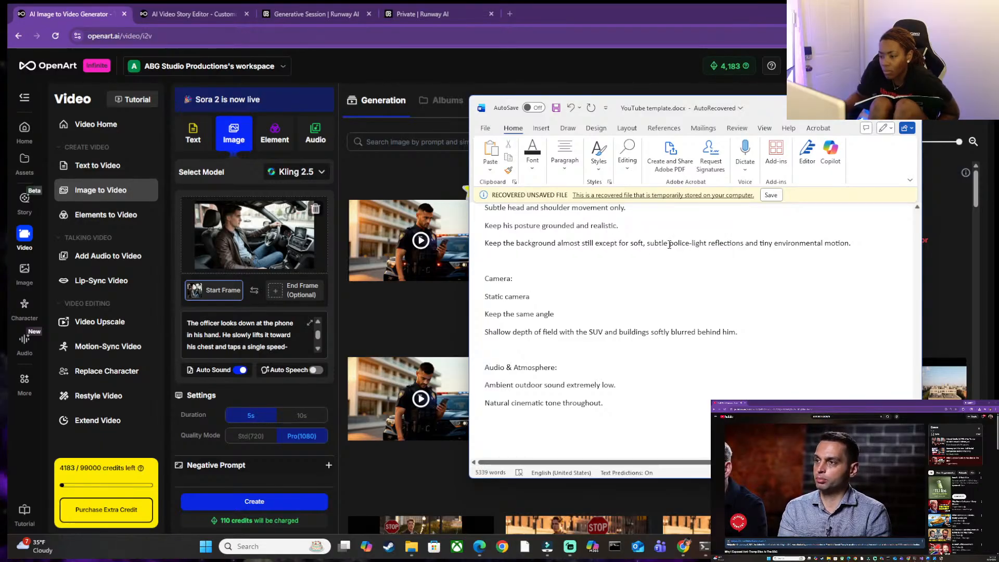
pyautogui.moveTo(649, 245)
pyautogui.mouseDown()
pyautogui.moveTo(706, 243)
pyautogui.moveTo(669, 242)
pyautogui.mouseUp()
pyautogui.click(708, 243)
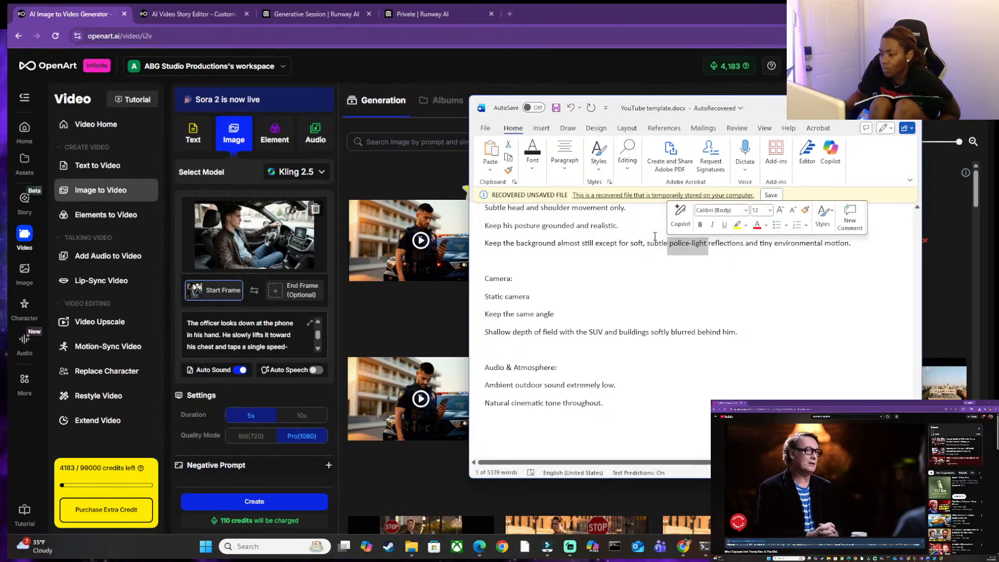
pyautogui.press('BackSpace')
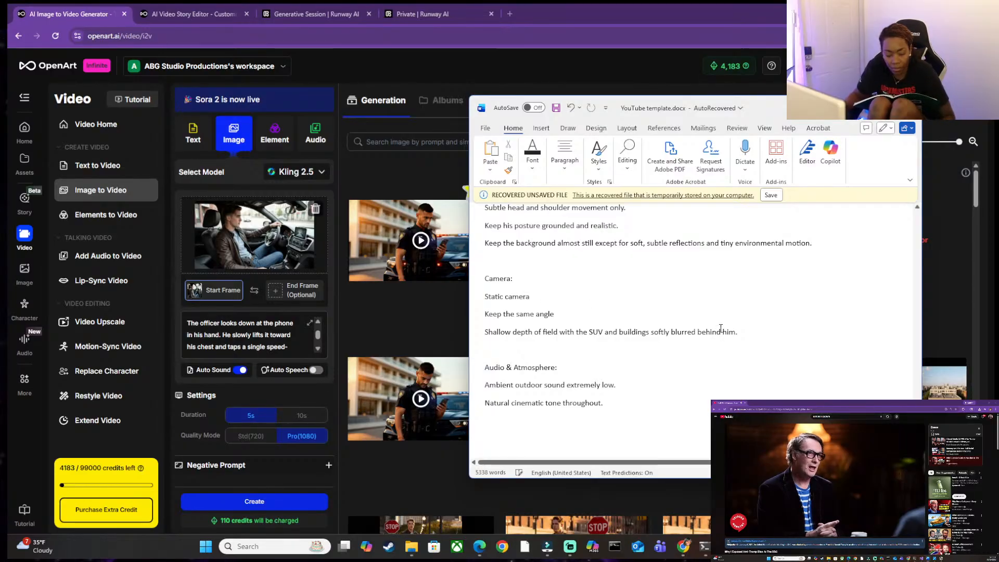
# Switch to ChatGPT and attach the car-interior image openart_k3Dhlj17_upscaled.jpg from the detective's folder inside Scene 1.
pyautogui.hotkey('ctrl', 'a')
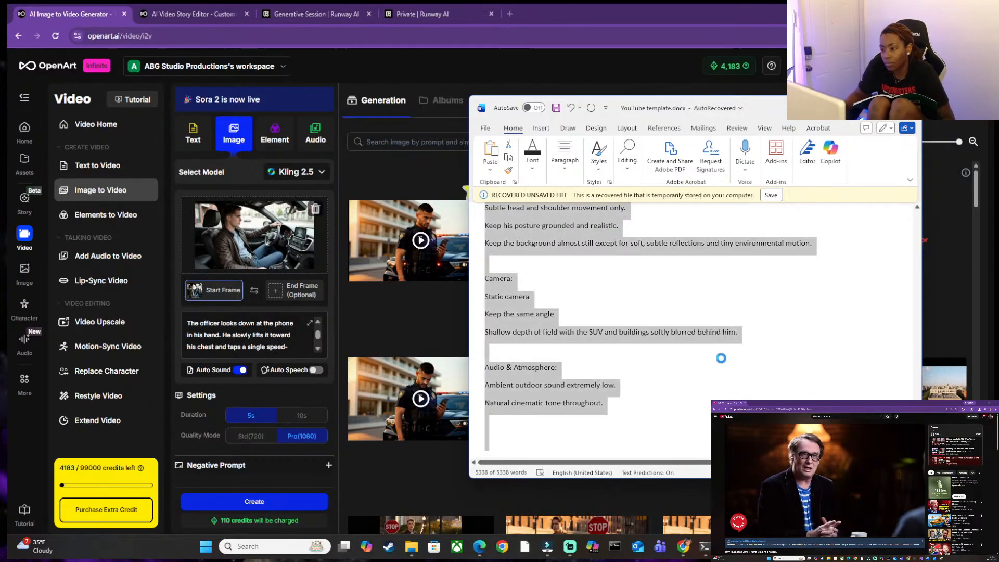
pyautogui.hotkey('alt', 'Tab')
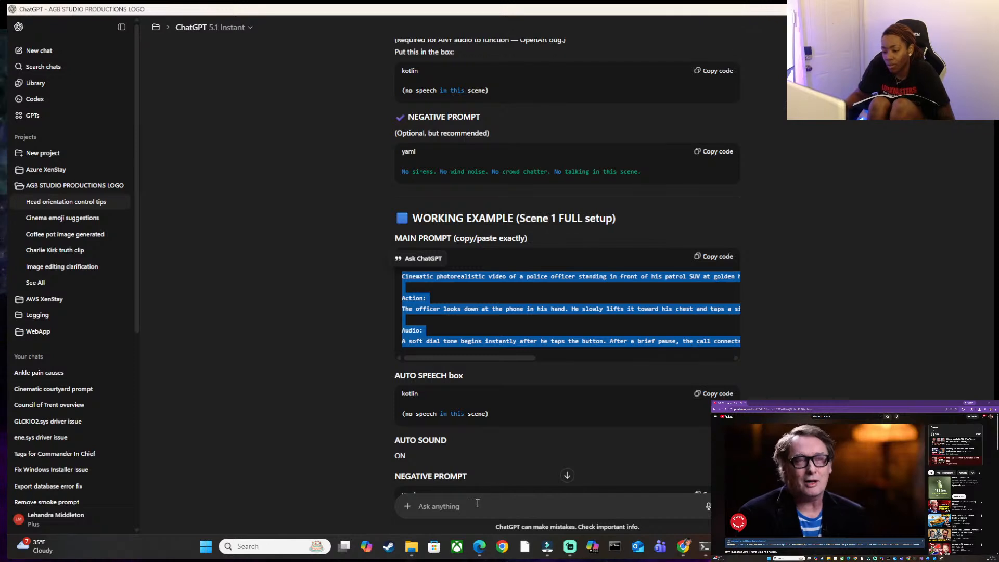
pyautogui.click(478, 501)
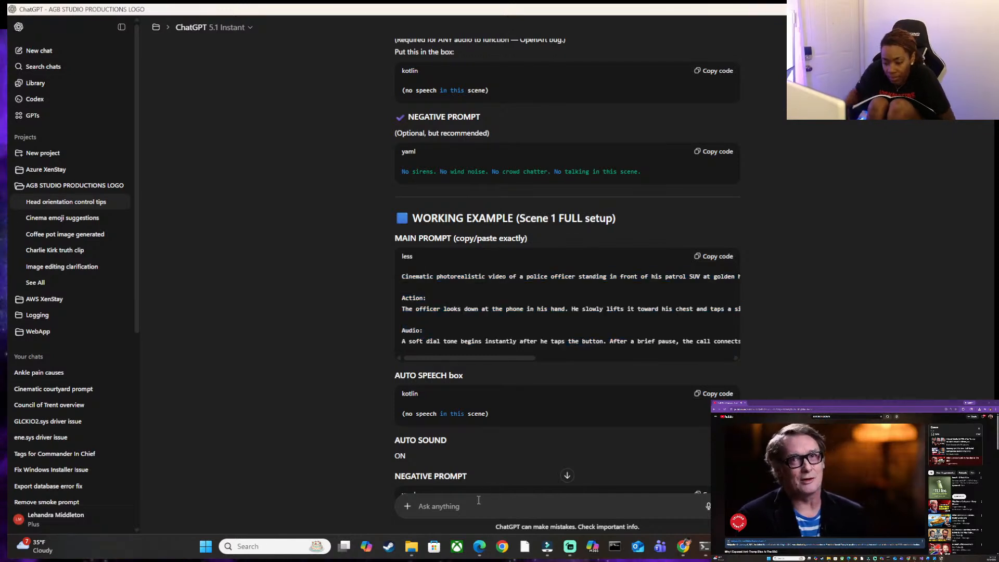
pyautogui.click(407, 506)
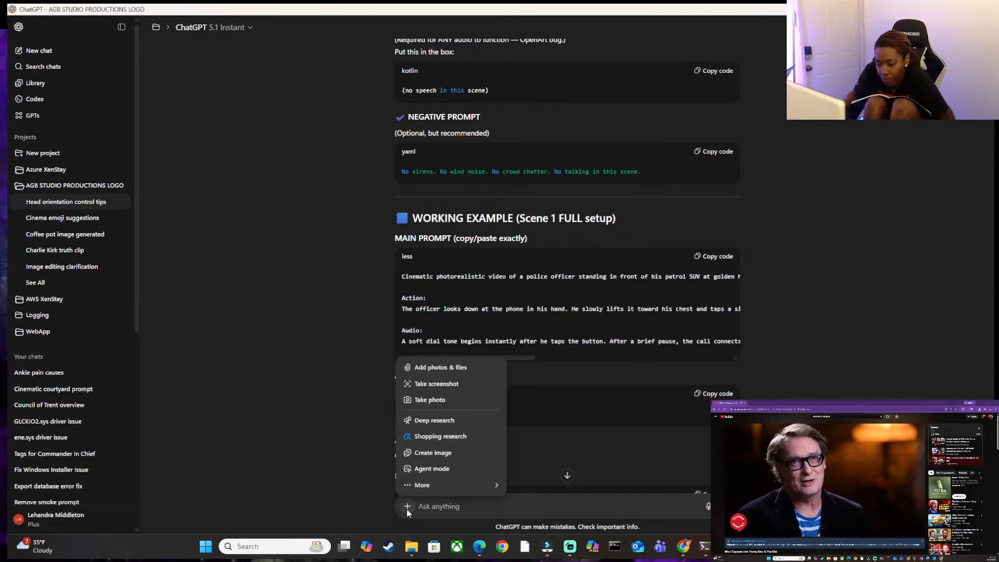
pyautogui.click(437, 369)
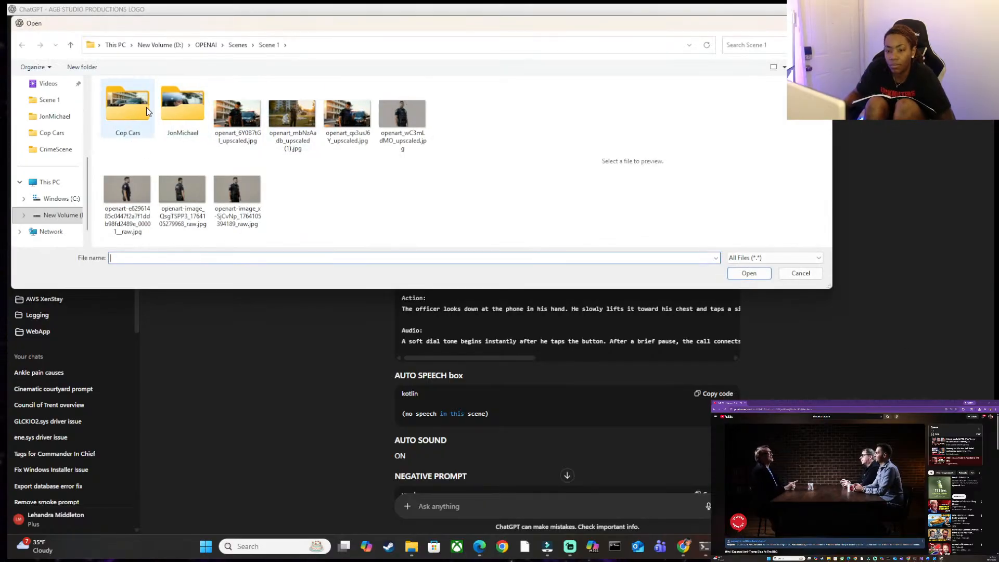
pyautogui.doubleClick(177, 111)
pyautogui.click(147, 136)
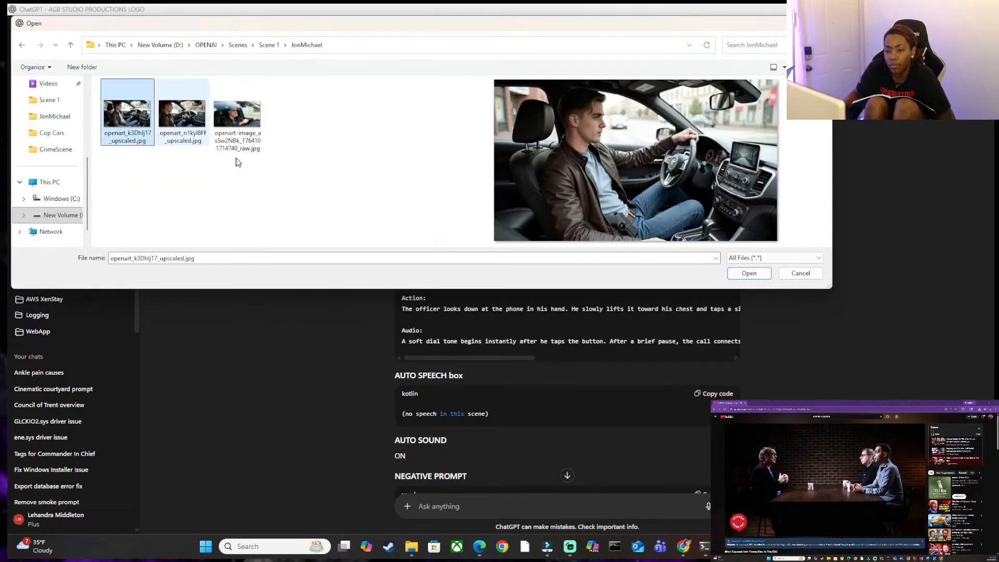
pyautogui.click(749, 274)
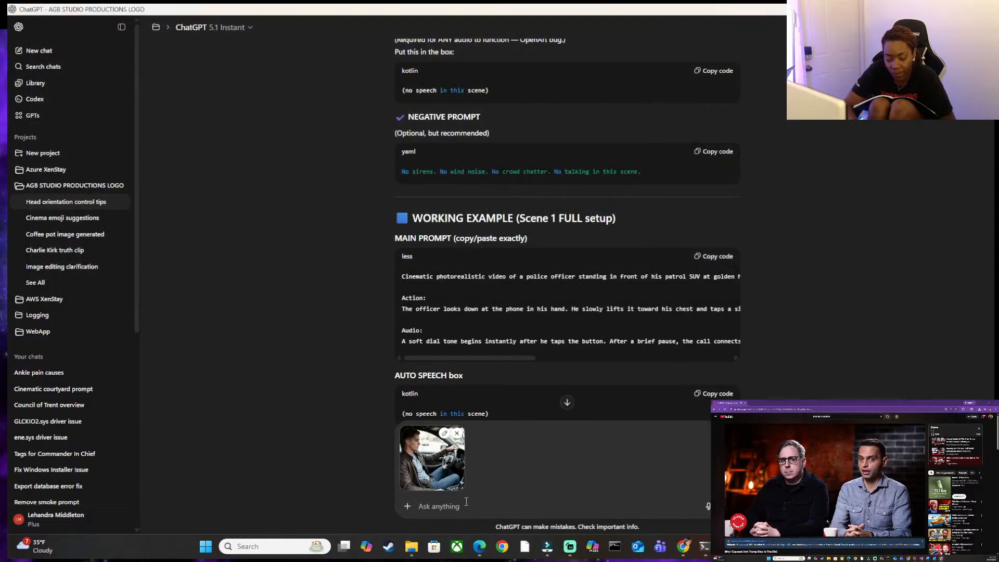
# Draft the request "Can you enhance the prompt please" with the assistant's nickname and paste the copied document text below it.
pyautogui.write('Can y')
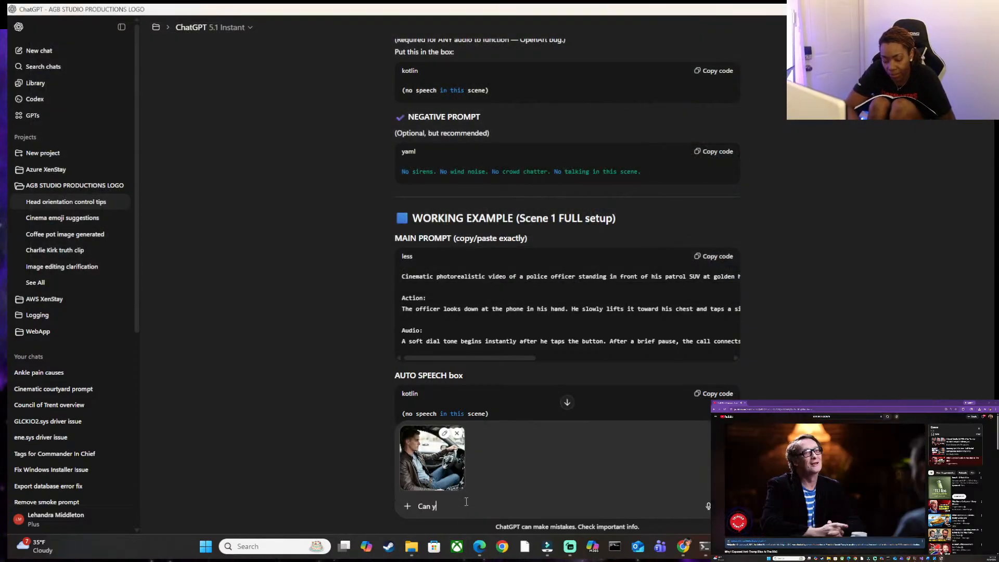
pyautogui.write('ou m')
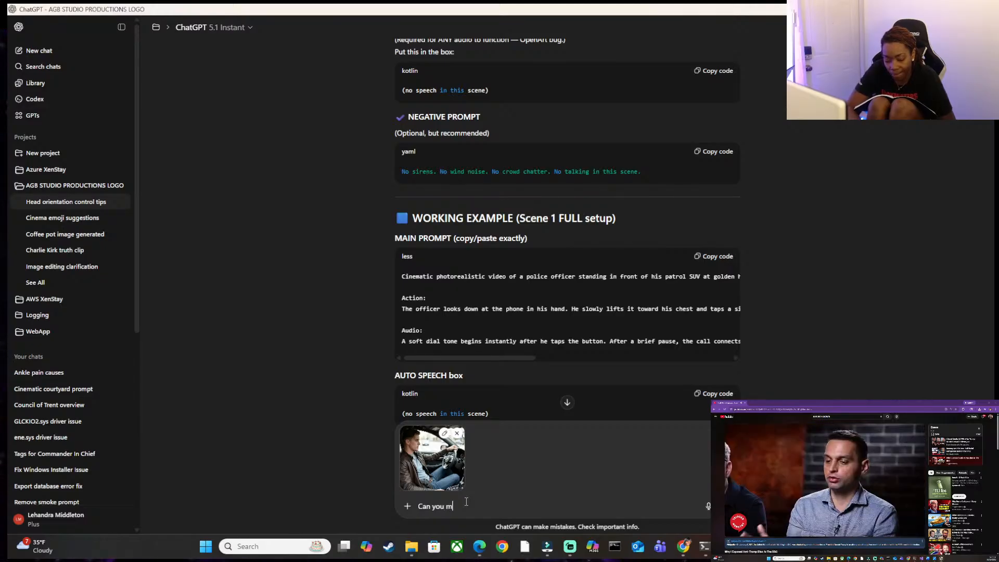
pyautogui.write('od')
pyautogui.press('BackSpace')
pyautogui.press('BackSpace')
pyautogui.press('BackSpace')
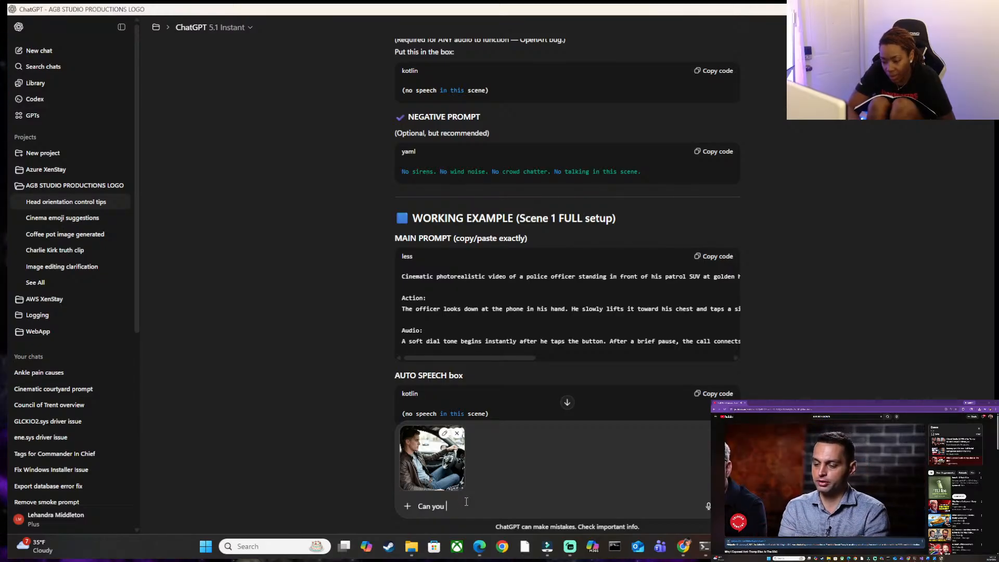
pyautogui.write('enhance ')
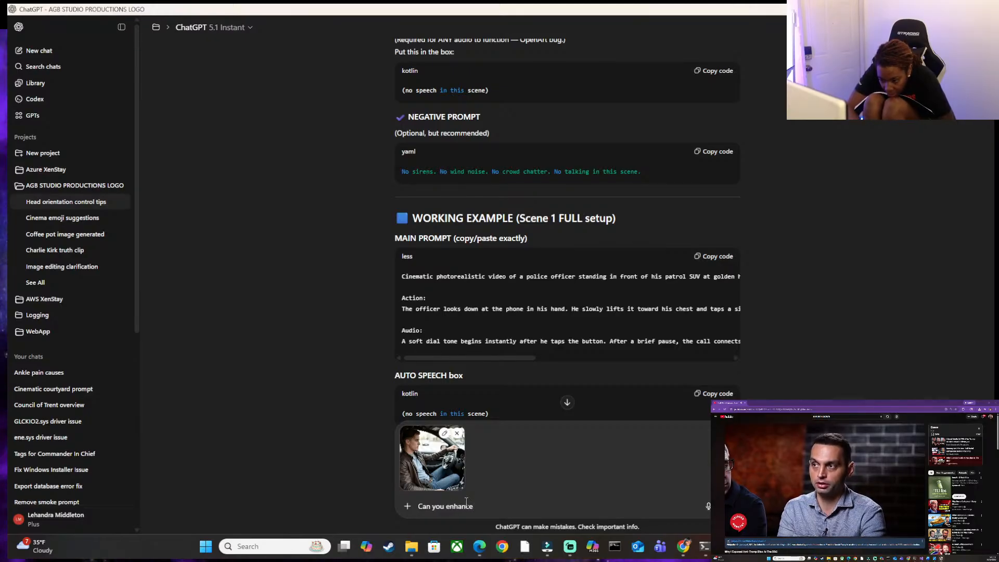
pyautogui.write('the pro')
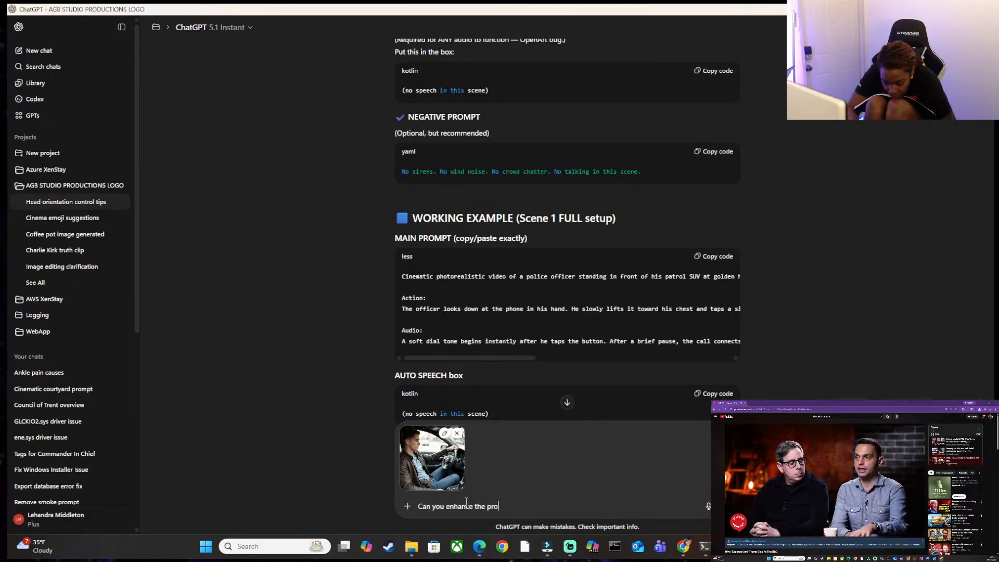
pyautogui.write('mpt please Leo:')
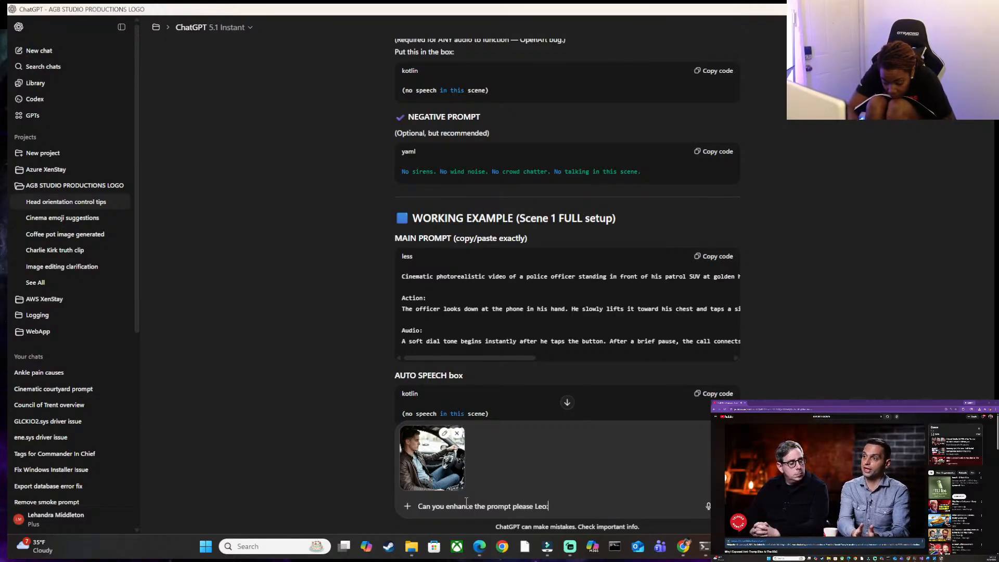
pyautogui.hotkey('shift', 'Return')
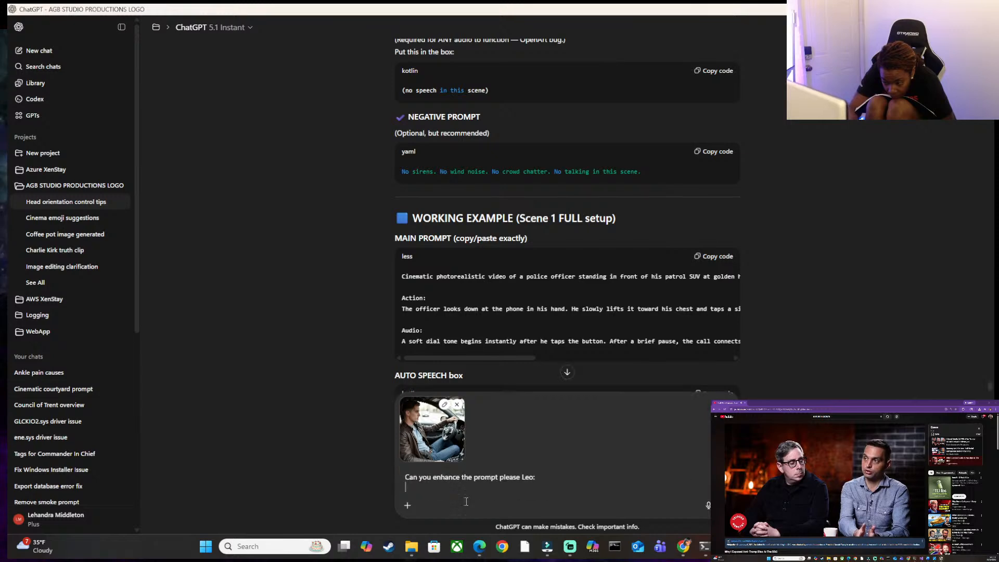
pyautogui.hotkey('ctrl', 'v')
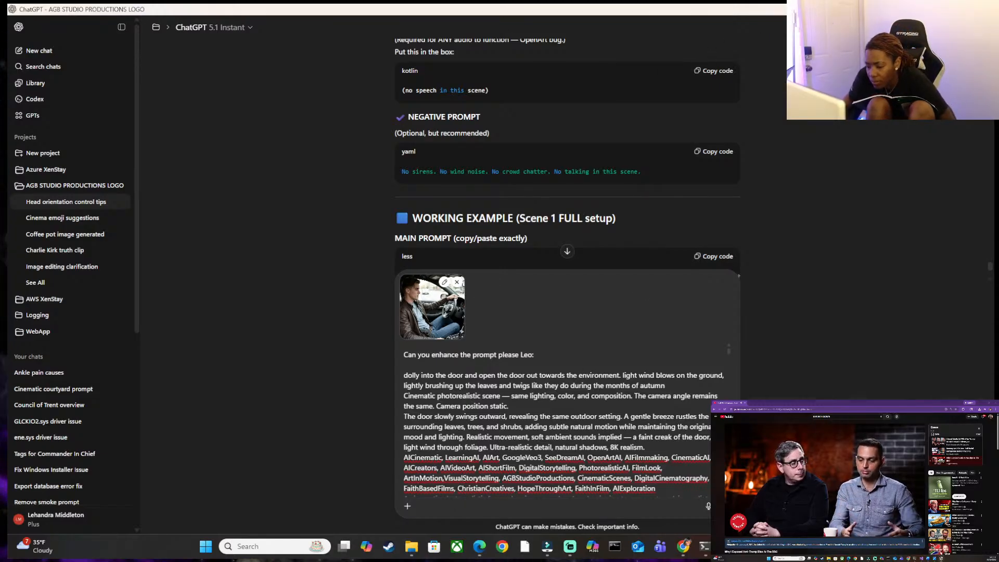
# Switch to YouTube template.docx in Word and copy only the prompt text under the "JM GOING TO CRIME SCENE" heading.
pyautogui.moveTo(750, 547)
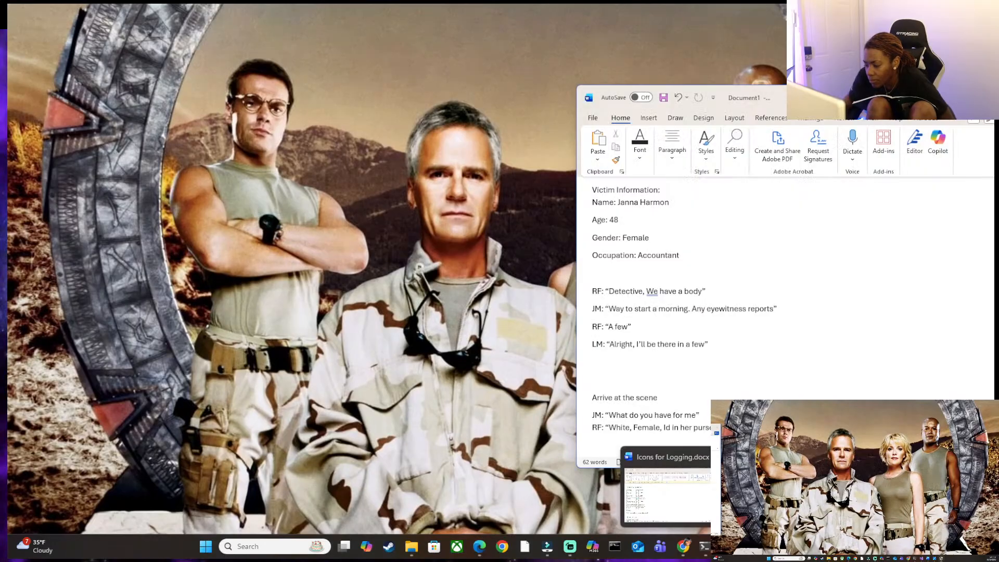
pyautogui.click(668, 495)
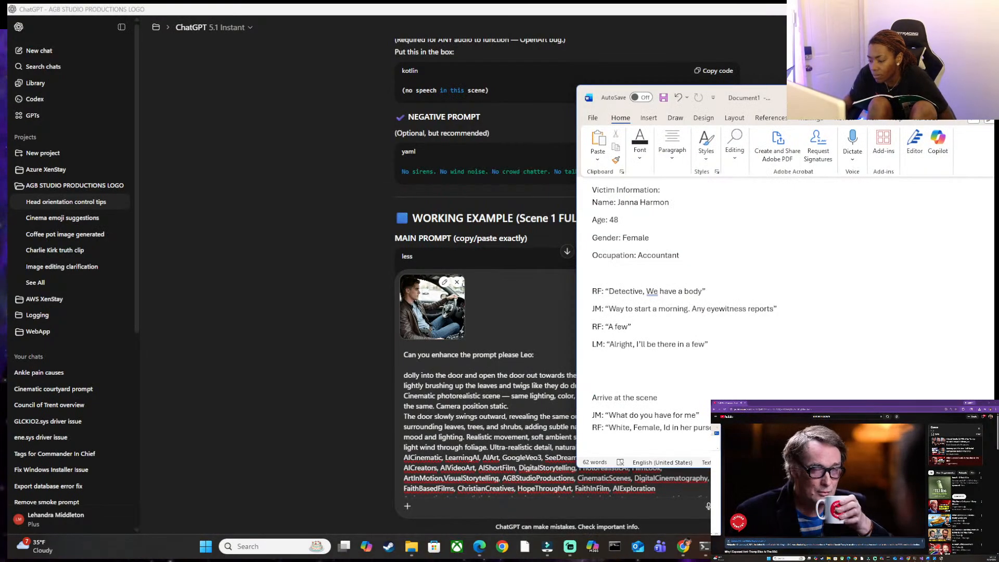
pyautogui.moveTo(750, 547)
pyautogui.click(770, 494)
pyautogui.click(604, 417)
pyautogui.moveTo(604, 409); pyautogui.dragTo(465, 339)
pyautogui.hotkey('ctrl', 'c')
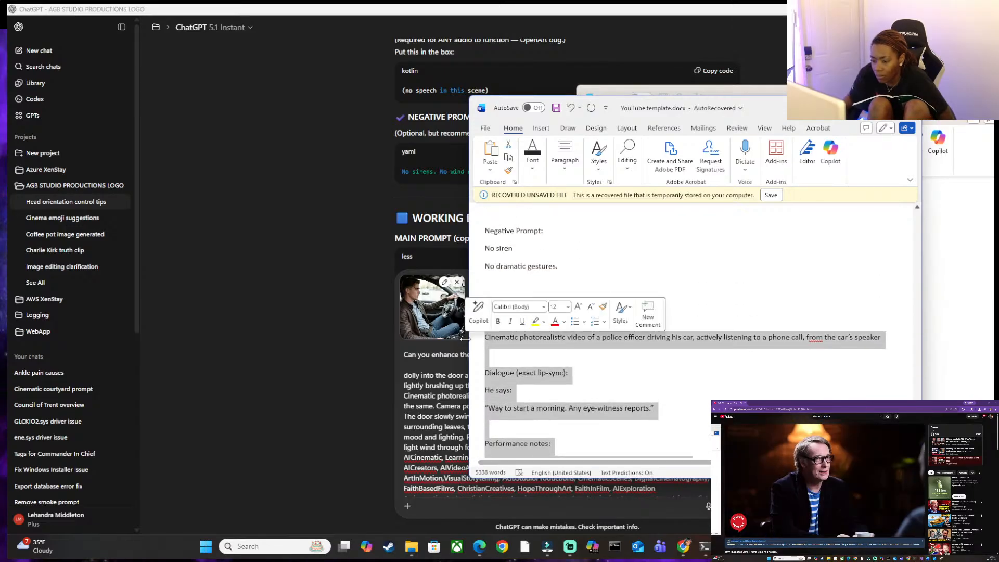
# Replace the whole draft message in ChatGPT with the copied driving-scene prompt and send it with the attached image.
pyautogui.click(400, 373)
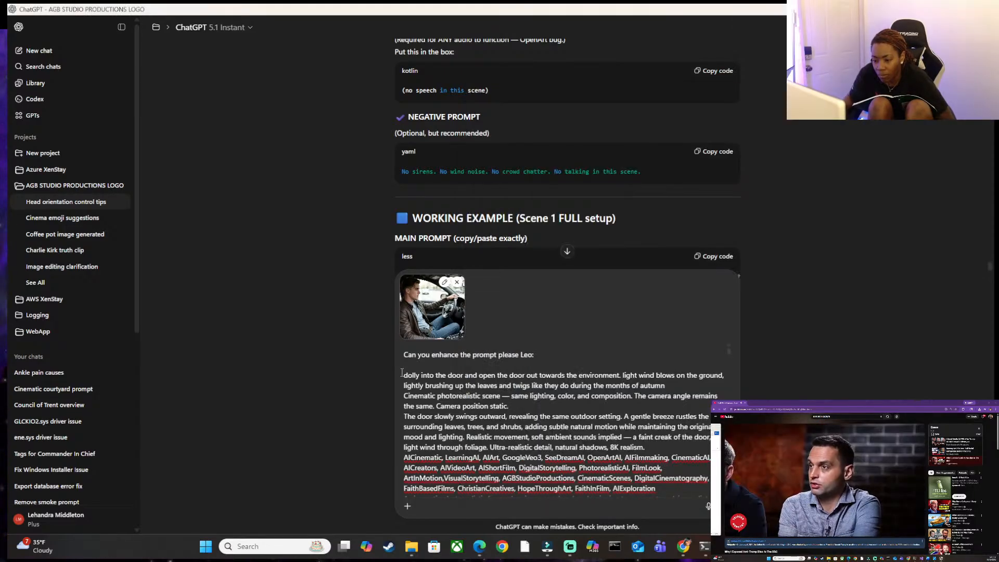
pyautogui.hotkey('ctrl', 'a')
pyautogui.moveTo(712, 480); pyautogui.dragTo(712, 505)
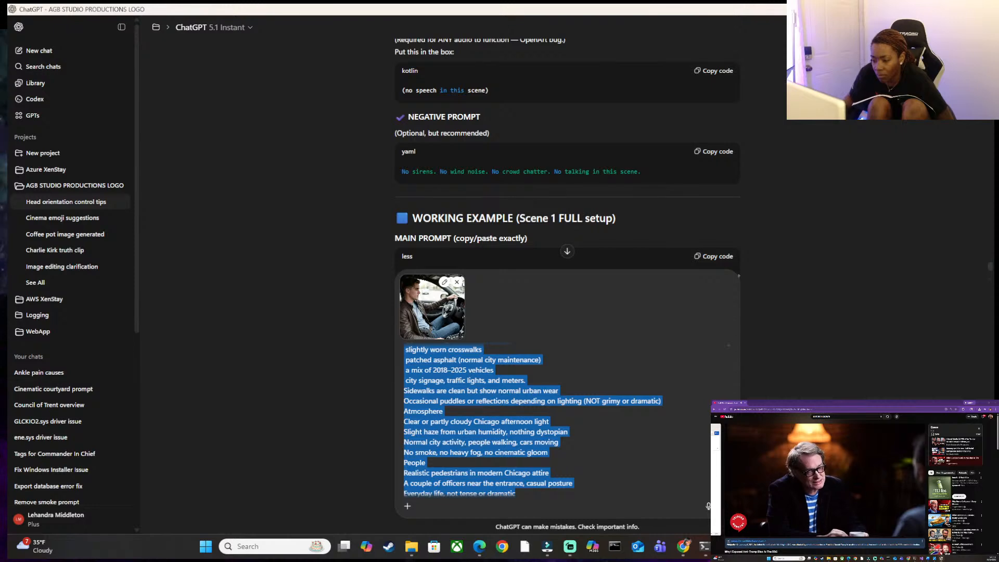
pyautogui.press('BackSpace')
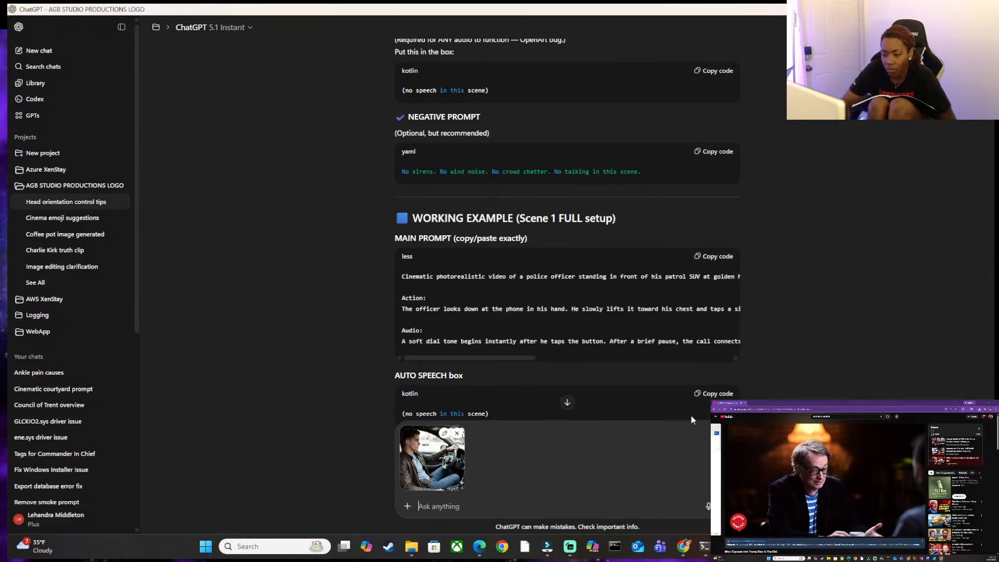
pyautogui.hotkey('ctrl', 'v')
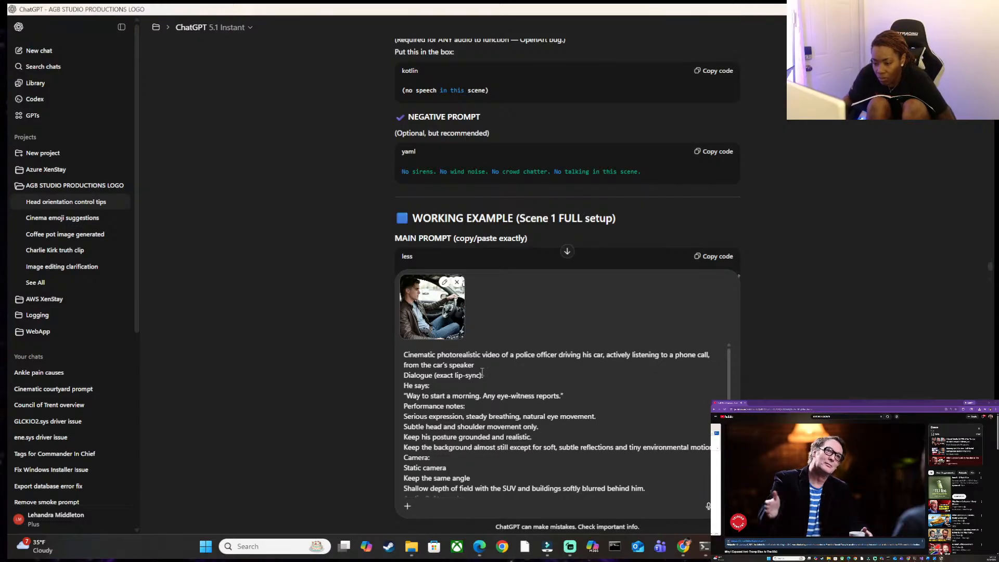
pyautogui.scroll(-2, 482, 374)
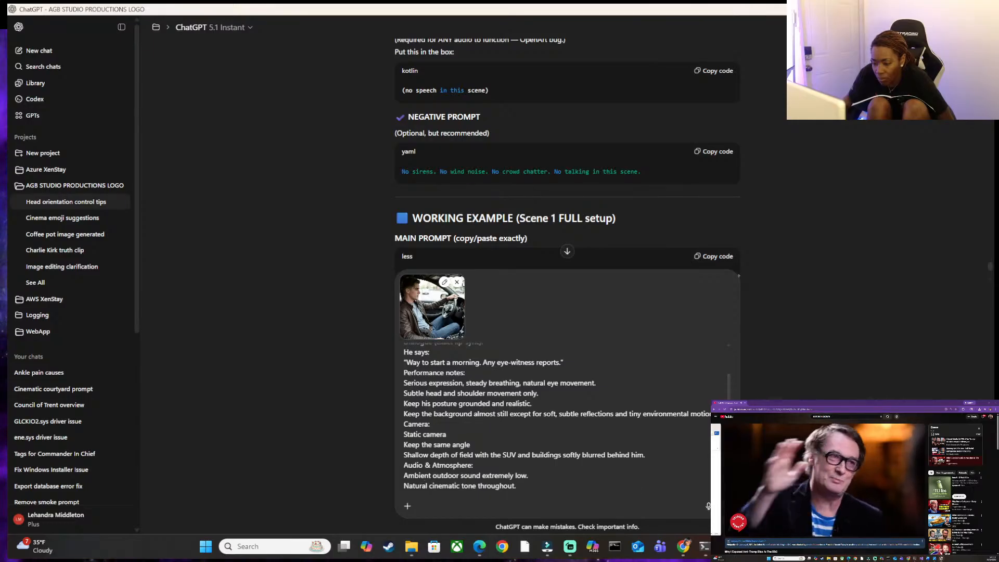
pyautogui.press('Return')
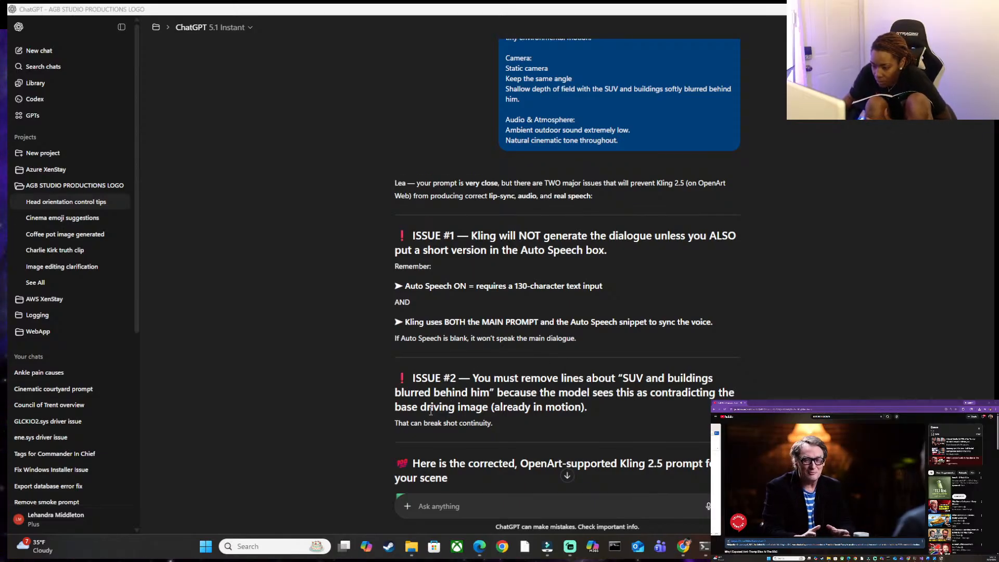
# Read through ChatGPT's reply, including the listed issues, the full width of the corrected main prompt, and the Auto Speech text.
pyautogui.scroll(-1, 431, 412)
pyautogui.scroll(-1, 416, 366)
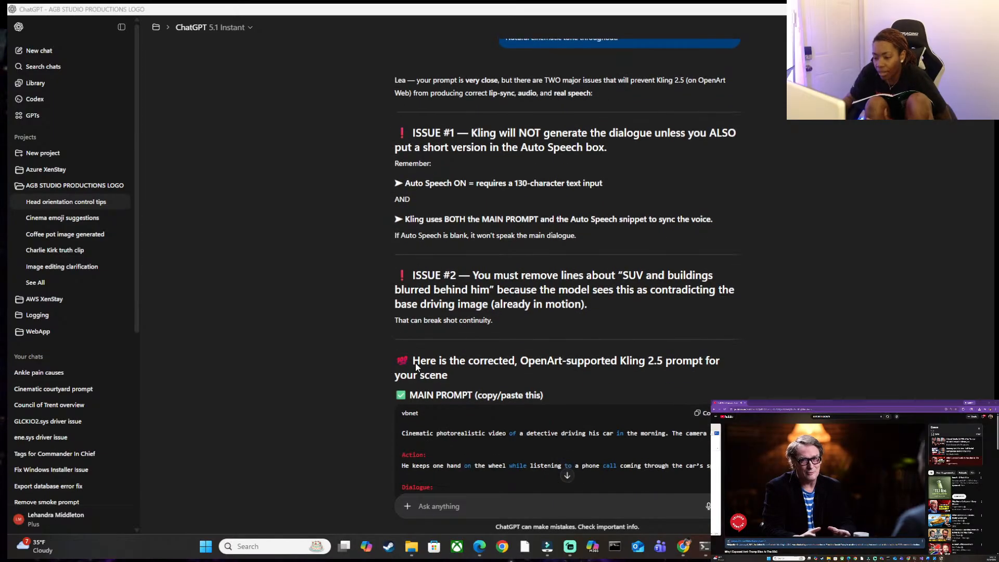
pyautogui.scroll(-1, 408, 346)
pyautogui.scroll(-1, 437, 320)
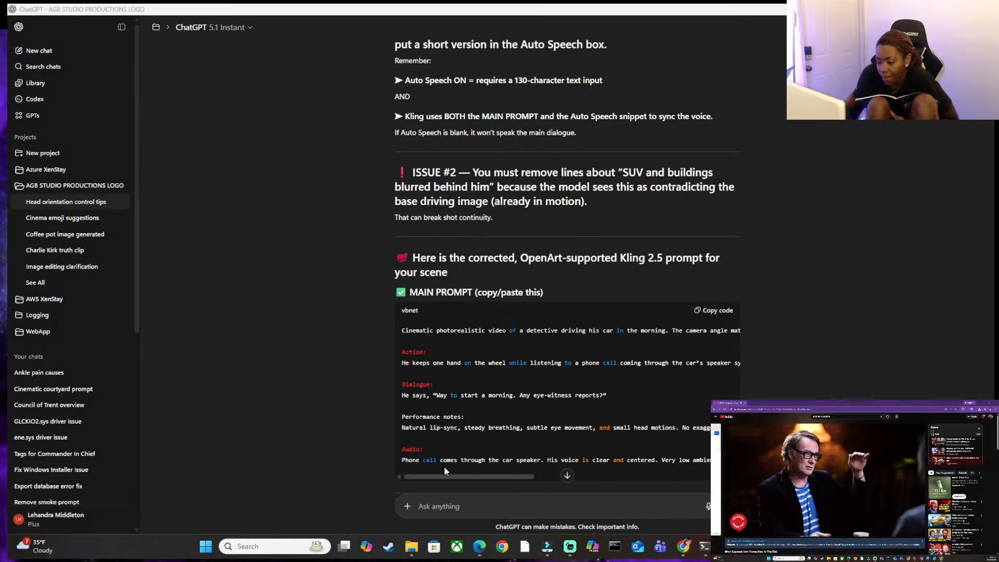
pyautogui.moveTo(445, 475); pyautogui.dragTo(364, 473)
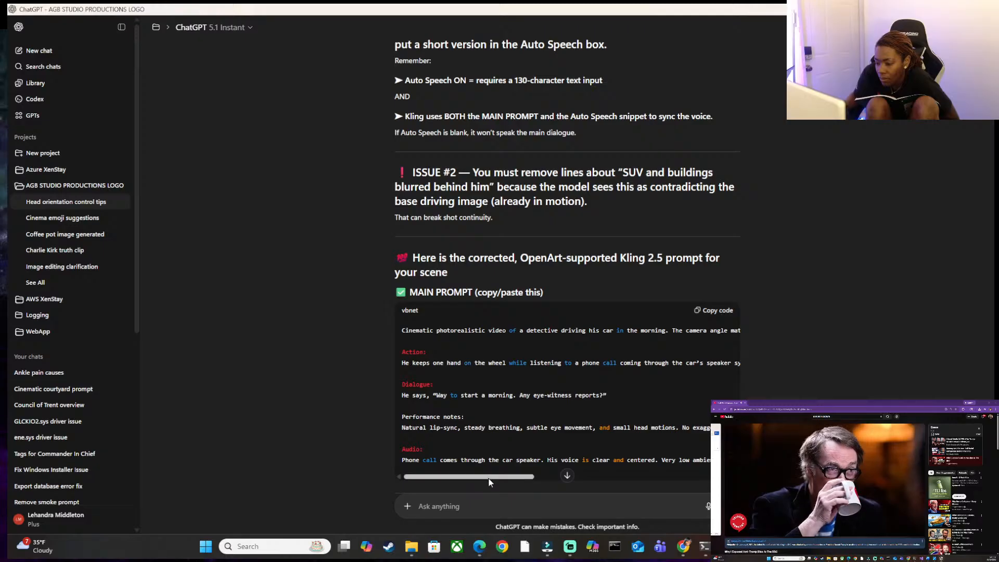
pyautogui.moveTo(495, 479)
pyautogui.mouseDown()
pyautogui.moveTo(586, 480)
pyautogui.moveTo(494, 477)
pyautogui.mouseUp()
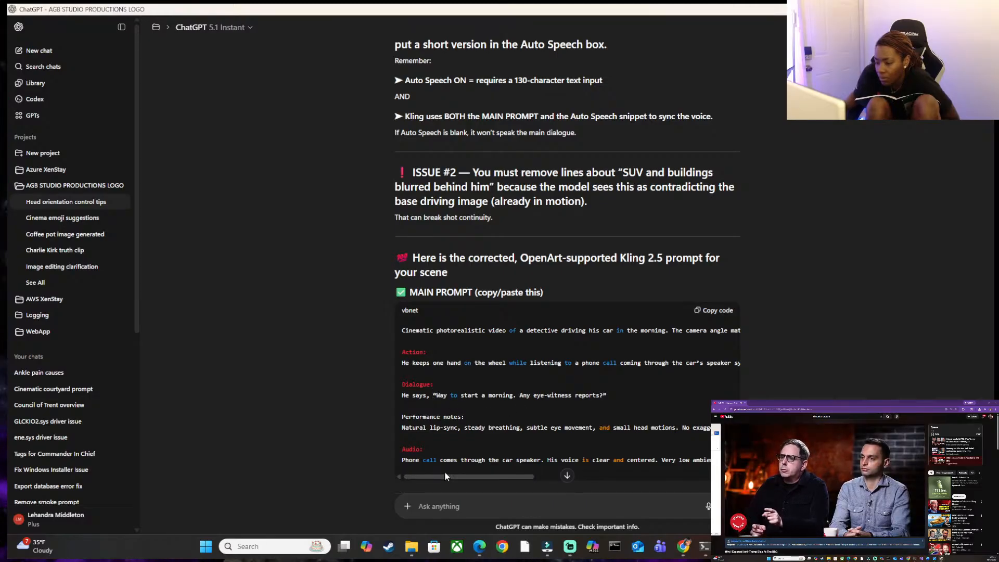
pyautogui.scroll(-2, 463, 435)
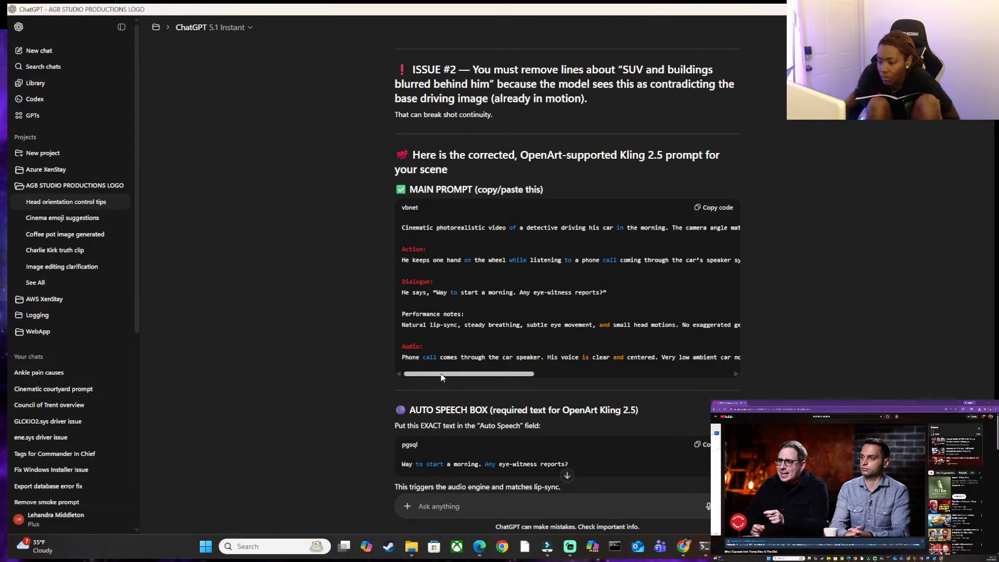
pyautogui.moveTo(441, 377)
pyautogui.mouseDown()
pyautogui.moveTo(449, 379)
pyautogui.moveTo(429, 377)
pyautogui.moveTo(512, 374)
pyautogui.moveTo(427, 374)
pyautogui.mouseUp()
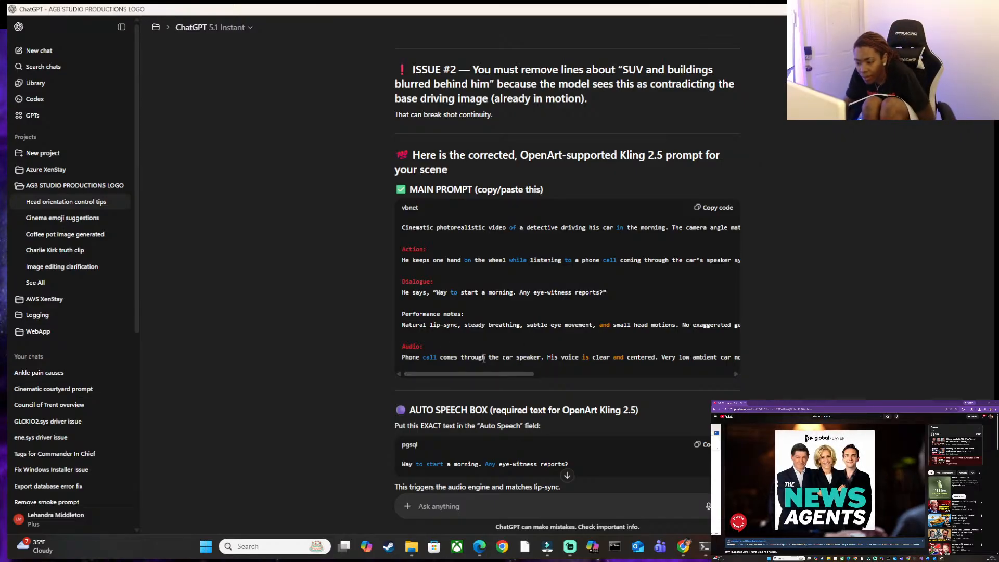
pyautogui.moveTo(421, 374); pyautogui.dragTo(488, 373)
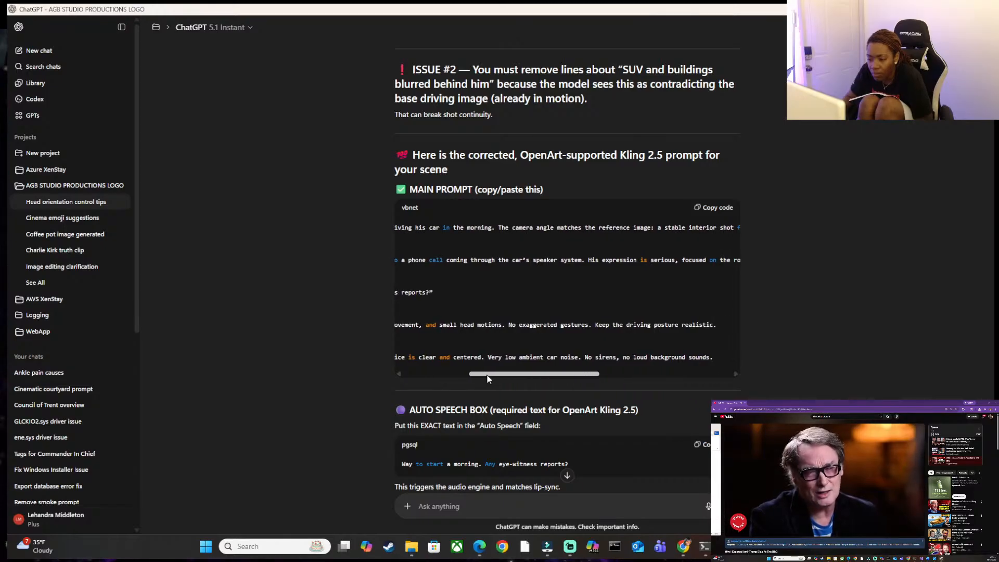
pyautogui.scroll(-2, 588, 363)
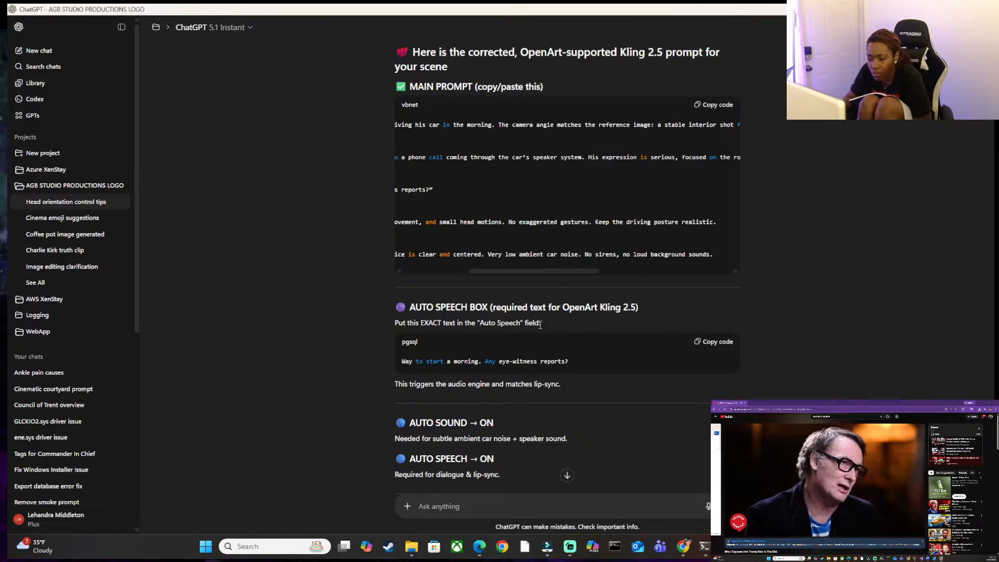
pyautogui.scroll(-1, 551, 363)
pyautogui.scroll(3, 552, 363)
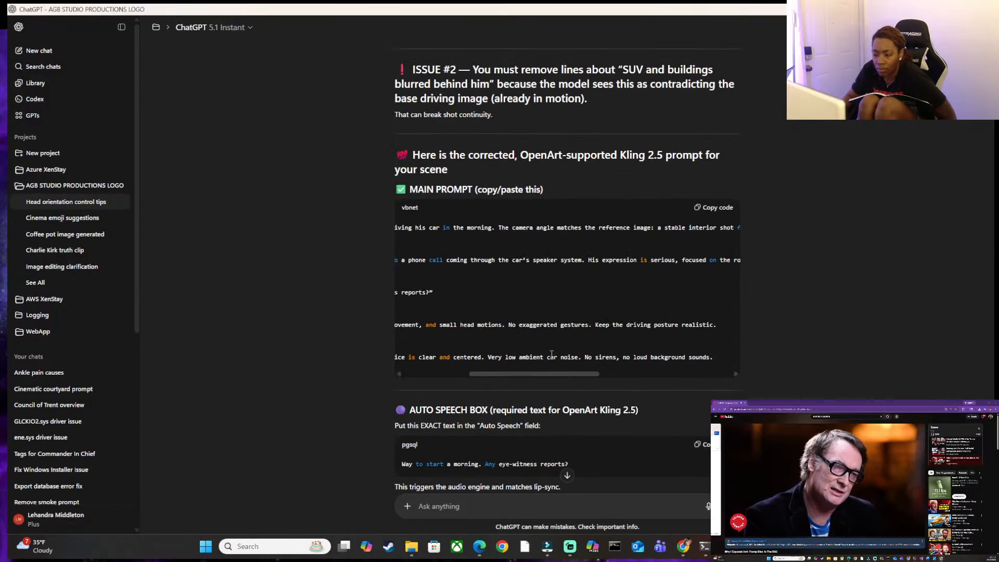
pyautogui.moveTo(544, 370); pyautogui.dragTo(413, 367)
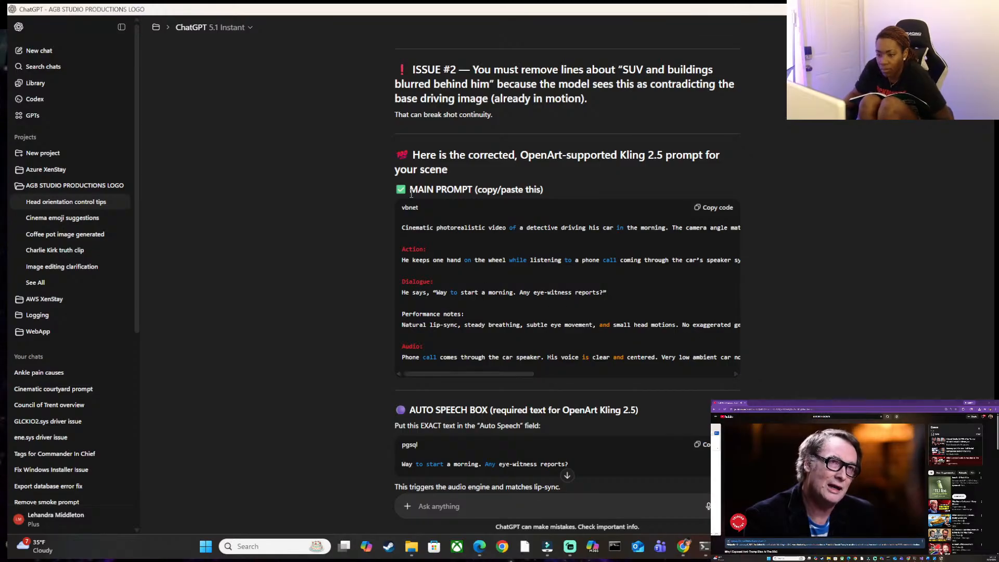
pyautogui.scroll(1, 412, 238)
pyautogui.scroll(4, 423, 339)
pyautogui.scroll(-4, 424, 284)
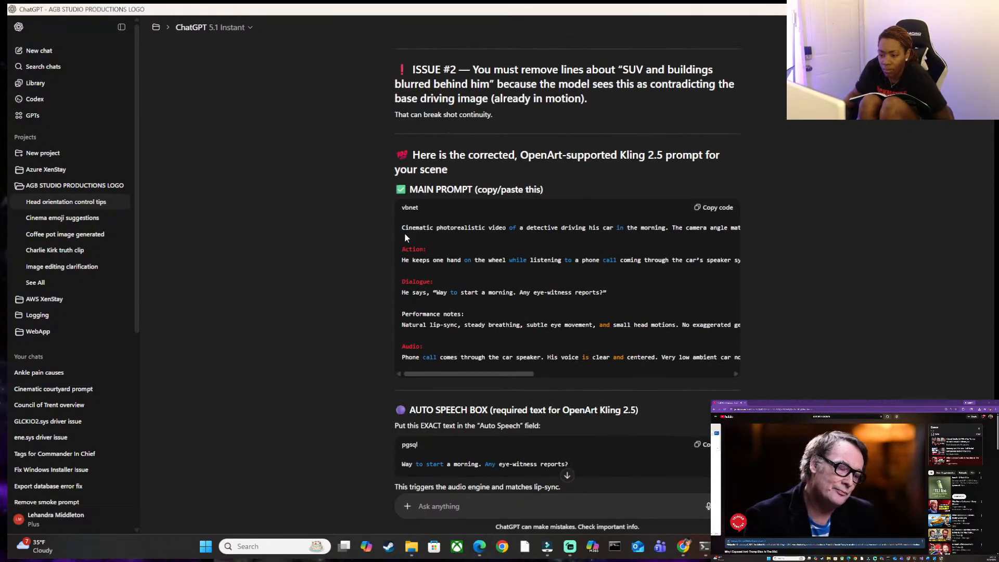
# Copy ChatGPT's corrected main prompt and paste it over the old prompt under "JM GOING TO CRIME SCENE" in the Word document.
pyautogui.moveTo(403, 227); pyautogui.dragTo(671, 347)
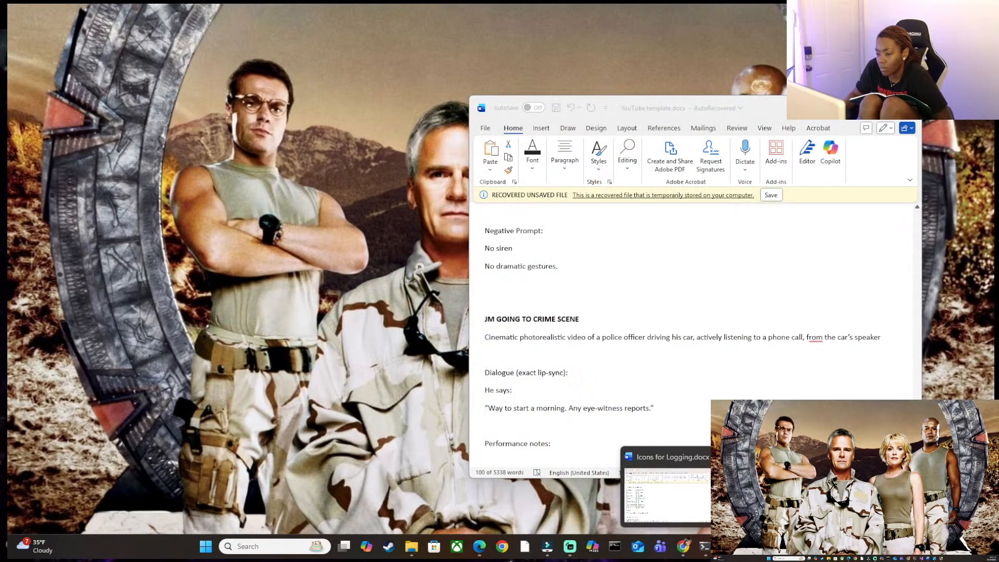
pyautogui.click(880, 494)
pyautogui.scroll(-7, 582, 372)
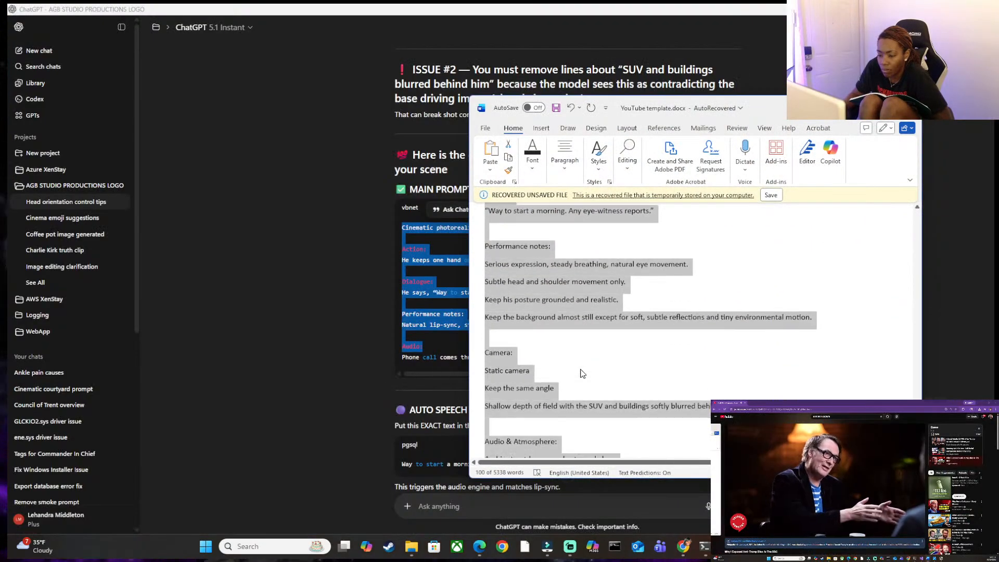
pyautogui.scroll(-1, 582, 373)
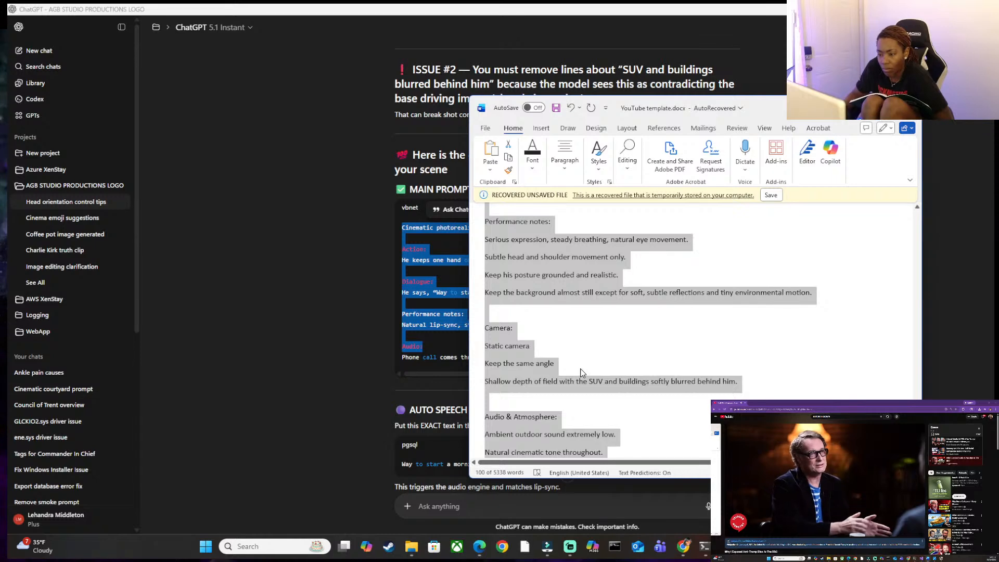
pyautogui.hotkey('ctrl', 'v')
pyautogui.scroll(3, 584, 360)
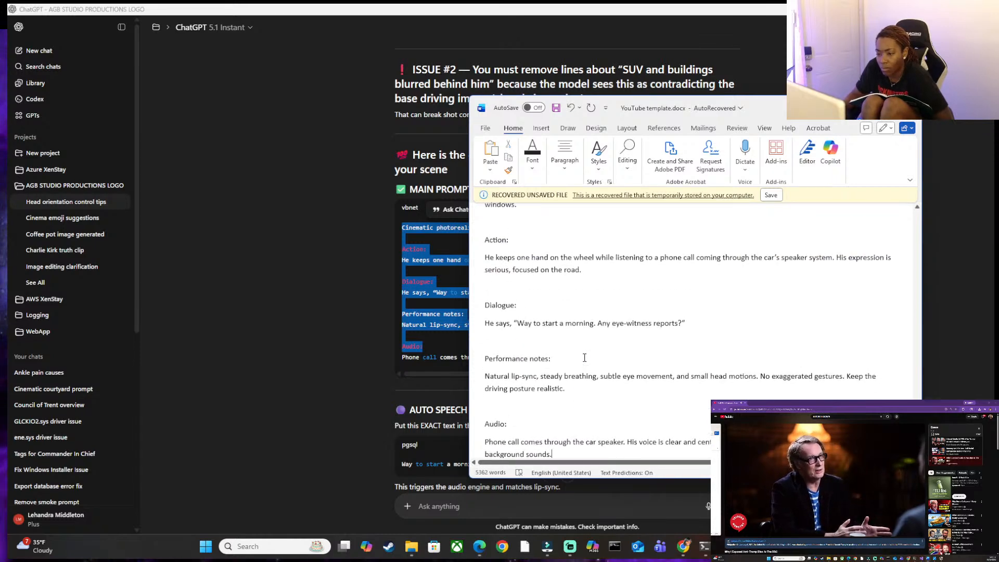
pyautogui.scroll(2, 586, 358)
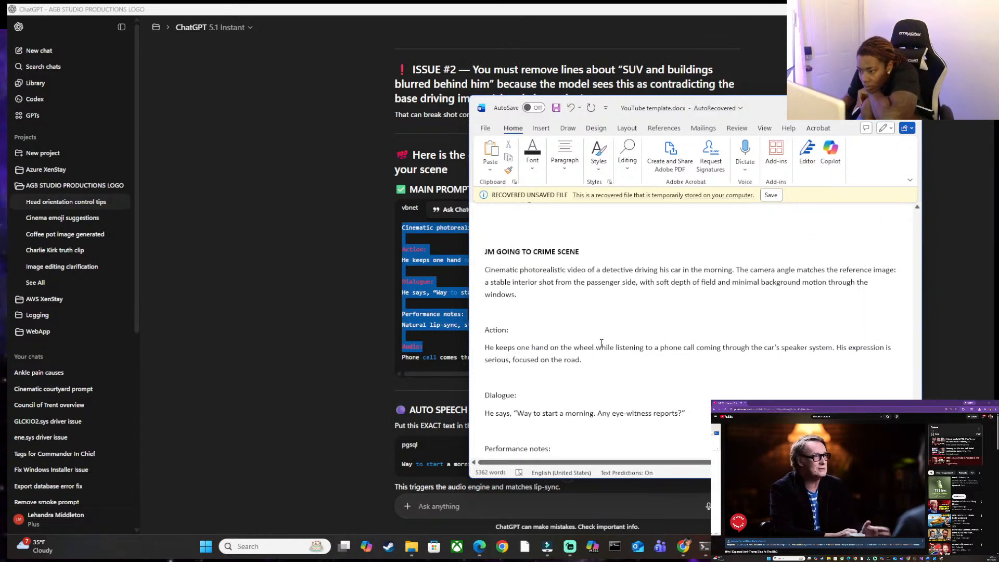
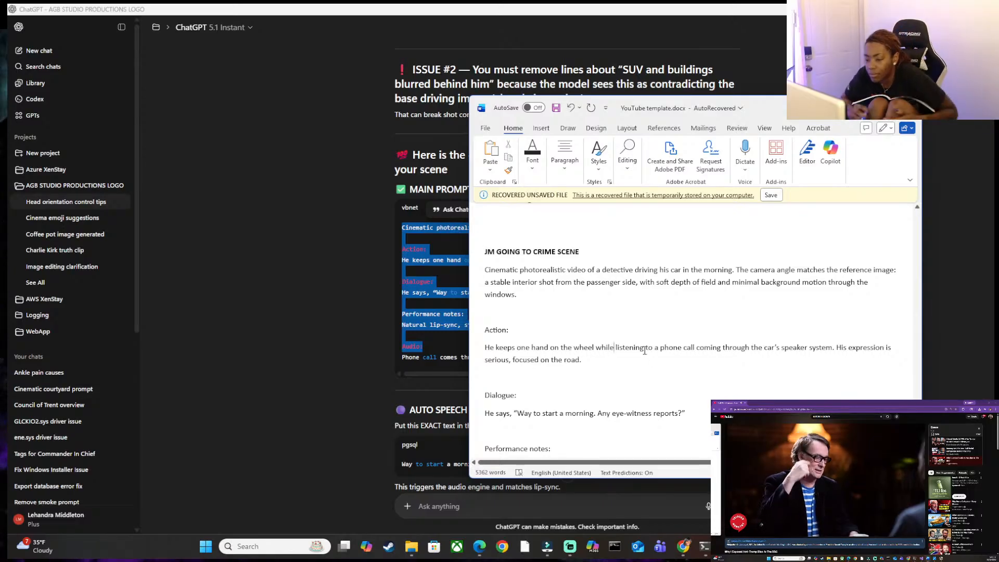
# Add a "Negative Prompt:" heading below the Audio text, with "No sirens, no loud background sounds." starting on the line under it.
pyautogui.scroll(-1, 644, 350)
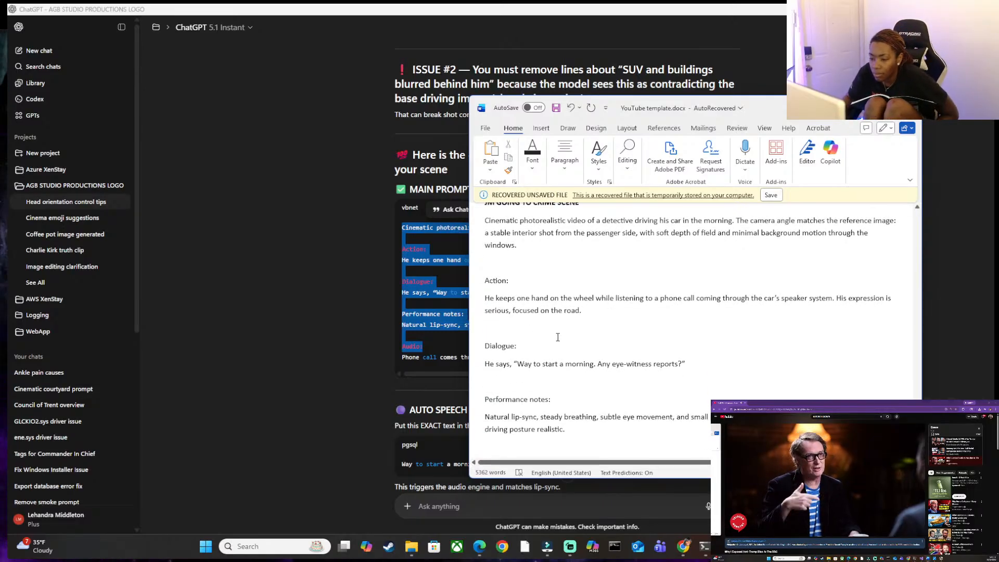
pyautogui.scroll(-1, 503, 361)
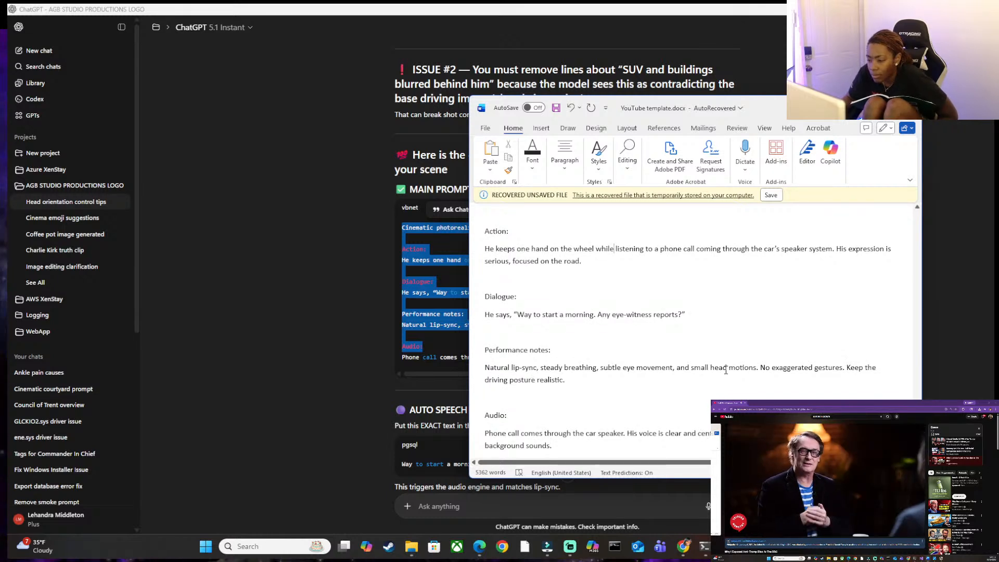
pyautogui.scroll(-1, 825, 364)
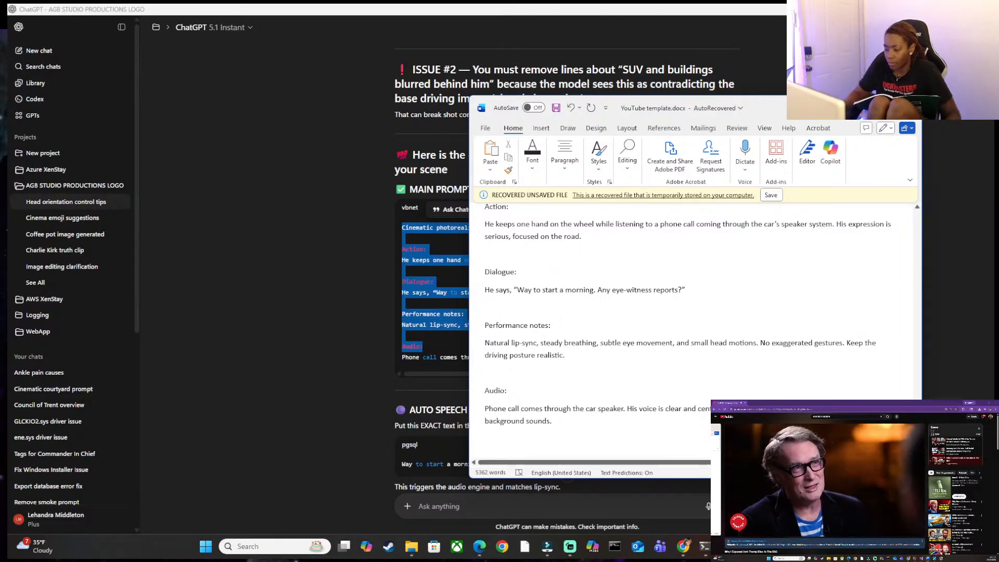
pyautogui.press('Return')
pyautogui.press('Return')
pyautogui.write('Ne')
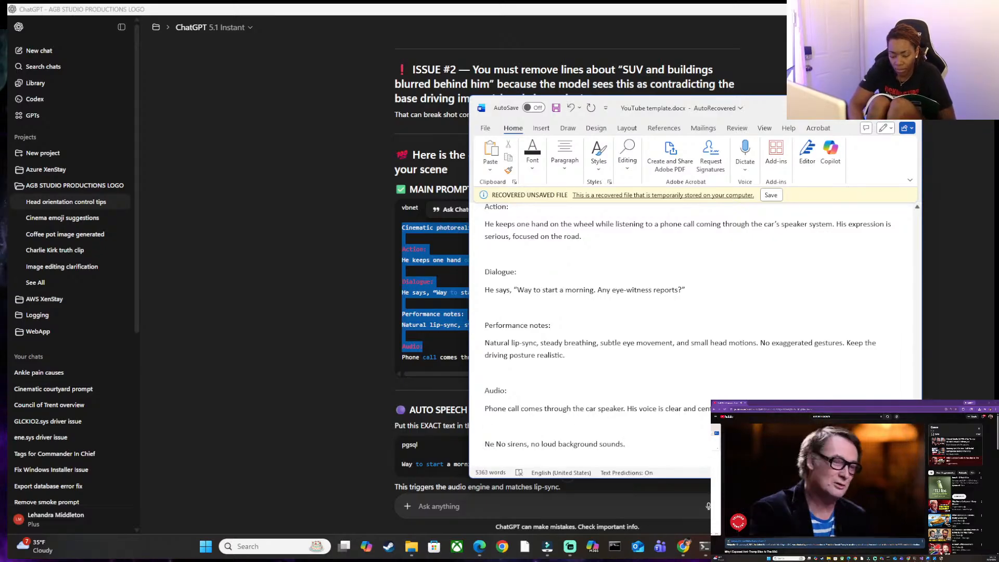
pyautogui.write('gative Prompt:')
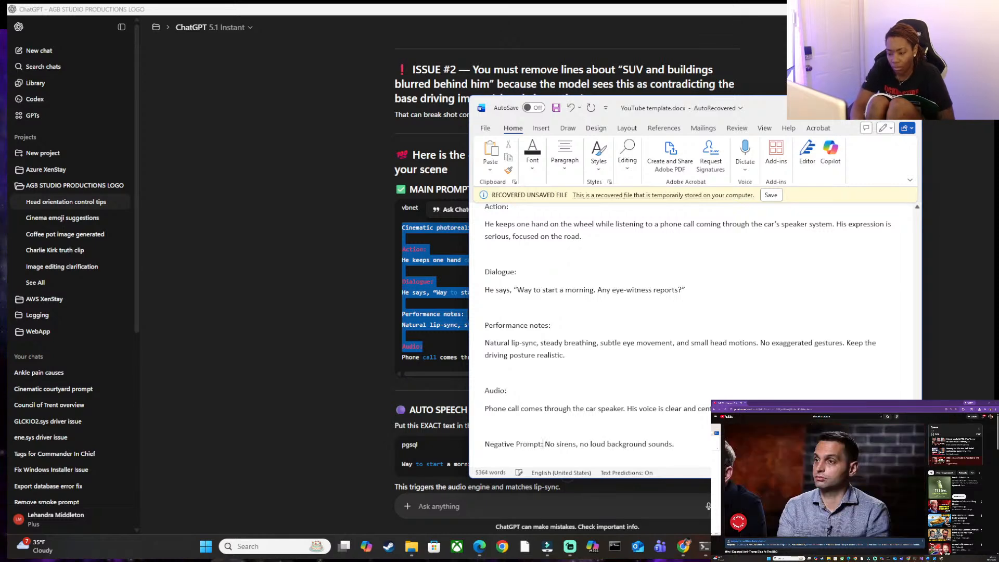
pyautogui.press('Return')
pyautogui.press('Delete')
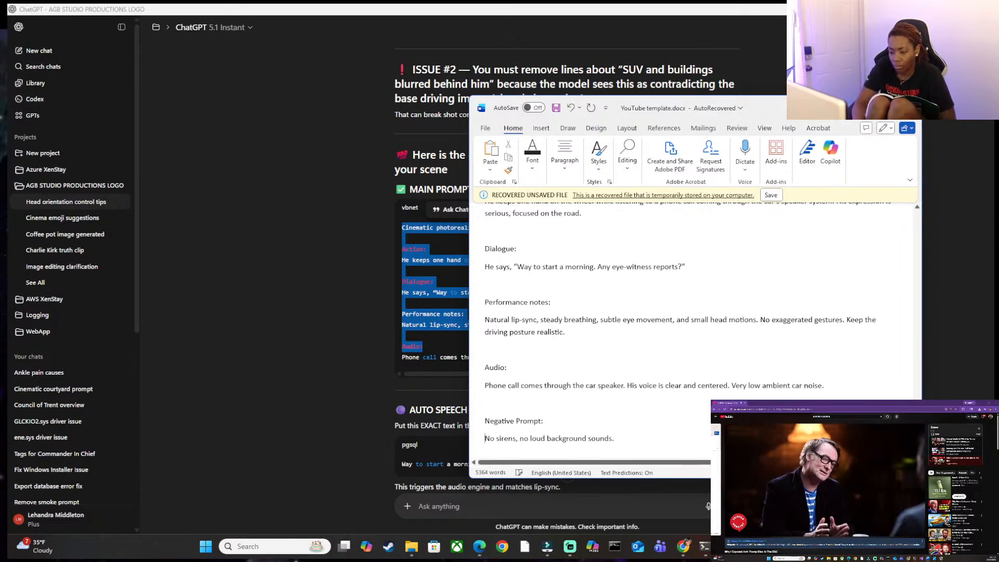
# Split the negative prompt into two lines without the comma: "No sirens" and "No loud background sounds.".
pyautogui.press('Delete')
pyautogui.press('Delete')
pyautogui.press('Return')
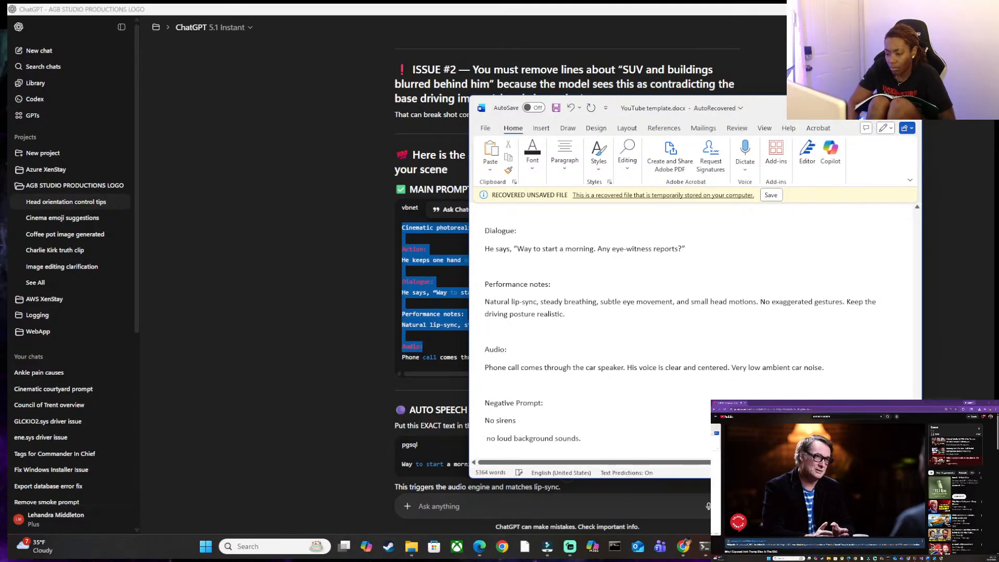
pyautogui.press('BackSpace')
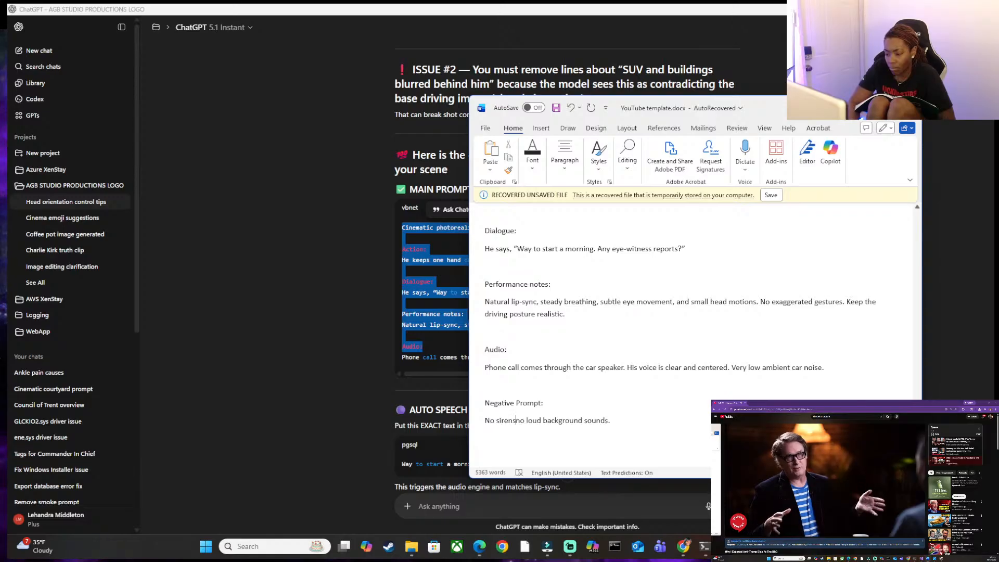
pyautogui.press('Return')
pyautogui.press('Delete')
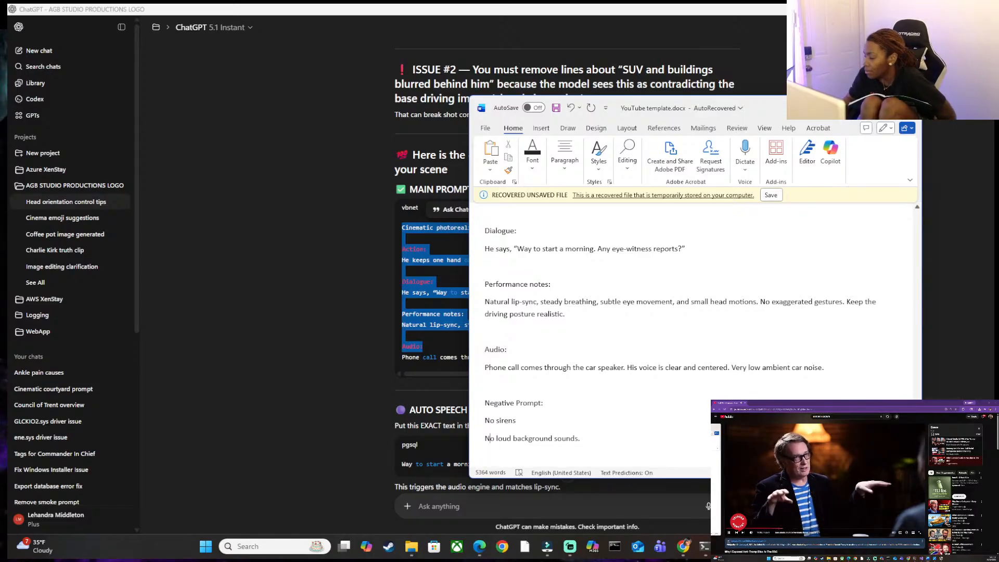
# Switch to ChatGPT and send the message "i guess give natural sounds you would here on you way to work".
pyautogui.click(553, 506)
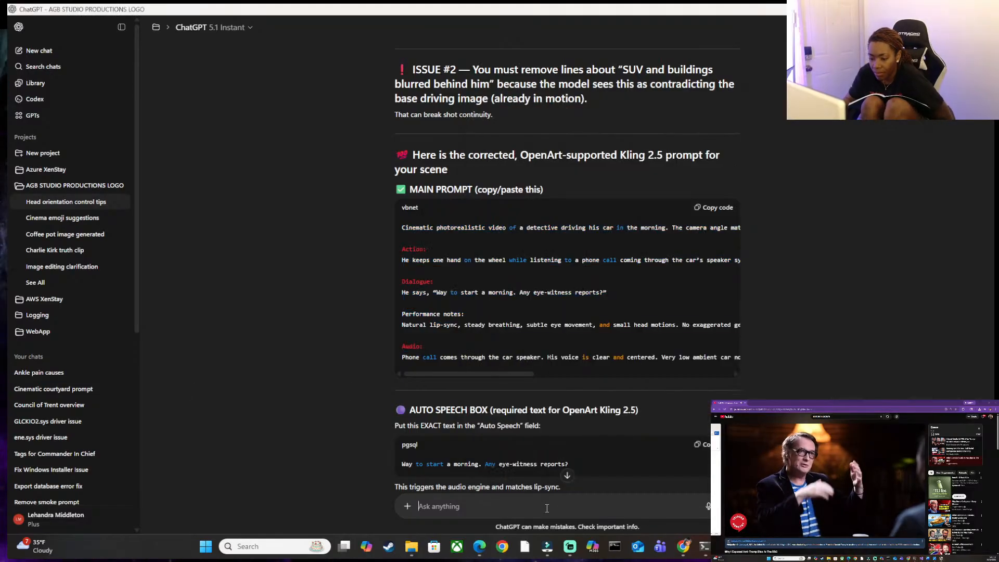
pyautogui.write('i guess')
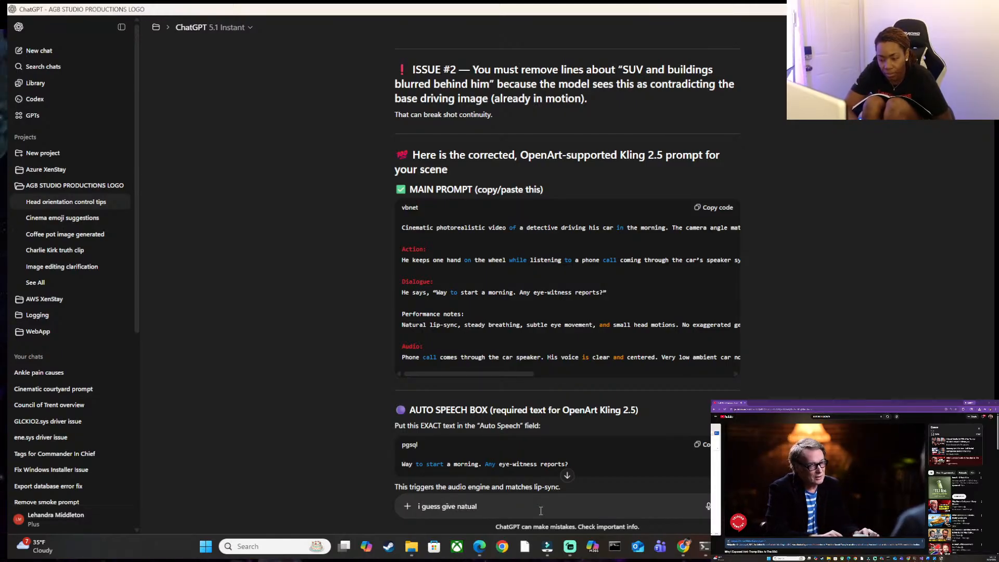
pyautogui.write('give natural sou')
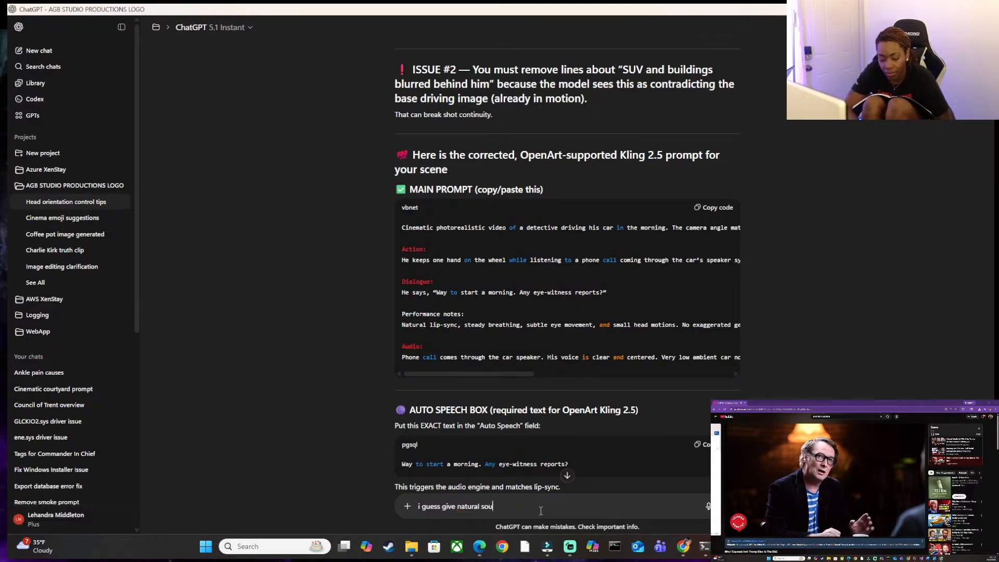
pyautogui.write('nds y')
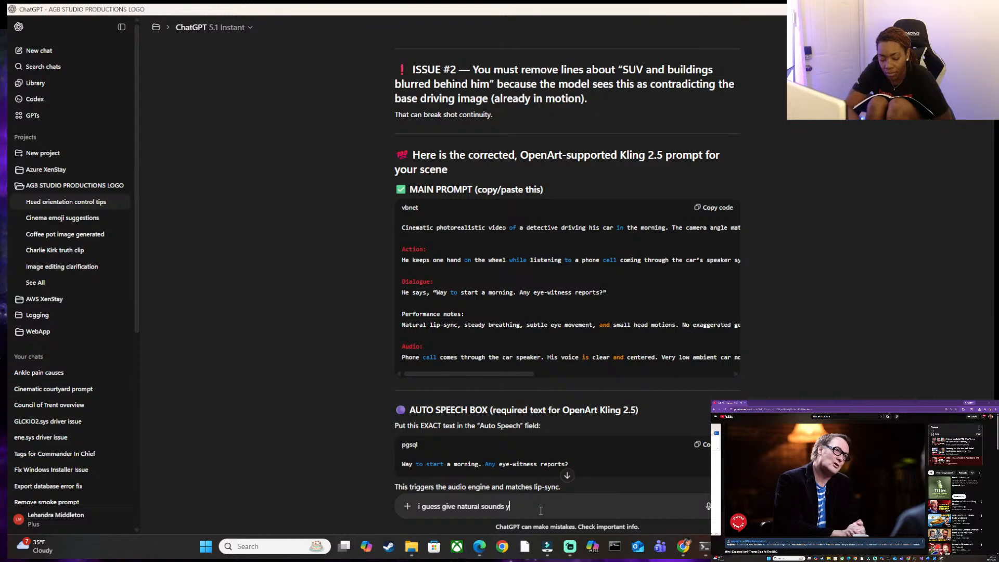
pyautogui.write('o')
pyautogui.press('BackSpace')
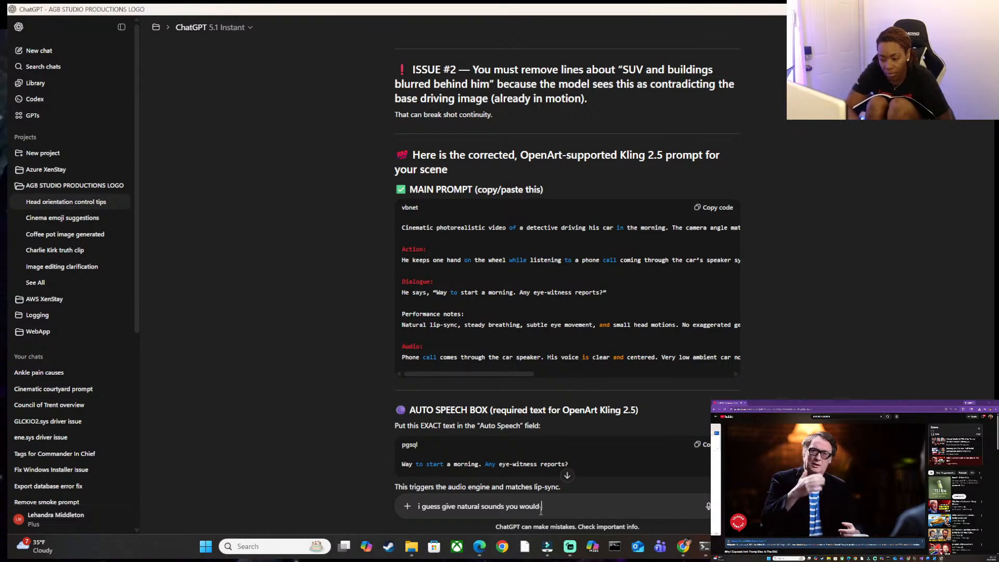
pyautogui.write('ou would here on yo')
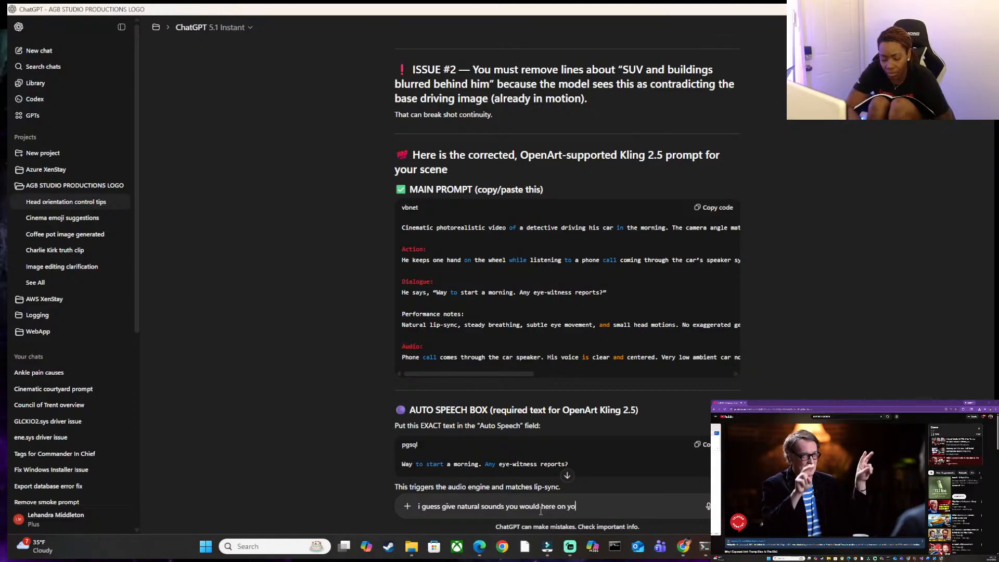
pyautogui.write('u way to work')
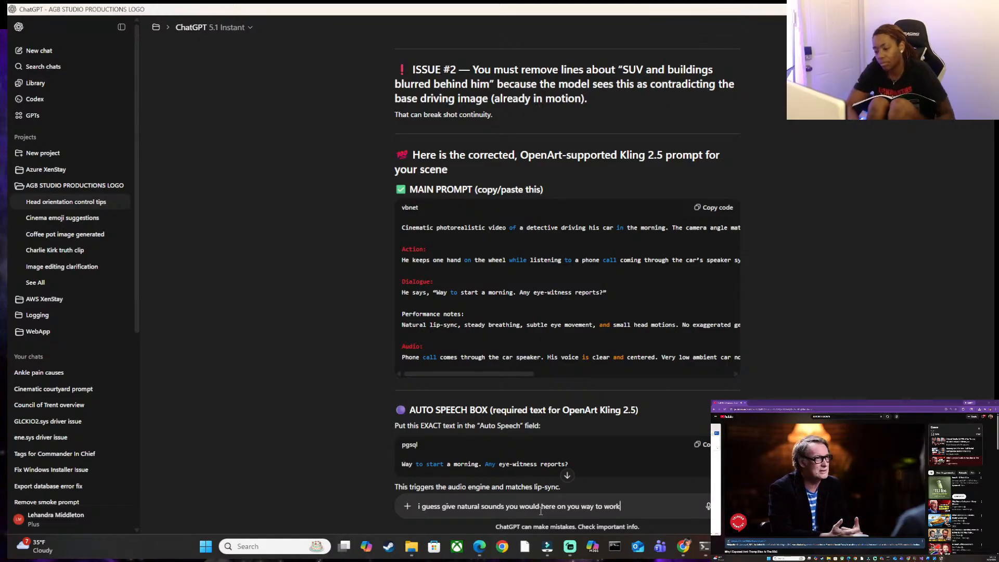
pyautogui.press('Return')
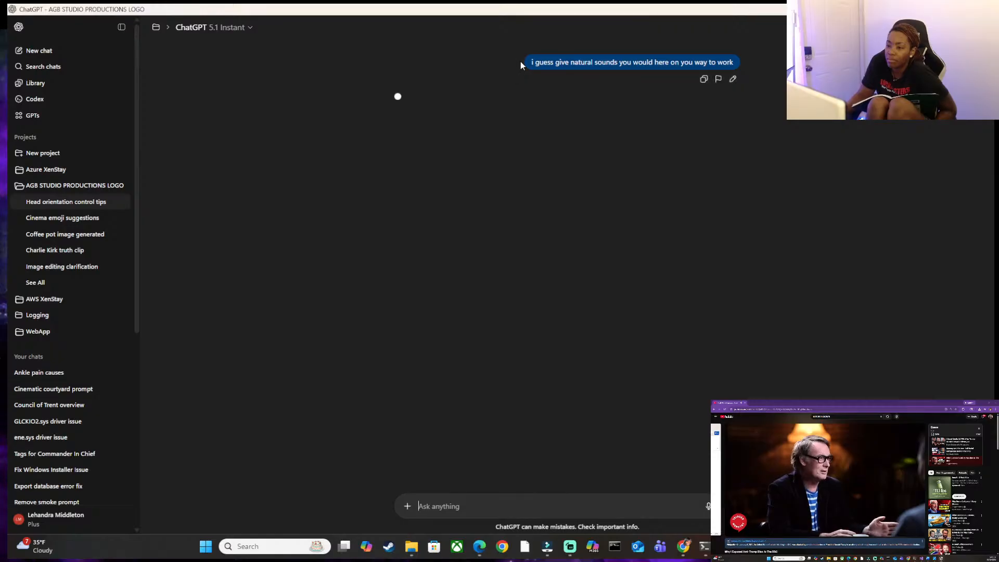
# Open the sent message for editing and correct "here" to "hear".
pyautogui.click(733, 79)
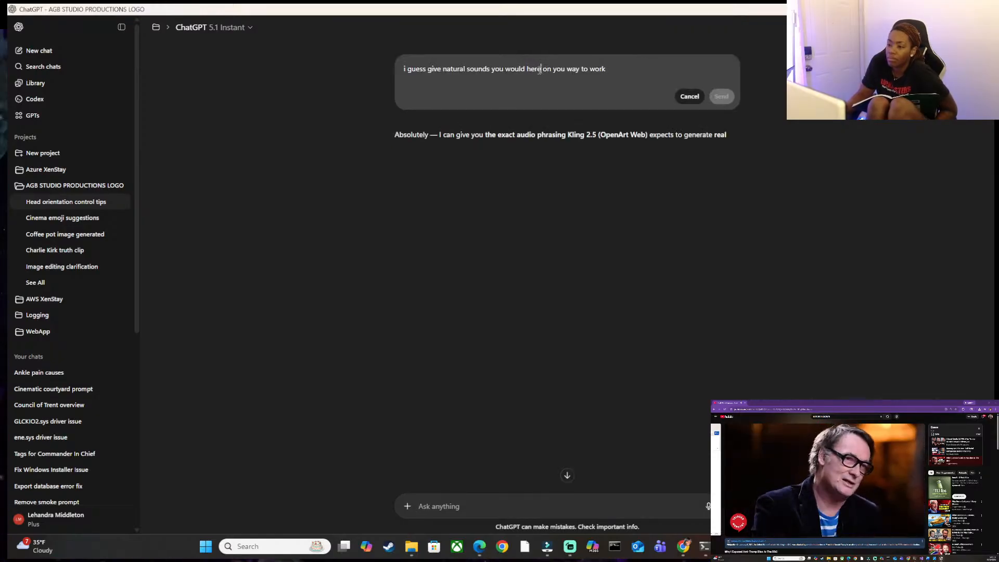
pyautogui.click(540, 70)
pyautogui.press('BackSpace')
pyautogui.press('BackSpace')
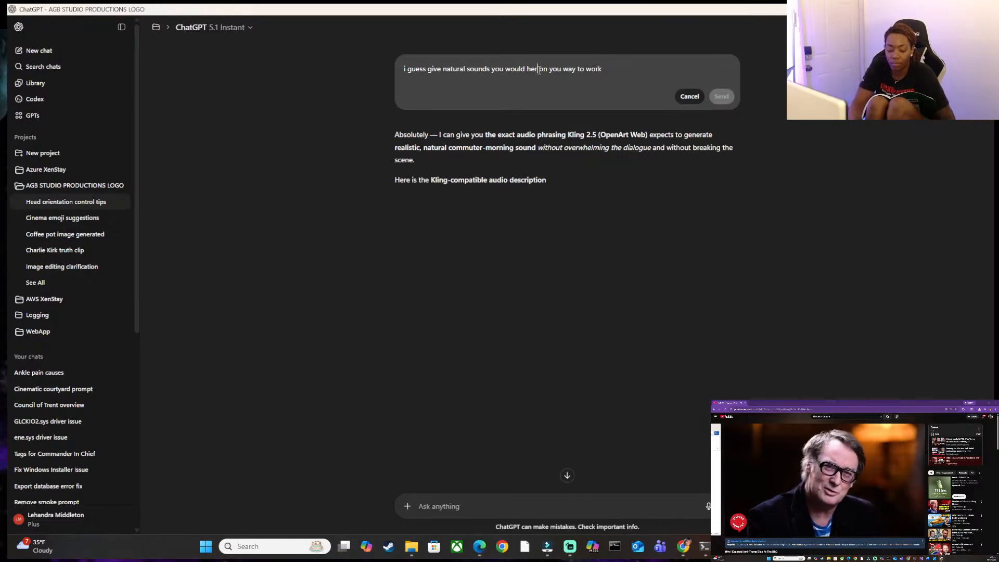
pyautogui.write('a')
pyautogui.hotkey('shift', 'Return')
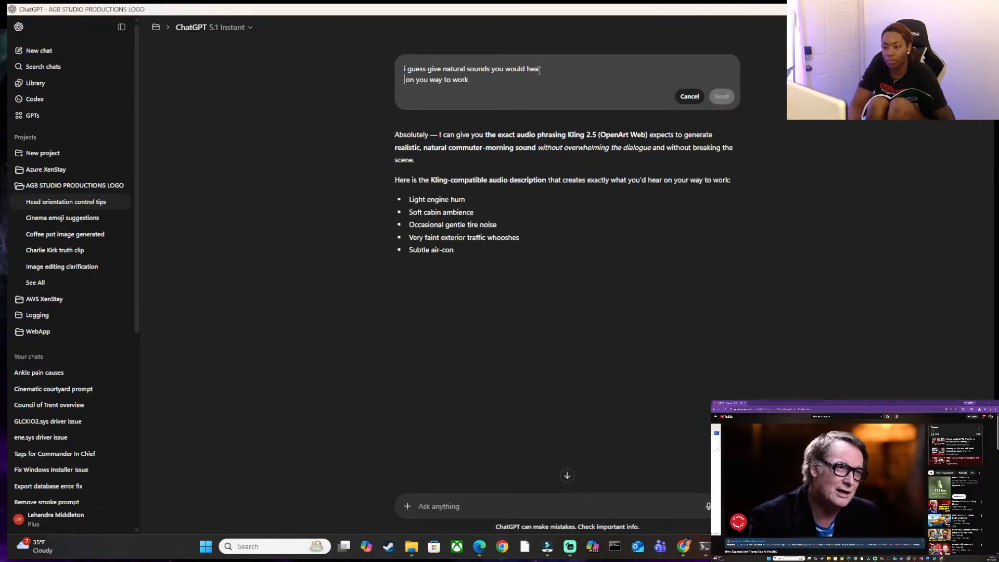
pyautogui.press('BackSpace')
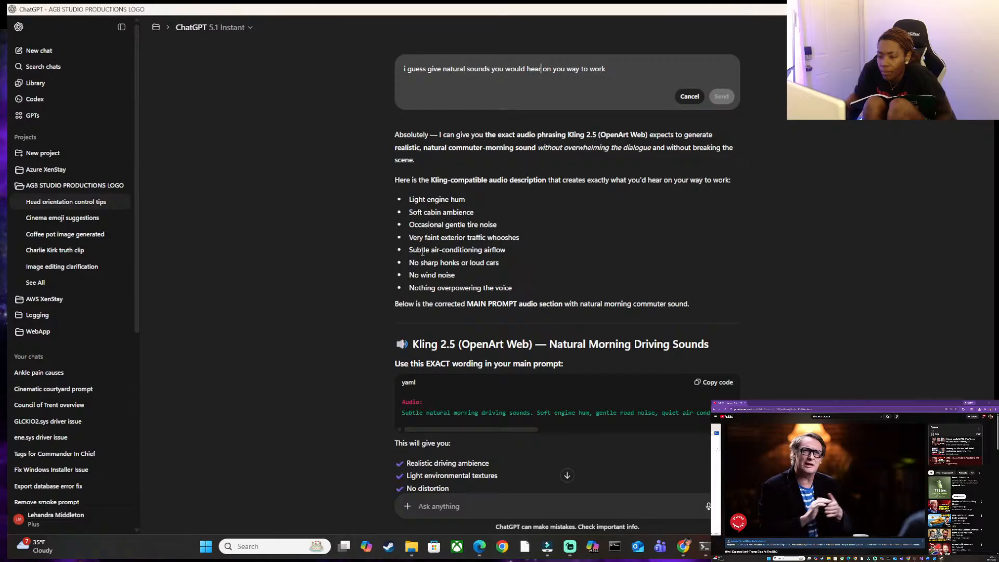
# Read through ChatGPT's reply, including the full width of the audio wording, the Auto Speech text and the complete updated prompt.
pyautogui.scroll(-1, 421, 255)
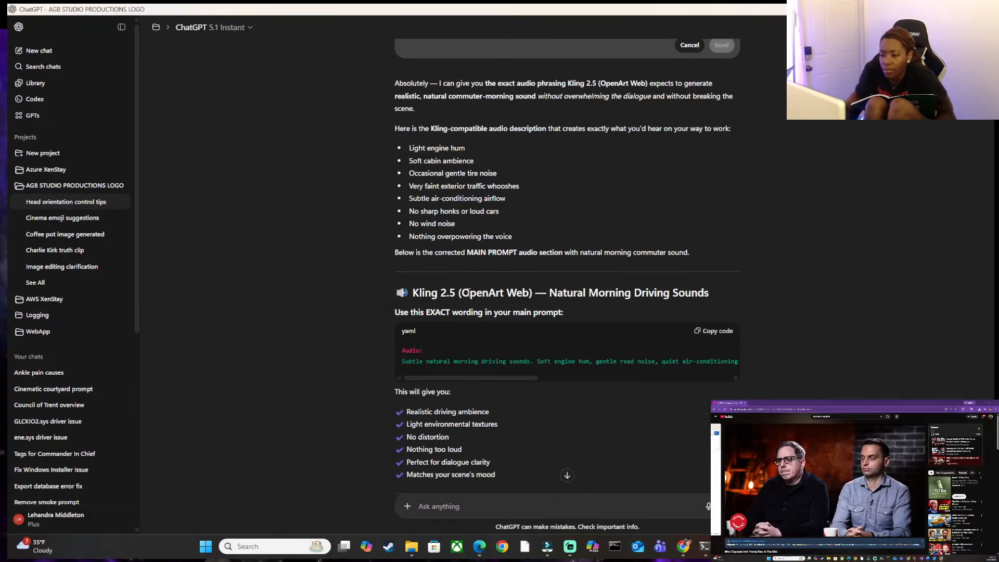
pyautogui.scroll(-1, 470, 294)
pyautogui.moveTo(411, 321); pyautogui.dragTo(717, 342)
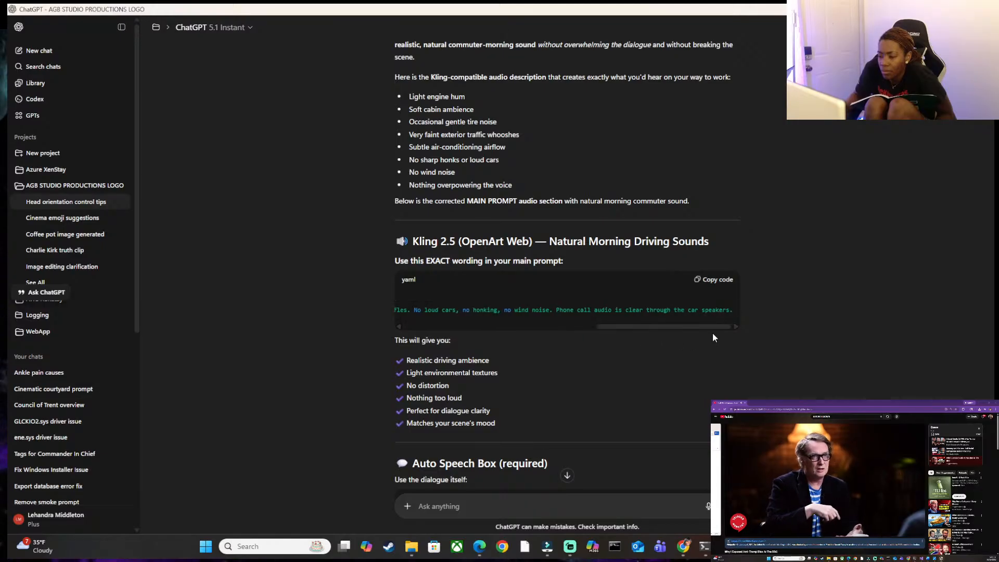
pyautogui.scroll(-4, 720, 306)
pyautogui.scroll(-3, 600, 301)
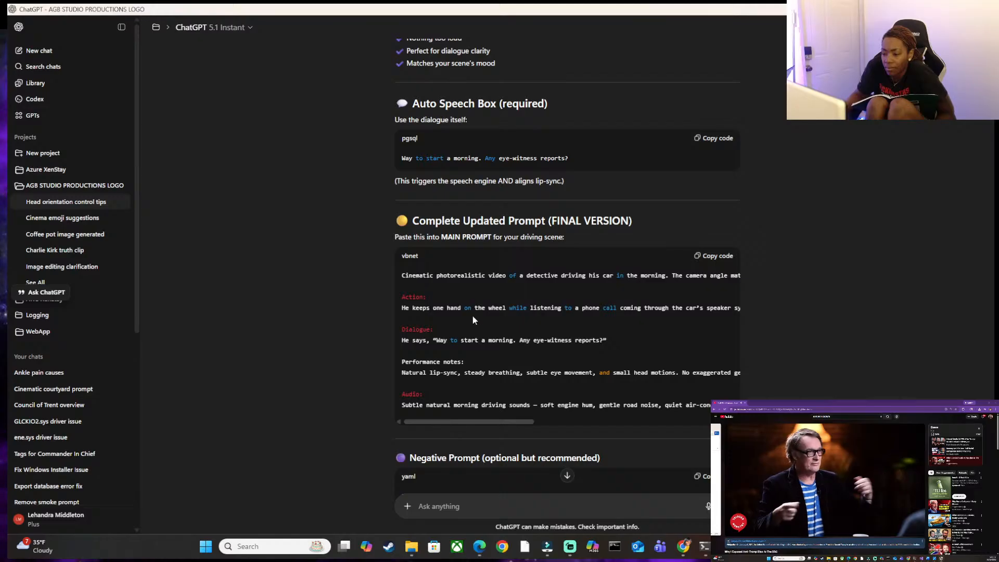
pyautogui.scroll(4, 473, 316)
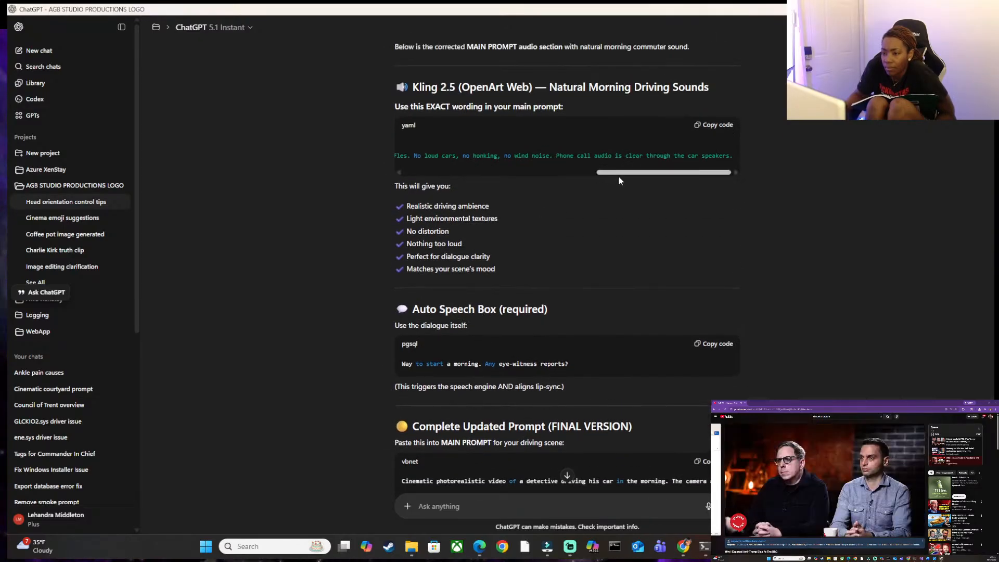
pyautogui.moveTo(614, 173); pyautogui.dragTo(410, 172)
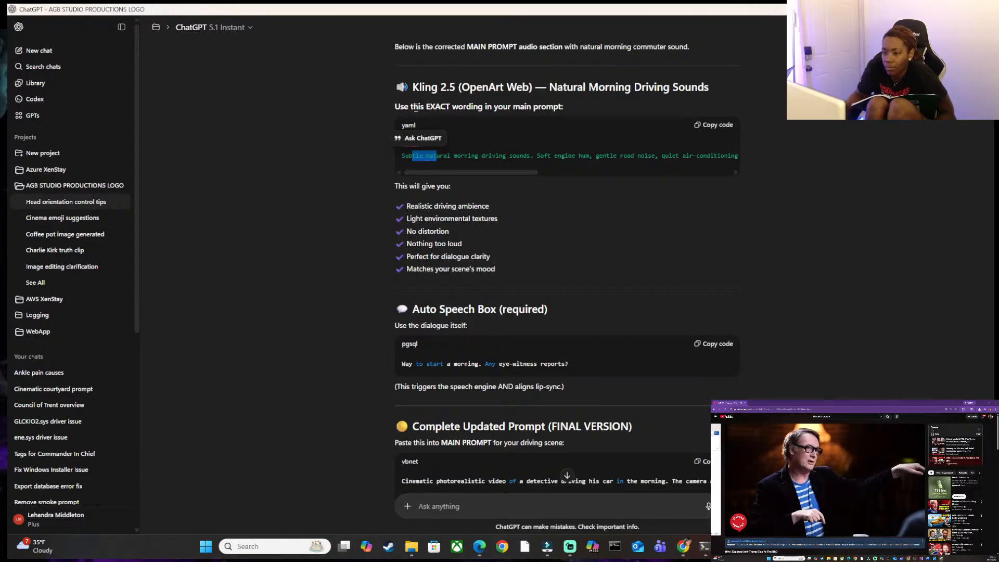
pyautogui.click(435, 164)
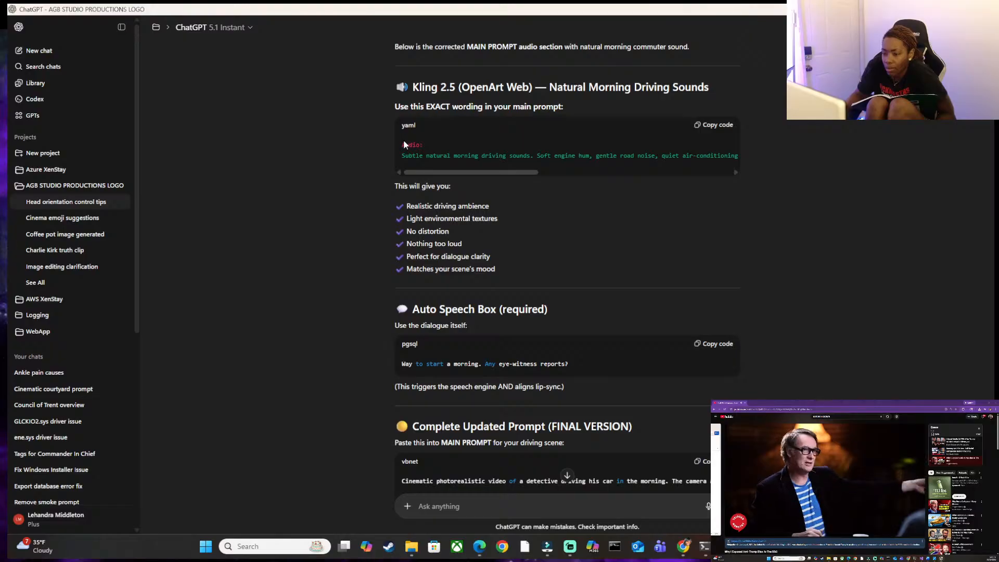
pyautogui.scroll(-3, 485, 208)
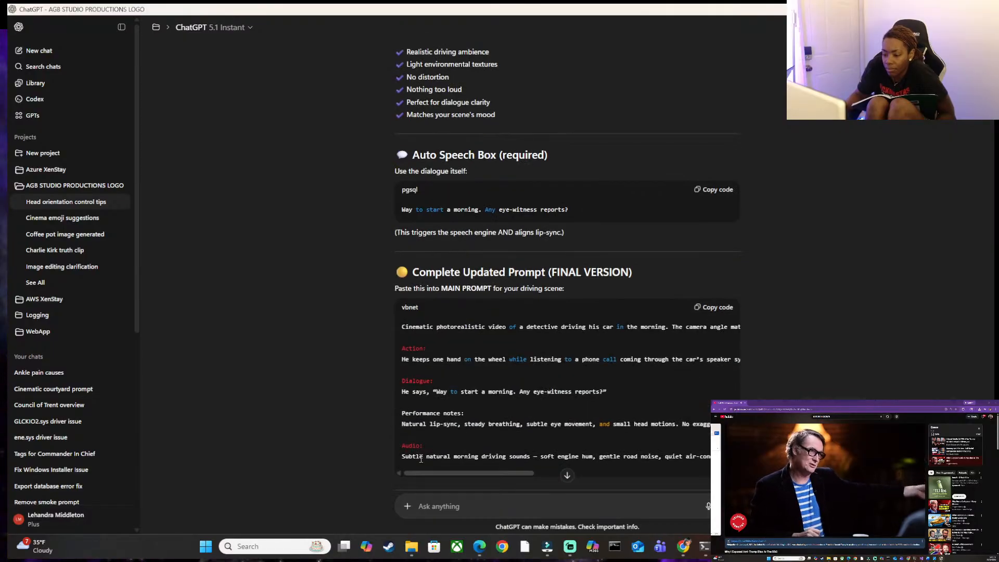
pyautogui.moveTo(490, 472); pyautogui.dragTo(355, 482)
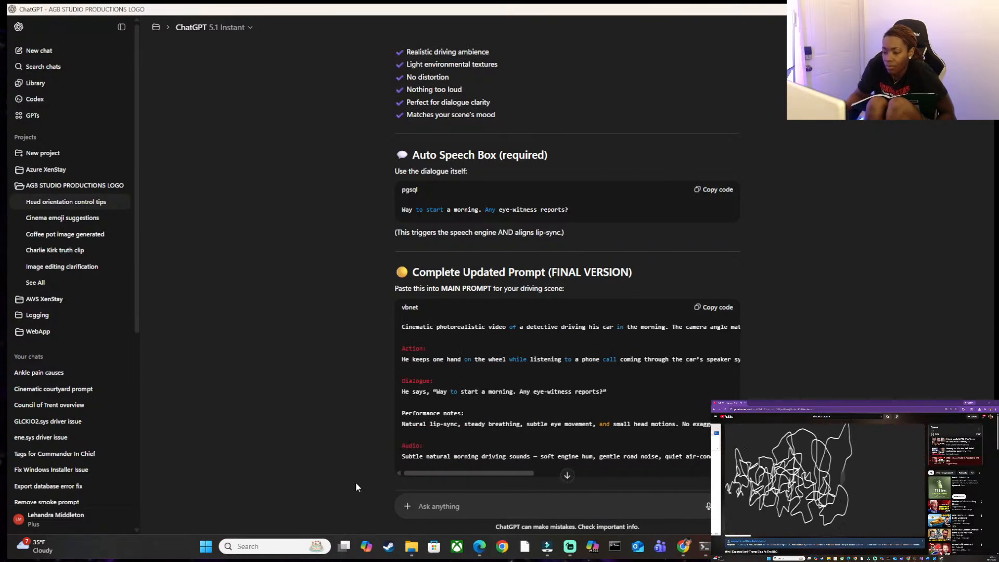
# Copy ChatGPT's complete updated prompt and paste it over the old prompt in YouTube template.docx, from the opening description through the Audio text.
pyautogui.click(721, 308)
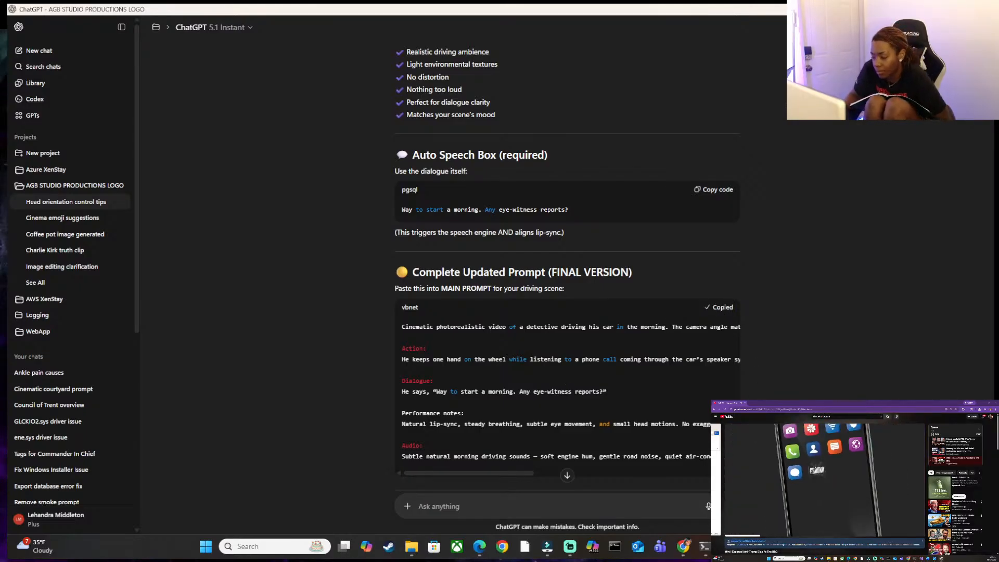
pyautogui.moveTo(728, 546)
pyautogui.click(704, 516)
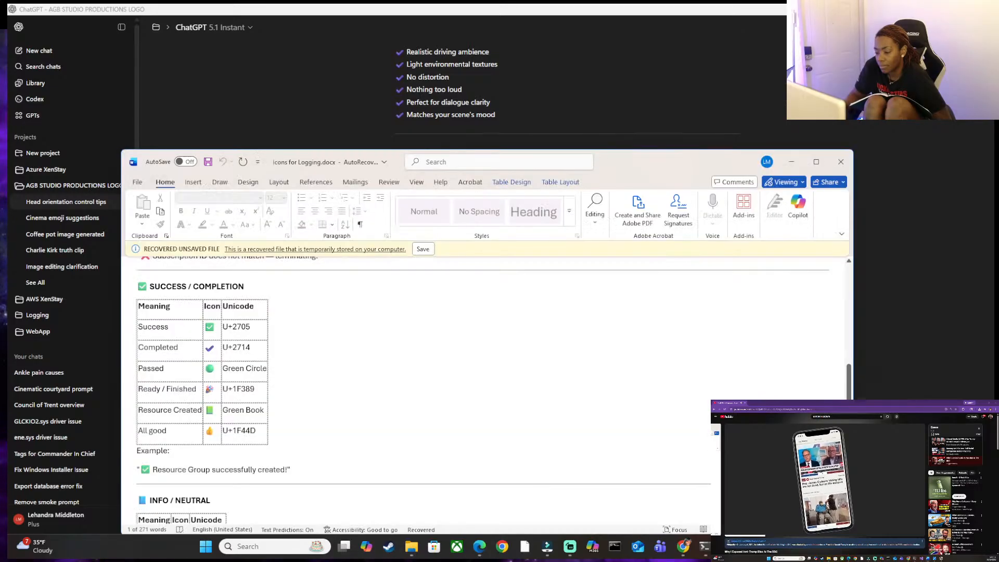
pyautogui.click(780, 500)
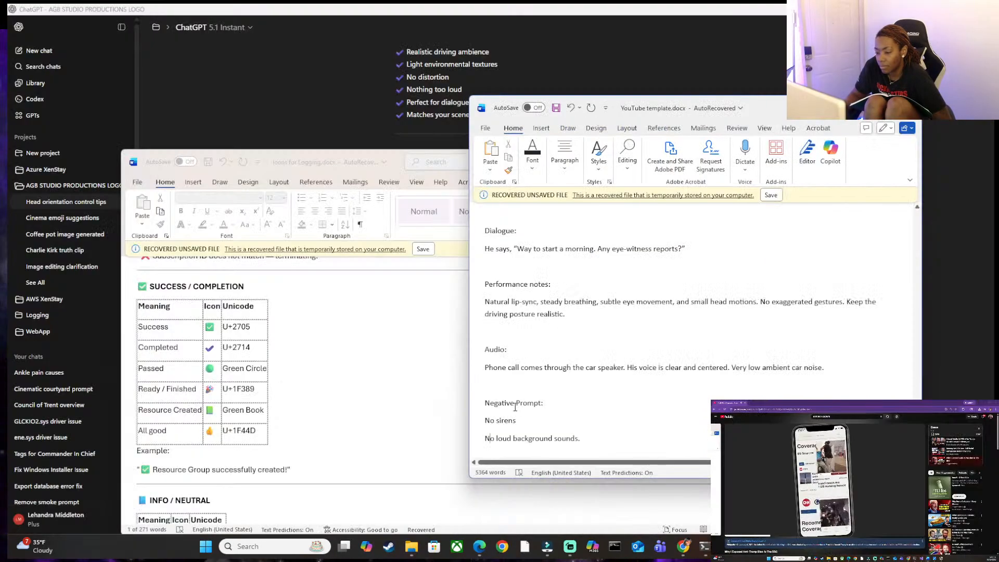
pyautogui.scroll(3, 535, 398)
pyautogui.scroll(4, 536, 398)
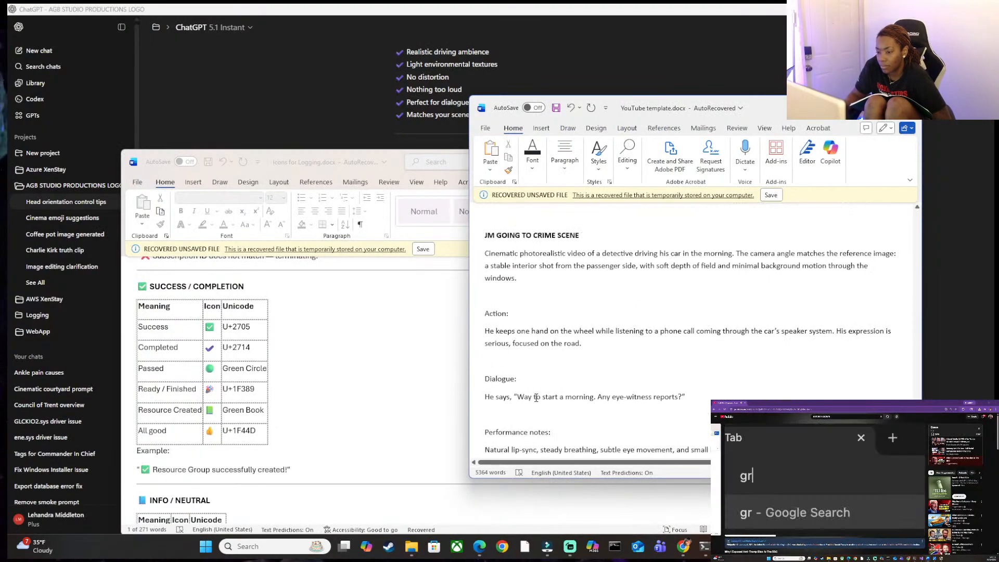
pyautogui.moveTo(482, 280); pyautogui.dragTo(812, 394)
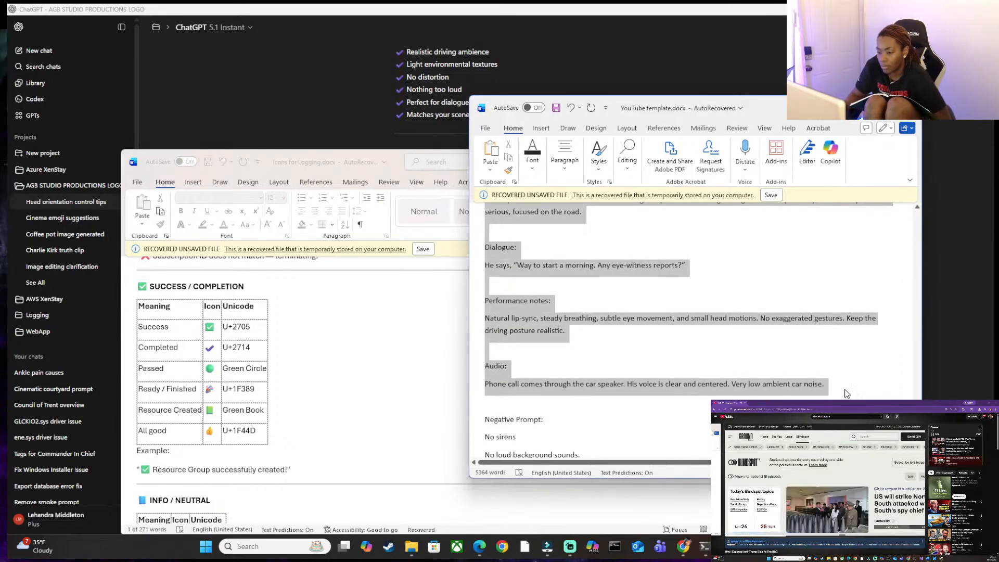
pyautogui.hotkey('ctrl', 'v')
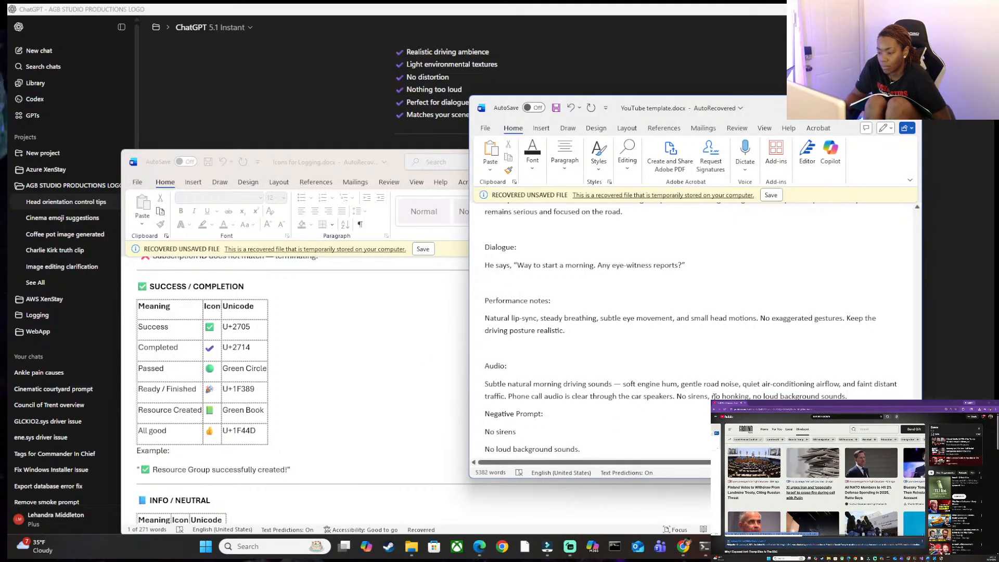
# Move "no honking" out of the Audio paragraph onto its own line under Negative Prompt, after "No sirens".
pyautogui.moveTo(712, 396); pyautogui.dragTo(748, 396)
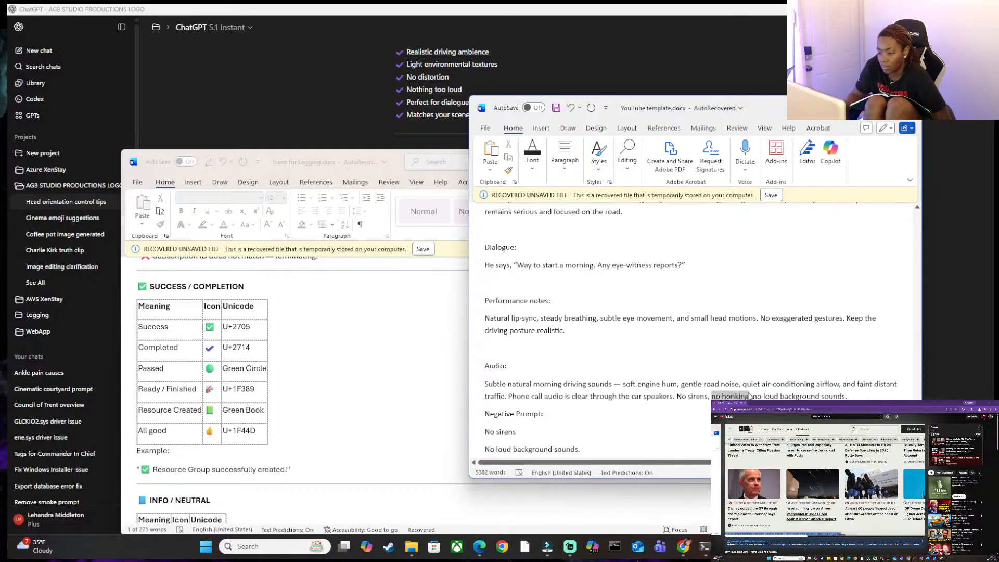
pyautogui.press('Delete')
pyautogui.click(610, 433)
pyautogui.press('Return')
pyautogui.hotkey('ctrl', 'v')
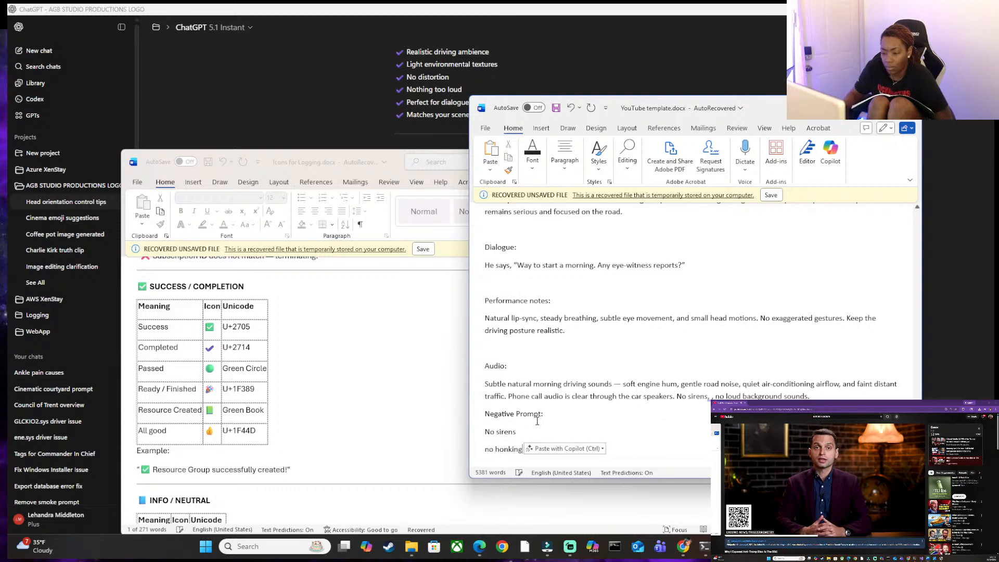
# Delete the remaining "No sirens" and "no loud background sounds" wording from the end of the Audio paragraph.
pyautogui.scroll(-1, 483, 445)
pyautogui.moveTo(483, 445); pyautogui.dragTo(624, 450)
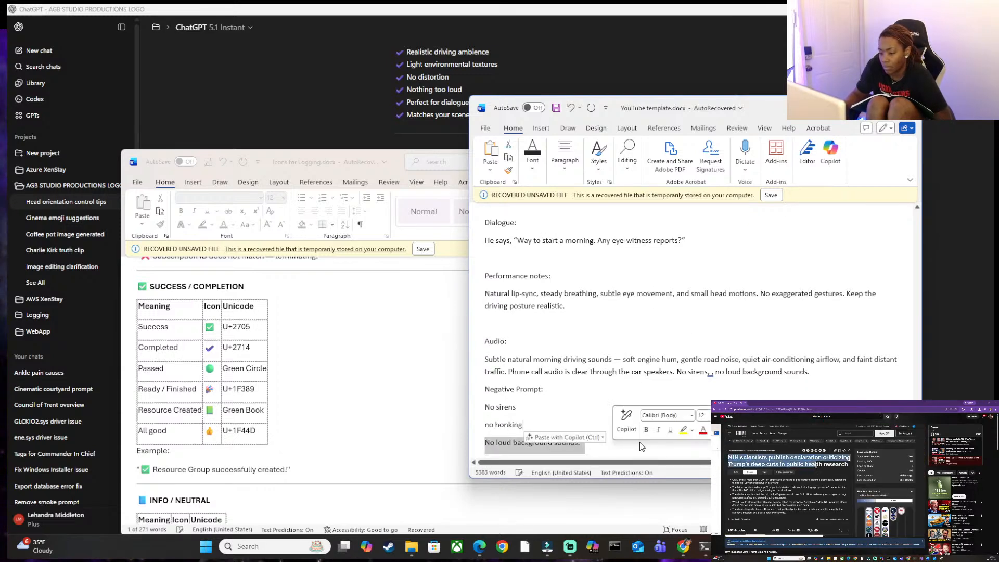
pyautogui.click(808, 372)
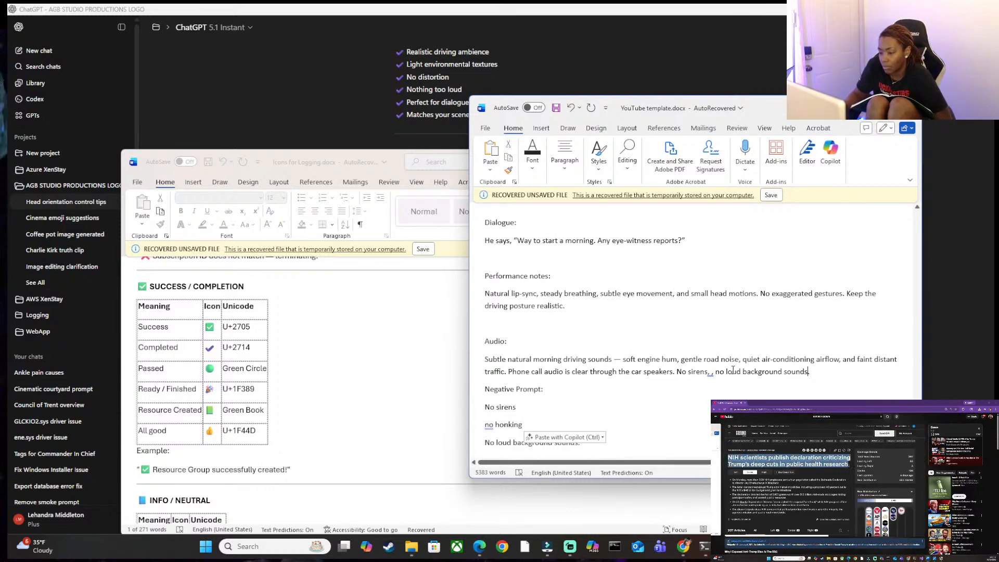
pyautogui.moveTo(677, 373); pyautogui.dragTo(802, 379)
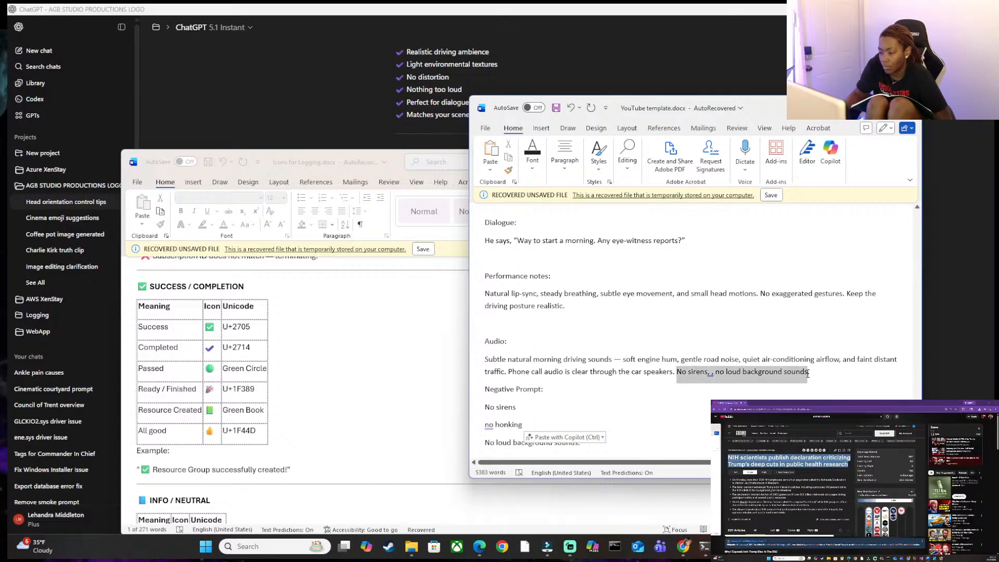
pyautogui.press('BackSpace')
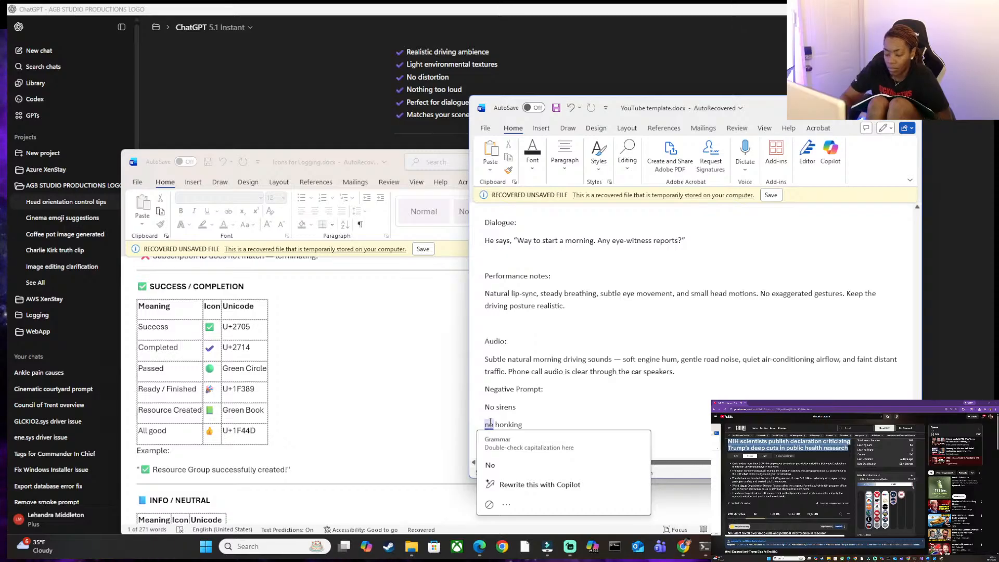
# Accept the capitalization fix for "No honking" and insert a blank line between the Audio paragraph and Negative Prompt.
pyautogui.click(490, 465)
pyautogui.click(678, 377)
pyautogui.press('Return')
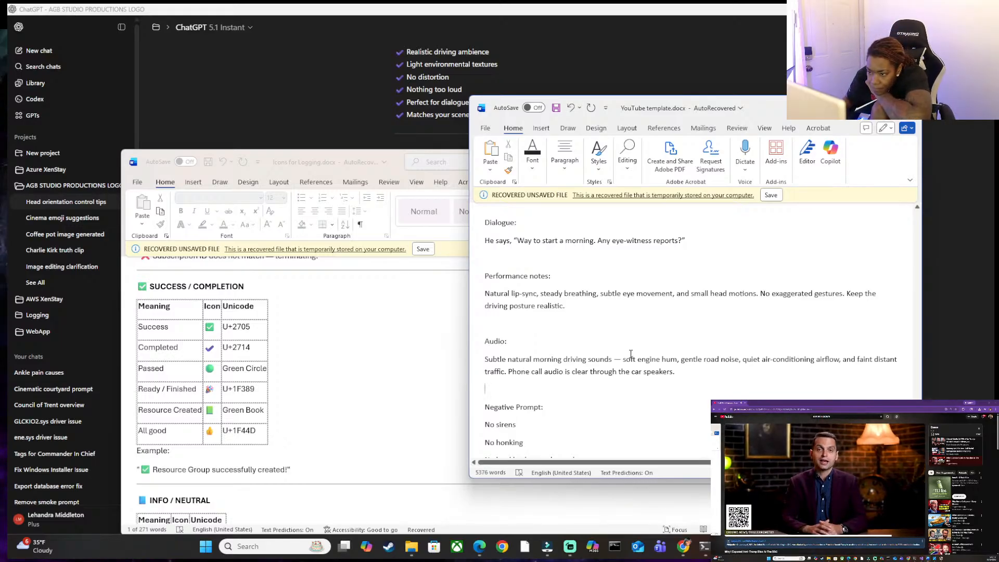
# Copy "No exaggerated gestures" from the Performance notes onto a new first line under Negative Prompt.
pyautogui.scroll(3, 635, 357)
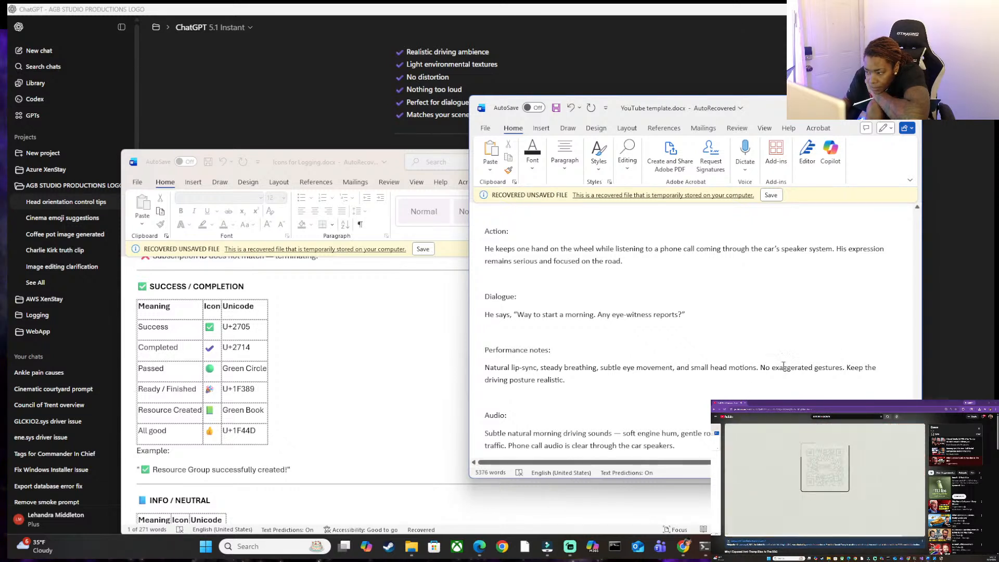
pyautogui.moveTo(758, 367); pyautogui.dragTo(832, 367)
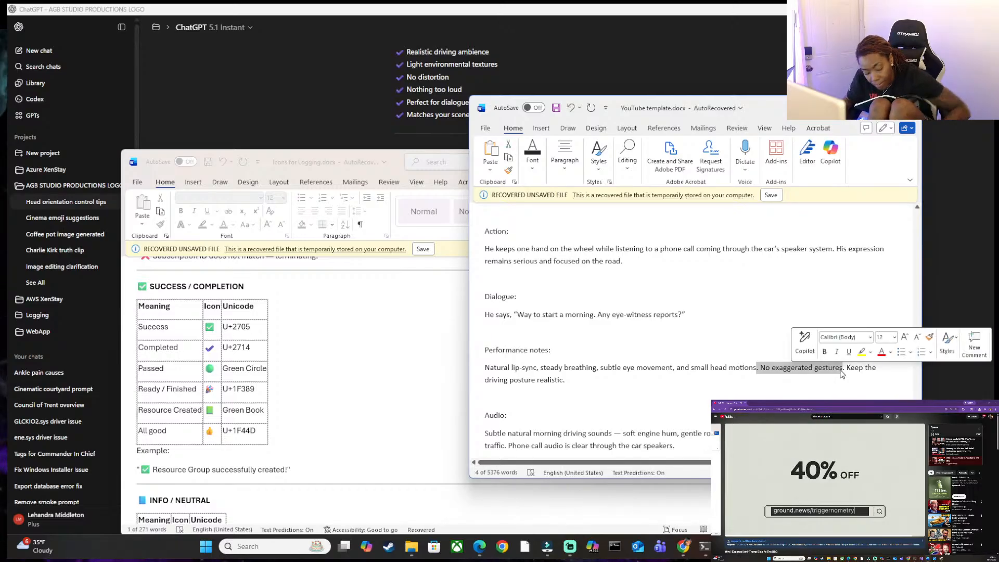
pyautogui.scroll(-3, 681, 406)
pyautogui.scroll(-1, 681, 406)
pyautogui.click(498, 368)
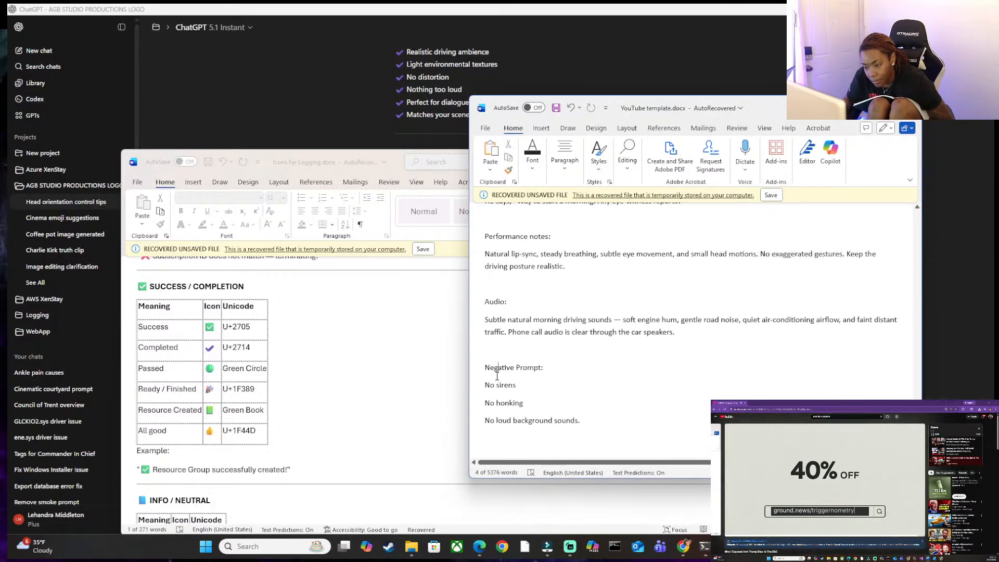
pyautogui.press('Return')
pyautogui.hotkey('ctrl', 'v')
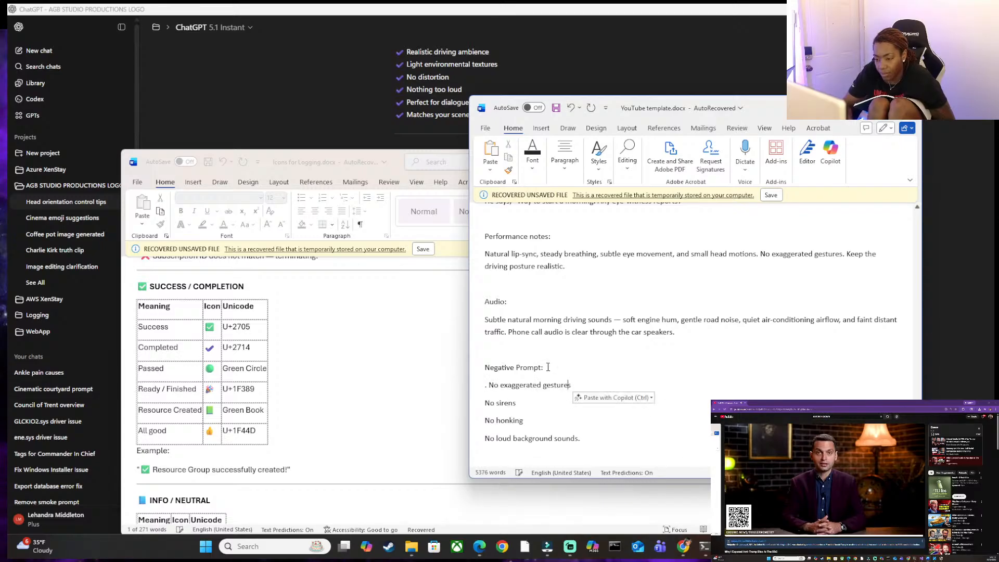
# Remove the stray period and space in front of "No exaggerated gestures" in the Negative Prompt list.
pyautogui.press('Left')
pyautogui.press('Left')
pyautogui.press('Left')
pyautogui.press('Left')
pyautogui.press('Left')
pyautogui.press('Left')
pyautogui.press('Left')
pyautogui.press('Left')
pyautogui.press('Left')
pyautogui.press('Left')
pyautogui.press('Left')
pyautogui.press('Left')
pyautogui.press('Left')
pyautogui.press('Left')
pyautogui.press('Left')
pyautogui.press('Left')
pyautogui.press('Left')
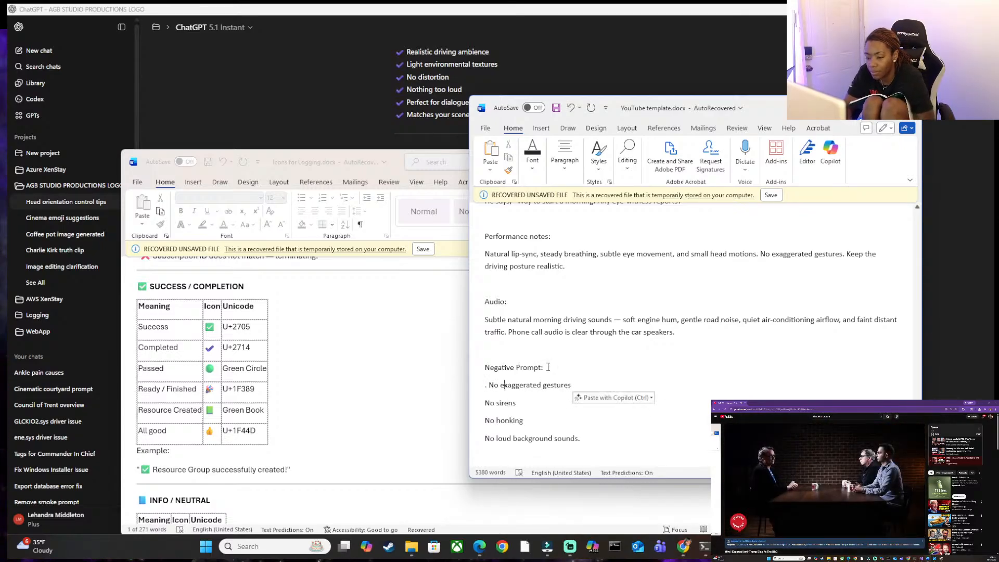
pyautogui.press('BackSpace')
pyautogui.press('BackSpace')
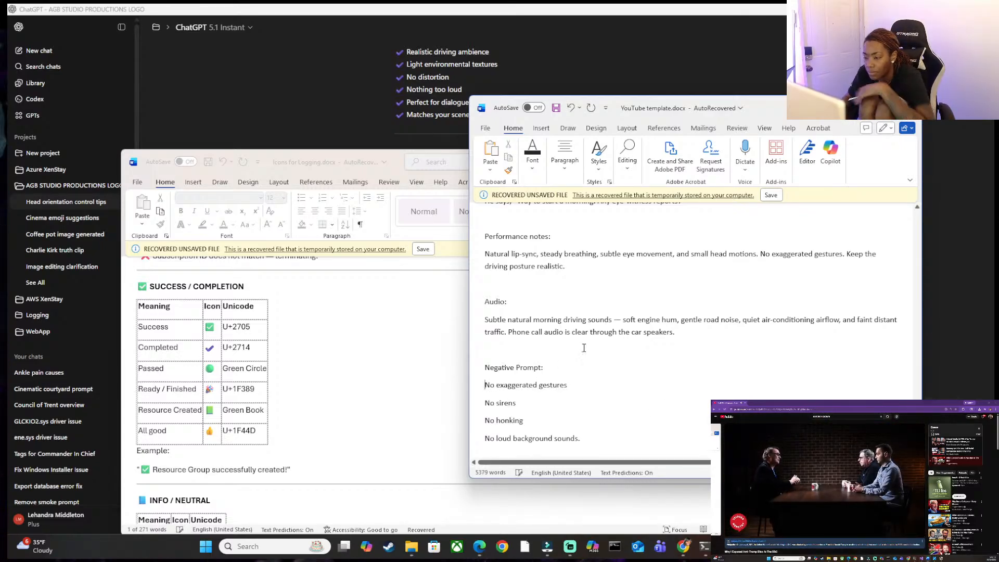
# Review the JM GOING TO CRIME SCENE prompt from the opening description through the Negative Prompt list.
pyautogui.scroll(6, 590, 352)
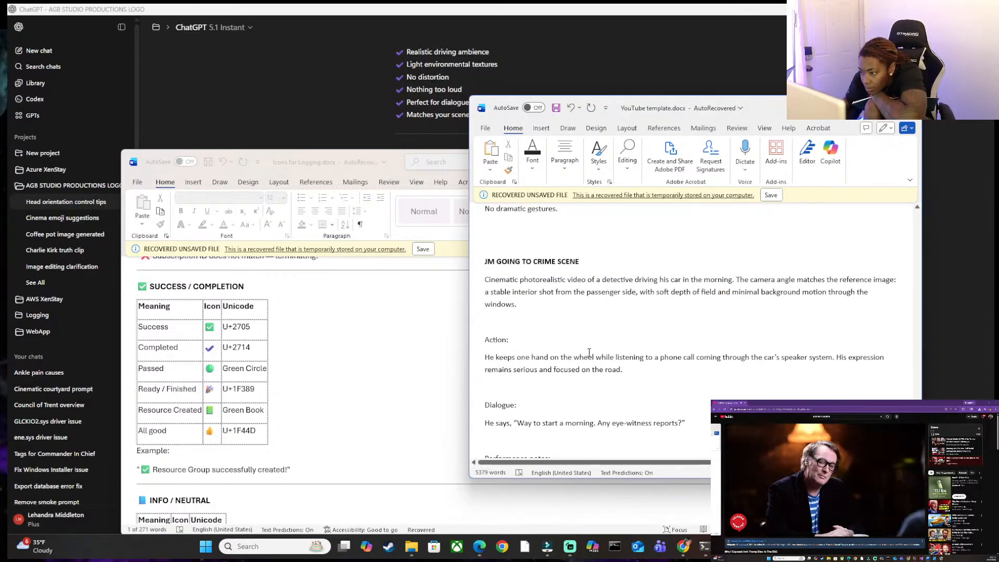
pyautogui.scroll(1, 665, 360)
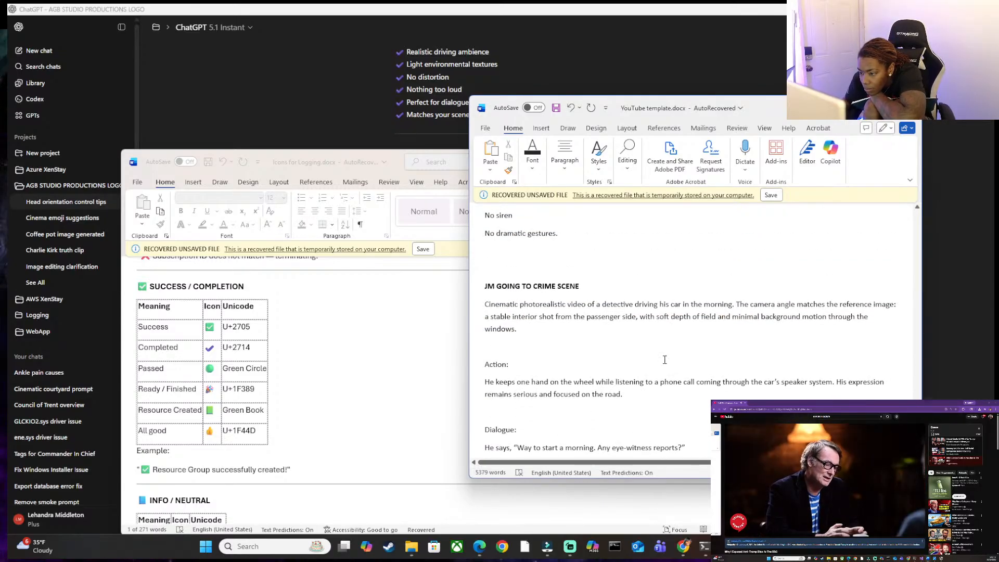
pyautogui.scroll(-3, 823, 378)
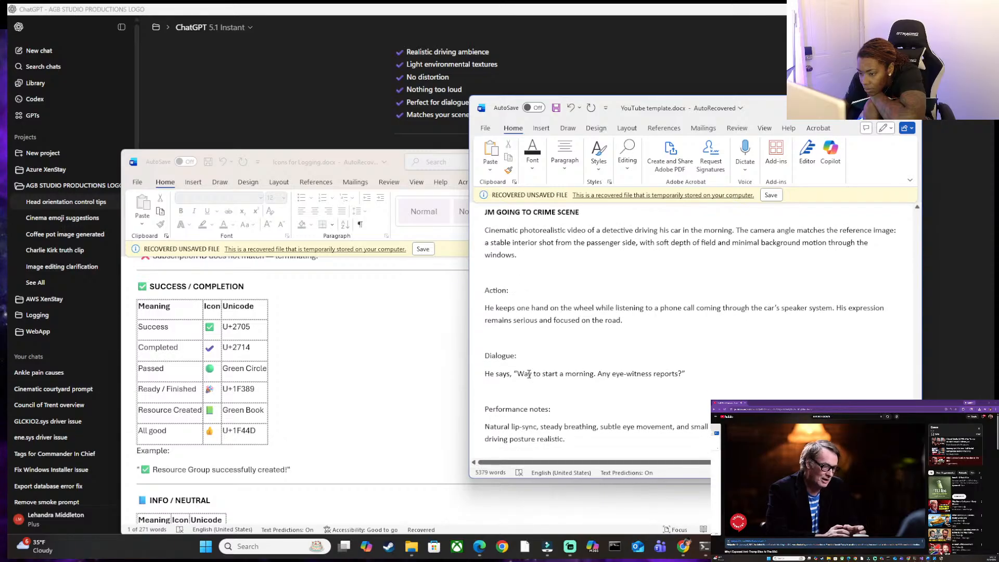
pyautogui.scroll(-2, 570, 368)
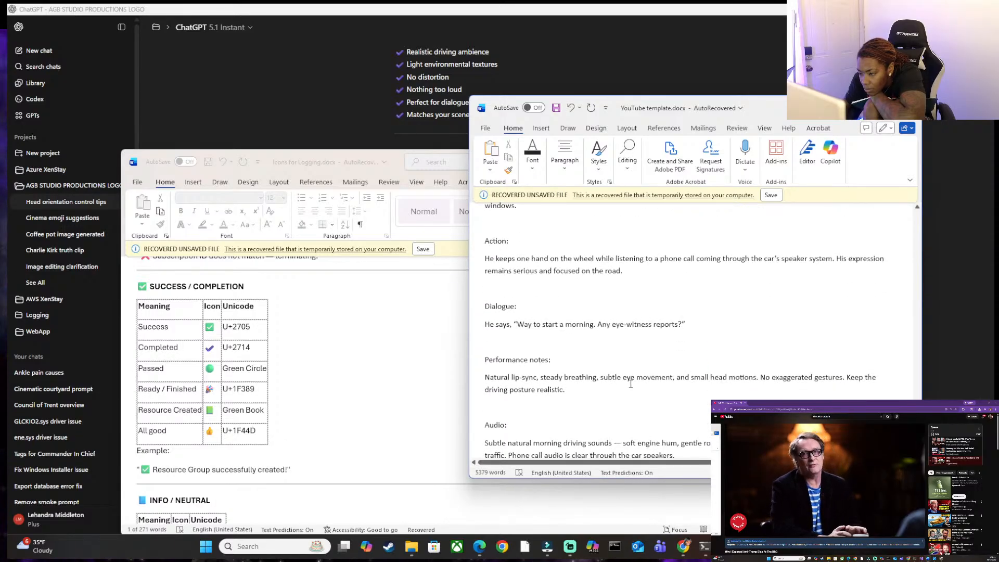
pyautogui.scroll(-2, 649, 380)
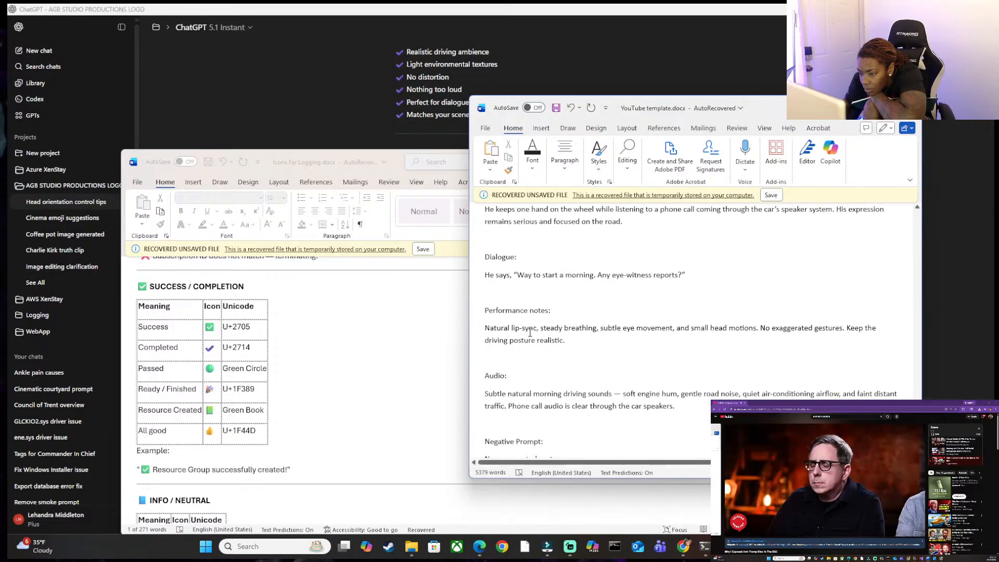
pyautogui.scroll(-3, 562, 385)
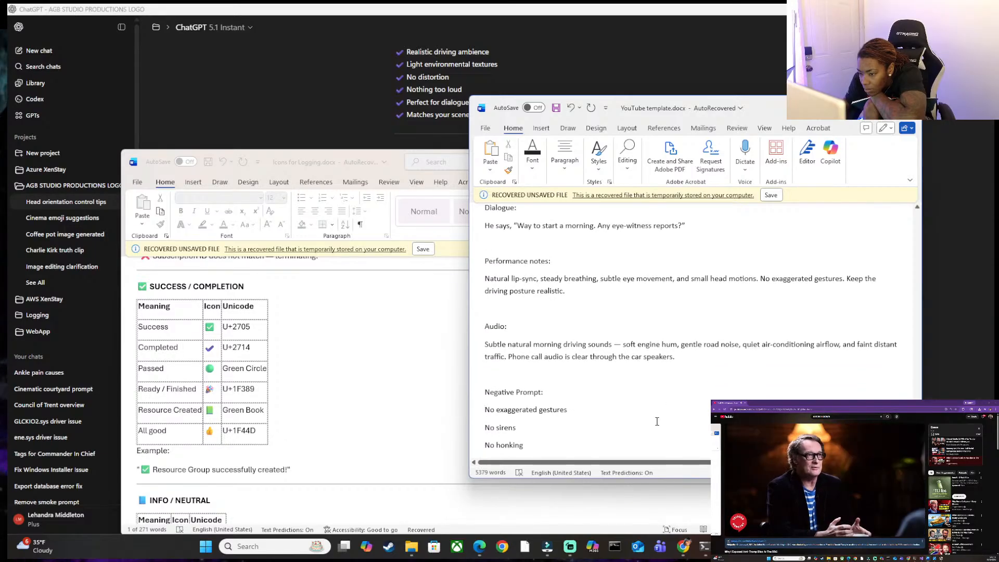
pyautogui.scroll(-1, 585, 416)
# Select and copy the full driving-scene prompt, from the opening description through "No loud background sounds.".
pyautogui.moveTo(596, 417); pyautogui.dragTo(532, 314)
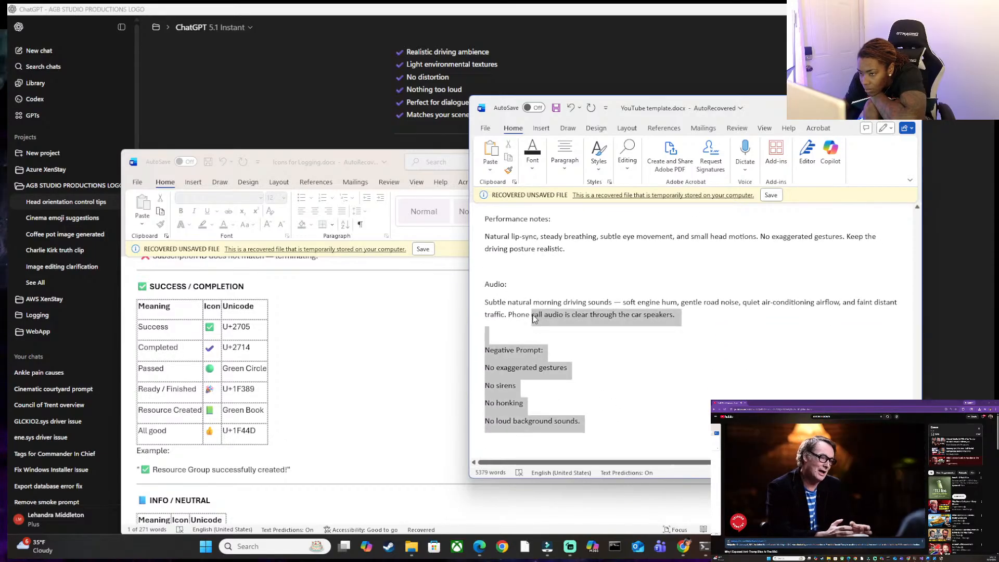
pyautogui.scroll(3, 533, 314)
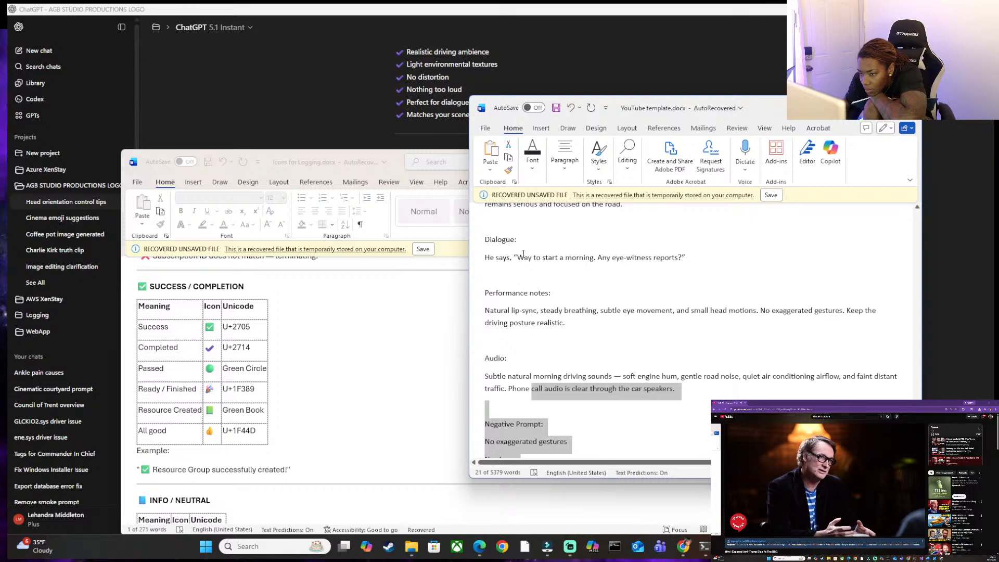
pyautogui.scroll(5, 509, 259)
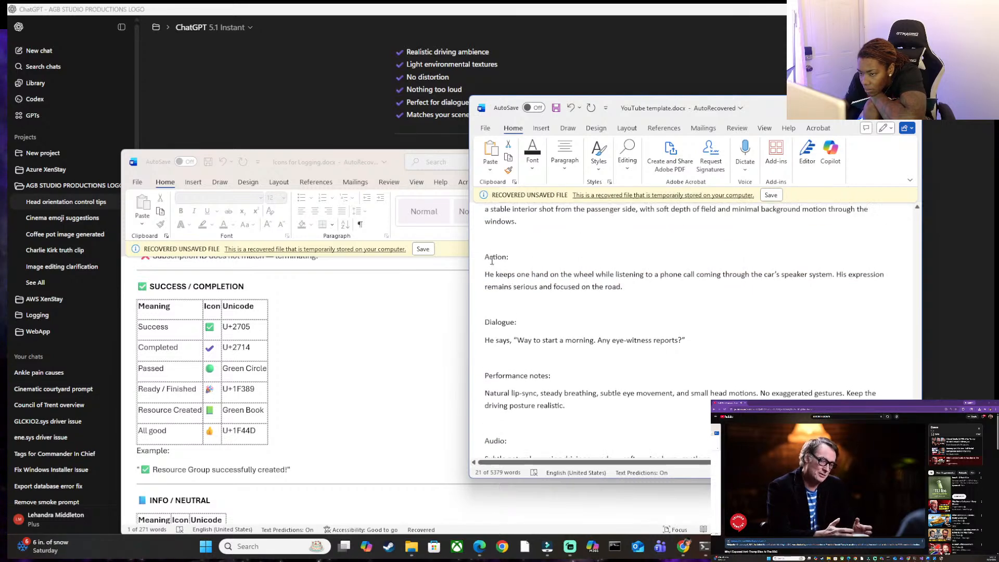
pyautogui.scroll(1, 495, 239)
pyautogui.moveTo(485, 259); pyautogui.dragTo(591, 419)
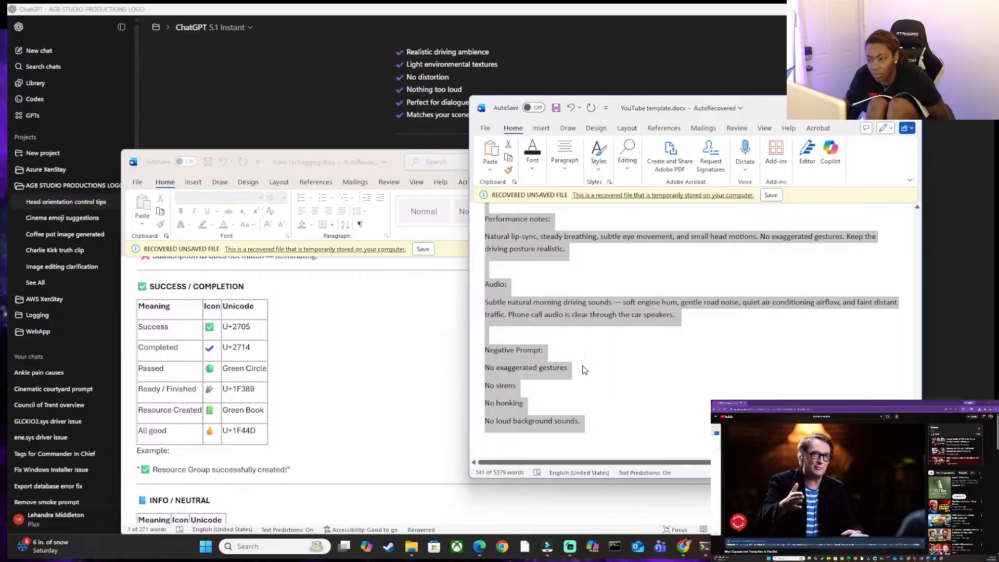
# Switch to OpenArt and replace the old officer prompt in Image to Video with the copied driving-scene prompt.
pyautogui.click(921, 9)
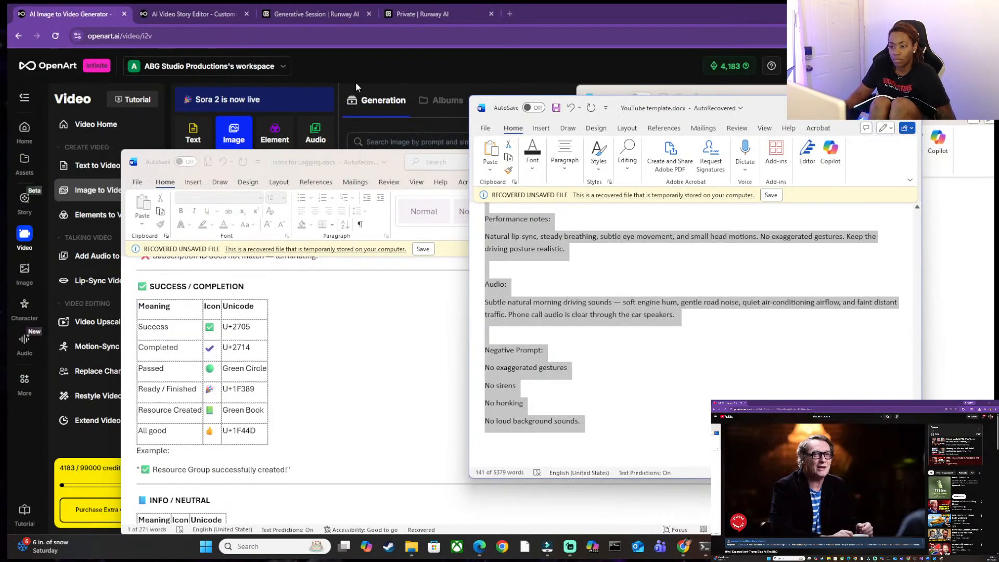
pyautogui.click(360, 74)
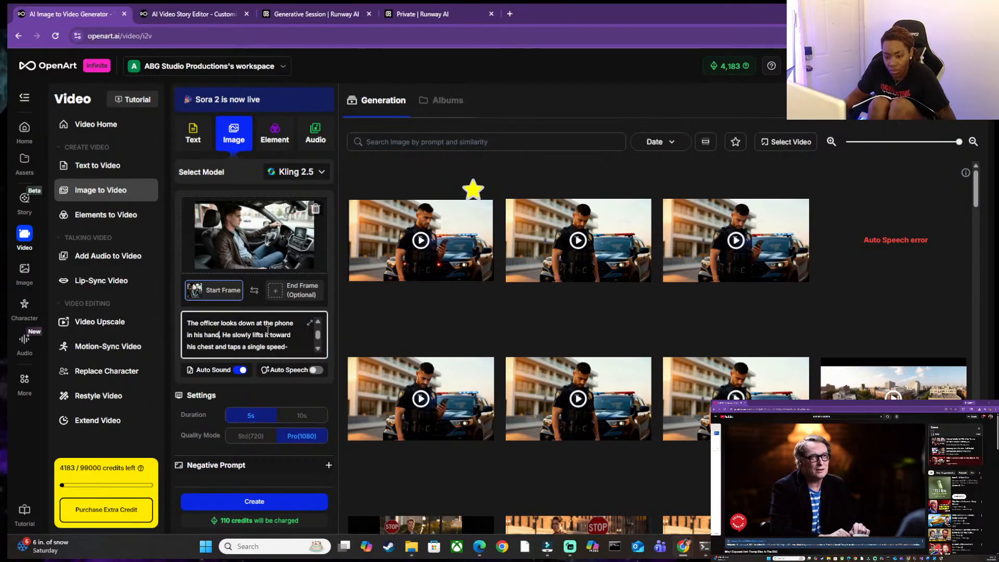
pyautogui.hotkey('ctrl', 'a')
pyautogui.press('BackSpace')
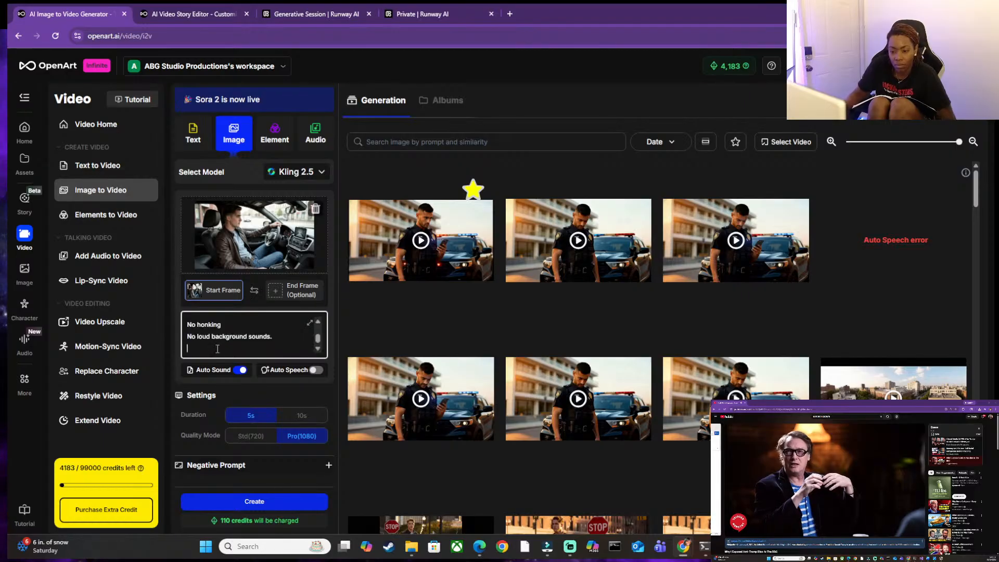
pyautogui.moveTo(197, 372)
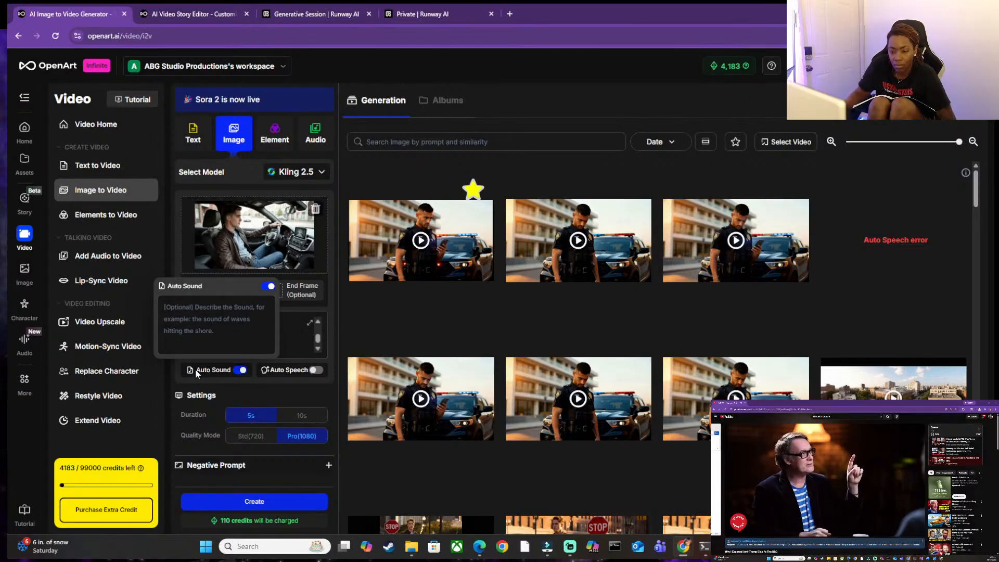
pyautogui.click(287, 339)
pyautogui.write('No honking No loud background sounds.')
# Open the Auto Speech settings with Lip-sync enabled and make the speech text ready for entry.
pyautogui.click(287, 371)
pyautogui.click(230, 322)
pyautogui.click(242, 288)
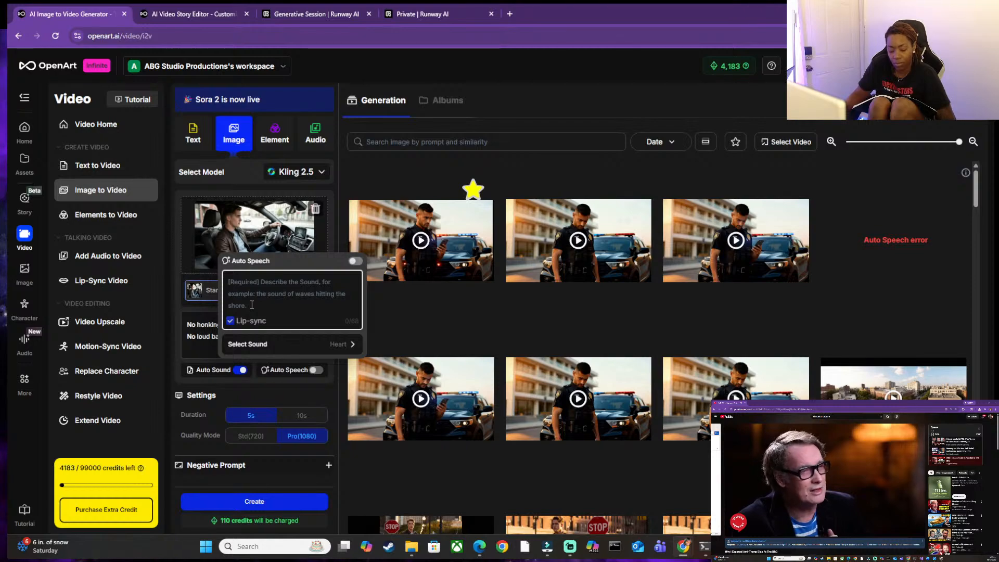
# Copy the dialogue "Way to start a morning. Any eye-witness reports" from YouTube template.docx into OpenArt's Auto Speech text.
pyautogui.moveTo(749, 547)
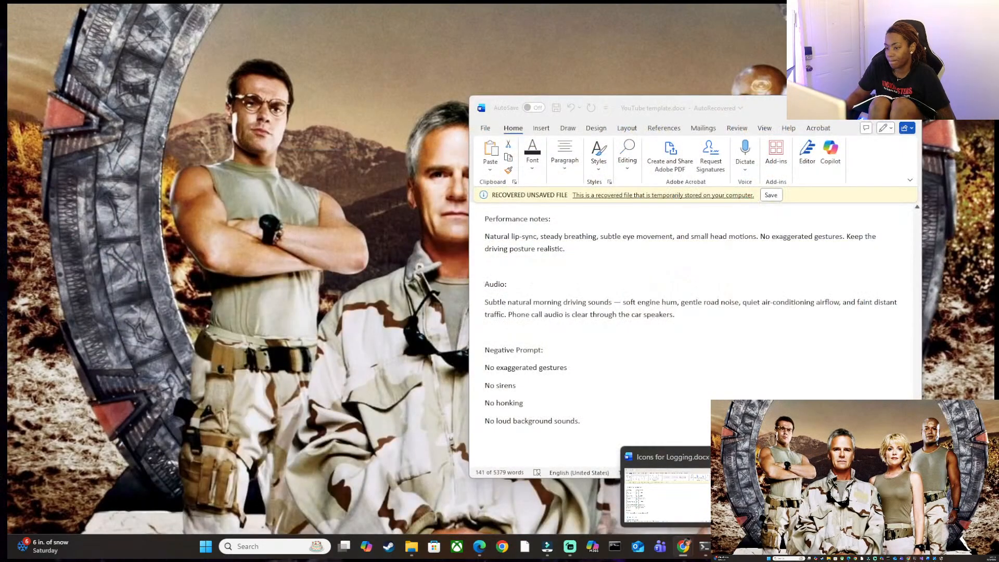
pyautogui.click(807, 497)
pyautogui.scroll(3, 556, 310)
pyautogui.click(555, 309)
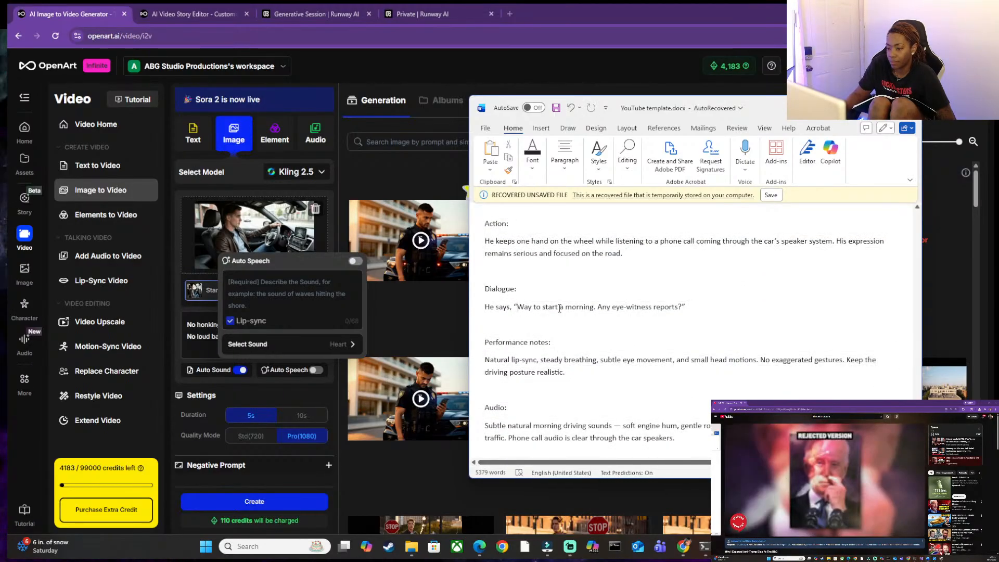
pyautogui.moveTo(518, 308); pyautogui.dragTo(678, 309)
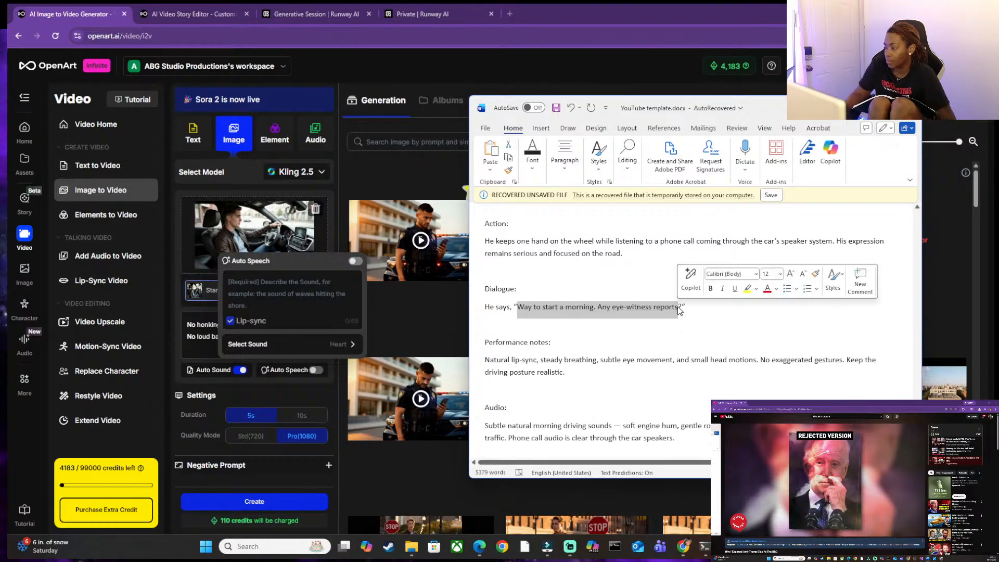
pyautogui.hotkey('ctrl', 'c')
pyautogui.click(248, 290)
pyautogui.hotkey('ctrl', 'v')
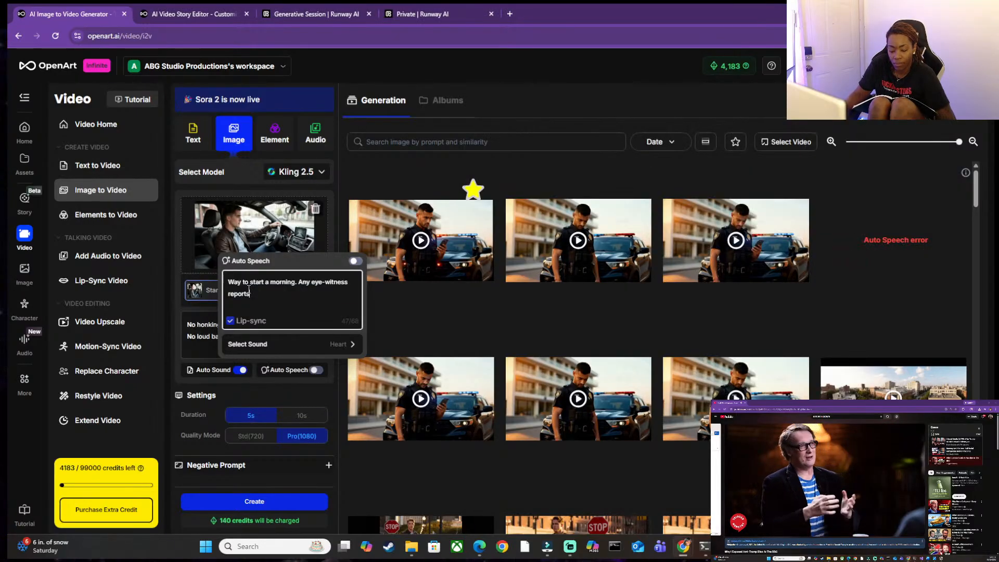
# Check the Auto Sound settings, leave the optional sound description empty, and start creating the driving clip.
pyautogui.click(246, 391)
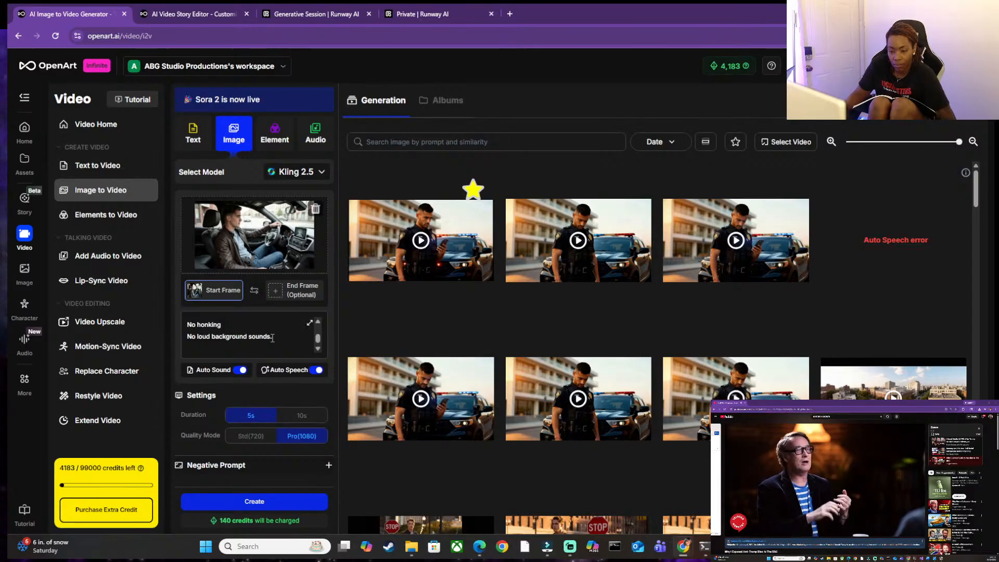
pyautogui.click(211, 371)
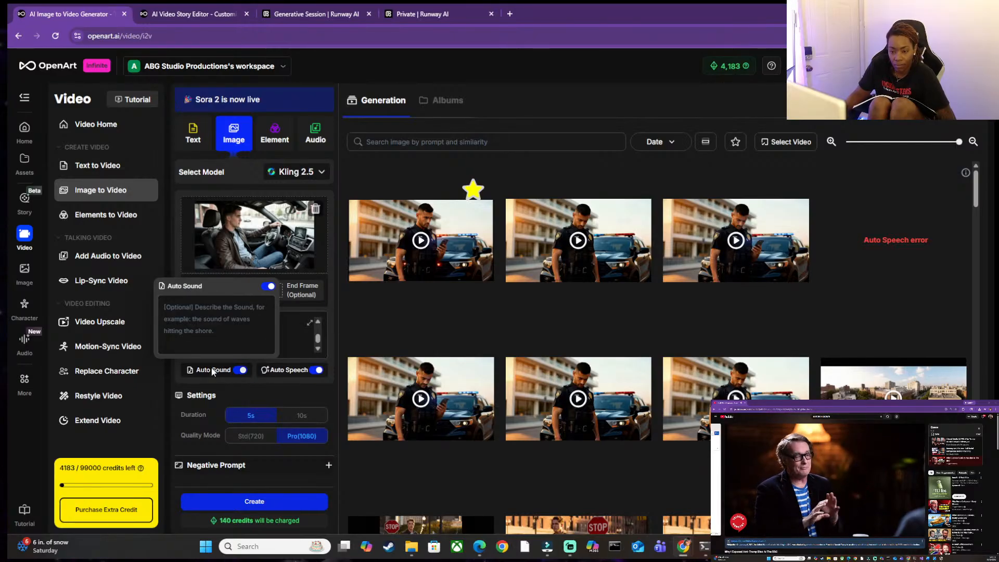
pyautogui.click(237, 394)
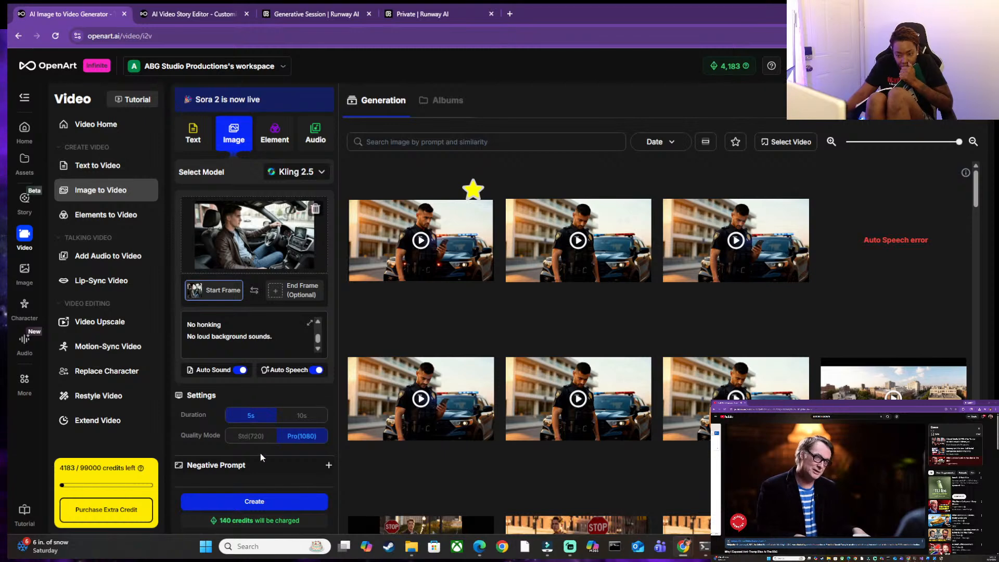
# Create the 5-second Pro(1080) driving clip and bring the prompt back to its opening lines.
pyautogui.click(243, 505)
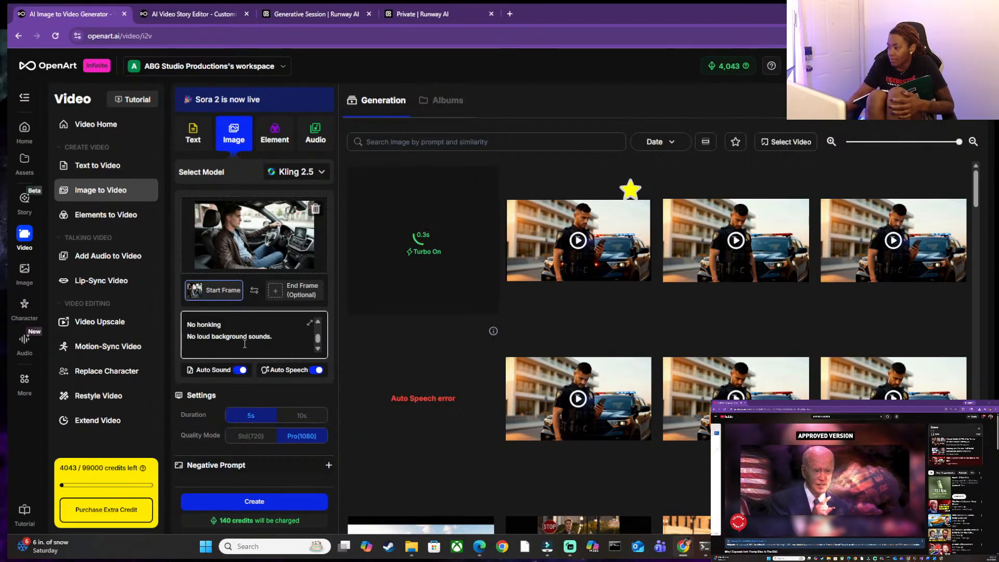
pyautogui.scroll(10, 245, 347)
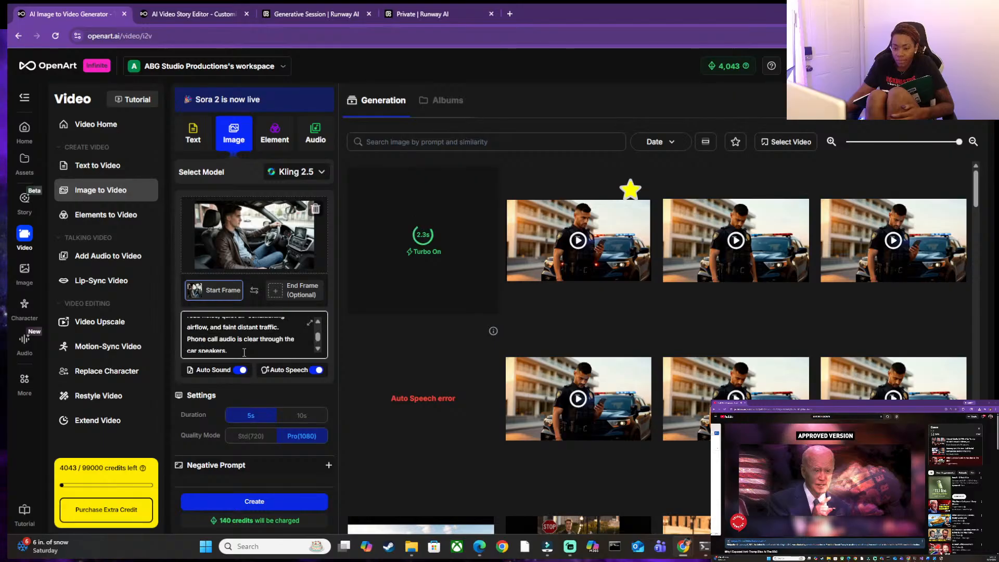
pyautogui.scroll(10, 244, 352)
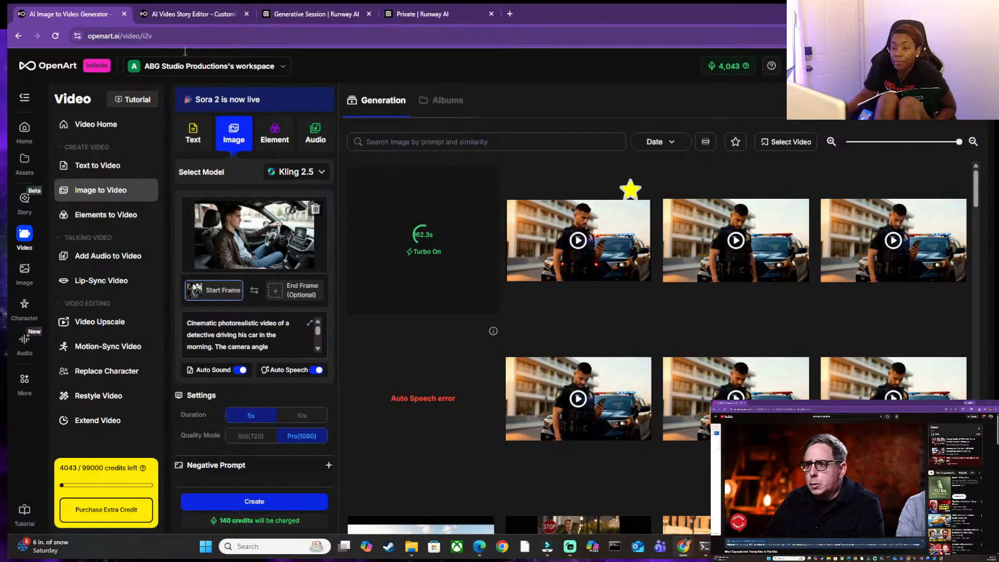
pyautogui.click(272, 16)
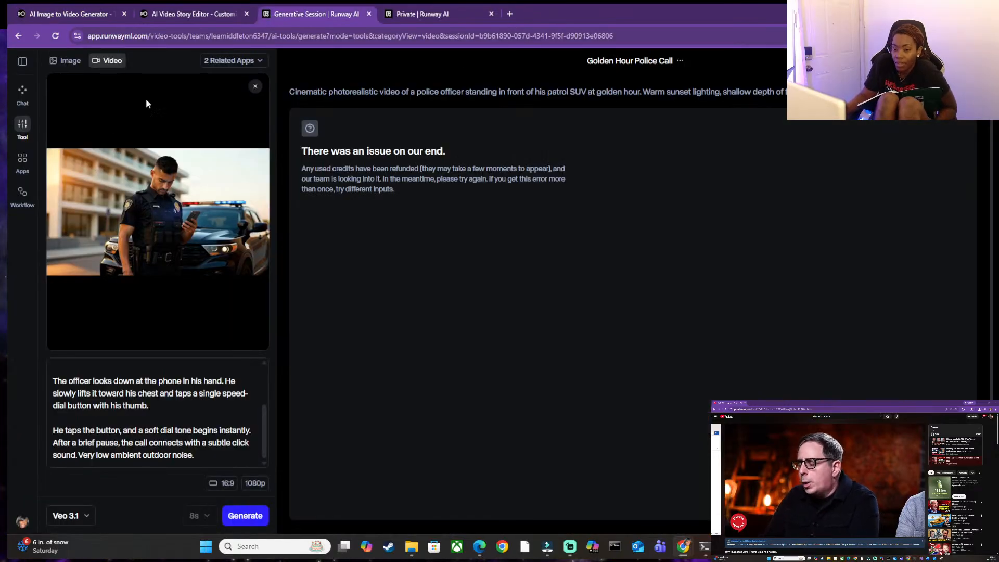
pyautogui.click(187, 9)
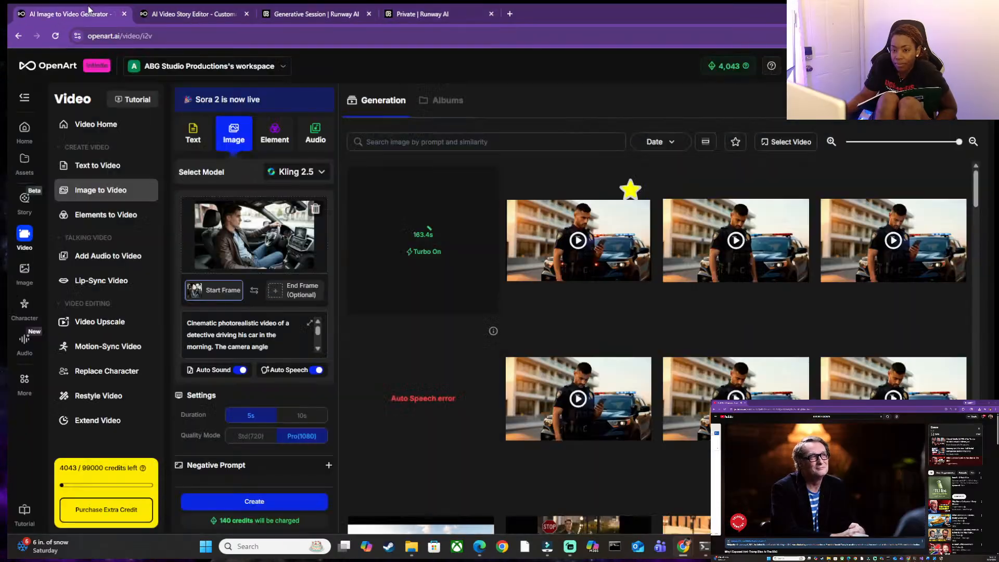
pyautogui.click(81, 10)
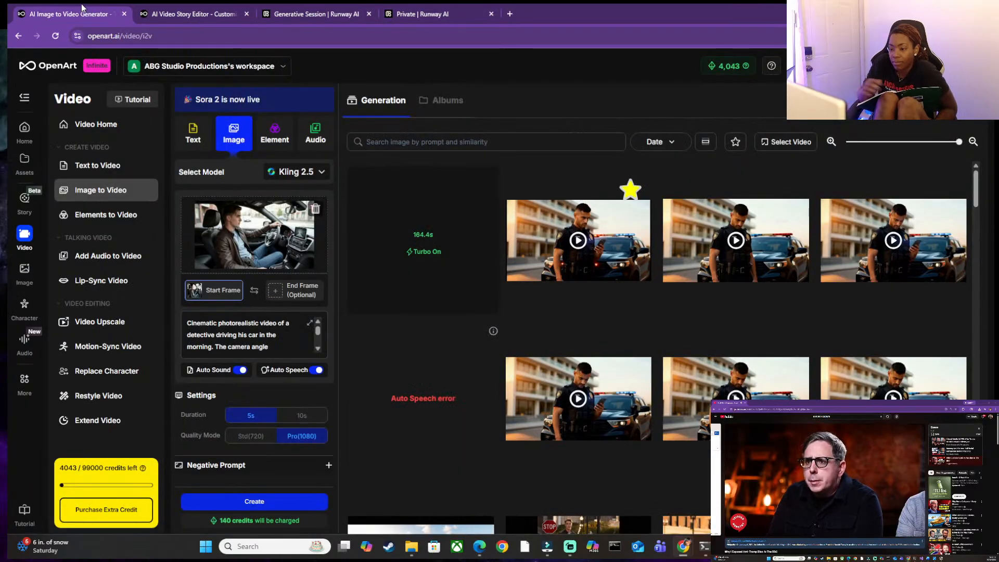
pyautogui.click(188, 12)
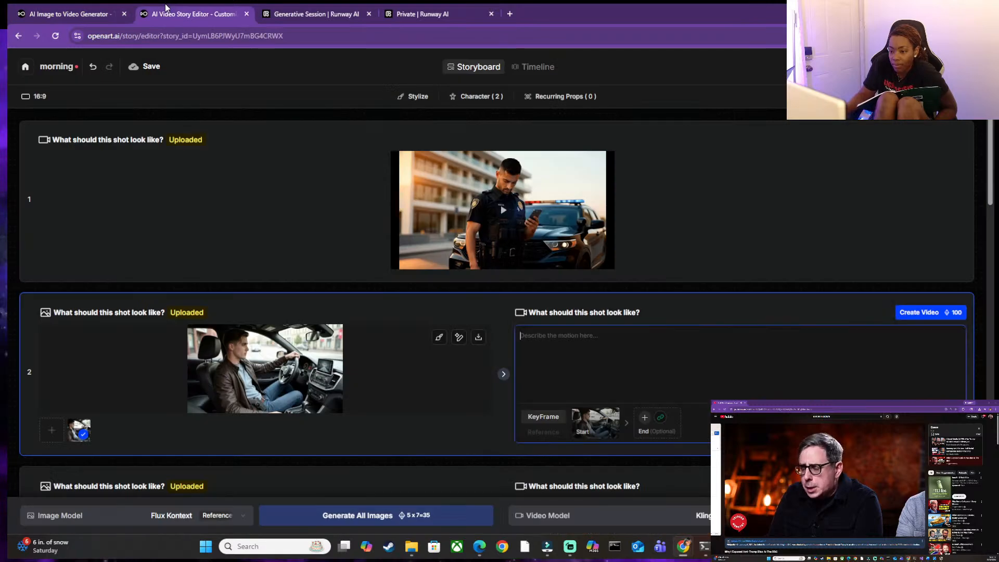
pyautogui.click(526, 220)
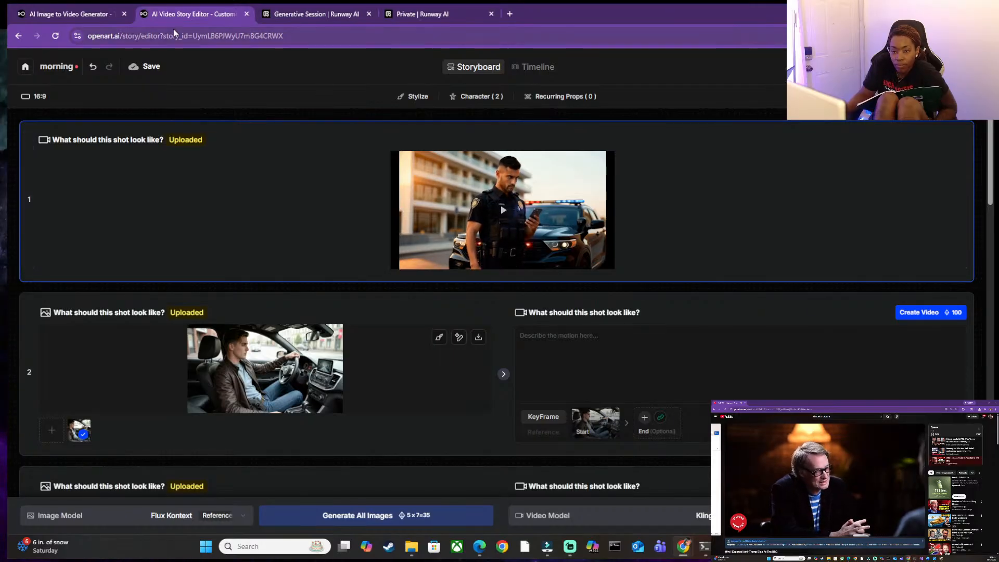
pyautogui.click(77, 15)
pyautogui.moveTo(411, 186)
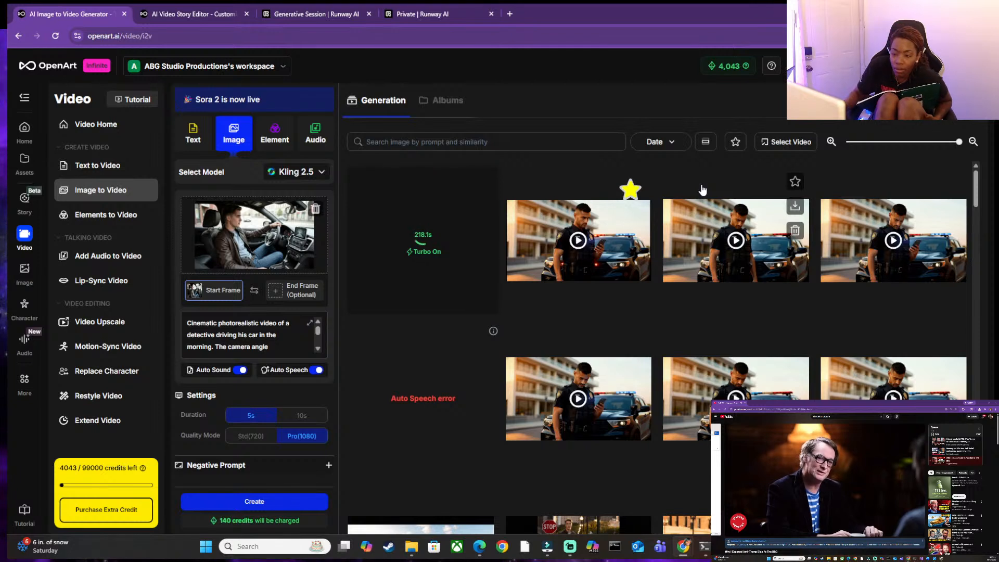
# Locate the negative instructions at the end of the driving prompt and expand the separate Negative Prompt section.
pyautogui.moveTo(410, 257)
pyautogui.scroll(-10, 209, 330)
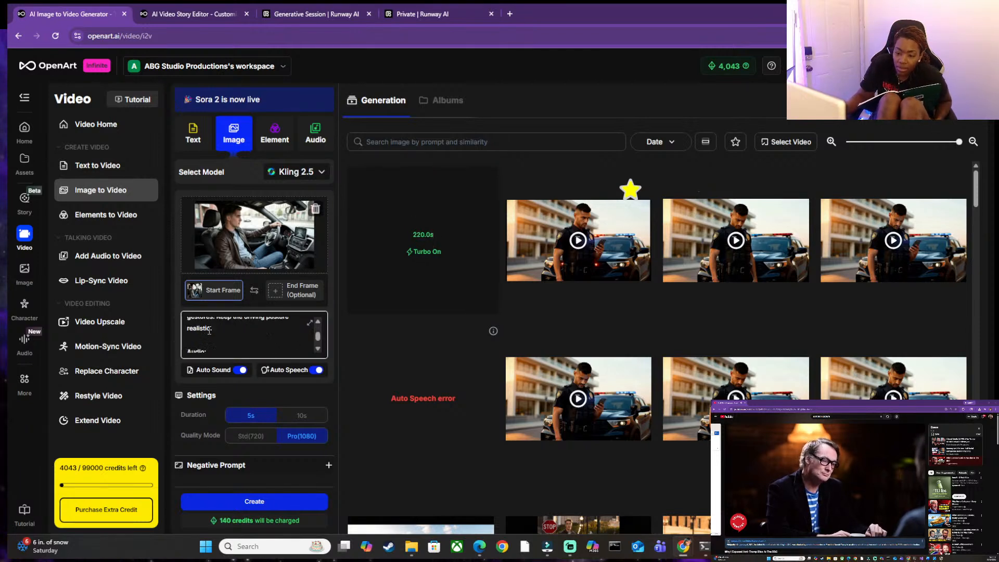
pyautogui.scroll(-2, 209, 329)
pyautogui.scroll(5, 214, 323)
pyautogui.scroll(-3, 214, 323)
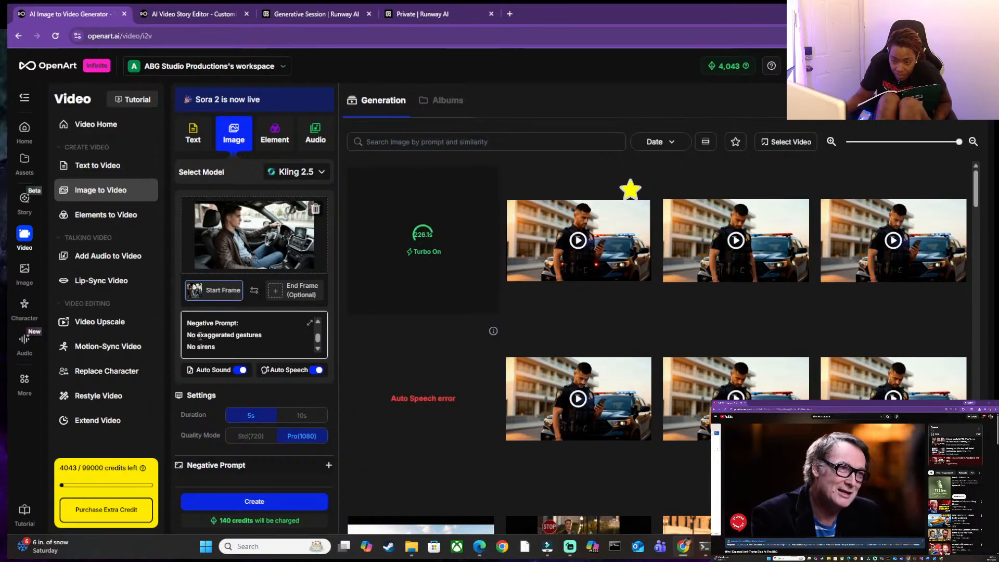
pyautogui.scroll(3, 193, 336)
pyautogui.scroll(-3, 193, 336)
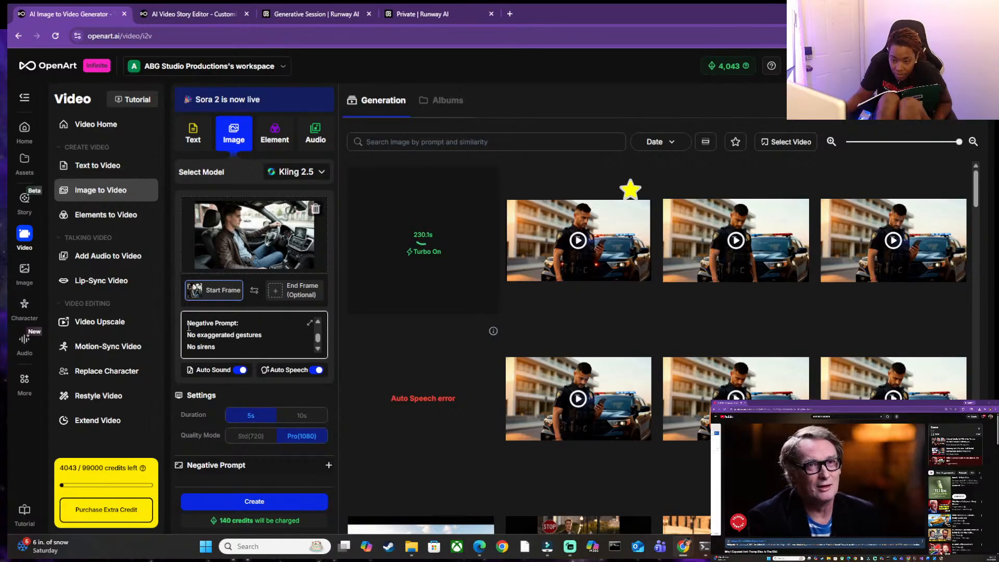
pyautogui.scroll(-1, 200, 329)
pyautogui.moveTo(273, 336); pyautogui.dragTo(191, 322)
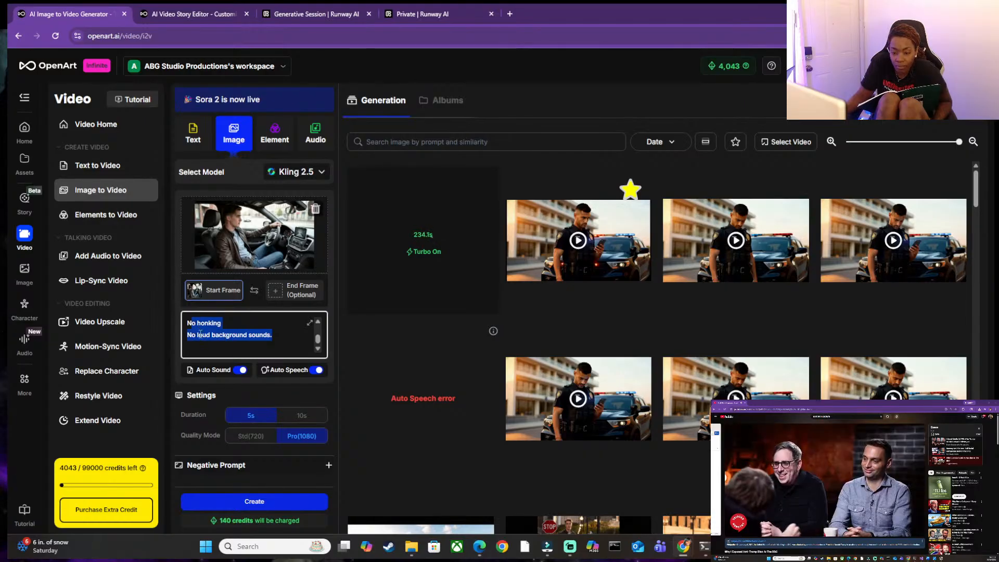
pyautogui.click(308, 470)
pyautogui.click(308, 470)
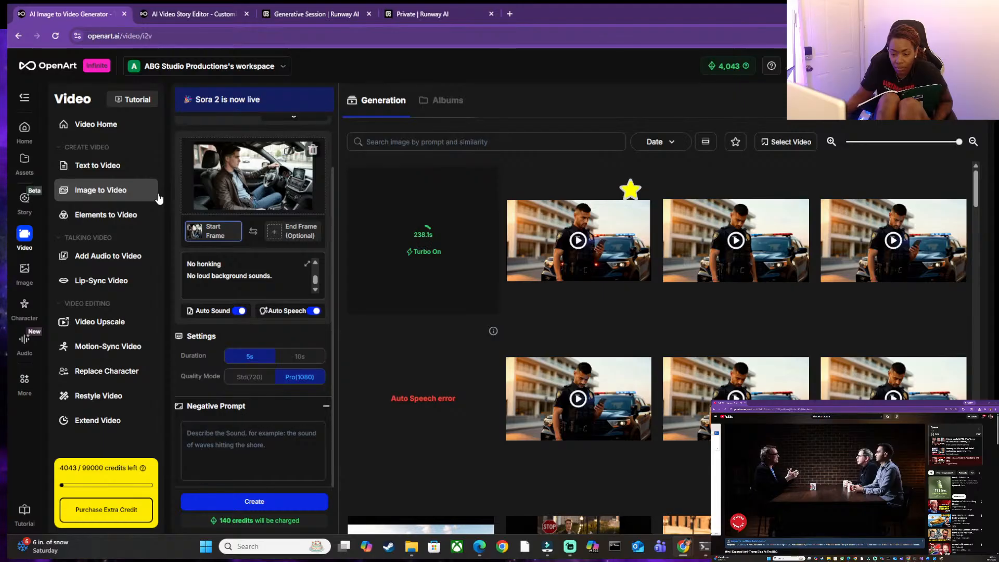
# Cut the block from the "Negative Prompt:" heading through "No loud background sounds." out of the main driving prompt.
pyautogui.scroll(1, 286, 254)
pyautogui.moveTo(273, 302); pyautogui.dragTo(192, 289)
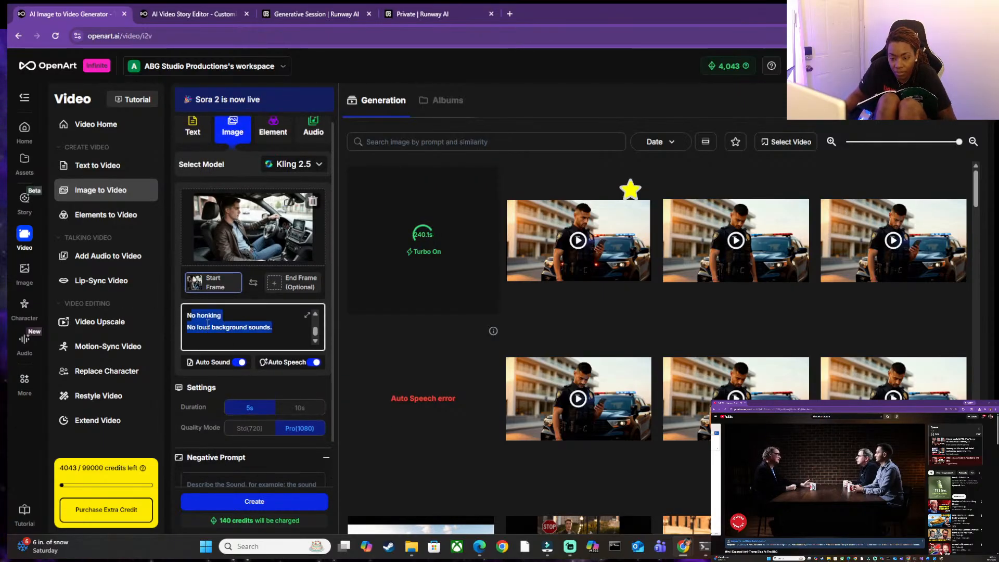
pyautogui.click(243, 324)
pyautogui.scroll(1, 240, 325)
pyautogui.scroll(1, 197, 328)
pyautogui.scroll(-2, 186, 328)
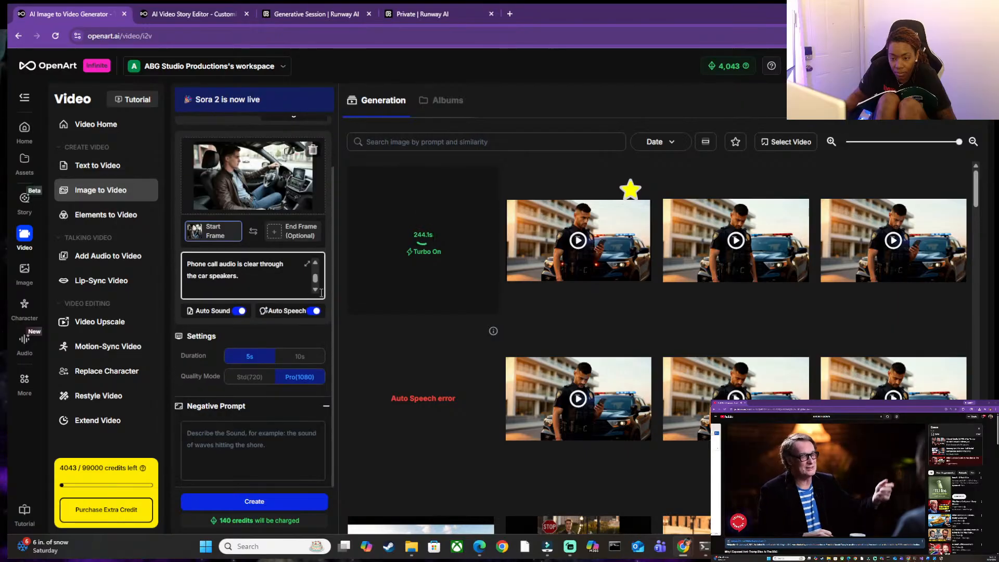
pyautogui.scroll(-3, 315, 292)
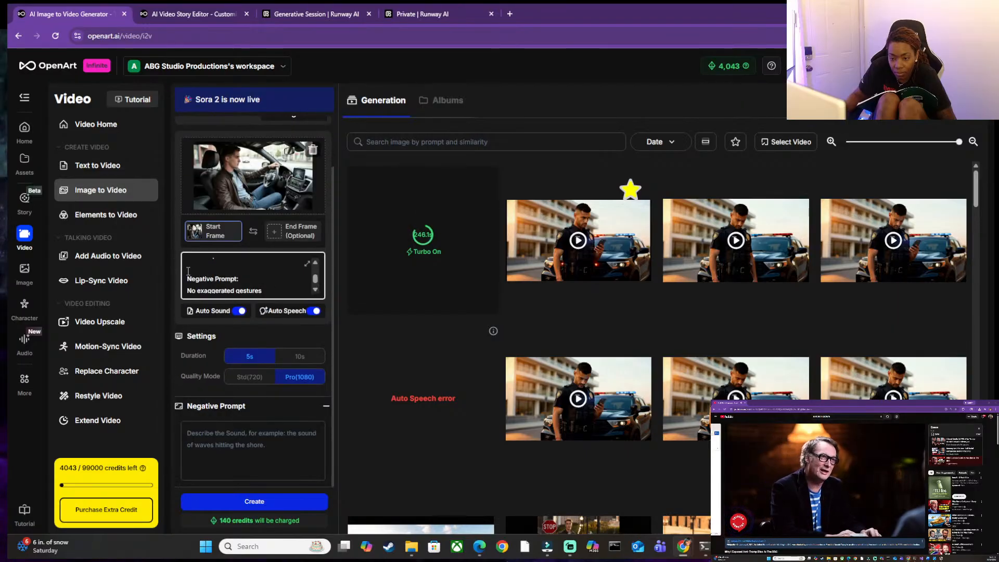
pyautogui.moveTo(188, 275); pyautogui.dragTo(215, 311)
pyautogui.click(260, 284)
pyautogui.scroll(-1, 266, 281)
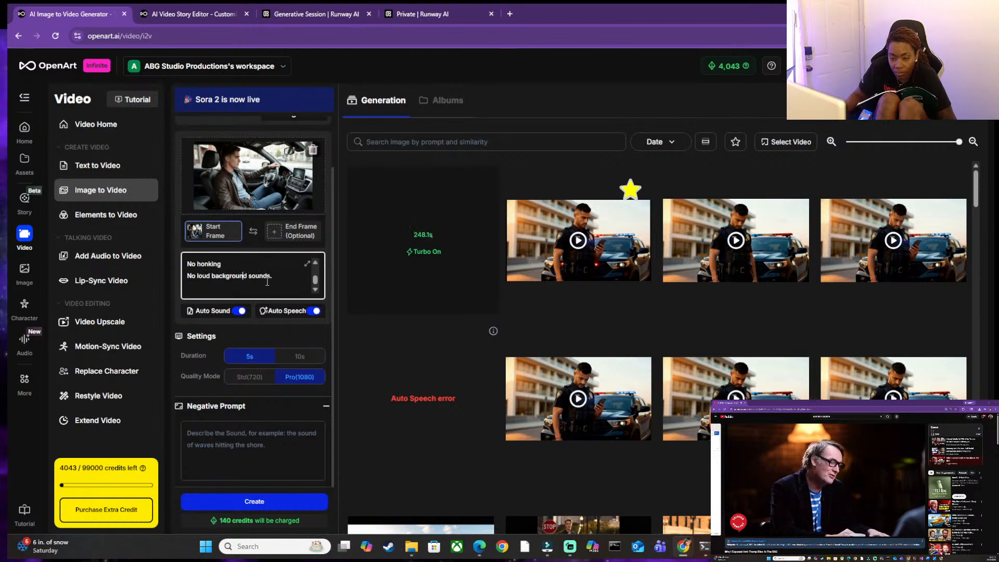
pyautogui.moveTo(277, 278); pyautogui.dragTo(186, 275)
pyautogui.scroll(1, 216, 276)
pyautogui.scroll(1, 187, 276)
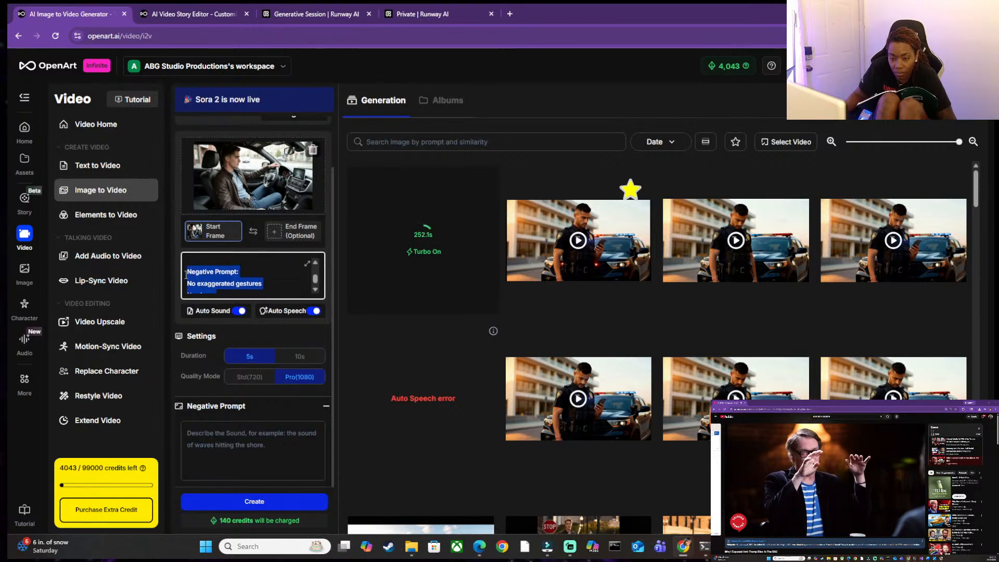
pyautogui.press('BackSpace')
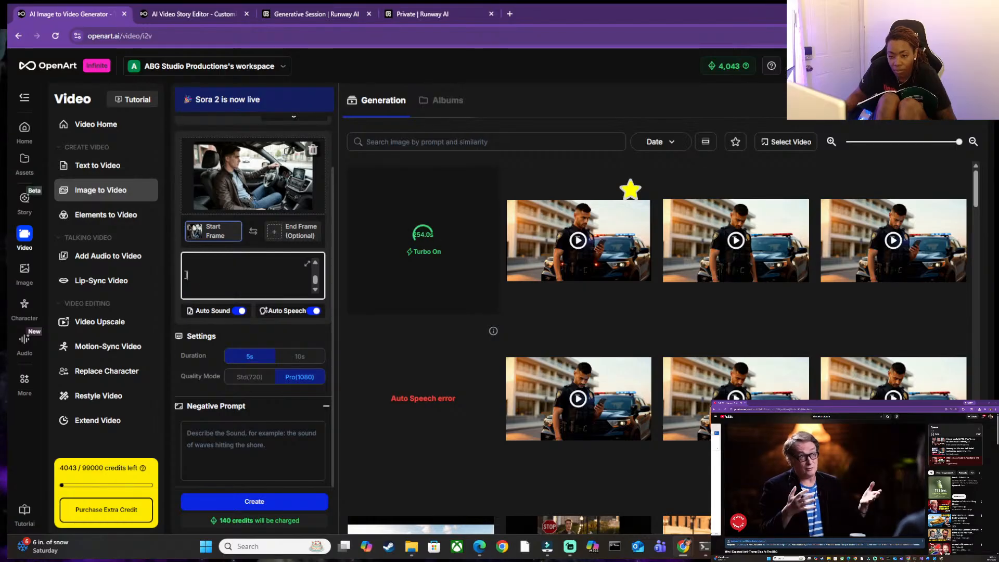
# Paste the cut block into the Negative Prompt section and delete its heading, keeping the lines from "No exaggerated gestures" through "No loud background sounds.".
pyautogui.click(221, 435)
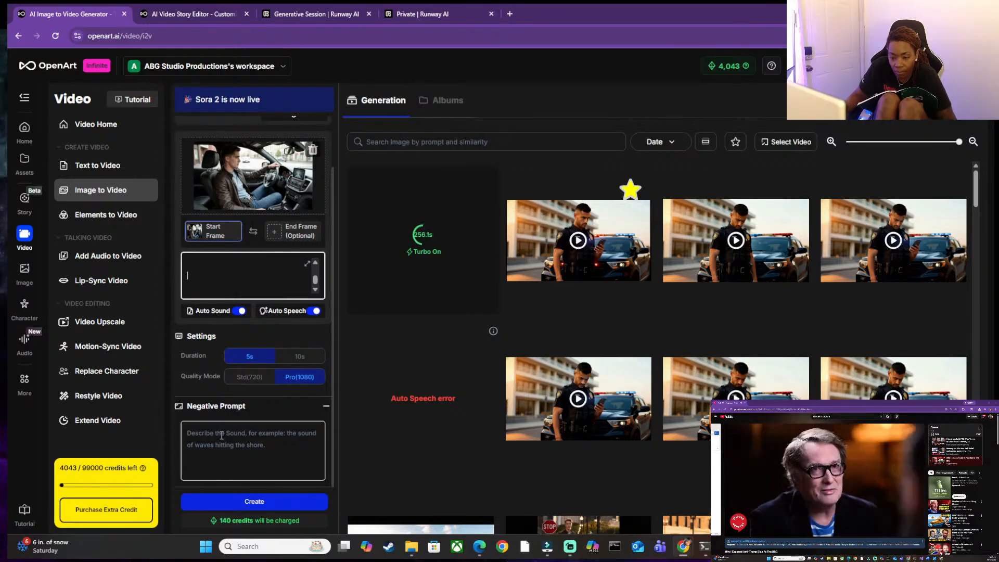
pyautogui.hotkey('ctrl', 'v')
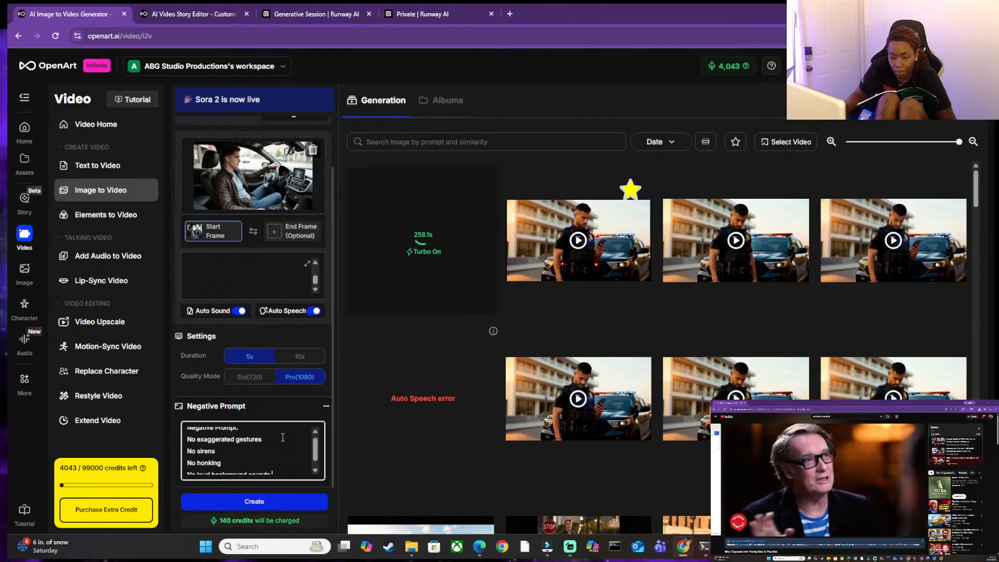
pyautogui.moveTo(240, 433); pyautogui.dragTo(186, 433)
pyautogui.press('BackSpace')
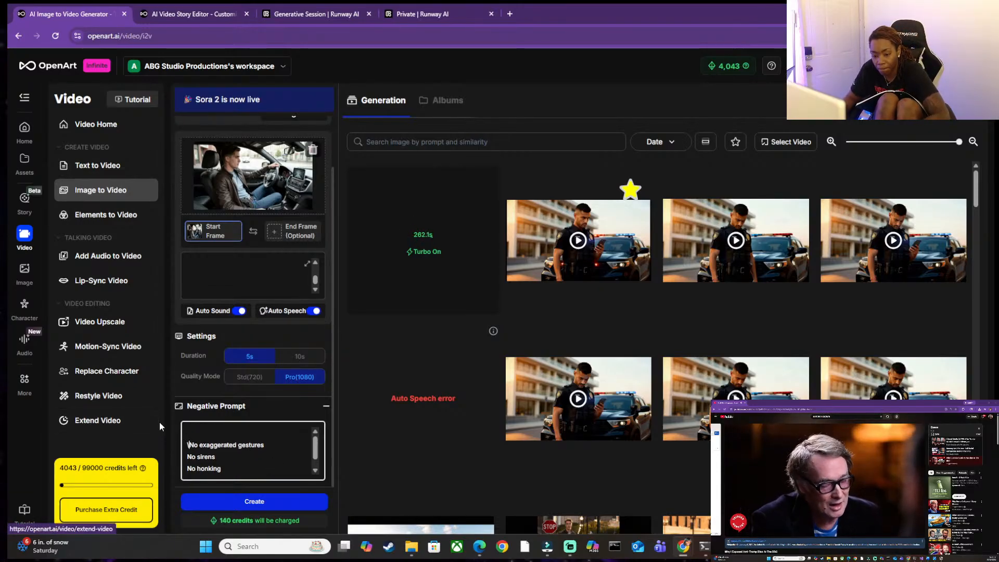
pyautogui.press('BackSpace')
# Remove the leftover blank line after "the car speakers." at the end of the main prompt.
pyautogui.scroll(1, 250, 359)
pyautogui.click(252, 351)
pyautogui.write('Phone call audio is clear through the car speakers.')
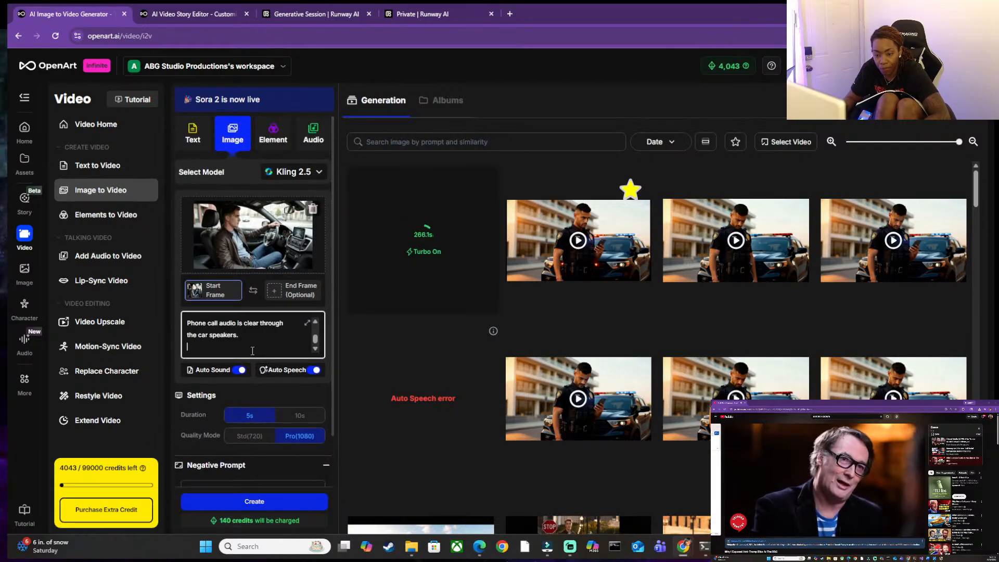
pyautogui.press('BackSpace')
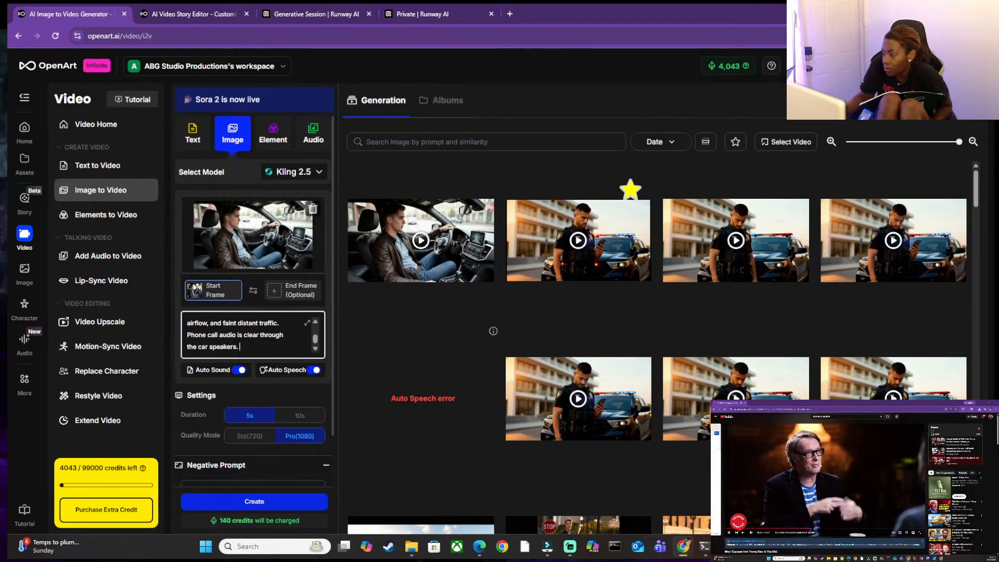
# Preview the finished driving clip and change the Auto Speech voice to Onyx.
pyautogui.click(418, 252)
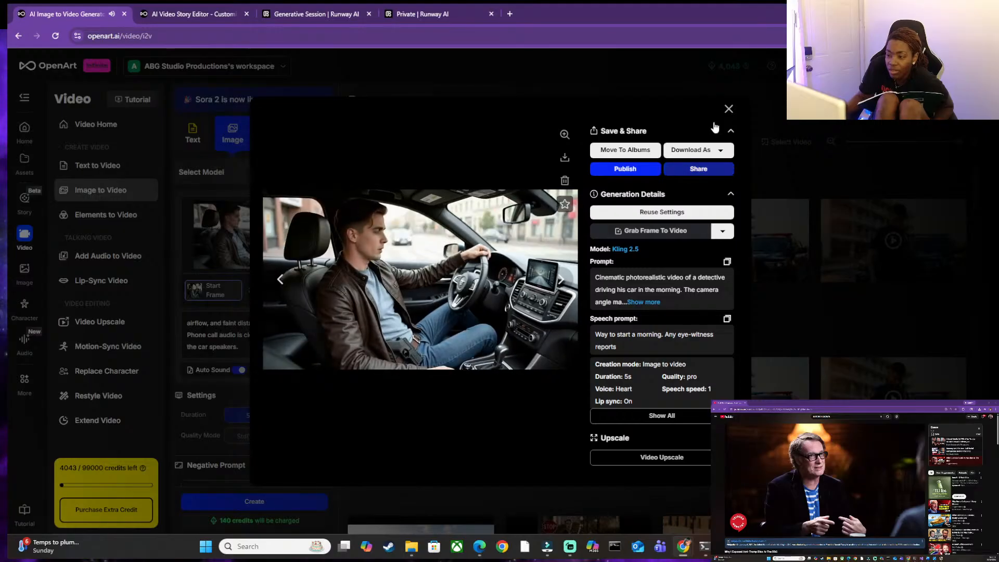
pyautogui.click(728, 109)
pyautogui.moveTo(286, 373)
pyautogui.moveTo(345, 349)
pyautogui.scroll(-5, 408, 291)
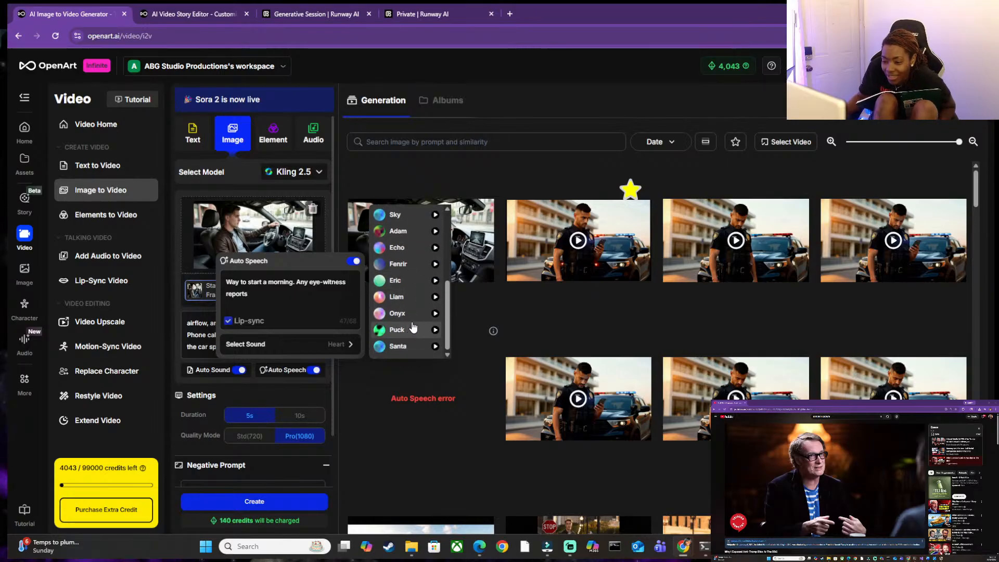
pyautogui.click(408, 313)
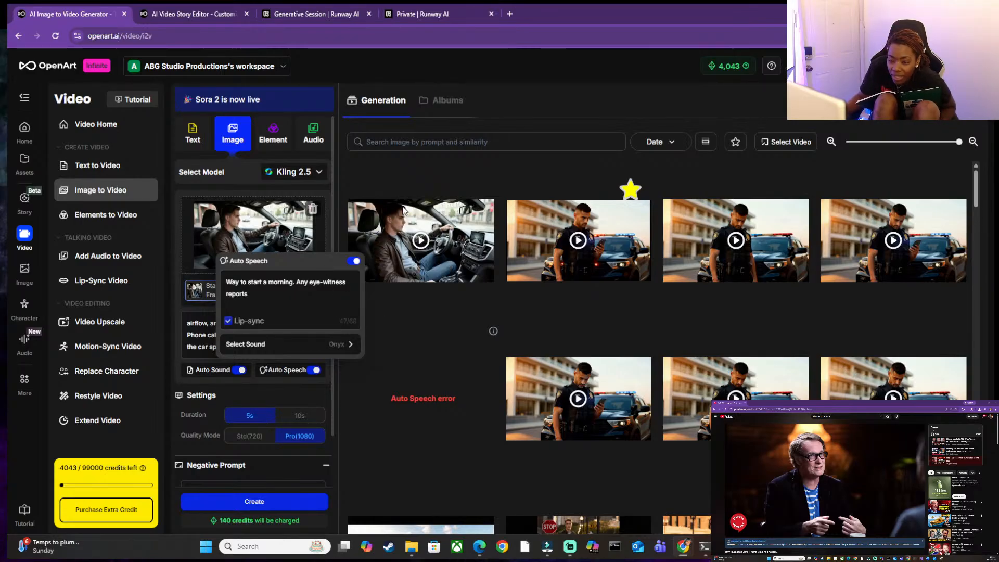
# Replay the finished driving clip and create a new version with the revised voice and negative prompt.
pyautogui.click(426, 237)
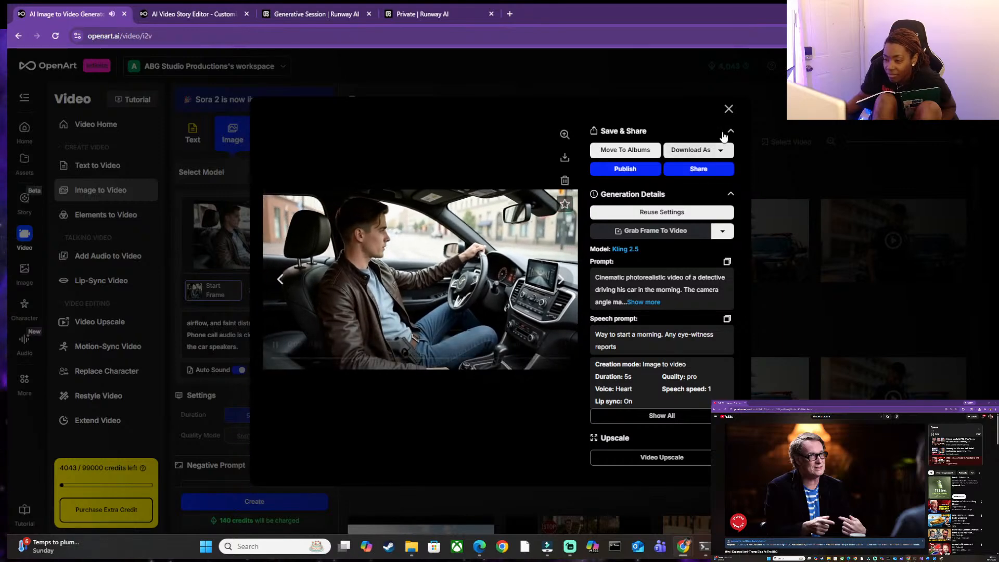
pyautogui.click(729, 109)
pyautogui.scroll(-2, 263, 448)
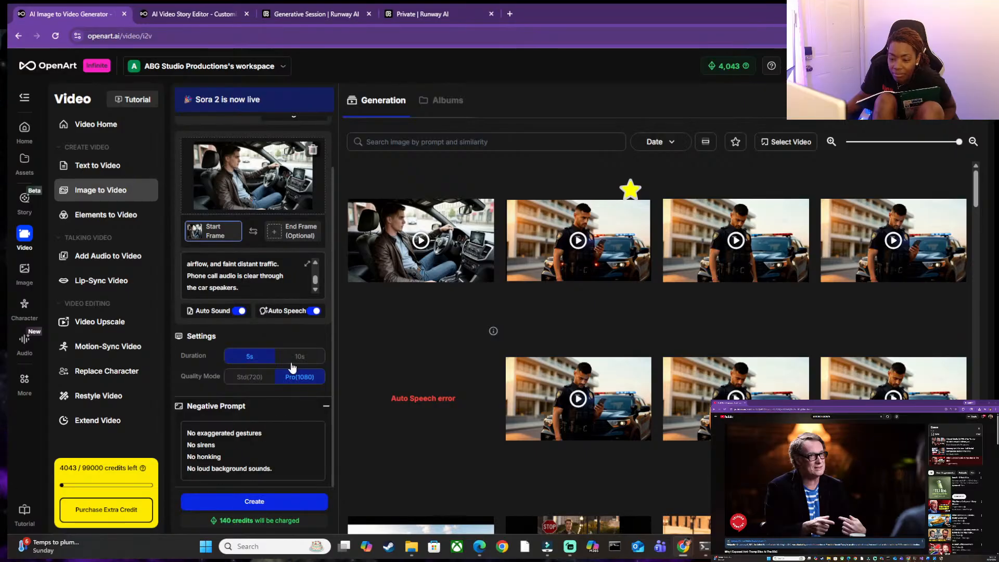
pyautogui.click(269, 503)
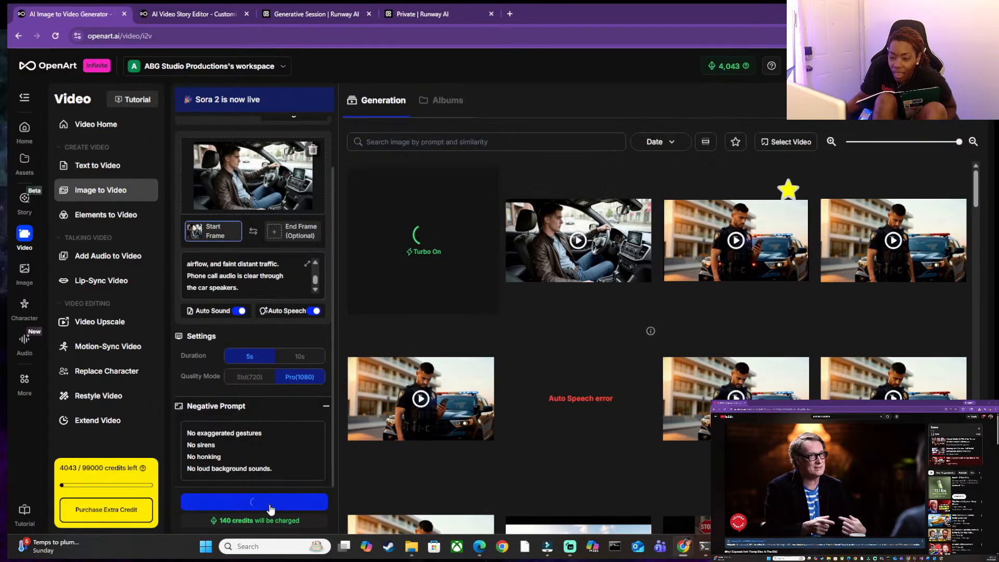
pyautogui.scroll(5, 236, 272)
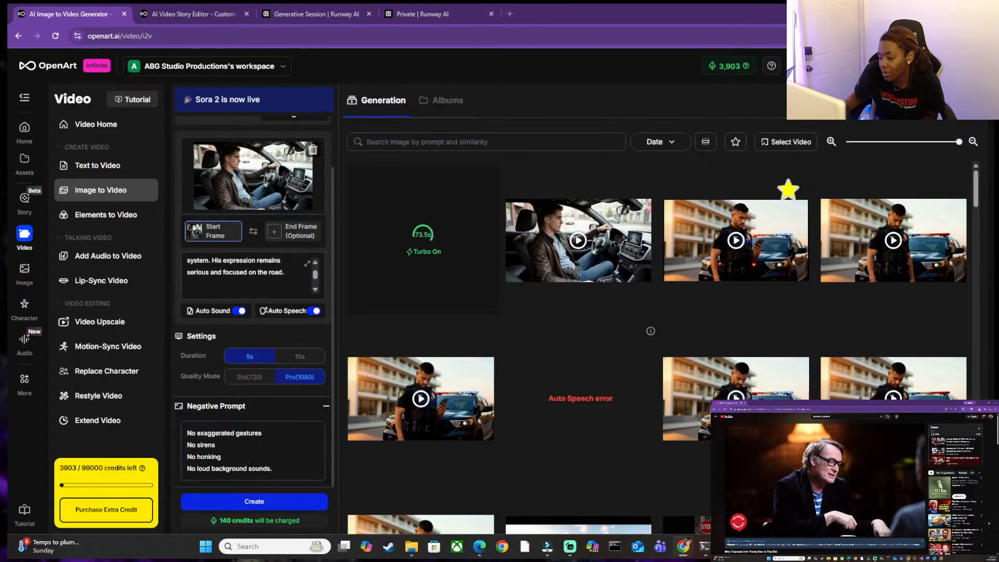
# Switch to Document1 in Word, correct the victim's first name and change the speaker label of "Alright, I'll be there in a few" to JM.
pyautogui.click(773, 546)
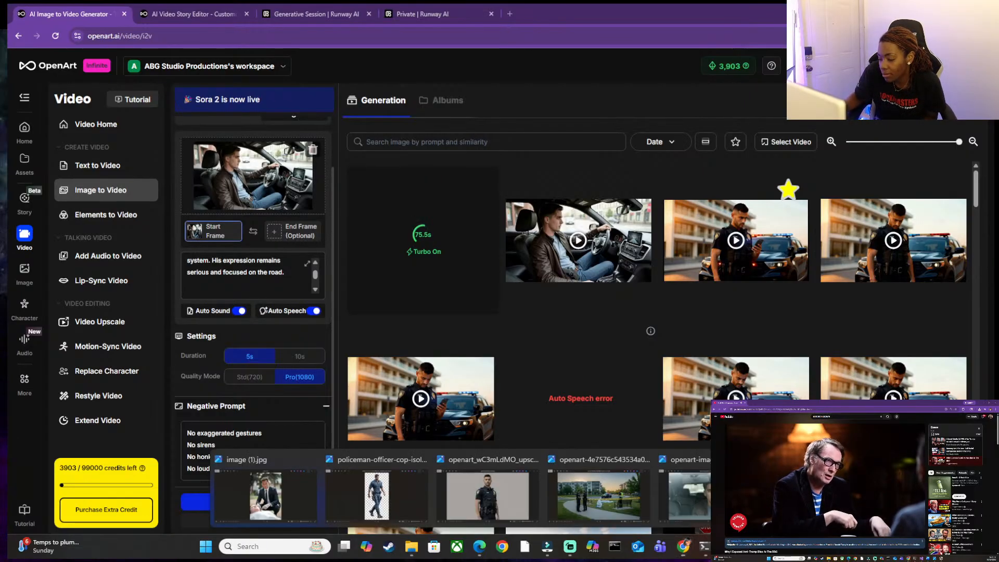
pyautogui.moveTo(793, 546)
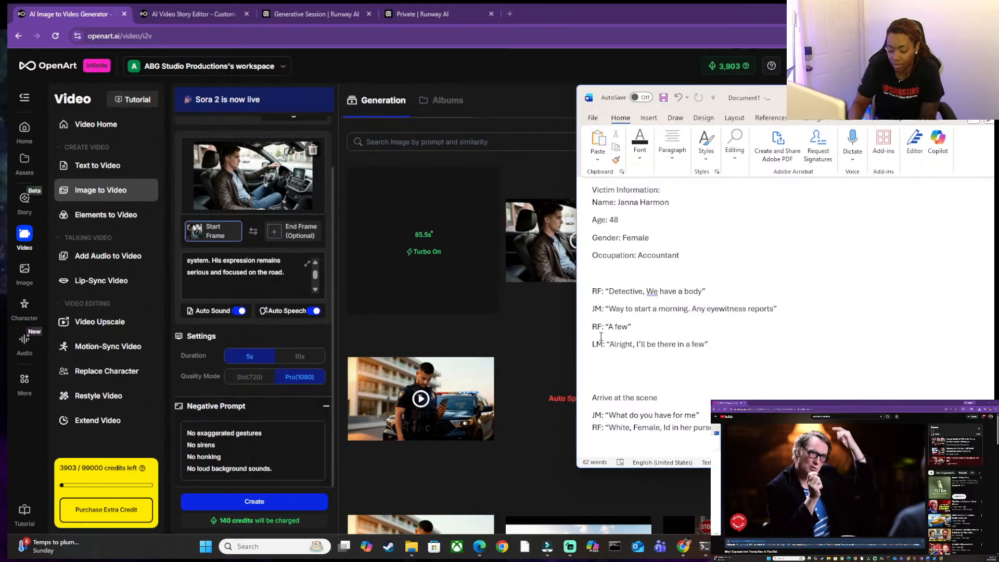
pyautogui.press('BackSpace')
pyautogui.write('J')
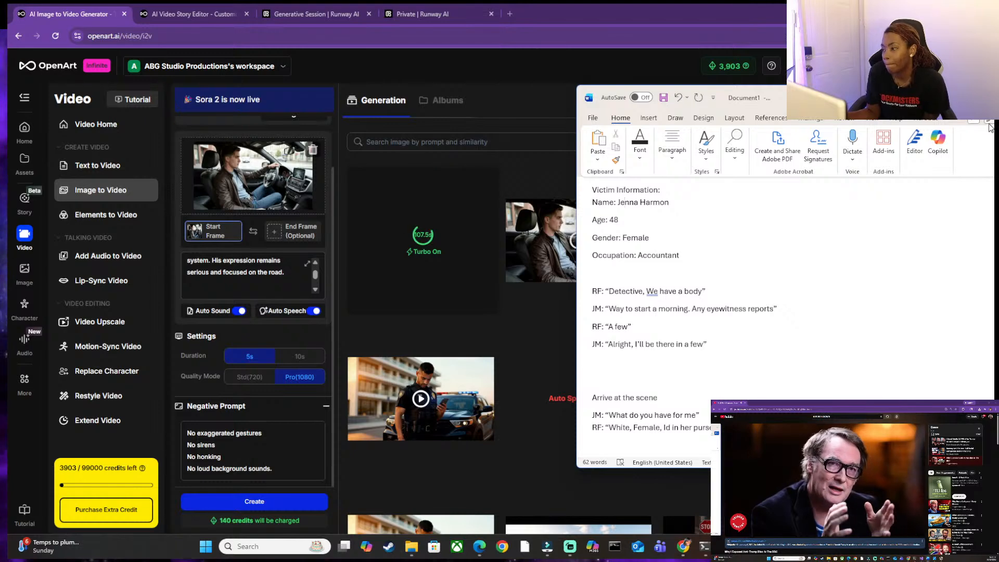
# Put the Word script away, switch to ChatGPT and begin the question "what tools, as of 11.26.2025 , has".
pyautogui.click(971, 98)
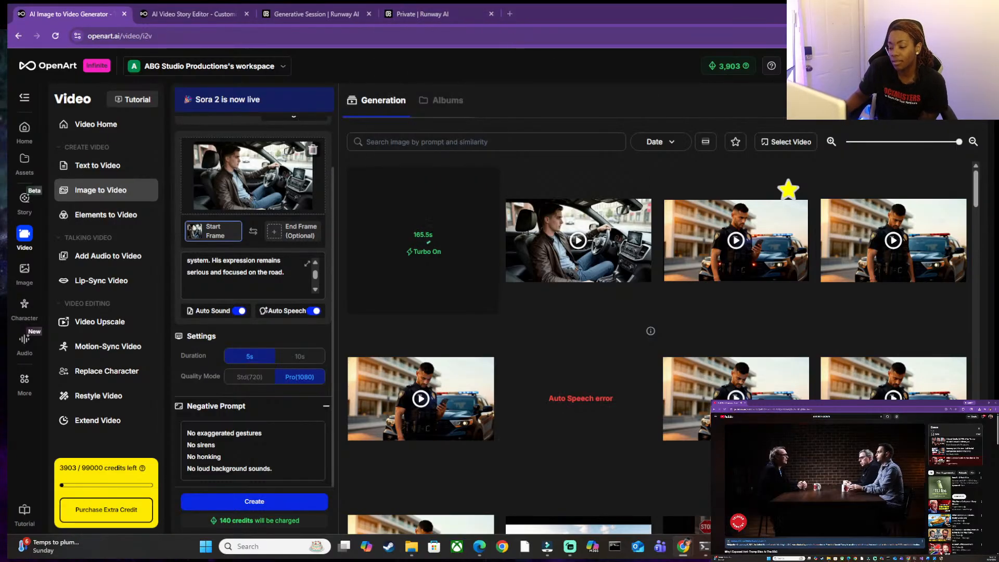
pyautogui.hotkey('alt', 'Tab')
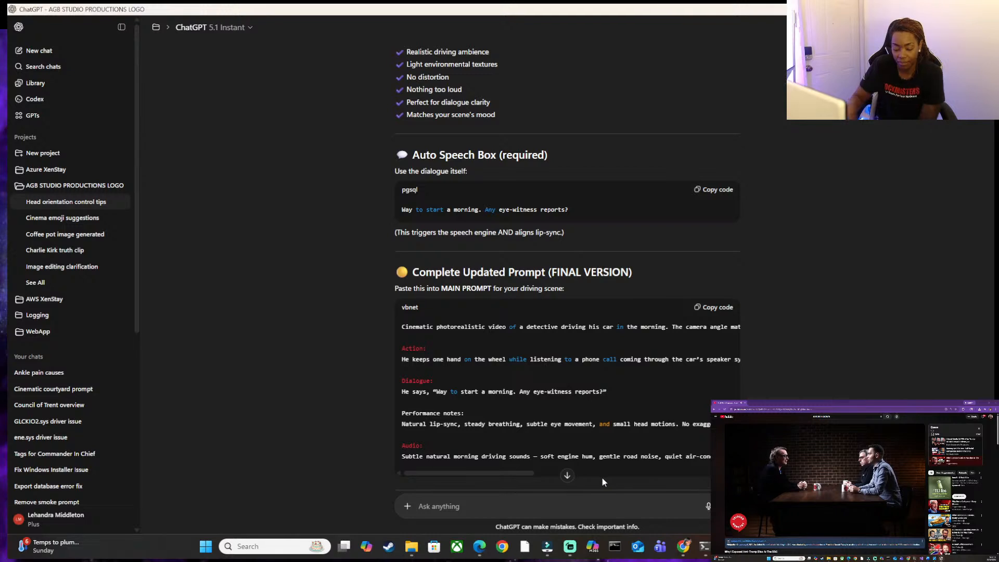
pyautogui.write('wh')
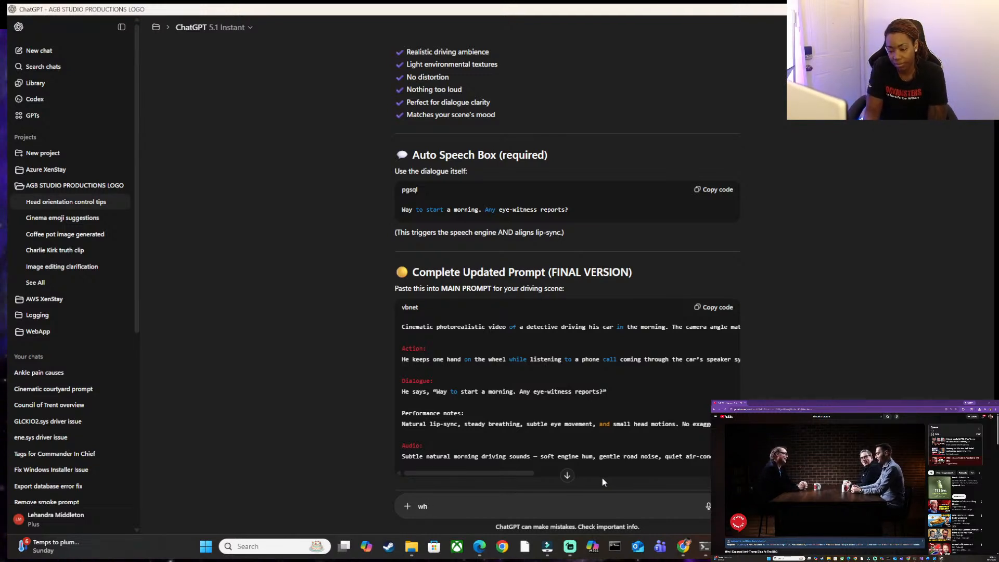
pyautogui.write('at t')
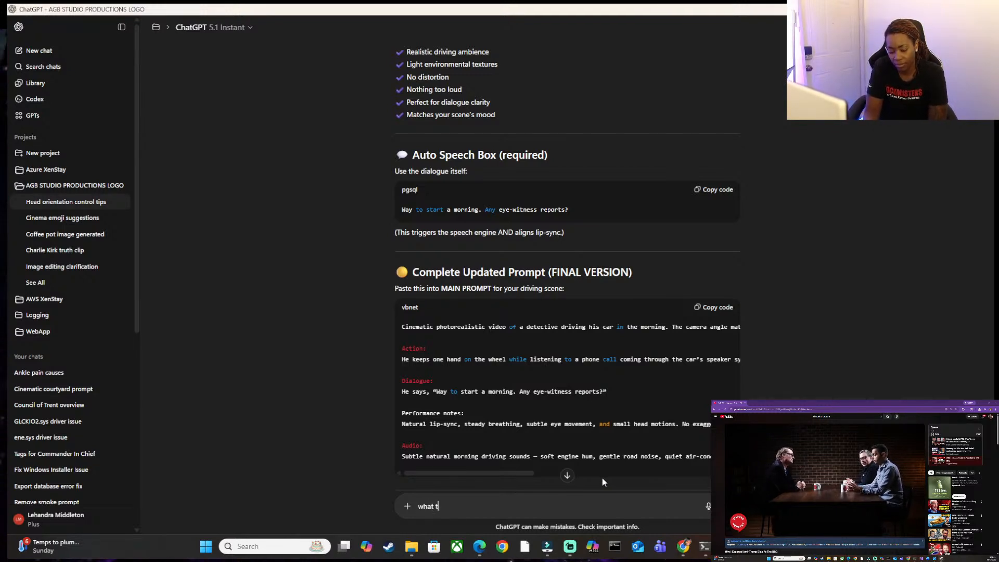
pyautogui.write('ools, as of ')
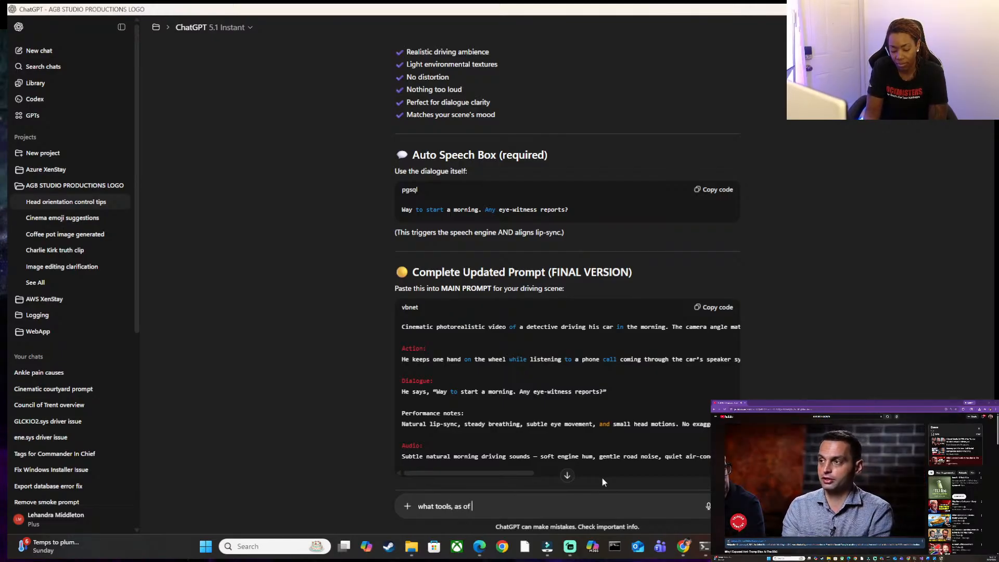
pyautogui.write('11.26.2025 ')
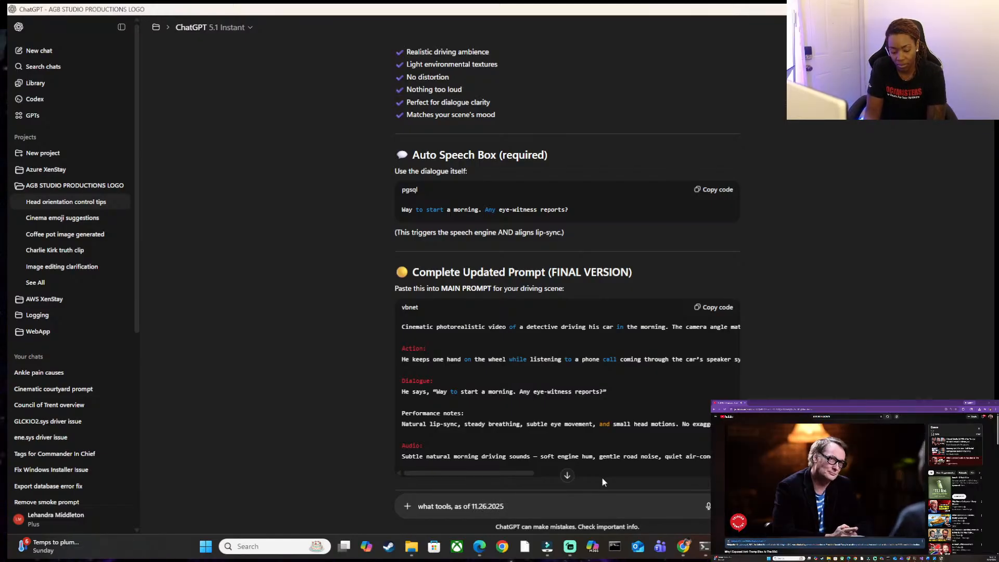
pyautogui.write(', has')
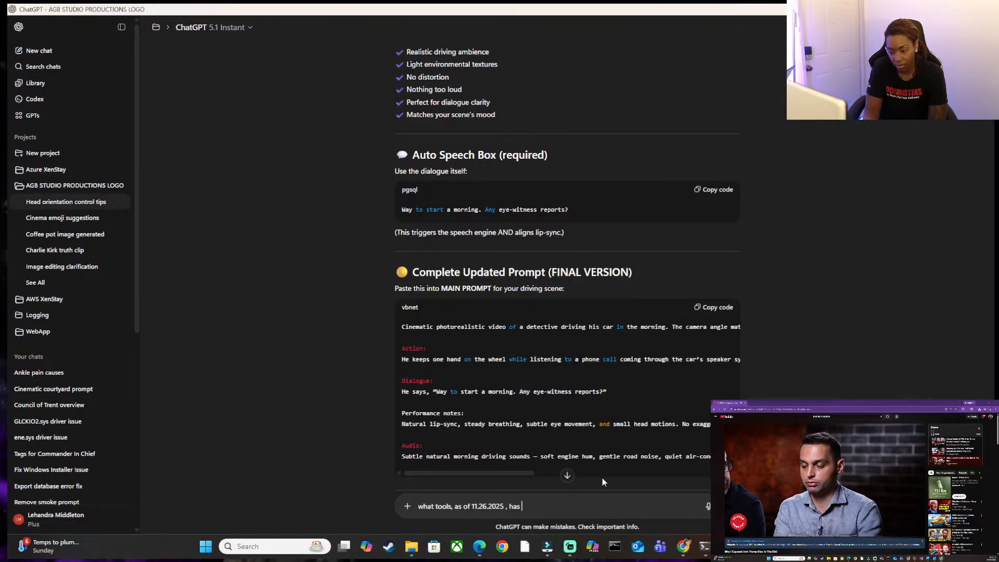
# Insert "AI" before "tools" in the question and remove the stray space before the comma after the date.
pyautogui.press('Left')
pyautogui.press('Left')
pyautogui.press('Left')
pyautogui.press('Left')
pyautogui.press('Left')
pyautogui.press('Left')
pyautogui.press('Left')
pyautogui.press('Left')
pyautogui.press('Left')
pyautogui.press('Left')
pyautogui.press('Left')
pyautogui.press('Left')
pyautogui.press('Left')
pyautogui.press('Left')
pyautogui.press('Left')
pyautogui.press('Left')
pyautogui.press('Left')
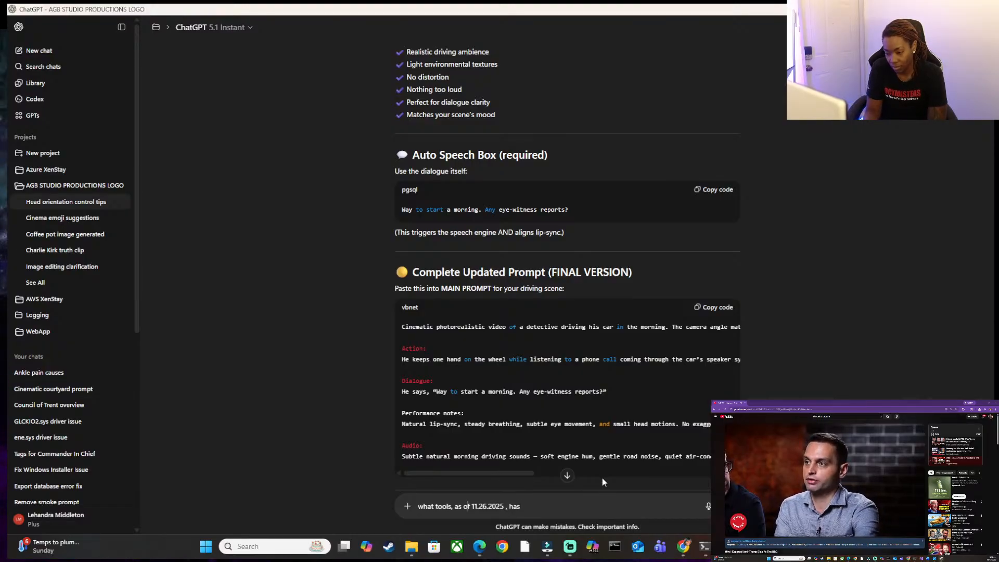
pyautogui.press('Left')
pyautogui.press('Left')
pyautogui.press('Left')
pyautogui.press('Left')
pyautogui.press('Left')
pyautogui.press('Left')
pyautogui.press('Left')
pyautogui.press('Left')
pyautogui.press('Left')
pyautogui.press('Left')
pyautogui.press('Left')
pyautogui.press('Left')
pyautogui.press('Left')
pyautogui.write('AI')
pyautogui.press('End')
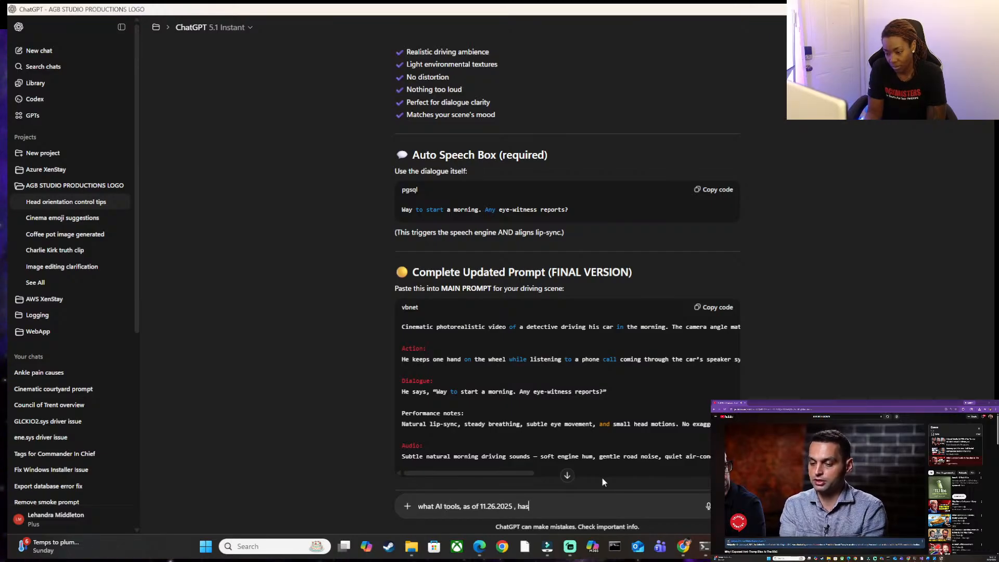
pyautogui.press('Left')
pyautogui.press('Left')
pyautogui.press('BackSpace')
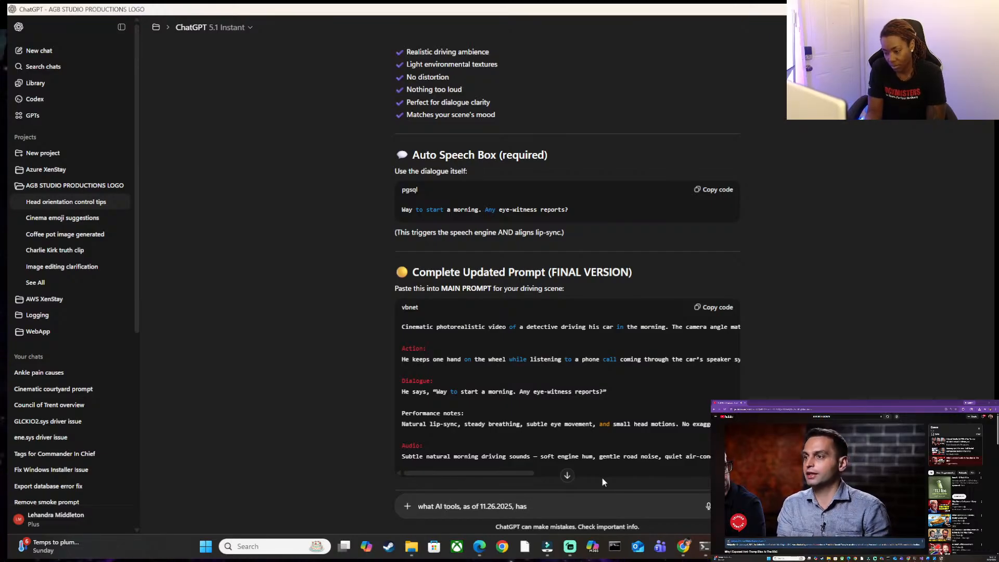
pyautogui.press('End')
# Complete the question with "the best audio voices" and send it.
pyautogui.write('the best')
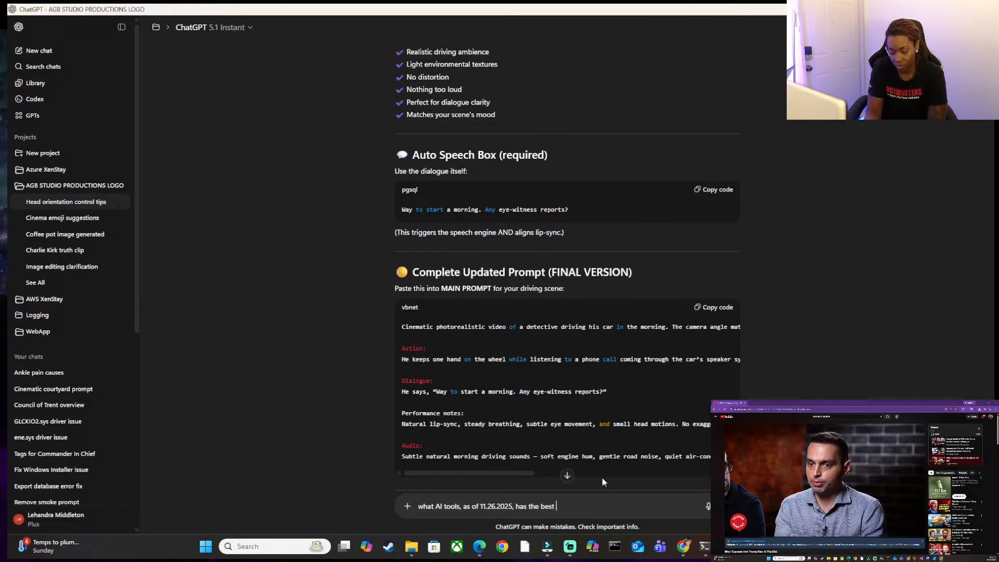
pyautogui.write(' audto')
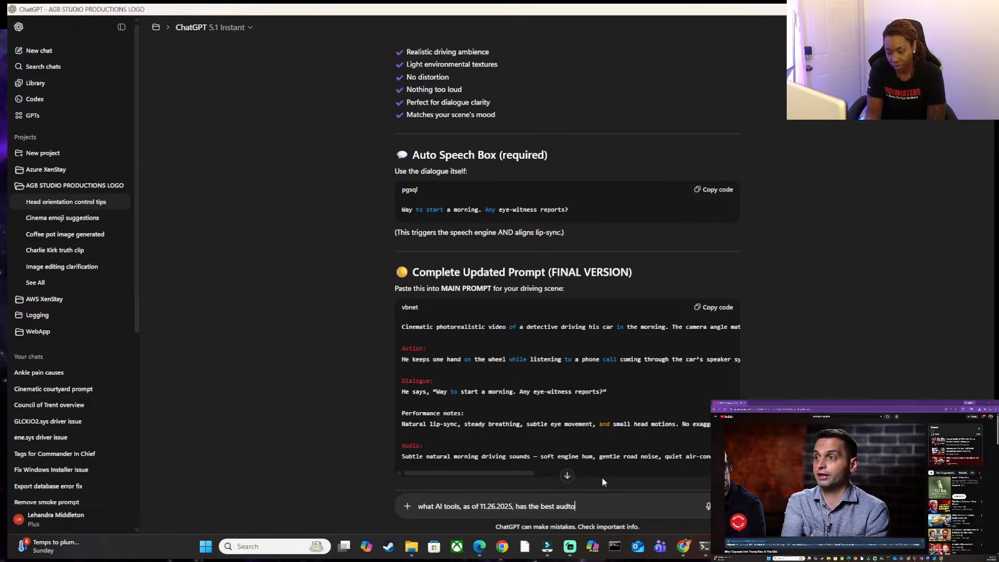
pyautogui.press('BackSpace')
pyautogui.press('BackSpace')
pyautogui.write('io voices')
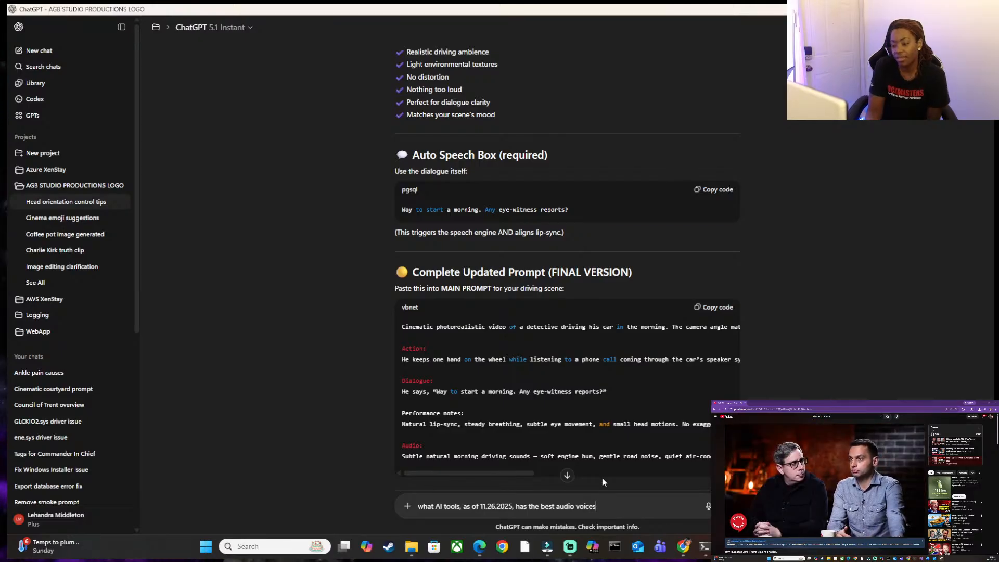
pyautogui.press('Return')
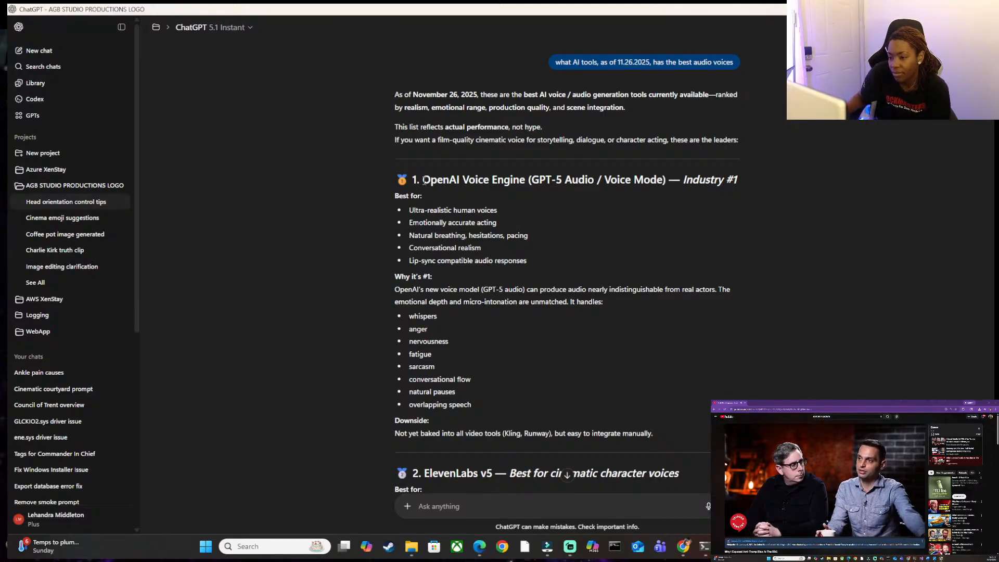
# Read through the ranked list of AI voice tools and shrink the ChatGPT window so the OpenArt page shows behind it.
pyautogui.moveTo(424, 179); pyautogui.dragTo(512, 181)
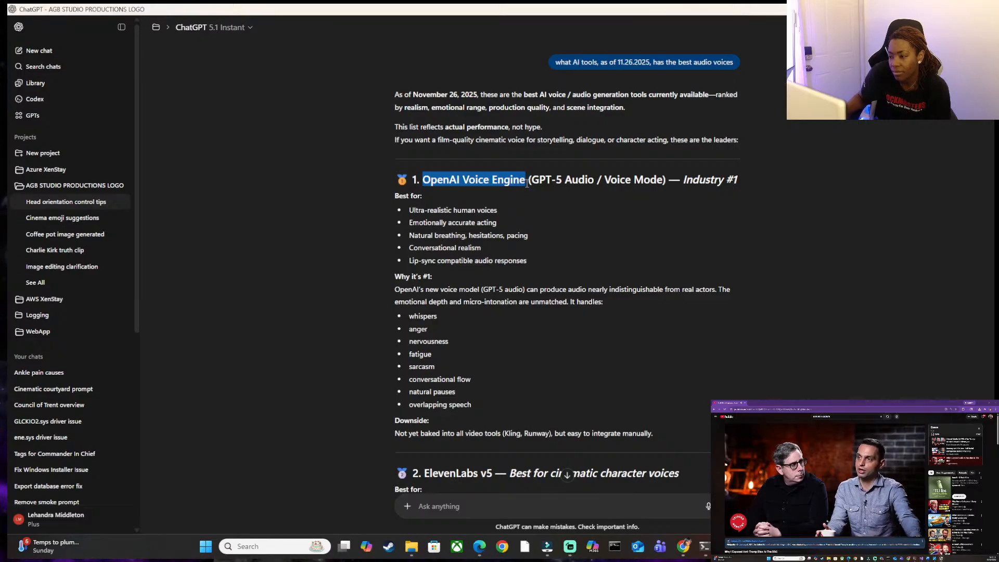
pyautogui.scroll(-8, 534, 392)
pyautogui.scroll(-1, 534, 392)
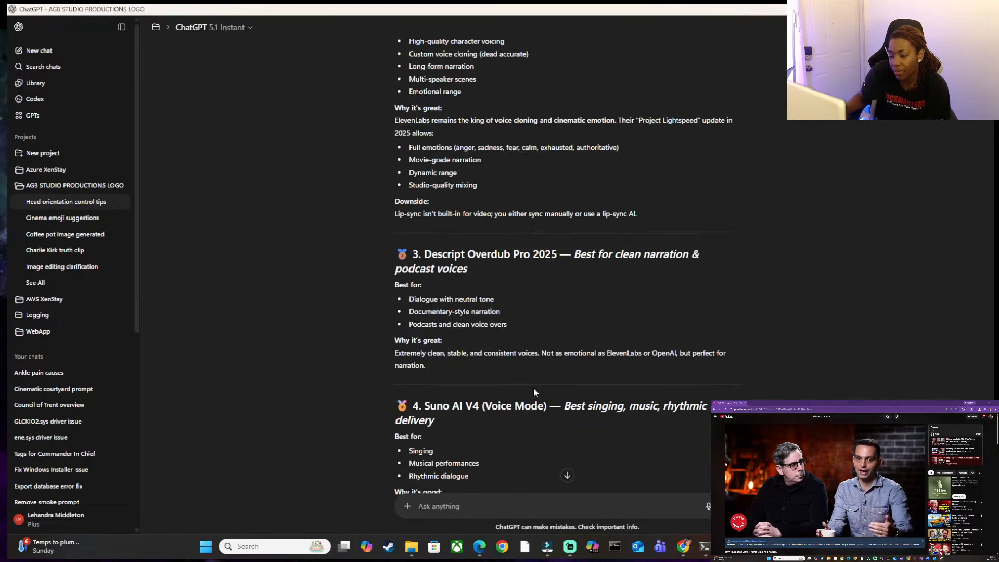
pyautogui.scroll(-3, 462, 298)
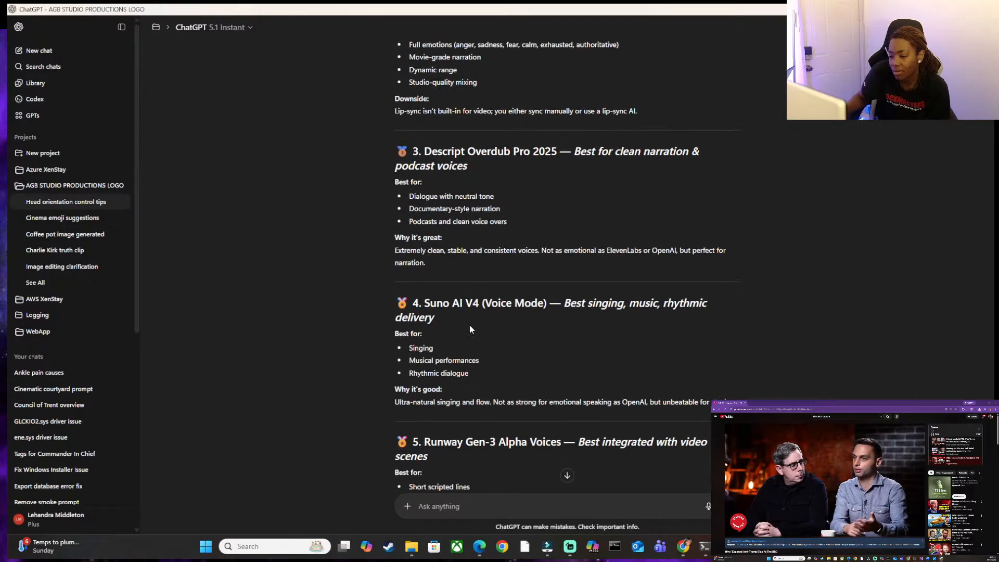
pyautogui.scroll(-1, 556, 389)
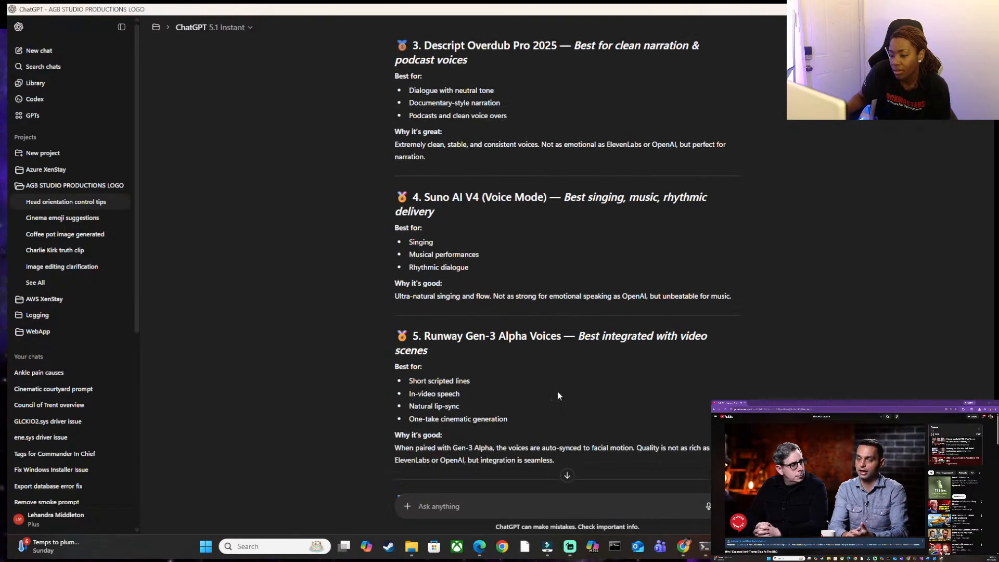
pyautogui.scroll(15, 552, 383)
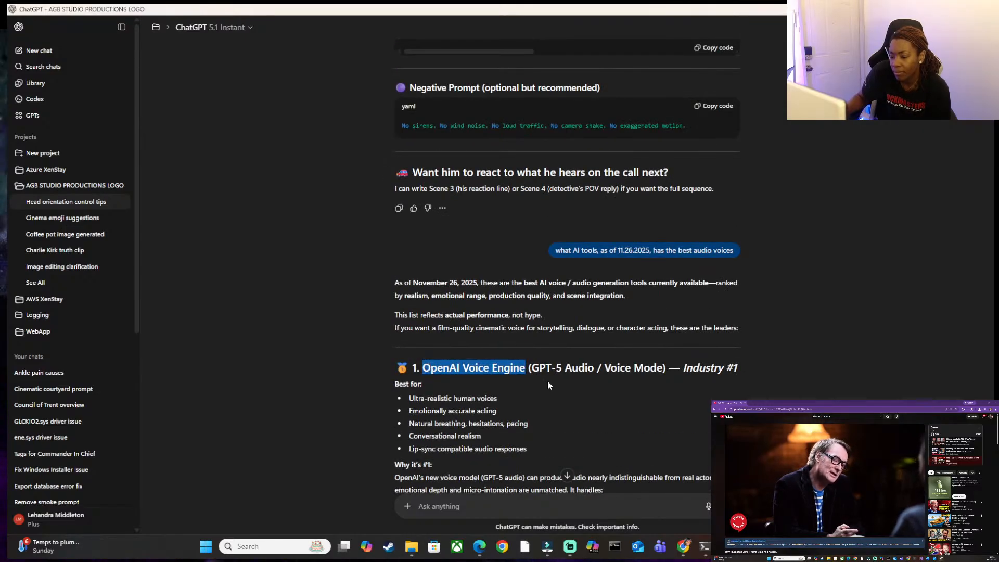
pyautogui.moveTo(588, 9); pyautogui.dragTo(841, 160)
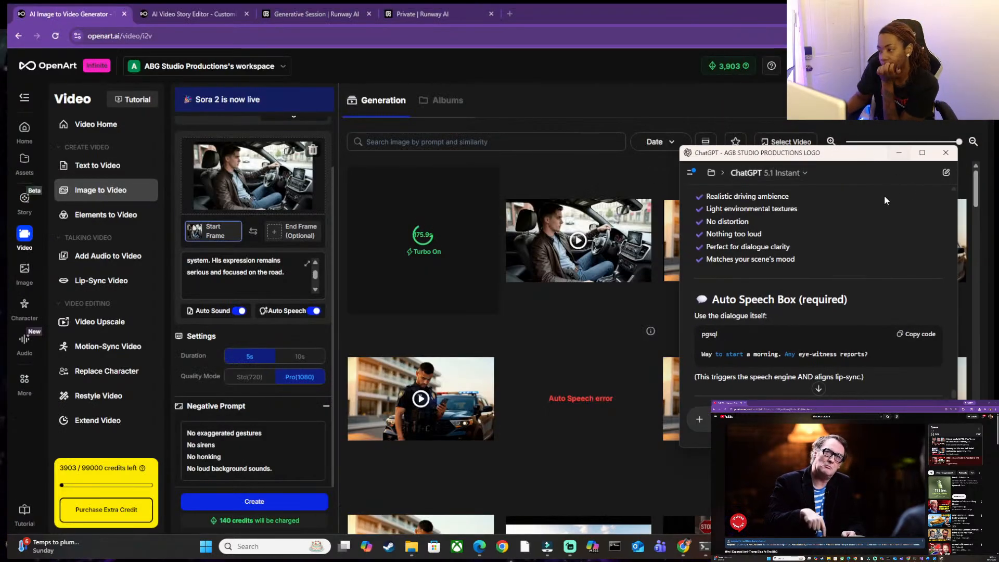
pyautogui.scroll(-15, 869, 236)
pyautogui.scroll(-5, 867, 239)
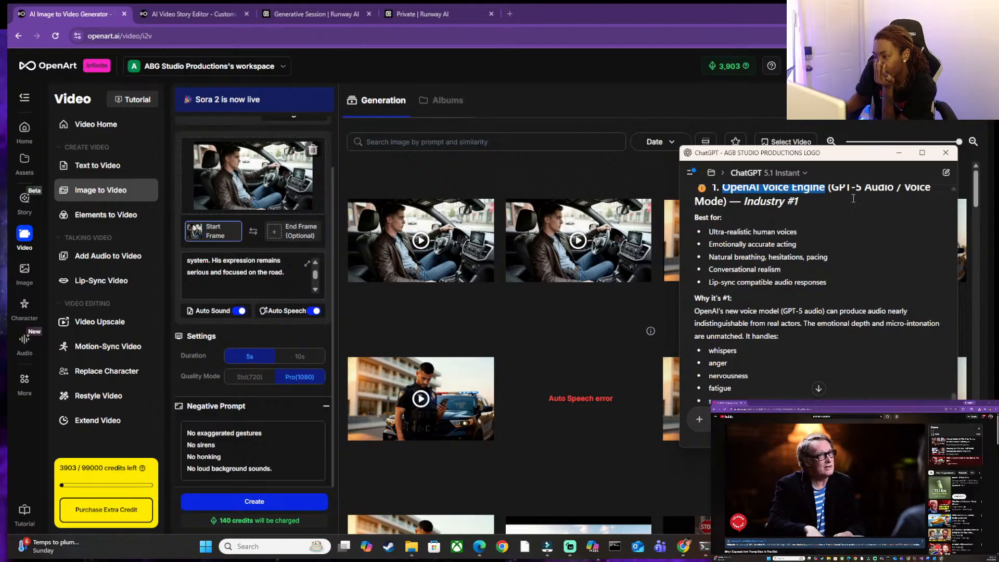
# Play the newest driving clip in OpenArt in full screen, then return to its details view and stop playback.
pyautogui.click(433, 224)
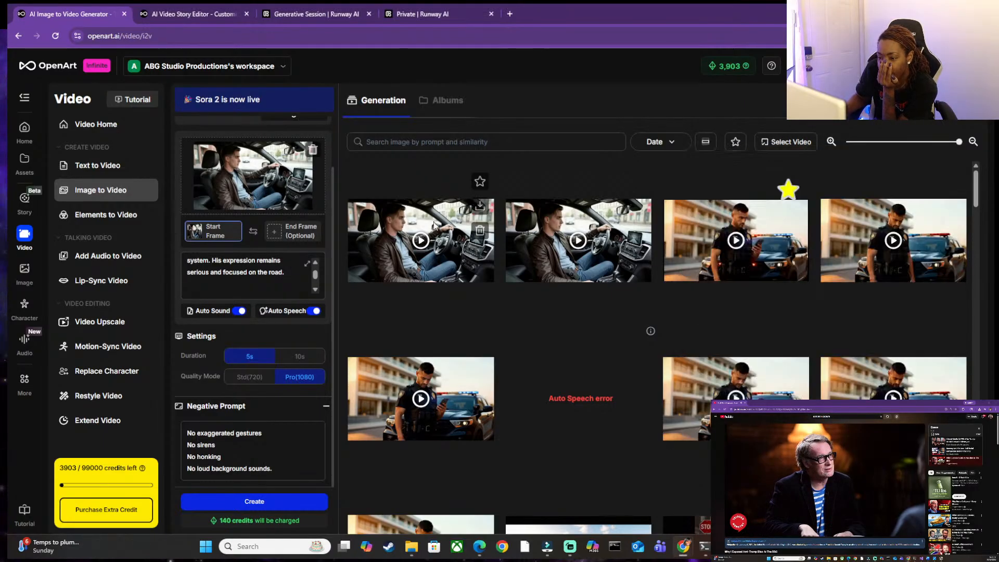
pyautogui.click(540, 346)
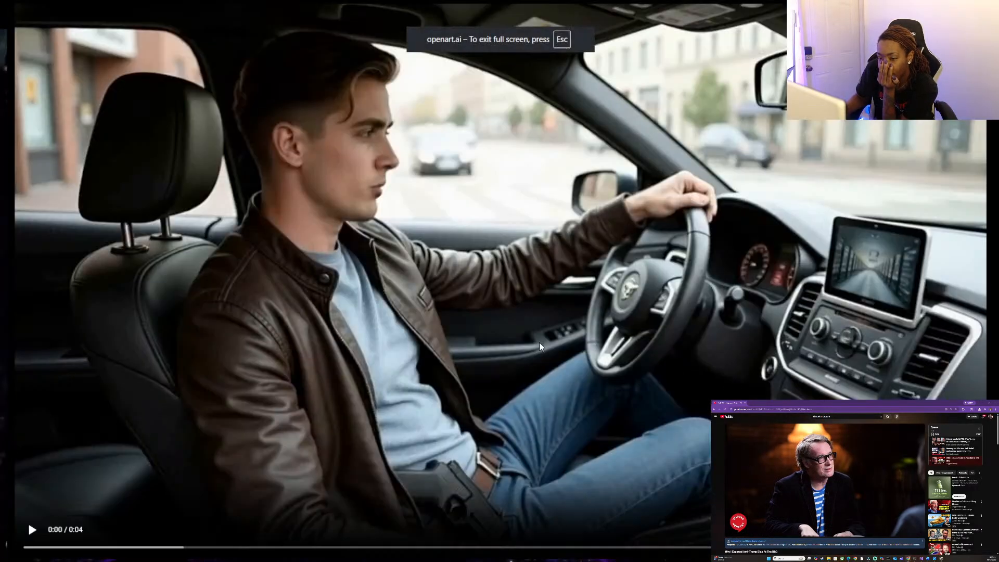
pyautogui.click(31, 528)
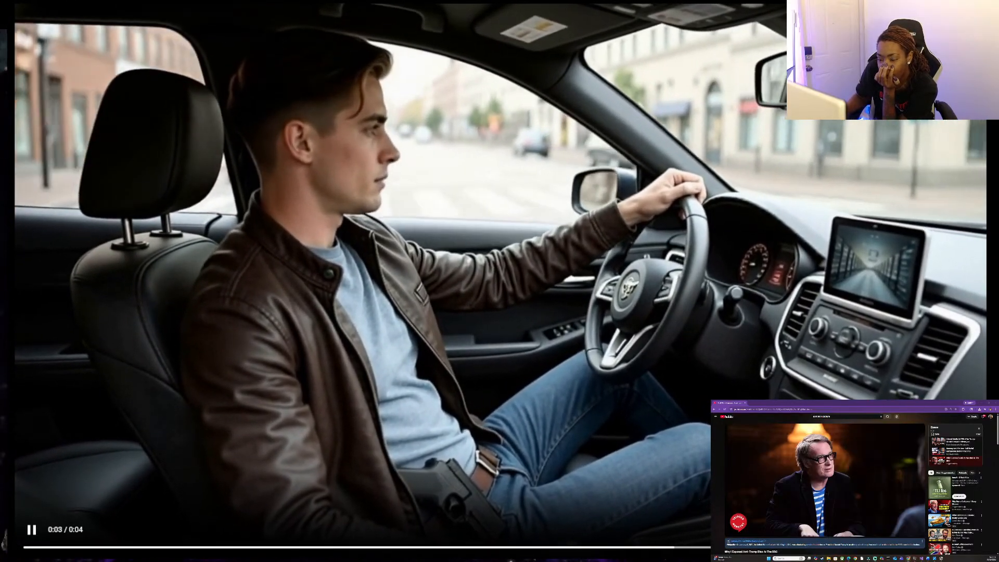
pyautogui.press('Escape')
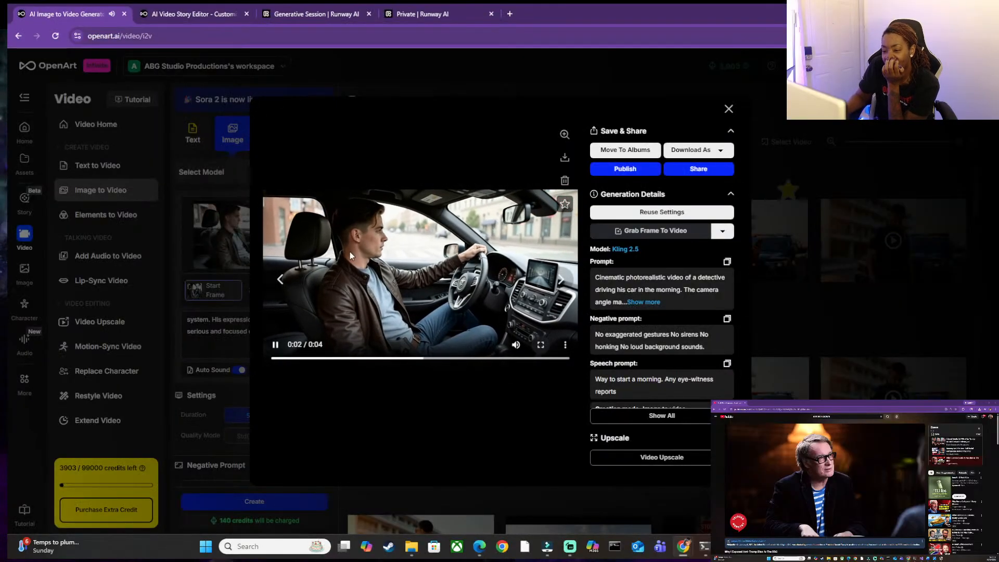
pyautogui.click(272, 346)
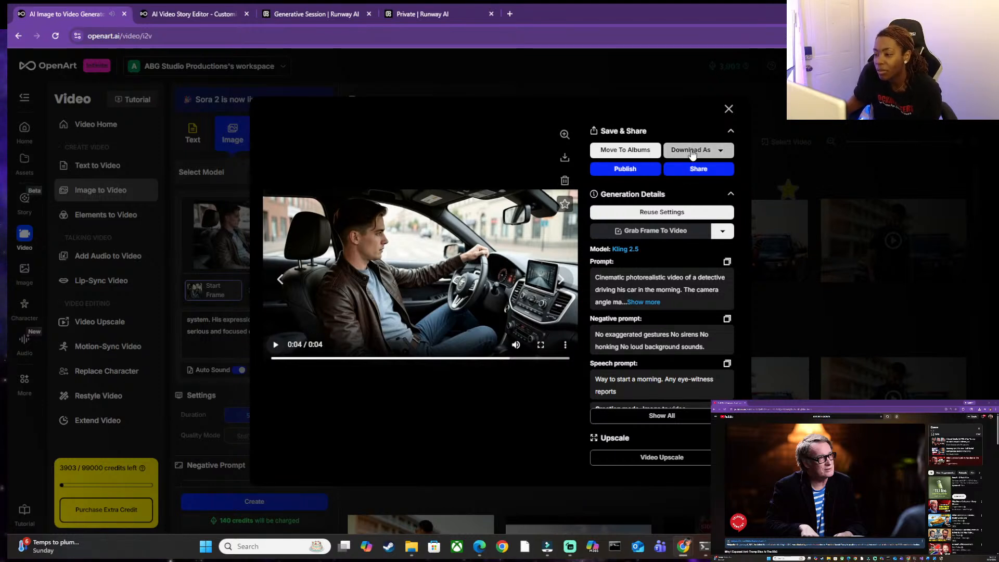
# Dismiss the album choices for the newest driving clip, mark the clip as a favorite and close its details.
pyautogui.click(633, 155)
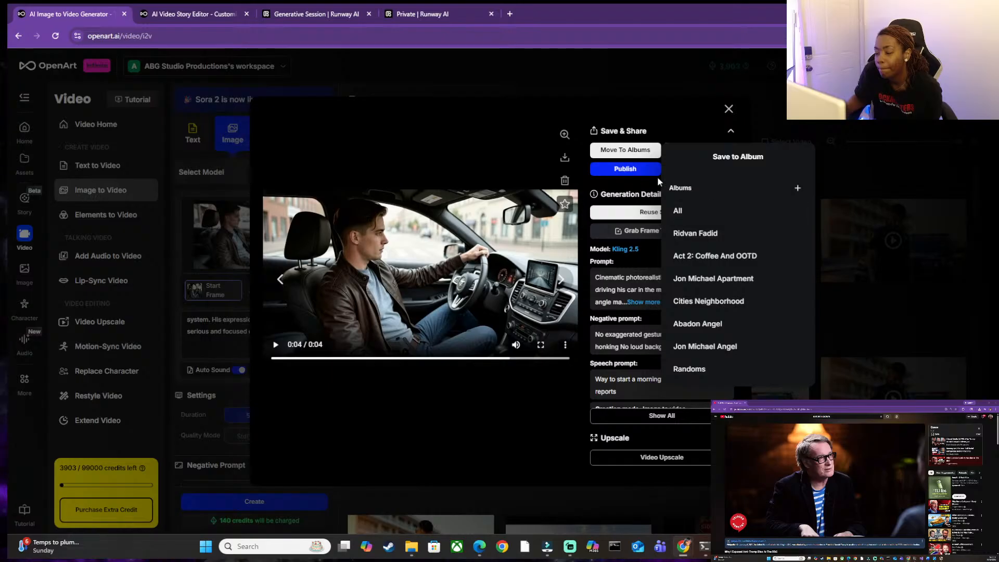
pyautogui.click(604, 180)
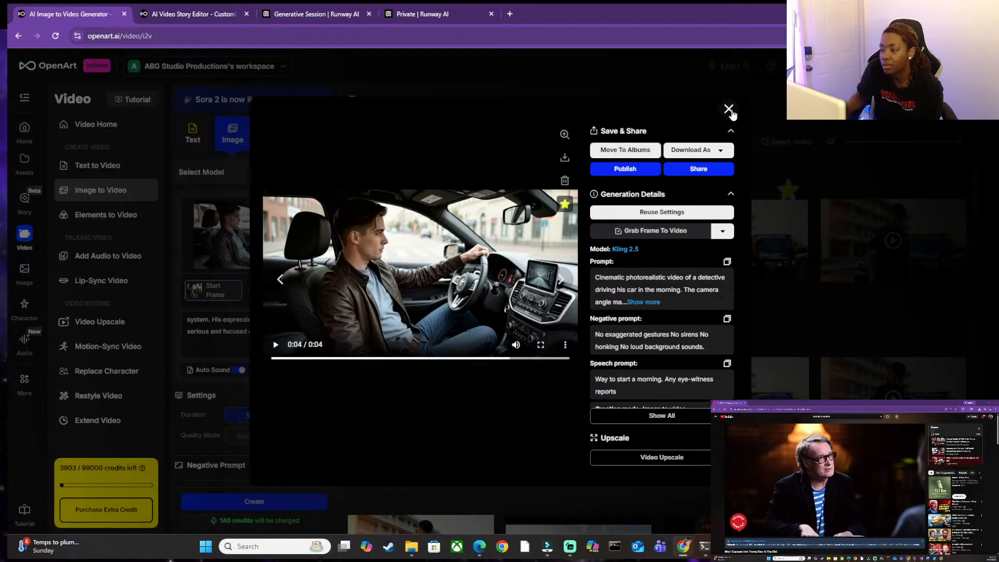
pyautogui.click(729, 109)
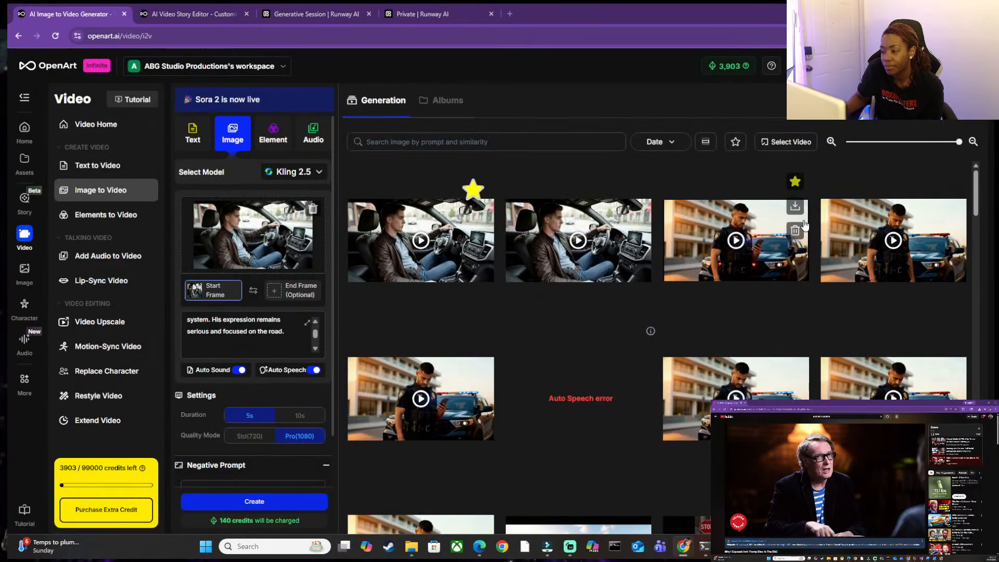
# Open the starred police officer clip, check its download format options and close its details.
pyautogui.click(728, 225)
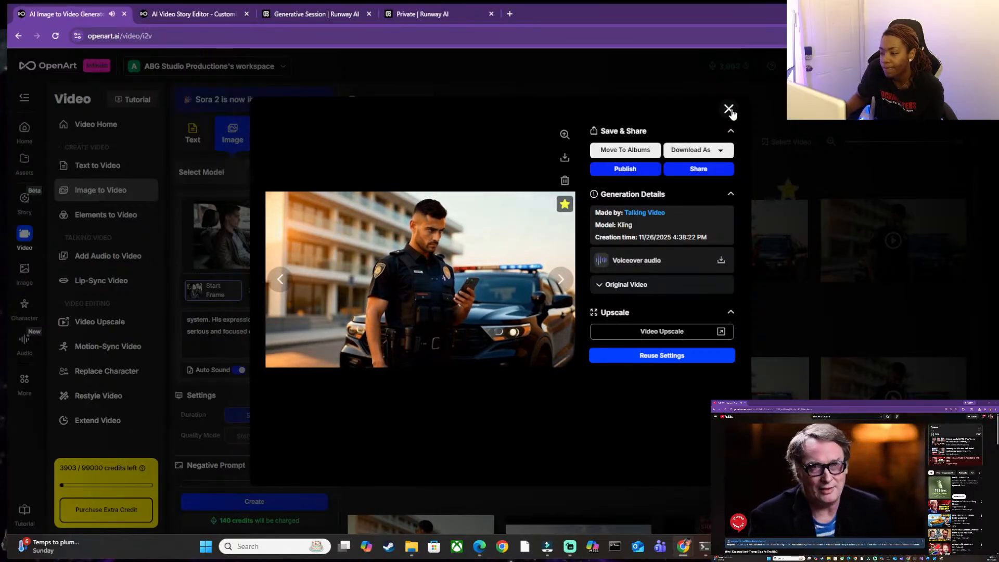
pyautogui.click(719, 151)
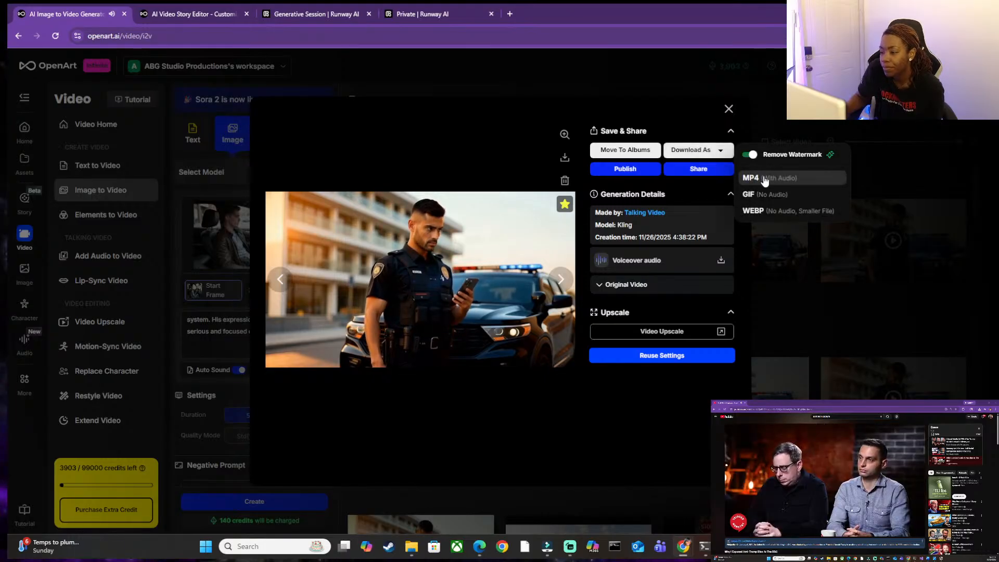
pyautogui.click(729, 109)
pyautogui.click(728, 110)
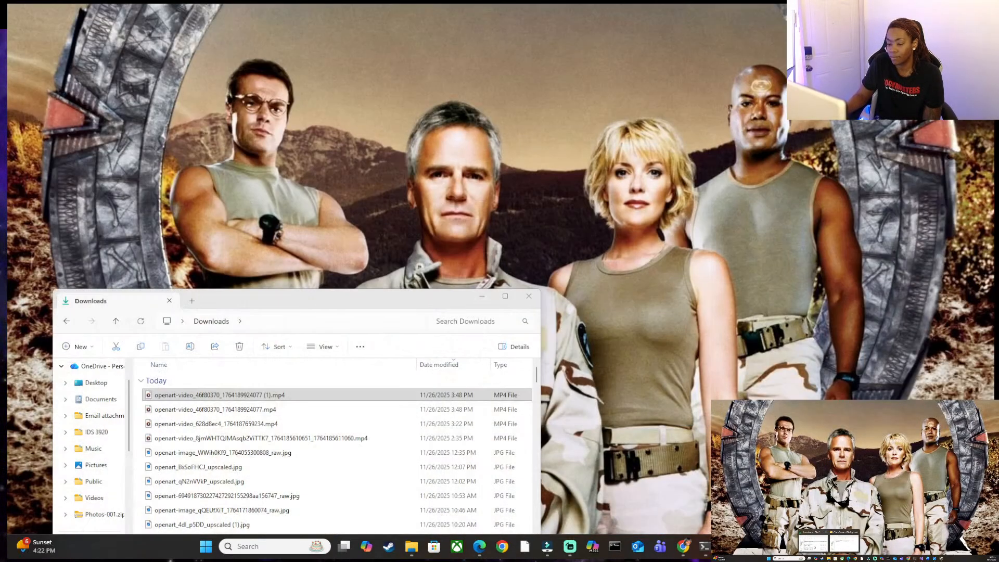
pyautogui.click(815, 546)
pyautogui.moveTo(418, 301); pyautogui.dragTo(587, 209)
pyautogui.scroll(-10, 532, 343)
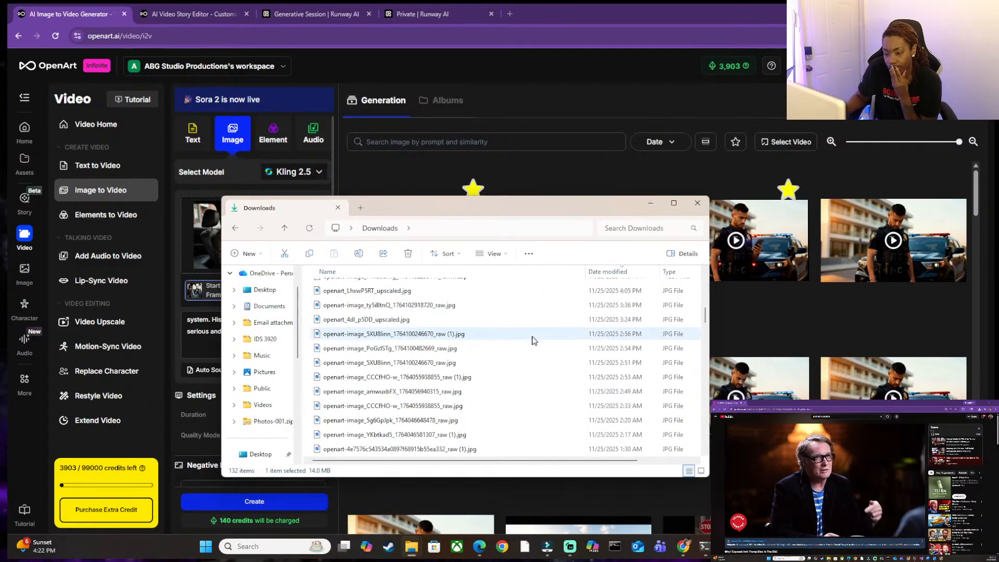
pyautogui.scroll(10, 533, 343)
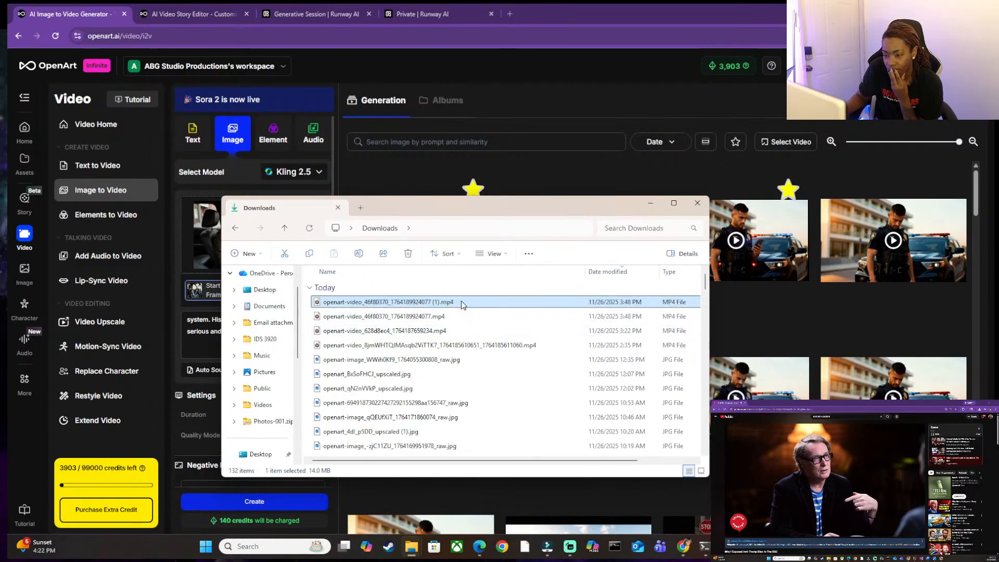
pyautogui.doubleClick(462, 303)
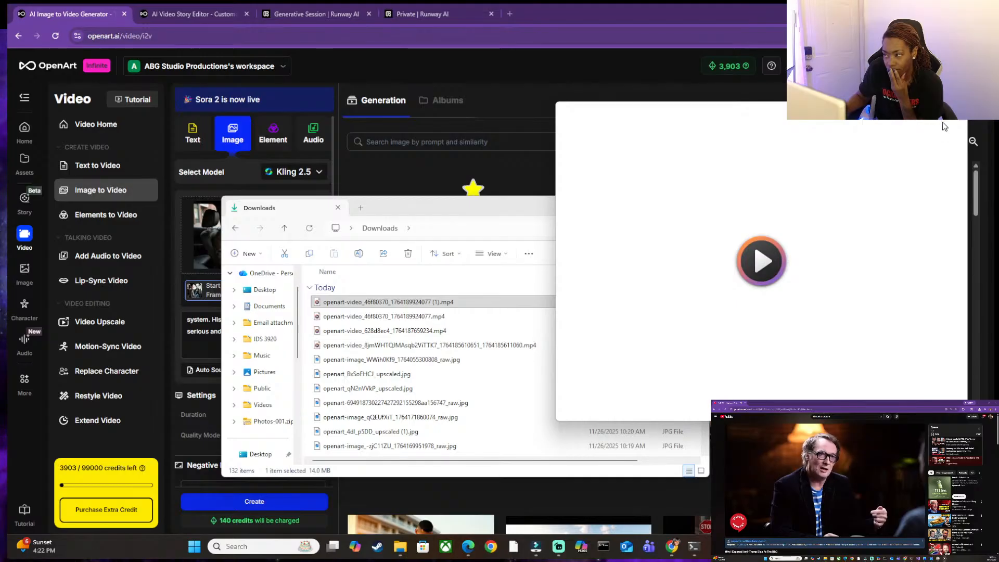
# Close the clip's playback and delete the four newest openart-video MP4 files from the Downloads folder.
pyautogui.click(961, 109)
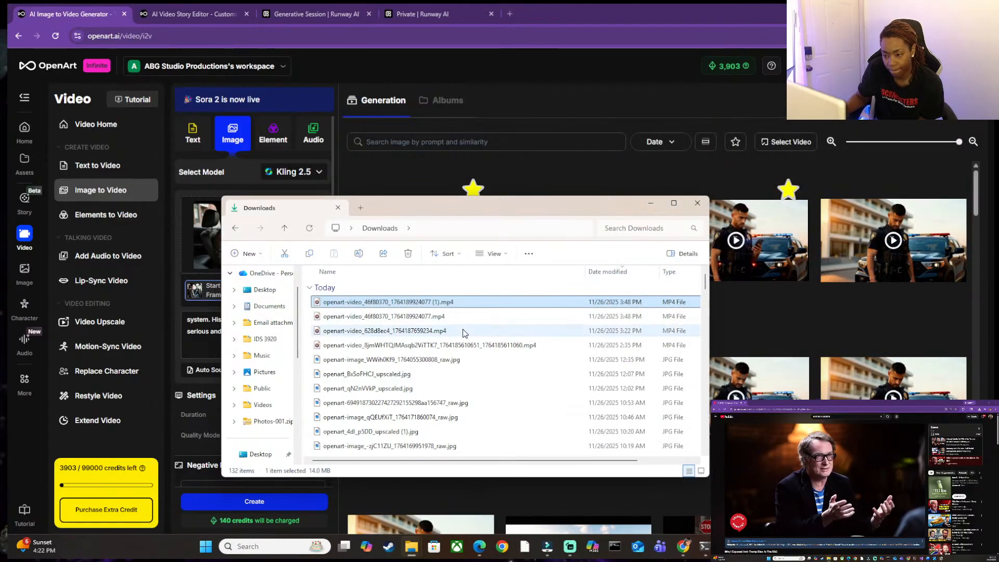
pyautogui.keyDown('shift'); pyautogui.click(453, 348); pyautogui.keyUp('shift')
pyautogui.press('Delete')
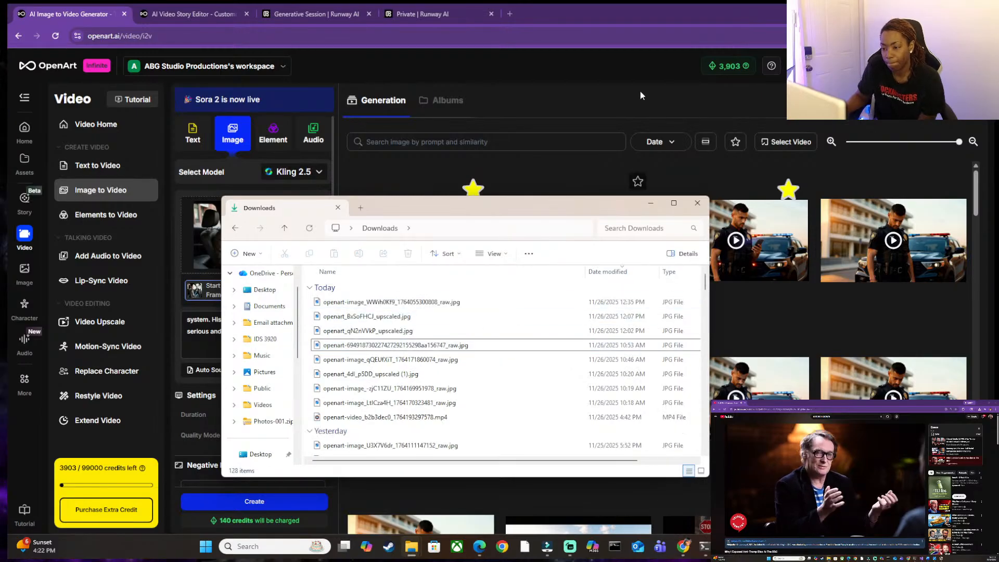
# Open the Recycle Bin, permanently empty it and close its window.
pyautogui.click(289, 545)
pyautogui.write('re')
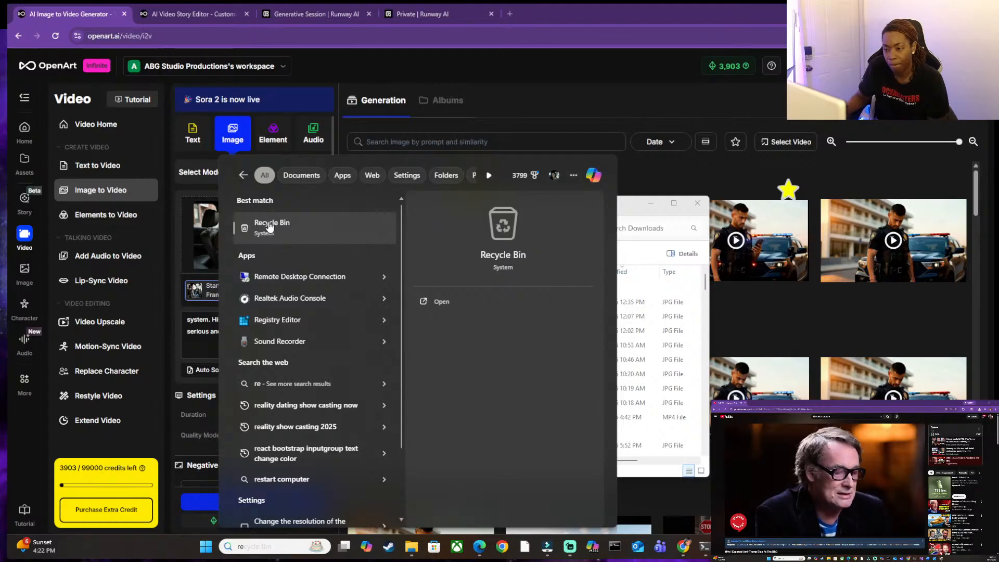
pyautogui.click(269, 227)
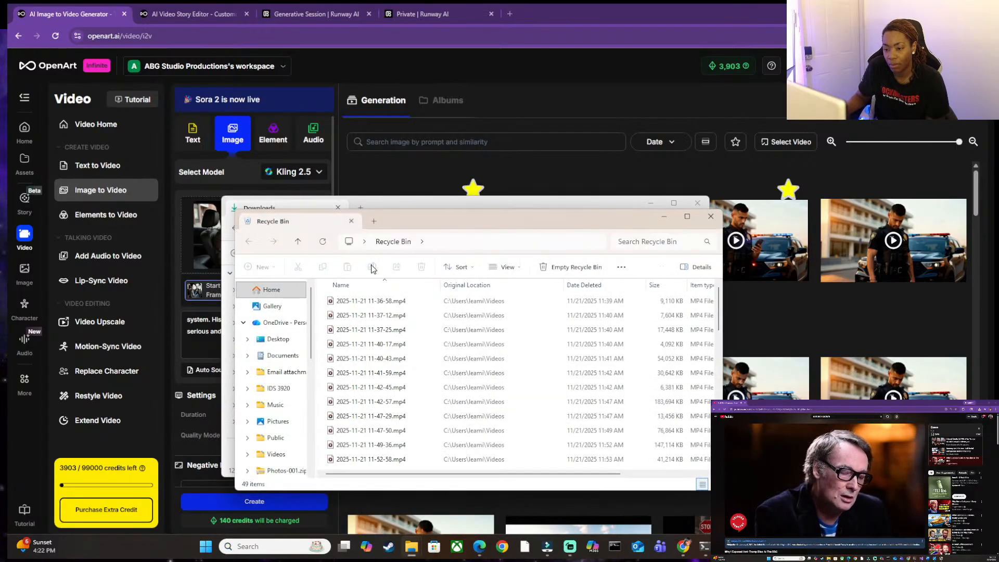
pyautogui.click(568, 267)
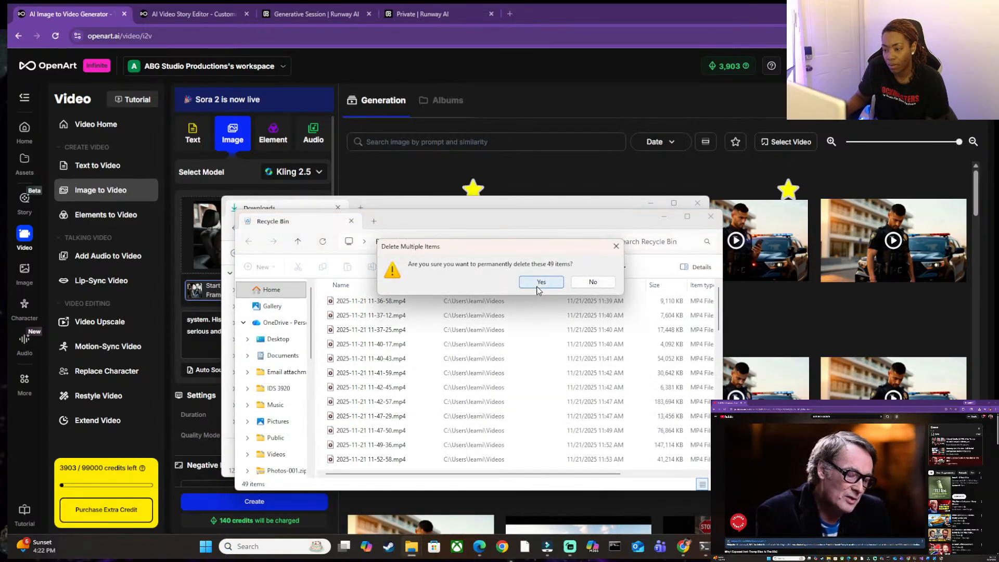
pyautogui.click(539, 285)
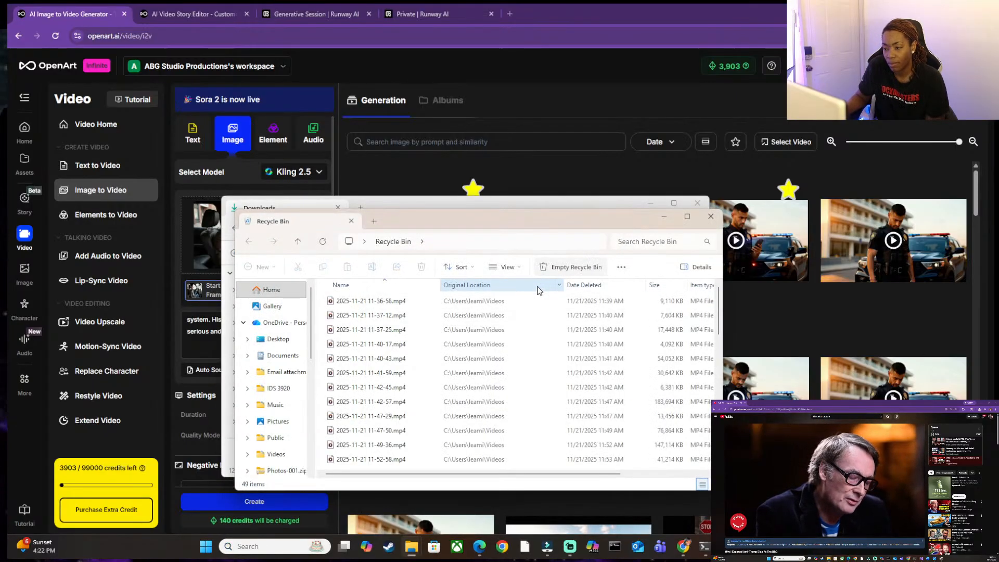
pyautogui.click(711, 217)
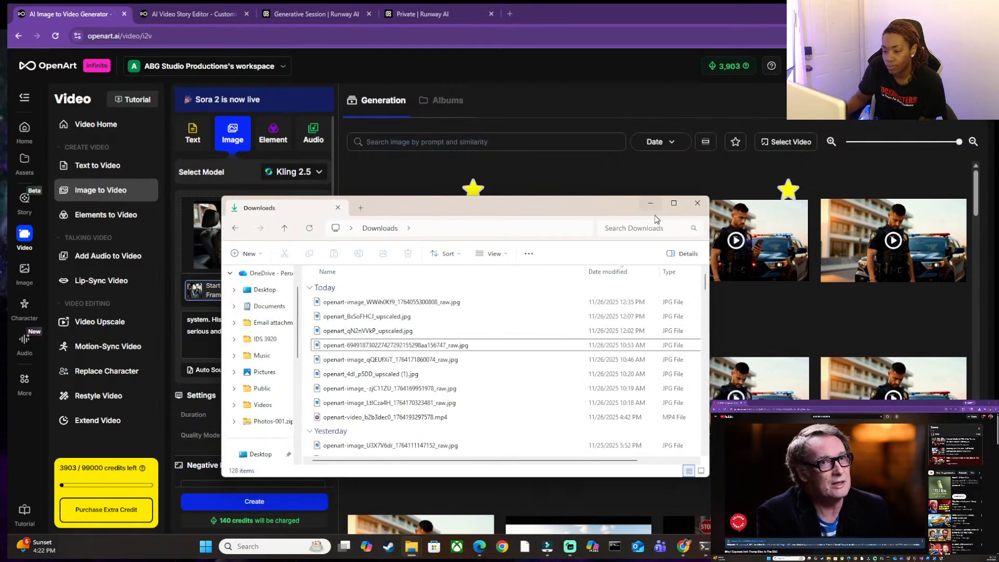
# Delete openart-video_b2b3dec0_1764193297578.mp4 from Downloads and minimize the folder window.
pyautogui.click(416, 418)
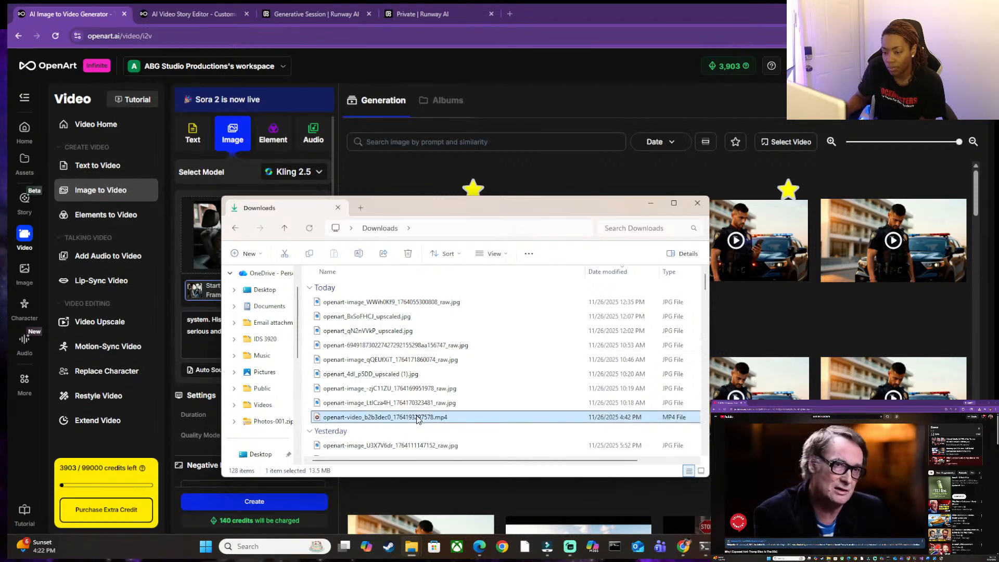
pyautogui.click(408, 260)
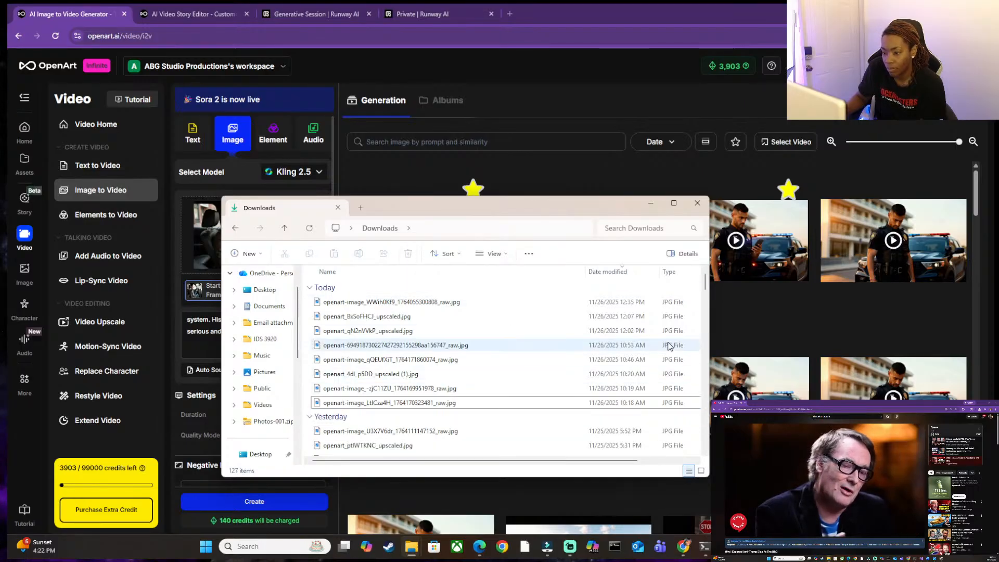
pyautogui.click(651, 204)
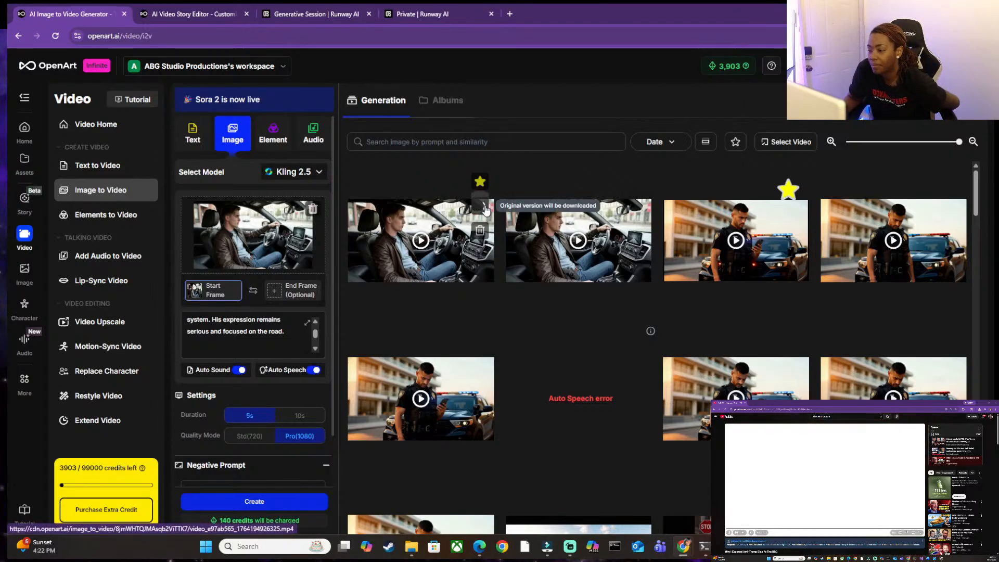
# Download the original versions of the starred driving clip and the starred police officer clip from OpenArt.
pyautogui.click(480, 206)
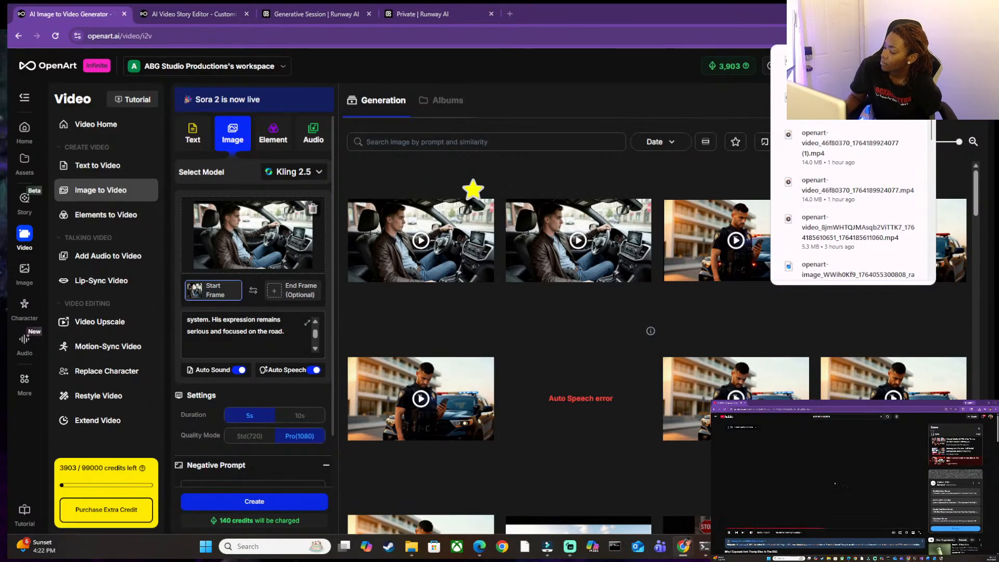
pyautogui.click(582, 19)
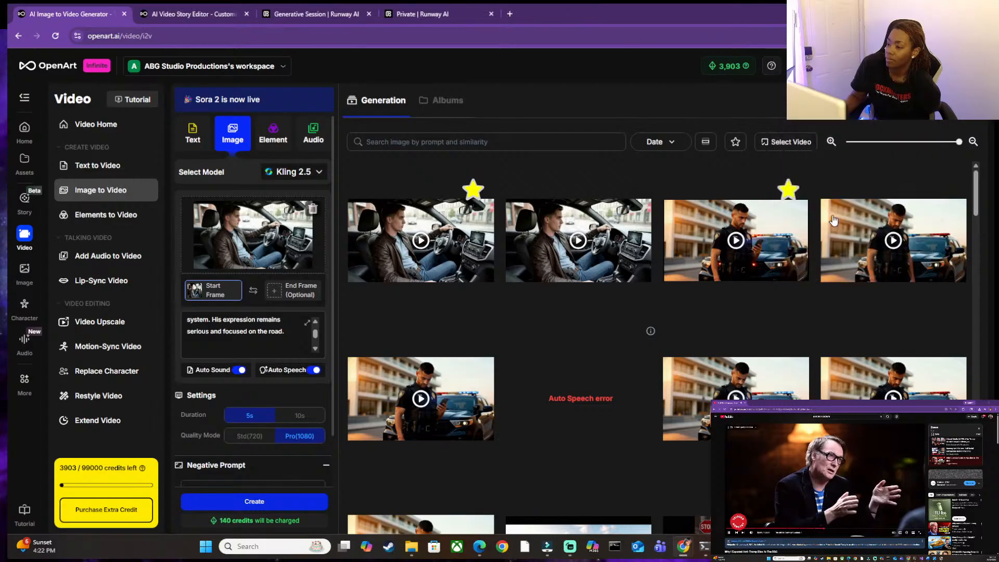
pyautogui.click(795, 181)
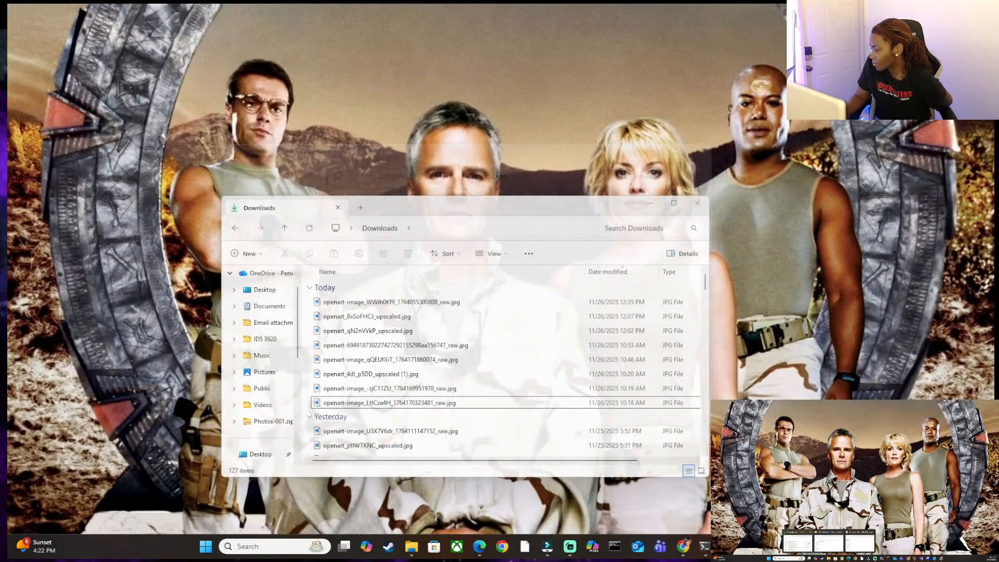
# Bring back the Downloads folder and play openart-video_b2b3dec0_1764193297578.mp4 and openart-video_e97ab565_1764194926325.mp4, closing the player after each.
pyautogui.click(798, 544)
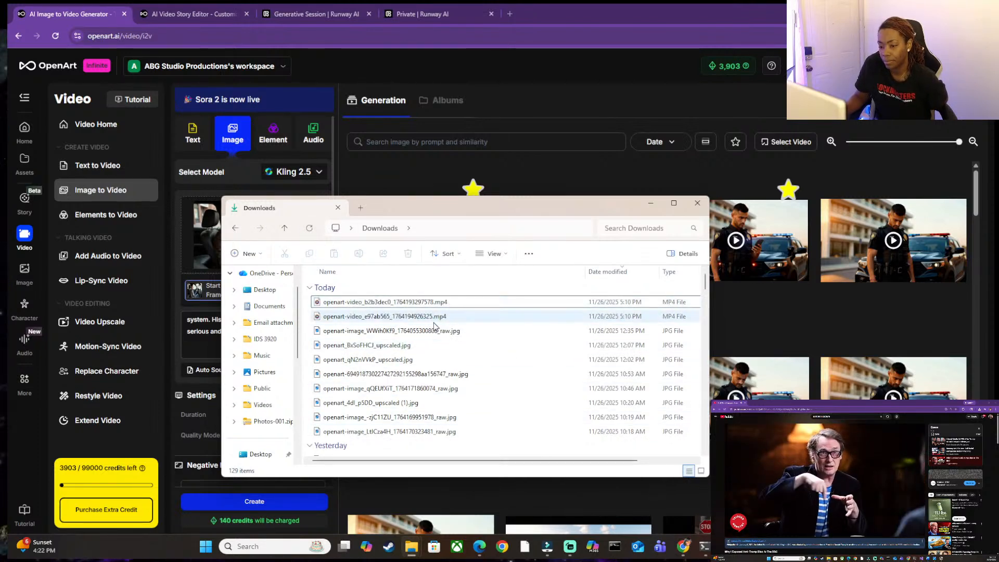
pyautogui.doubleClick(442, 302)
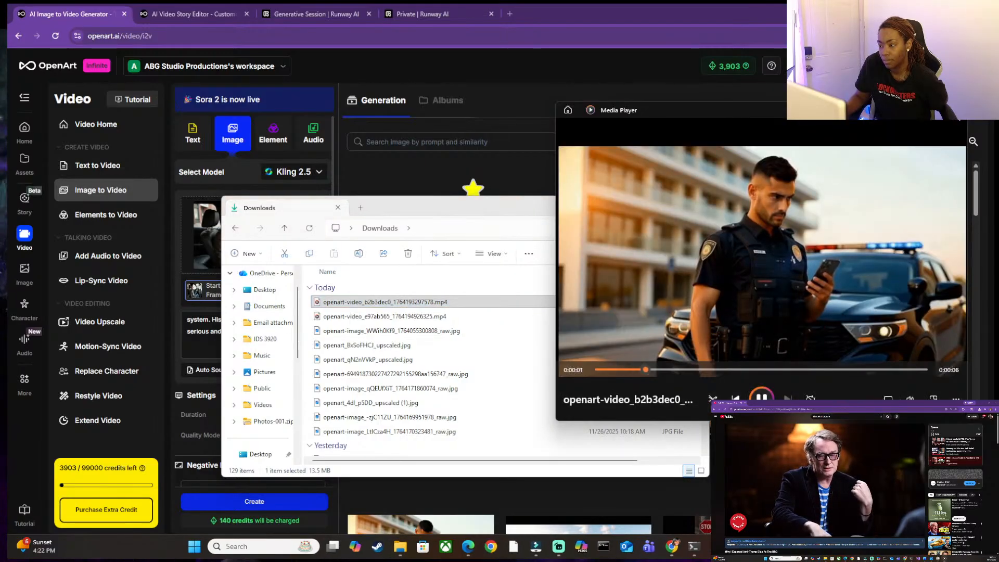
pyautogui.click(964, 111)
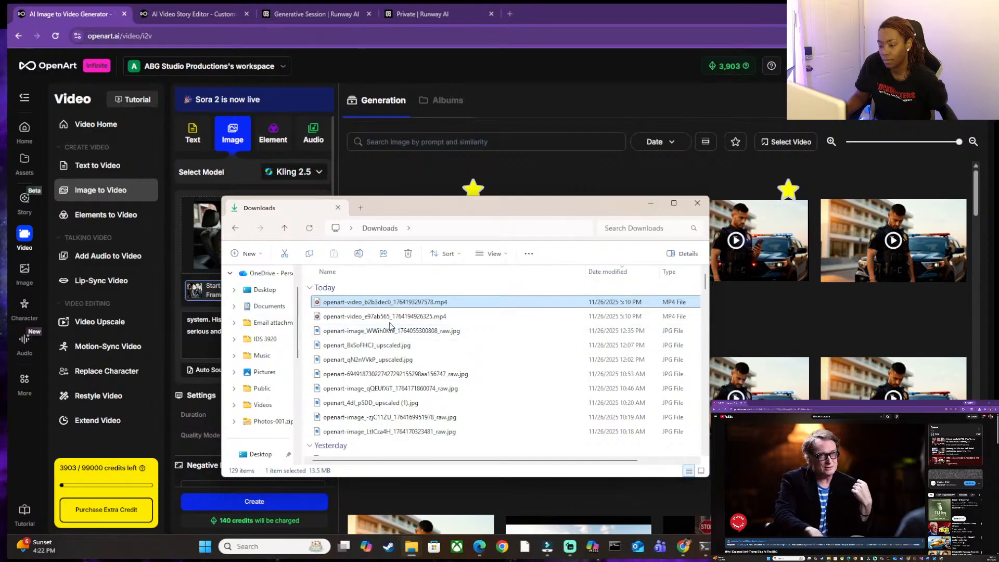
pyautogui.click(394, 317)
pyautogui.doubleClick(394, 318)
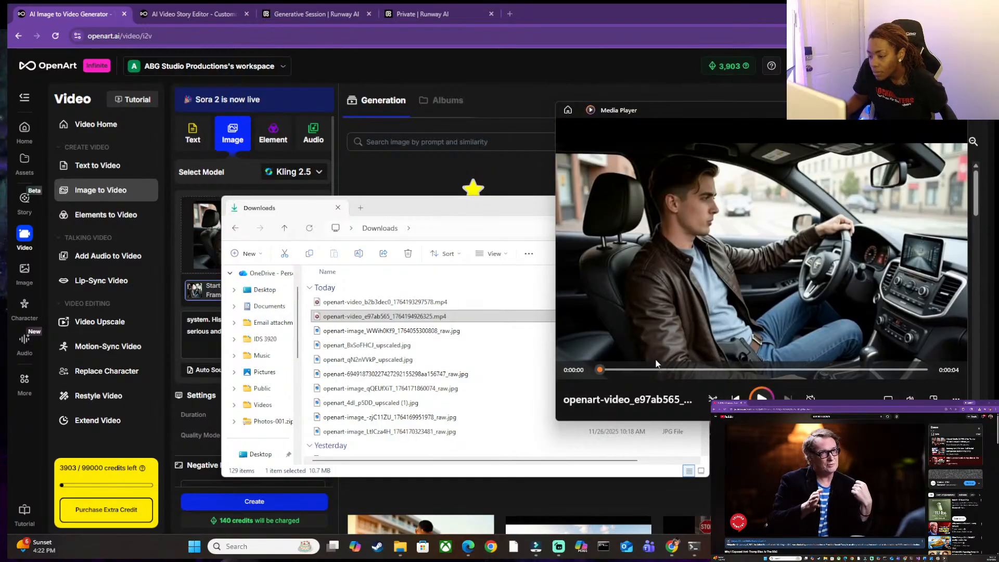
pyautogui.click(761, 398)
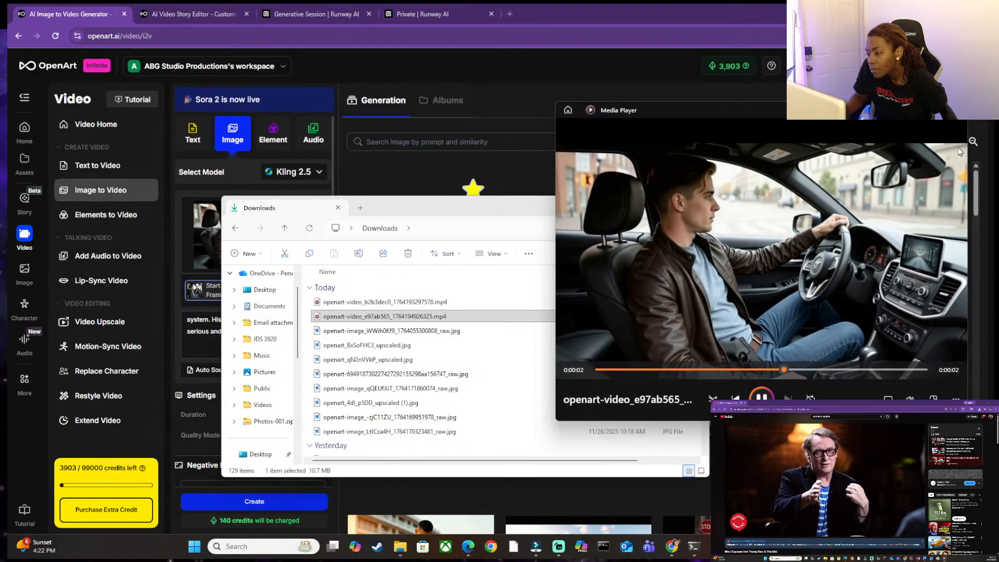
pyautogui.click(959, 120)
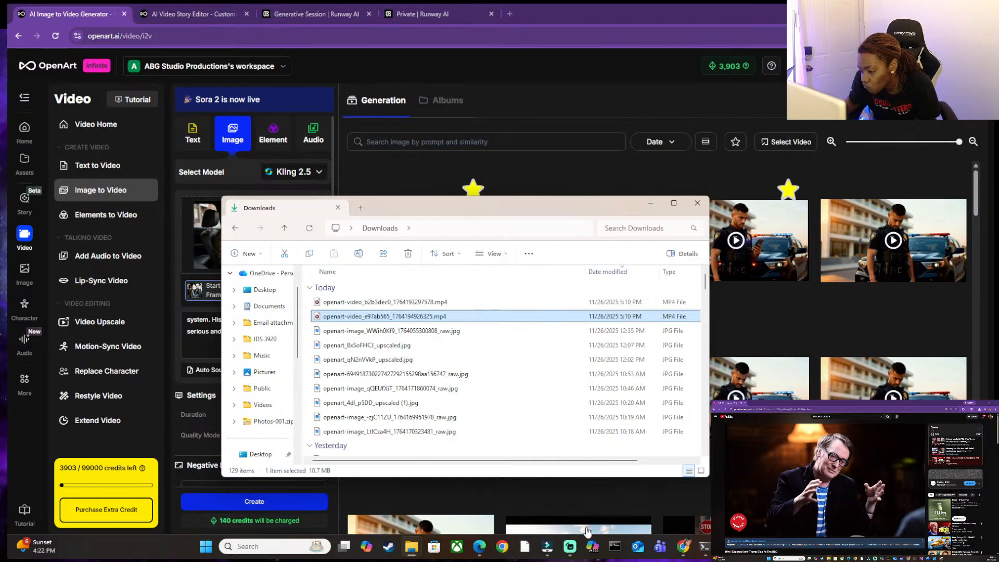
# Switch to the video editor and delete the old police officer clip from both the timeline and the media library.
pyautogui.moveTo(570, 549)
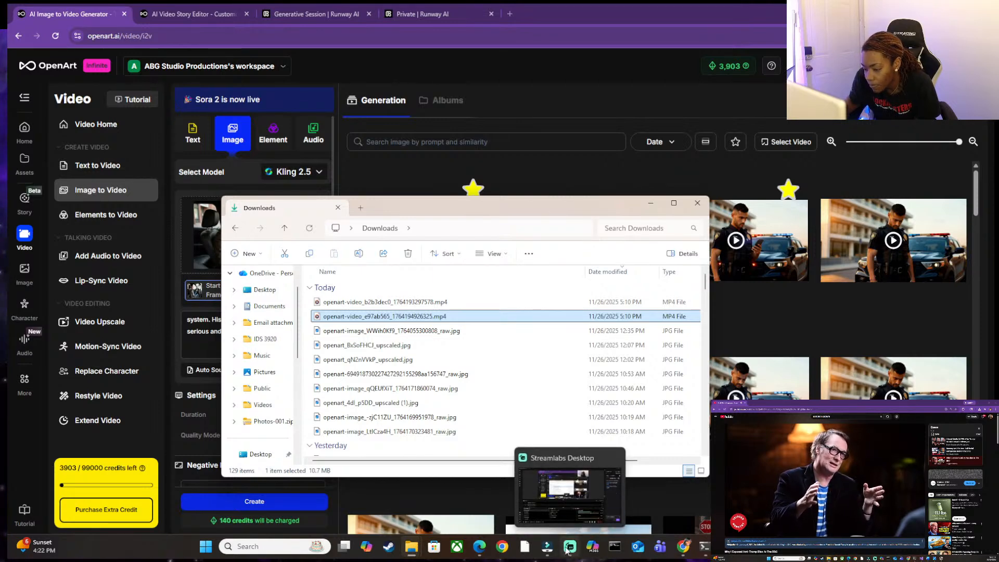
pyautogui.click(556, 553)
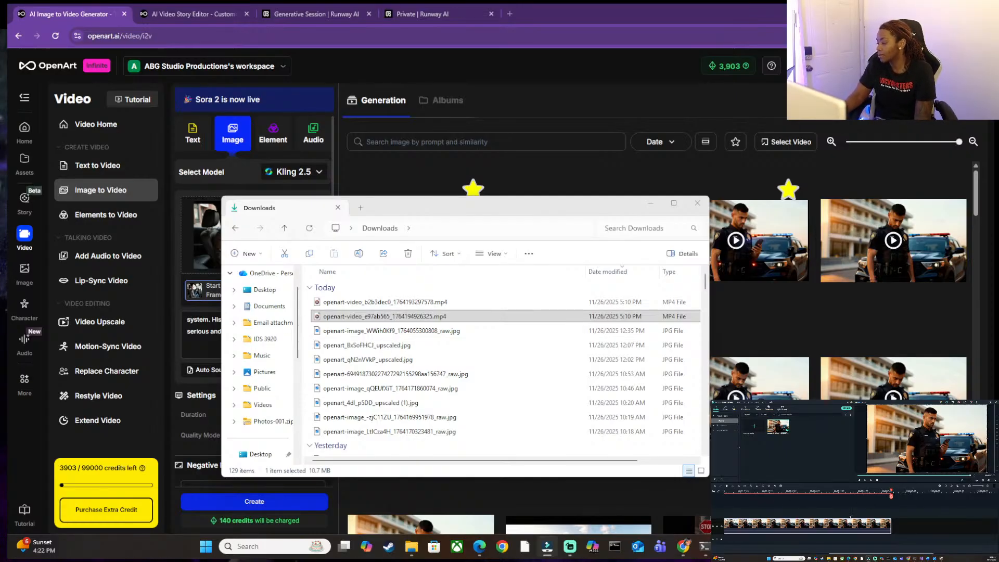
pyautogui.press('Delete')
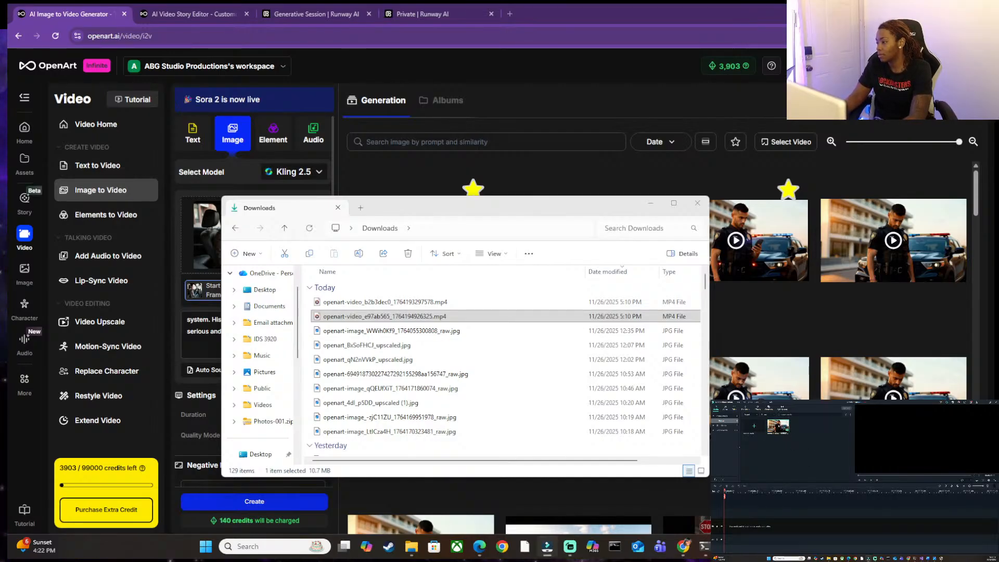
pyautogui.press('Delete')
pyautogui.click(861, 481)
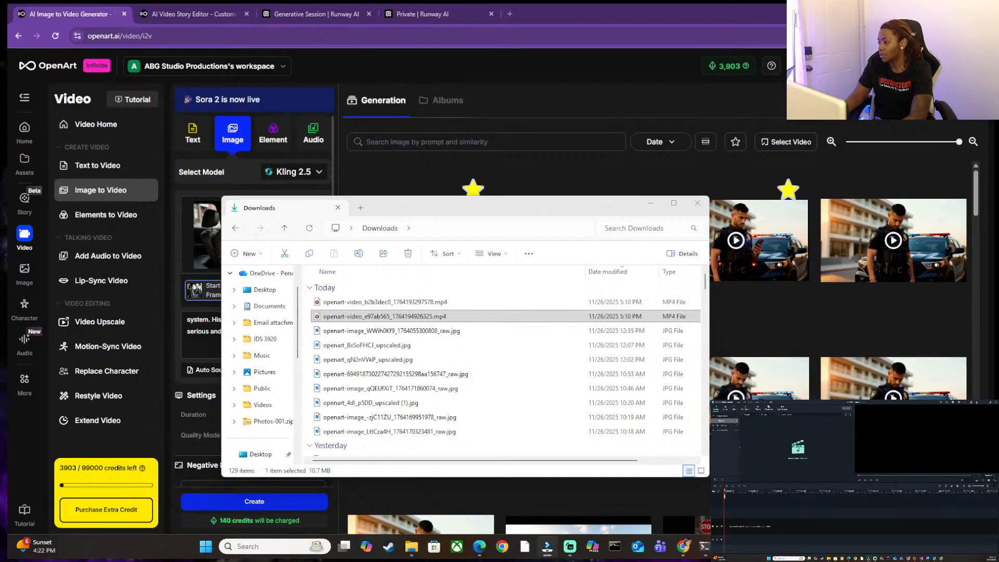
# Import an existing police officer clip from the CrimeScene folder into the media library and accept the confirmation.
pyautogui.click(798, 447)
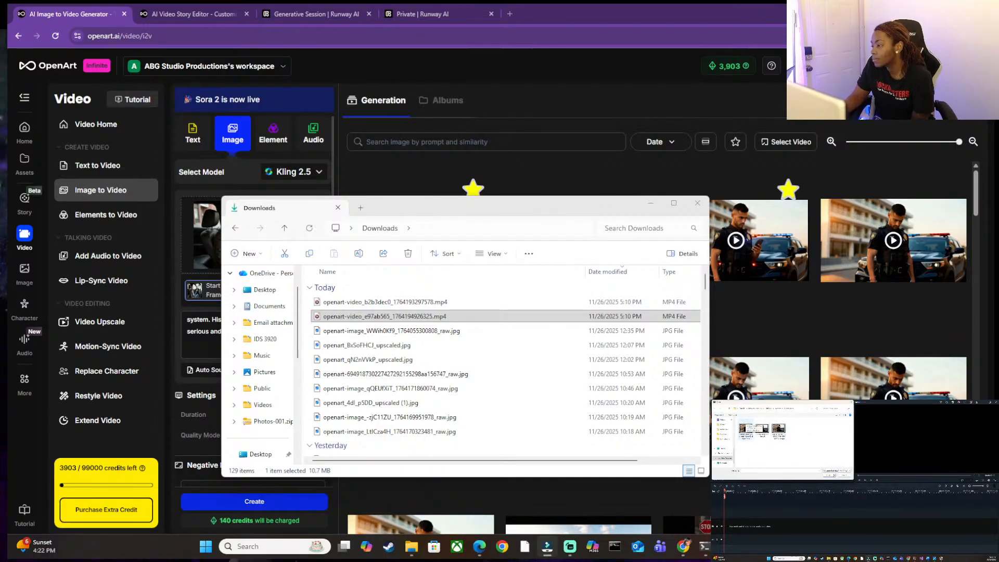
pyautogui.doubleClick(766, 428)
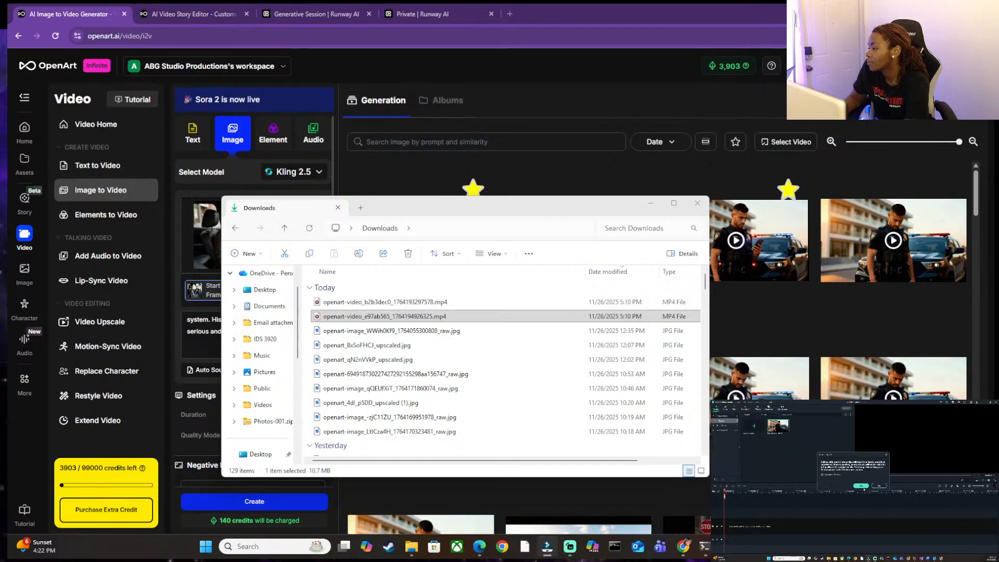
pyautogui.click(861, 486)
pyautogui.click(746, 415)
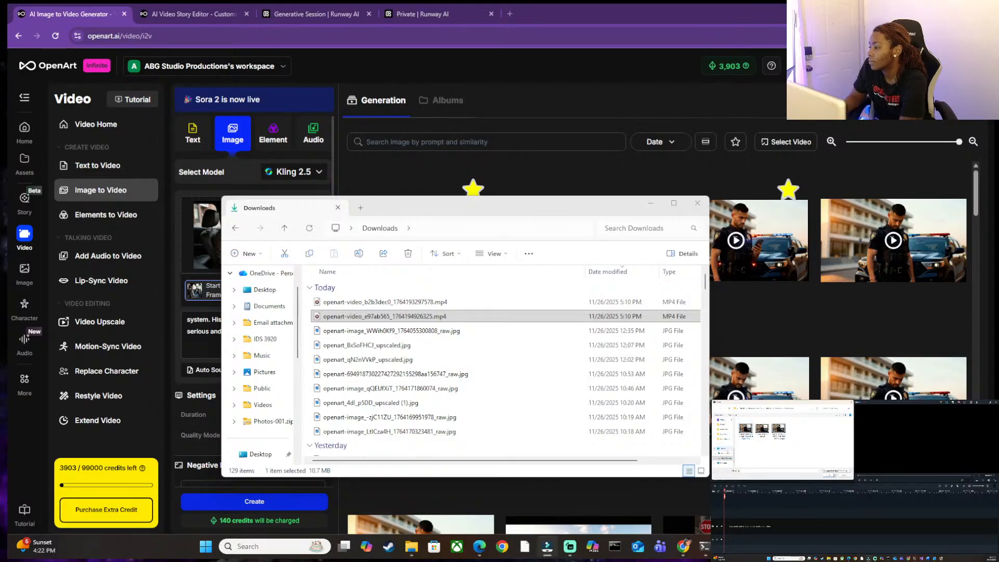
pyautogui.click(311, 234)
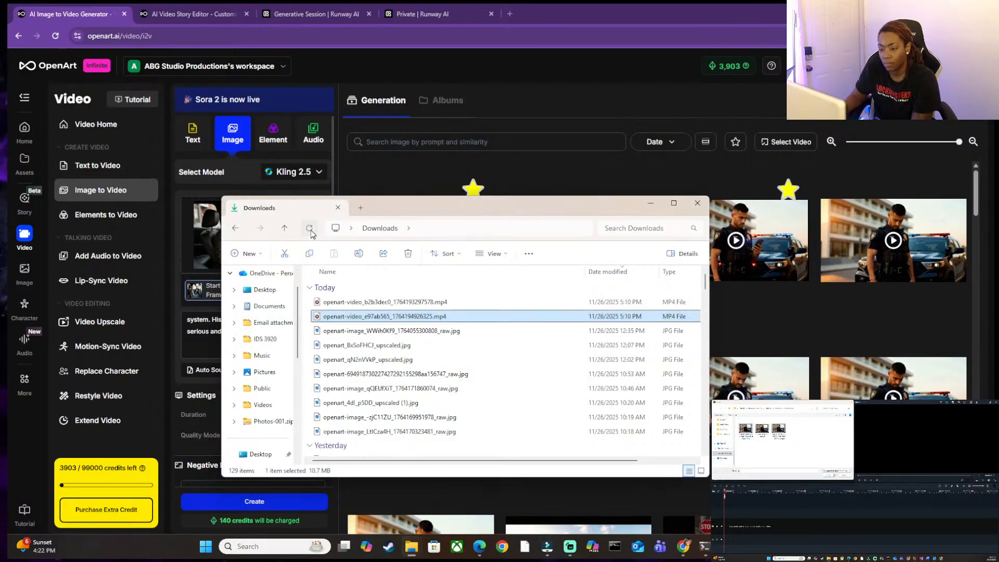
pyautogui.click(359, 305)
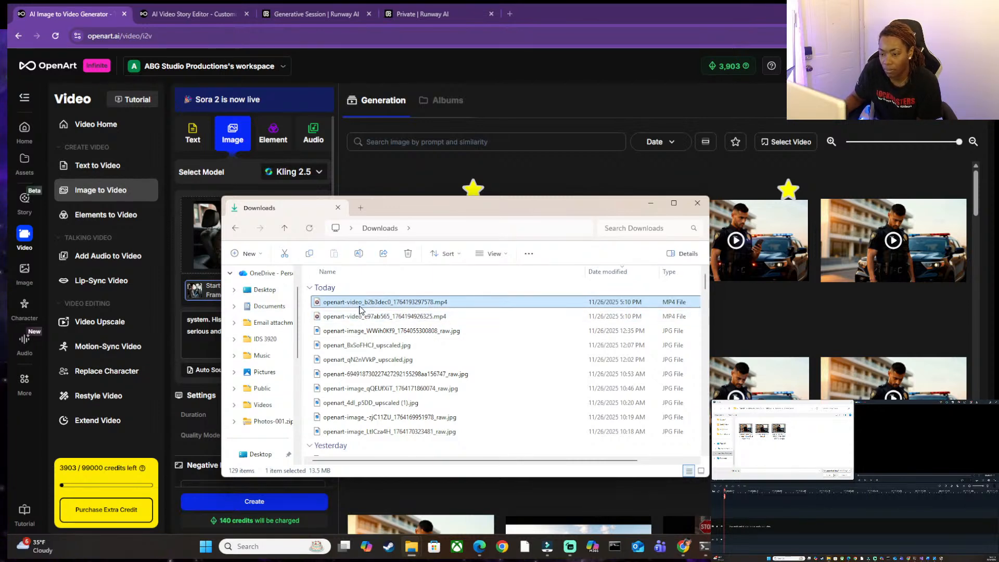
pyautogui.moveTo(368, 305); pyautogui.dragTo(805, 447)
pyautogui.click(364, 316)
pyautogui.moveTo(365, 317); pyautogui.dragTo(816, 455)
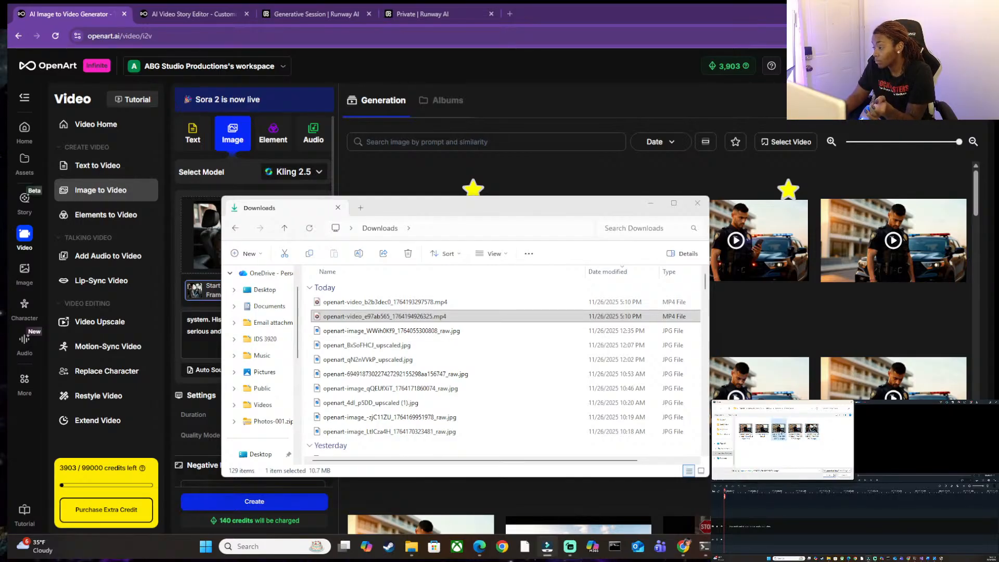
pyautogui.press('Delete')
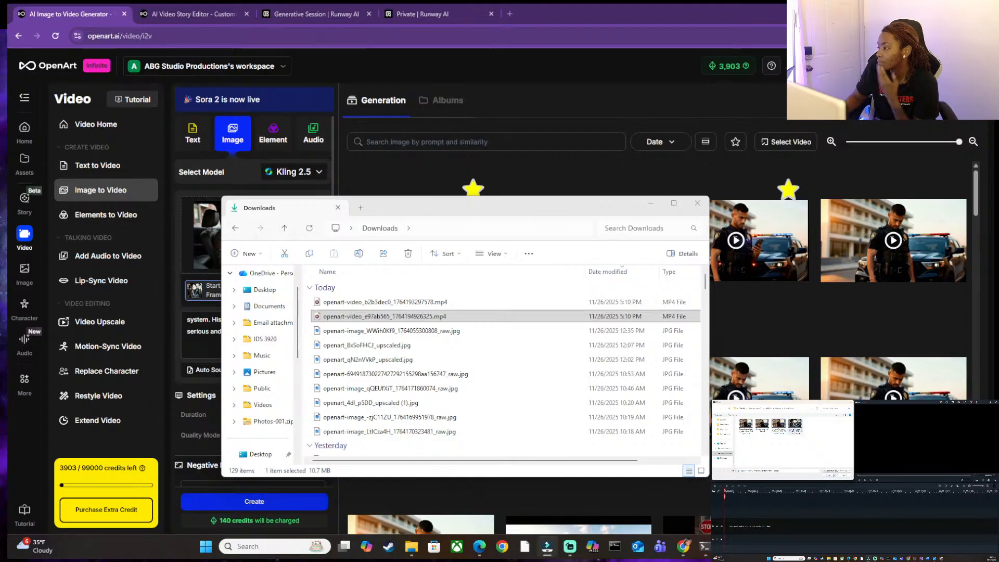
# Import openart-video_e97ab565_1764194926325.mp4 and openart-video_b2b3dec0_1764193297578.mp4 from the CrimeScene folder into the media library.
pyautogui.moveTo(998, 78); pyautogui.dragTo(598, 81)
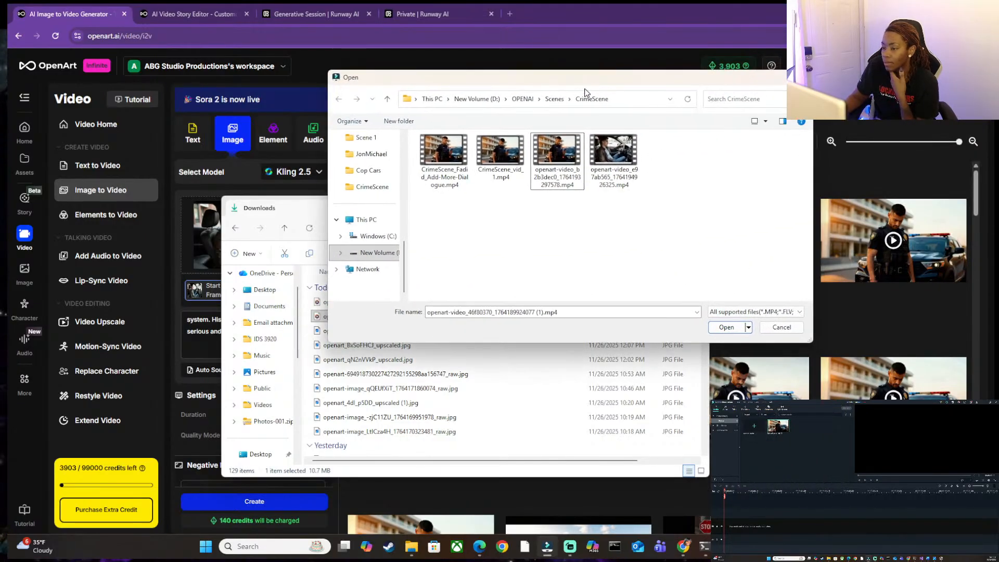
pyautogui.click(609, 149)
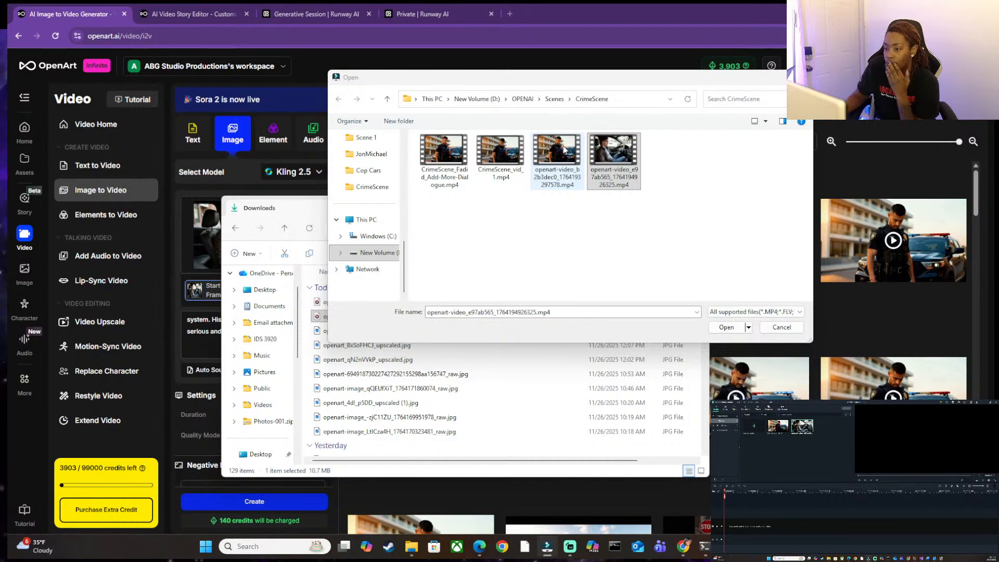
pyautogui.moveTo(564, 149); pyautogui.dragTo(785, 482)
# Place the new police officer clip at the timeline's start, answer the project settings prompt, and add the driving clip right after it.
pyautogui.moveTo(827, 447); pyautogui.dragTo(830, 449)
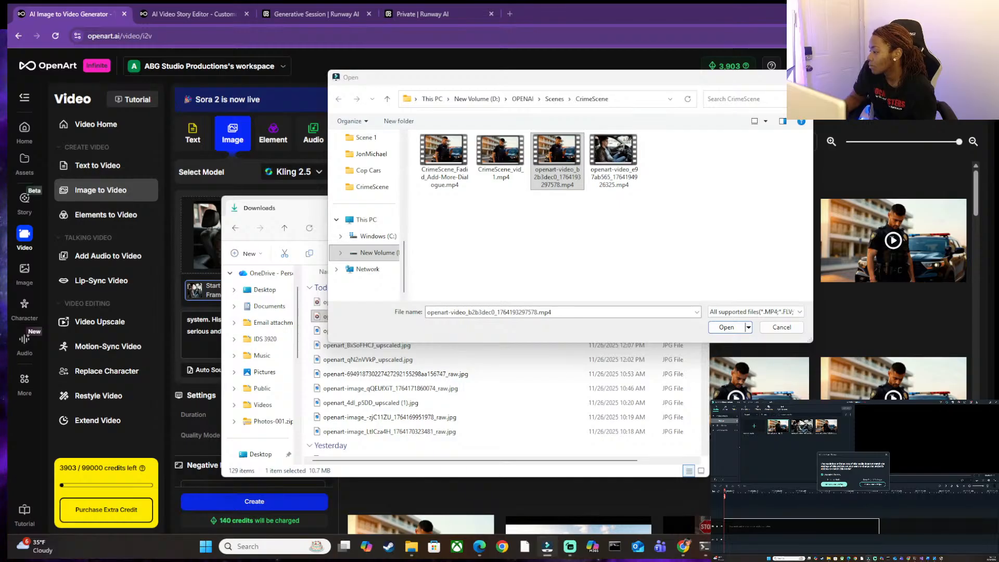
pyautogui.click(847, 484)
pyautogui.moveTo(804, 427); pyautogui.dragTo(874, 514)
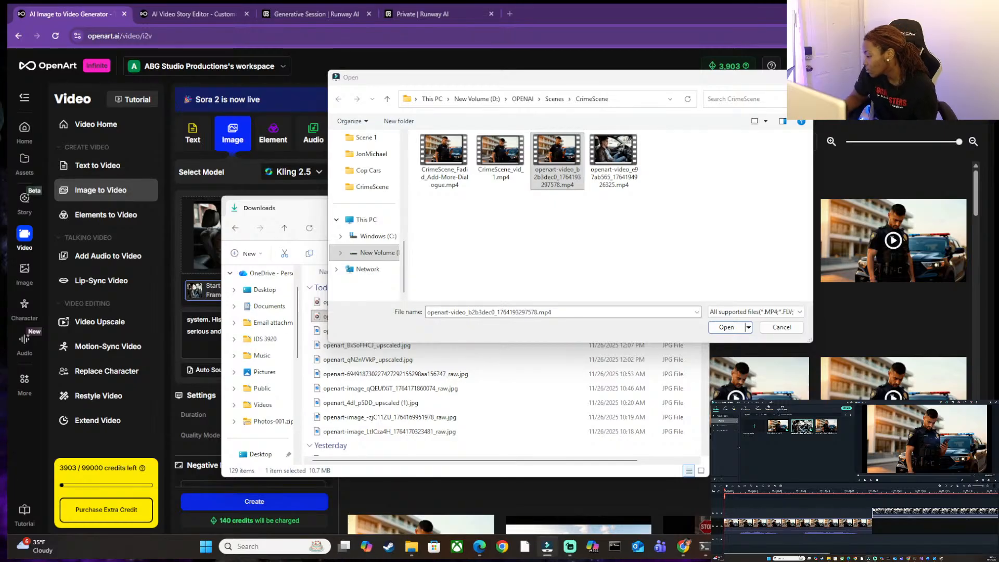
pyautogui.moveTo(823, 555)
pyautogui.mouseDown()
pyautogui.moveTo(901, 549)
pyautogui.moveTo(813, 553)
pyautogui.mouseUp()
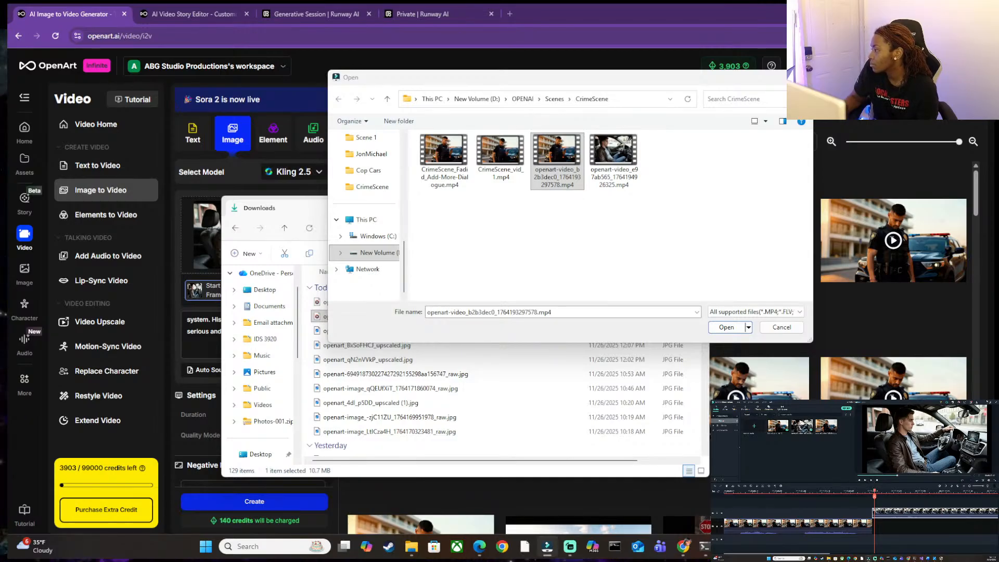
# Bring the Filmora window back to the main screen, move the Open dialog out of the way and maximize the editor.
pyautogui.moveTo(919, 424); pyautogui.dragTo(554, 105)
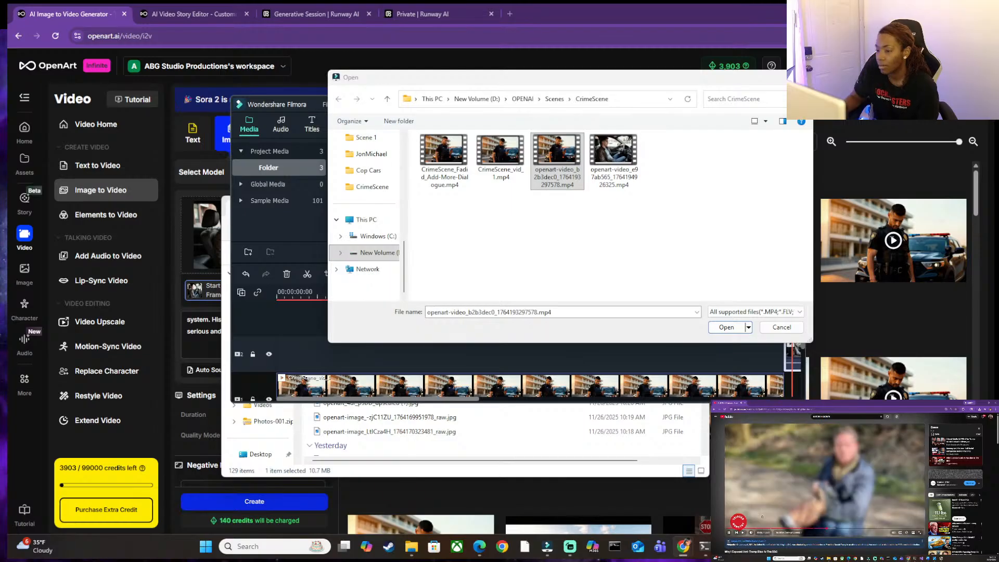
pyautogui.moveTo(794, 79); pyautogui.dragTo(670, 433)
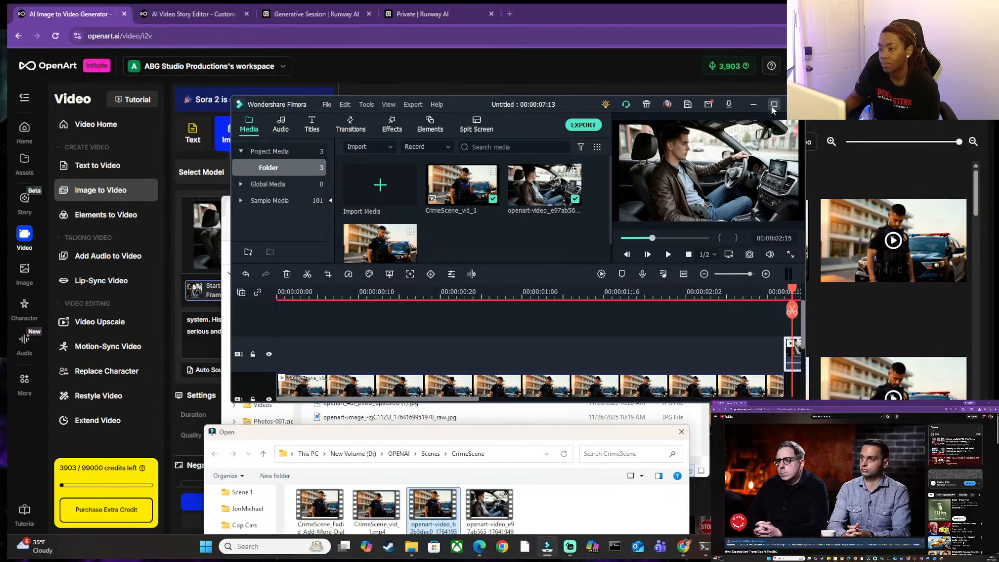
pyautogui.click(773, 106)
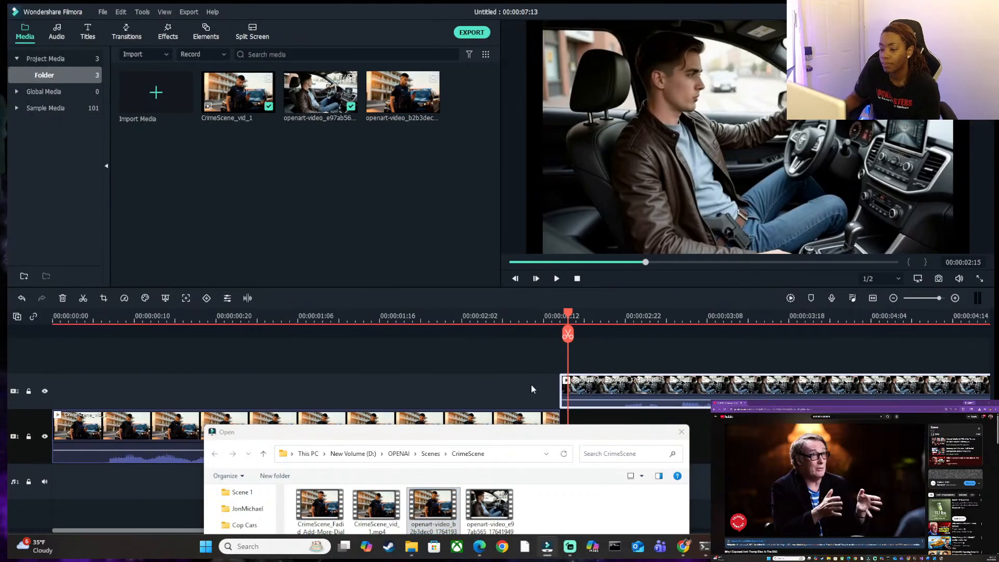
pyautogui.click(567, 390)
pyautogui.moveTo(635, 264); pyautogui.dragTo(469, 561)
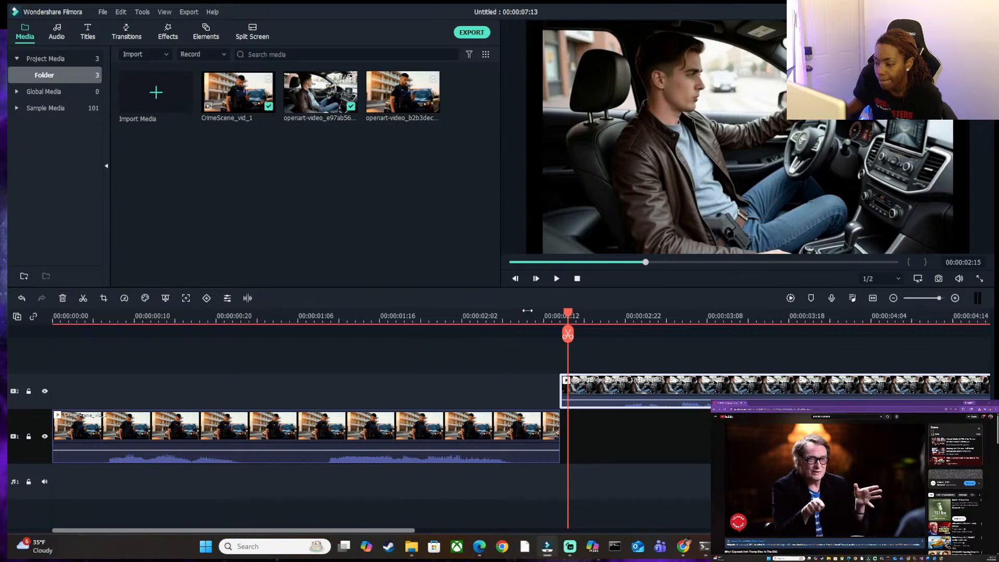
# Play the timeline from the beginning through the driving clip to find where the driving clip should be cut.
pyautogui.moveTo(571, 318); pyautogui.dragTo(54, 333)
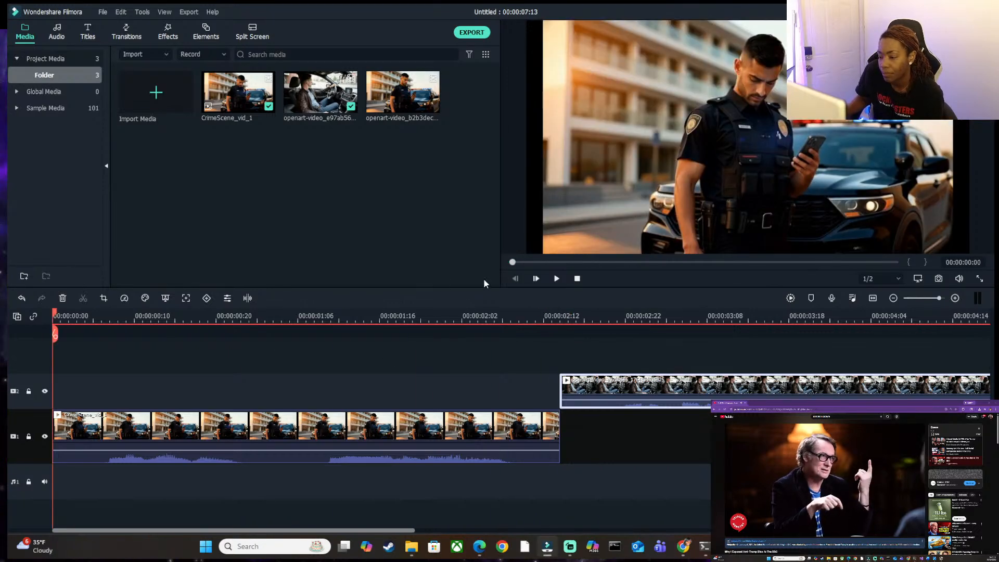
pyautogui.click(556, 279)
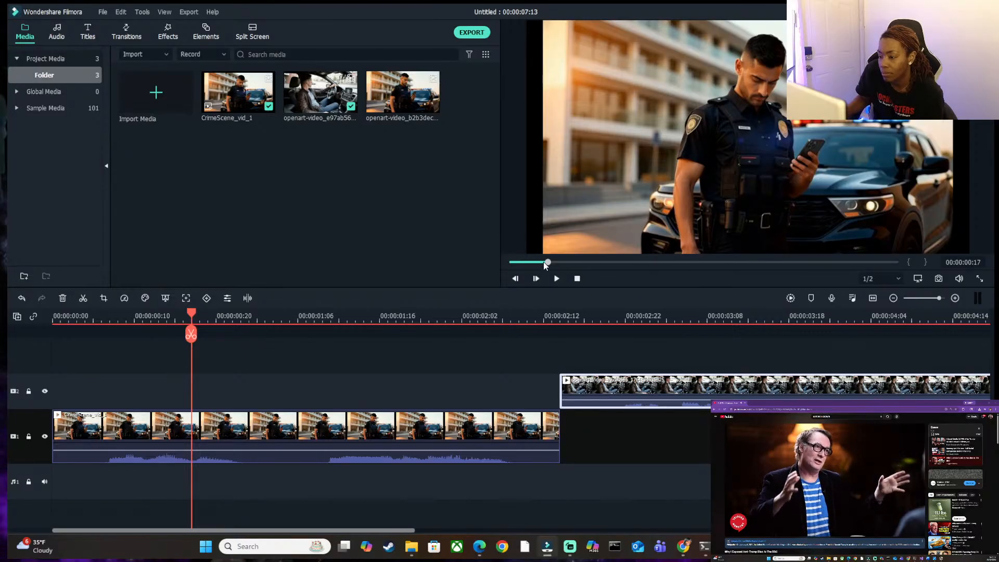
pyautogui.click(515, 279)
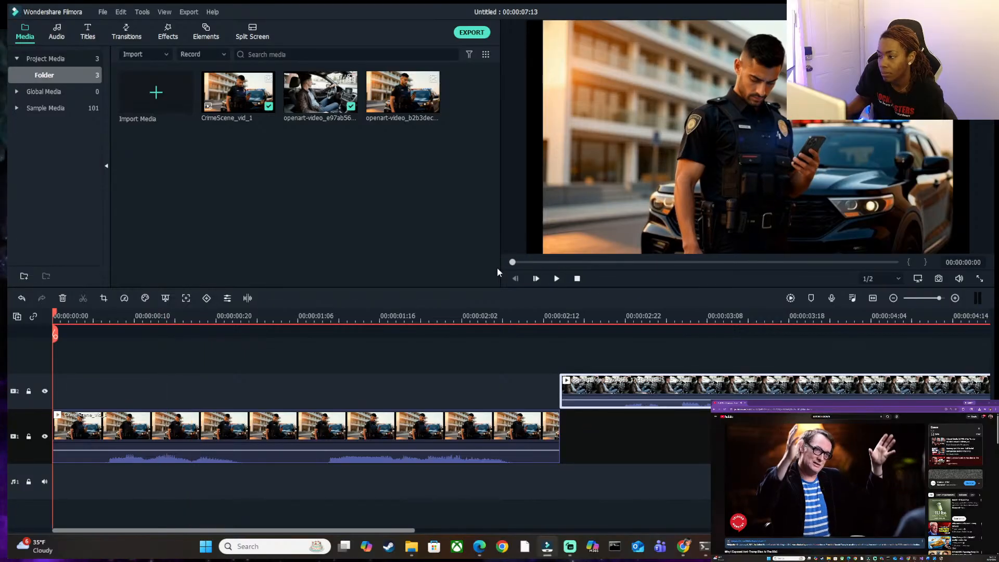
pyautogui.click(557, 279)
pyautogui.click(557, 279)
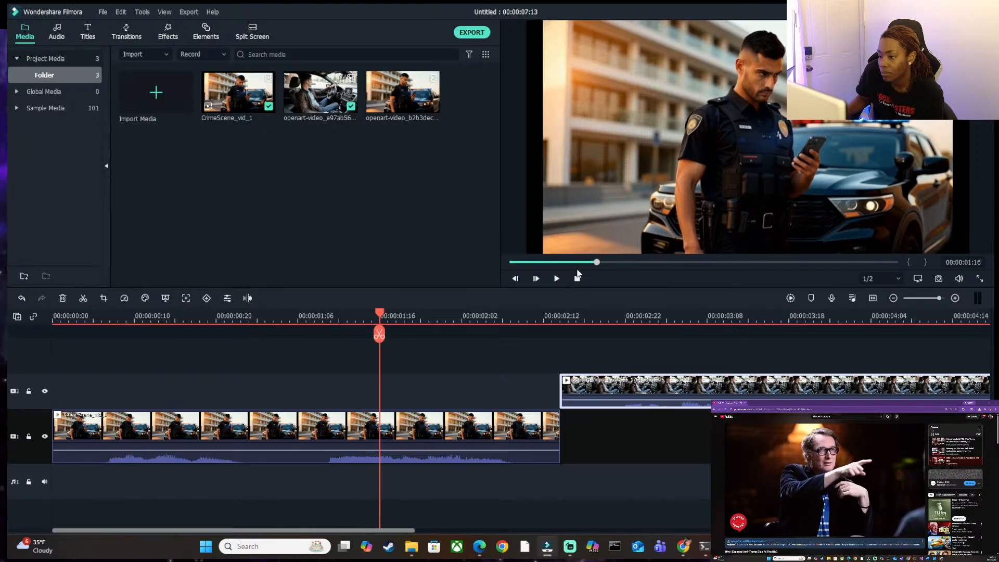
pyautogui.click(557, 279)
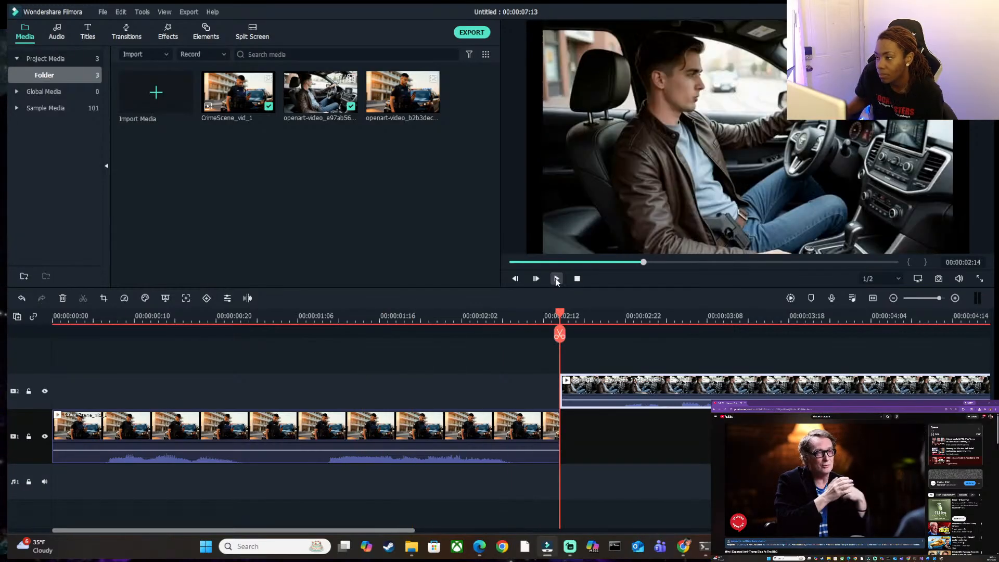
pyautogui.click(556, 279)
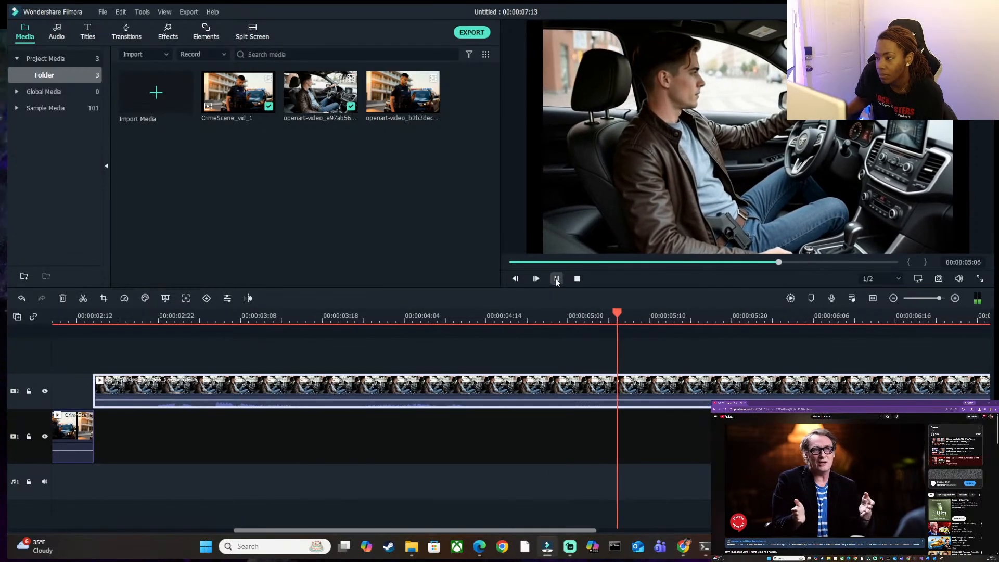
pyautogui.click(556, 279)
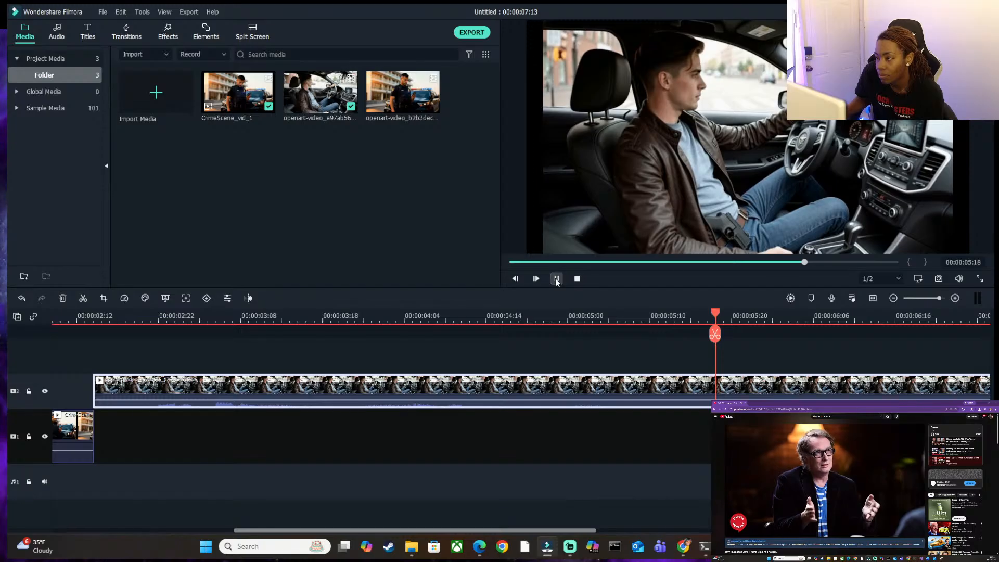
# Split the driving clip at 00:00:06:00.
pyautogui.click(557, 281)
pyautogui.click(557, 281)
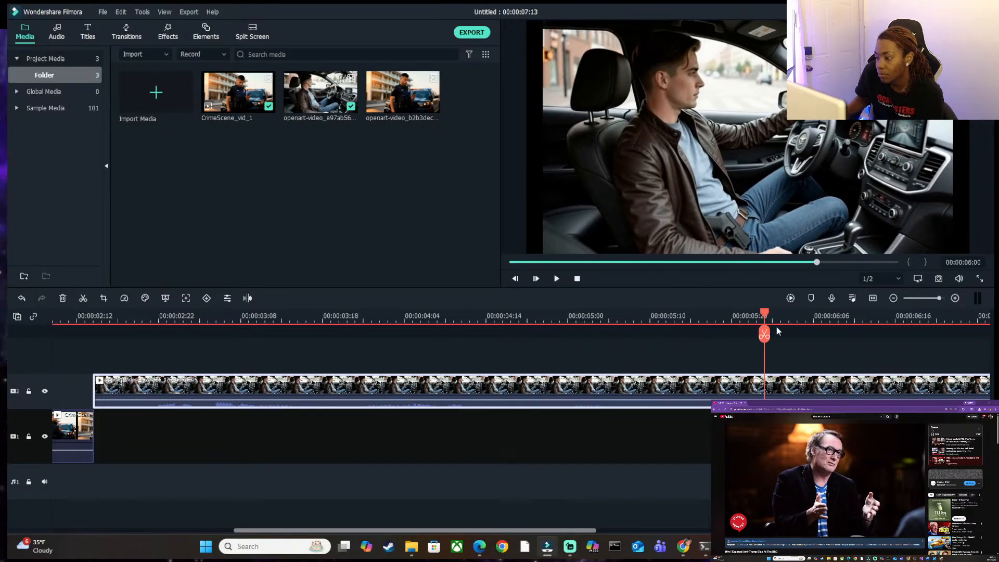
pyautogui.click(765, 336)
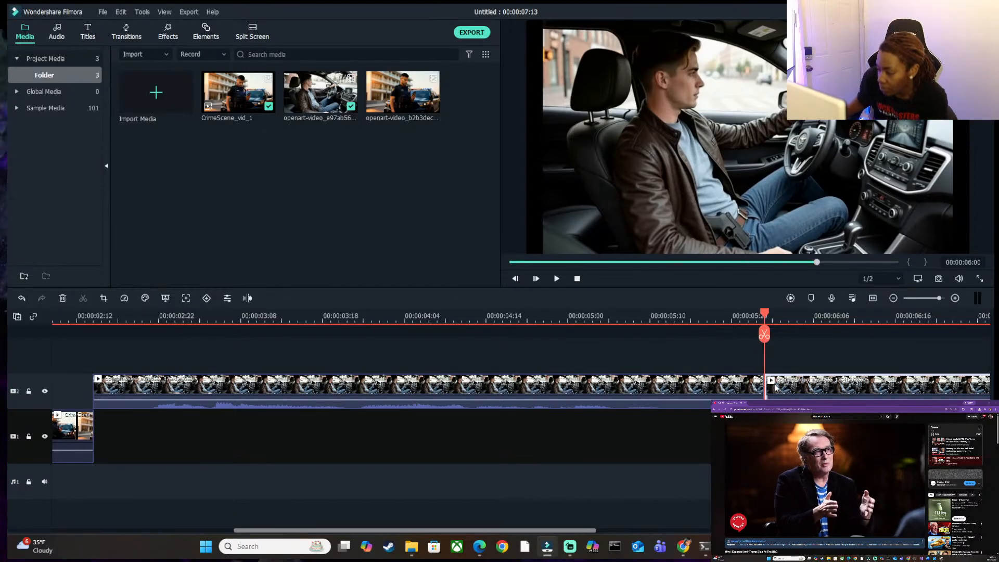
# Add two video tracks and move the driving clip's trailing segment onto track 4, starting at 00:00:06:00.
pyautogui.moveTo(776, 388); pyautogui.dragTo(854, 435)
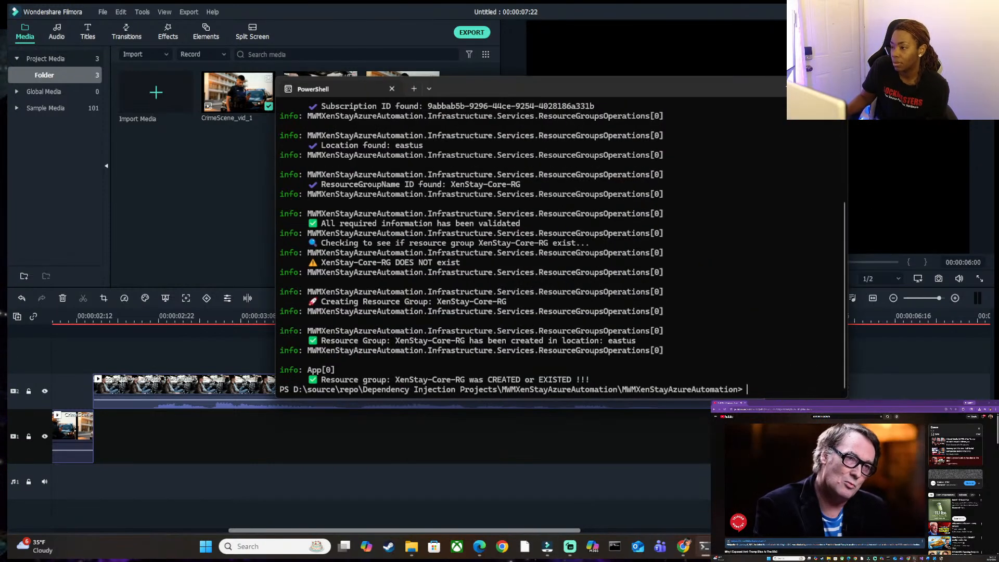
pyautogui.click(853, 435)
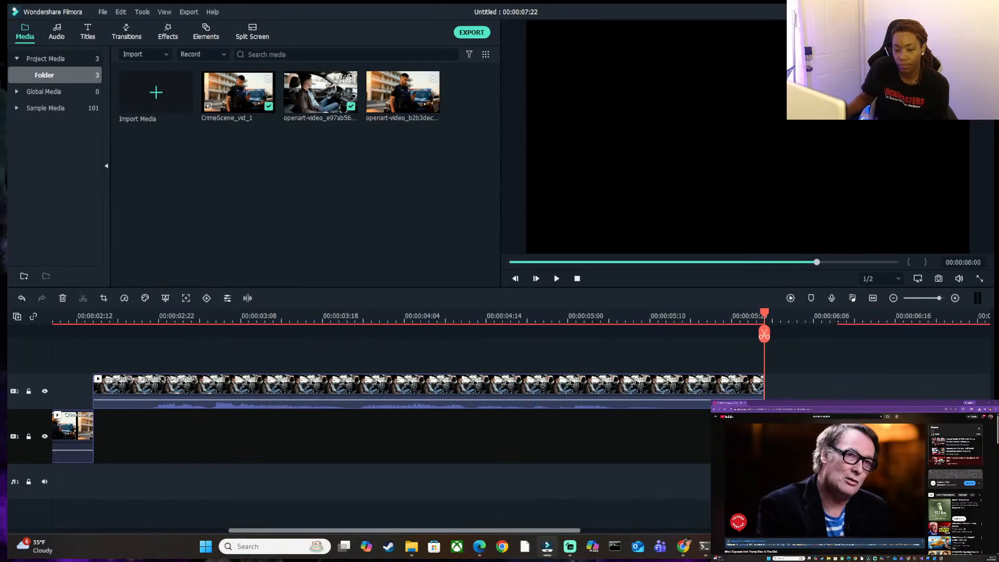
pyautogui.click(17, 317)
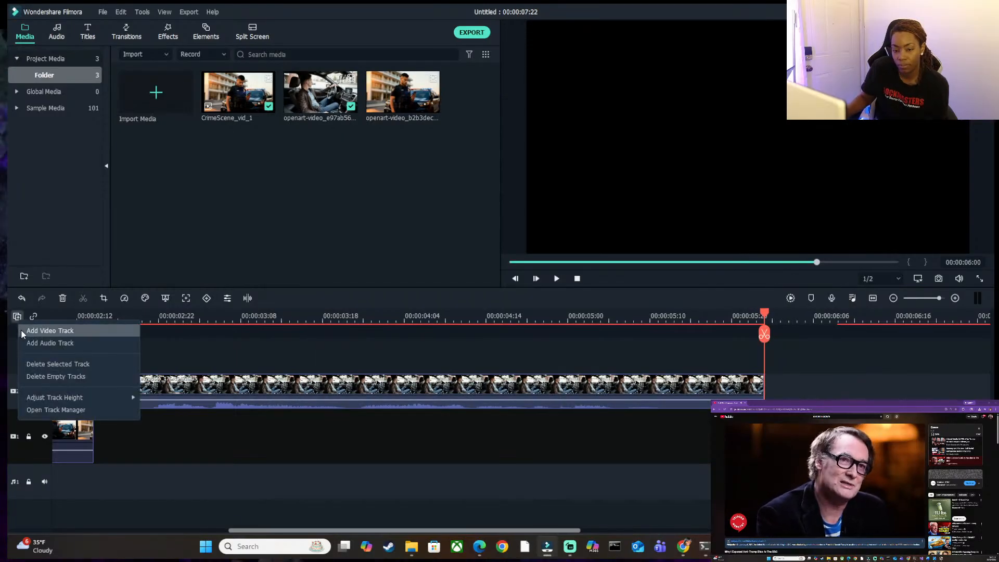
pyautogui.click(21, 330)
pyautogui.click(18, 316)
pyautogui.click(21, 326)
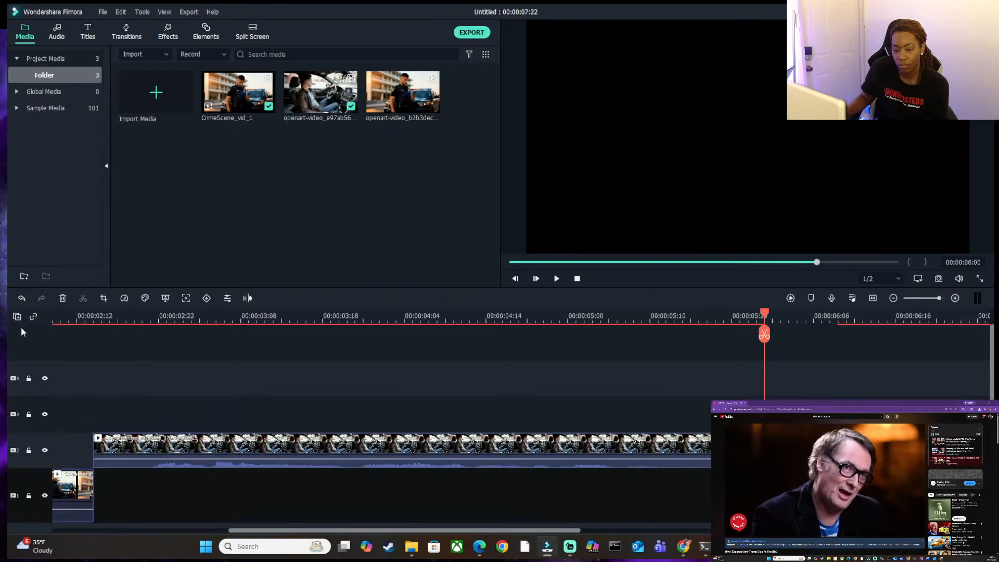
pyautogui.moveTo(820, 396); pyautogui.dragTo(805, 382)
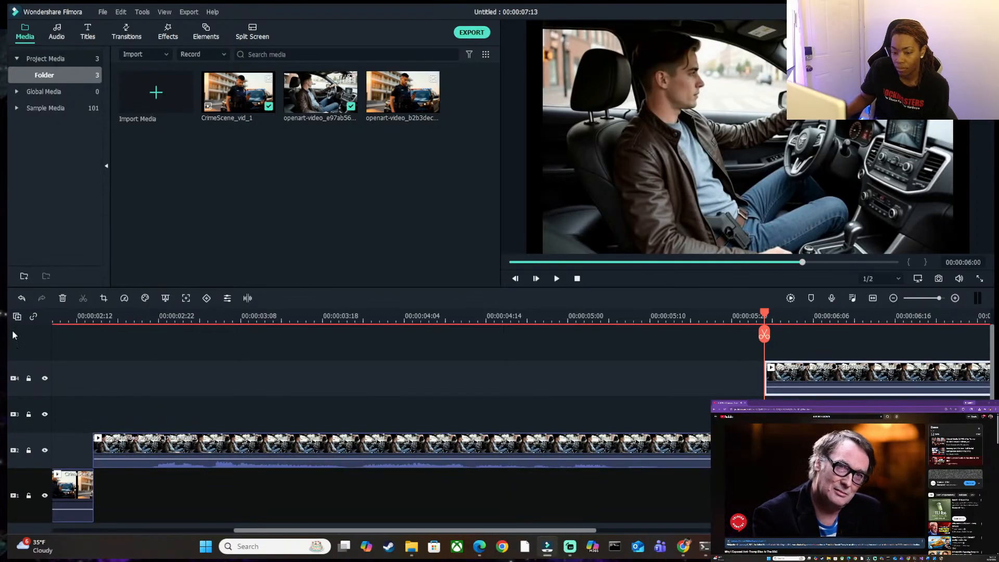
pyautogui.click(45, 378)
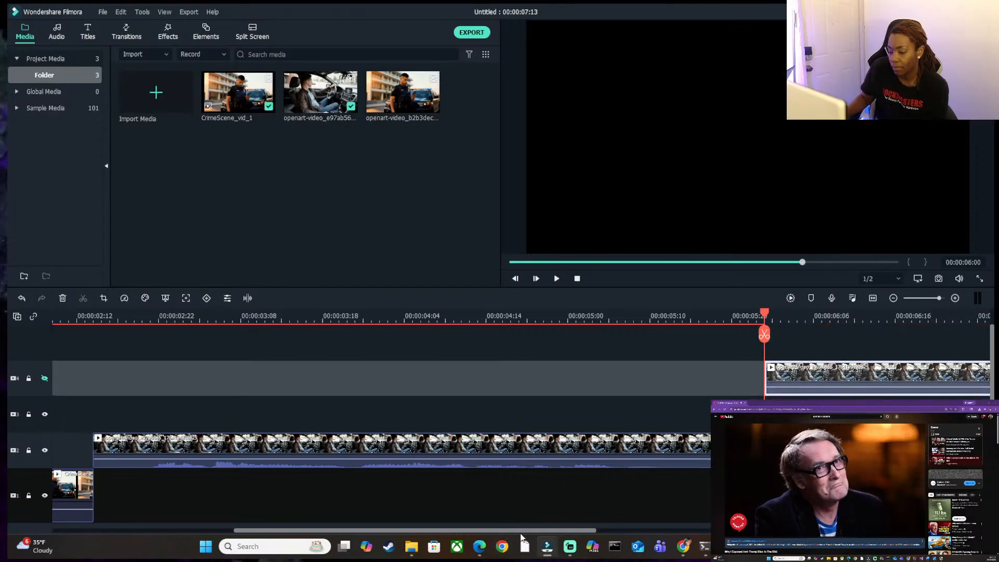
pyautogui.moveTo(537, 531); pyautogui.dragTo(670, 536)
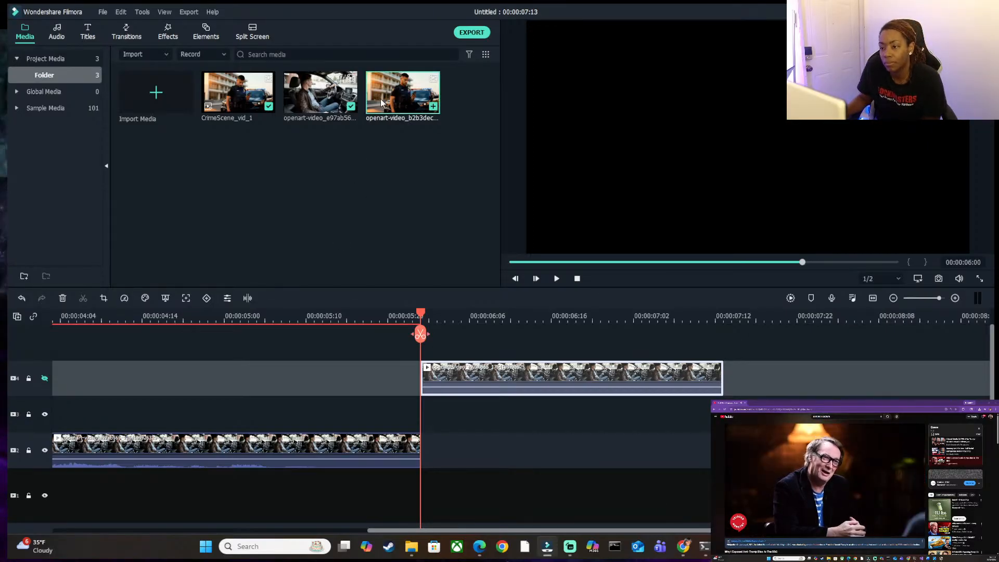
pyautogui.doubleClick(382, 101)
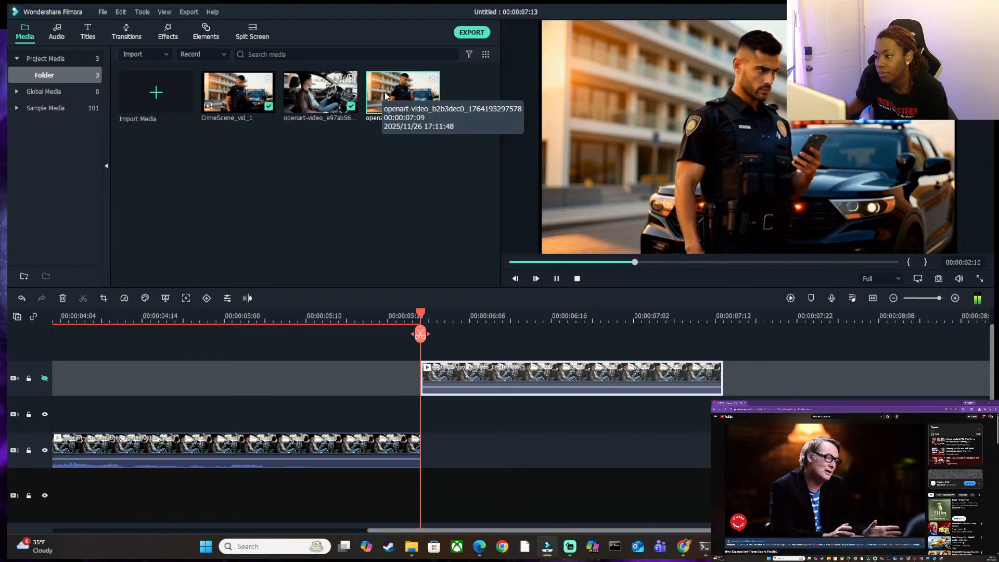
pyautogui.click(556, 280)
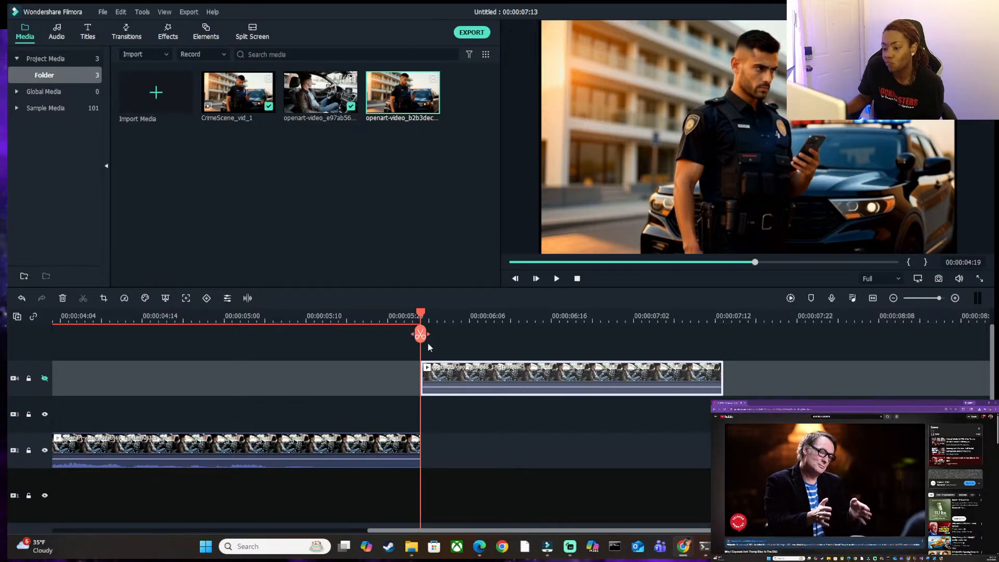
pyautogui.click(451, 373)
pyautogui.press('Delete')
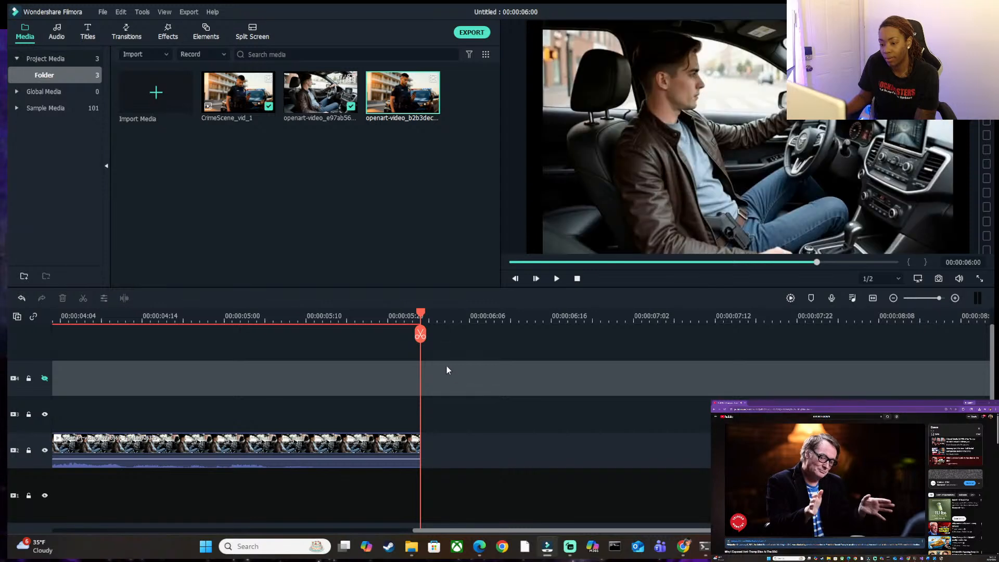
pyautogui.moveTo(403, 96); pyautogui.dragTo(412, 378)
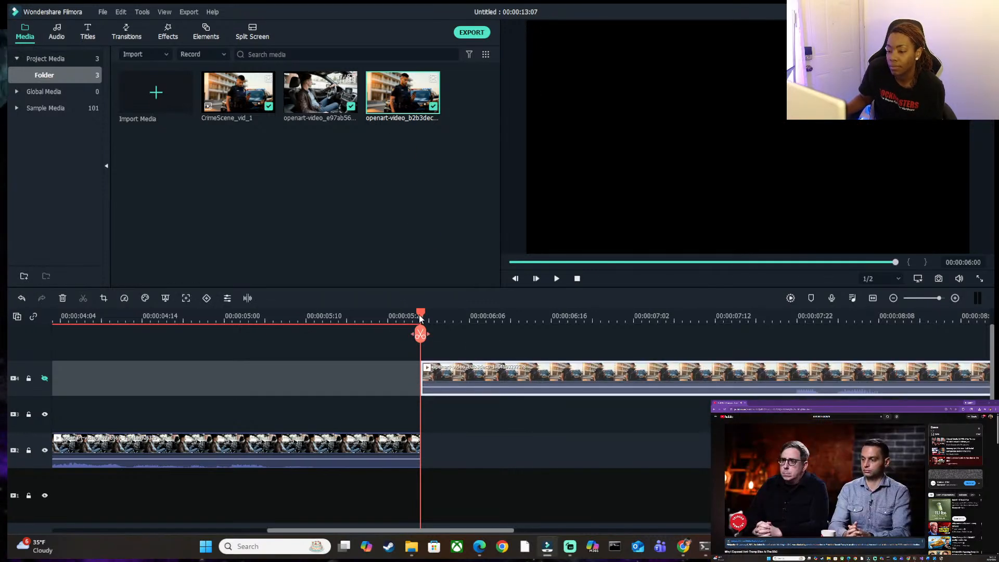
pyautogui.click(556, 279)
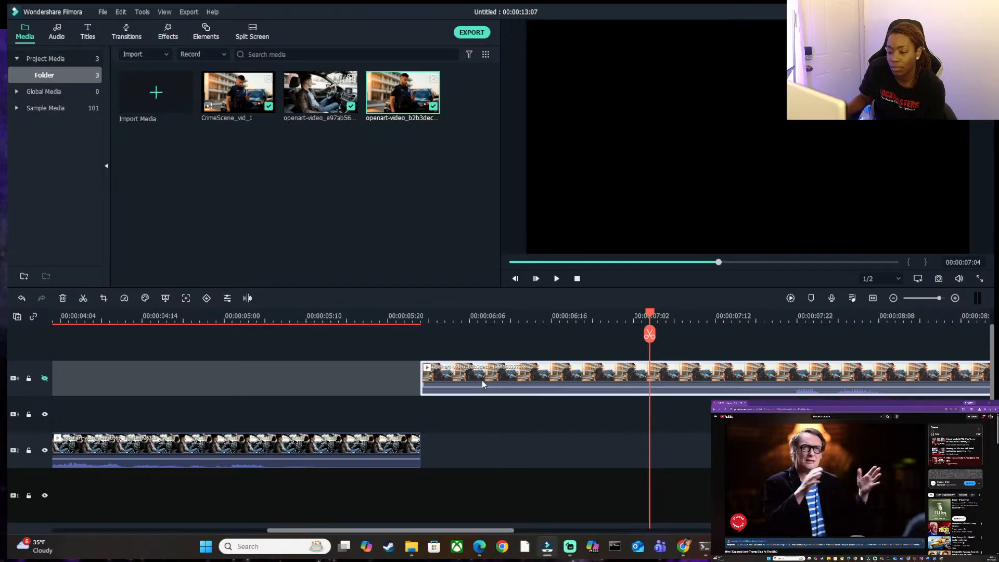
pyautogui.moveTo(483, 378); pyautogui.dragTo(481, 411)
# Play the second police officer clip, split it at 00:00:07:17 and ripple-delete the part before the cut.
pyautogui.moveTo(655, 319); pyautogui.dragTo(421, 315)
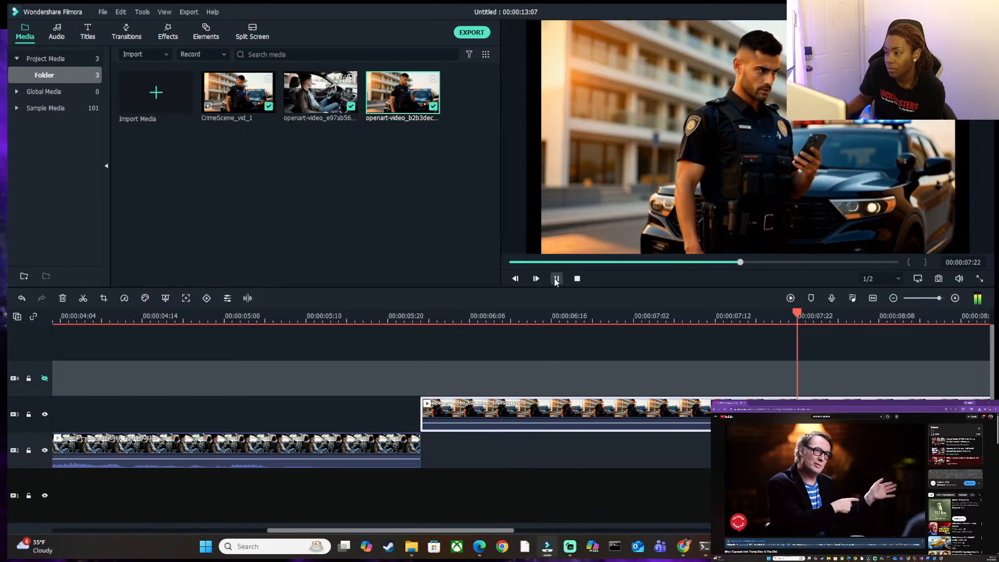
pyautogui.click(555, 279)
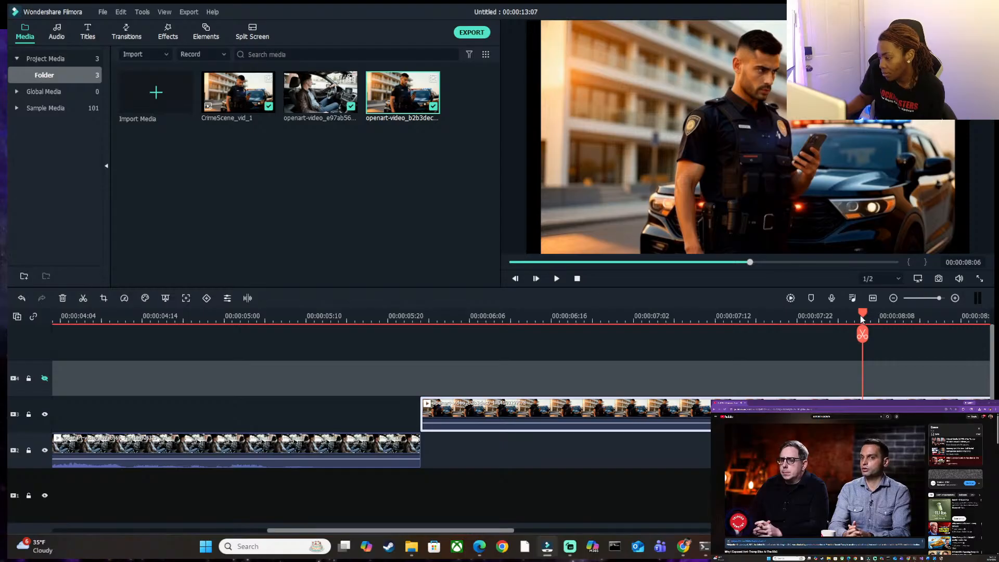
pyautogui.moveTo(861, 316); pyautogui.dragTo(766, 317)
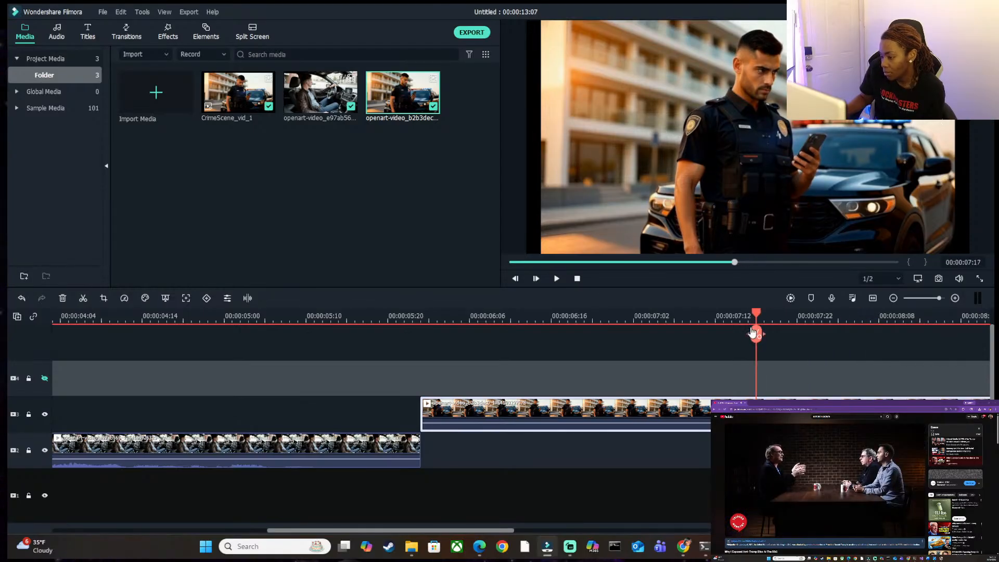
pyautogui.click(755, 334)
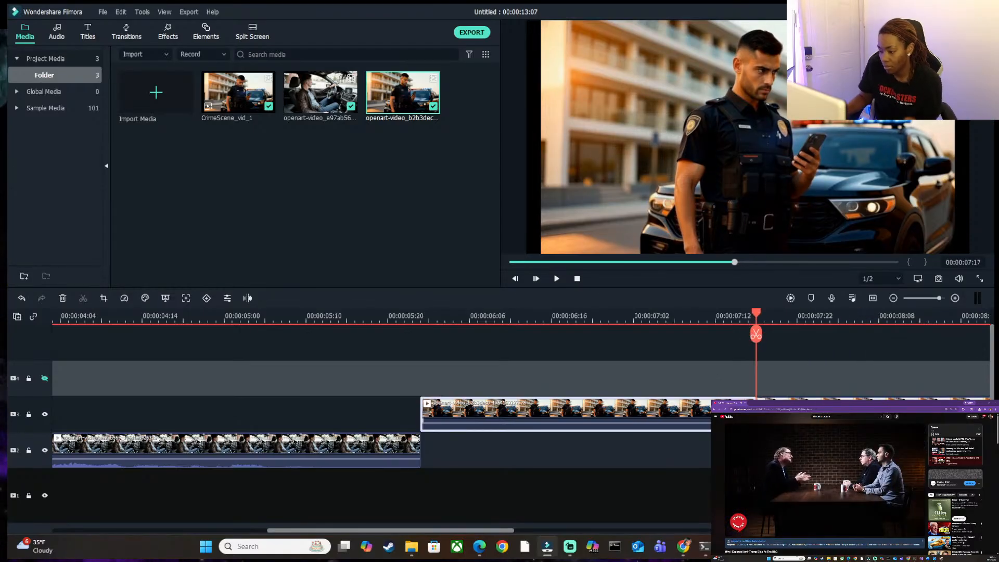
pyautogui.press('Delete')
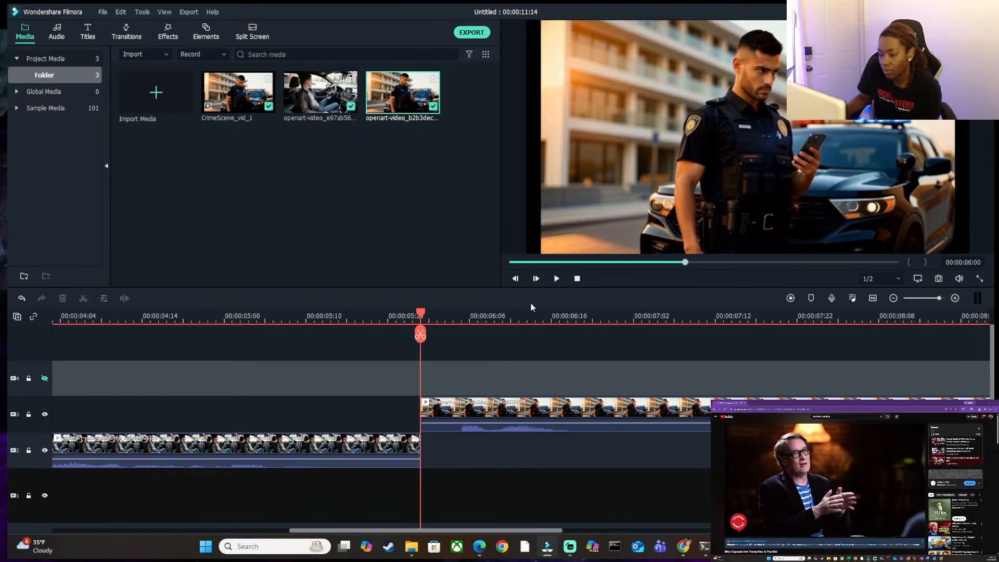
# Split the second police officer clip at 00:00:07:00 and delete the part after the cut.
pyautogui.moveTo(423, 311); pyautogui.dragTo(623, 337)
pyautogui.click(615, 337)
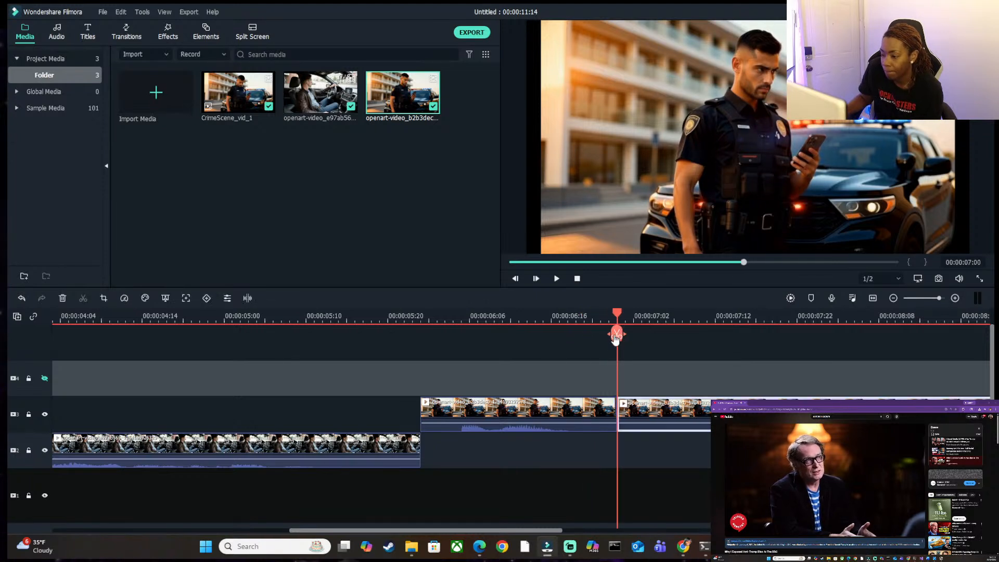
pyautogui.press('Delete')
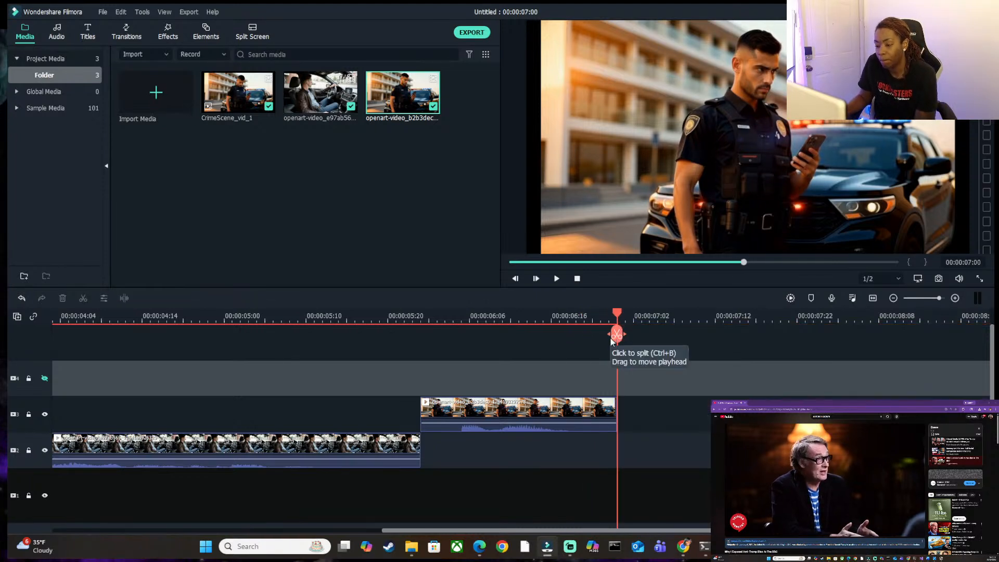
# Play the assembled sequence from the beginning of the timeline to review the cuts between the three clips.
pyautogui.click(585, 313)
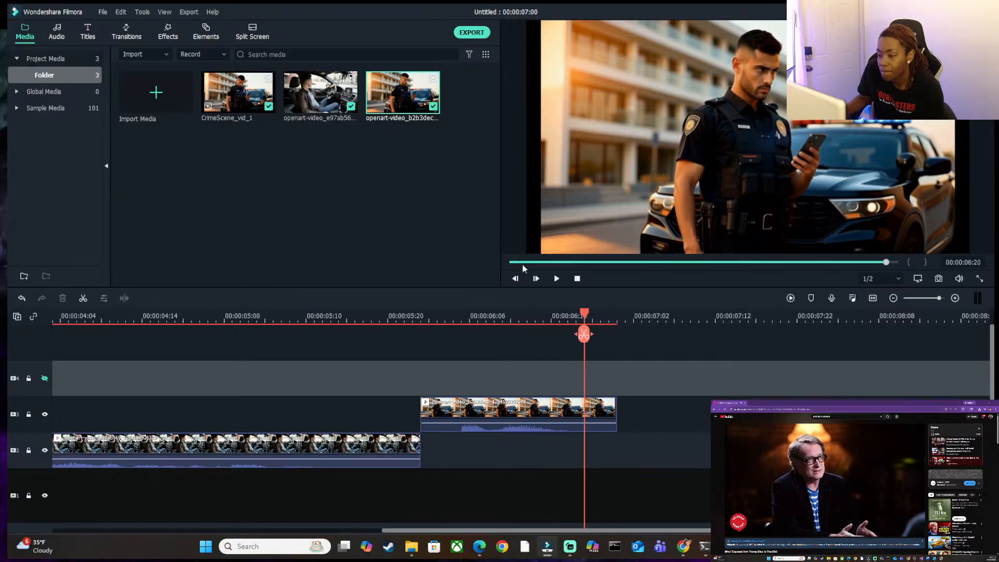
pyautogui.moveTo(522, 265); pyautogui.dragTo(499, 265)
pyautogui.click(558, 278)
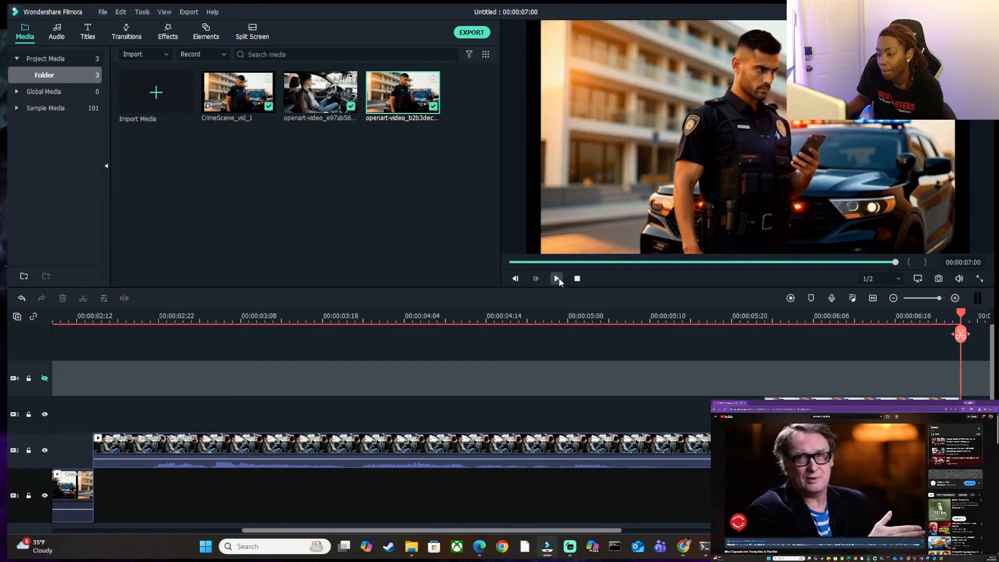
pyautogui.click(557, 279)
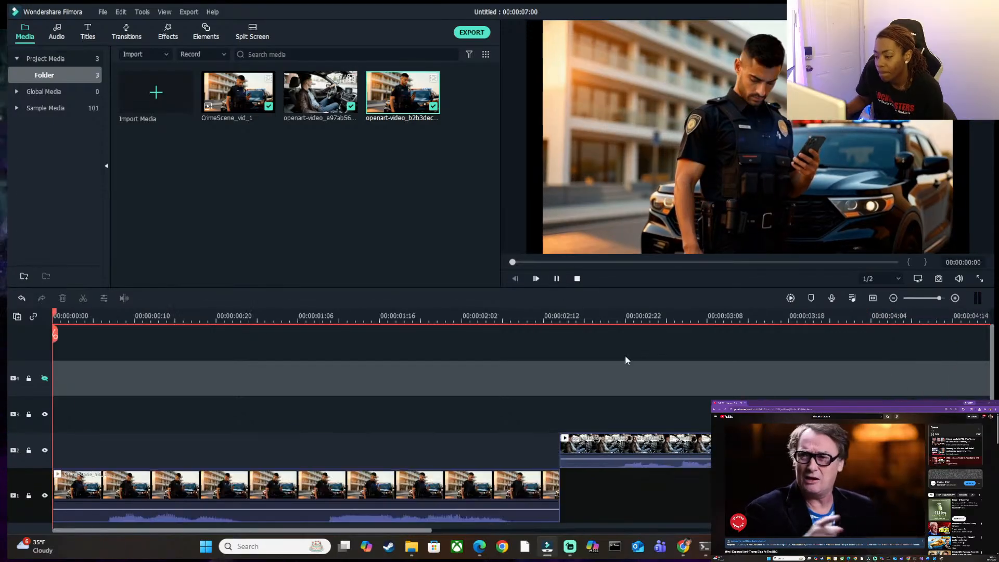
# Pause playback and look over the three clips along the timeline to check how they are arranged.
pyautogui.click(559, 282)
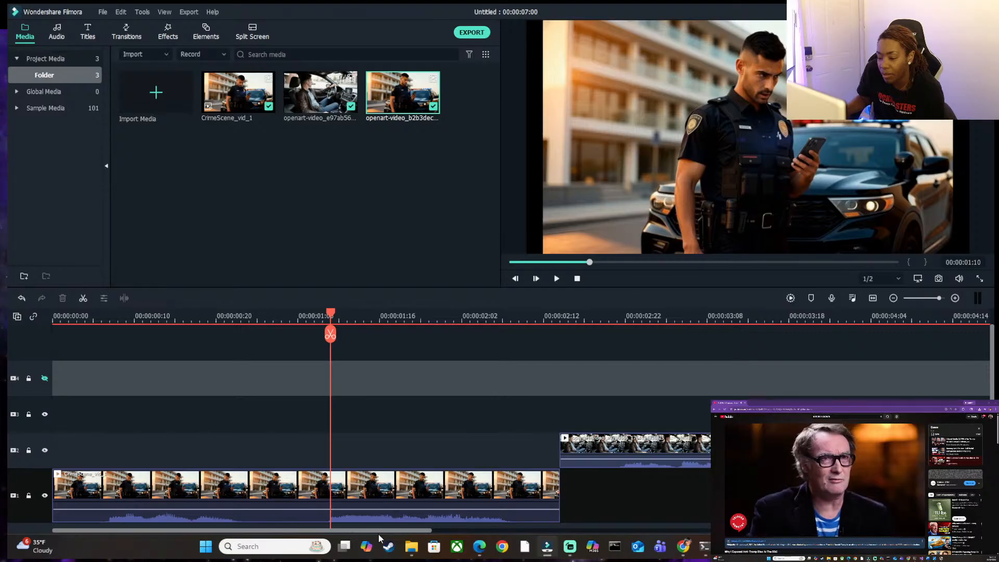
pyautogui.moveTo(416, 538)
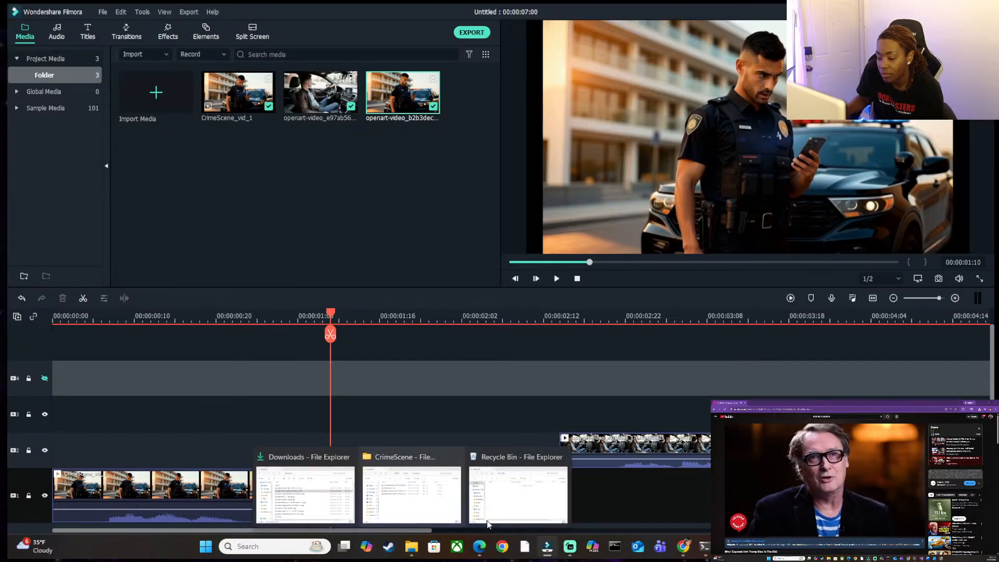
pyautogui.scroll(-1, 626, 521)
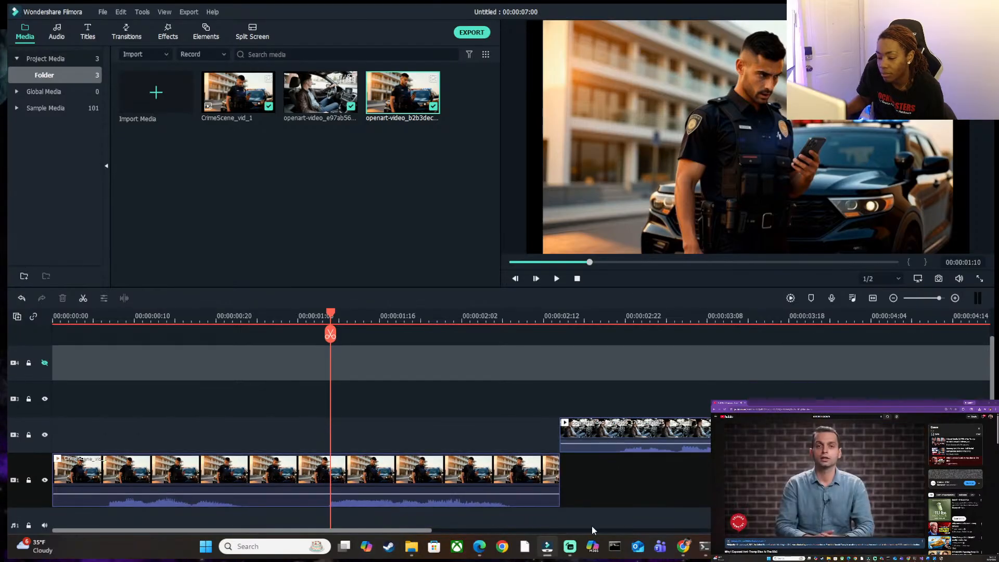
pyautogui.moveTo(398, 532); pyautogui.dragTo(666, 549)
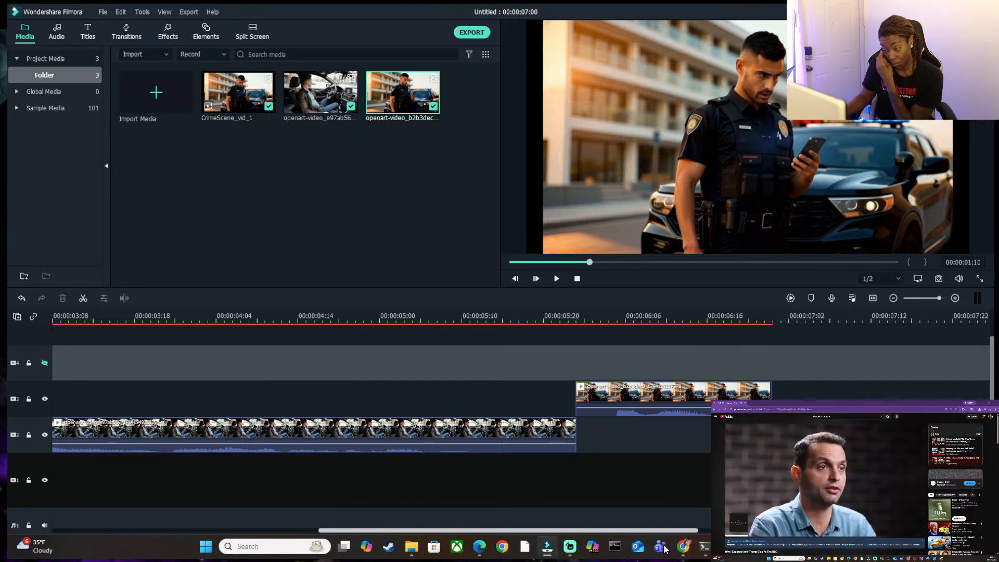
pyautogui.moveTo(665, 546); pyautogui.dragTo(449, 545)
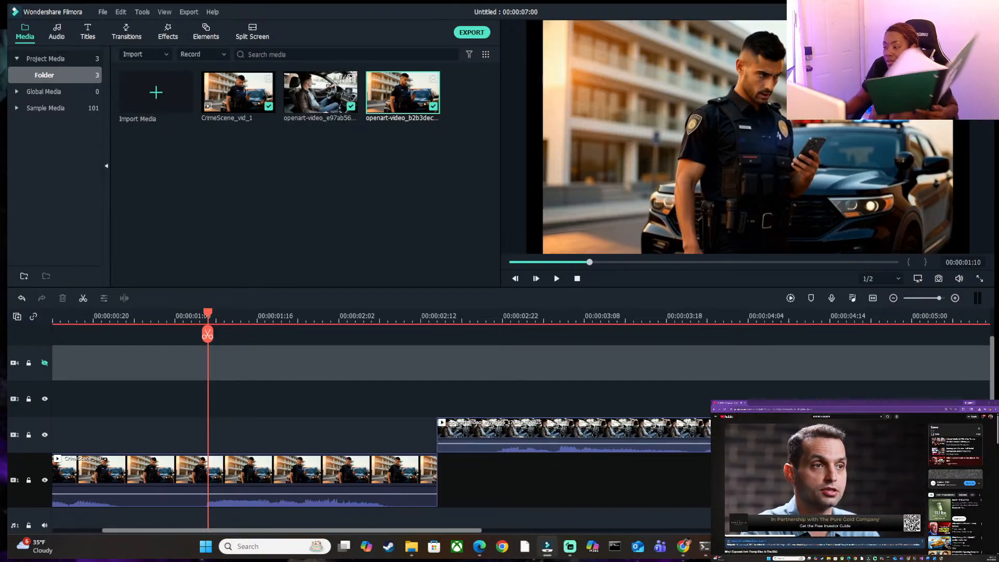
# Switch to File Explorer and copy openart-video_b2b3dec0_1764193297578.mp4 and openart-video_e97ab565_1764194926325.mp4 from Downloads into the CrimeScene folder.
pyautogui.click(936, 12)
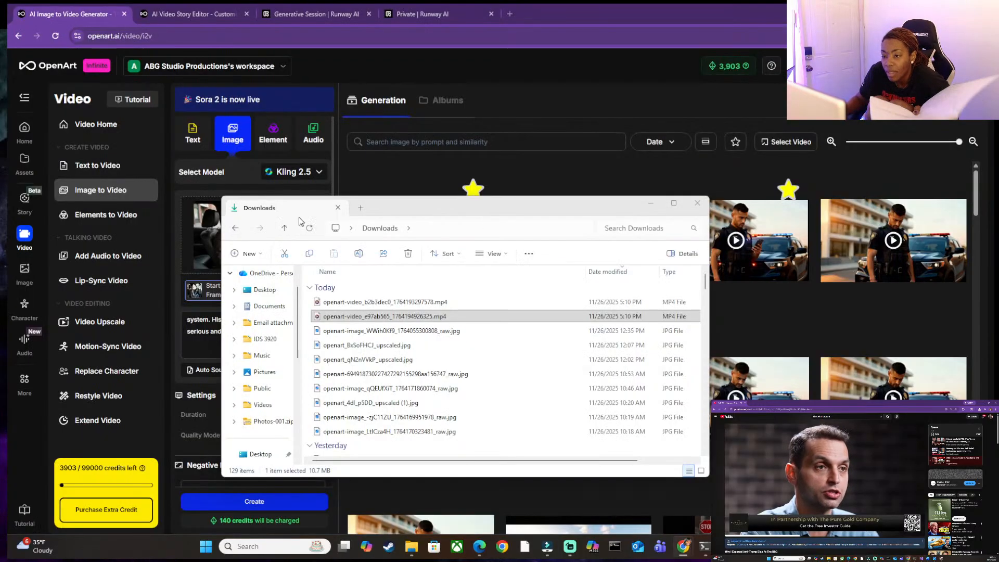
pyautogui.click(420, 316)
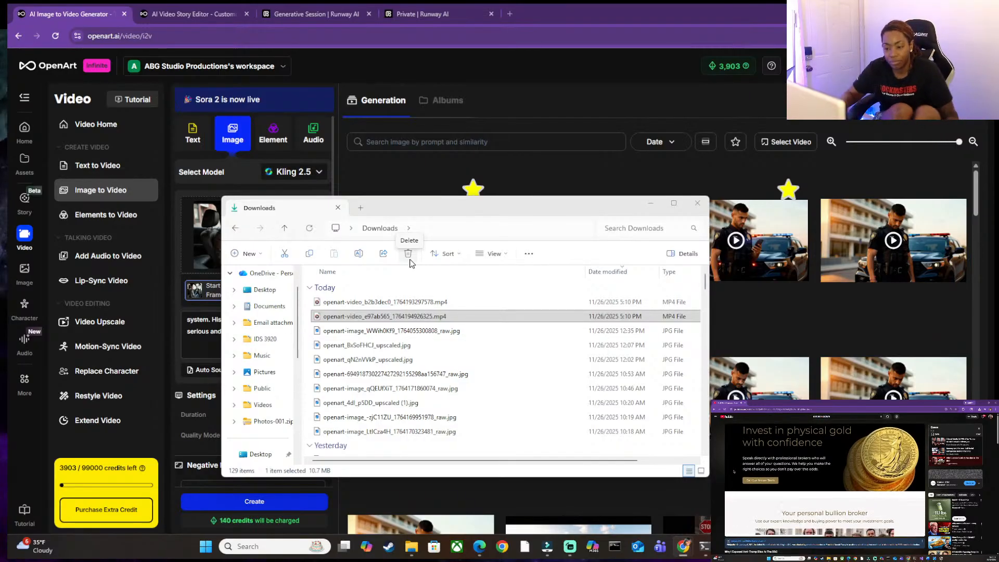
pyautogui.click(350, 303)
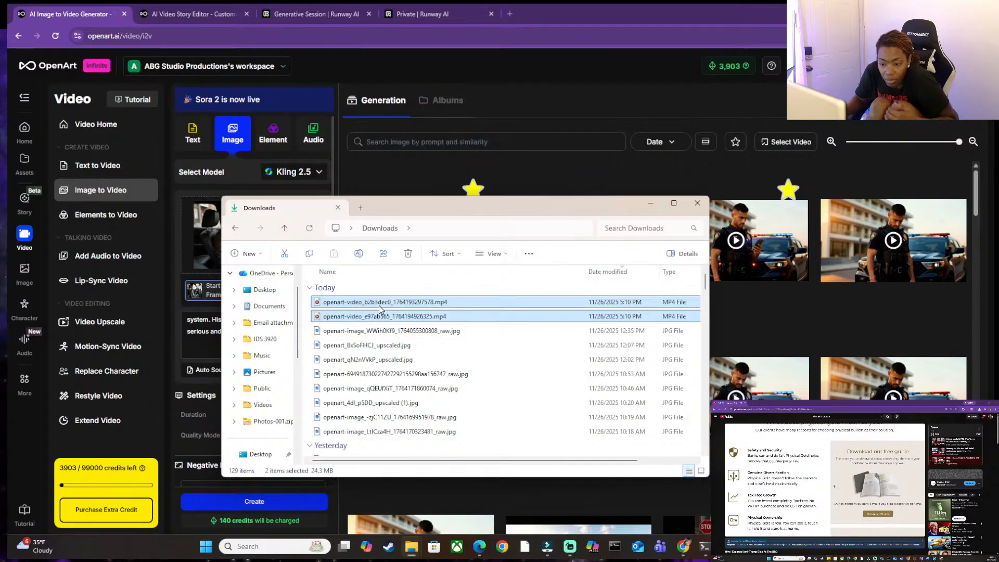
pyautogui.scroll(-2, 373, 315)
pyautogui.scroll(2, 373, 316)
pyautogui.scroll(1, 268, 331)
pyautogui.scroll(-3, 269, 331)
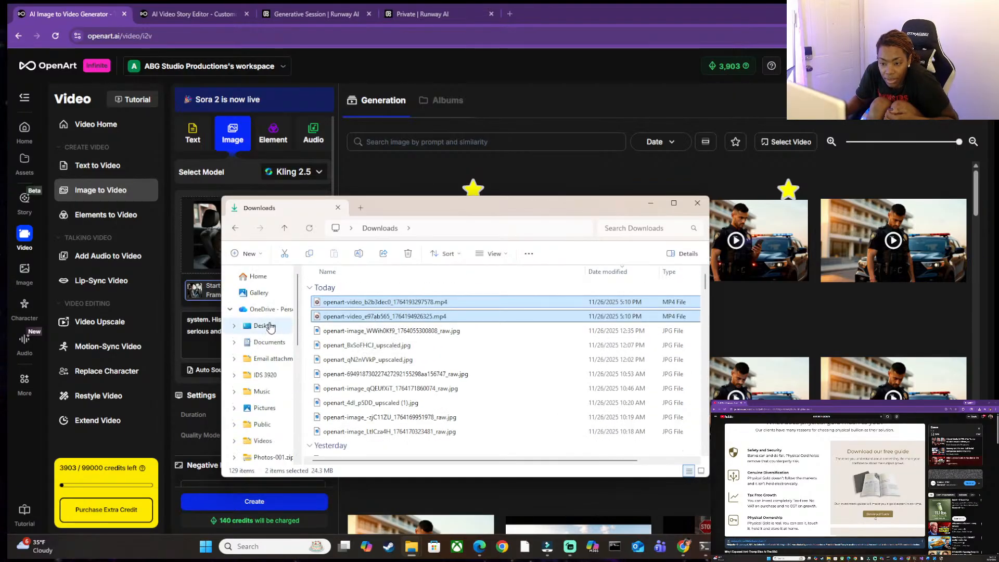
pyautogui.moveTo(405, 310); pyautogui.dragTo(304, 308)
pyautogui.click(358, 318)
pyautogui.keyDown('ctrl'); pyautogui.click(368, 305); pyautogui.keyUp('ctrl')
pyautogui.click(344, 319)
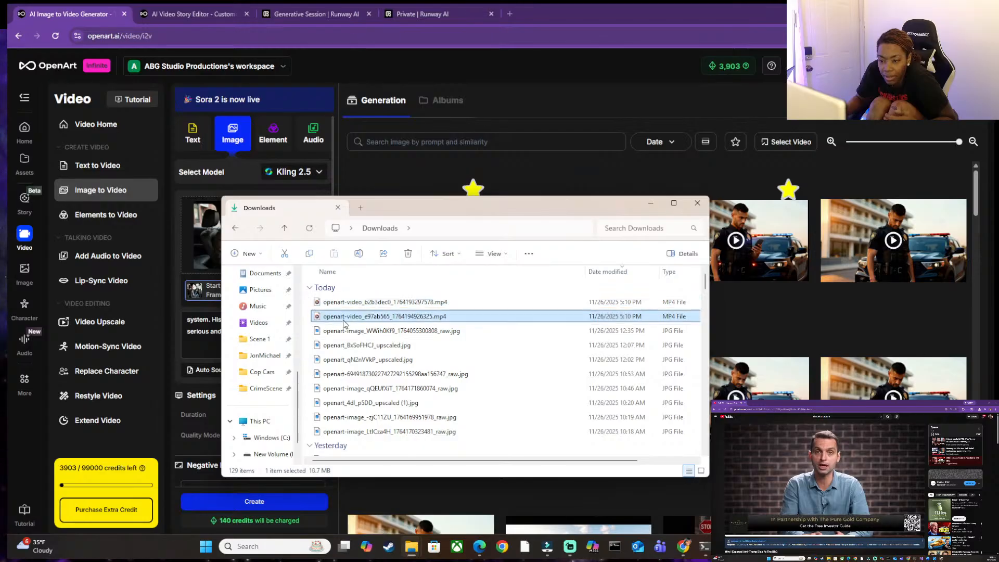
pyautogui.keyDown('ctrl'); pyautogui.click(355, 306); pyautogui.keyUp('ctrl')
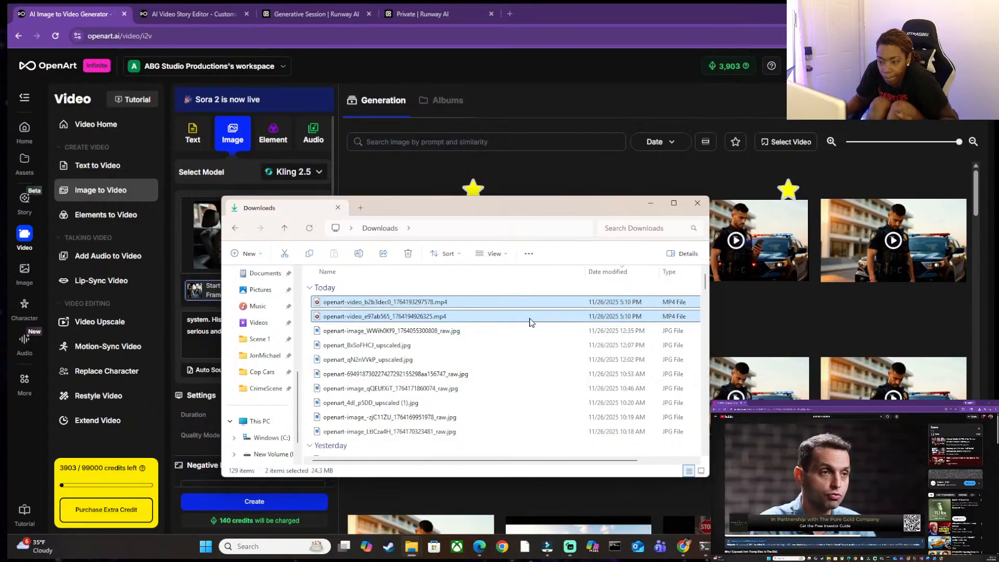
pyautogui.moveTo(533, 319); pyautogui.dragTo(273, 391)
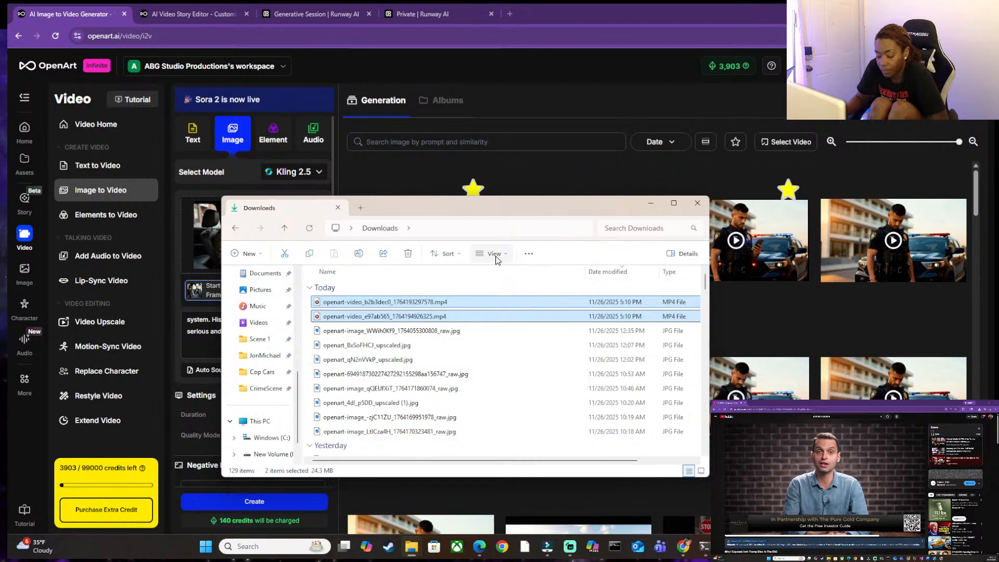
# Delete the two openart-video originals from Downloads and check the contents of the CrimeScene folder.
pyautogui.press('Delete')
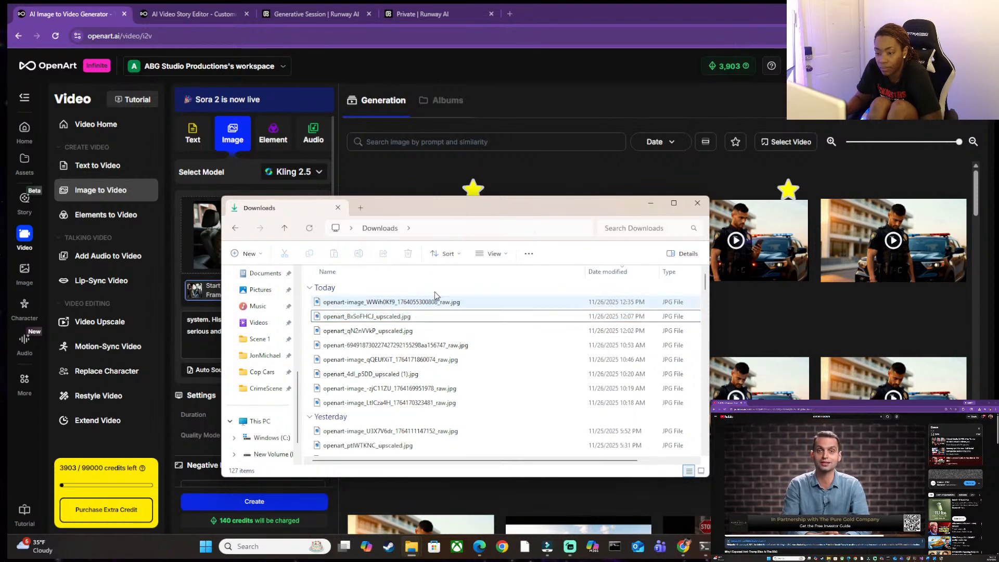
pyautogui.click(263, 389)
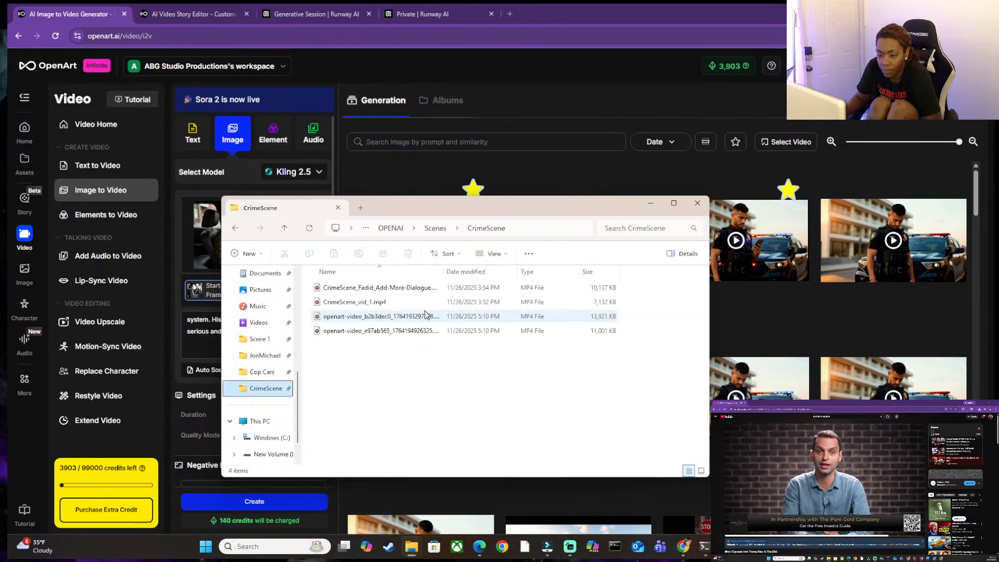
pyautogui.click(645, 203)
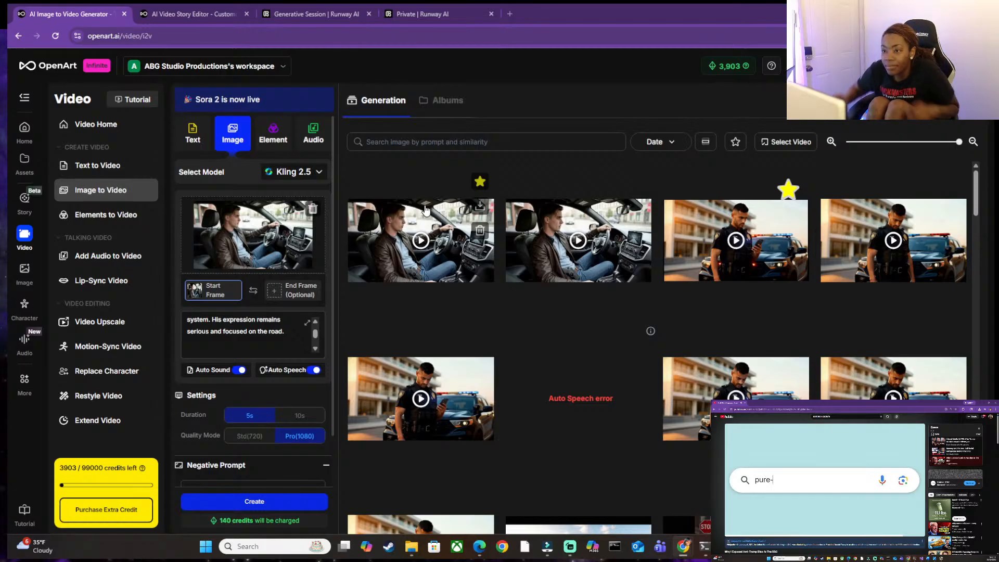
# In the OpenArt story editor, add a blank shot at the storyboard's end and upload openart-video_e97ab565_1764194926325.mp4 from the CrimeScene folder as its video.
pyautogui.click(343, 16)
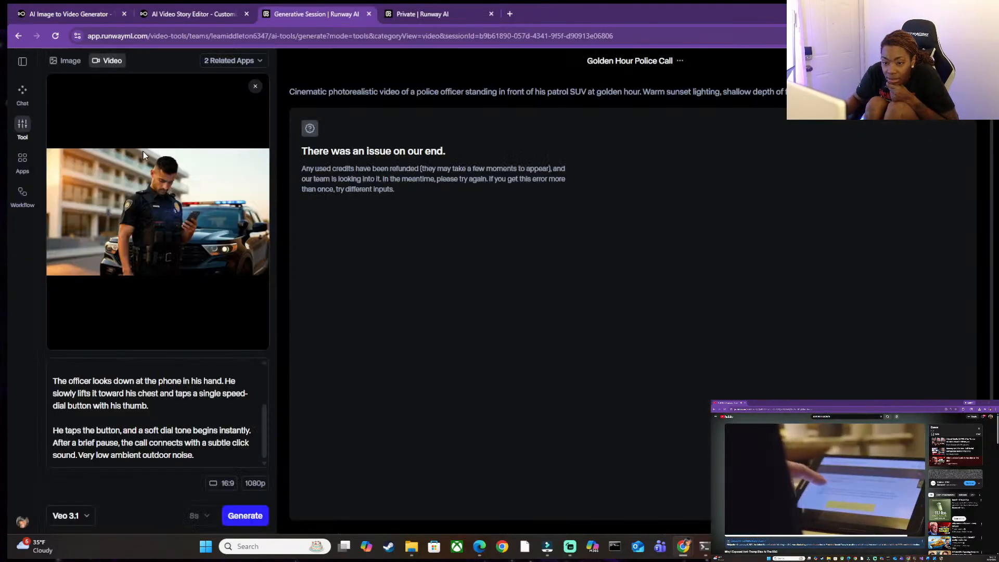
pyautogui.click(416, 14)
pyautogui.click(203, 12)
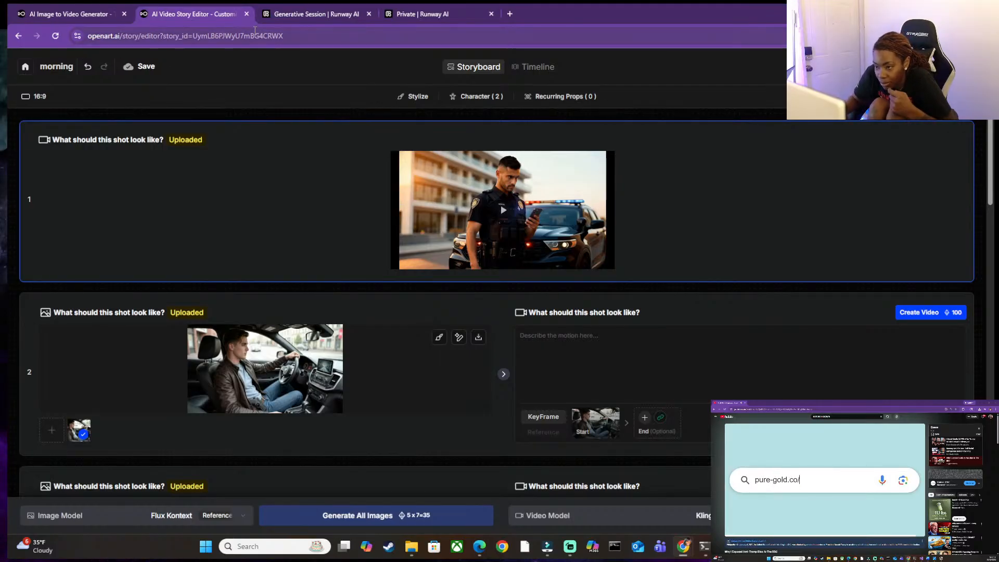
pyautogui.moveTo(539, 157)
pyautogui.scroll(-4, 463, 218)
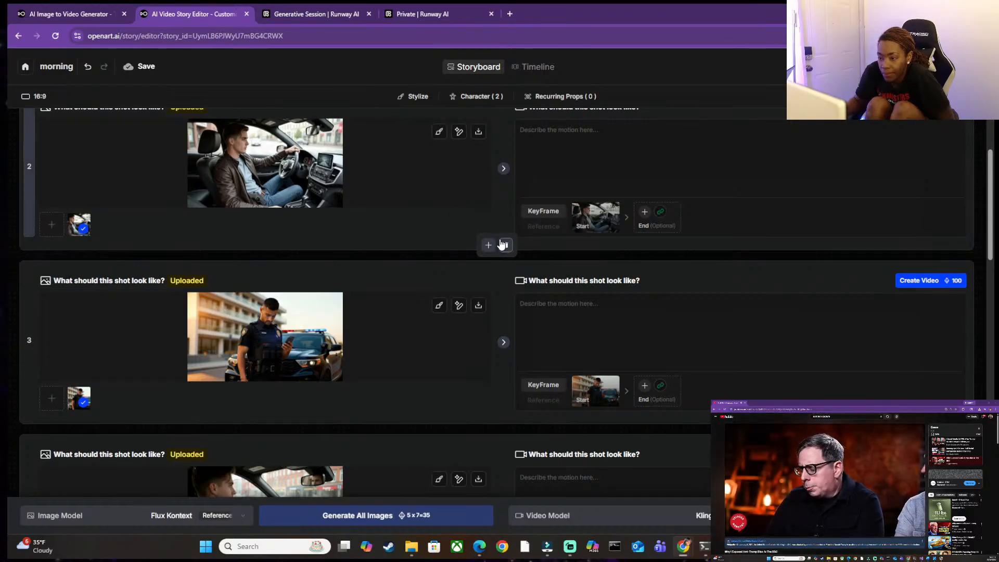
pyautogui.scroll(2, 384, 190)
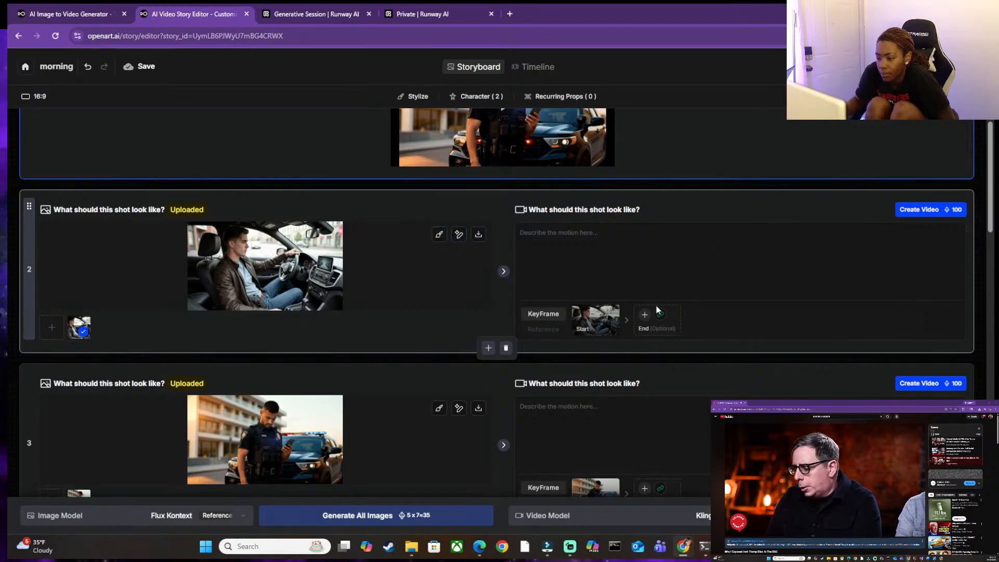
pyautogui.scroll(-8, 509, 360)
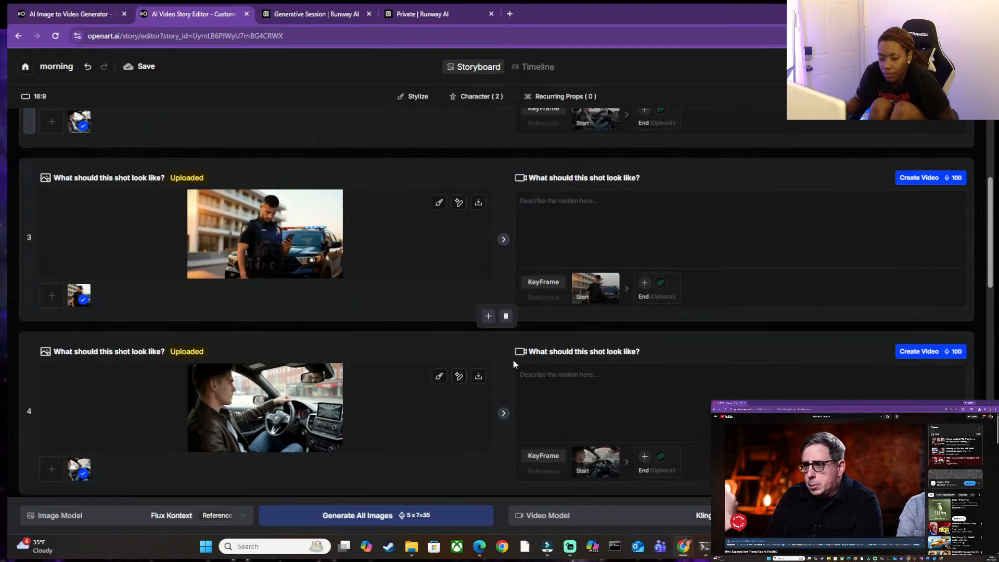
pyautogui.scroll(-9, 539, 389)
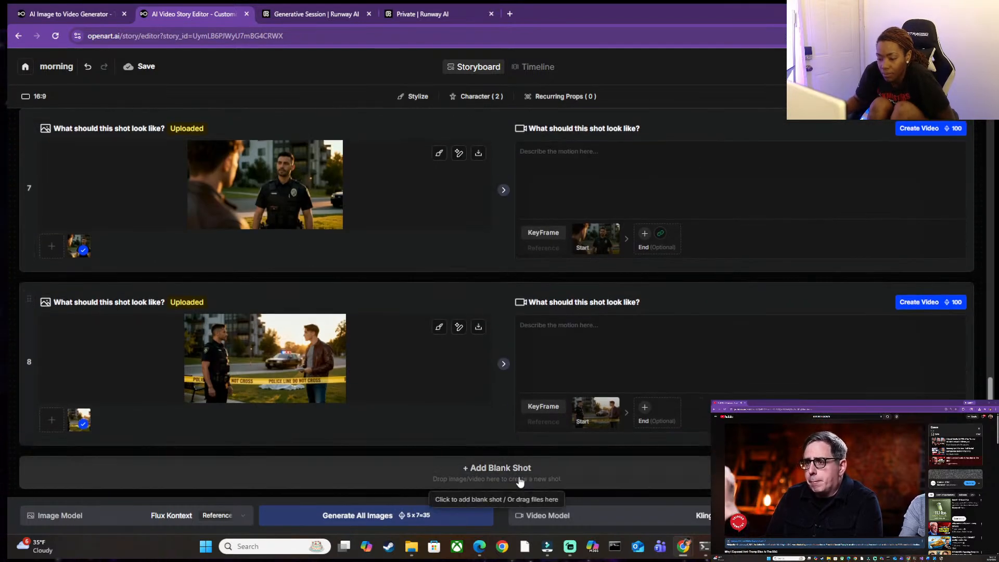
pyautogui.click(504, 471)
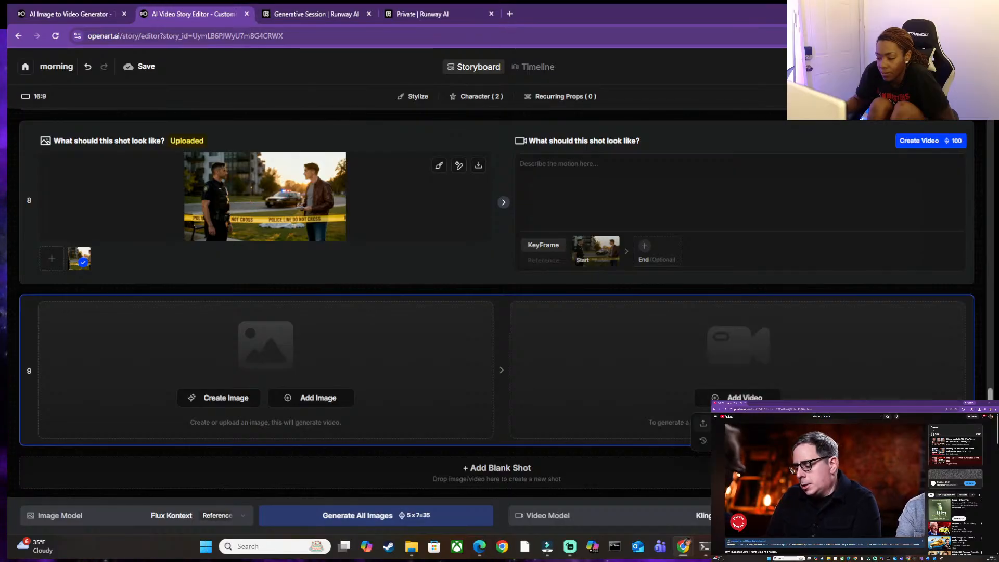
pyautogui.click(731, 423)
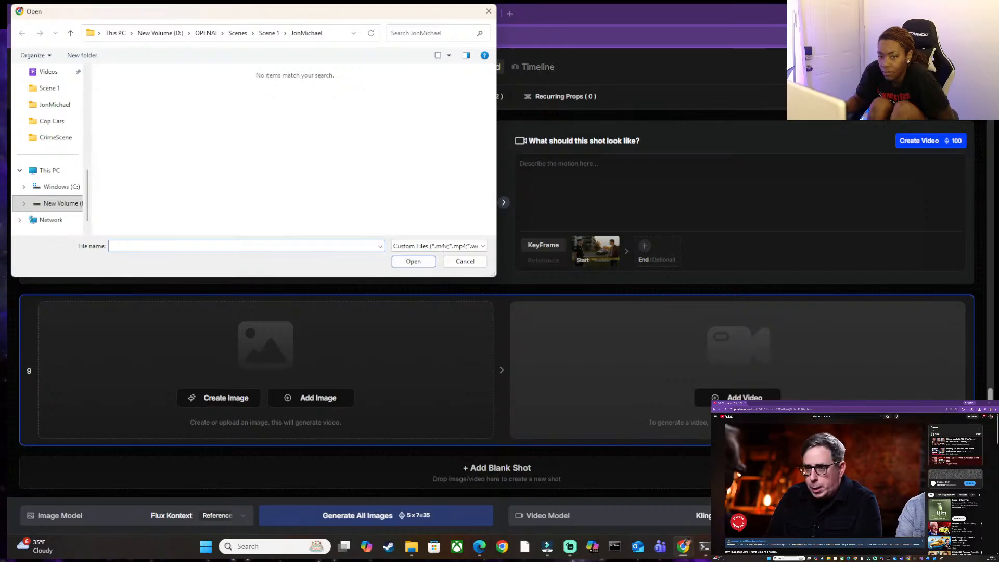
pyautogui.click(46, 139)
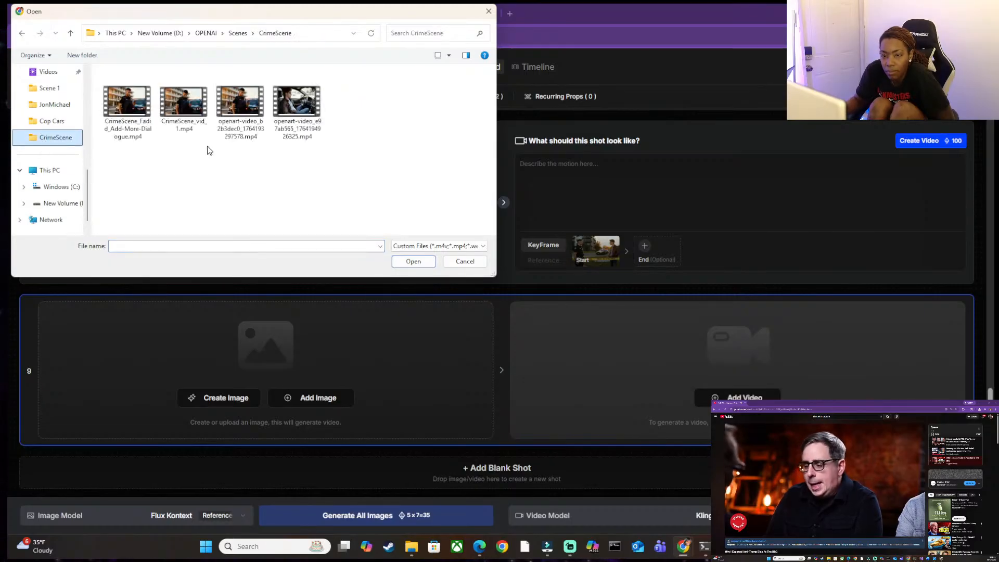
pyautogui.doubleClick(294, 107)
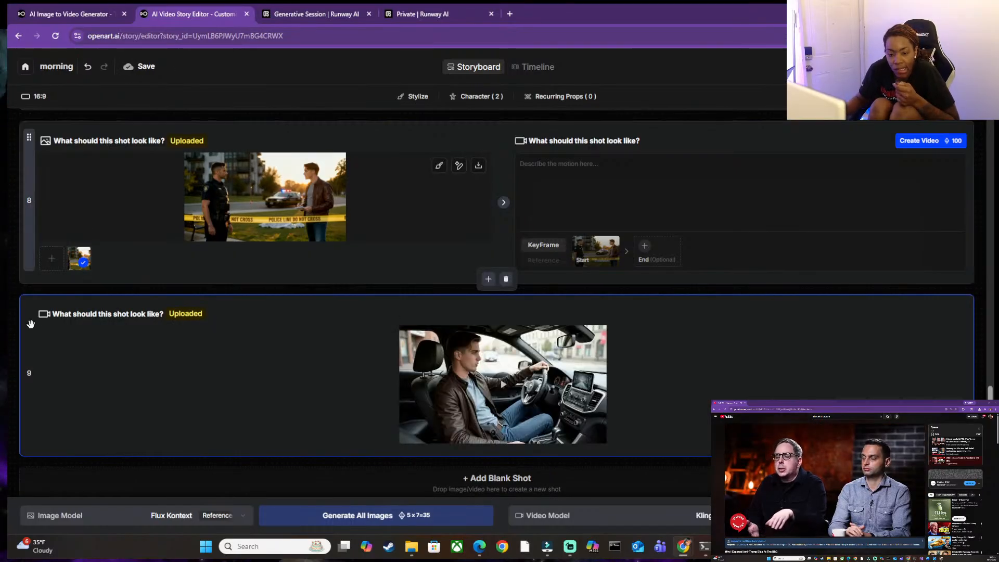
# Move the uploaded driving video to shot 2 and delete the still driving image shot that follows it.
pyautogui.moveTo(29, 314); pyautogui.dragTo(110, 313)
pyautogui.scroll(-3, 114, 299)
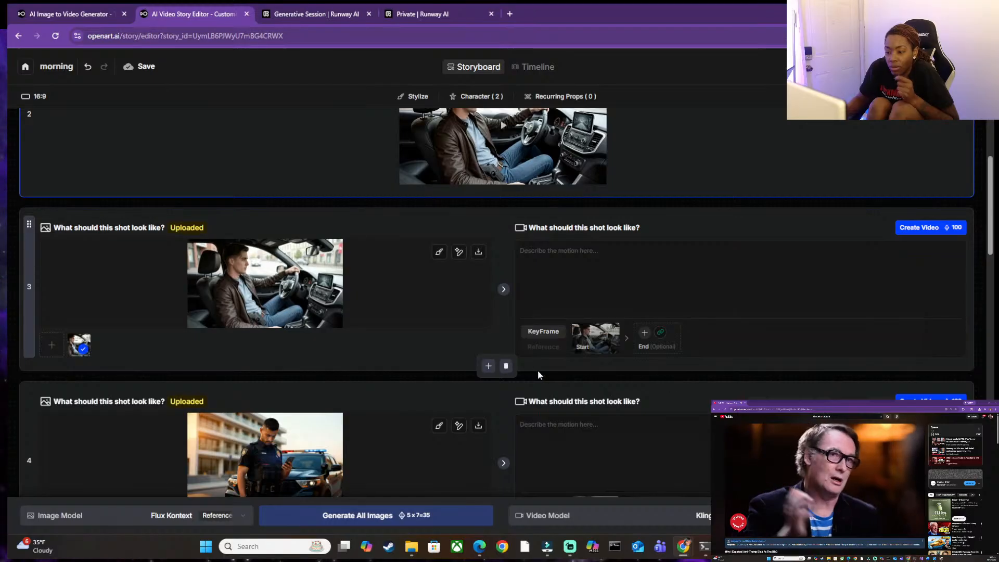
pyautogui.click(504, 369)
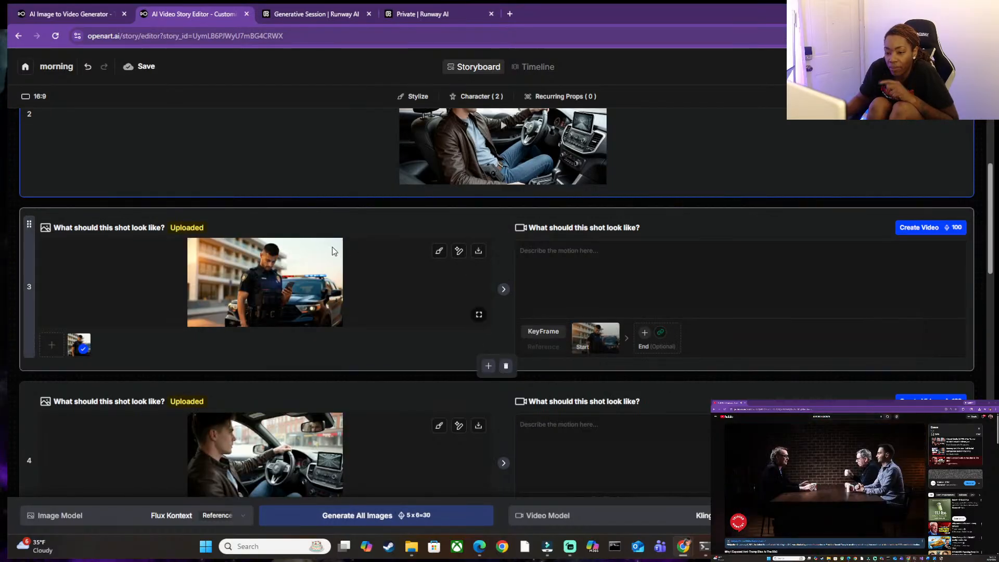
# Add another blank shot after shot 8 and upload openart-video_b2b3dec0_1764193297578.mp4 as its video.
pyautogui.scroll(-15, 338, 252)
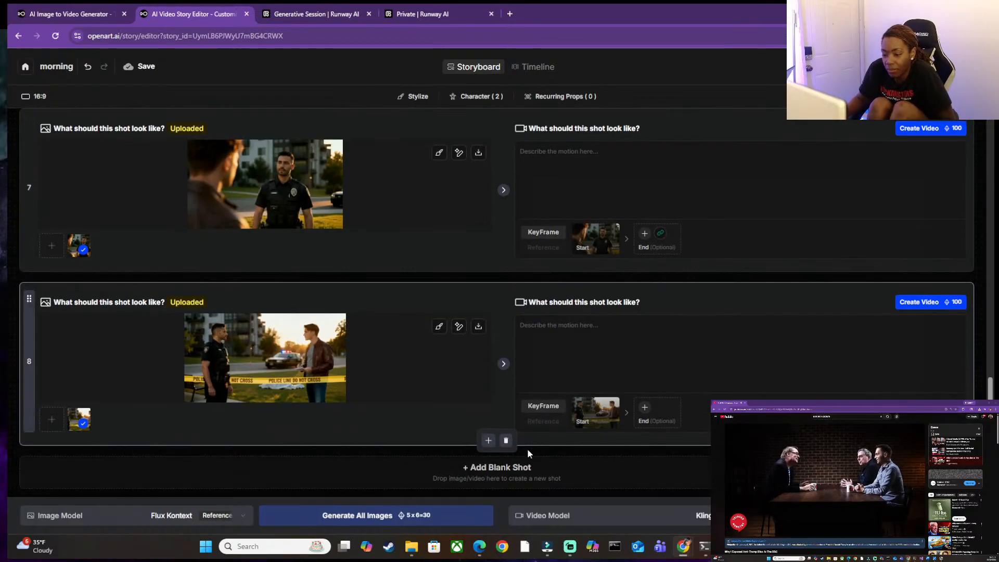
pyautogui.click(500, 471)
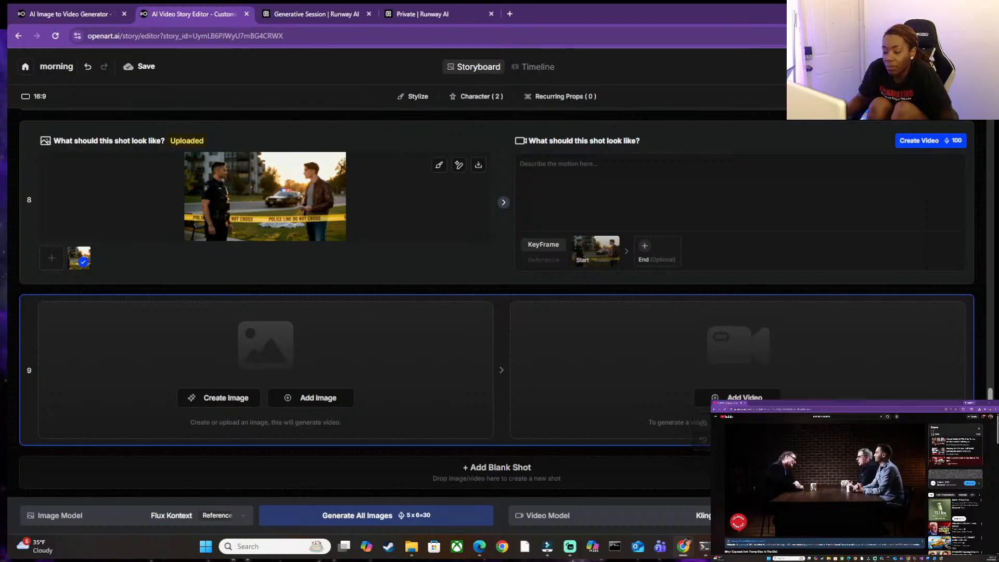
pyautogui.click(737, 397)
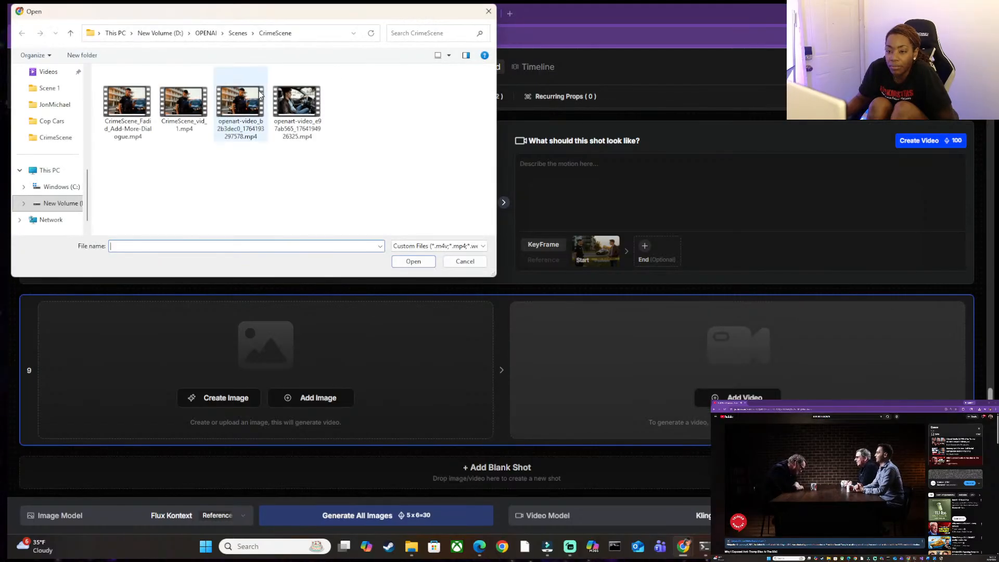
pyautogui.click(260, 95)
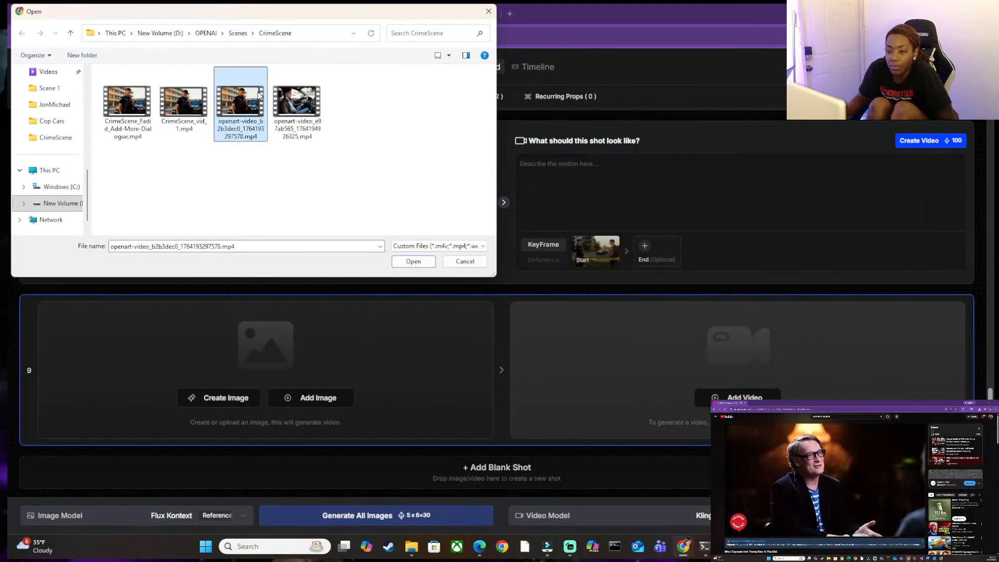
pyautogui.doubleClick(260, 94)
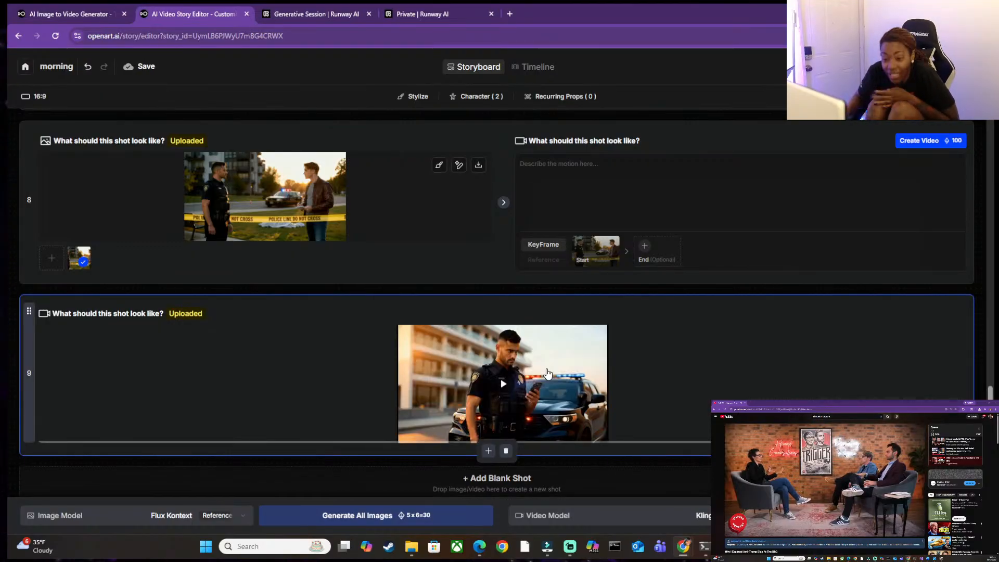
# Move the uploaded officer video from shot 9 to shot 3 and delete the still officer image shot that follows it.
pyautogui.scroll(2, 264, 236)
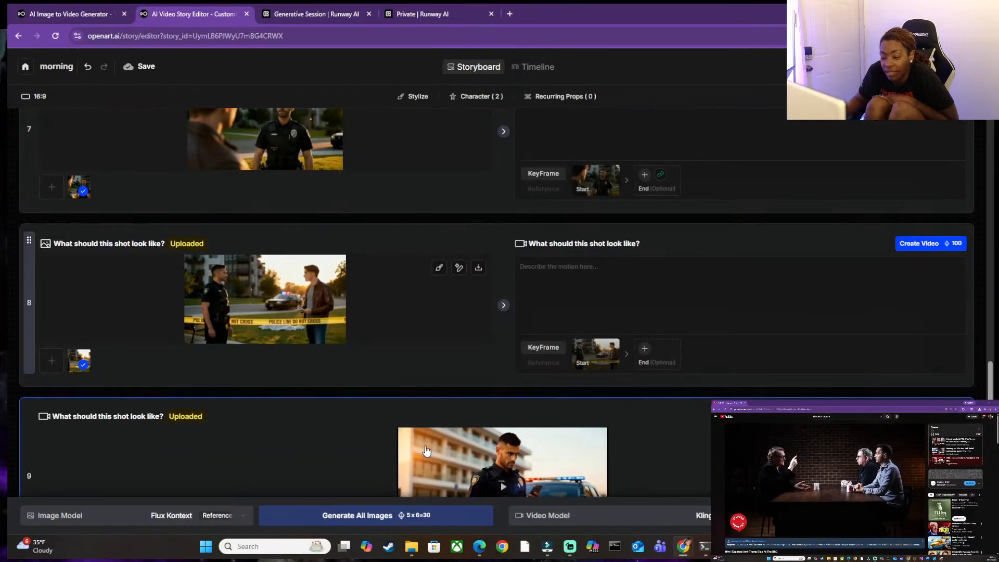
pyautogui.moveTo(429, 417); pyautogui.dragTo(440, 269)
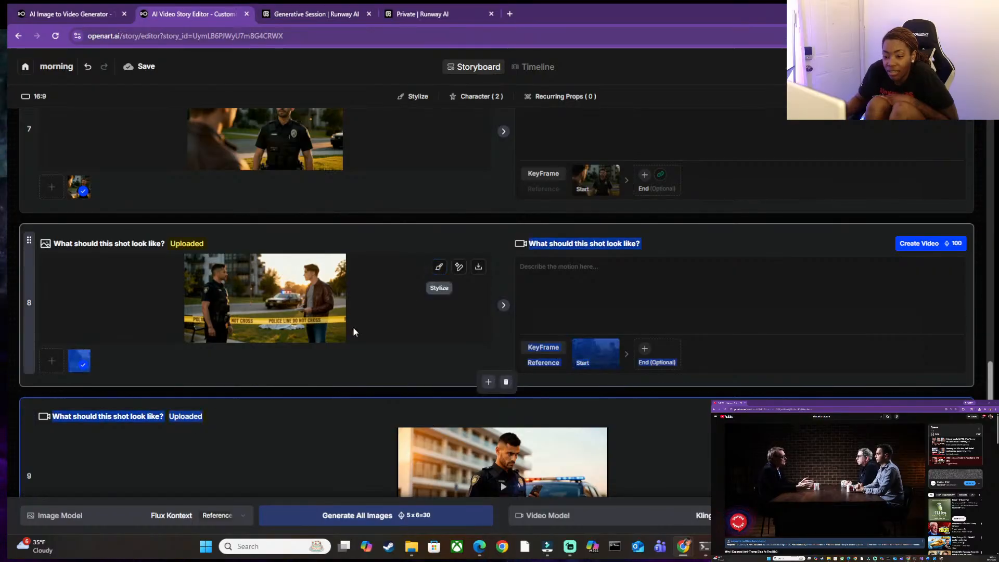
pyautogui.scroll(-2, 323, 453)
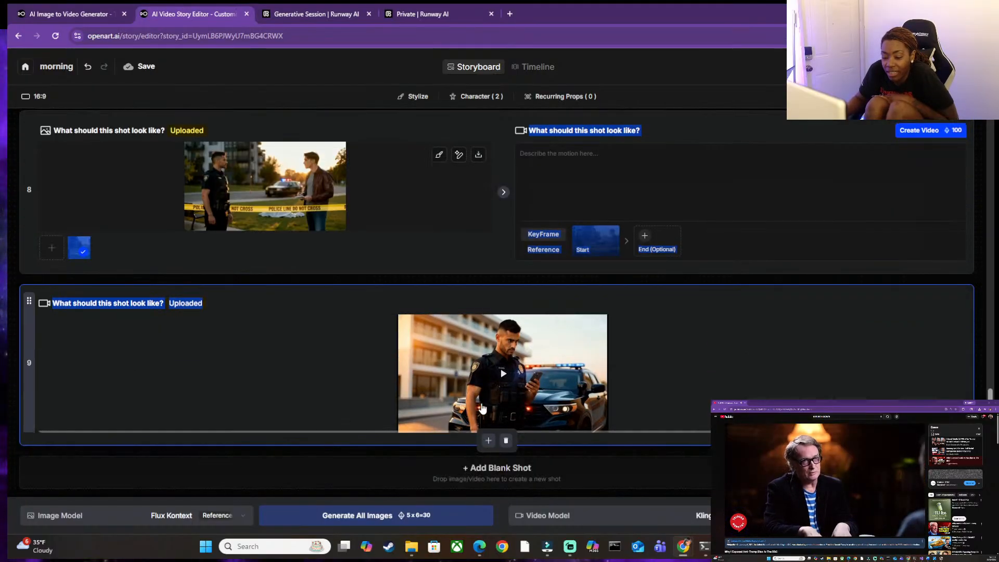
pyautogui.moveTo(29, 330); pyautogui.dragTo(36, 275)
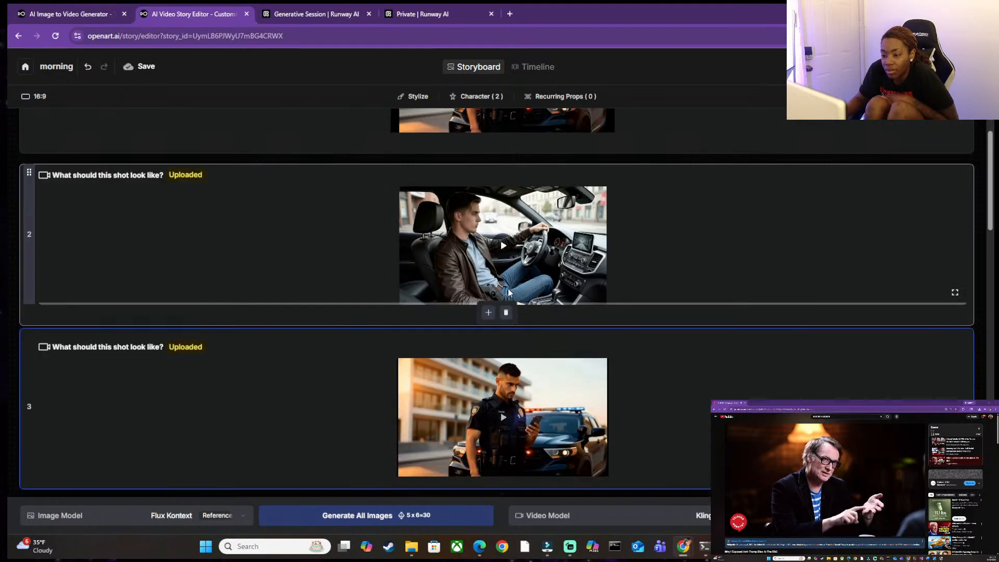
pyautogui.scroll(-3, 508, 297)
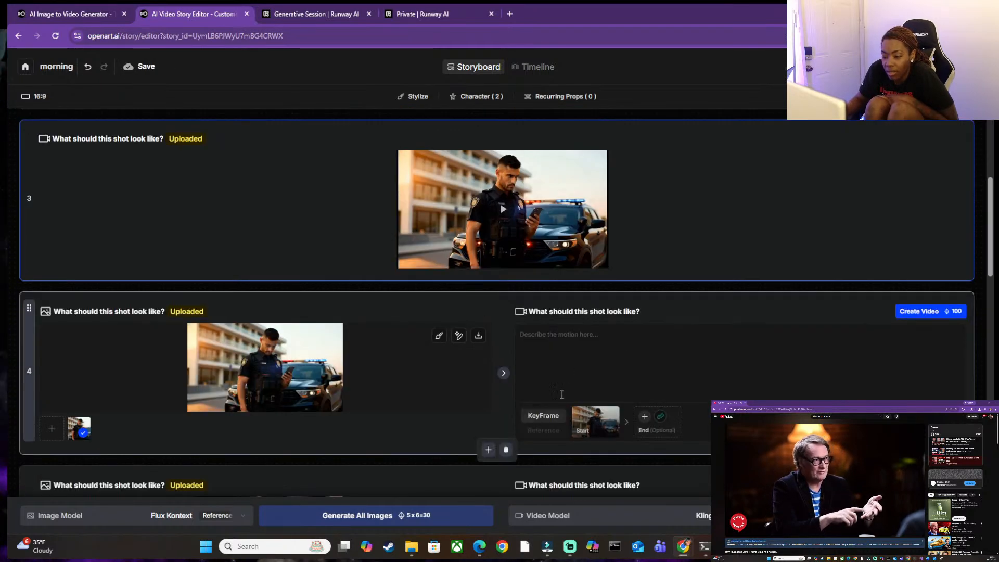
pyautogui.click(505, 450)
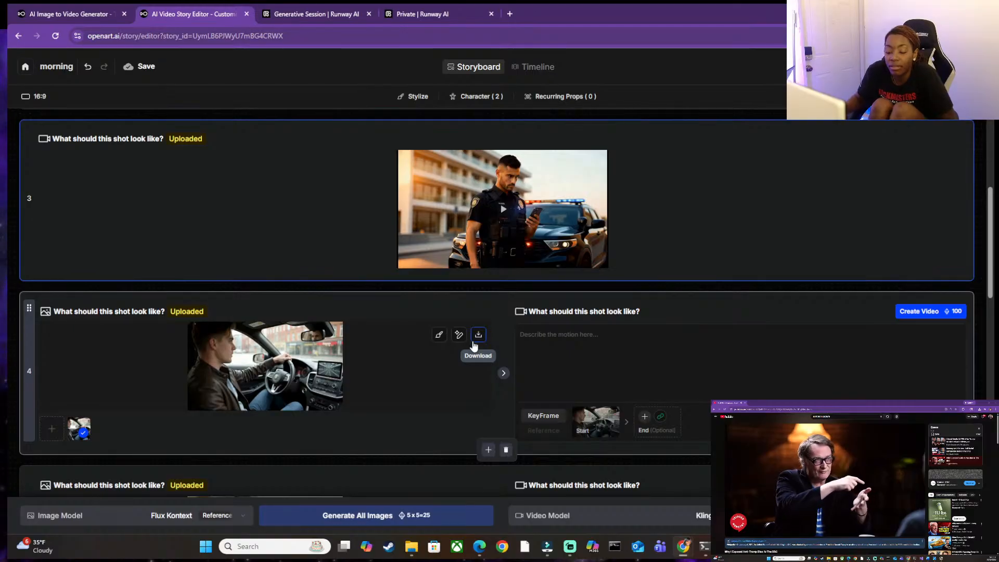
# In the OpenArt Image to Video generator, replace the start frame with openart_n1kyl8Ff_upscaled.jpg from the detective's folder under Scene 1.
pyautogui.click(90, 9)
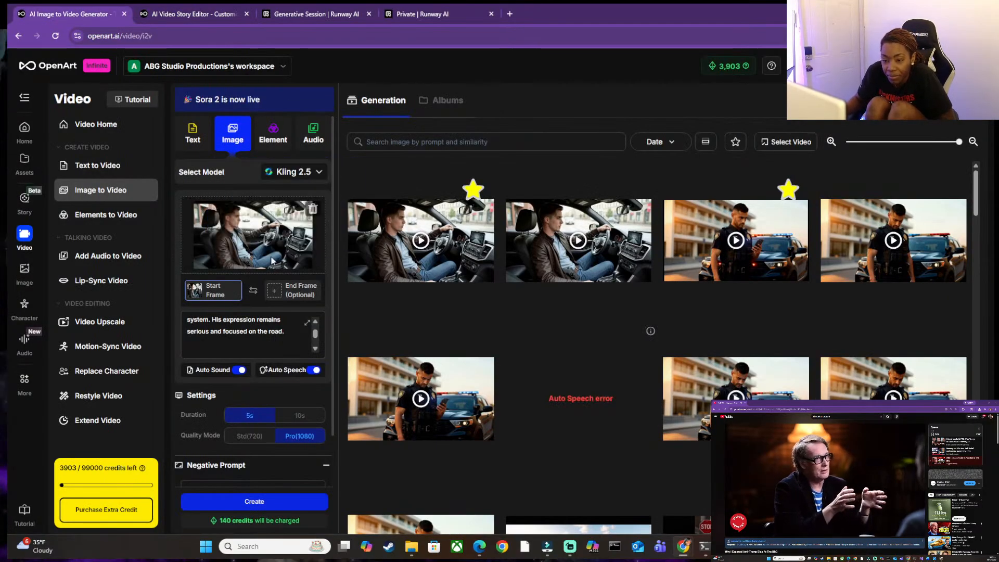
pyautogui.click(312, 208)
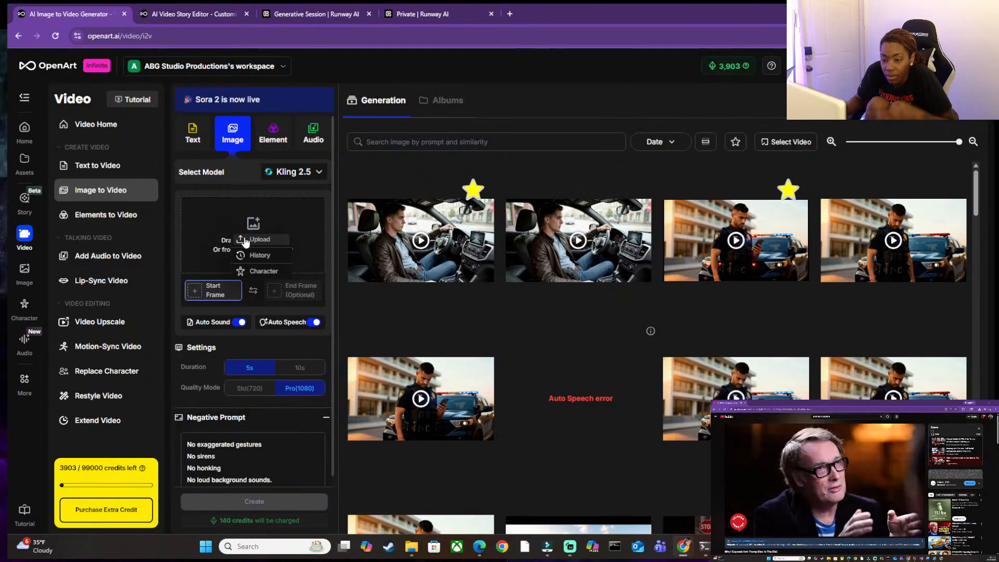
pyautogui.click(246, 235)
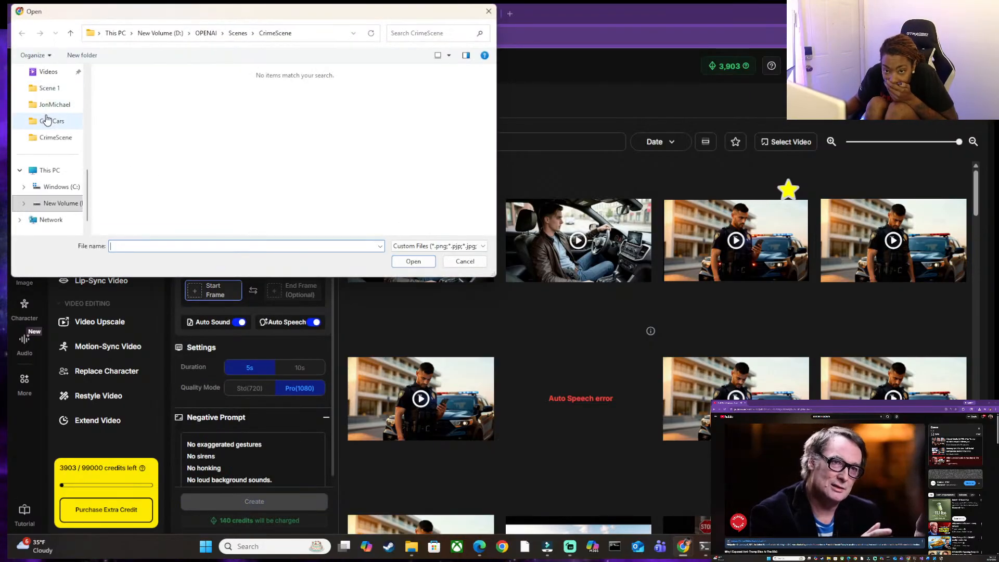
pyautogui.click(48, 105)
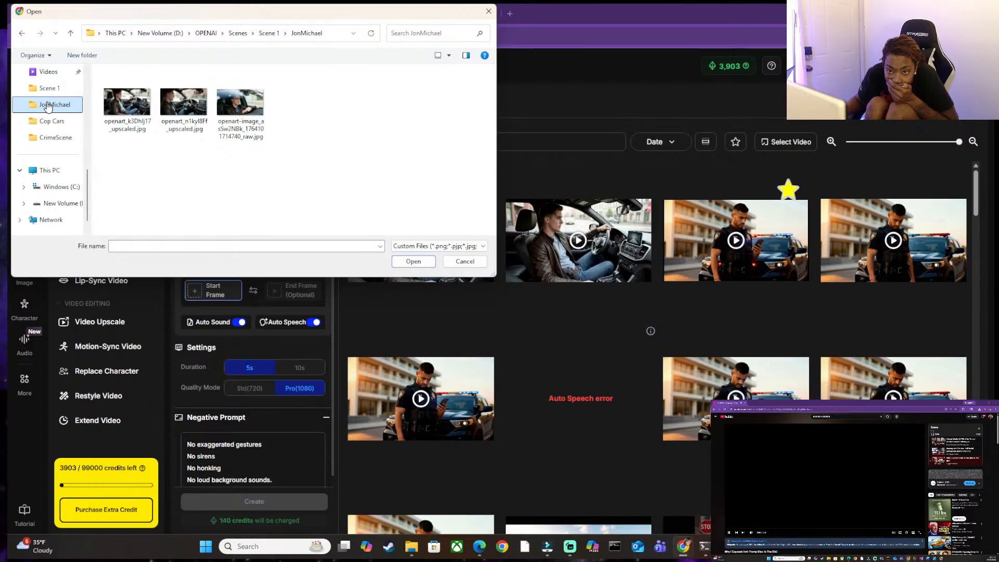
pyautogui.click(164, 110)
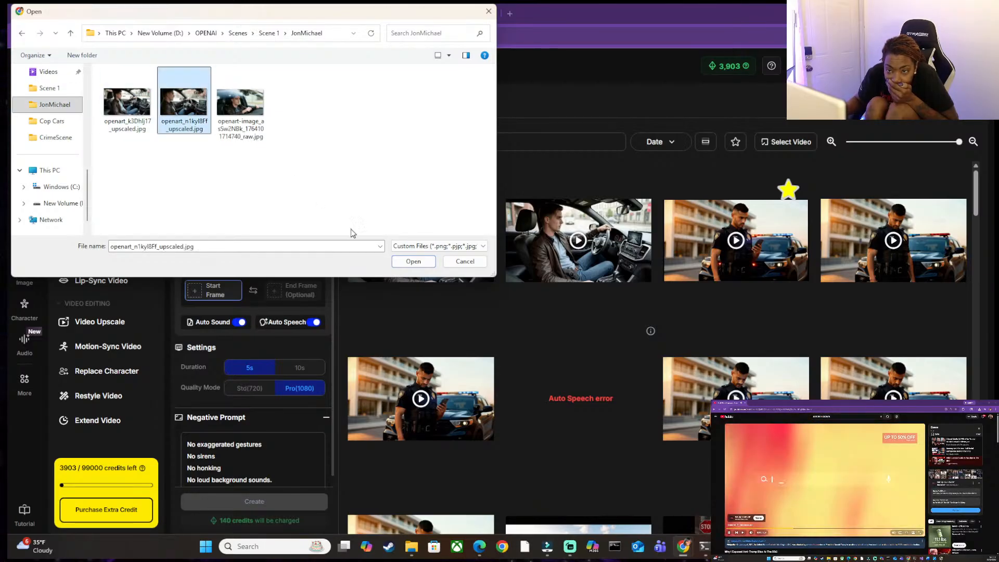
pyautogui.click(401, 263)
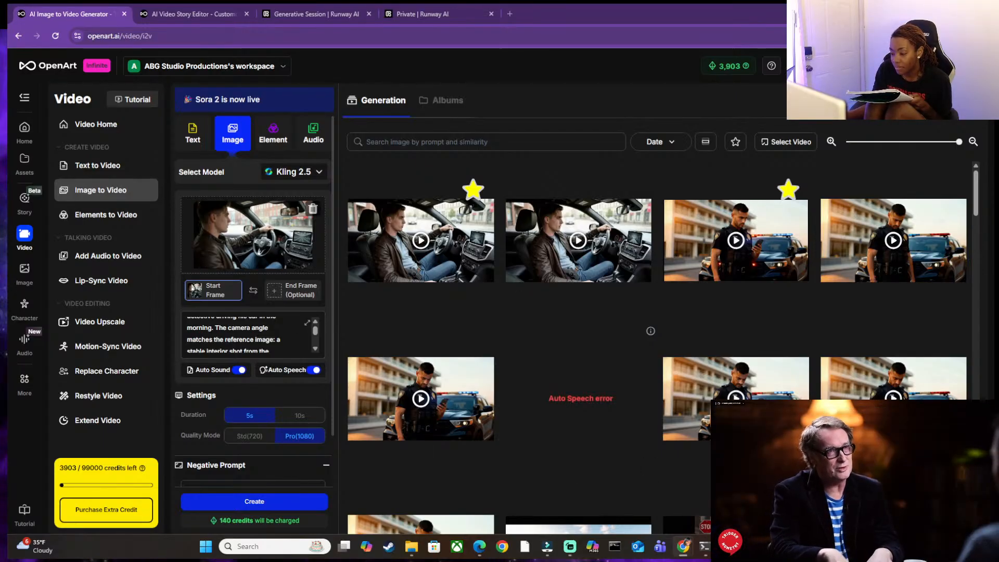
# In the Word script document, insert "I'm on my way." after "Alright," in the detective's last phone-call line.
pyautogui.moveTo(728, 546)
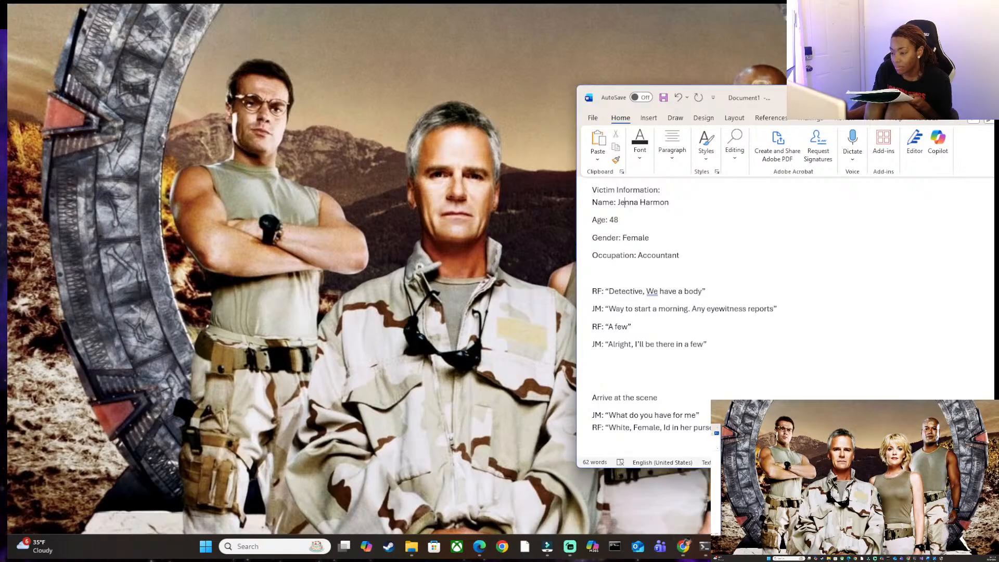
pyautogui.click(667, 495)
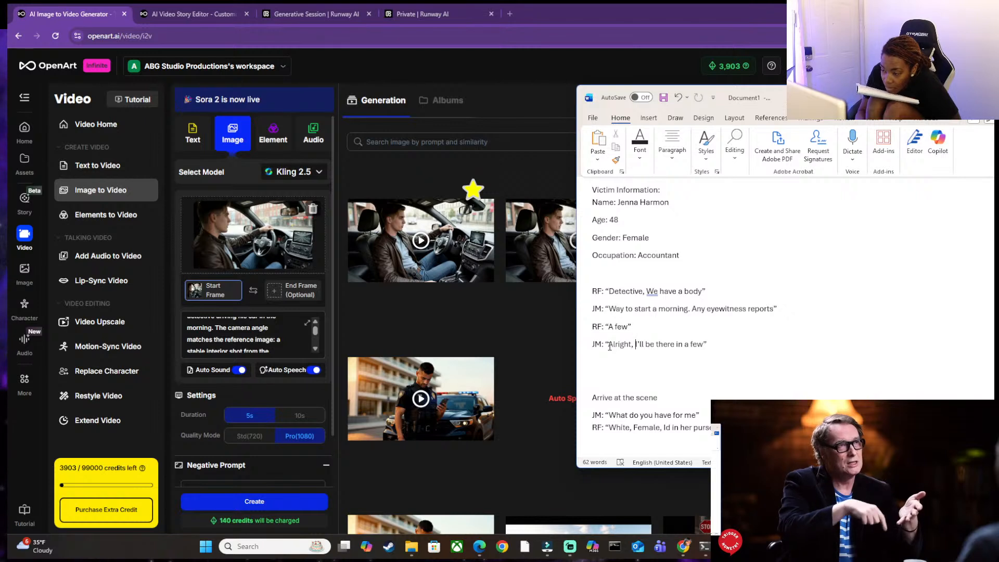
pyautogui.write('on')
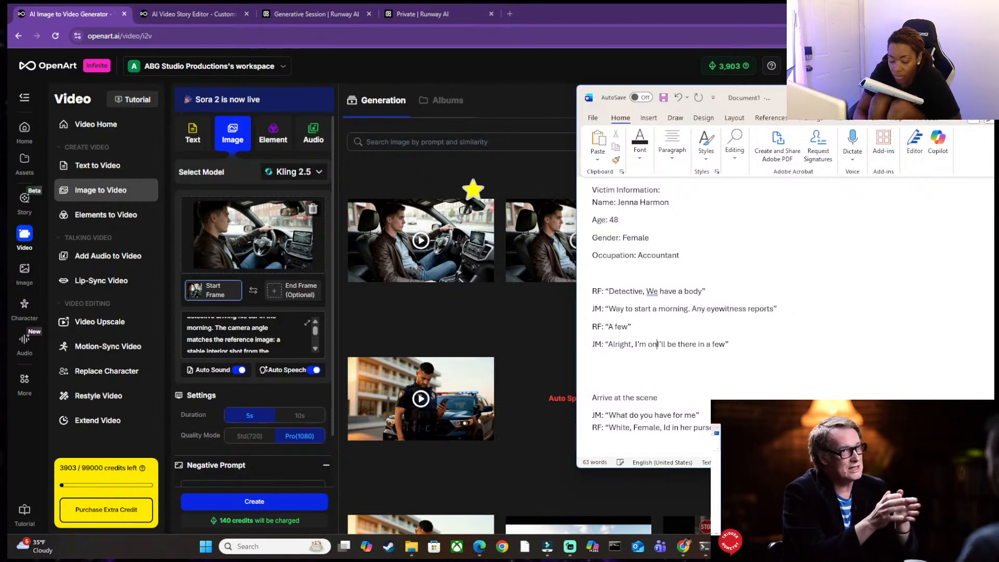
pyautogui.write(' my w')
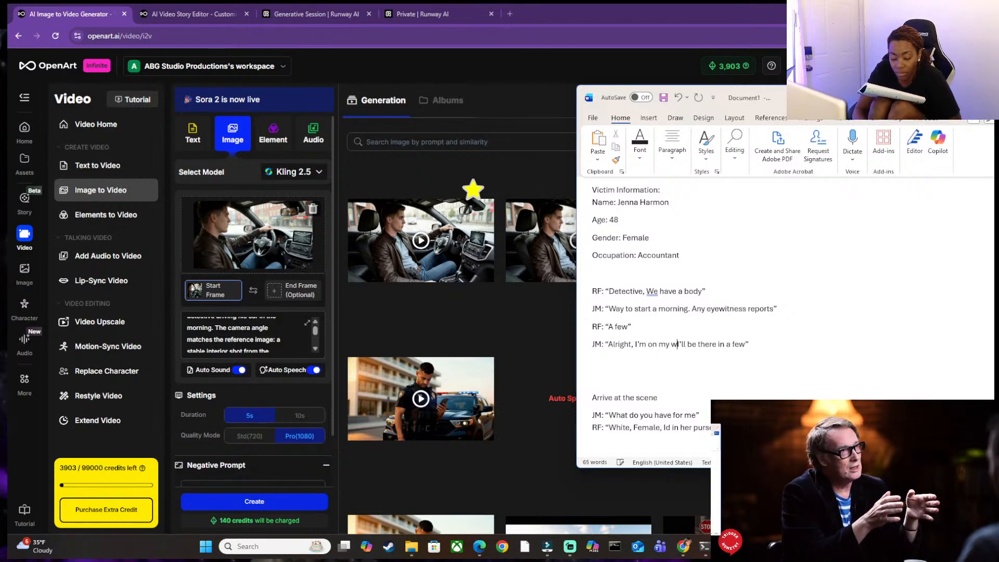
pyautogui.write('ay.')
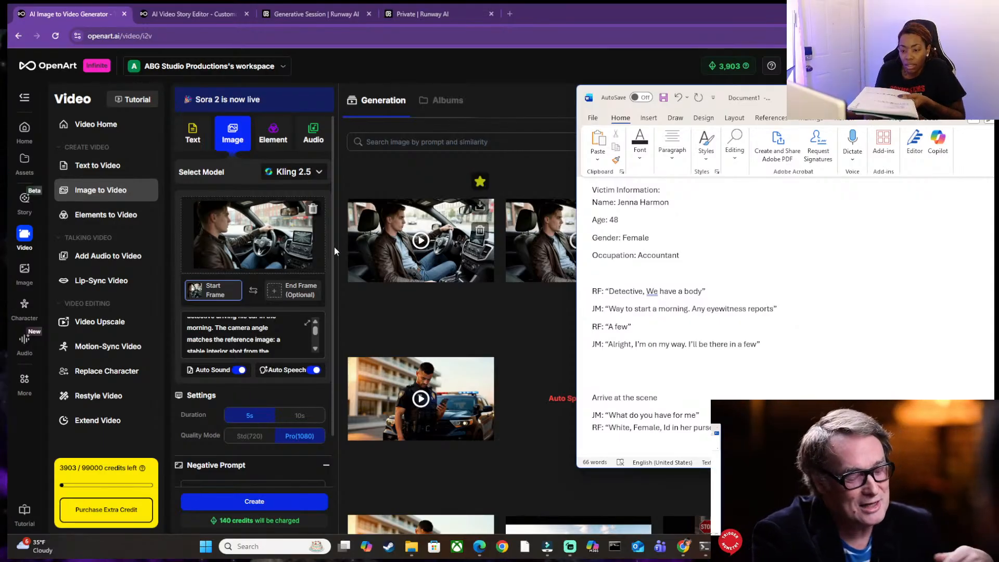
# Replace the video's Auto Speech text with the script line "Alright, I'm on my way. I'll be there in a few".
pyautogui.click(257, 321)
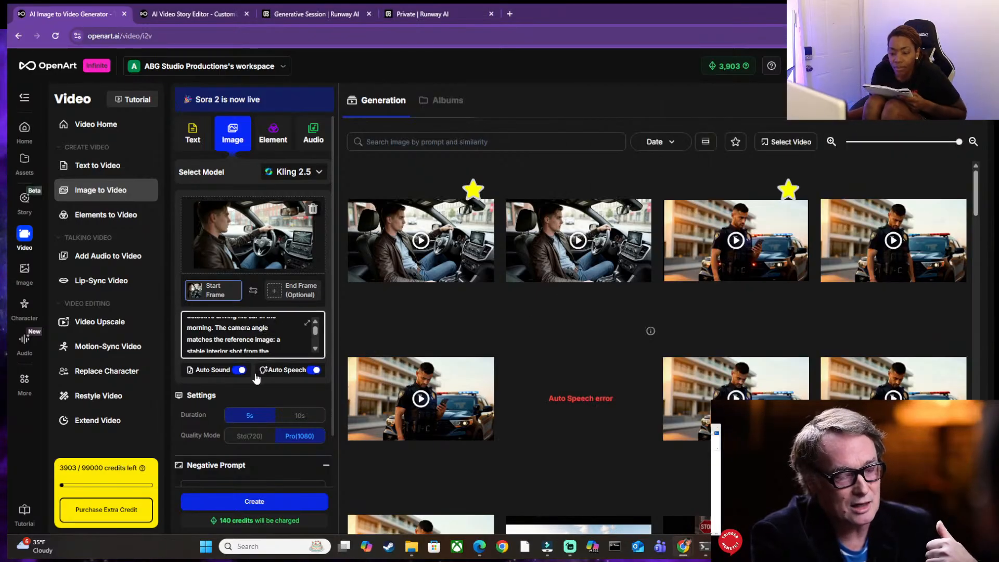
pyautogui.click(283, 370)
pyautogui.click(237, 281)
pyautogui.tripleClick(254, 294)
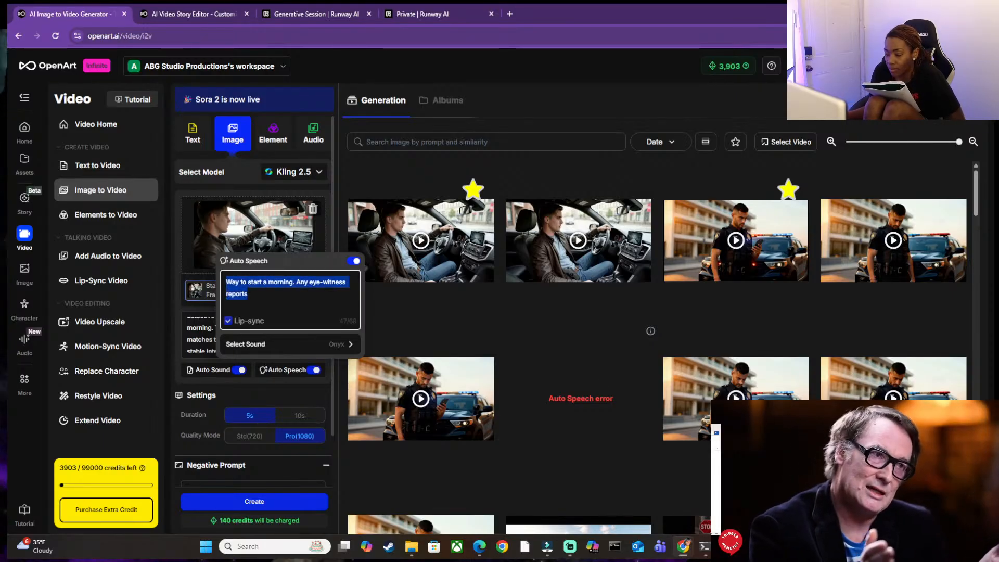
pyautogui.moveTo(750, 547)
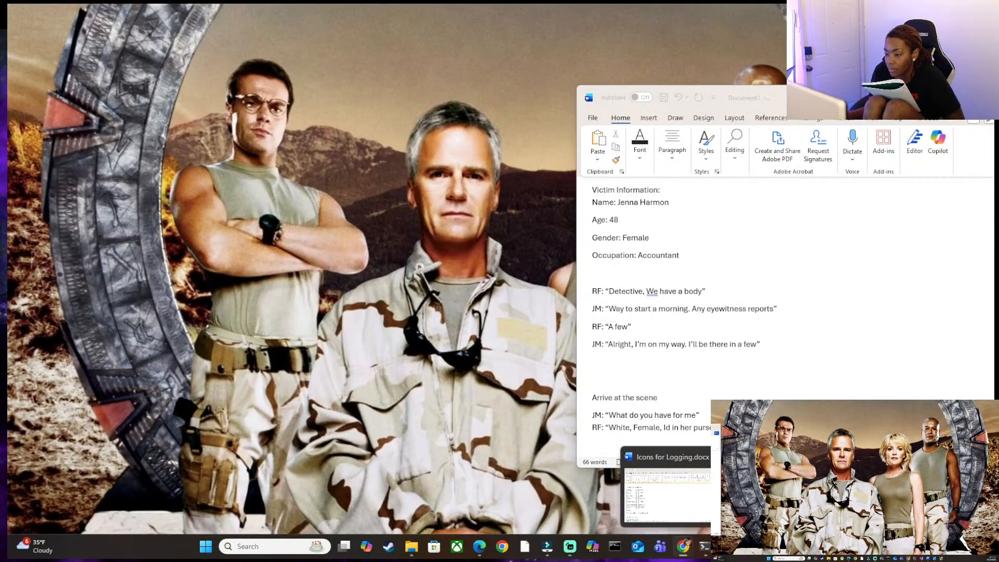
pyautogui.click(804, 492)
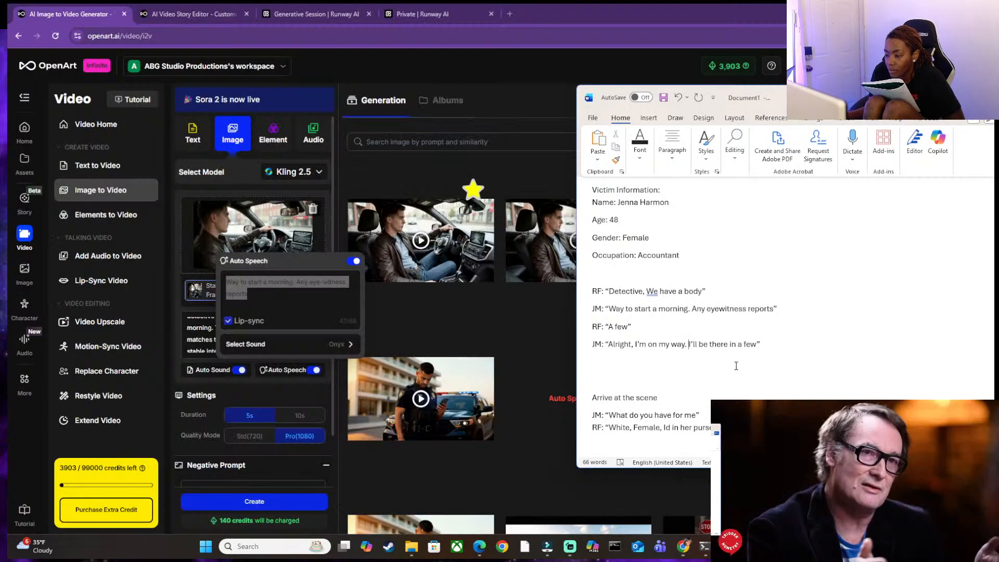
pyautogui.moveTo(609, 344); pyautogui.dragTo(755, 346)
pyautogui.hotkey('ctrl', 'c')
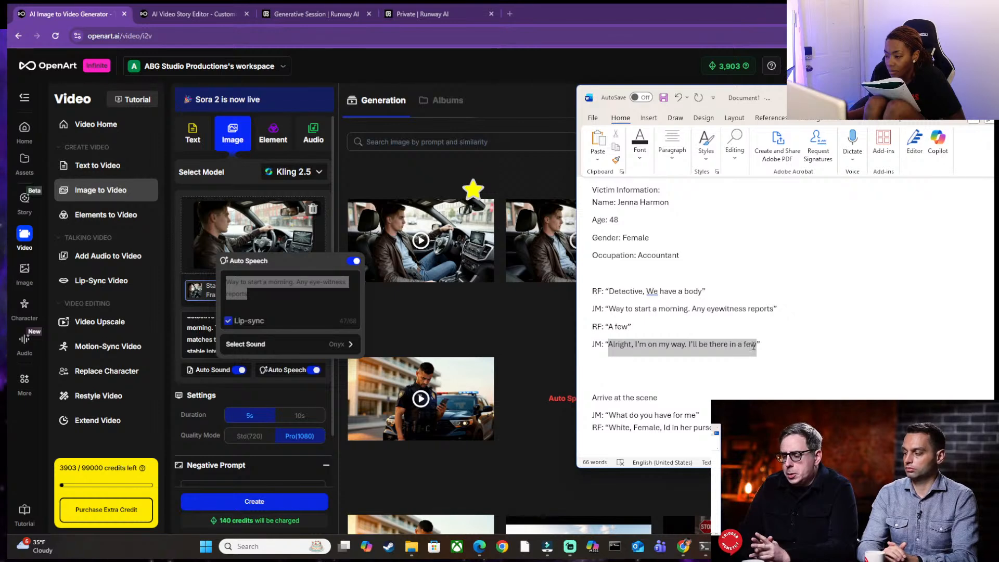
pyautogui.click(248, 295)
pyautogui.moveTo(249, 295); pyautogui.dragTo(227, 281)
pyautogui.hotkey('ctrl', 'v')
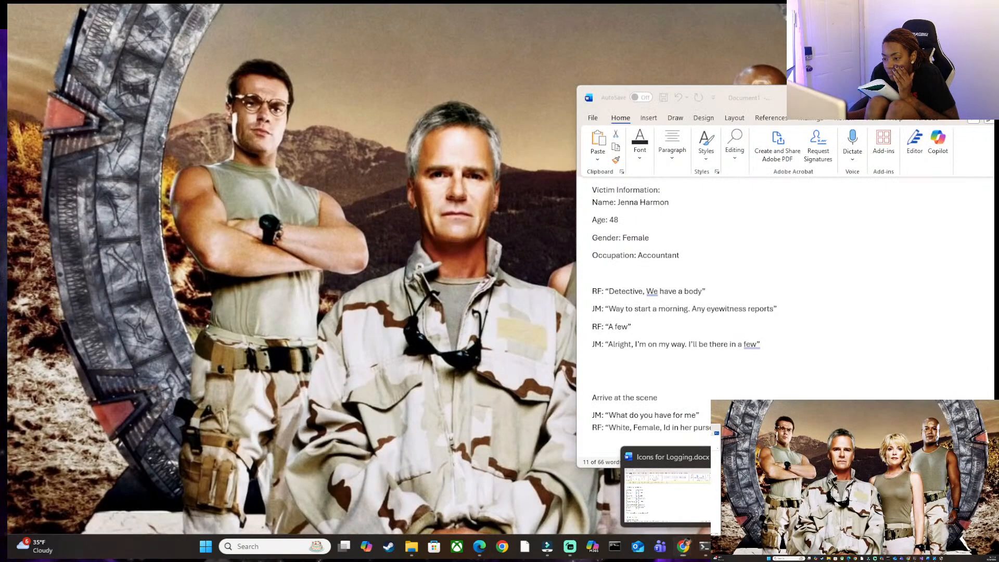
# In YouTube template.docx, replace the driving prompt's quoted dialogue with "Alright, I'm on my way. I'll be there in a few" and review the prompt.
pyautogui.click(668, 494)
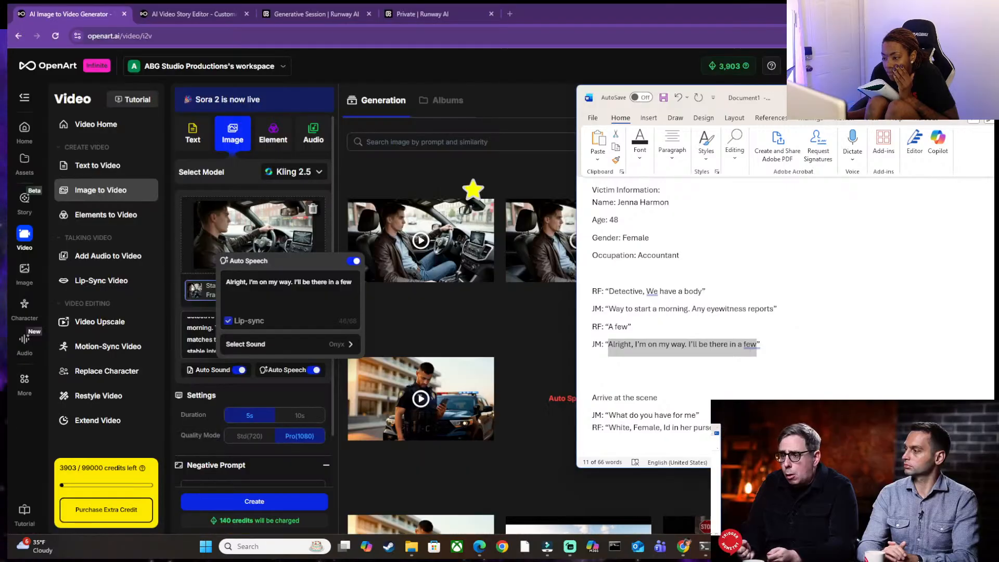
pyautogui.moveTo(749, 546)
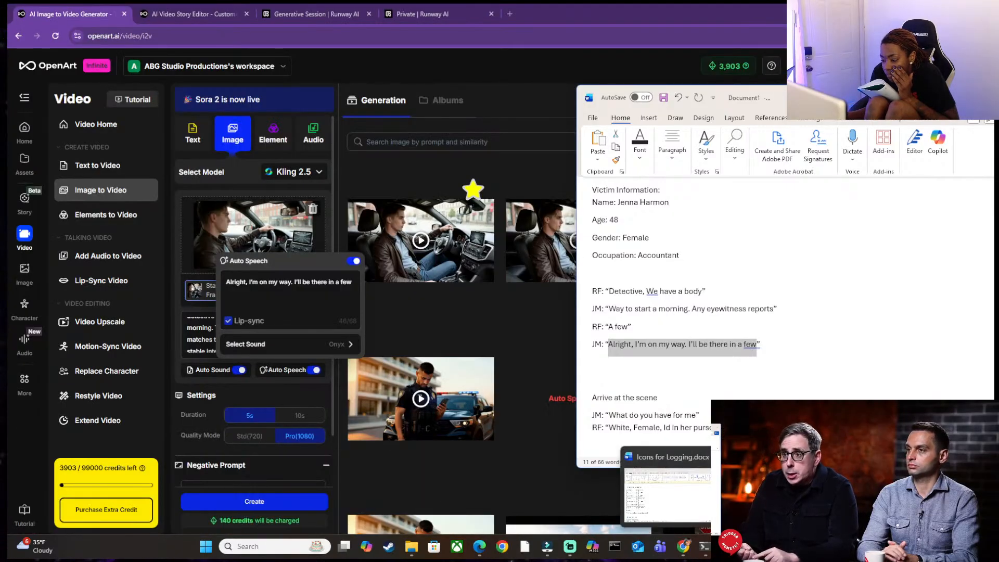
pyautogui.moveTo(791, 494)
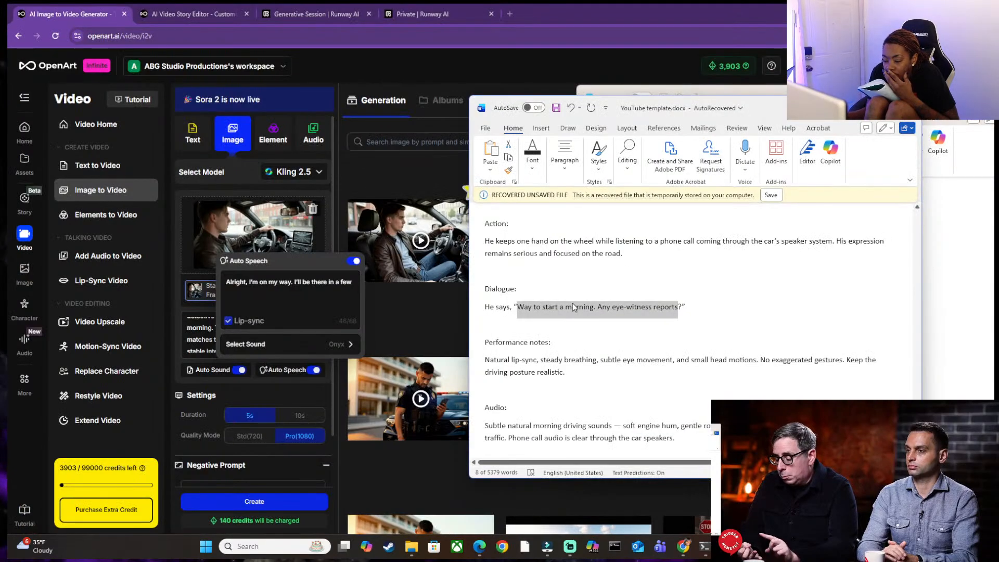
pyautogui.click(746, 375)
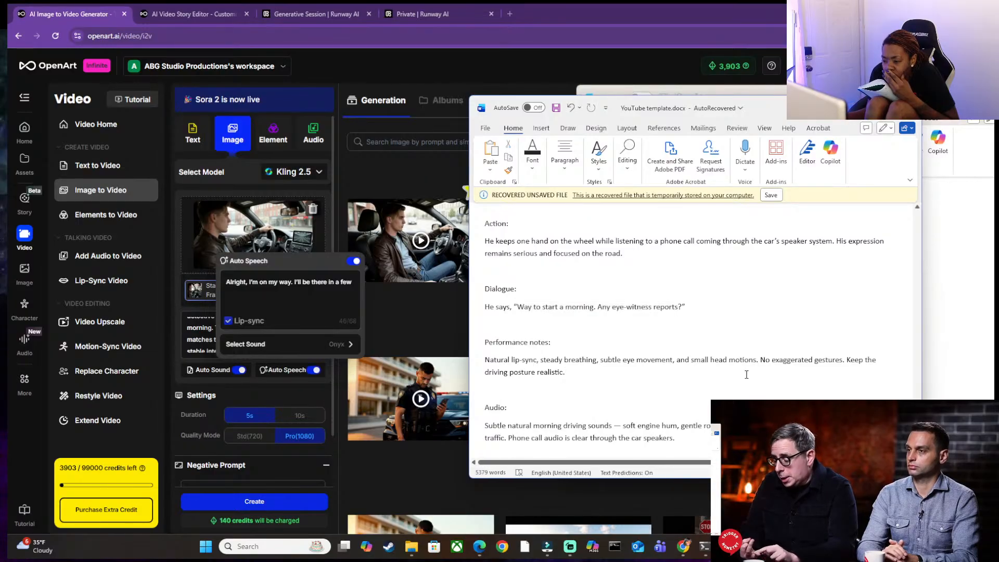
pyautogui.moveTo(518, 308); pyautogui.dragTo(672, 308)
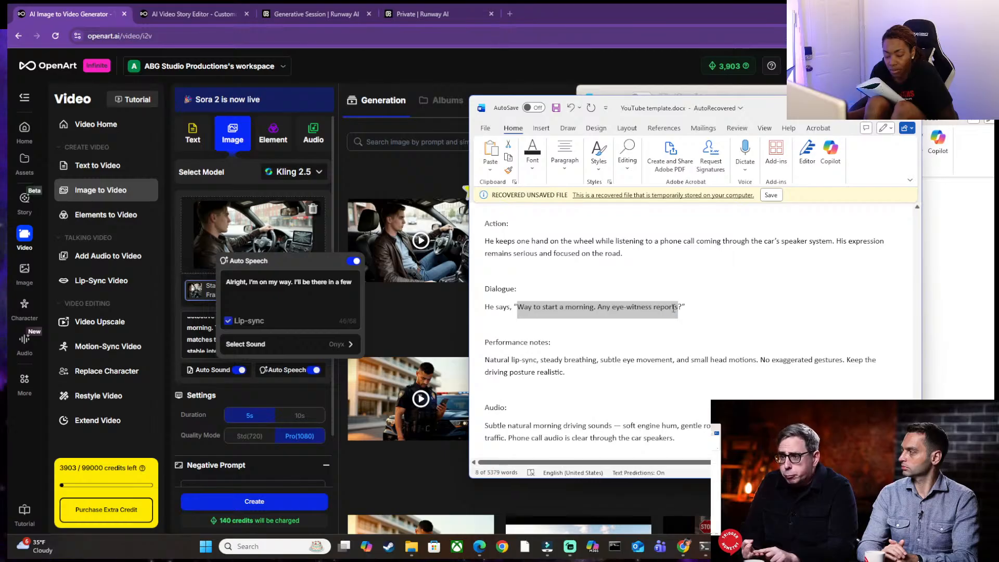
pyautogui.hotkey('ctrl', 'v')
pyautogui.scroll(1, 563, 311)
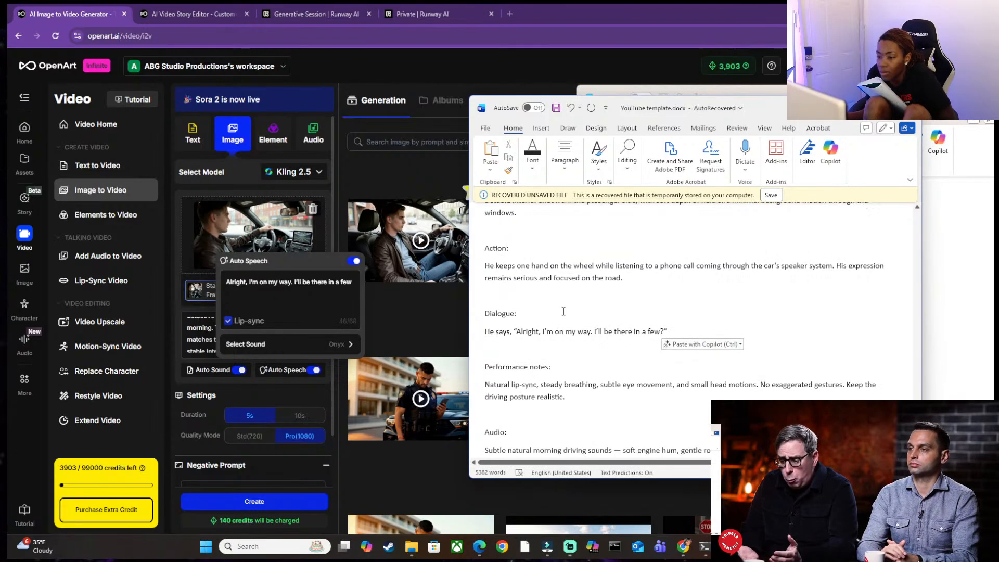
pyautogui.scroll(-5, 564, 311)
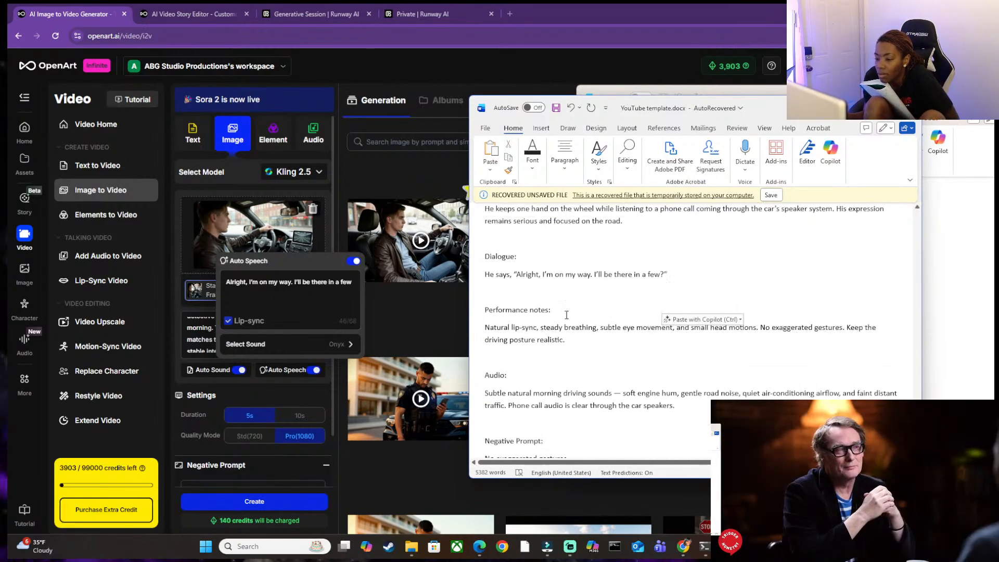
pyautogui.scroll(-1, 562, 318)
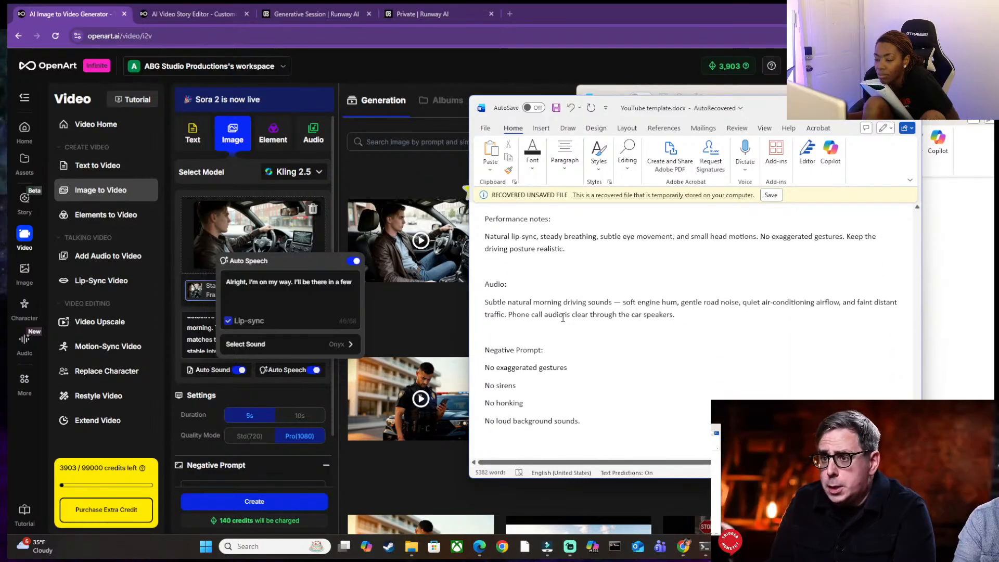
pyautogui.scroll(5, 563, 317)
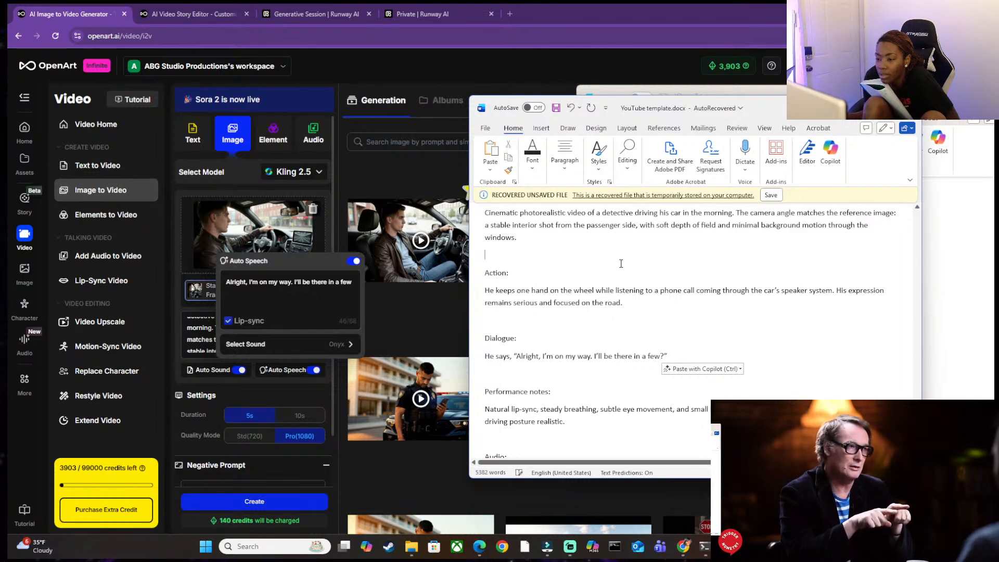
# Return to YouTube template.docx and review the driving prompt's Performance notes, Audio and Negative Prompt sections.
pyautogui.click(402, 301)
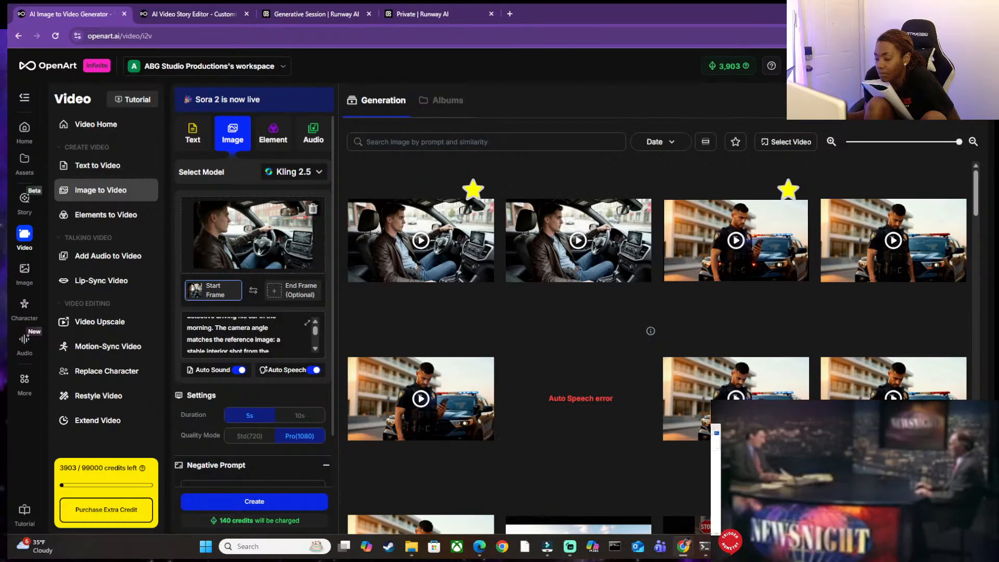
pyautogui.moveTo(750, 547)
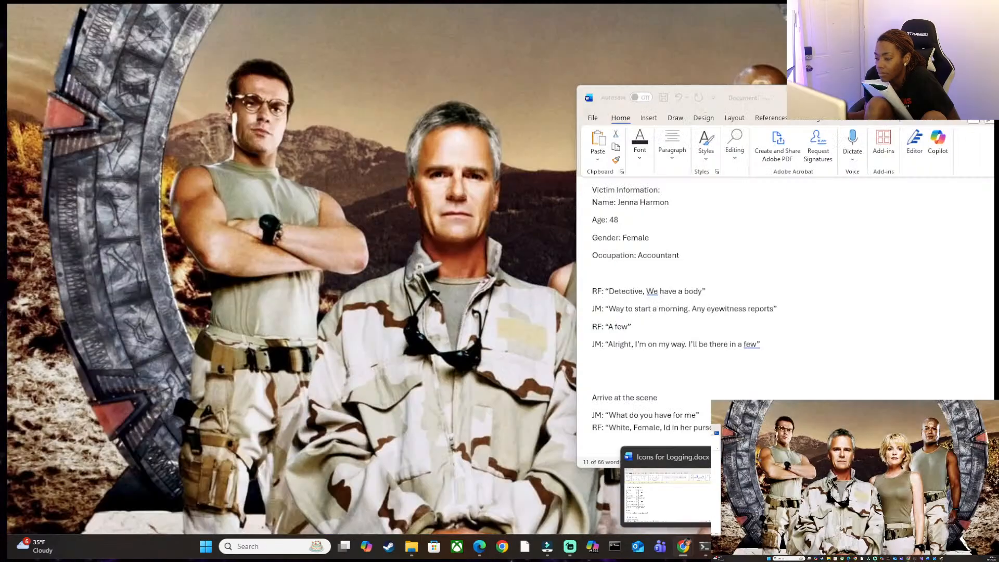
pyautogui.click(783, 494)
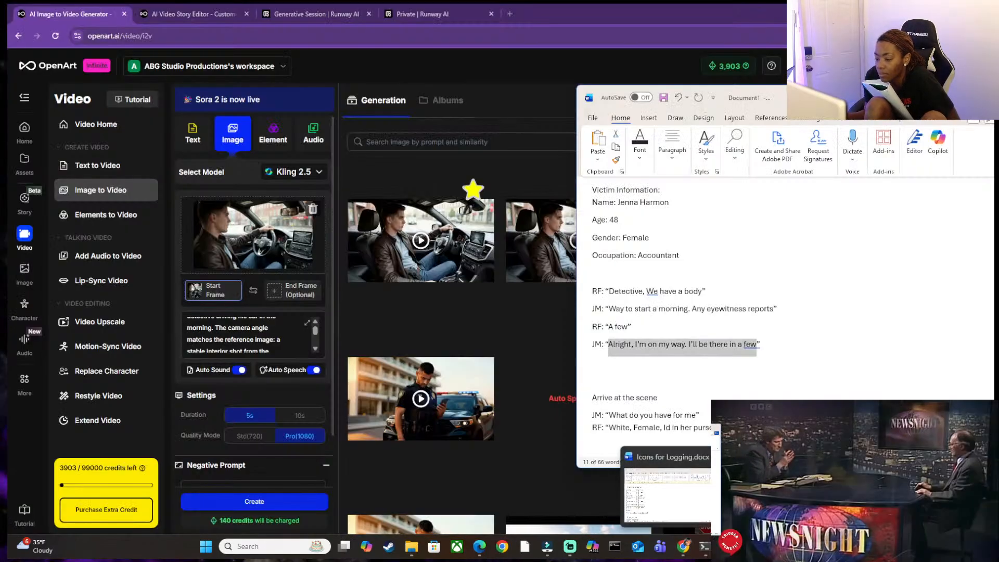
pyautogui.click(675, 495)
pyautogui.scroll(-2, 608, 327)
pyautogui.scroll(-3, 607, 328)
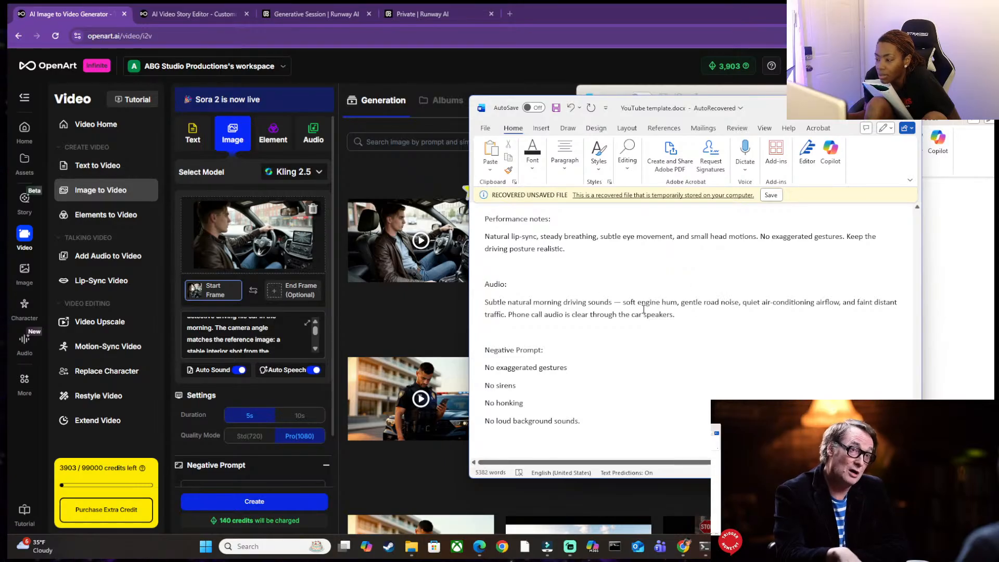
pyautogui.click(855, 481)
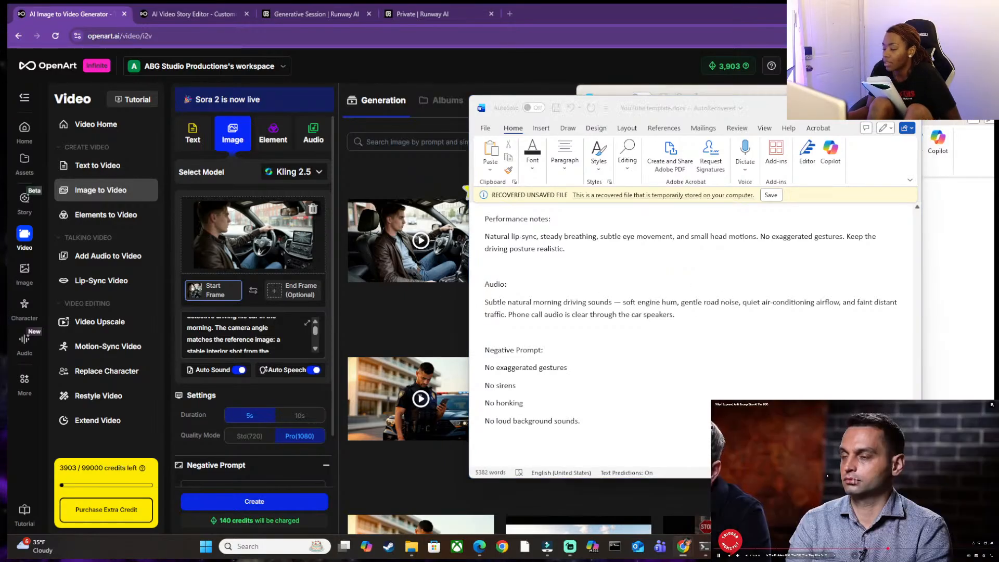
# Play the starred clip of the detective driving in full screen, then close its details.
pyautogui.click(419, 221)
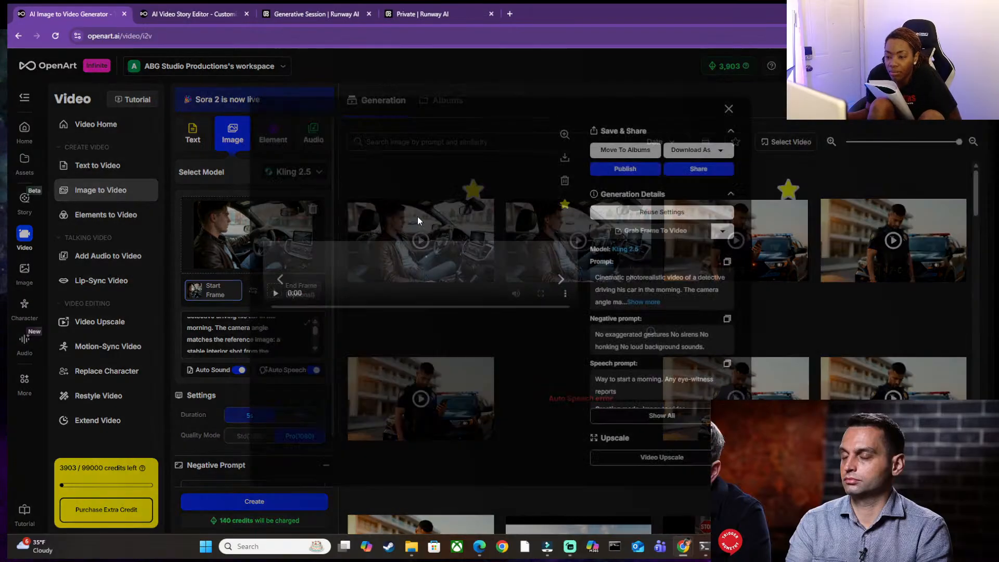
pyautogui.click(541, 348)
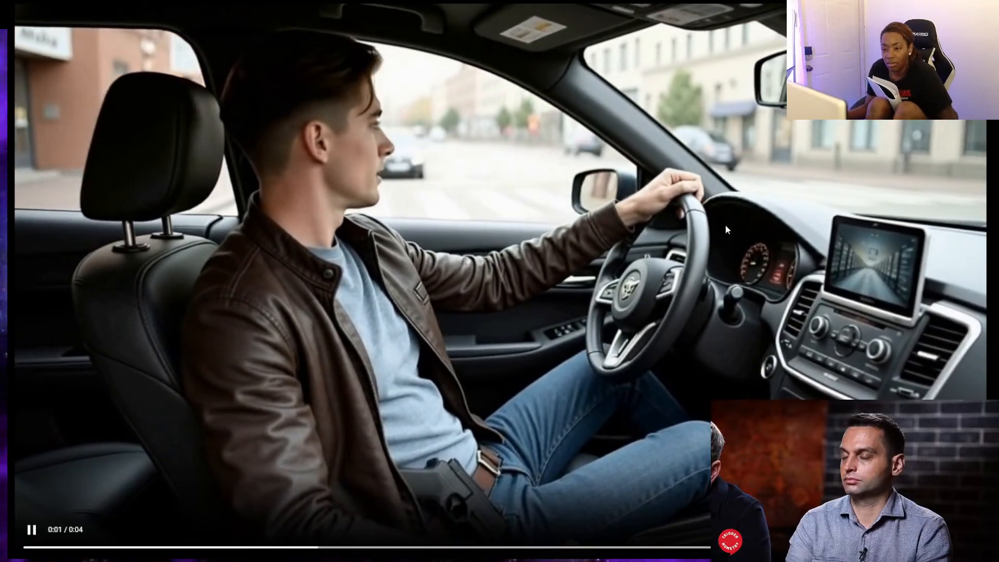
pyautogui.press('Escape')
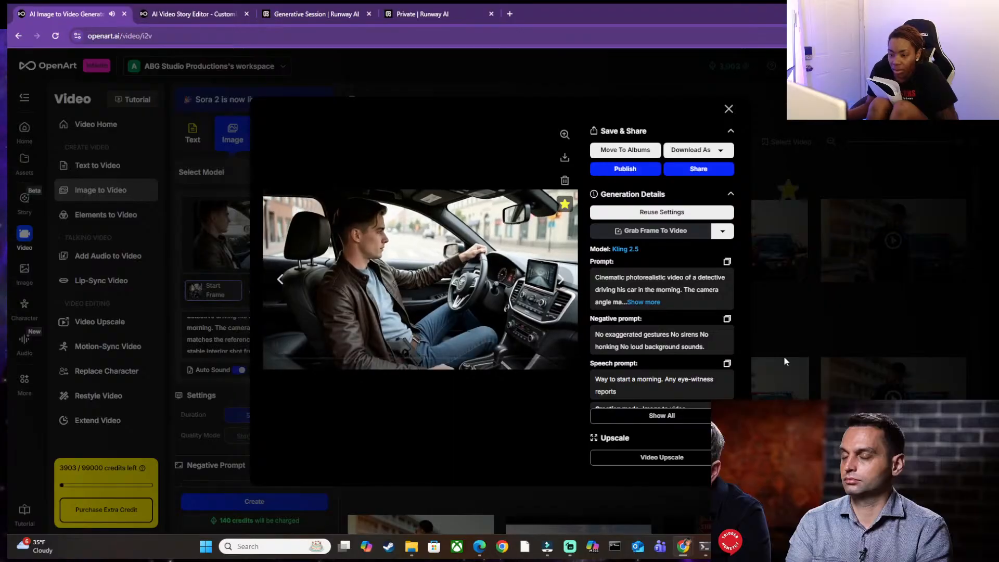
pyautogui.click(727, 107)
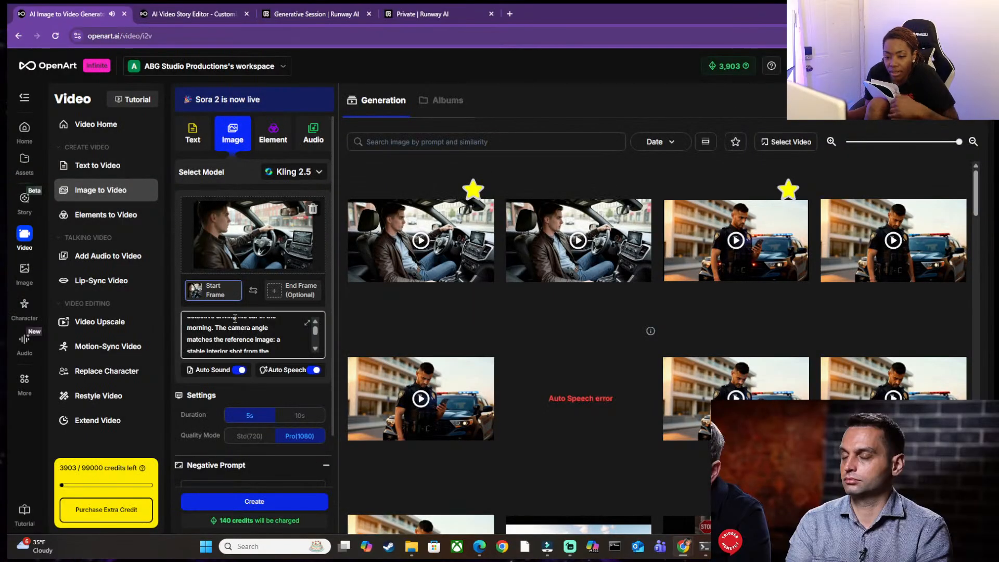
# Fill the Auto Sound description with the template's Audio text from "Subtle natural morning driving sounds" through "faint distant traffic".
pyautogui.click(209, 375)
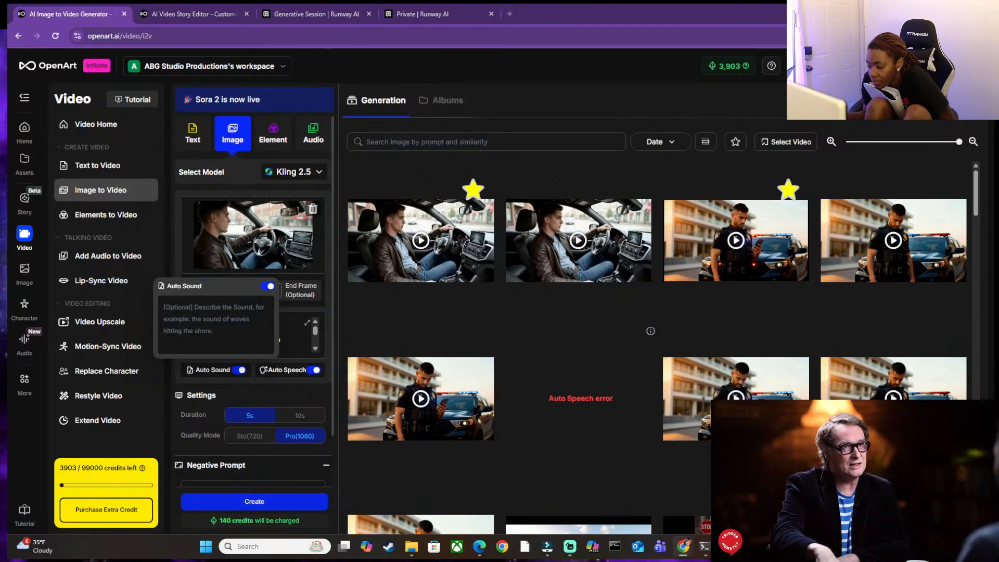
pyautogui.moveTo(729, 547)
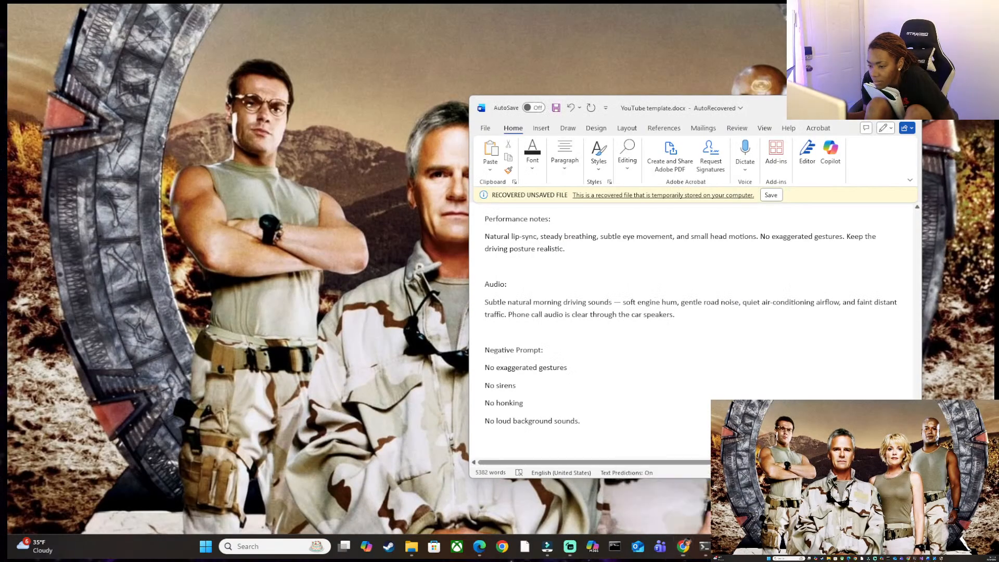
pyautogui.click(667, 495)
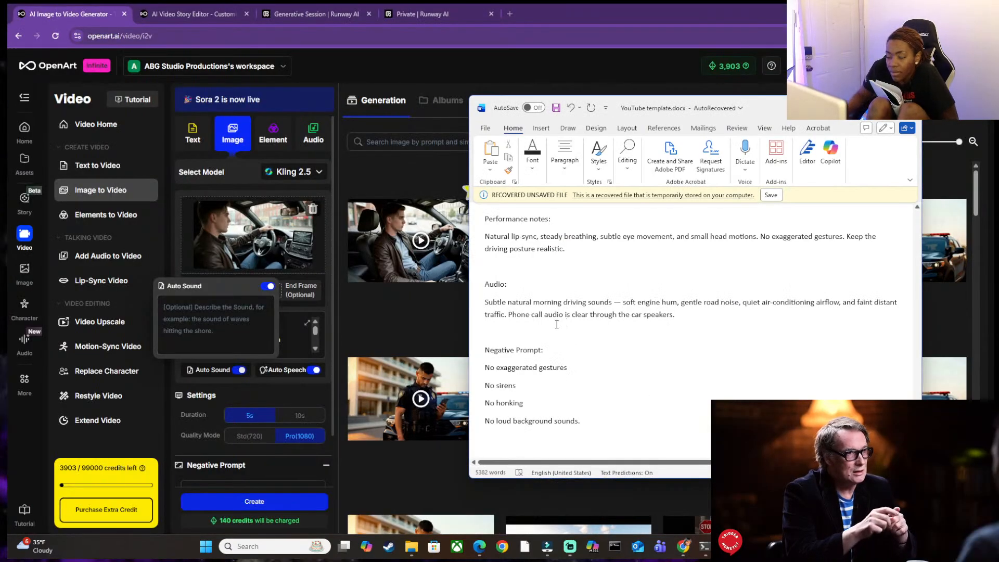
pyautogui.moveTo(689, 316); pyautogui.dragTo(468, 305)
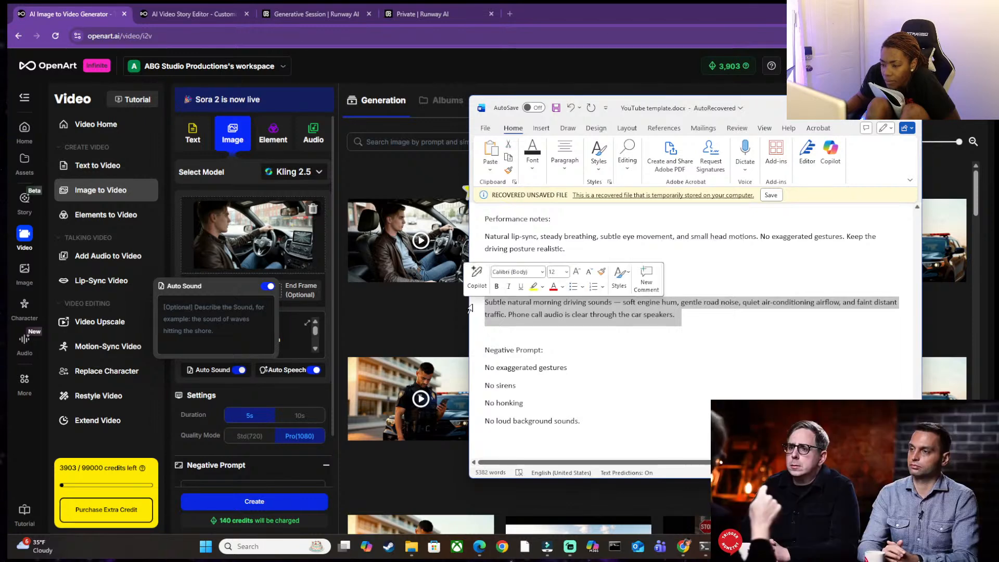
pyautogui.click(505, 315)
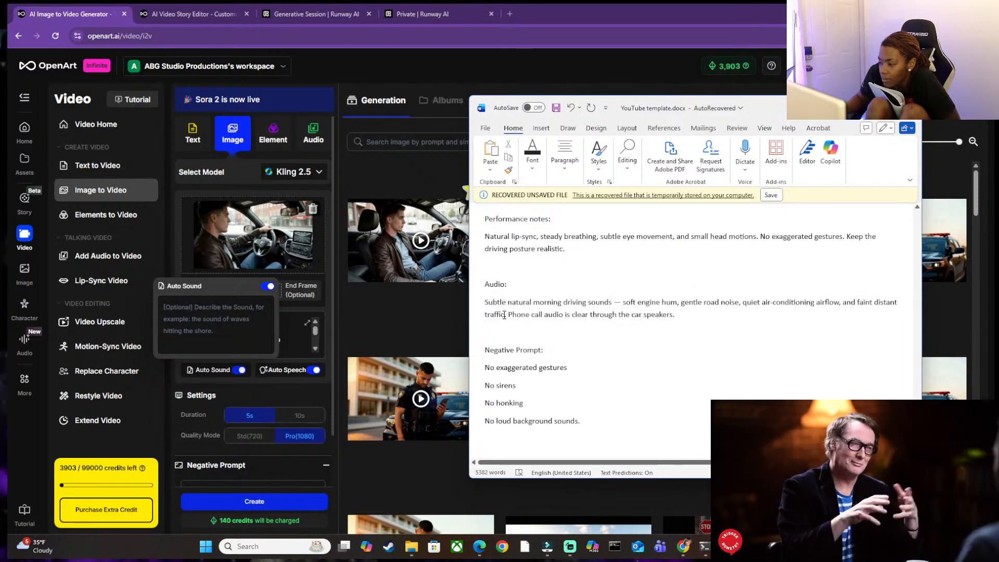
pyautogui.moveTo(505, 316); pyautogui.dragTo(494, 302)
pyautogui.hotkey('ctrl', 'c')
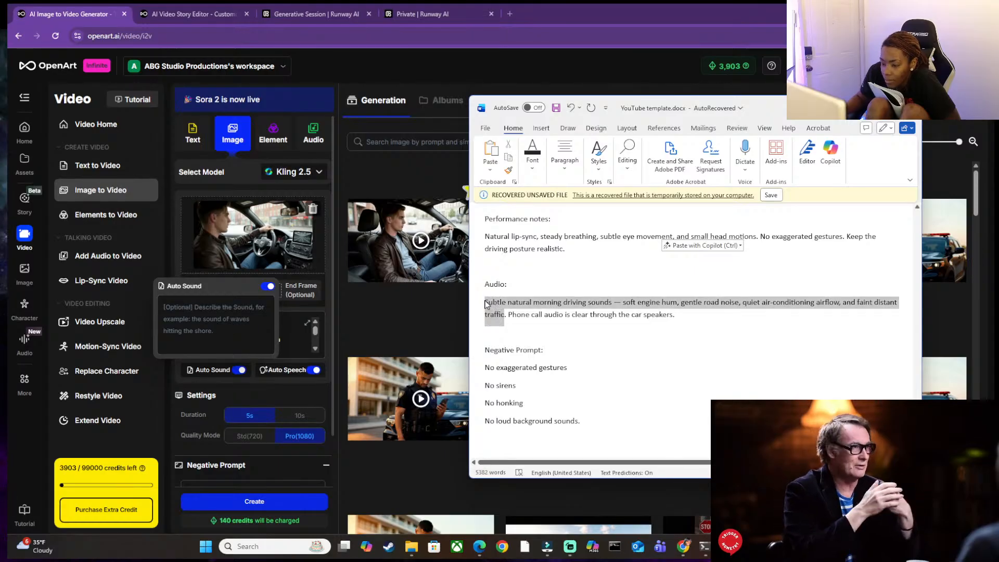
pyautogui.click(183, 302)
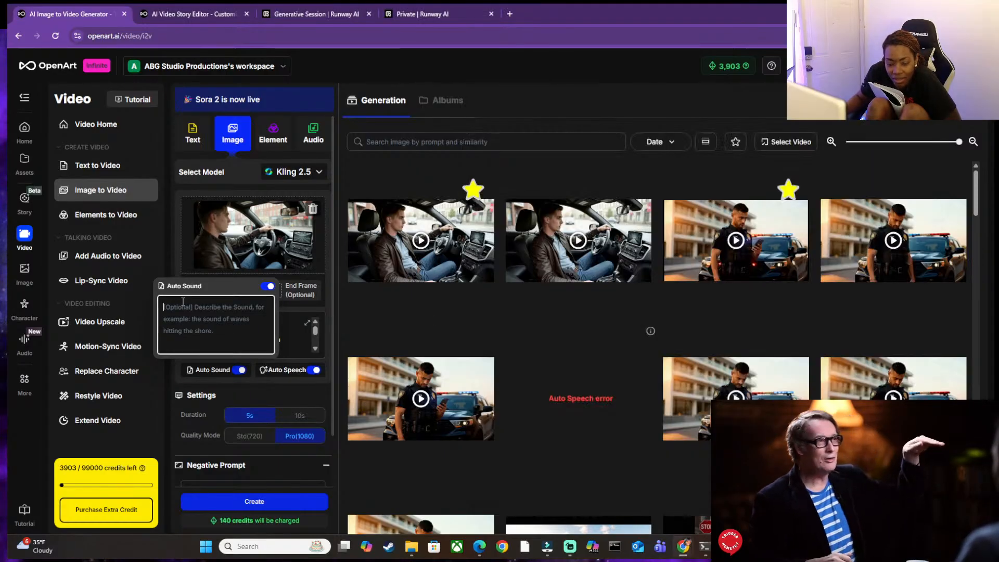
pyautogui.hotkey('ctrl', 'v')
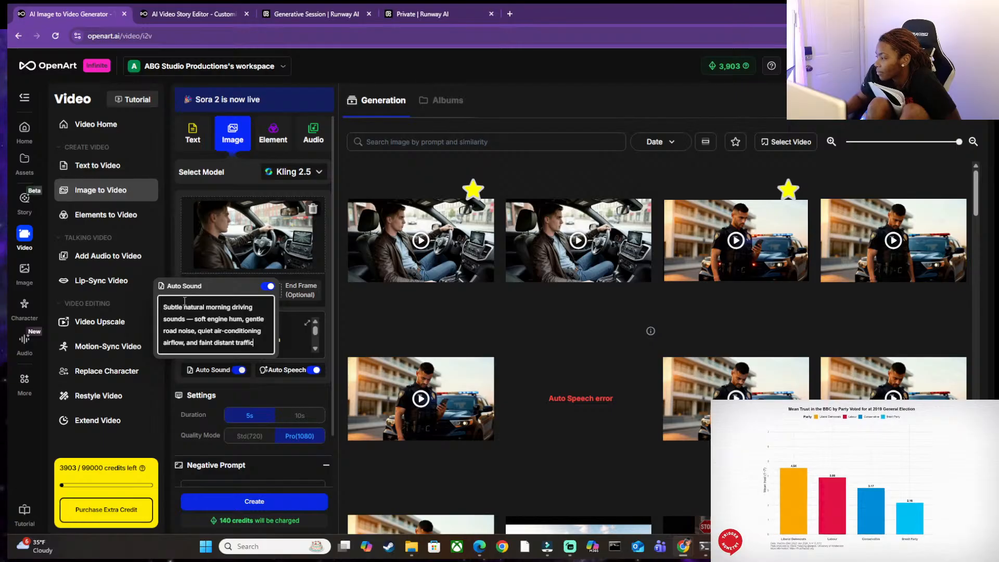
pyautogui.click(838, 531)
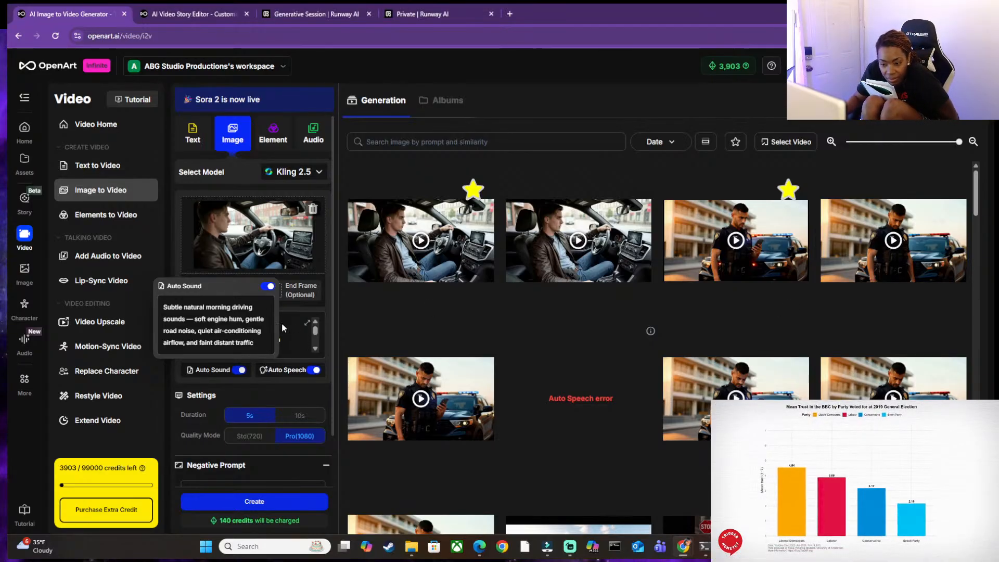
# Look through the video prompt and generate the detective's driving clip with Kling 2.5.
pyautogui.scroll(3, 252, 333)
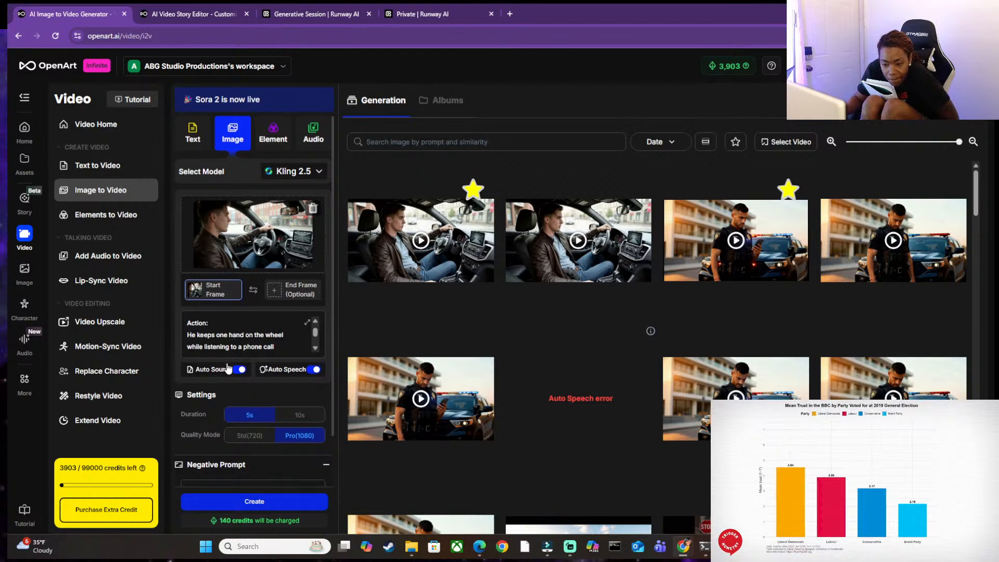
pyautogui.scroll(-2, 239, 365)
pyautogui.scroll(1, 237, 382)
pyautogui.scroll(1, 237, 382)
pyautogui.scroll(3, 253, 342)
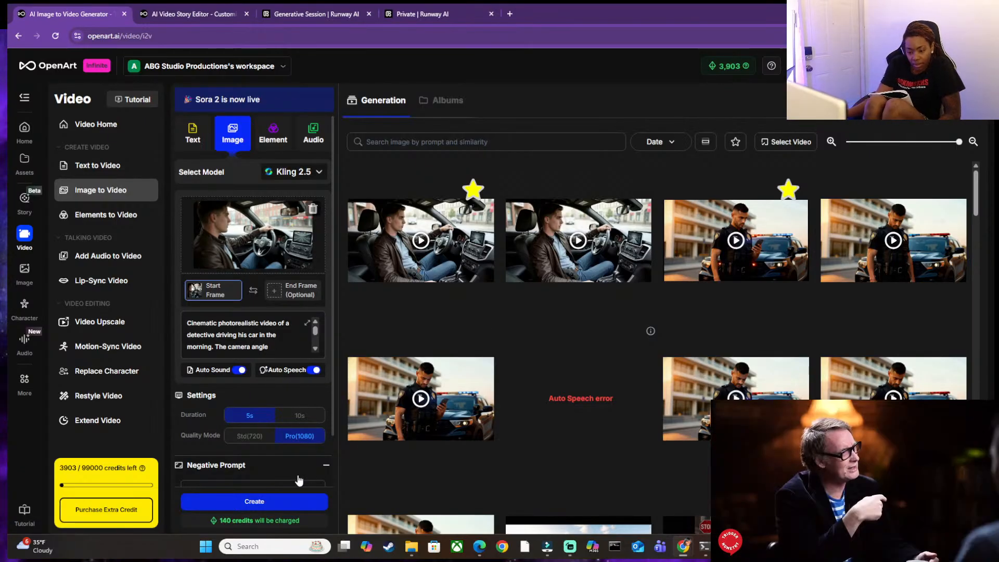
pyautogui.click(289, 502)
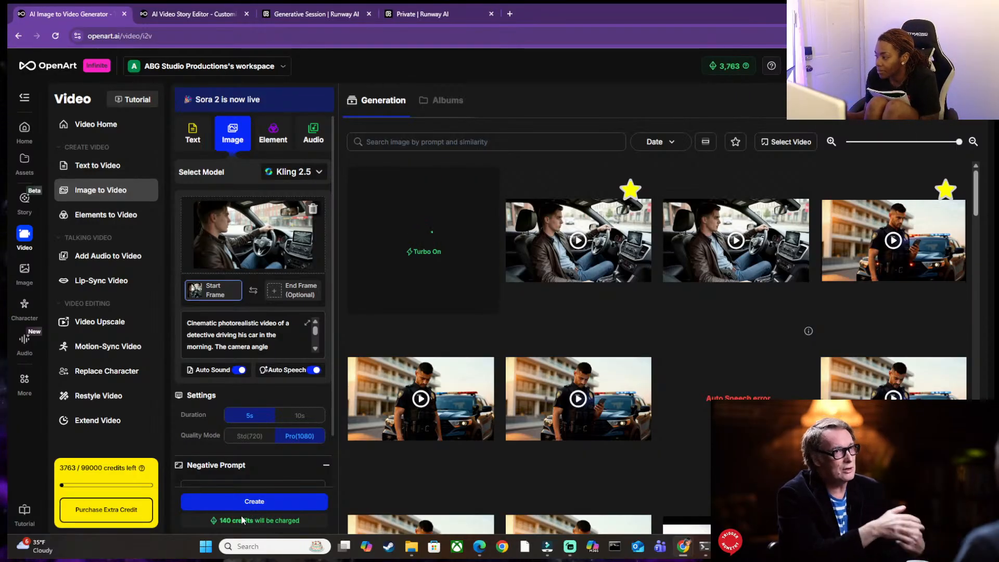
# Check the Auto Speech line, the prompt's dialogue and the Auto Sound description while the clip generates.
pyautogui.moveTo(284, 371)
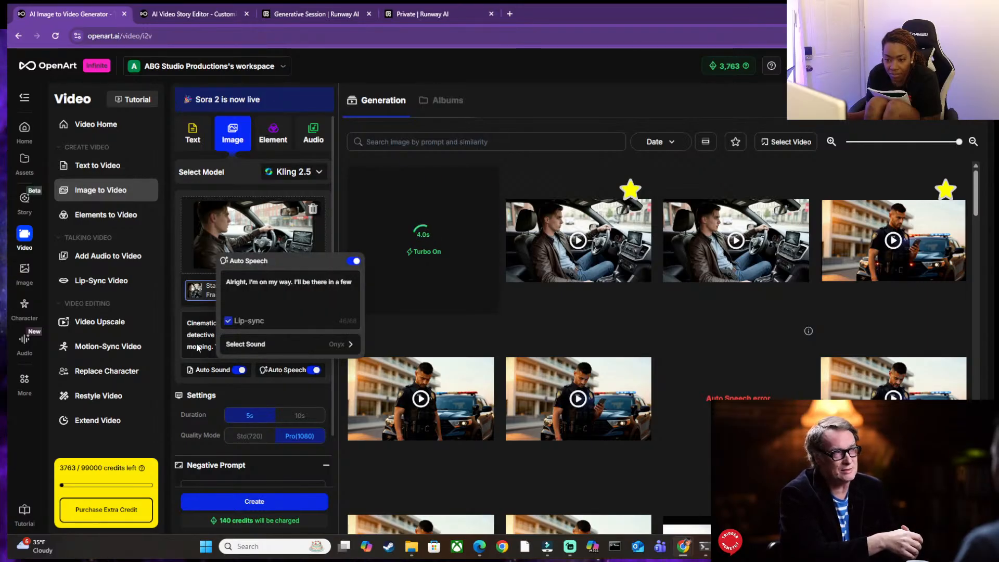
pyautogui.scroll(-5, 251, 336)
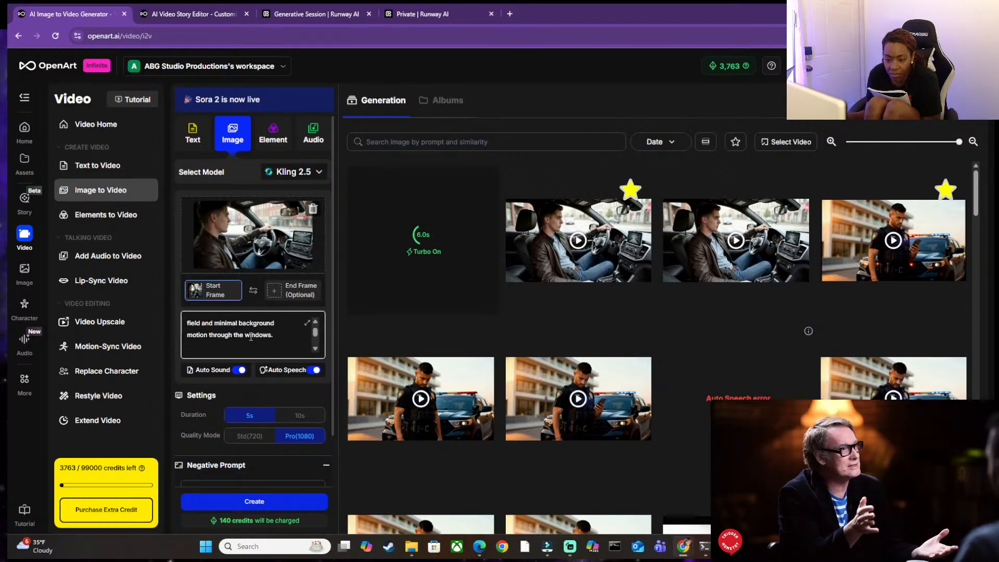
pyautogui.scroll(-3, 251, 336)
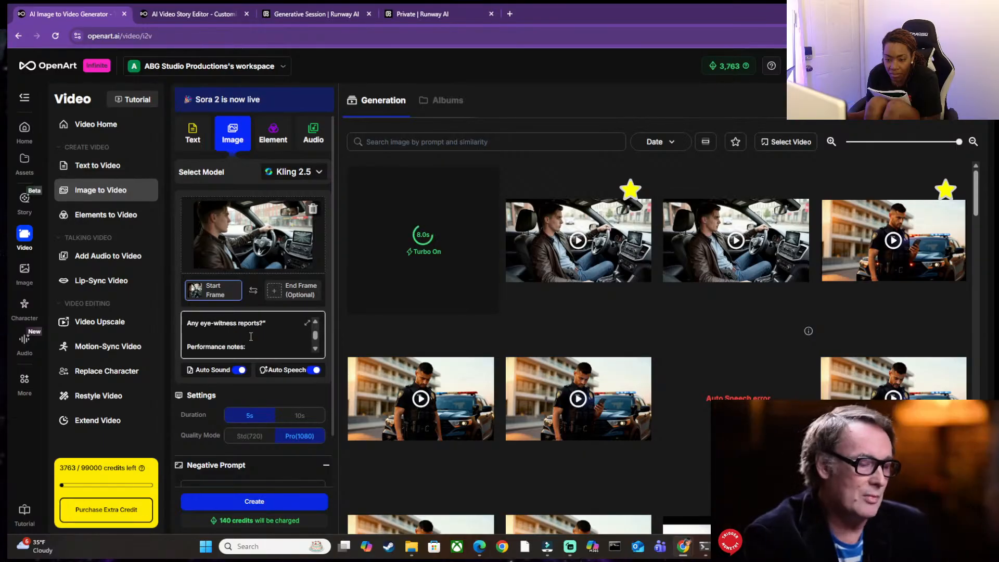
pyautogui.click(430, 238)
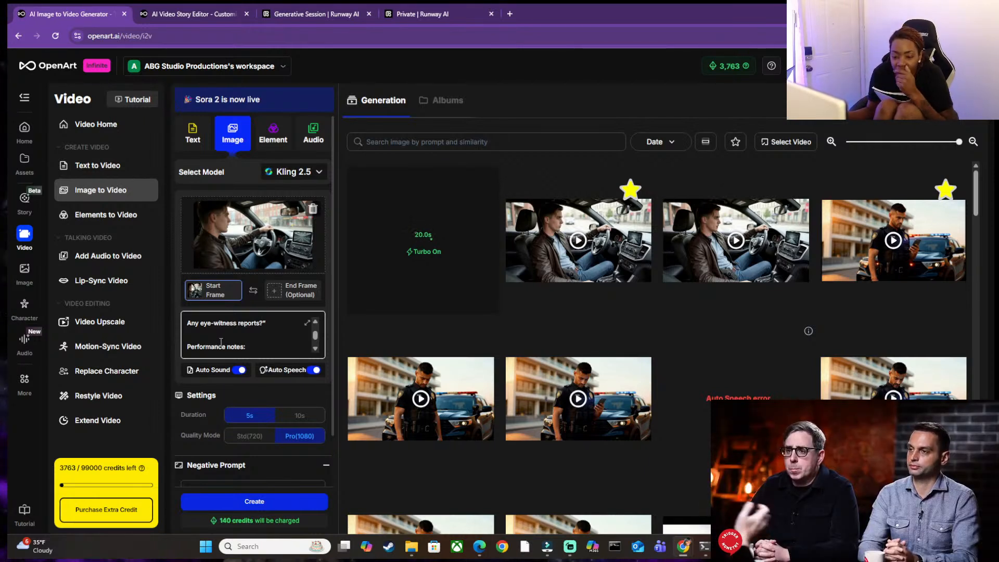
pyautogui.moveTo(211, 368)
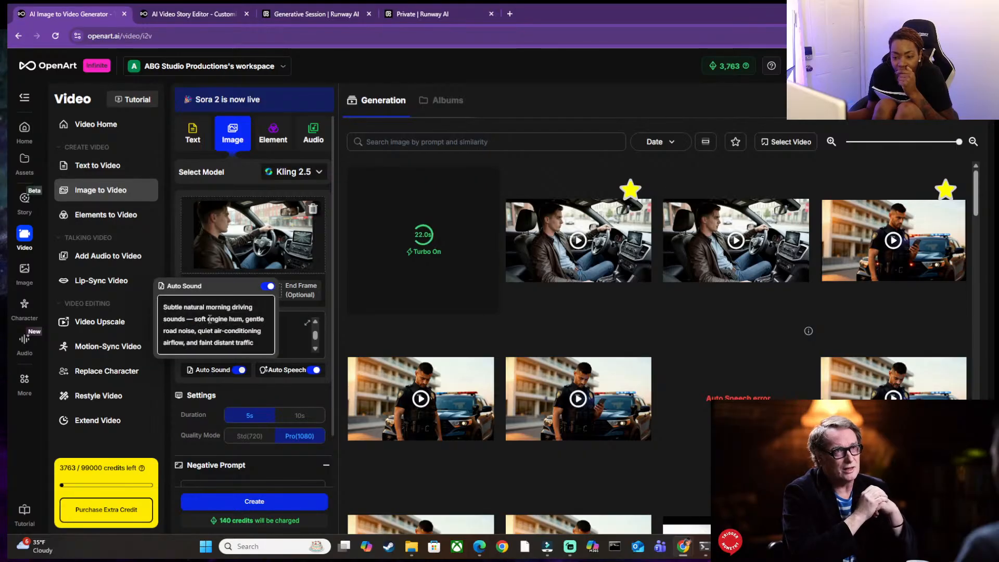
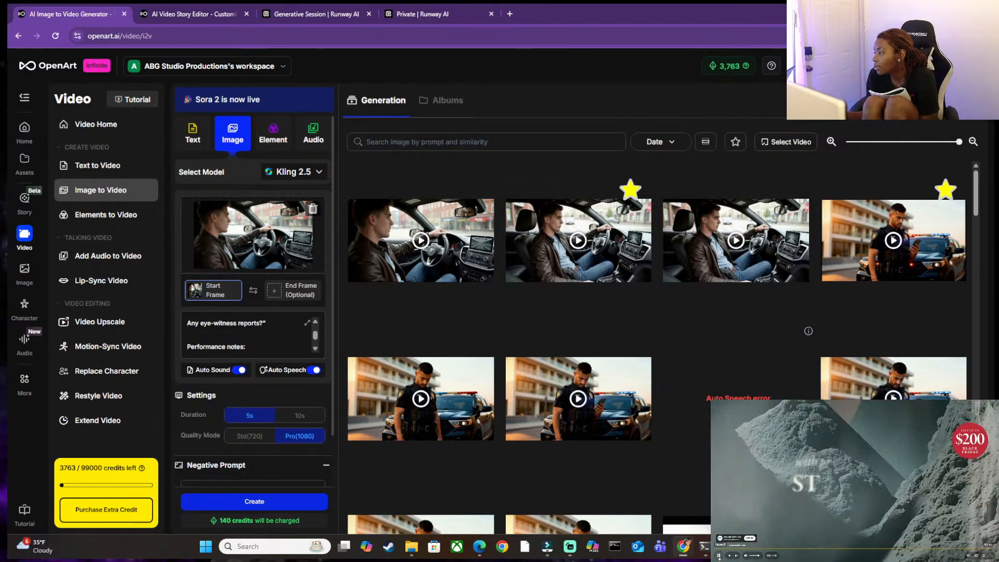
# Play the newest clip of the detective driving, close its details and check the Action section of the video prompt.
pyautogui.click(410, 235)
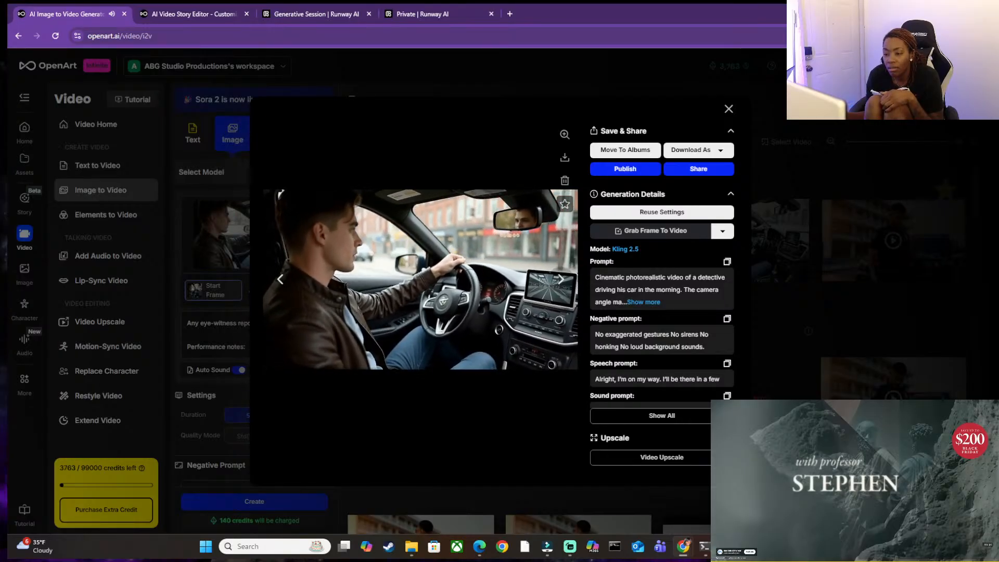
pyautogui.click(729, 109)
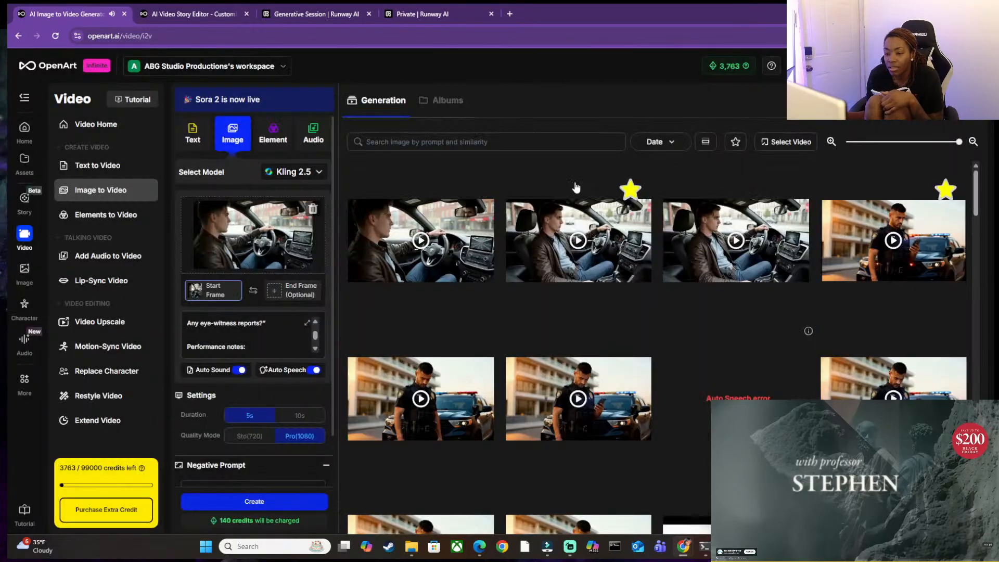
pyautogui.moveTo(292, 377)
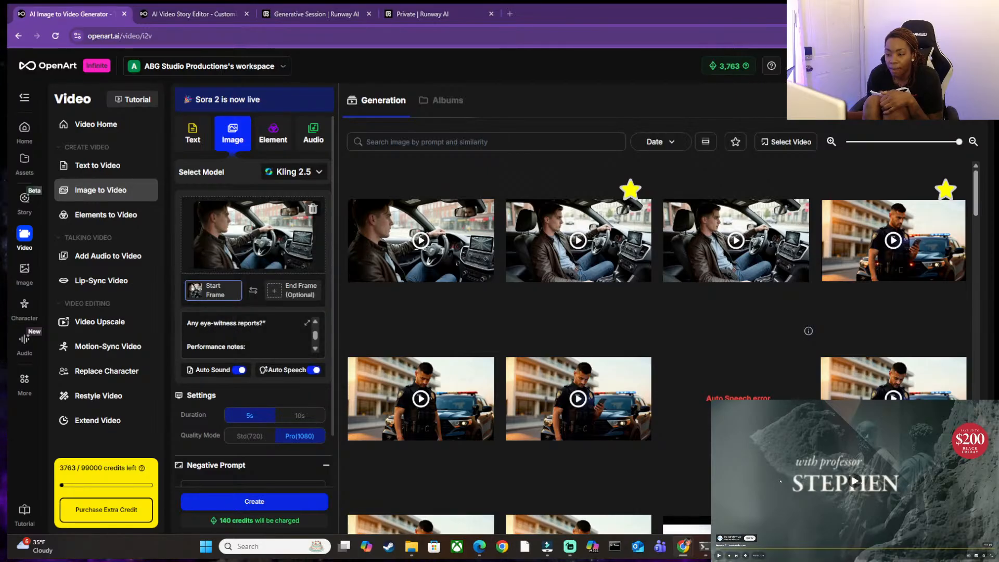
pyautogui.click(247, 345)
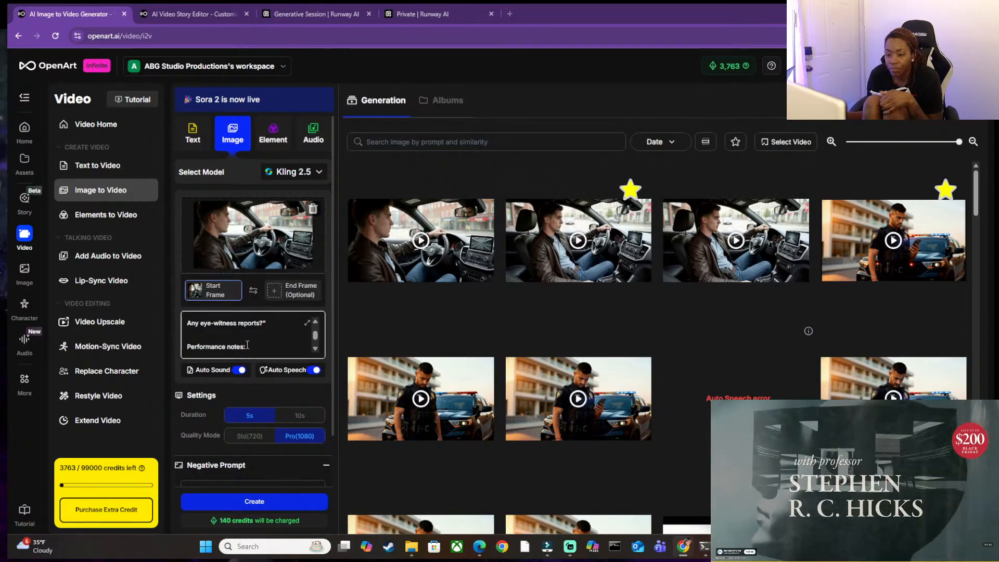
pyautogui.scroll(5, 247, 345)
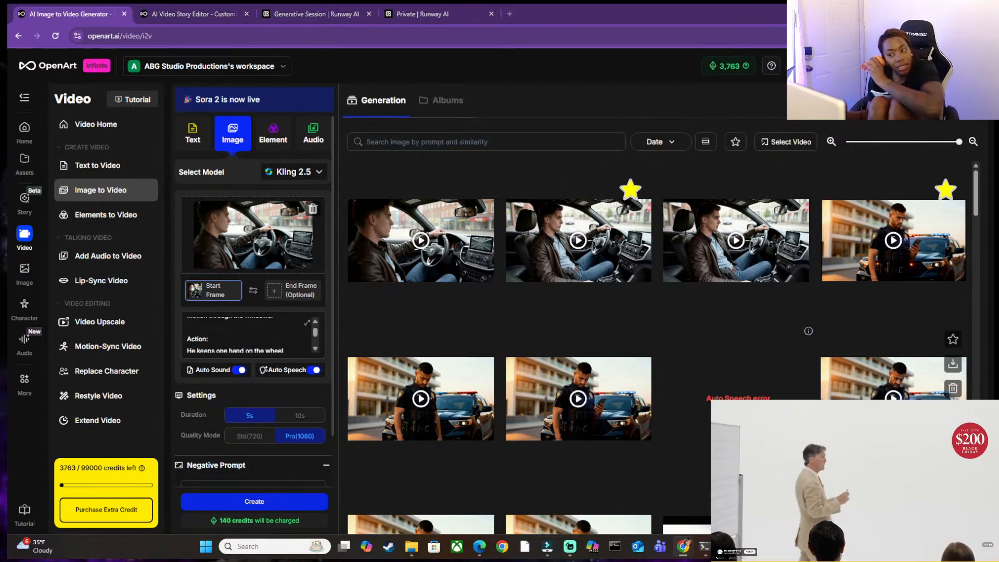
# Replay the newest detective driving clip in full screen, then close its details.
pyautogui.click(429, 250)
pyautogui.click(429, 249)
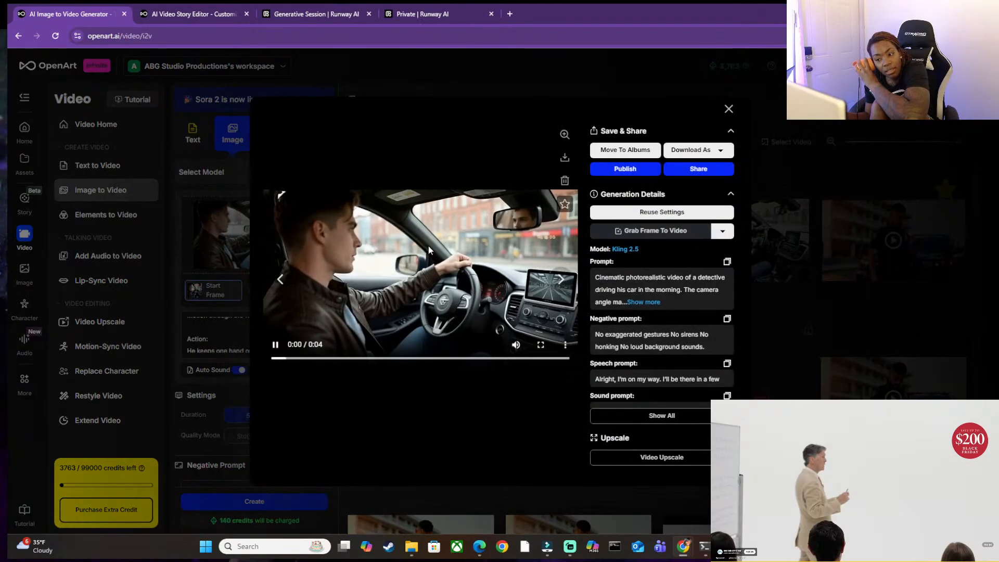
pyautogui.click(543, 346)
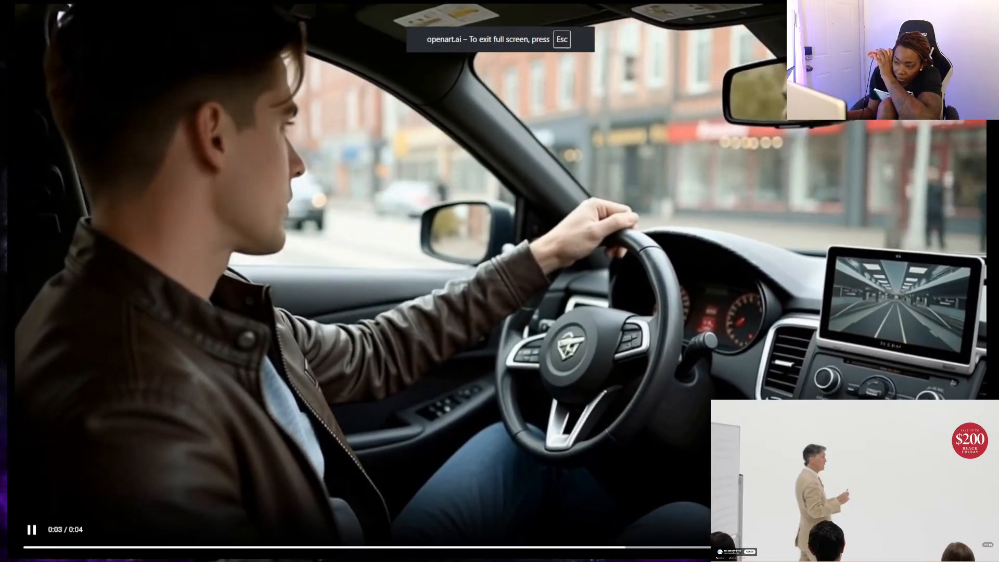
pyautogui.press('Escape')
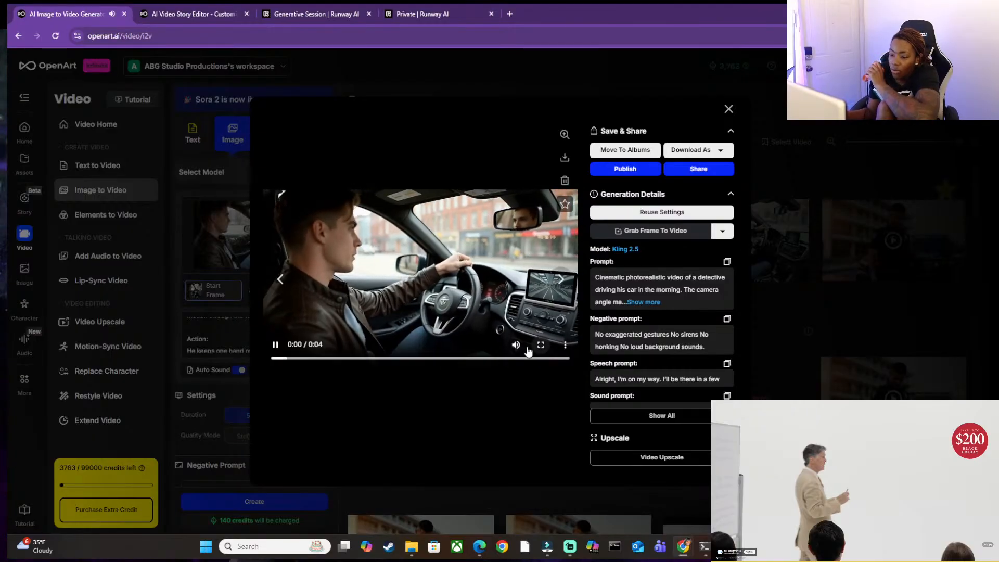
pyautogui.click(516, 344)
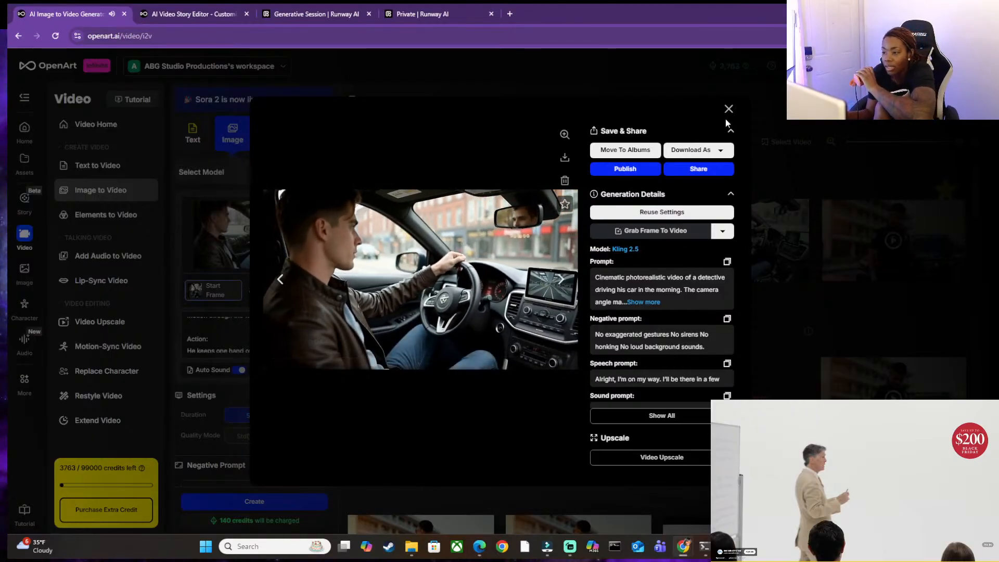
pyautogui.click(728, 109)
# Replace the start frame with the detective driving image openart_k3Dhlj17_upscaled.jpg.
pyautogui.scroll(5, 250, 345)
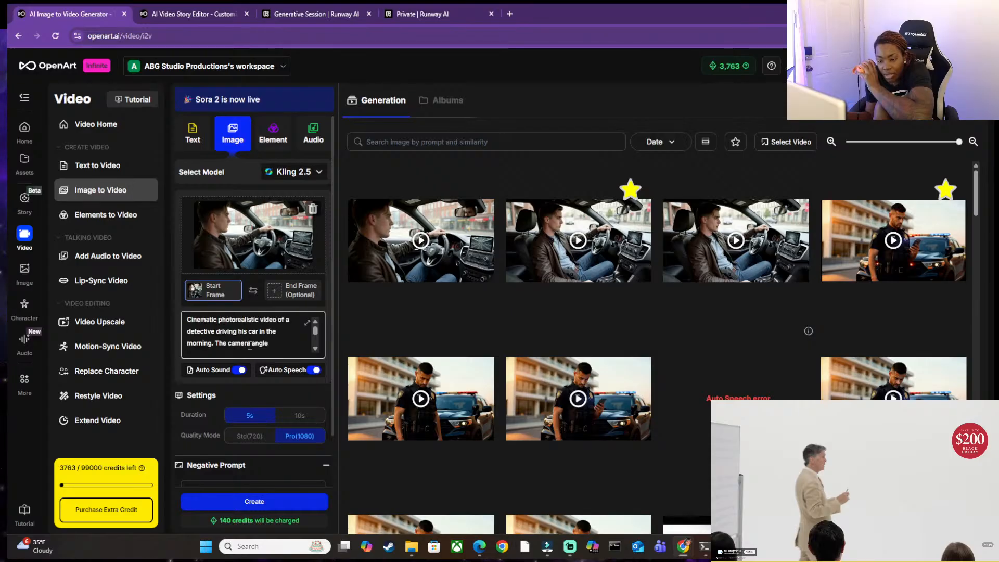
pyautogui.scroll(-6, 250, 345)
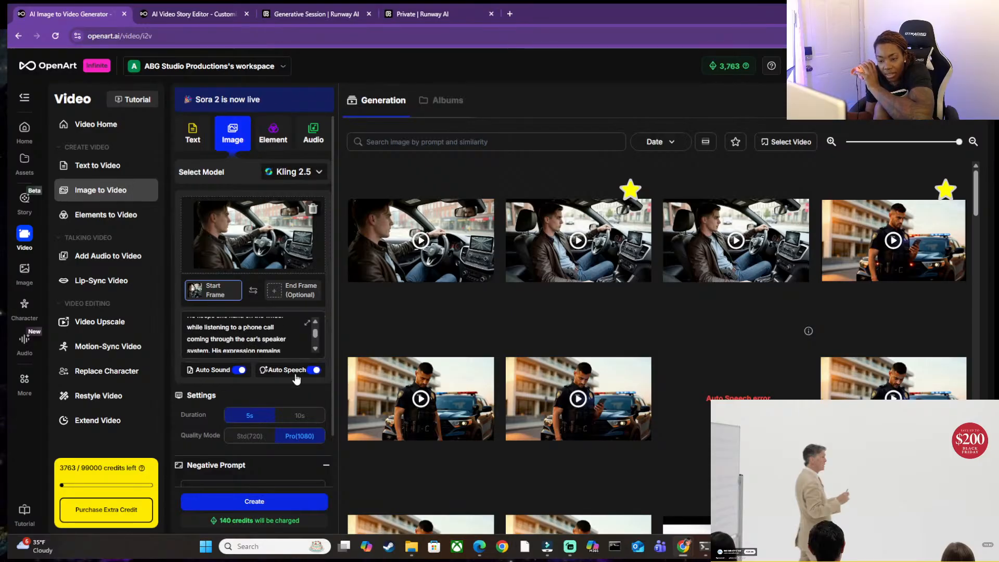
pyautogui.scroll(-5, 240, 331)
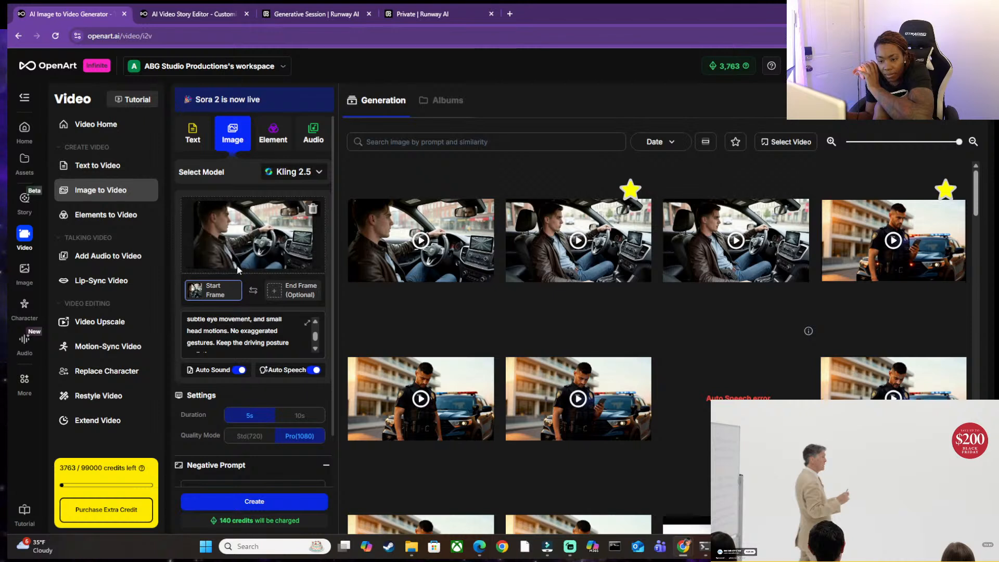
pyautogui.click(313, 209)
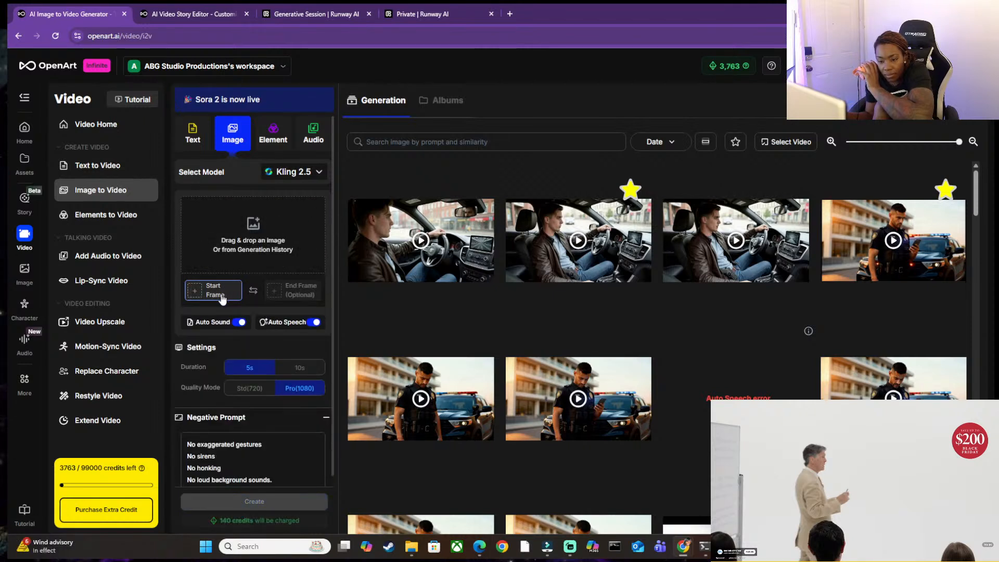
pyautogui.click(229, 245)
pyautogui.click(242, 248)
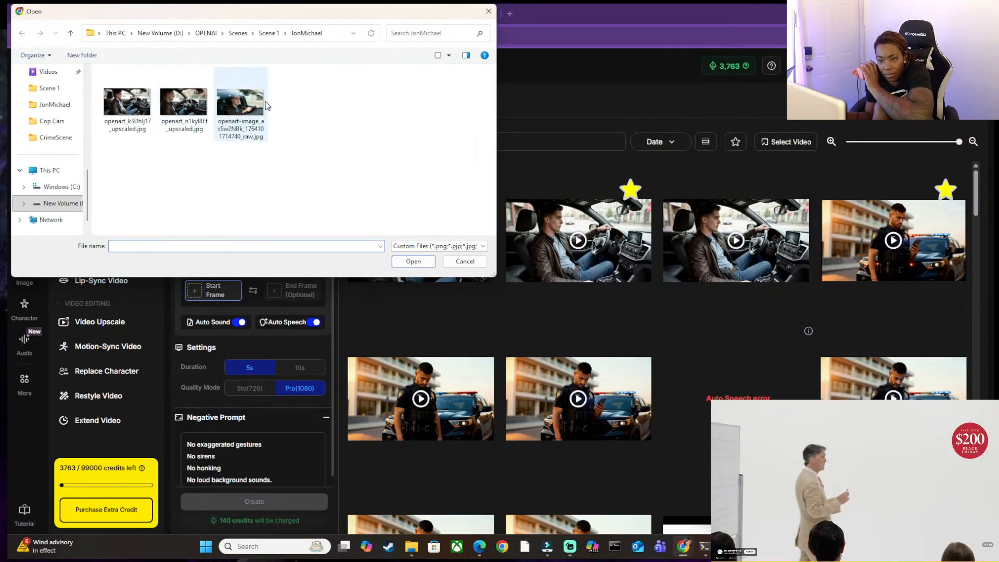
pyautogui.click(127, 103)
pyautogui.click(412, 262)
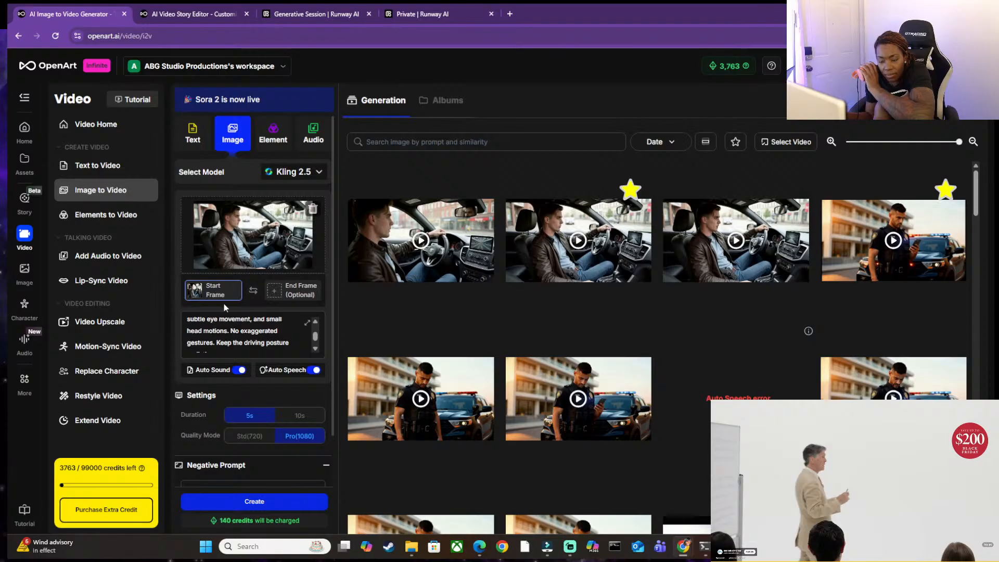
# Review the whole video prompt against the current Auto Speech line and find its Dialogue section.
pyautogui.scroll(-1, 230, 331)
pyautogui.scroll(-4, 231, 332)
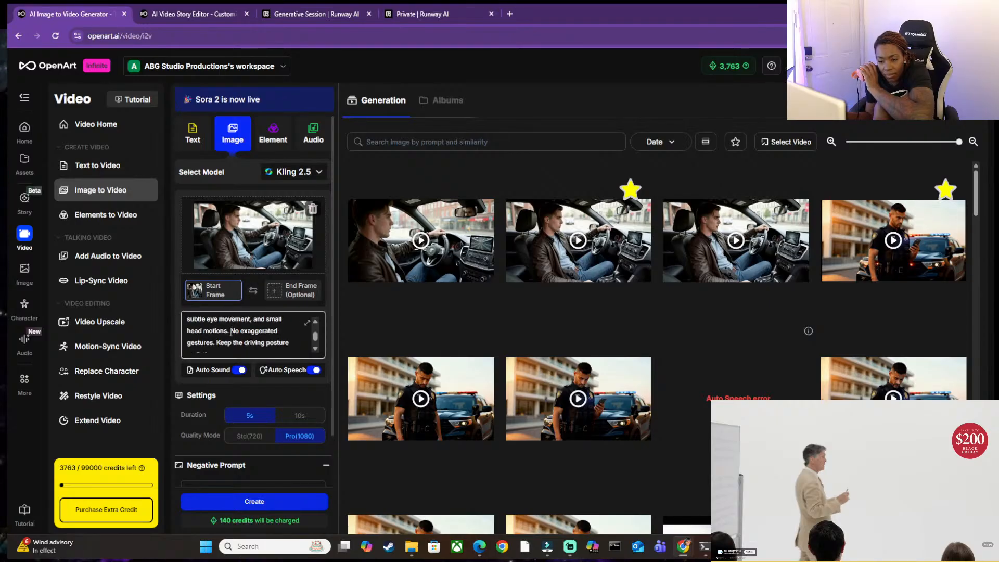
pyautogui.scroll(-1, 231, 332)
pyautogui.scroll(1, 231, 332)
pyautogui.scroll(3, 230, 332)
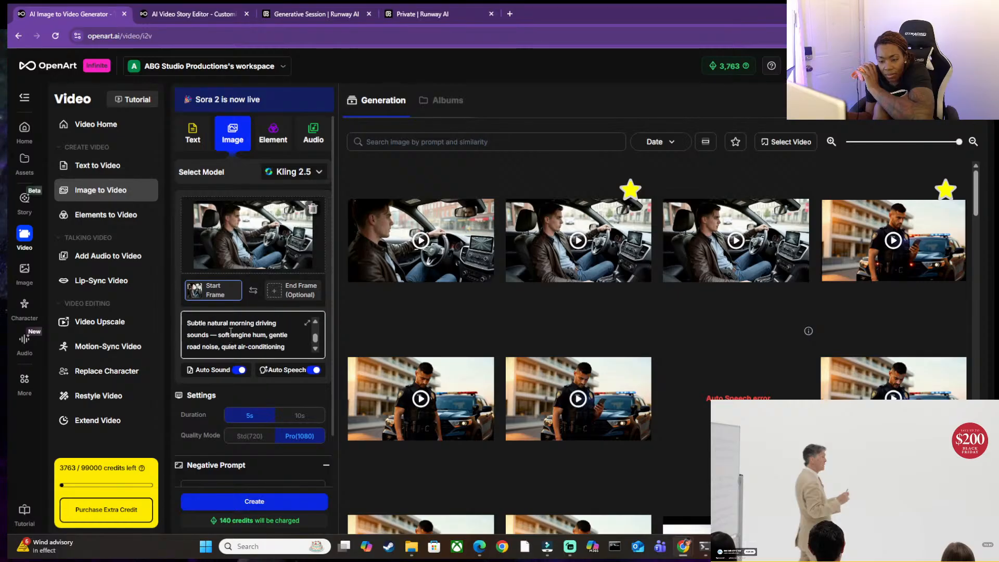
pyautogui.scroll(4, 230, 332)
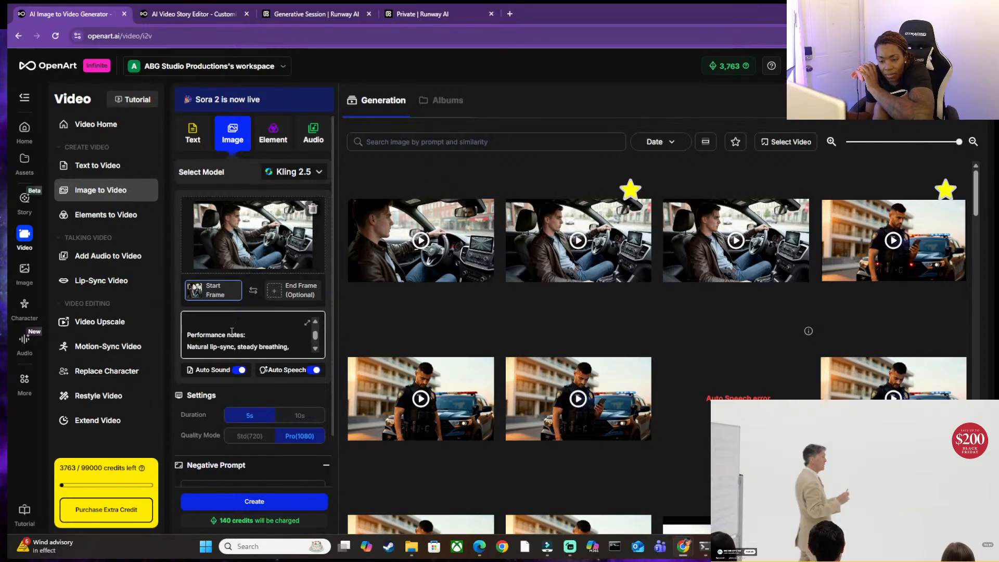
pyautogui.scroll(3, 232, 332)
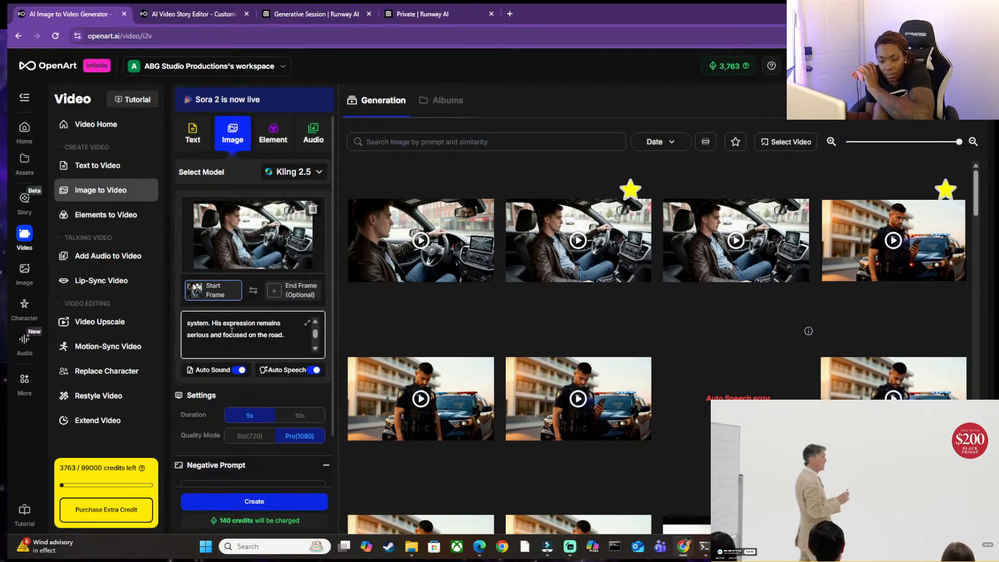
pyautogui.scroll(4, 232, 332)
pyautogui.scroll(1, 233, 332)
pyautogui.click(280, 374)
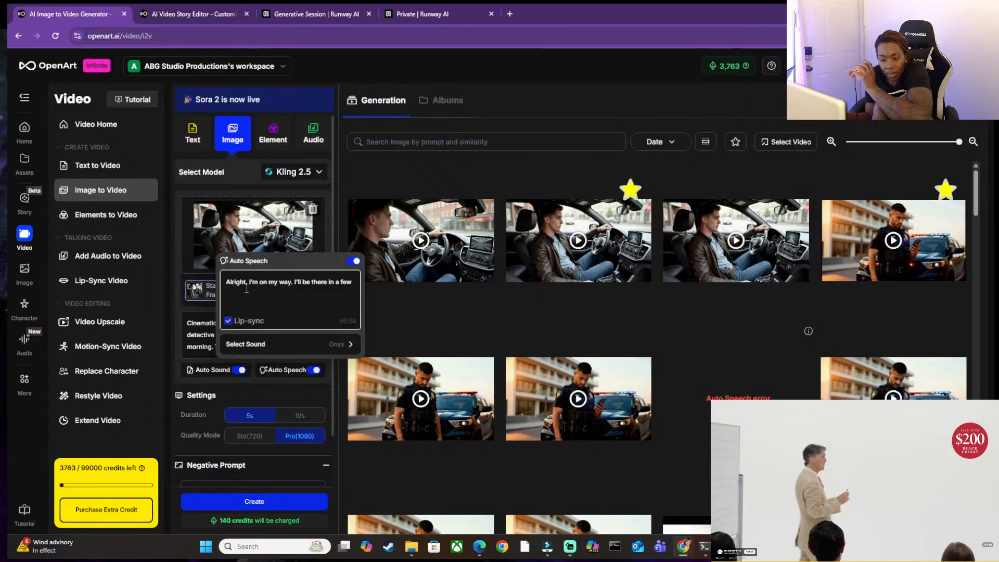
pyautogui.scroll(-1, 203, 325)
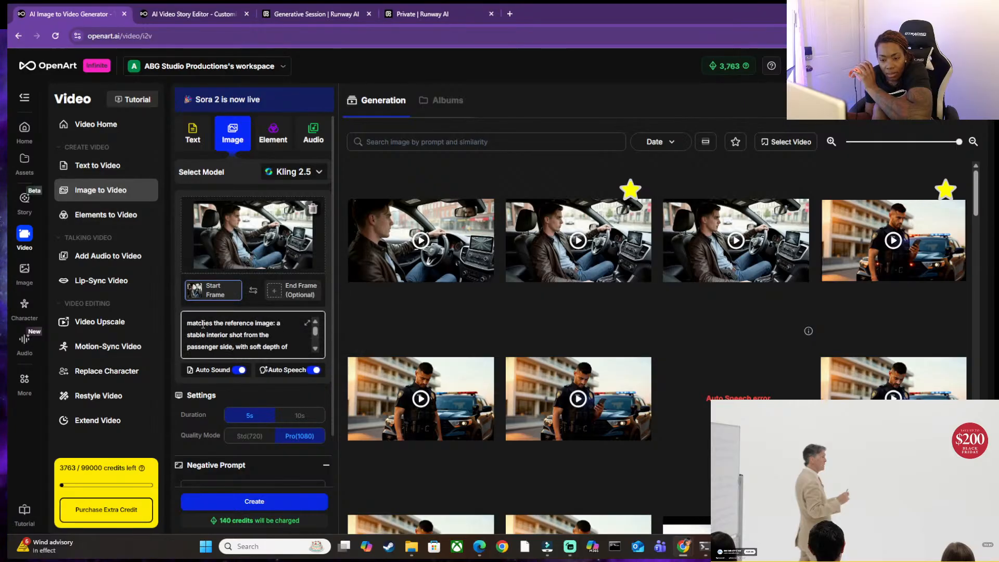
pyautogui.scroll(-3, 218, 324)
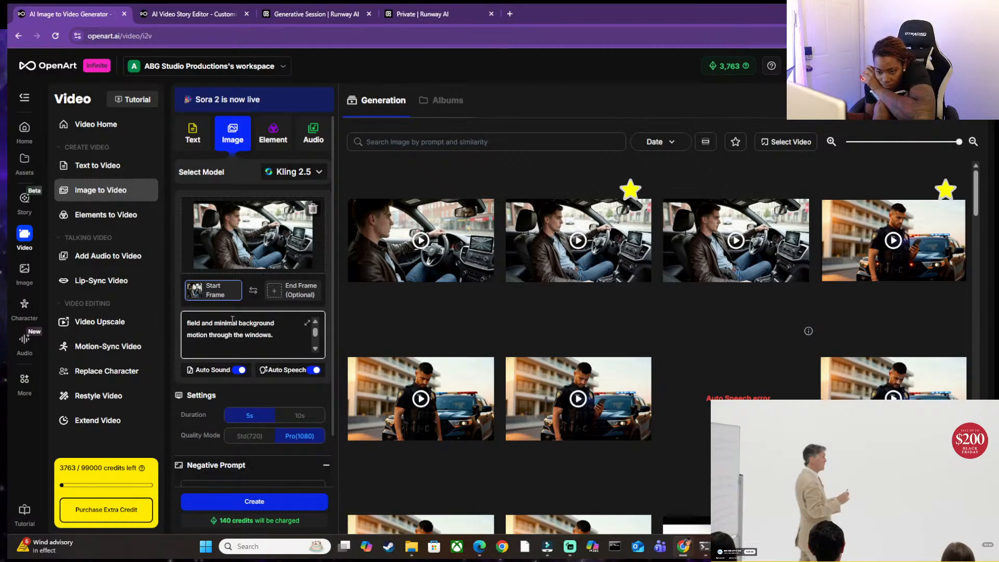
pyautogui.scroll(-3, 223, 335)
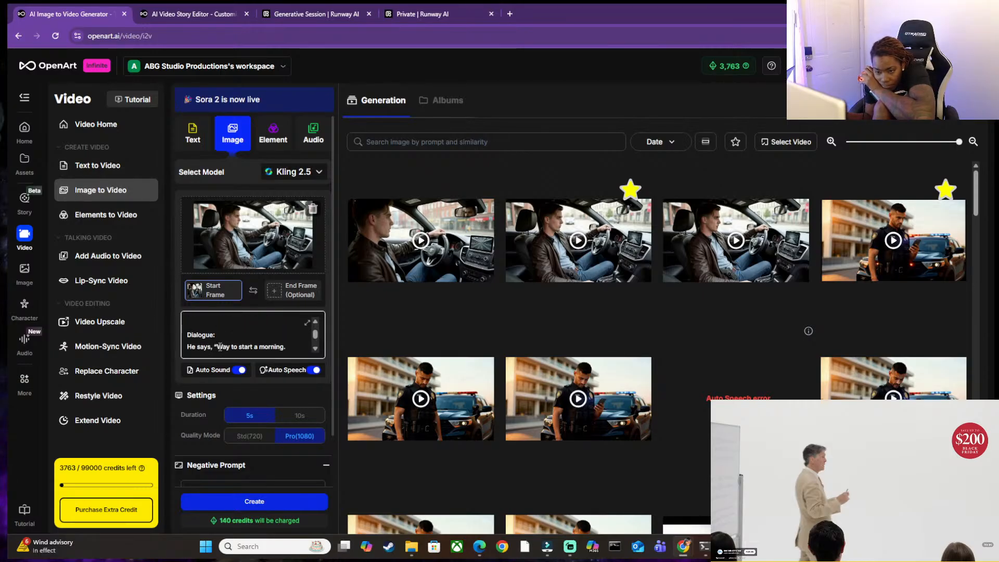
# Replace the Auto Speech line with the prompt's dialogue "Way to start a morning. Any eye-witness reports".
pyautogui.moveTo(219, 347); pyautogui.dragTo(280, 336)
pyautogui.scroll(1, 279, 336)
pyautogui.scroll(-5, 279, 336)
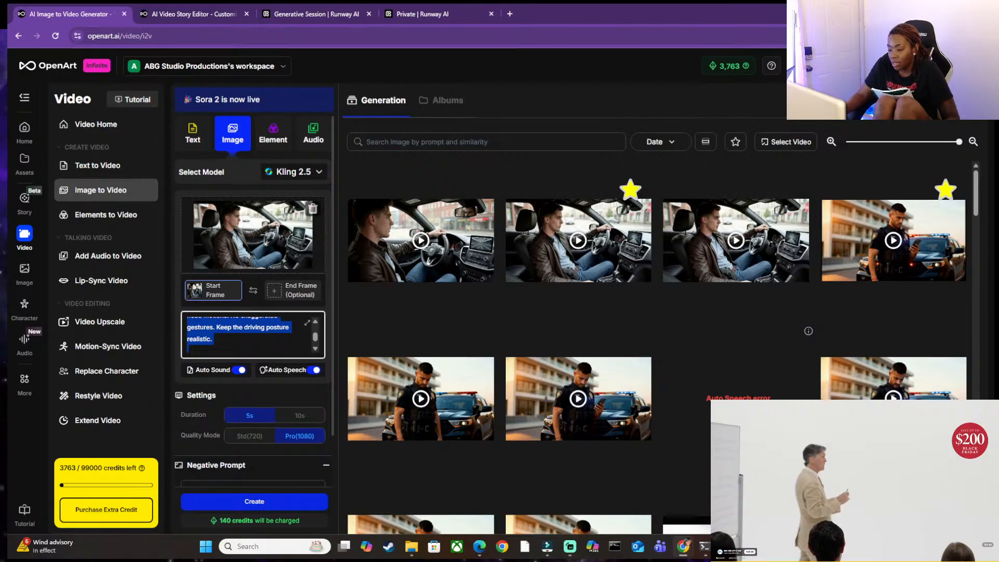
pyautogui.scroll(6, 315, 328)
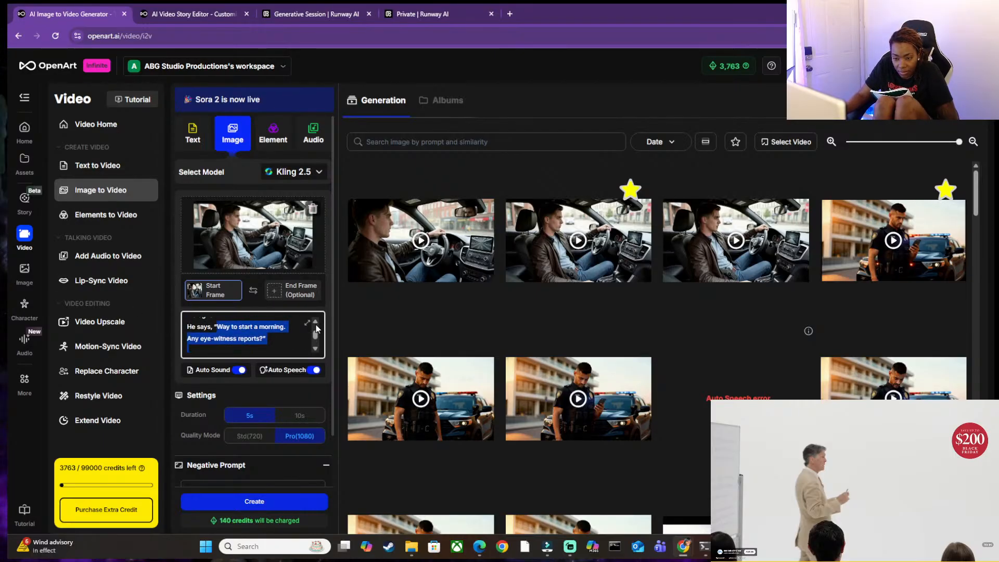
pyautogui.click(223, 328)
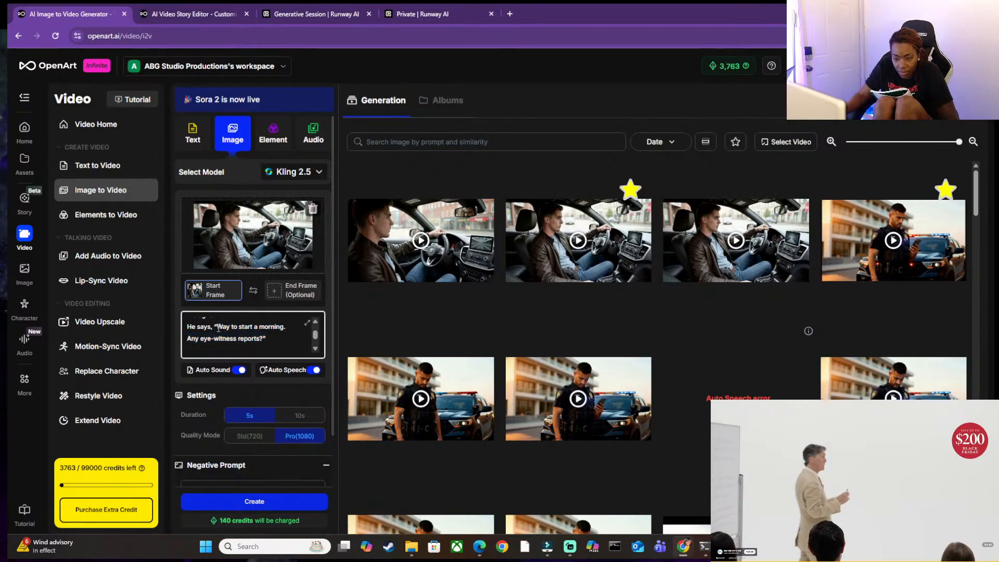
pyautogui.moveTo(218, 328); pyautogui.dragTo(255, 340)
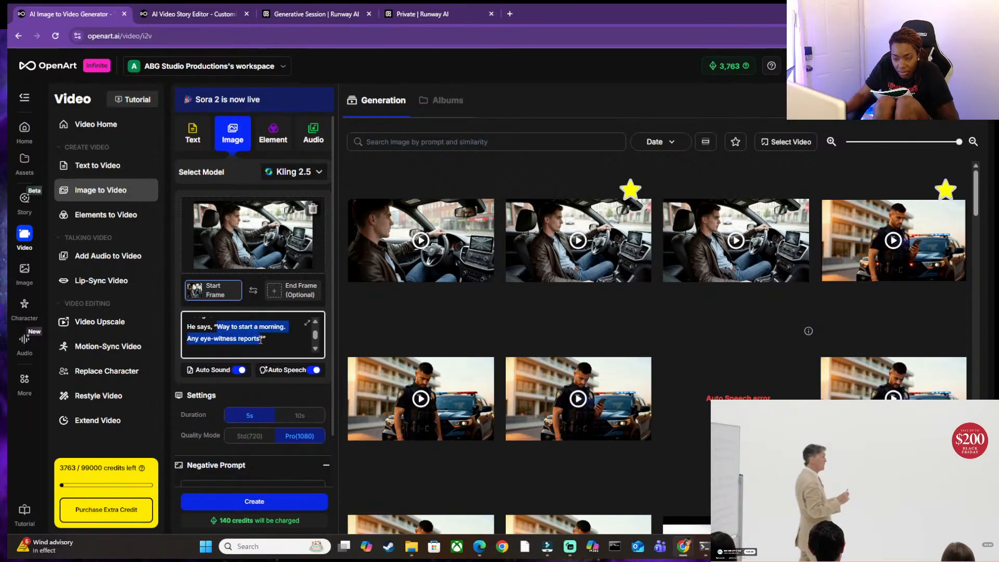
pyautogui.click(289, 375)
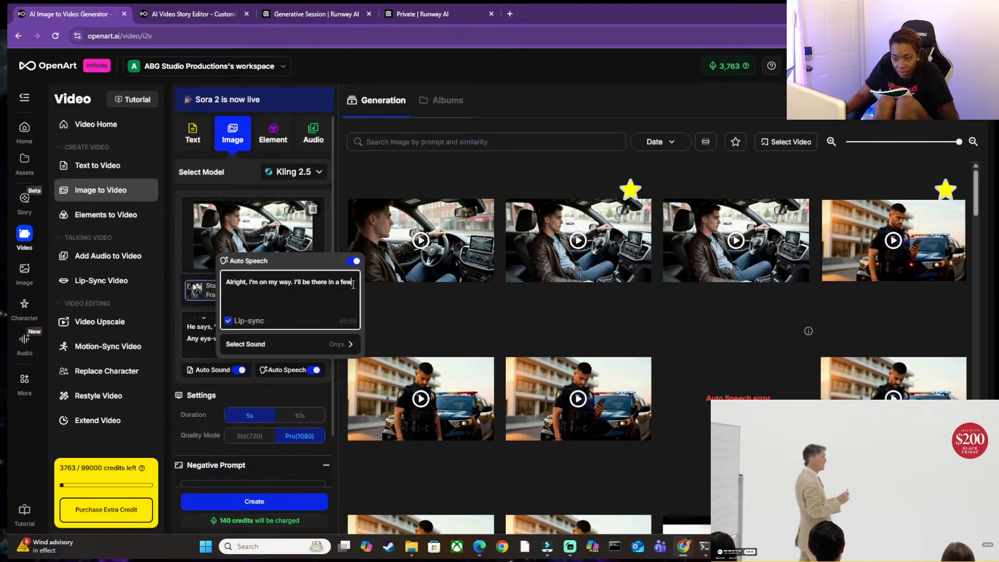
pyautogui.write('Way to start a morning. Any eye-witness reports?')
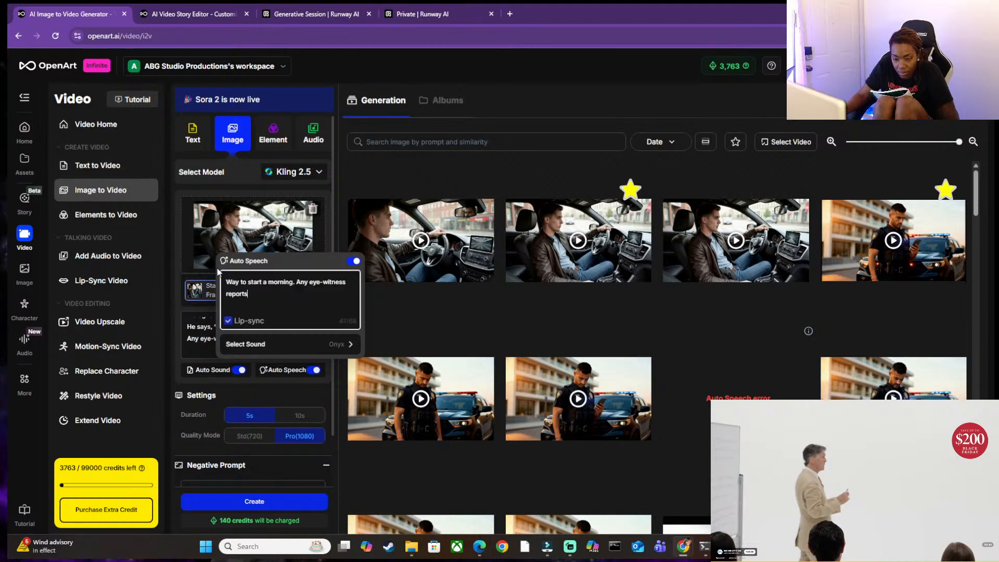
# Delete the sentence "Phone call audio is clear through the car speakers." from the prompt's Audio section and look over the remaining prompt.
pyautogui.click(208, 331)
pyautogui.scroll(-3, 224, 334)
pyautogui.scroll(-4, 233, 336)
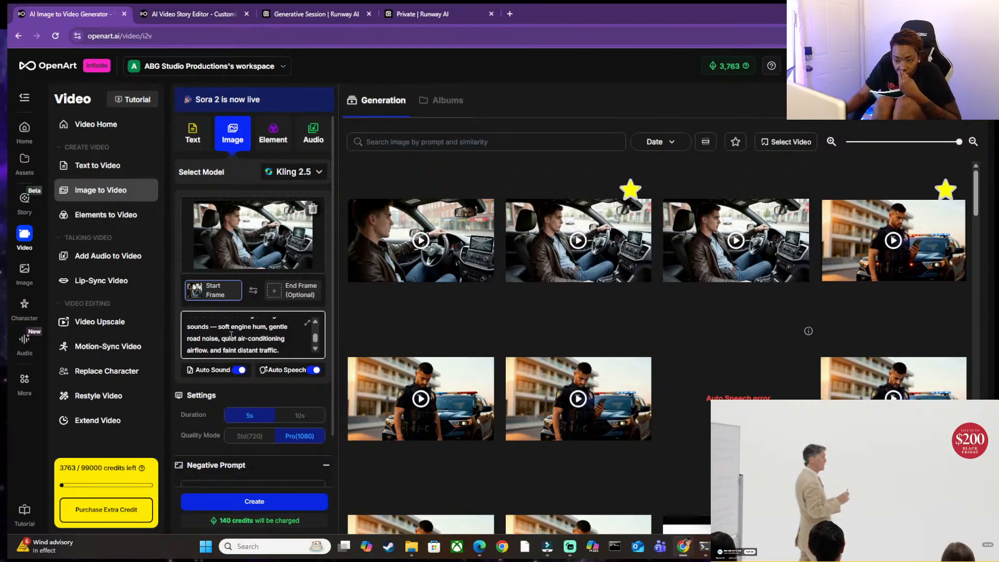
pyautogui.scroll(-2, 226, 336)
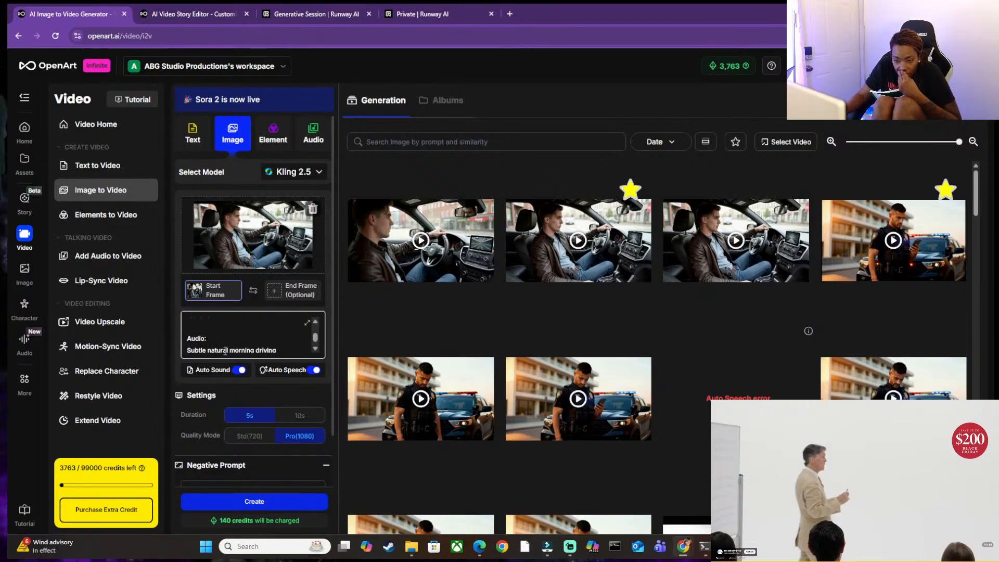
pyautogui.scroll(-5, 314, 353)
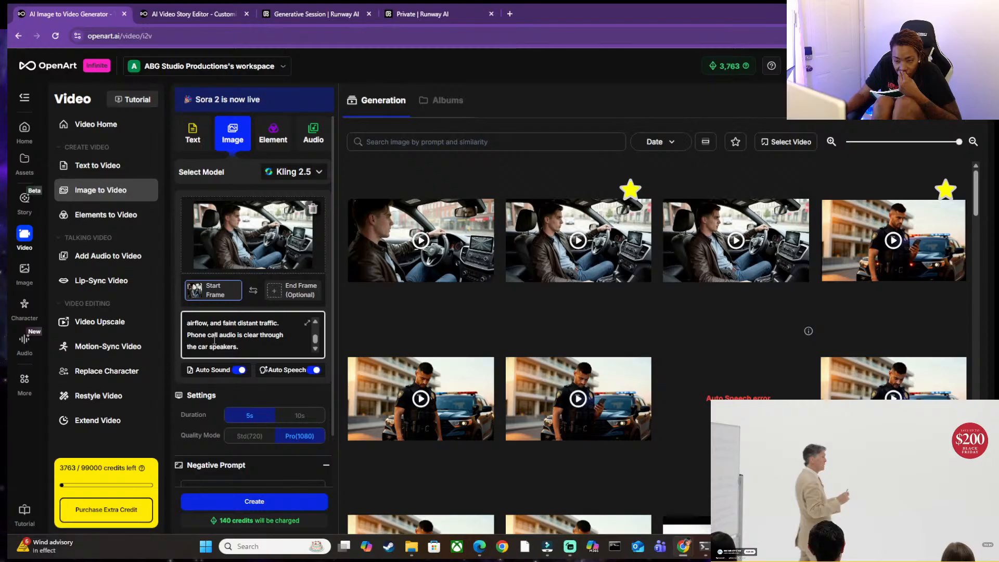
pyautogui.click(237, 347)
pyautogui.moveTo(243, 348); pyautogui.dragTo(188, 335)
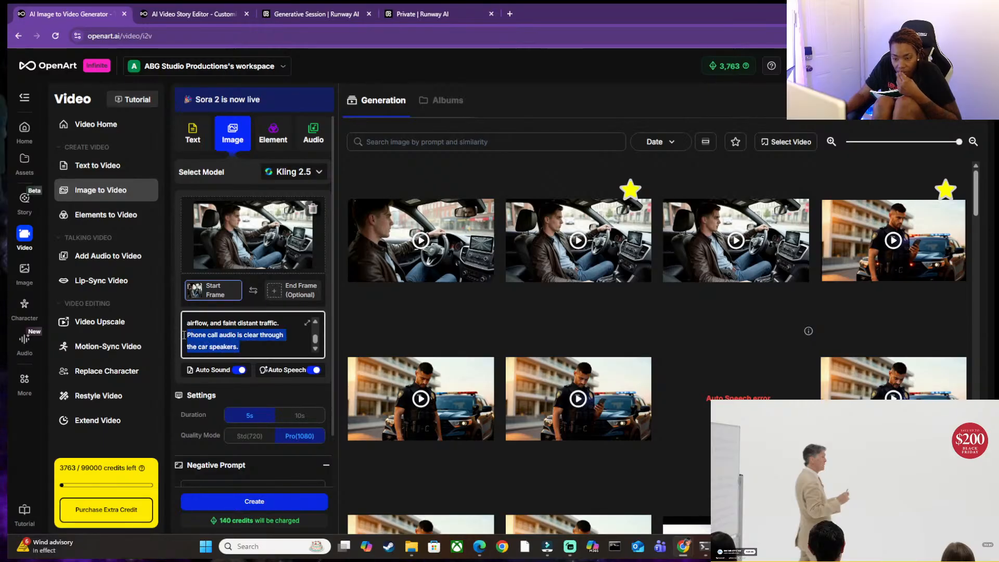
pyautogui.press('BackSpace')
pyautogui.moveTo(282, 347); pyautogui.dragTo(247, 367)
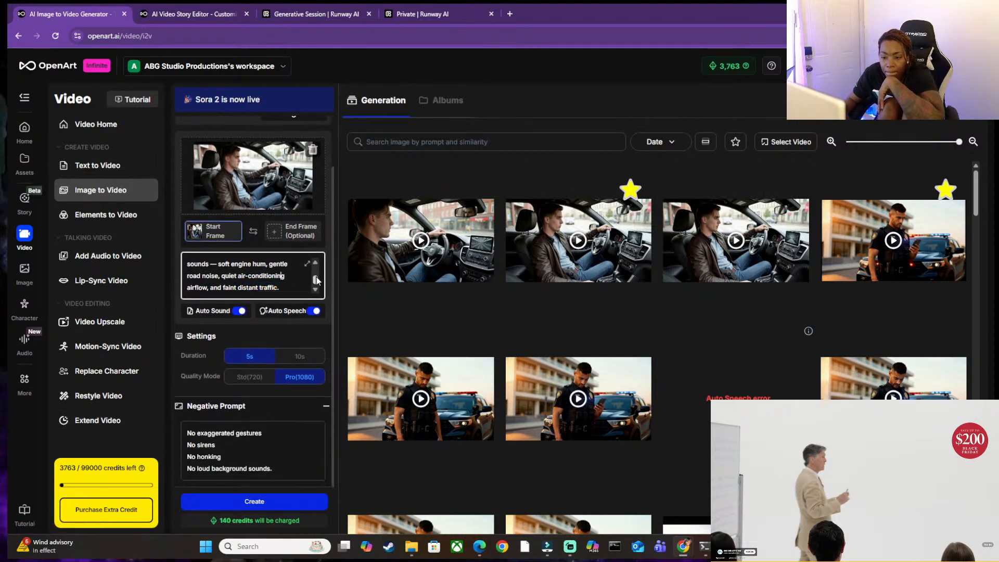
pyautogui.scroll(3, 317, 281)
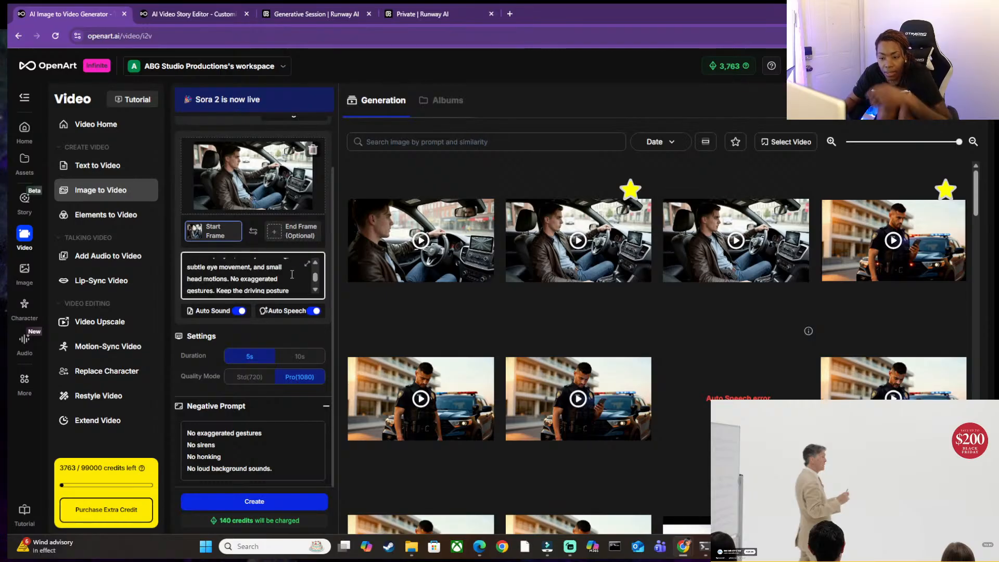
# Select the whole video prompt, switch to YouTube template.docx in Word and go to the end of its last negative prompt.
pyautogui.hotkey('ctrl', 'a')
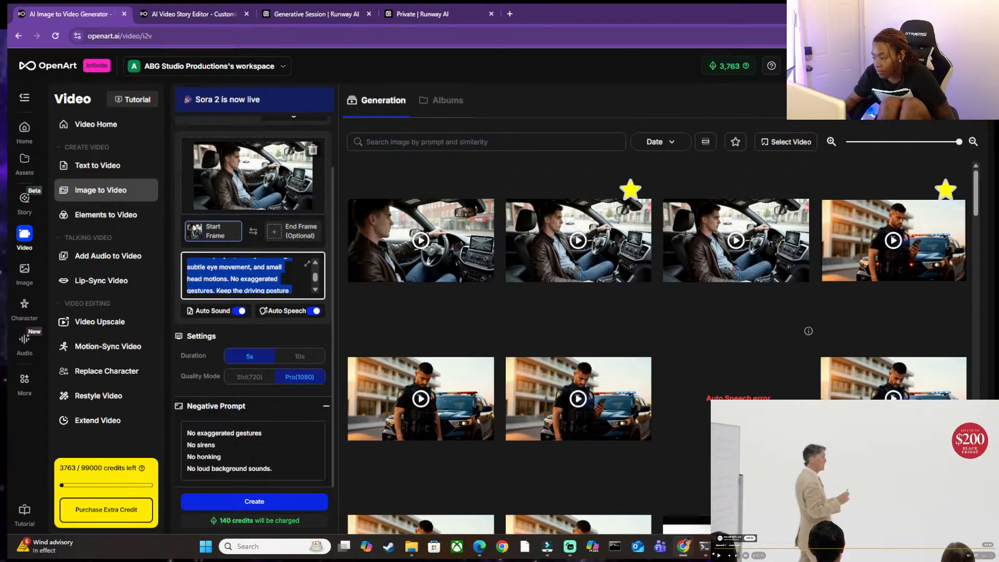
pyautogui.click(750, 547)
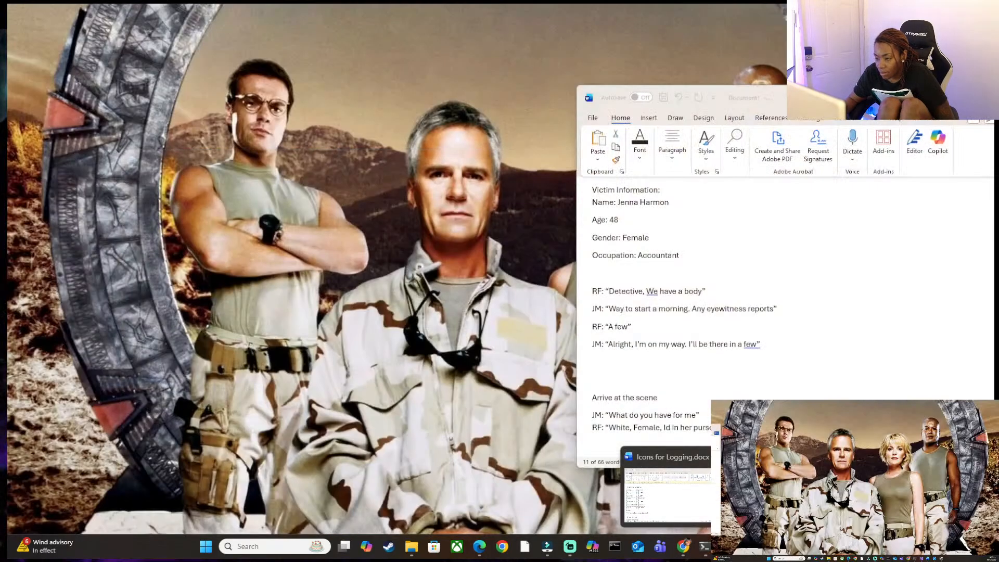
pyautogui.click(926, 495)
pyautogui.click(586, 368)
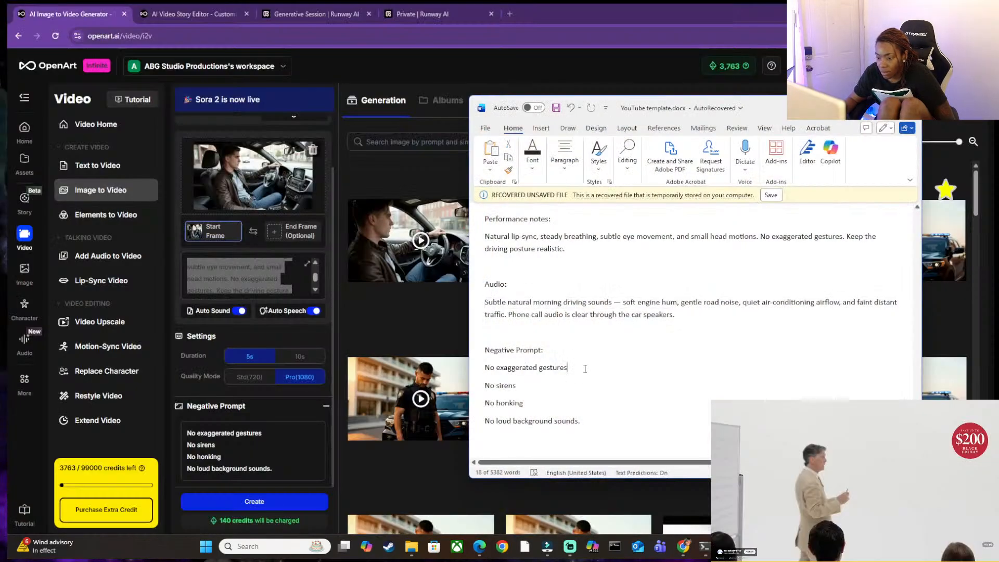
pyautogui.scroll(6, 590, 424)
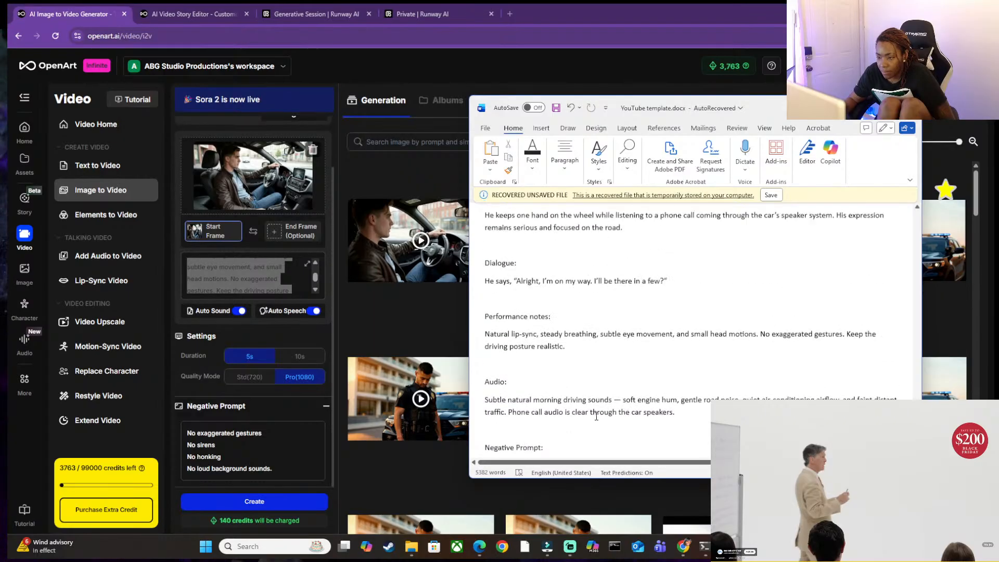
pyautogui.scroll(-5, 596, 417)
pyautogui.scroll(-1, 597, 417)
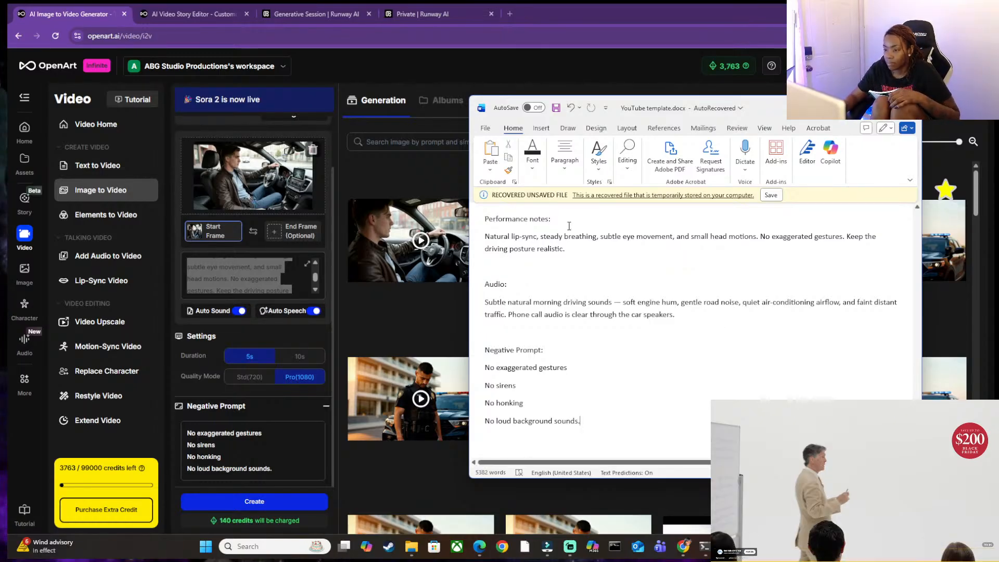
# Read through the JM GOING TO CRIME SCENE prompt in the document and compare its structure with the officer prompt above it.
pyautogui.scroll(7, 569, 225)
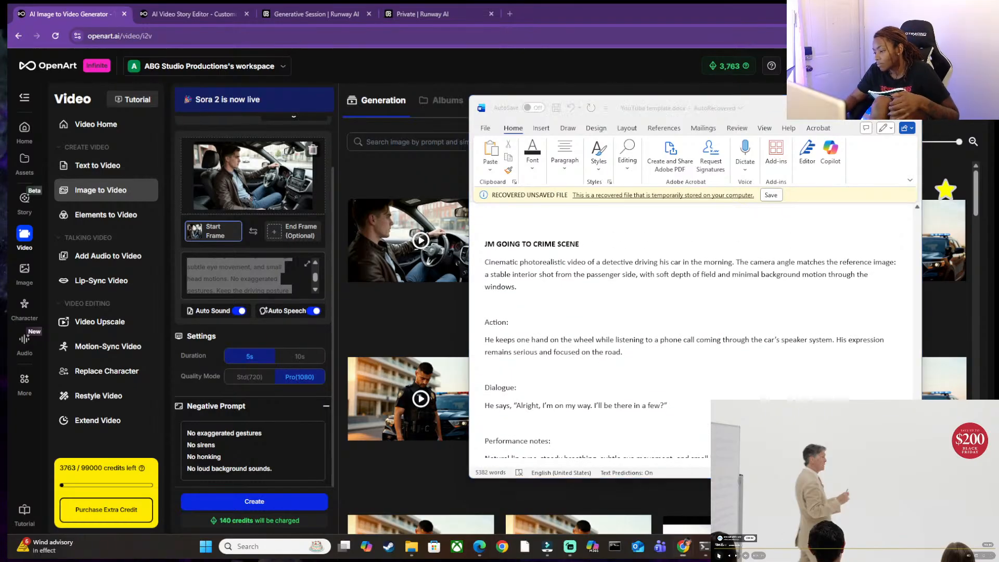
pyautogui.scroll(4, 547, 374)
pyautogui.scroll(-2, 547, 374)
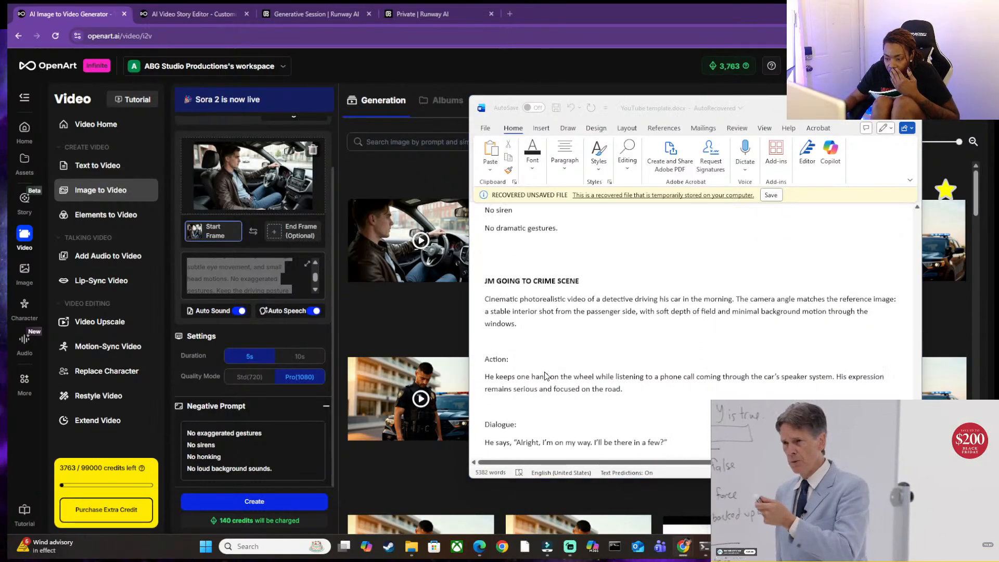
pyautogui.scroll(-4, 546, 375)
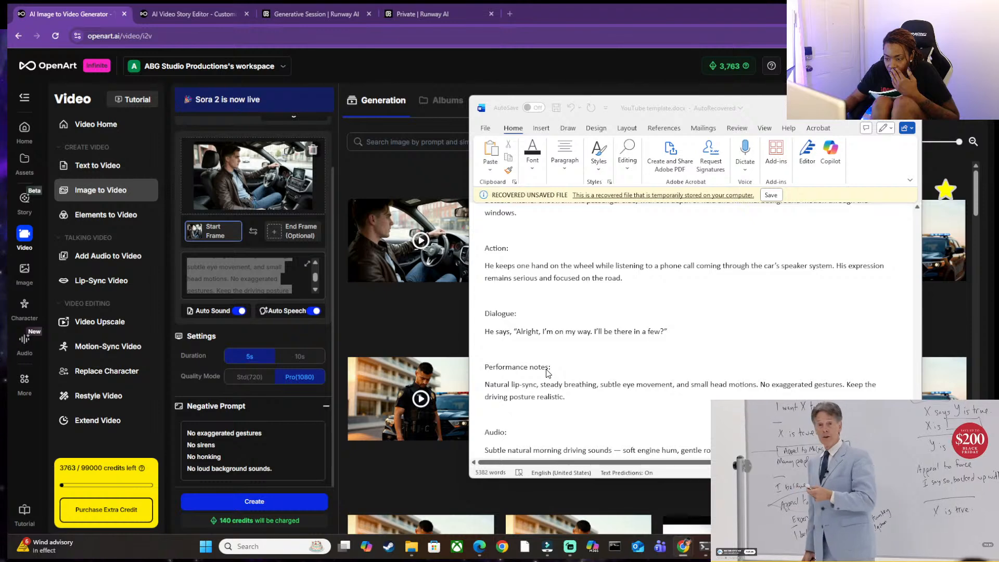
pyautogui.scroll(4, 638, 341)
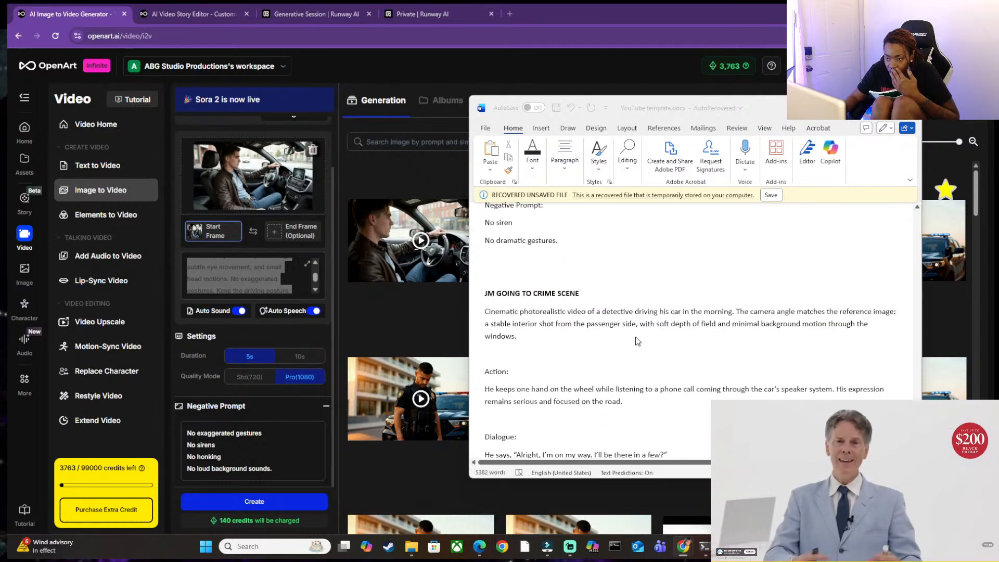
pyautogui.scroll(8, 638, 341)
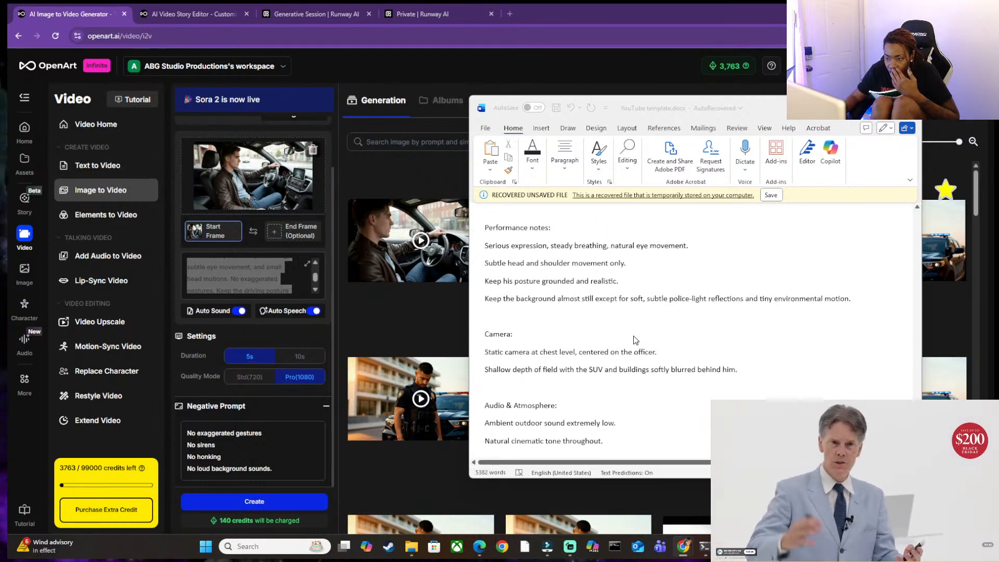
pyautogui.scroll(8, 633, 336)
pyautogui.scroll(-8, 633, 335)
pyautogui.scroll(-8, 616, 350)
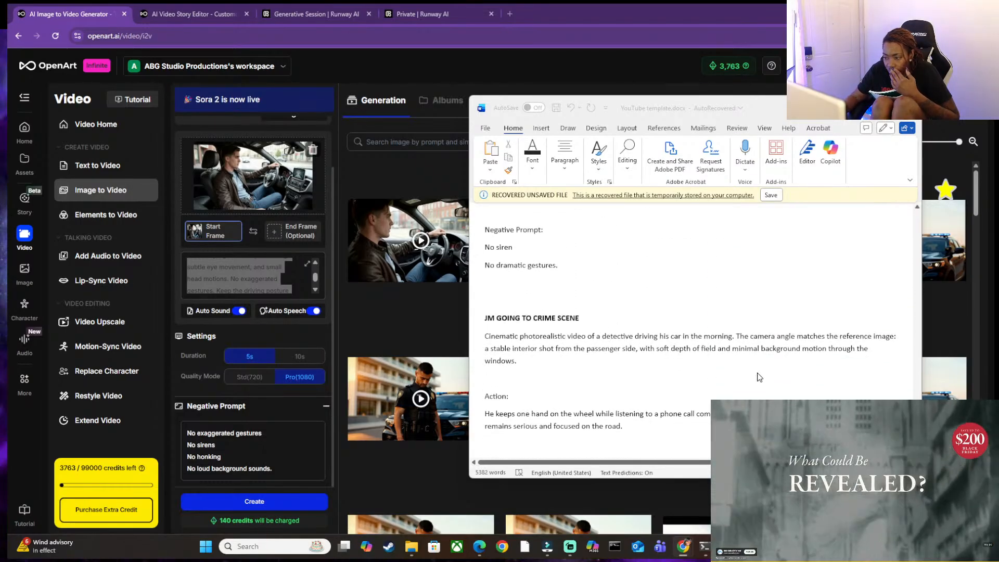
pyautogui.scroll(-3, 760, 377)
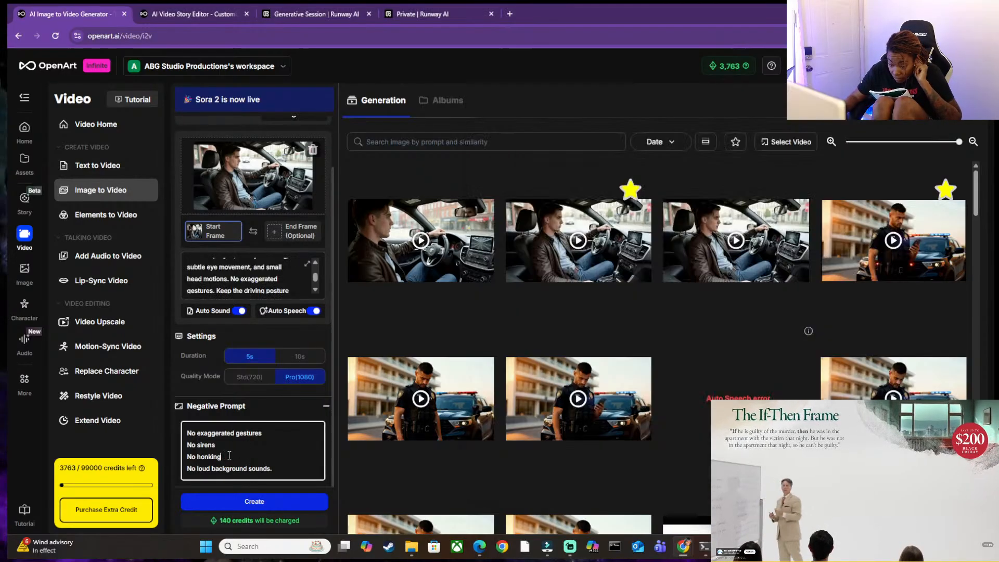
# Return to OpenArt and check the negative prompt and the prompt's Dialogue line against the Auto Speech setting.
pyautogui.click(233, 457)
pyautogui.scroll(2, 234, 458)
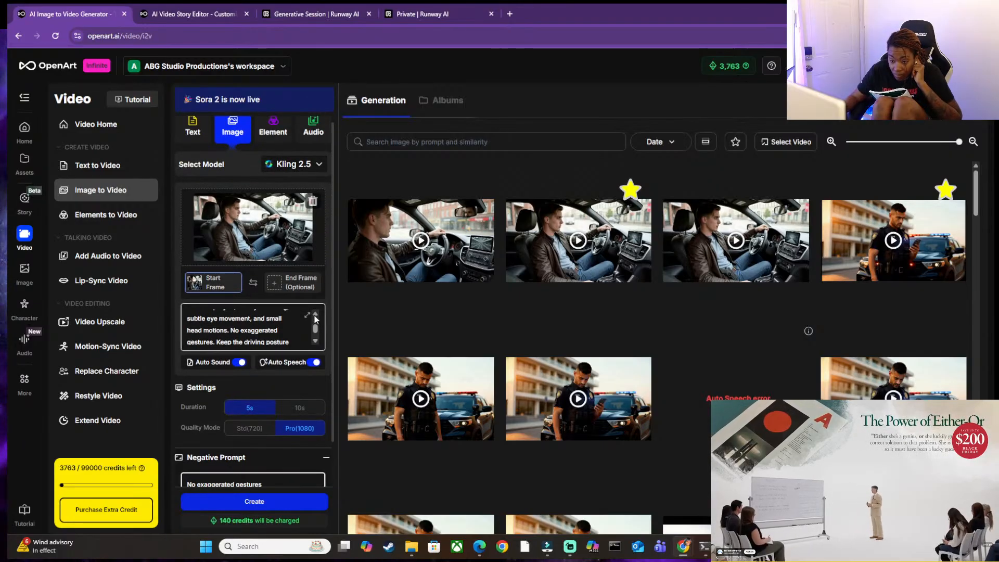
pyautogui.scroll(4, 314, 319)
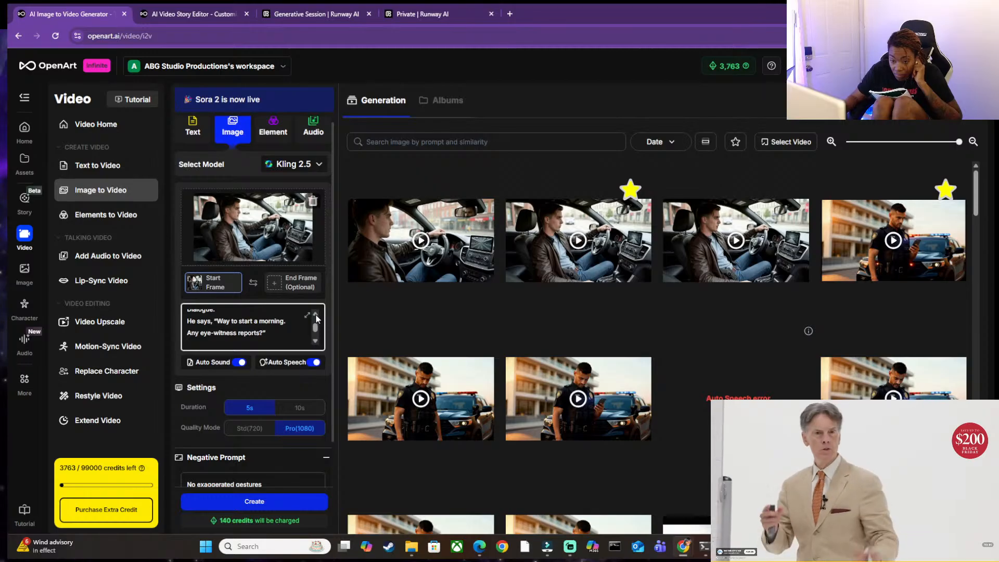
pyautogui.moveTo(218, 322); pyautogui.dragTo(250, 331)
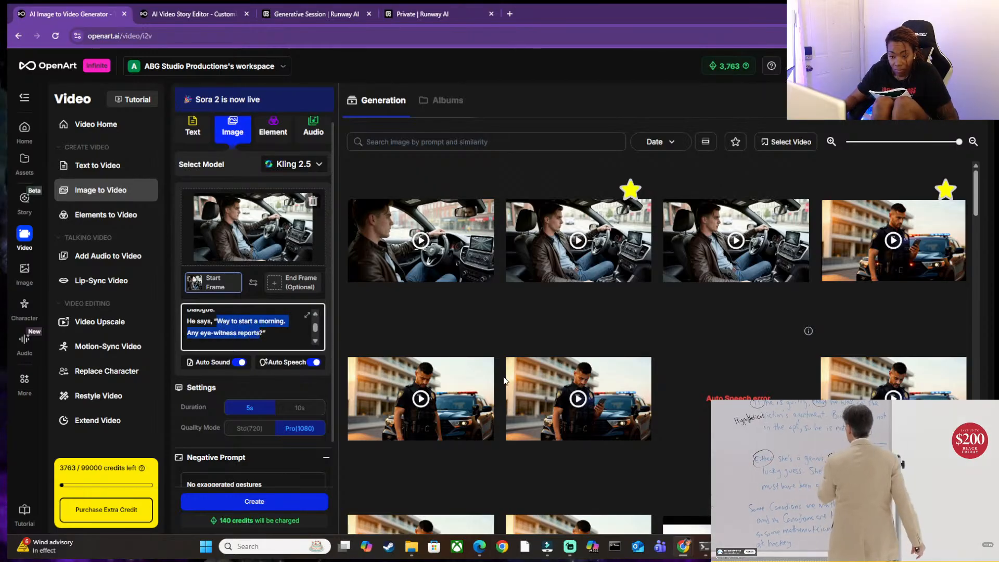
pyautogui.click(290, 364)
pyautogui.click(291, 364)
pyautogui.click(226, 322)
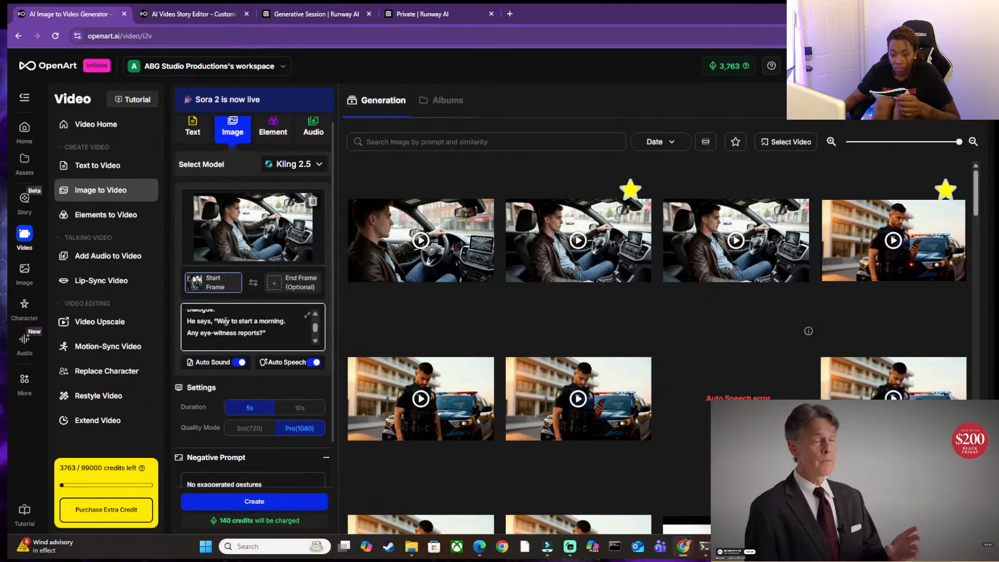
# Review the video prompt from its opening camera description through the Action, Dialogue and Performance notes to the Audio section.
pyautogui.scroll(5, 235, 331)
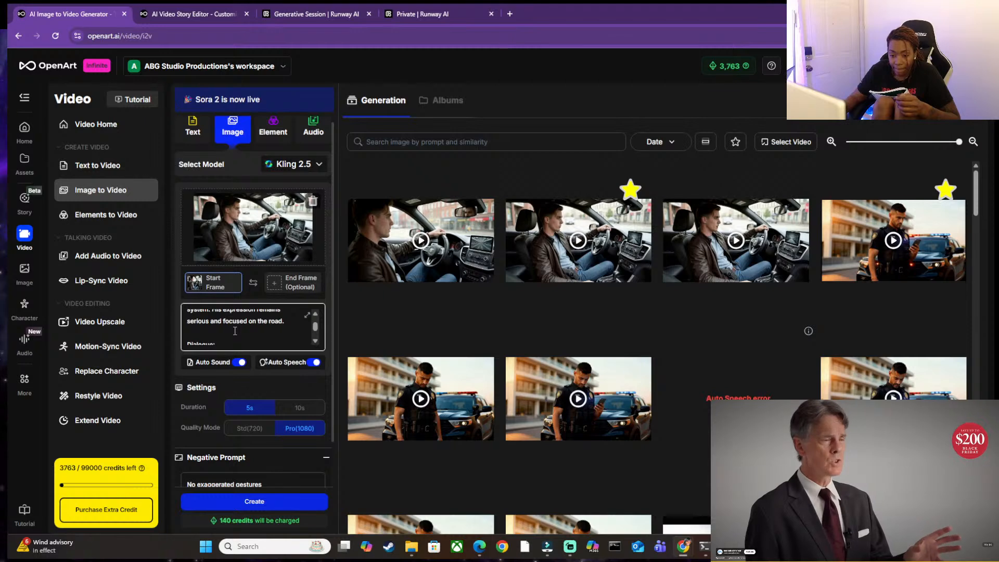
pyautogui.scroll(3, 235, 331)
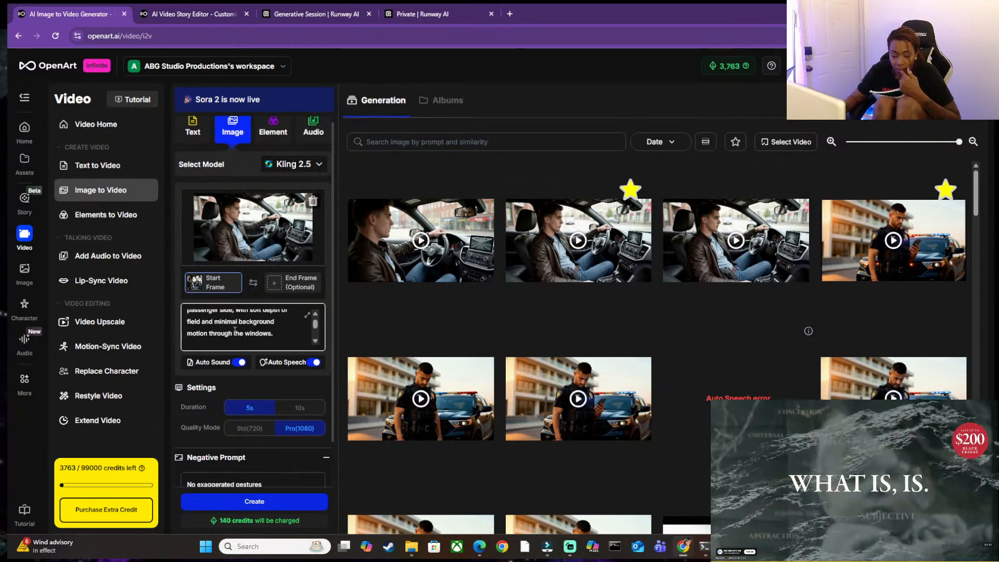
pyautogui.click(316, 315)
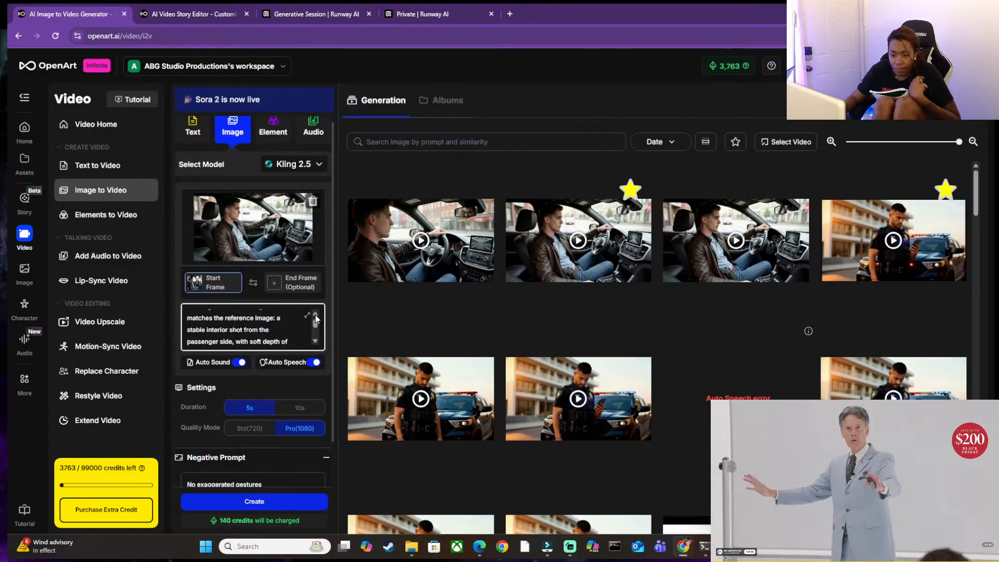
pyautogui.click(316, 341)
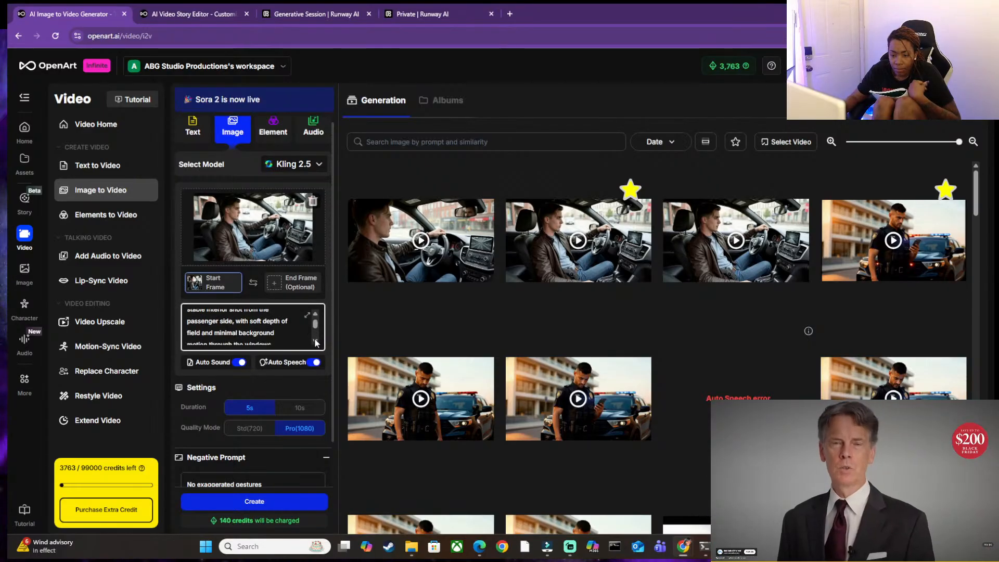
pyautogui.click(315, 342)
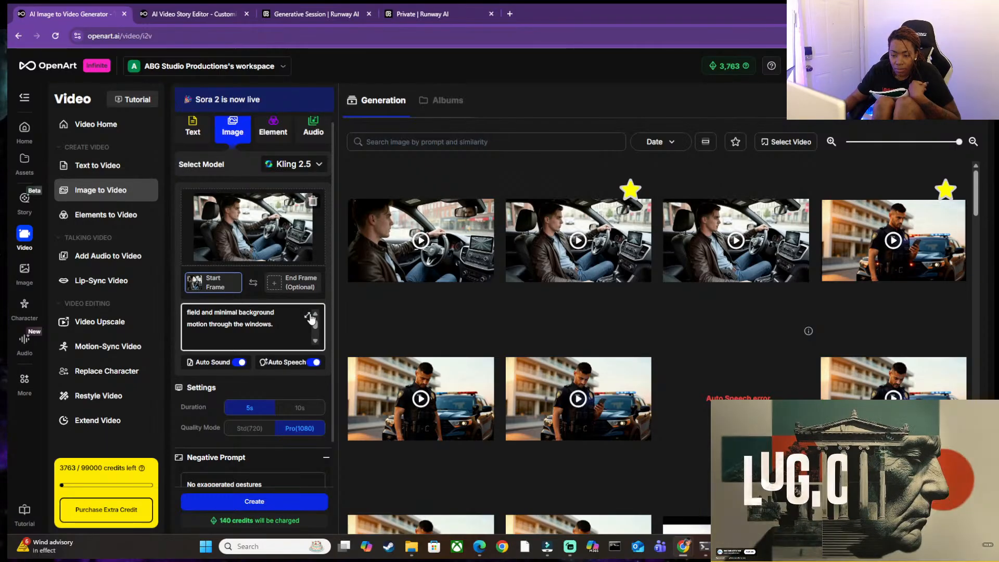
pyautogui.click(316, 342)
pyautogui.scroll(-5, 316, 344)
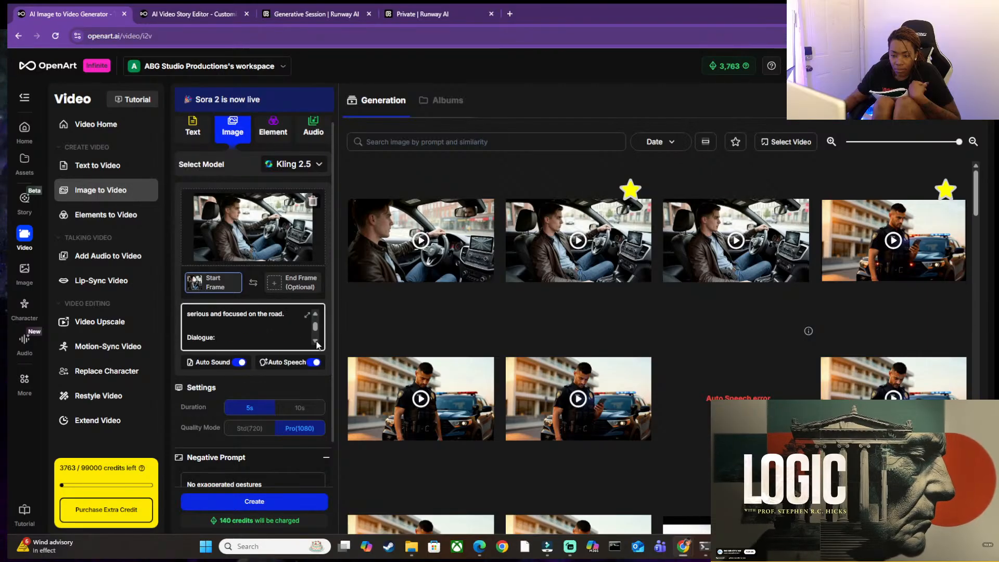
pyautogui.scroll(-3, 316, 344)
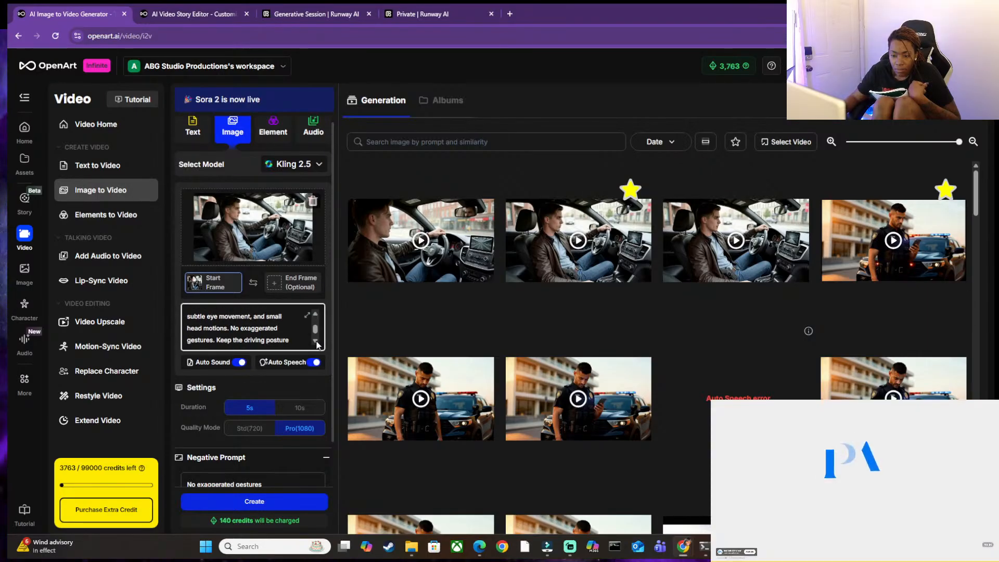
pyautogui.scroll(-3, 316, 344)
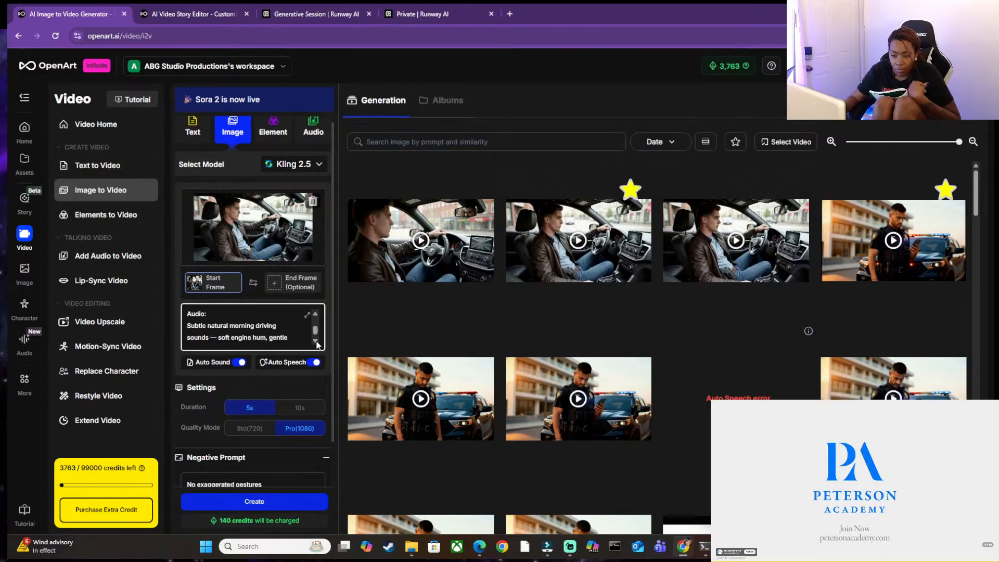
pyautogui.scroll(-1, 316, 345)
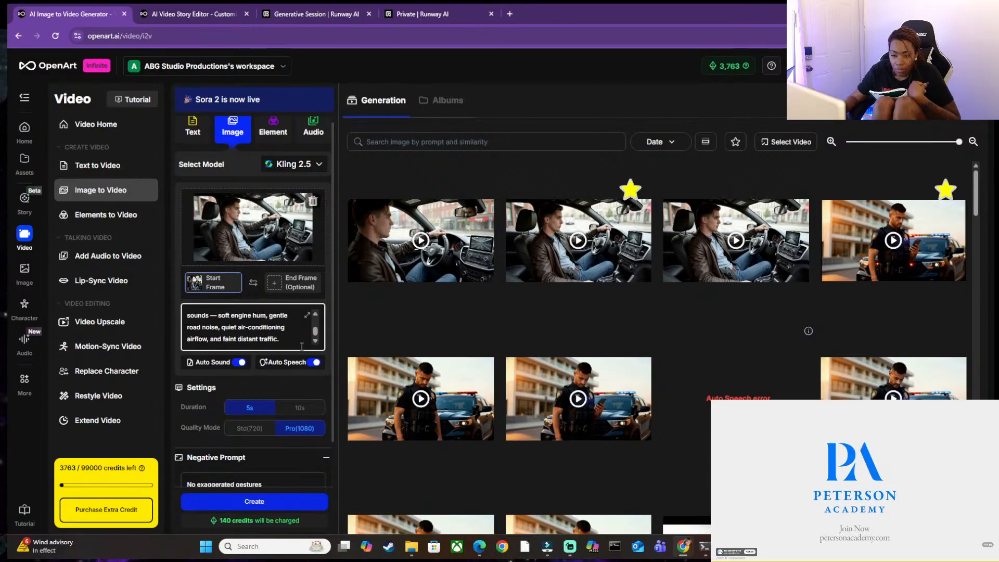
# Move the prompt's whole Audio section to directly after "motion through the windows." in the opening description and check its placement.
pyautogui.moveTo(305, 346); pyautogui.dragTo(189, 319)
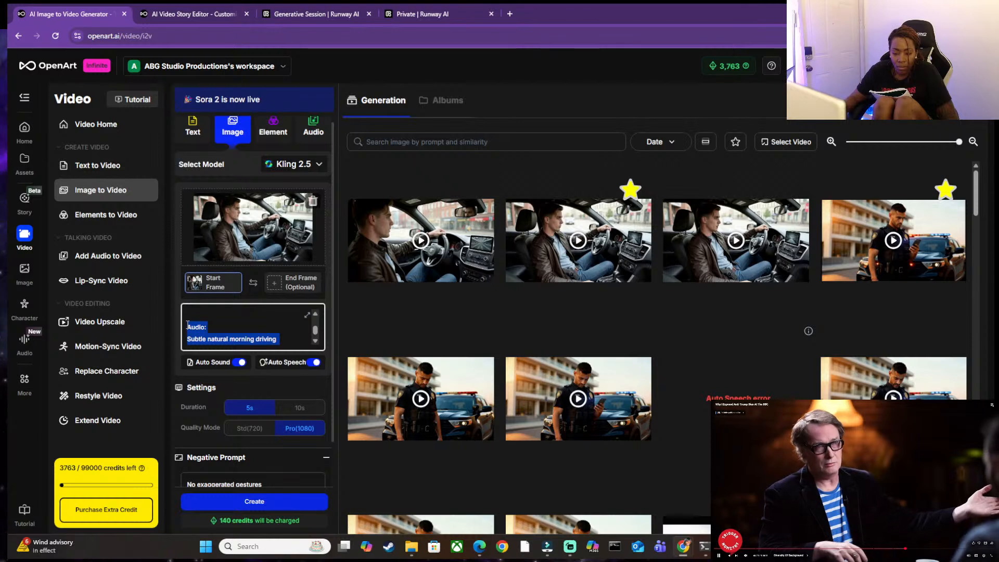
pyautogui.press('BackSpace')
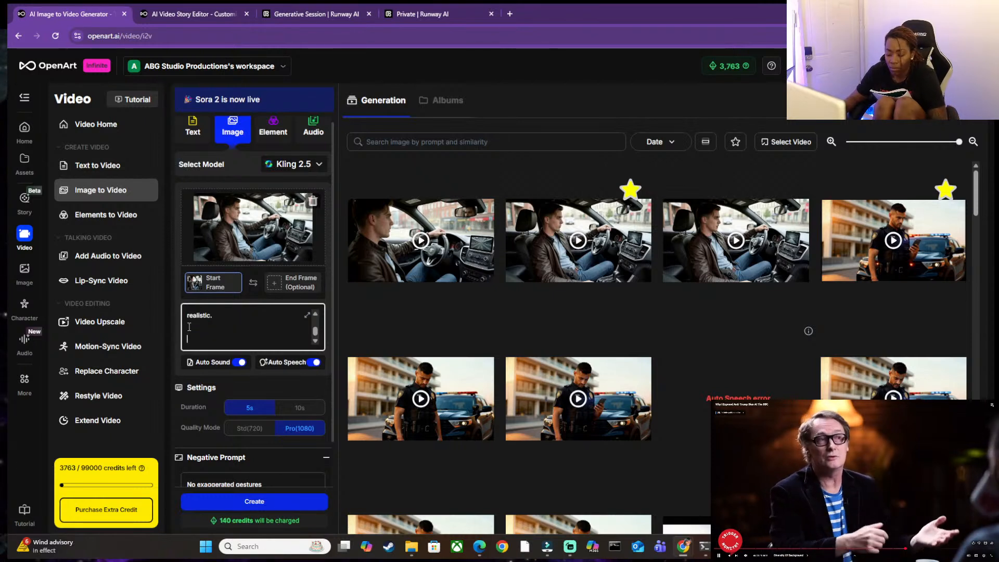
pyautogui.scroll(10, 192, 326)
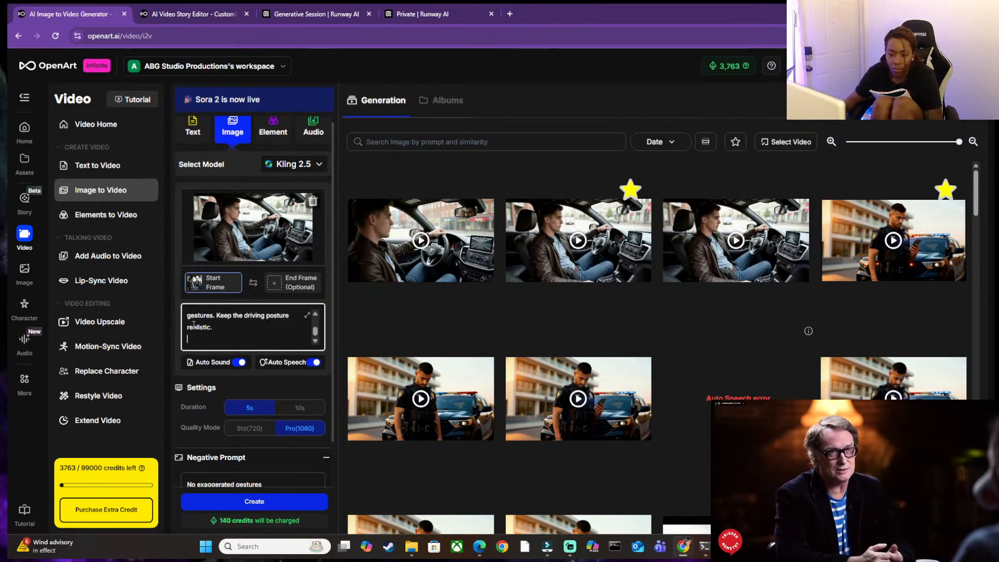
pyautogui.scroll(5, 212, 327)
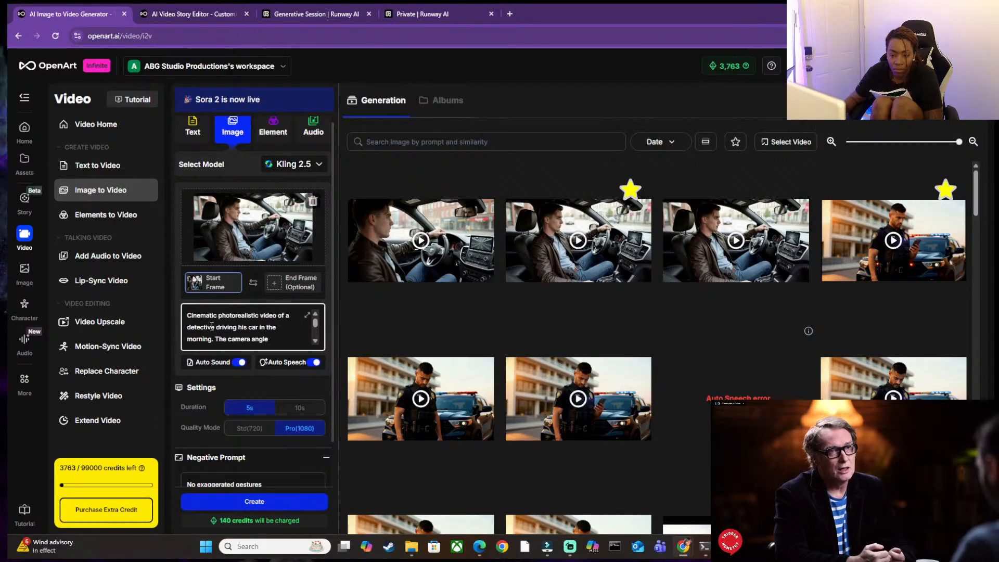
pyautogui.scroll(-3, 280, 331)
pyautogui.scroll(-3, 316, 343)
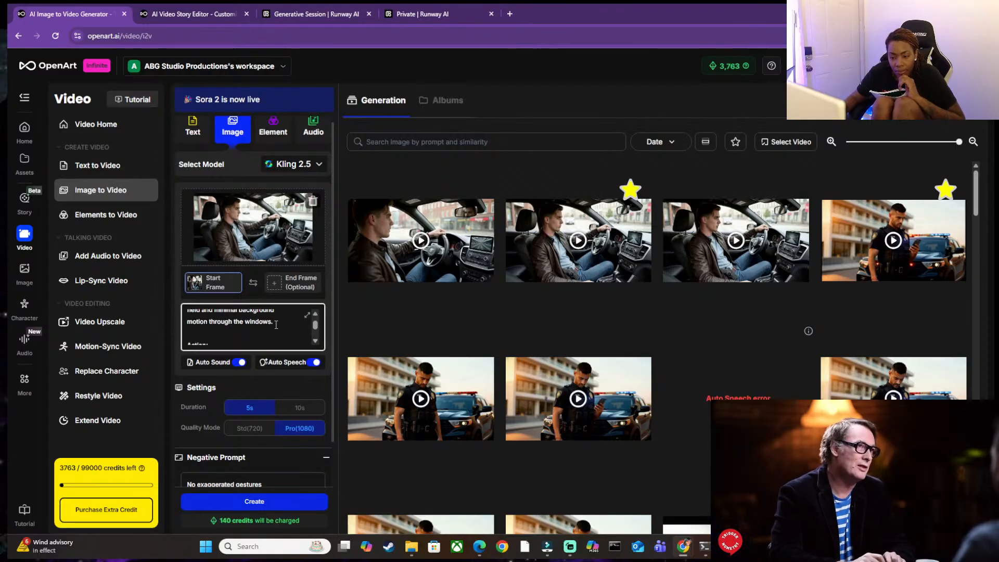
pyautogui.click(316, 314)
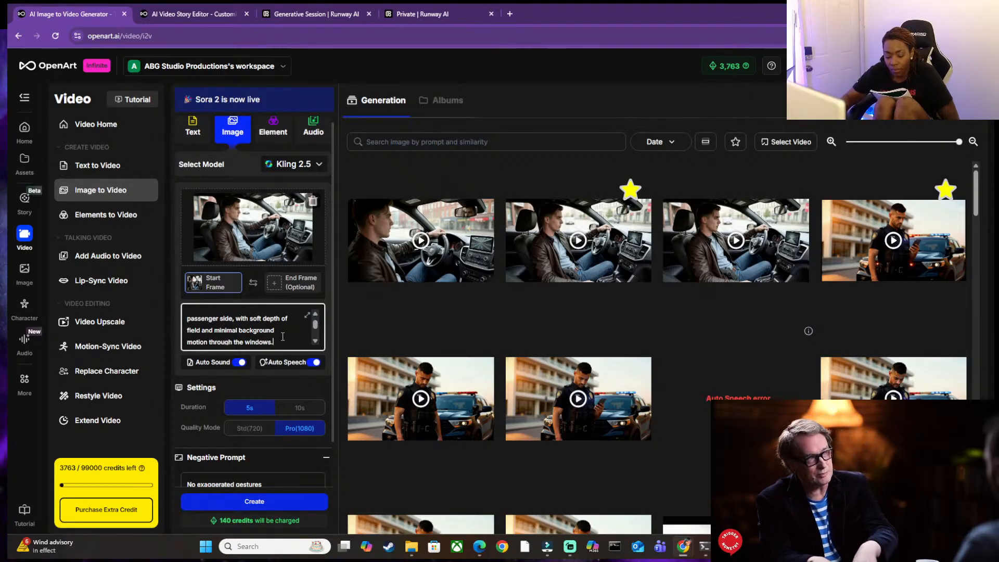
pyautogui.scroll(-1, 282, 336)
pyautogui.scroll(-2, 283, 336)
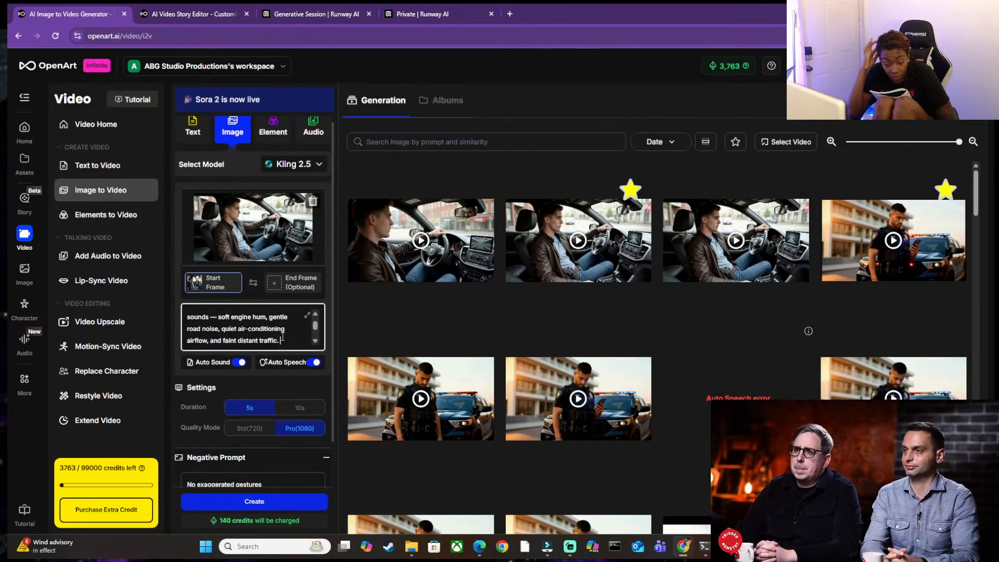
pyautogui.scroll(2, 283, 333)
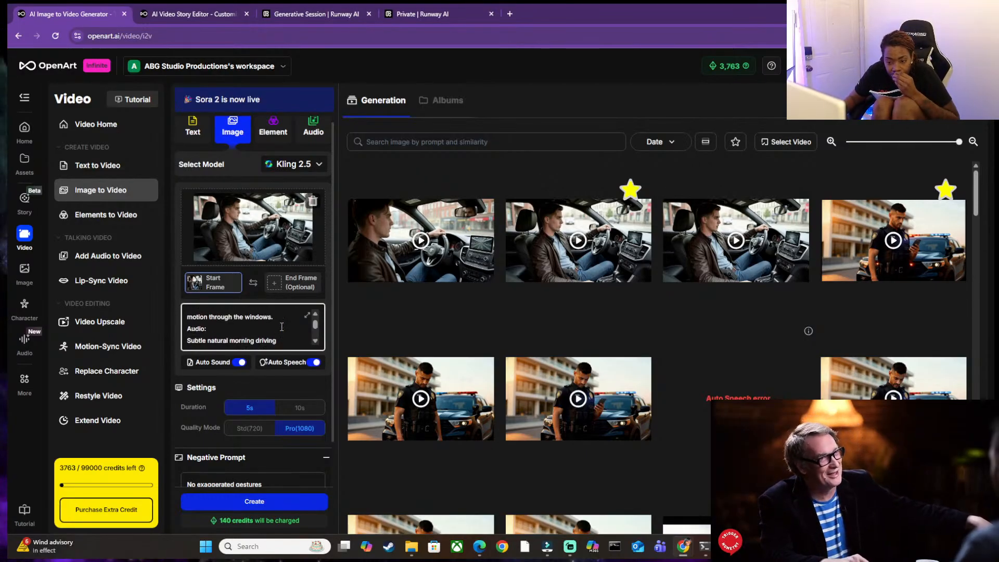
pyautogui.scroll(-2, 256, 315)
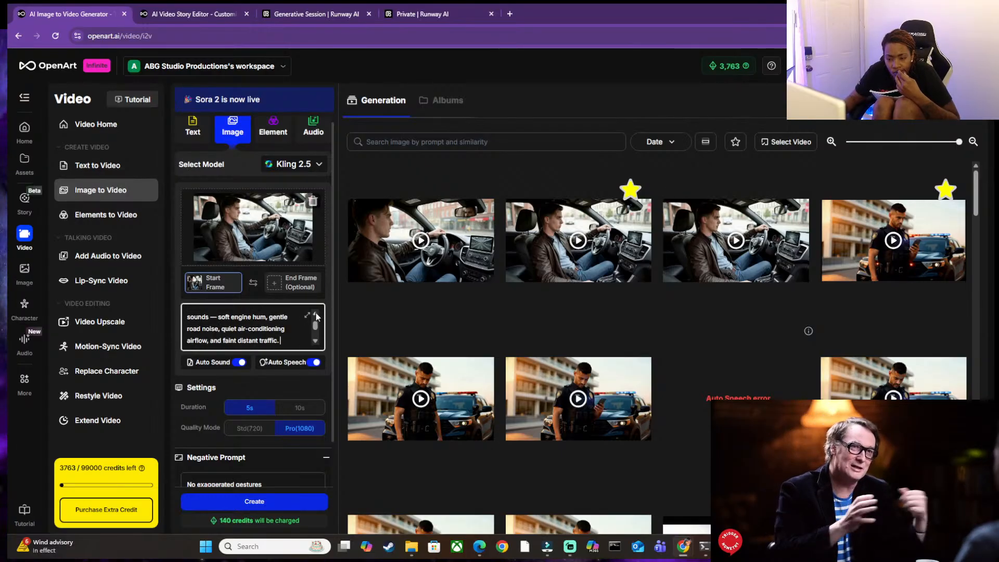
pyautogui.scroll(1, 316, 318)
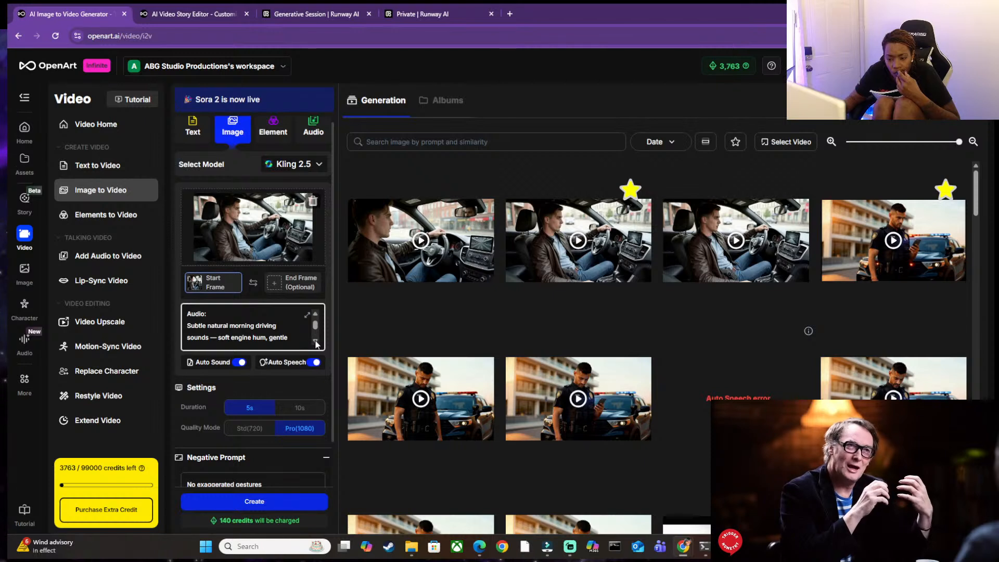
# Check the moved Audio section and the Auto Sound setting, and generate the detective's driving clip from the rearranged prompt.
pyautogui.scroll(-3, 316, 345)
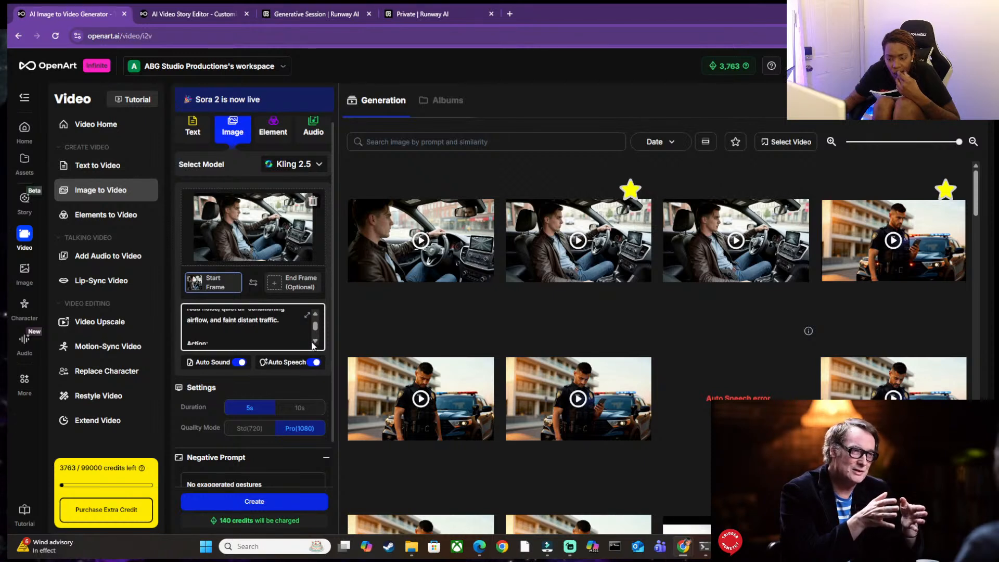
pyautogui.click(212, 362)
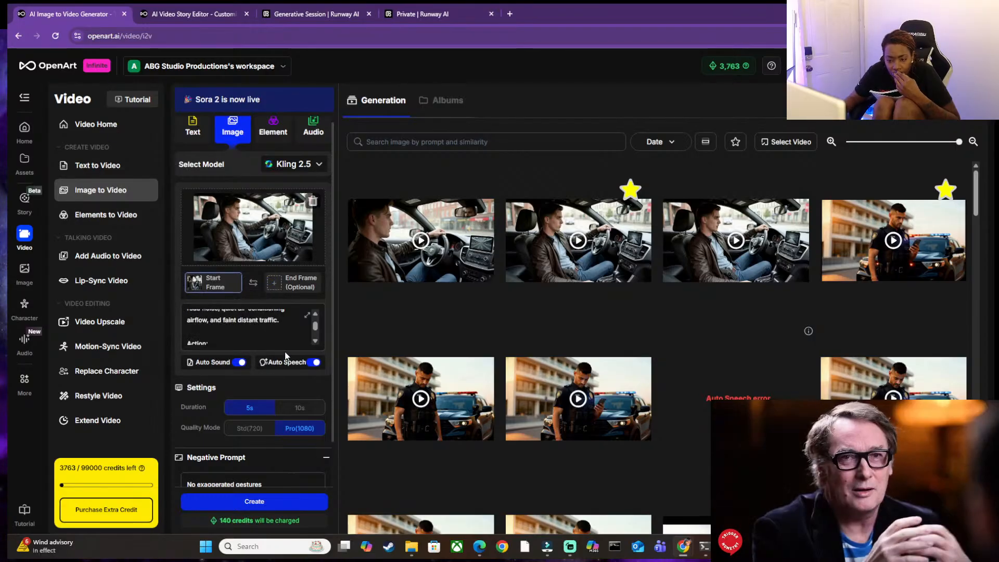
pyautogui.click(250, 503)
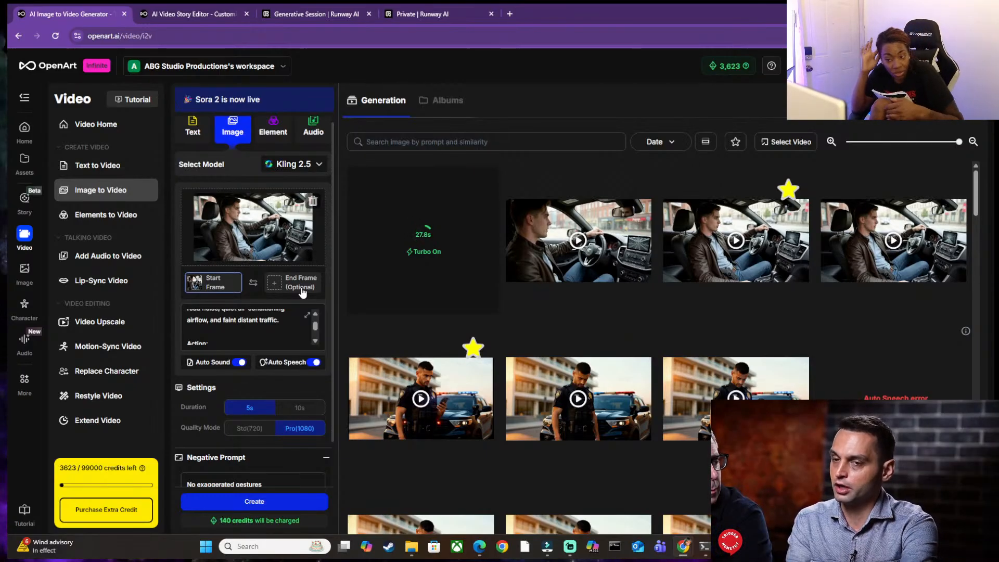
# Copy JM's line "Alright, I'm on my way. I'll be there in a few" from the script in the Word document.
pyautogui.click(251, 328)
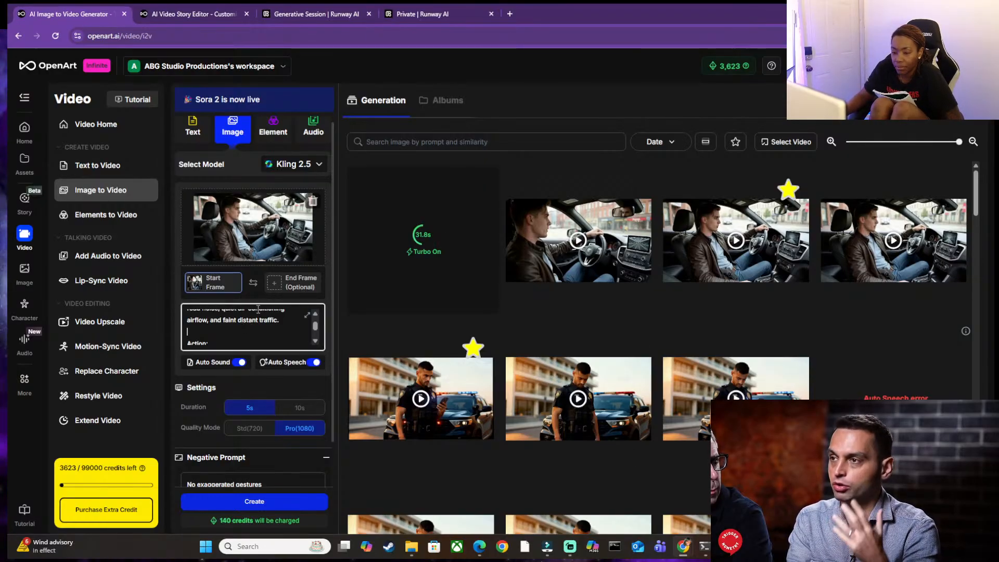
pyautogui.moveTo(728, 547)
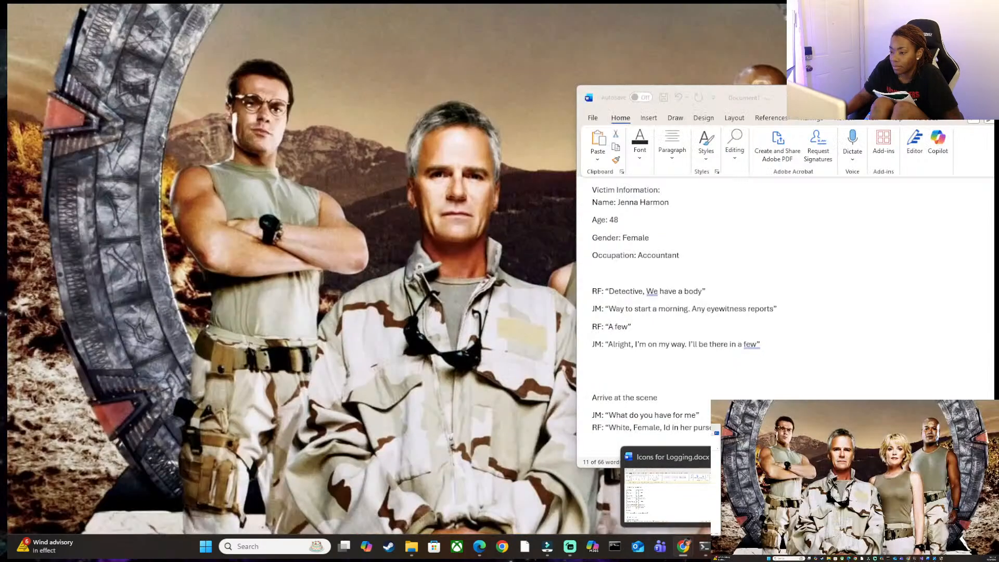
pyautogui.click(668, 494)
pyautogui.rightClick(626, 352)
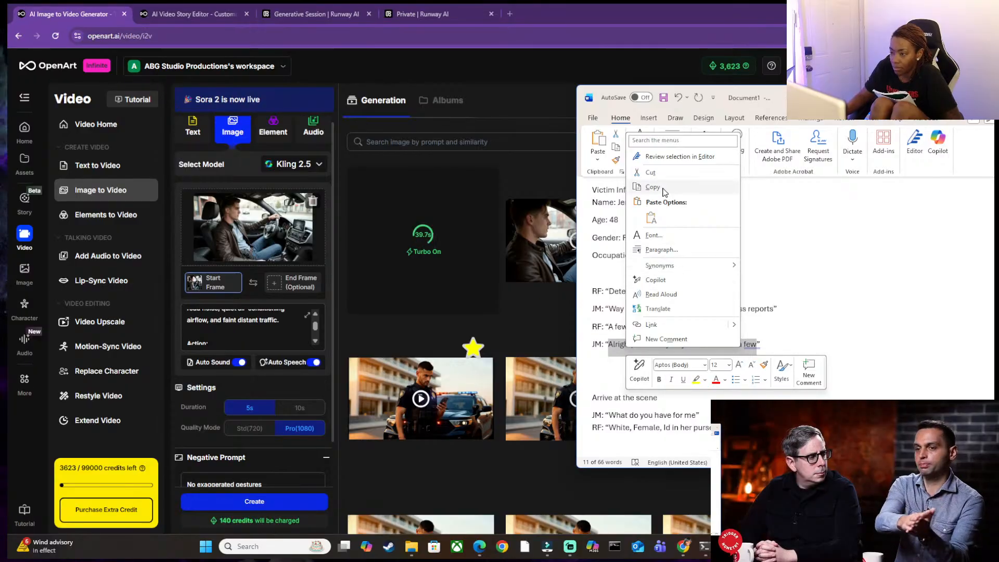
pyautogui.click(663, 187)
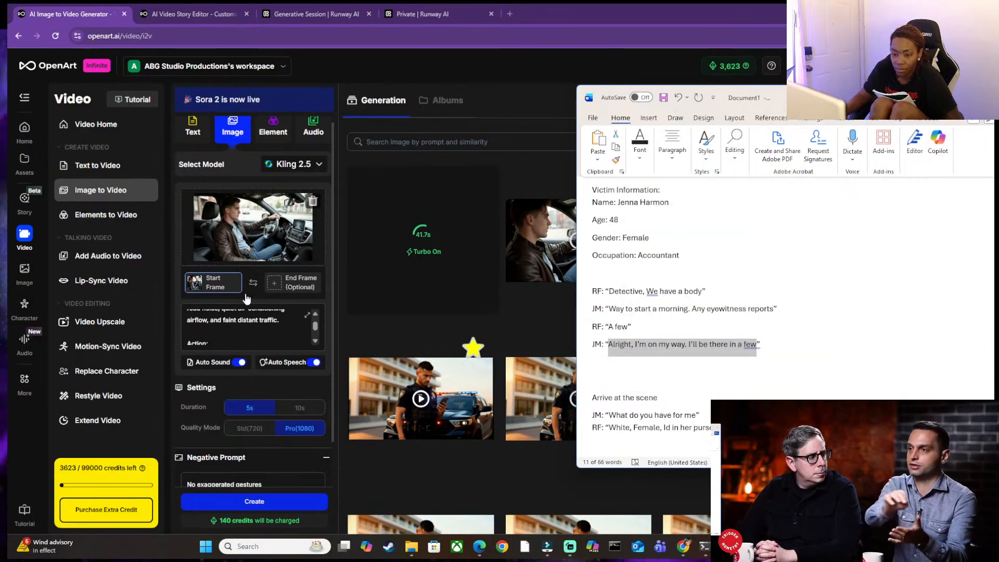
# Back in OpenArt, replace the Auto Speech text with the copied line "Alright, I'm on my way. I'll be there in a few".
pyautogui.click(290, 362)
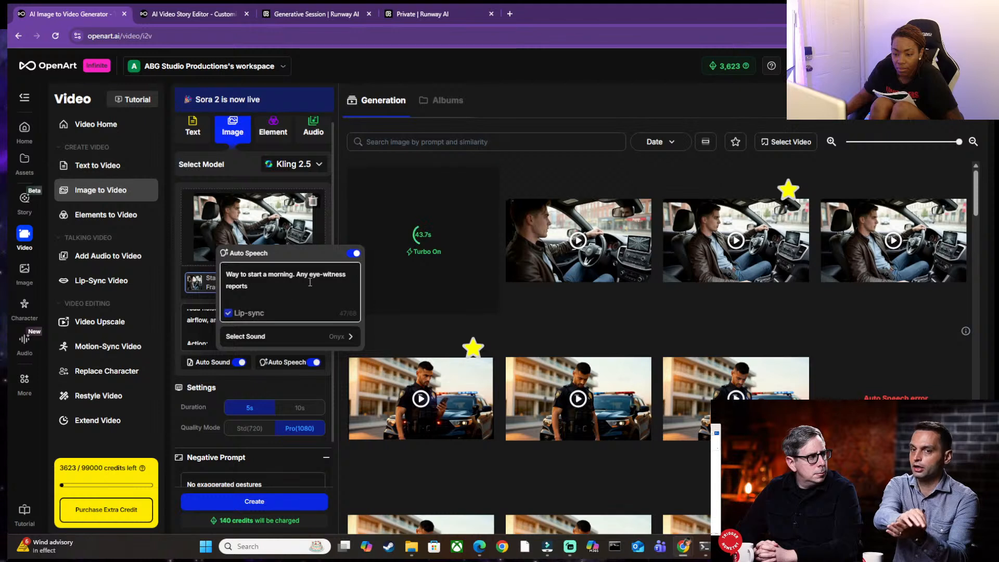
pyautogui.moveTo(250, 285); pyautogui.dragTo(225, 276)
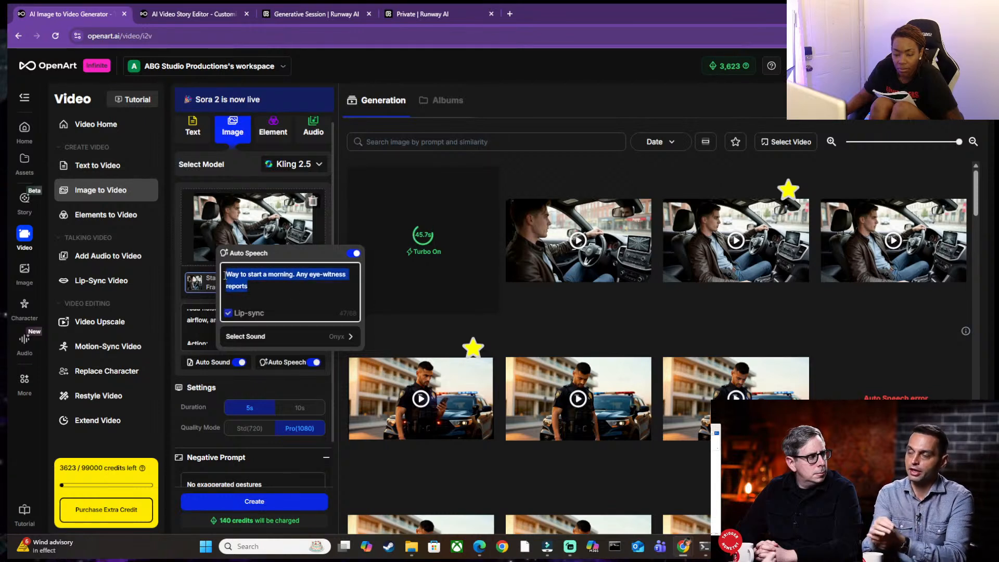
pyautogui.hotkey('ctrl', 'v')
pyautogui.click(204, 328)
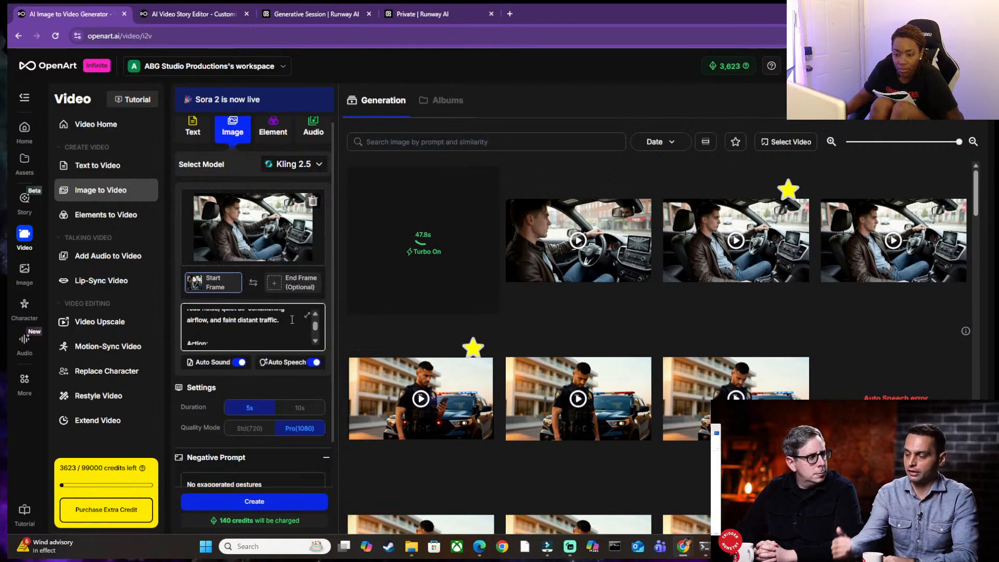
# Insert a blank line between "motion through the windows." and the Audio heading in the video prompt.
pyautogui.scroll(1, 315, 317)
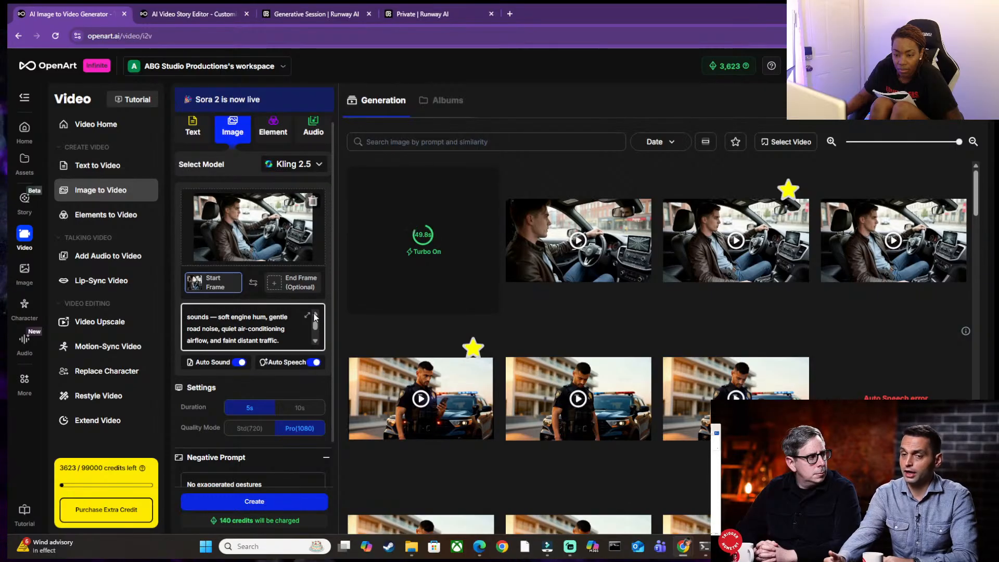
pyautogui.scroll(5, 315, 317)
pyautogui.scroll(1, 315, 317)
pyautogui.scroll(-6, 315, 342)
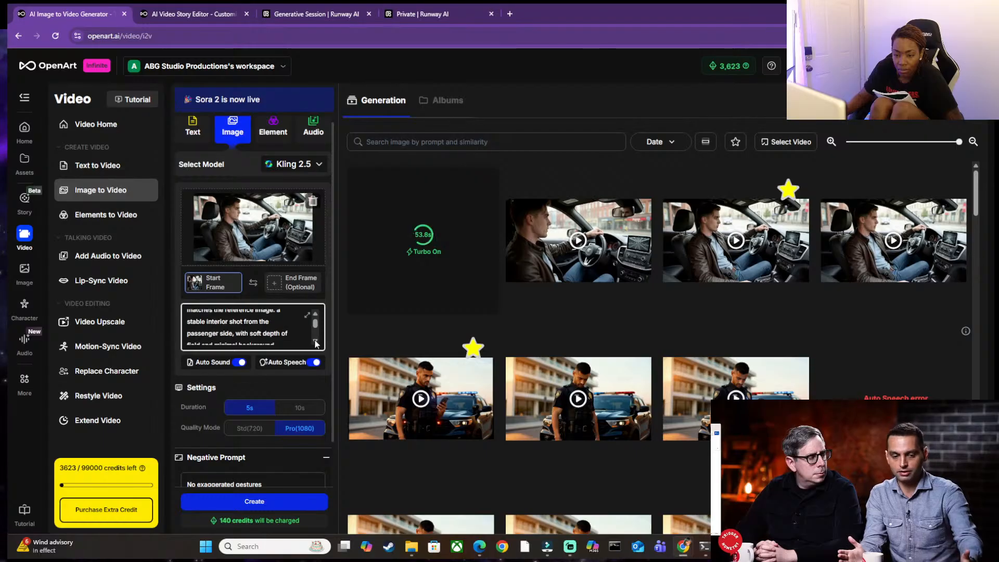
pyautogui.scroll(-5, 316, 343)
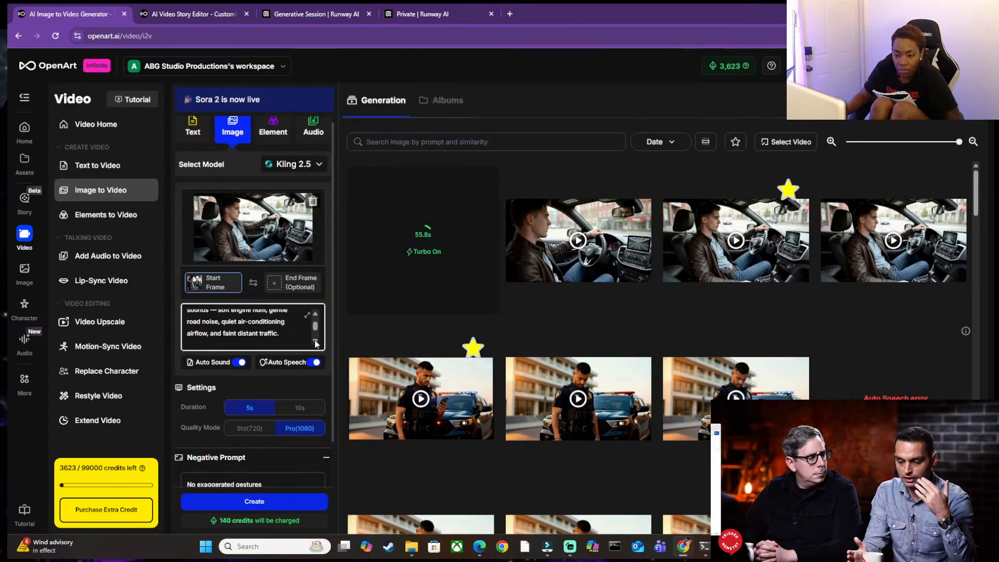
pyautogui.scroll(2, 315, 327)
pyautogui.scroll(3, 312, 318)
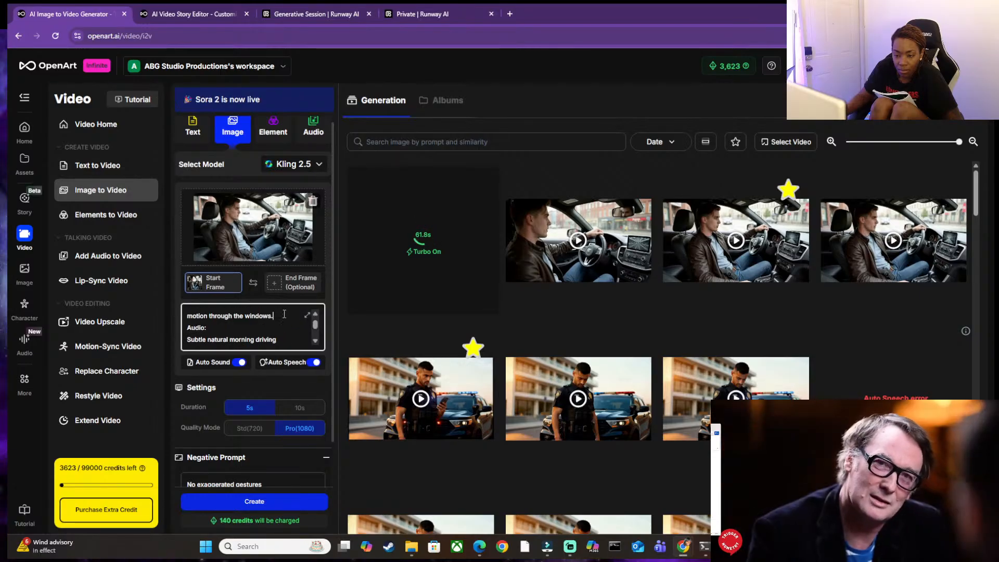
pyautogui.scroll(-2, 315, 341)
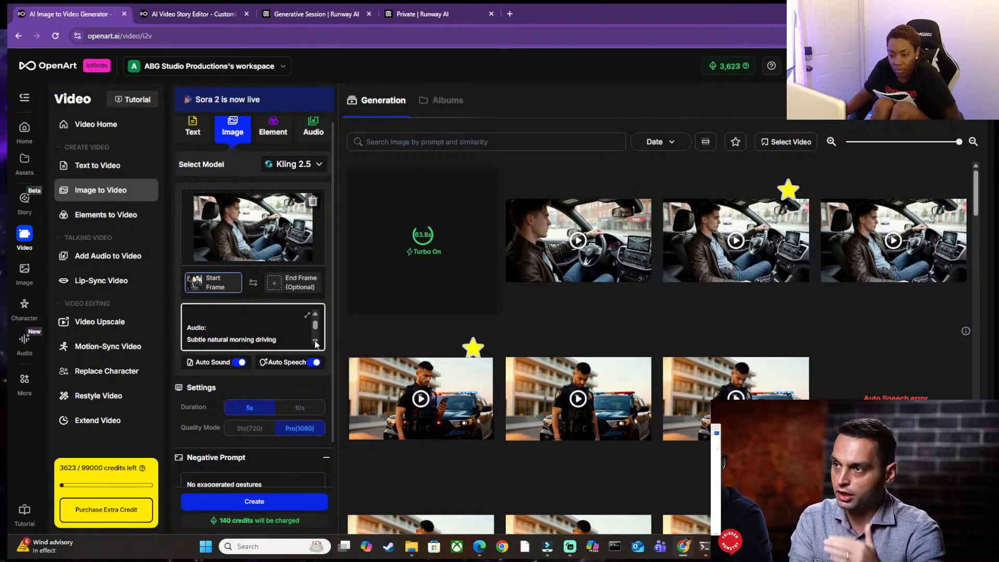
# Try to select the quoted sentence after "He says," in the prompt's Dialogue section.
pyautogui.scroll(-5, 316, 343)
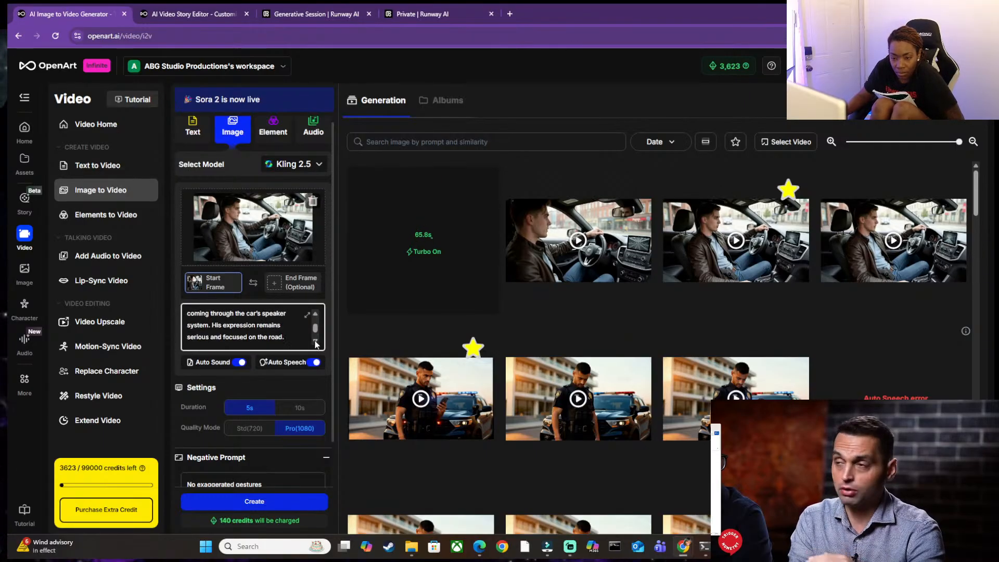
pyautogui.scroll(-3, 315, 343)
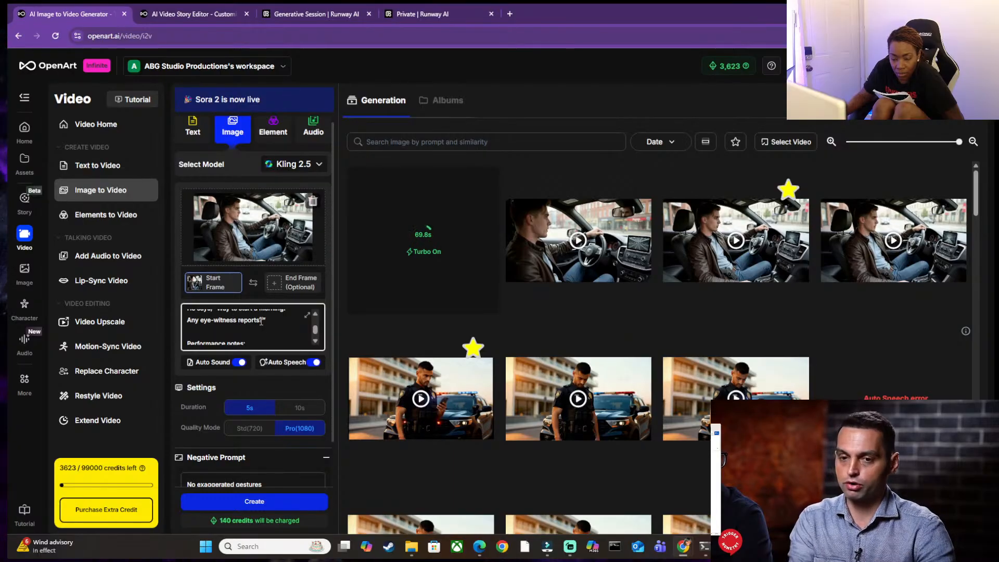
pyautogui.moveTo(262, 321); pyautogui.dragTo(220, 336)
pyautogui.scroll(-1, 220, 335)
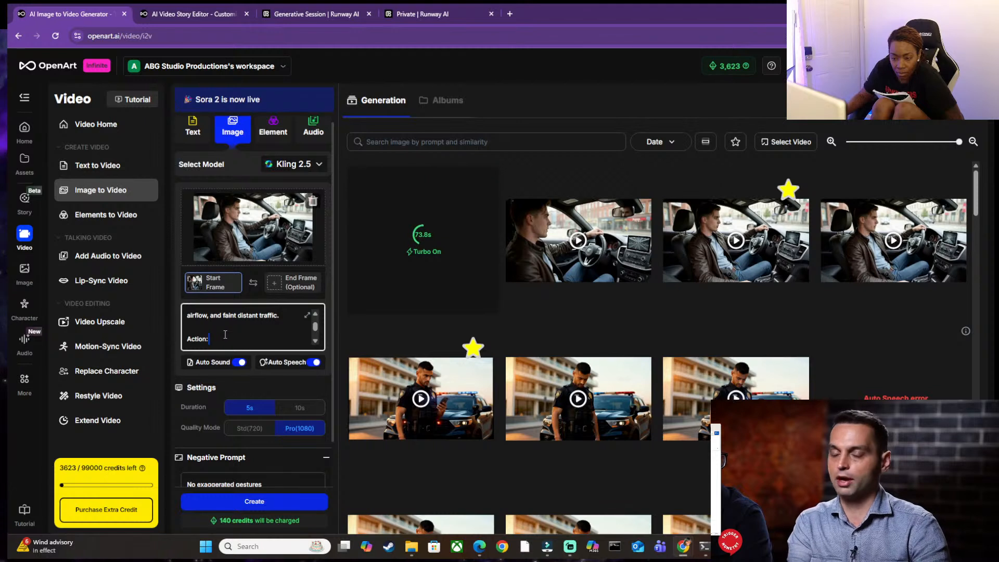
pyautogui.click(316, 343)
pyautogui.click(316, 343)
pyautogui.click(315, 343)
pyautogui.click(316, 343)
pyautogui.click(315, 342)
pyautogui.click(315, 343)
pyautogui.click(316, 343)
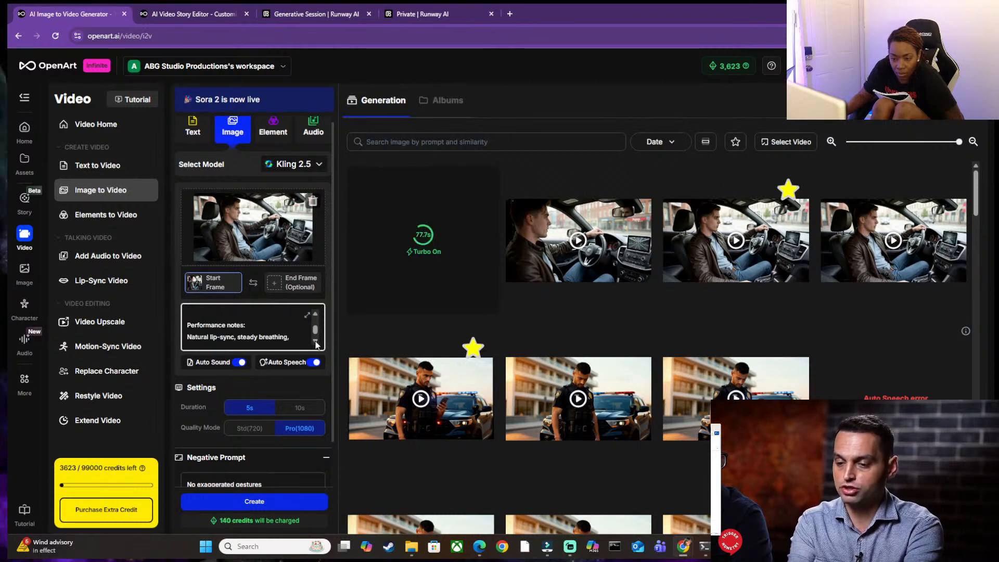
pyautogui.click(315, 315)
pyautogui.click(268, 321)
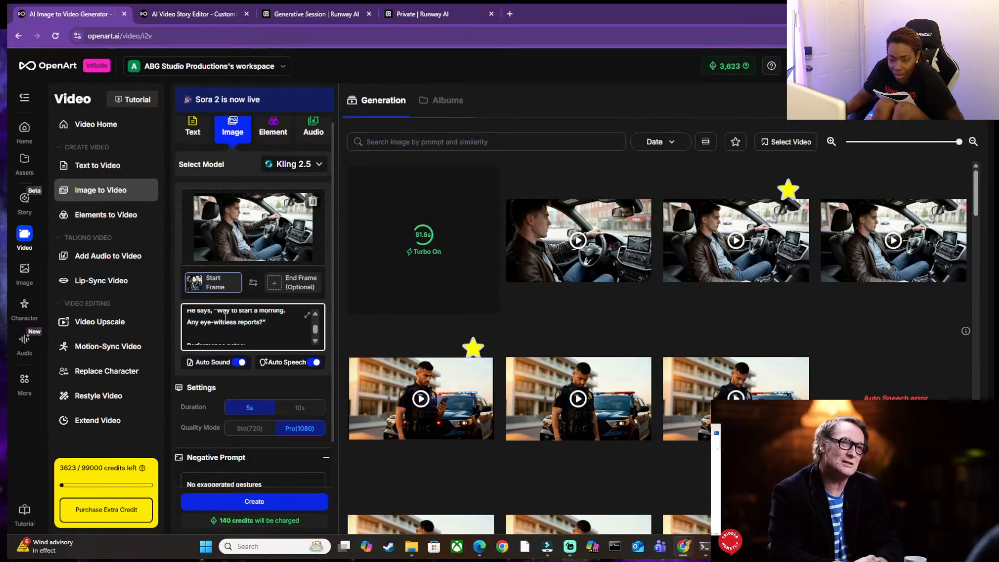
pyautogui.moveTo(219, 313); pyautogui.dragTo(241, 317)
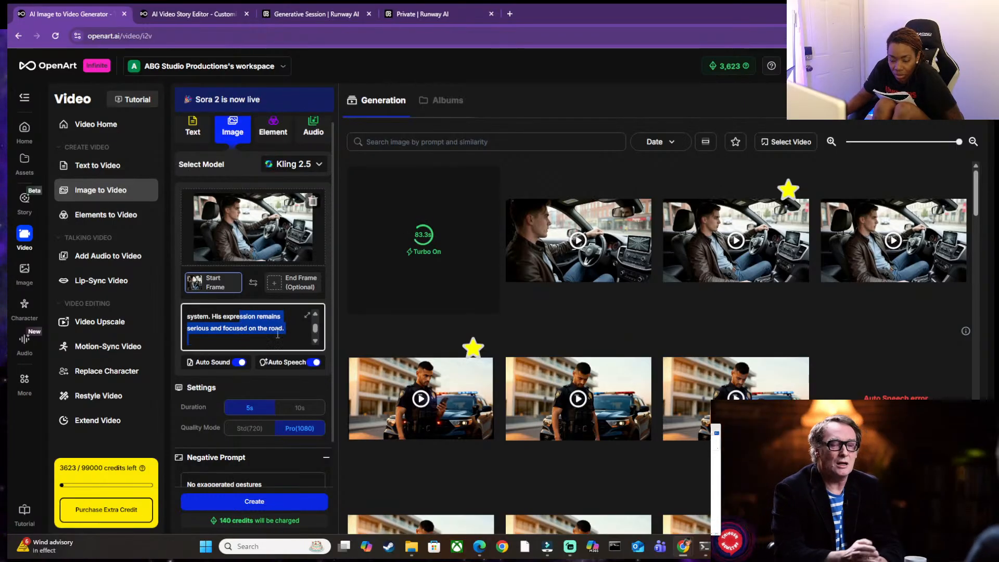
# Replace the quoted text after "He says," with "Alright, I'm on my way. I'll be there in a few." and recheck the prompt.
pyautogui.click(315, 343)
pyautogui.click(315, 343)
pyautogui.scroll(-1, 286, 334)
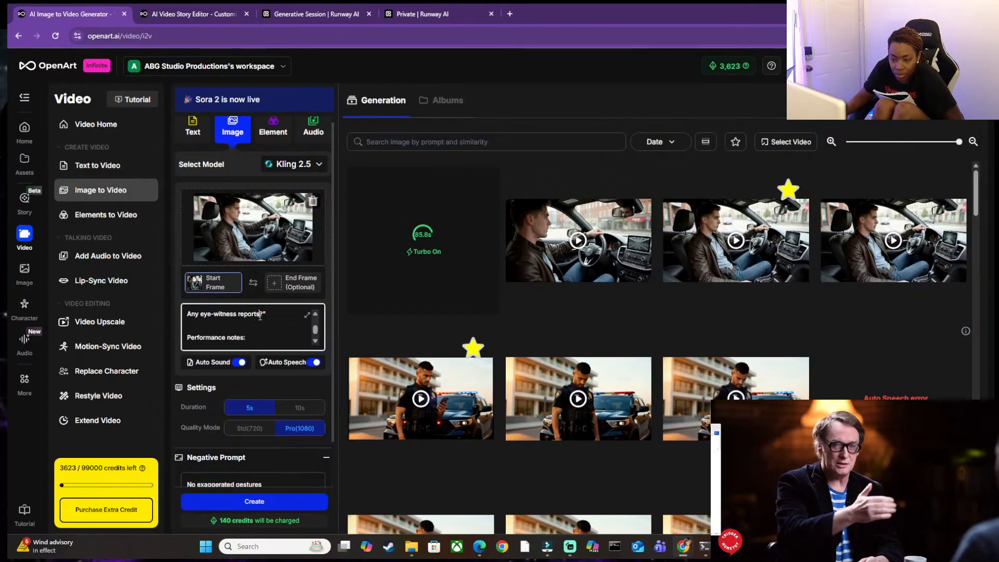
pyautogui.press('BackSpace')
pyautogui.press('BackSpace')
pyautogui.press('BackSpace')
pyautogui.press('BackSpace')
pyautogui.press('BackSpace')
pyautogui.press('BackSpace')
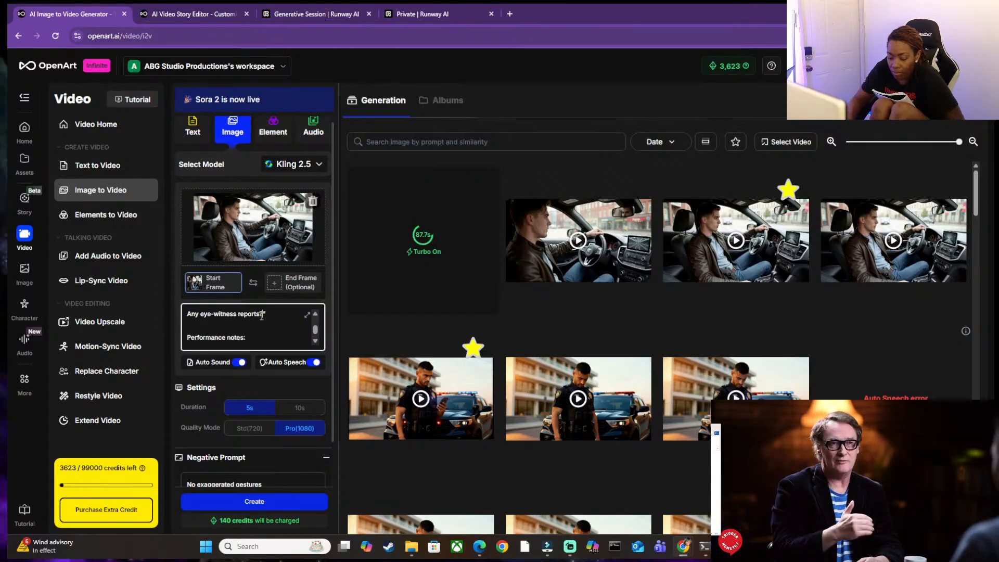
pyautogui.press('BackSpace')
pyautogui.press('BackSpace')
pyautogui.press('BackSpace')
pyautogui.press('BackSpace')
pyautogui.press('BackSpace')
pyautogui.press('BackSpace')
pyautogui.press('BackSpace')
pyautogui.press('BackSpace')
pyautogui.press('BackSpace')
pyautogui.press('BackSpace')
pyautogui.press('BackSpace')
pyautogui.press('BackSpace')
pyautogui.press('BackSpace')
pyautogui.press('BackSpace')
pyautogui.press('BackSpace')
pyautogui.press('BackSpace')
pyautogui.press('BackSpace')
pyautogui.press('BackSpace')
pyautogui.press('BackSpace')
pyautogui.press('BackSpace')
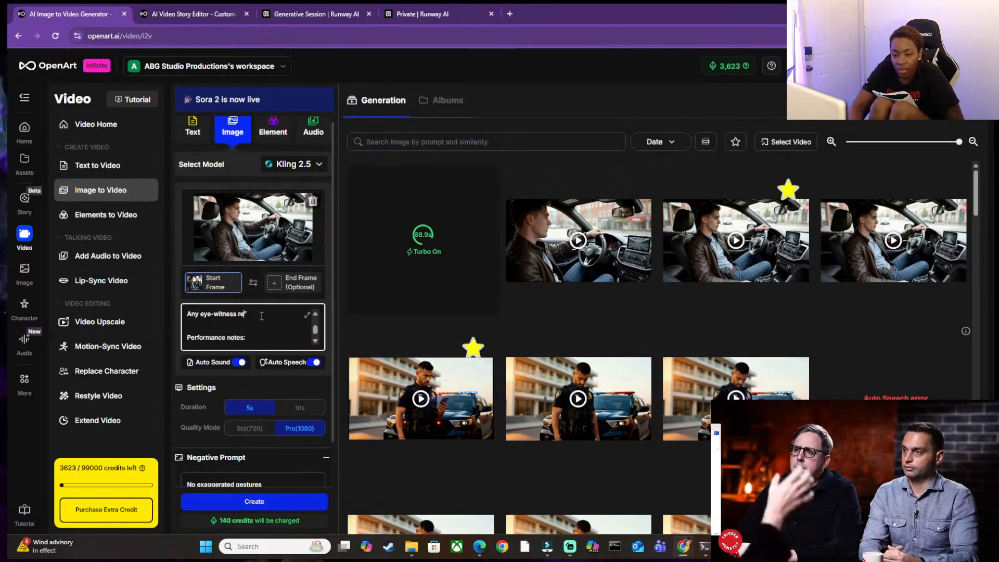
pyautogui.press('BackSpace')
pyautogui.press('BackSpace')
pyautogui.press('BackSpace')
pyautogui.press('BackSpace')
pyautogui.press('BackSpace')
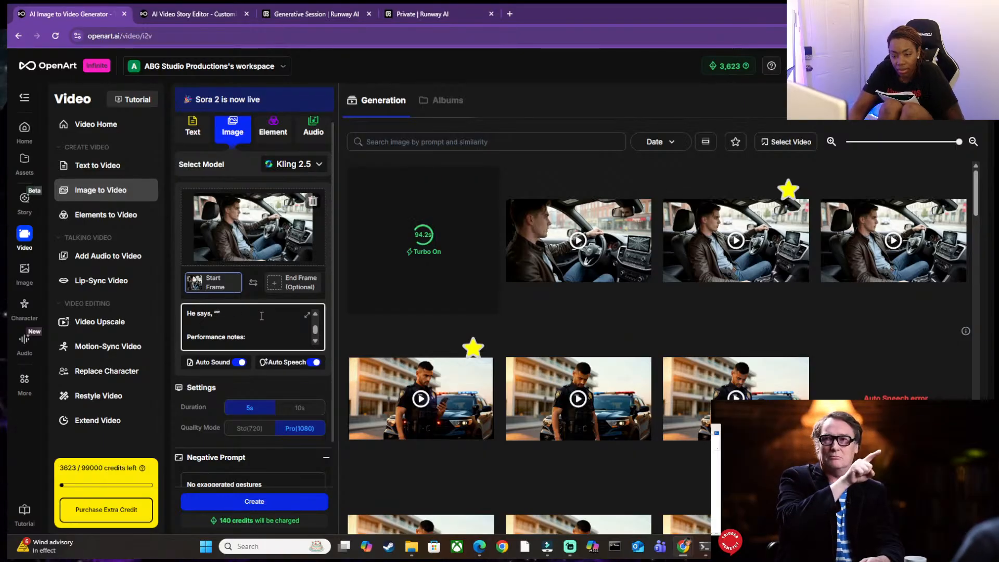
pyautogui.hotkey('ctrl', 'v')
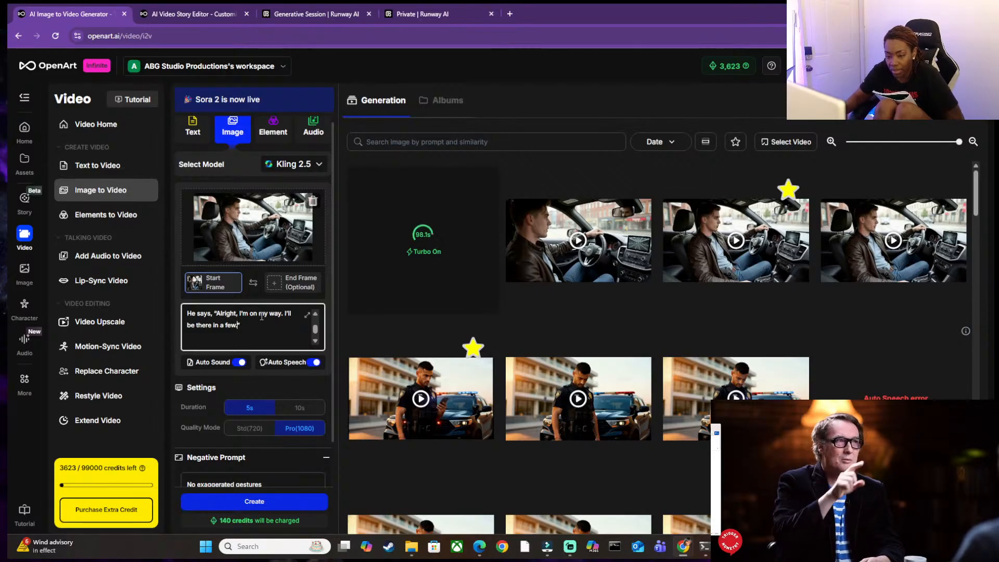
pyautogui.scroll(-1, 315, 343)
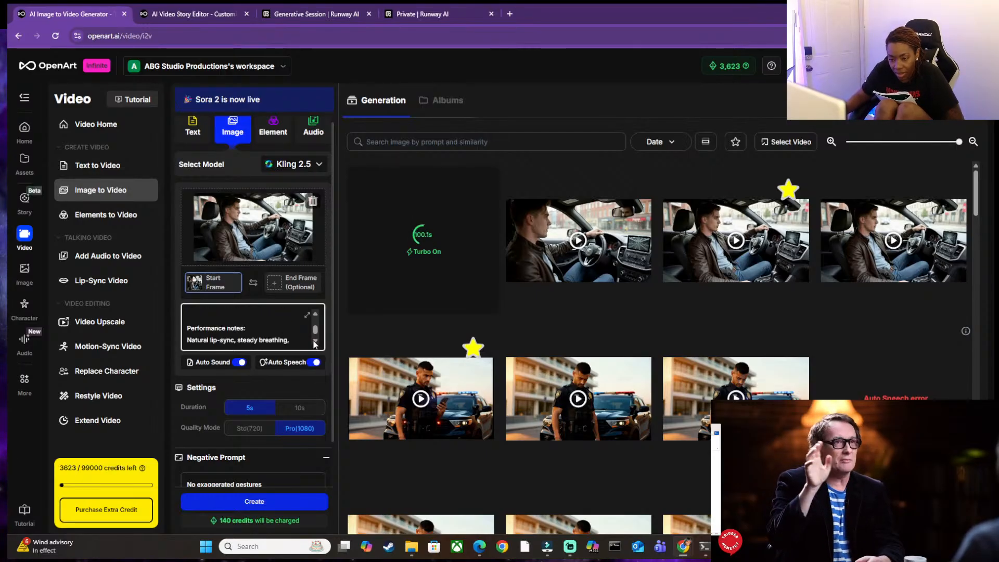
pyautogui.click(315, 313)
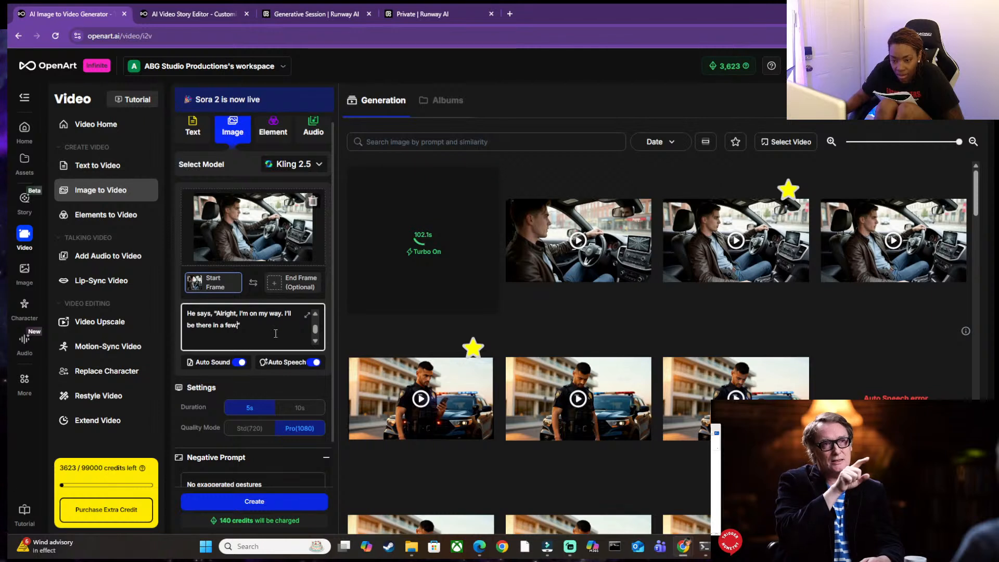
pyautogui.scroll(5, 317, 318)
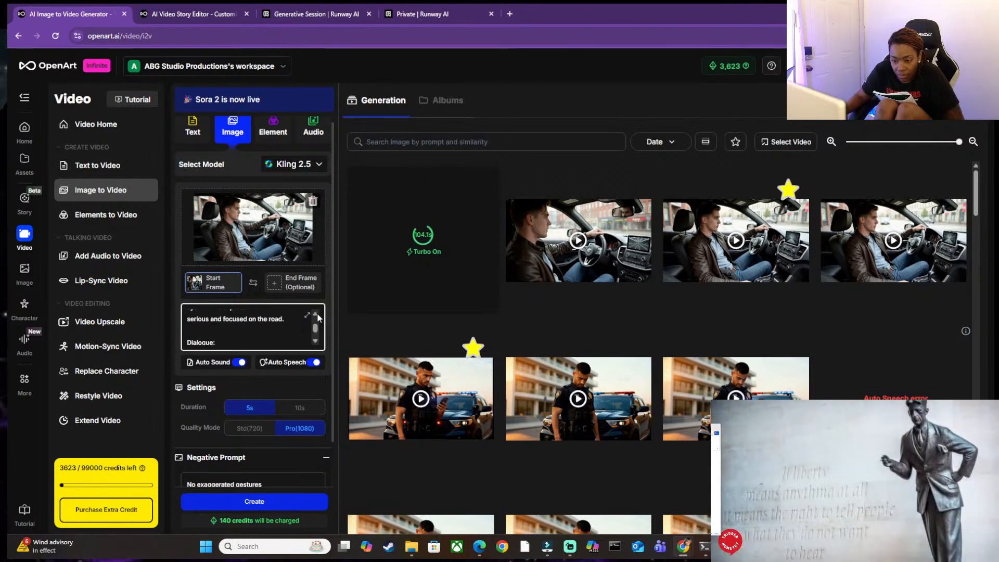
pyautogui.scroll(5, 318, 318)
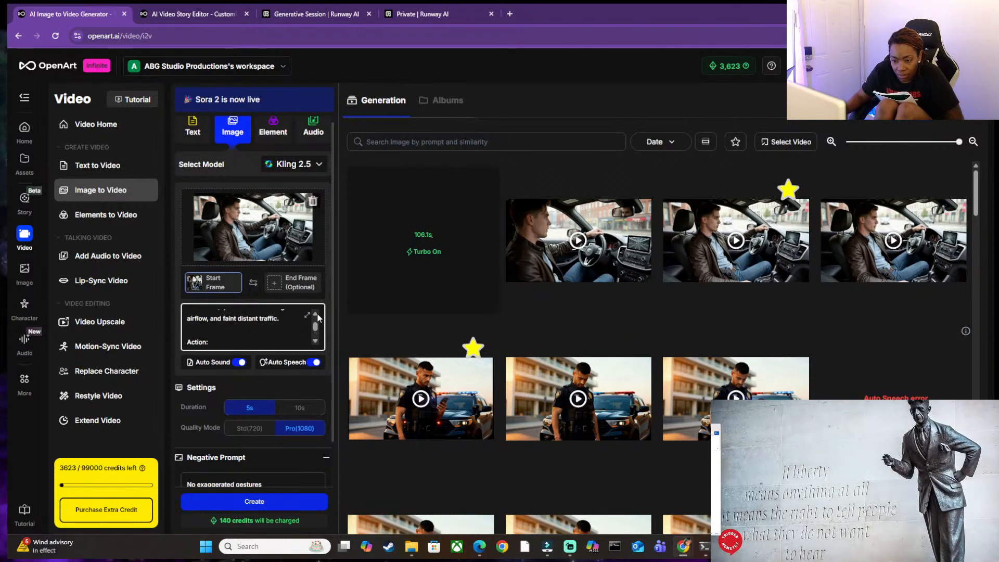
pyautogui.scroll(5, 318, 318)
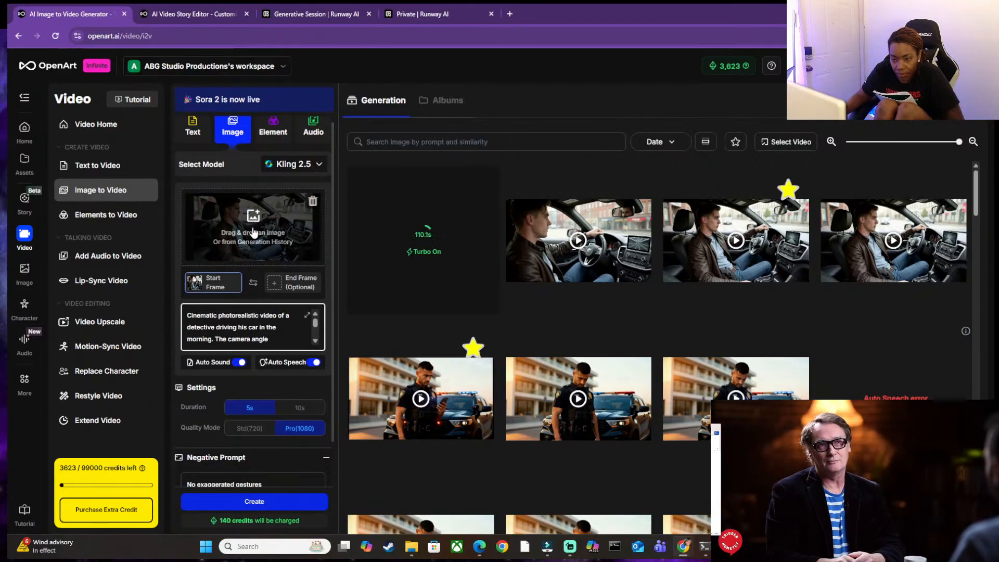
# Replace the start frame with openart_n1kyl8Ff_upscaled.jpg and recheck the video prompt through its closing performance notes.
pyautogui.click(312, 202)
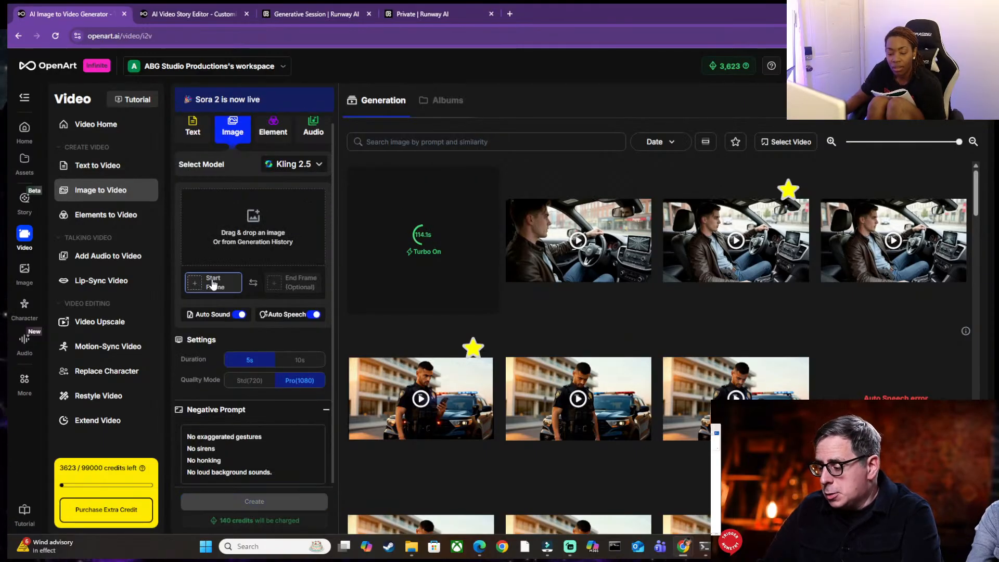
pyautogui.click(213, 282)
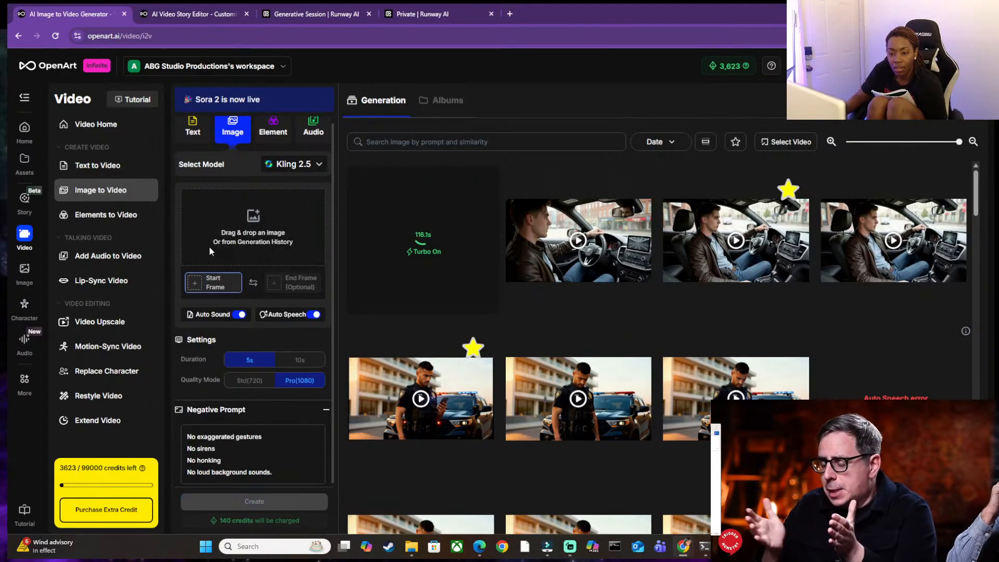
pyautogui.click(237, 255)
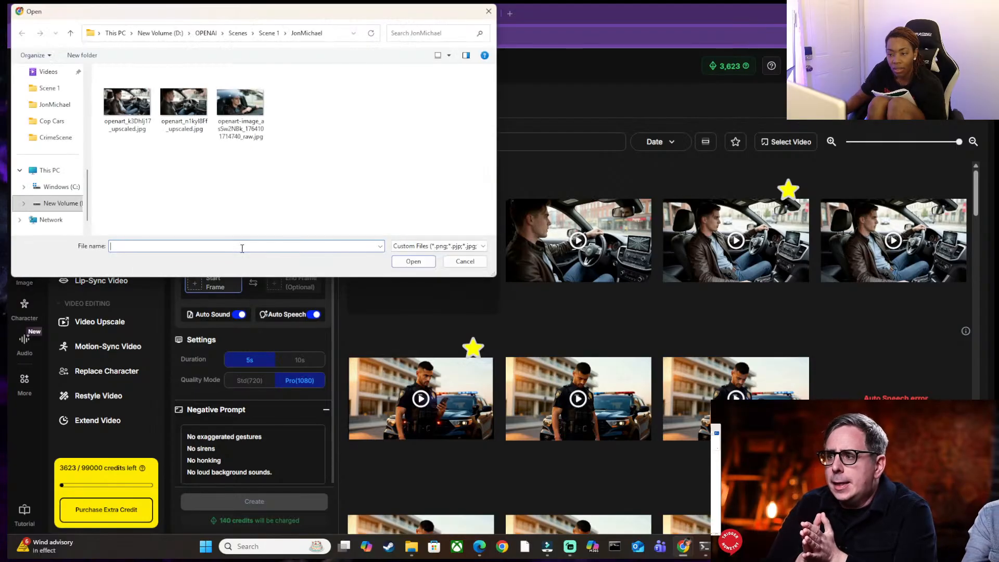
pyautogui.click(168, 95)
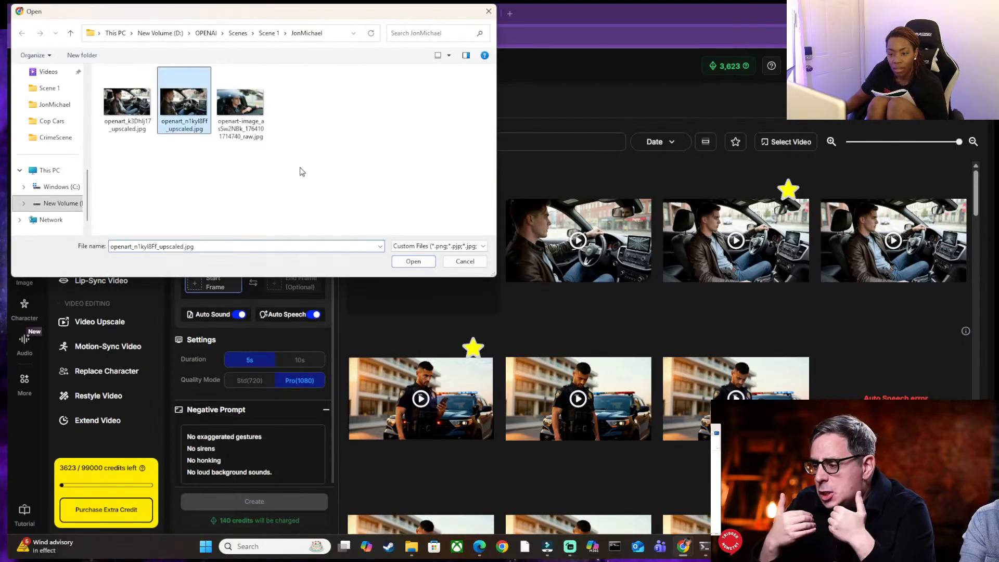
pyautogui.click(417, 264)
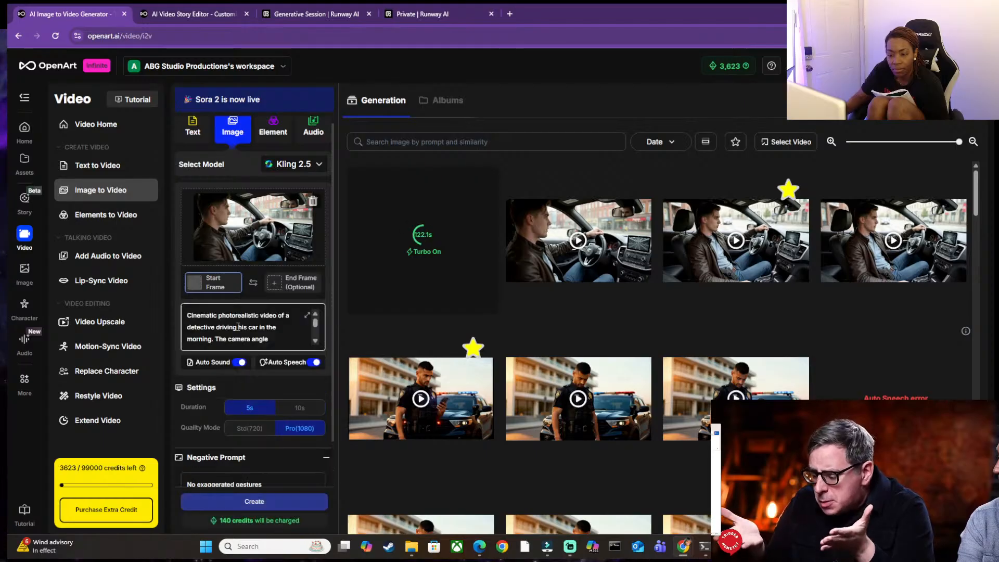
pyautogui.scroll(-5, 226, 331)
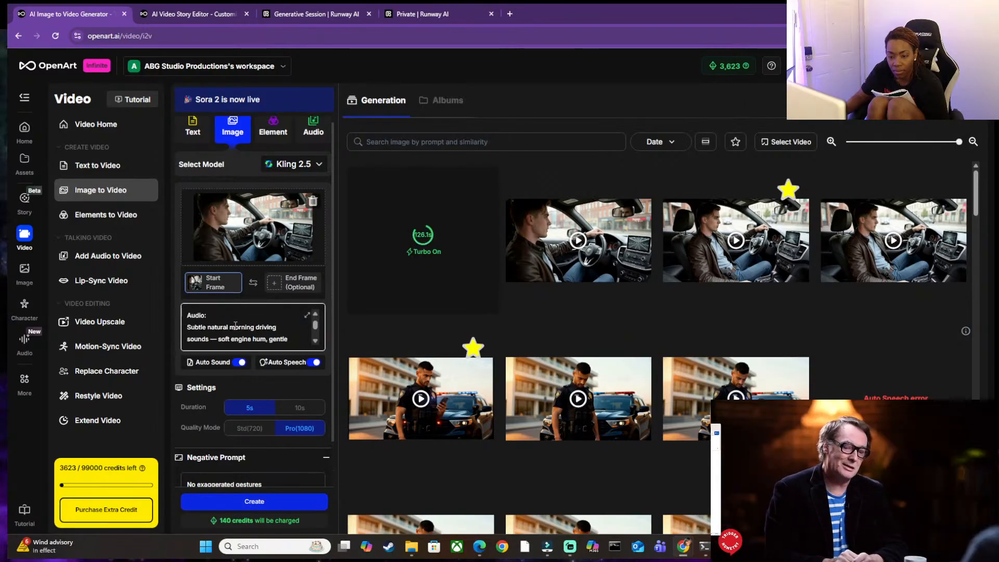
pyautogui.scroll(-2, 235, 325)
pyautogui.scroll(-4, 235, 326)
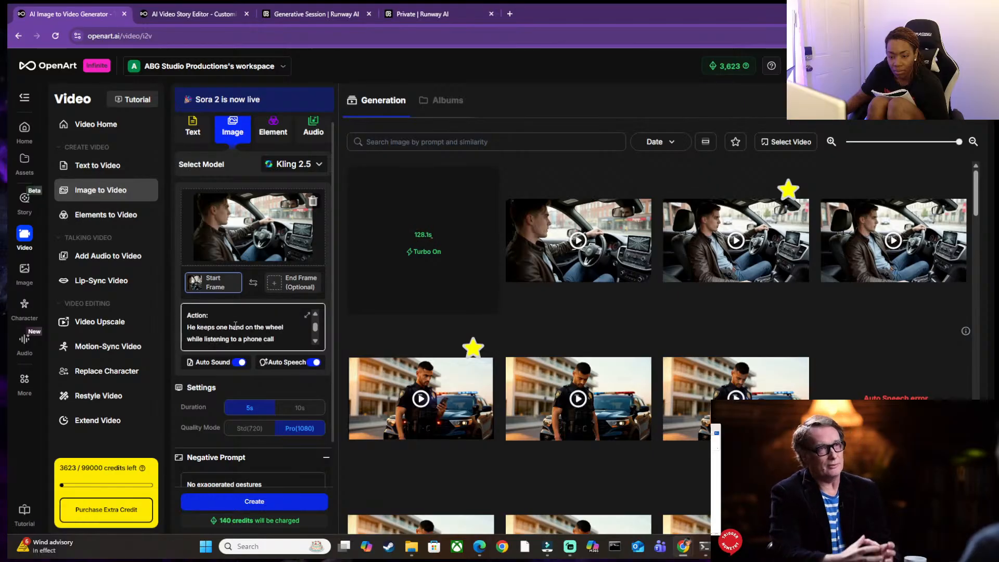
pyautogui.scroll(-4, 235, 326)
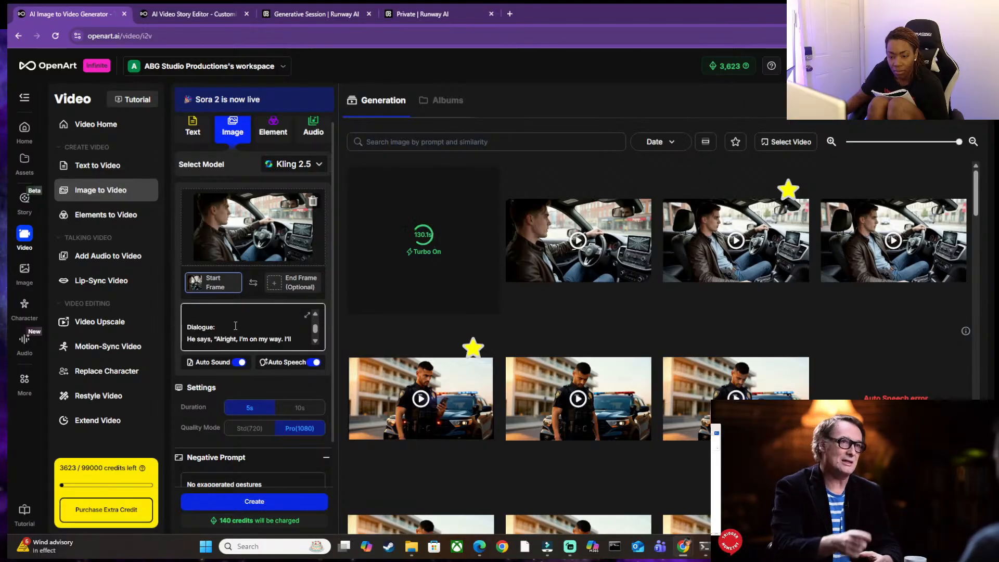
pyautogui.scroll(-5, 236, 325)
pyautogui.click(242, 283)
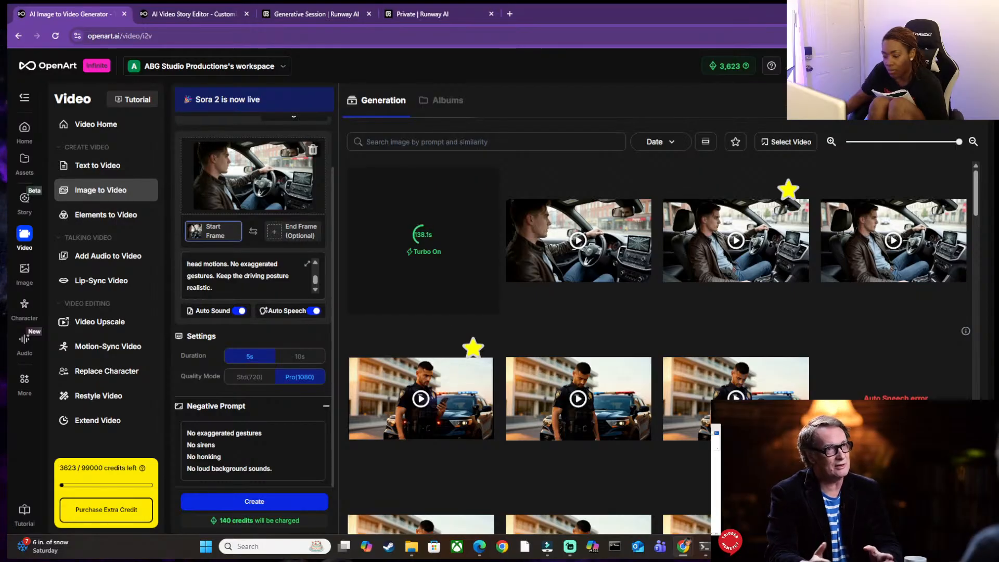
# Switch to YouTube template.docx in Word and cut the Audio heading and its paragraph from the JM GOING TO CRIME SCENE prompt.
pyautogui.moveTo(728, 547)
pyautogui.moveTo(791, 546)
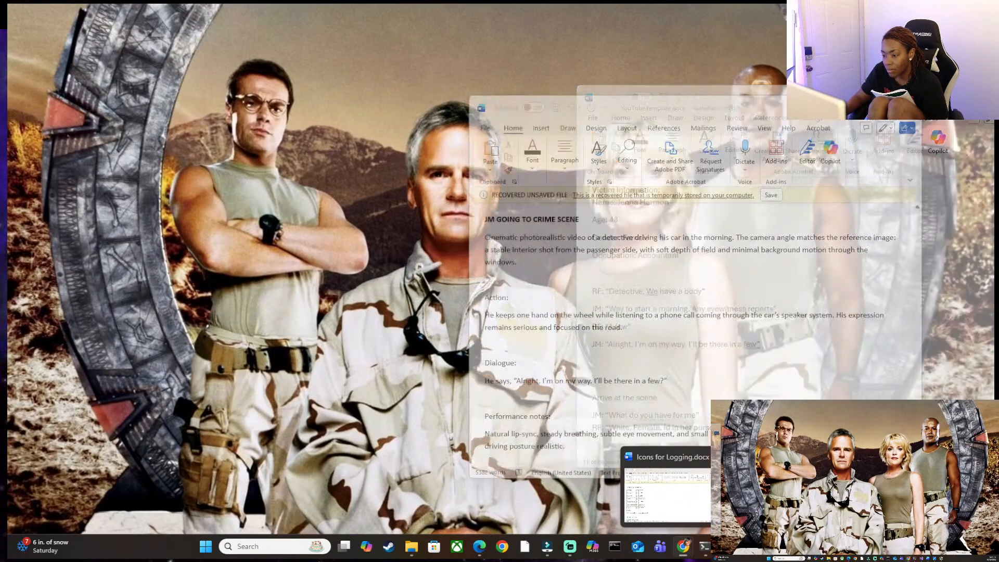
pyautogui.click(869, 492)
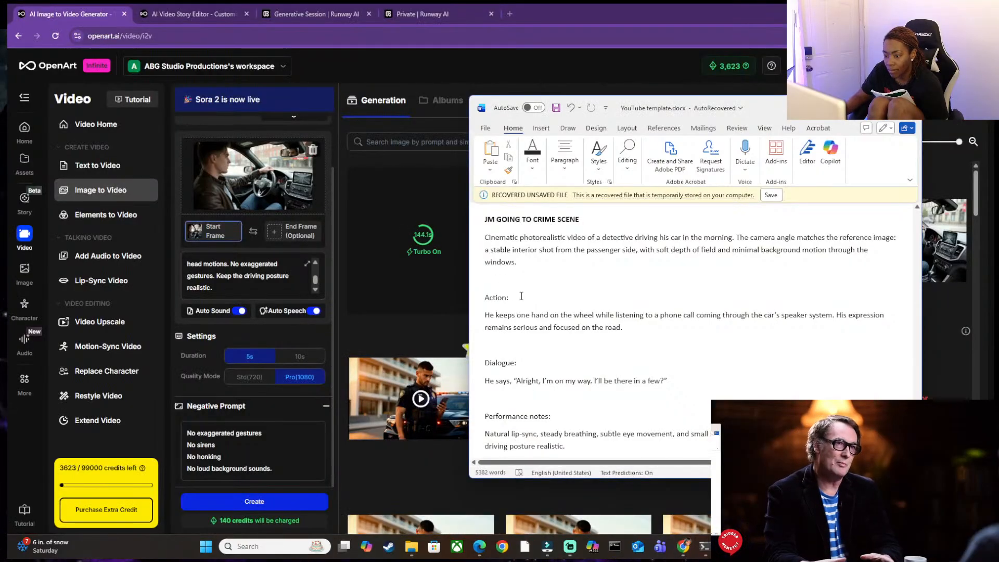
pyautogui.scroll(-1, 576, 326)
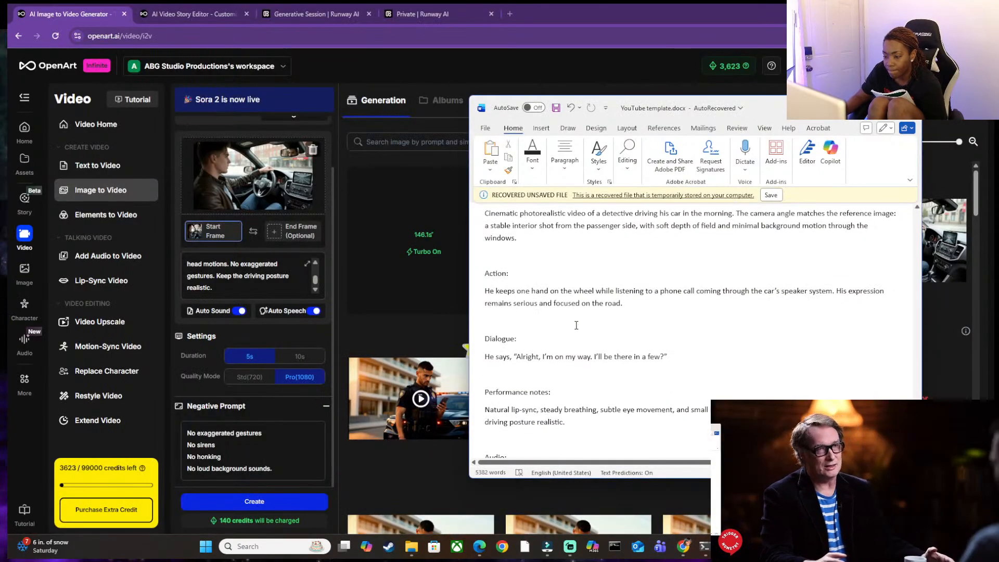
pyautogui.scroll(-3, 573, 327)
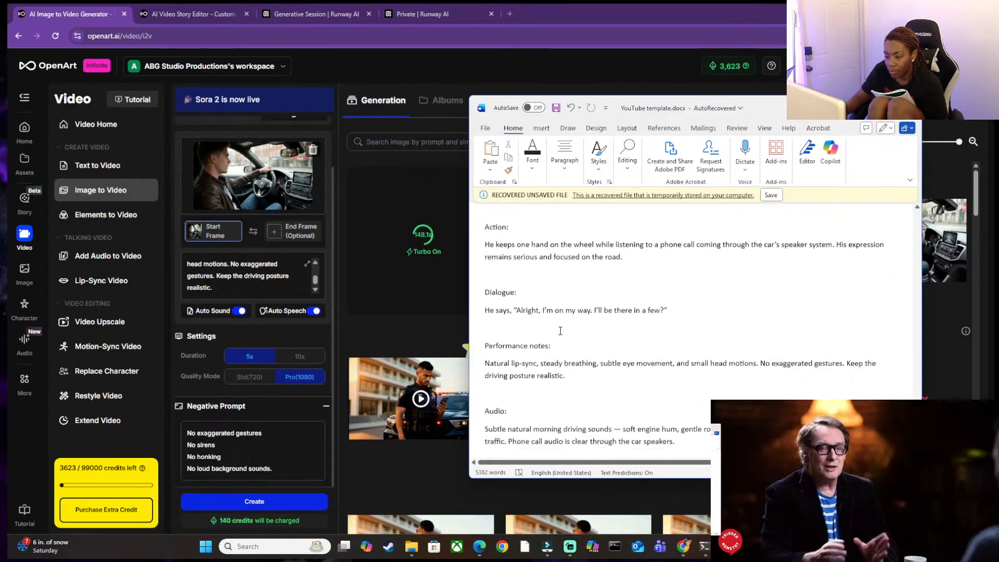
pyautogui.scroll(-3, 562, 331)
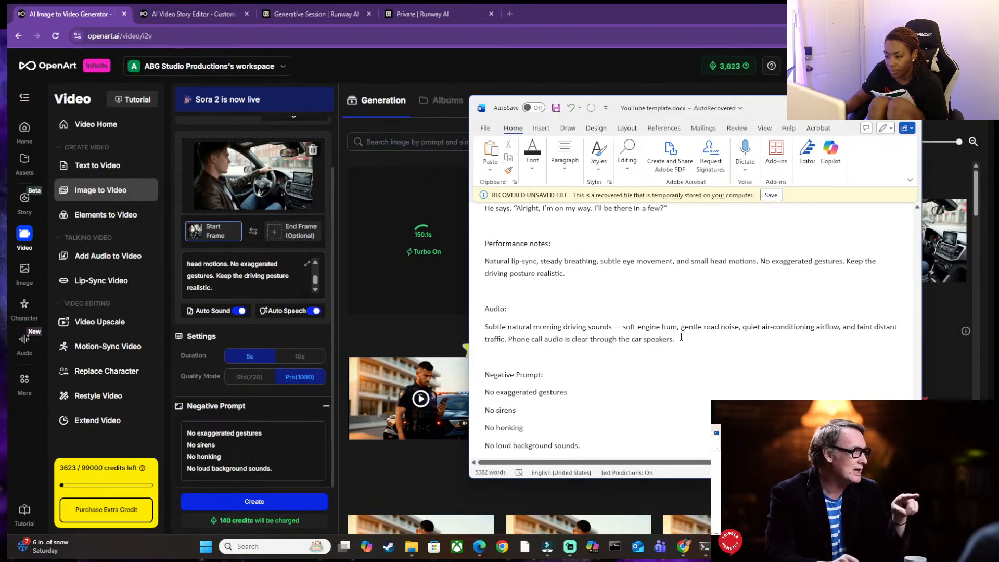
pyautogui.moveTo(683, 343); pyautogui.dragTo(476, 320)
pyautogui.hotkey('ctrl', 'c')
pyautogui.press('BackSpace')
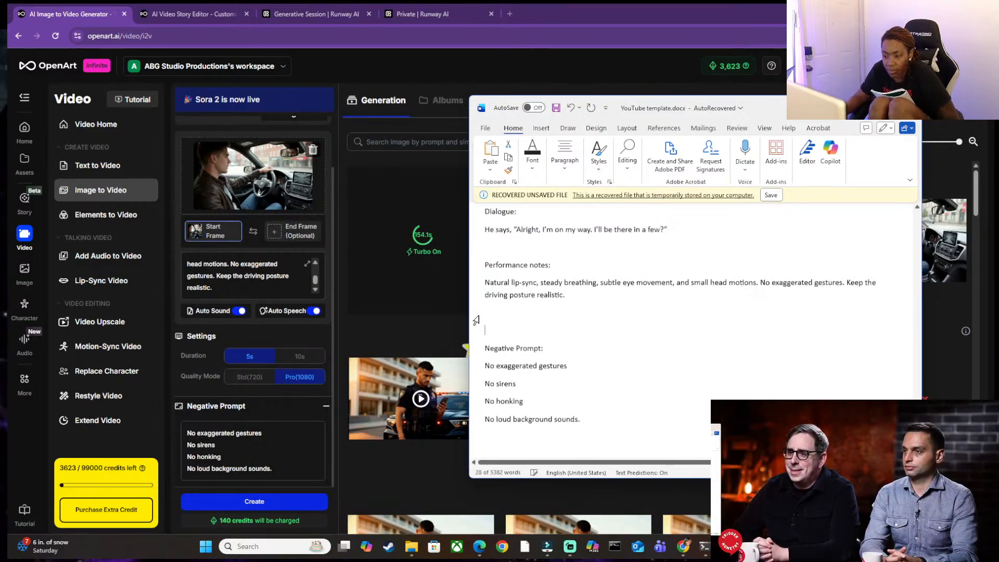
# Paste the cut Audio section between the opening description and Action, and add a blank line before the Action heading.
pyautogui.scroll(5, 490, 315)
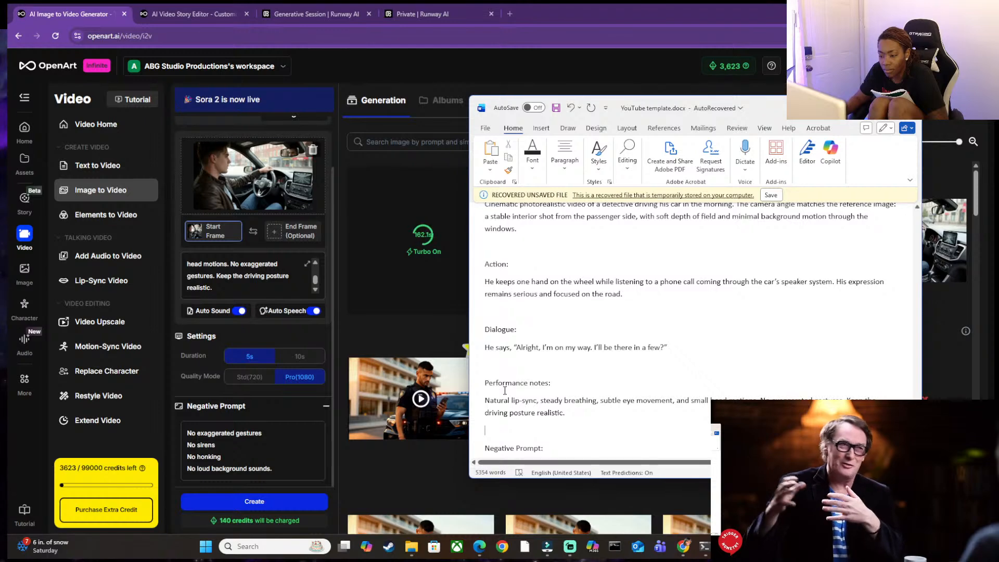
pyautogui.scroll(2, 509, 359)
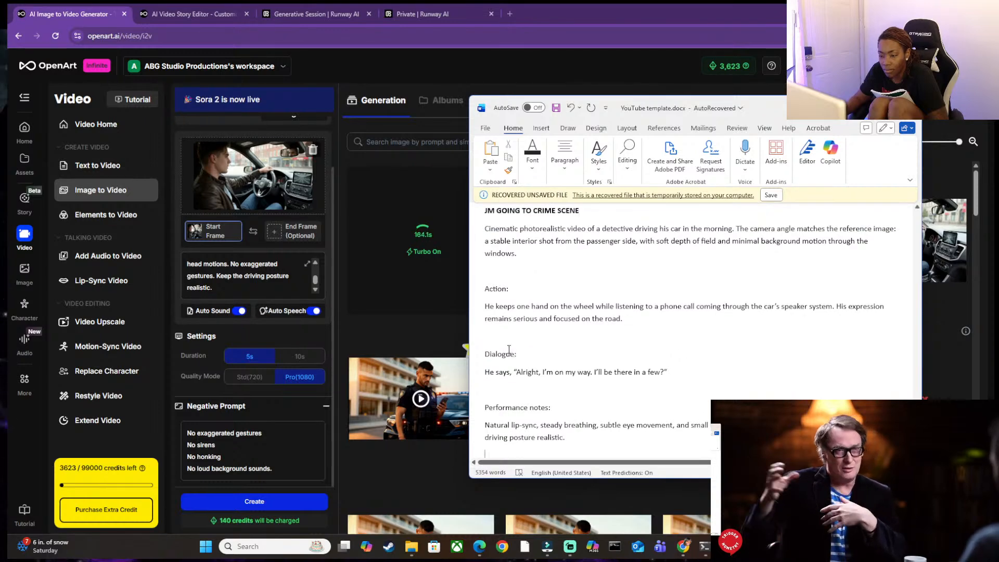
pyautogui.scroll(2, 506, 339)
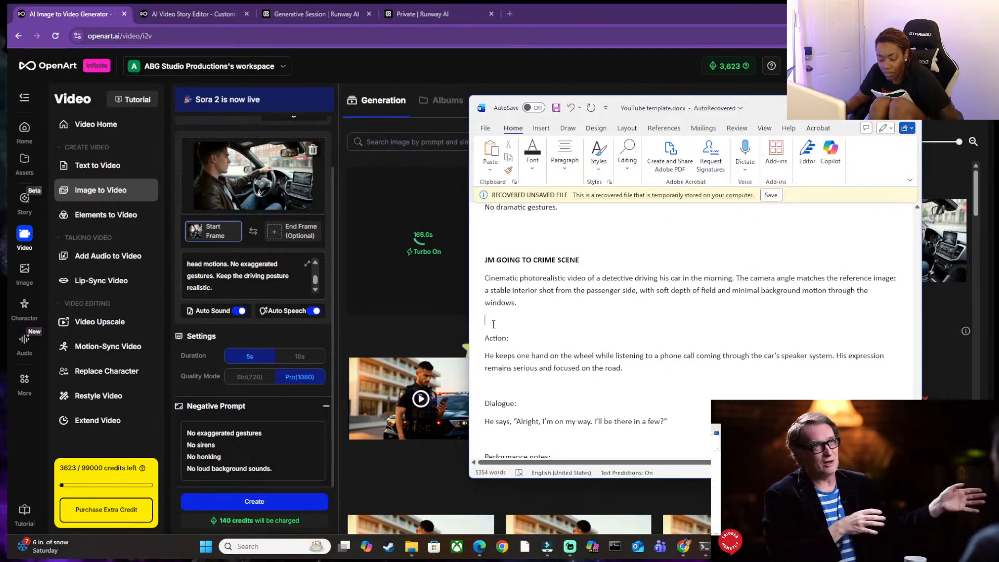
pyautogui.hotkey('ctrl', 'v')
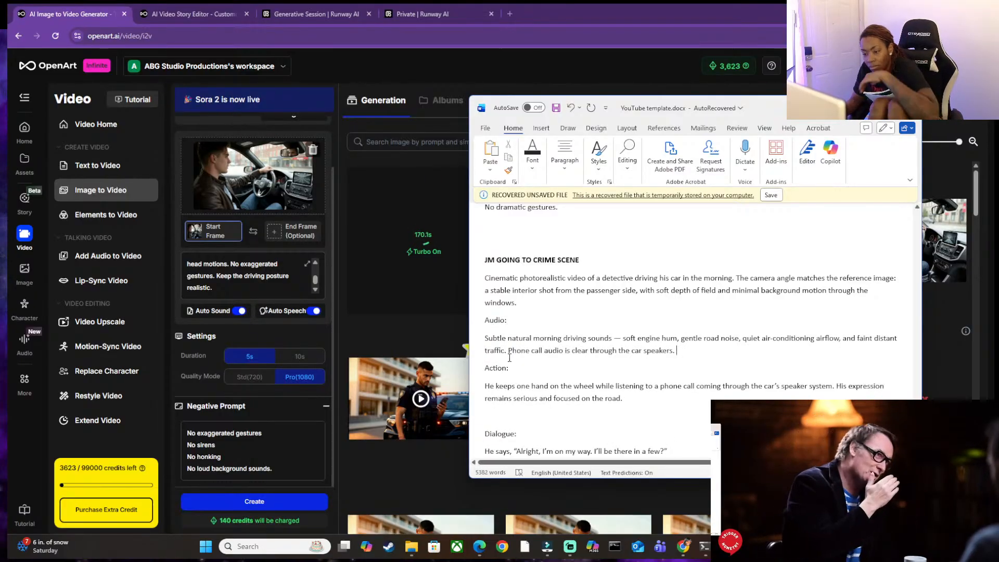
pyautogui.scroll(-1, 501, 372)
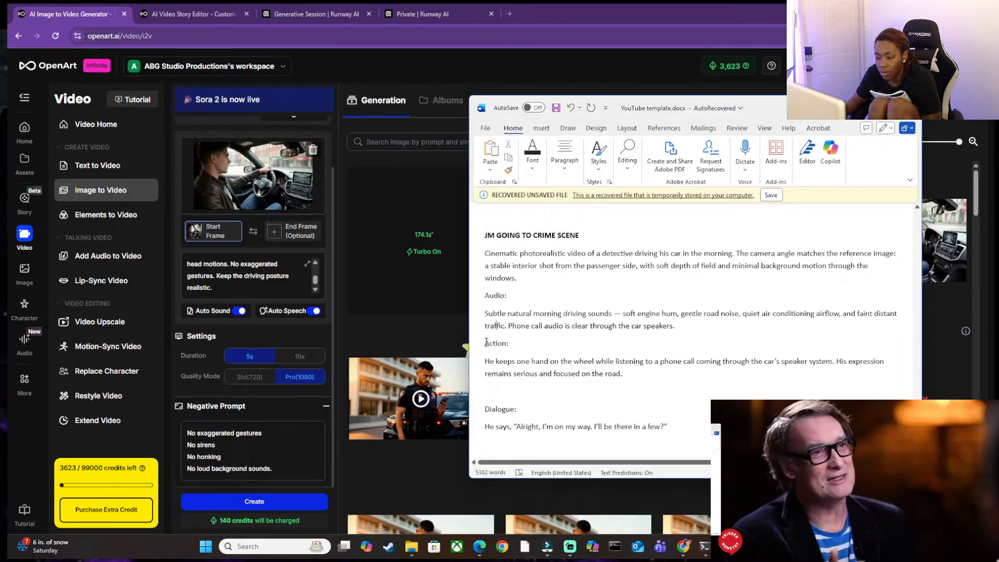
pyautogui.press('Return')
# Remove and reinsert the blank line between the performance notes and the Negative Prompt heading.
pyautogui.scroll(-2, 523, 339)
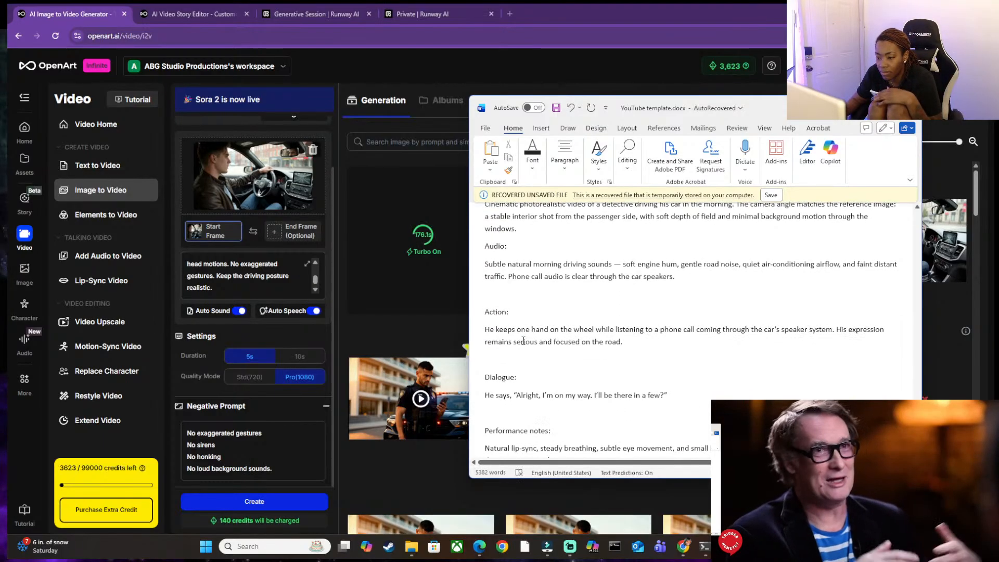
pyautogui.scroll(-4, 498, 366)
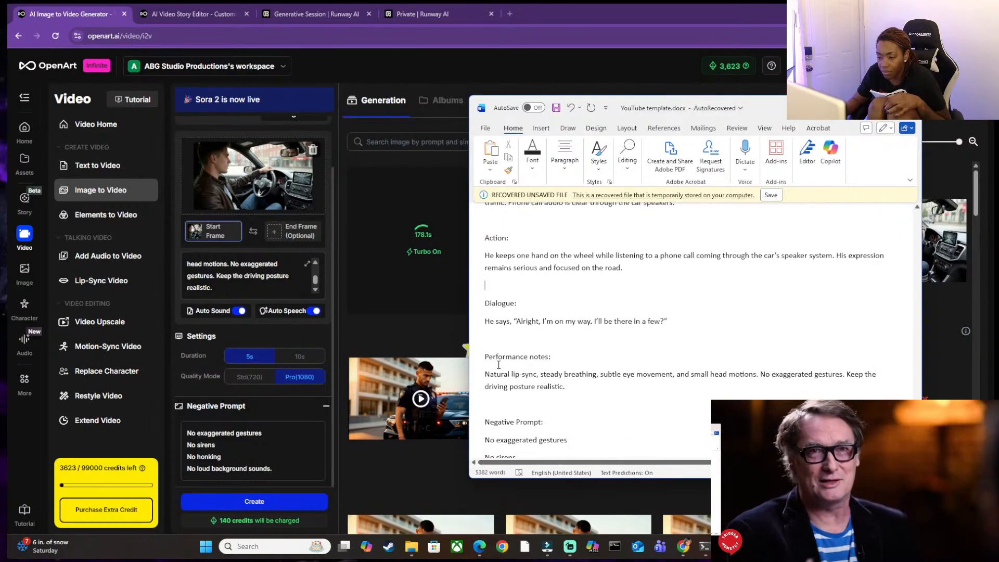
pyautogui.click(492, 379)
pyautogui.press('BackSpace')
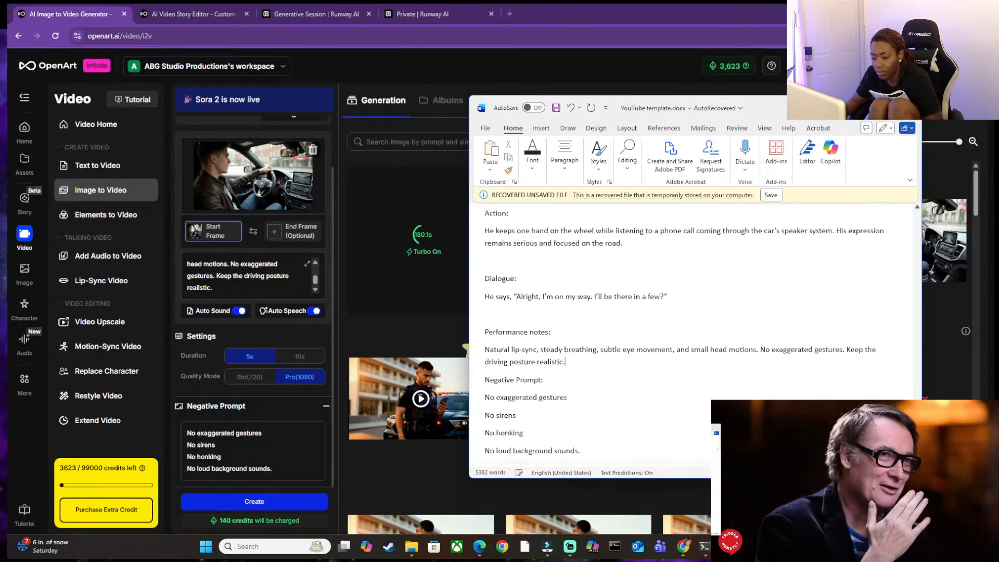
pyautogui.press('Return')
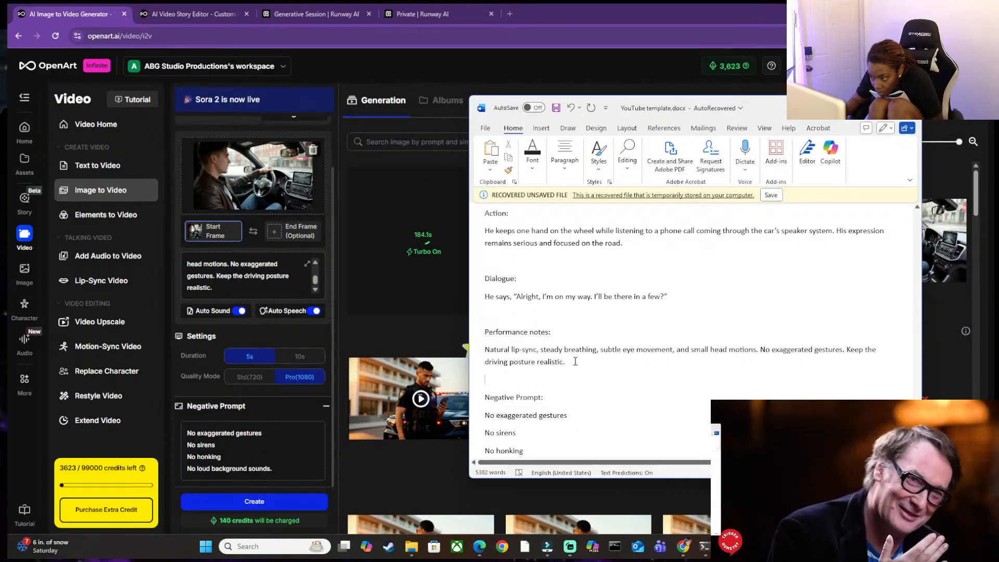
# Replace the OpenArt video prompt with the Word text from "Cinematic photorealistic video" through "realistic.", without a trailing blank line.
pyautogui.moveTo(575, 361); pyautogui.dragTo(477, 244)
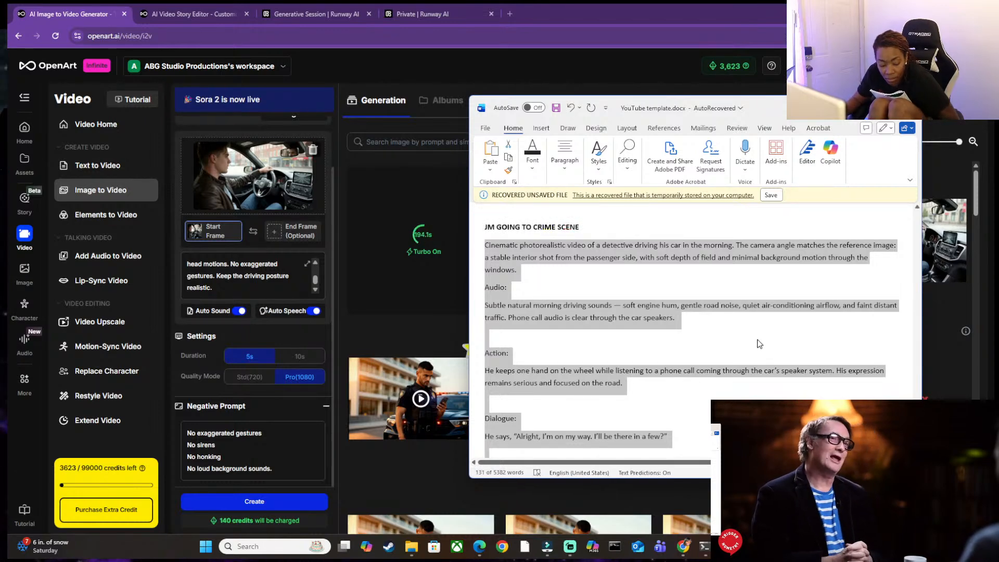
pyautogui.click(217, 276)
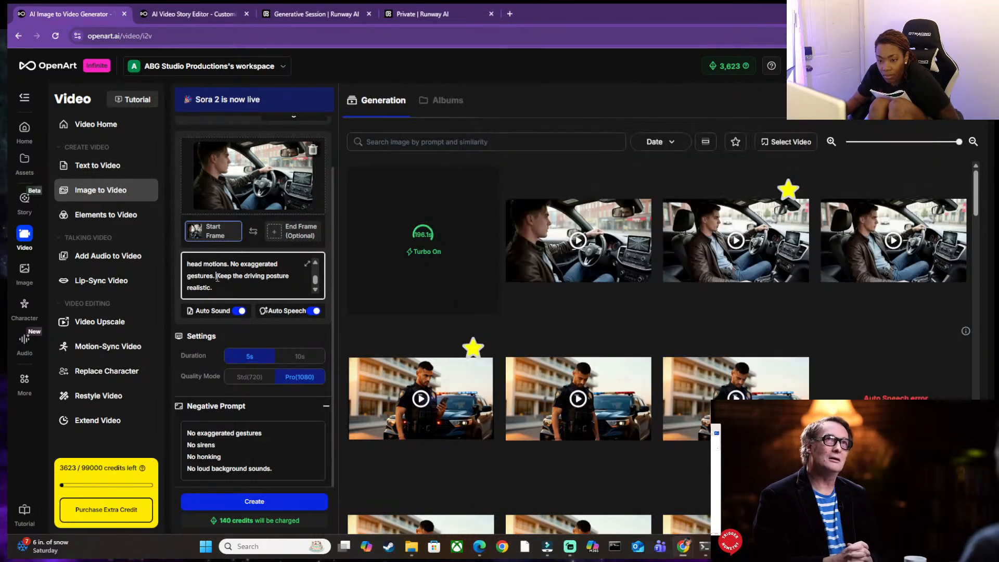
pyautogui.hotkey('ctrl', 'a')
pyautogui.press('BackSpace')
pyautogui.hotkey('ctrl', 'v')
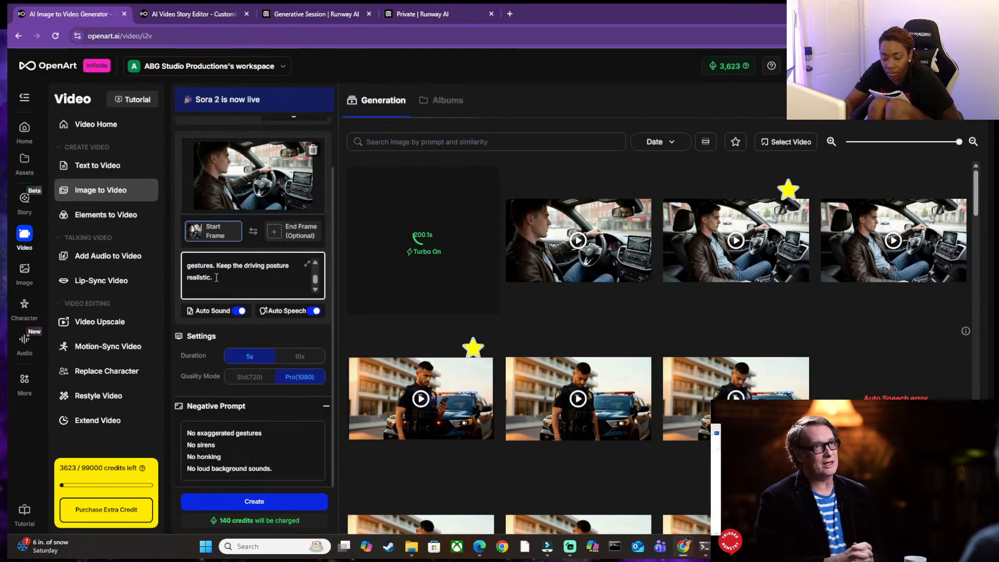
pyautogui.press('BackSpace')
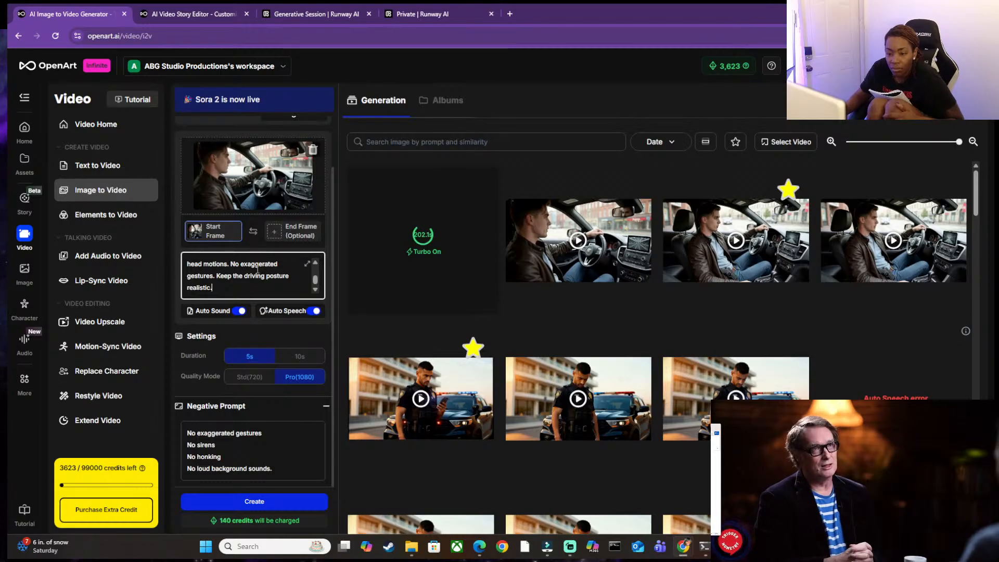
# Delete the sentence "Phone call audio is clear through the car speakers." from the prompt's Audio section and recheck the text above it.
pyautogui.scroll(5, 316, 266)
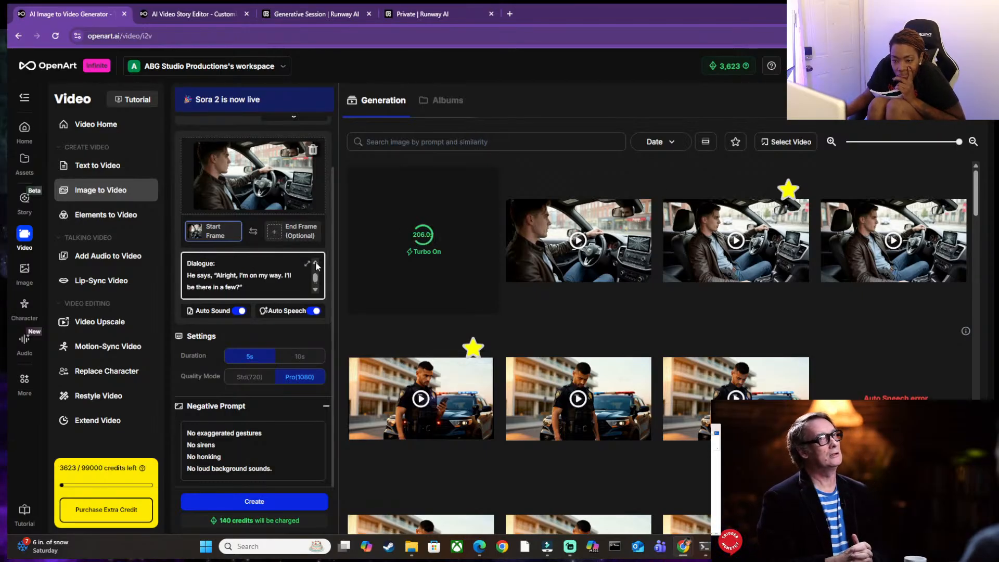
pyautogui.scroll(4, 316, 266)
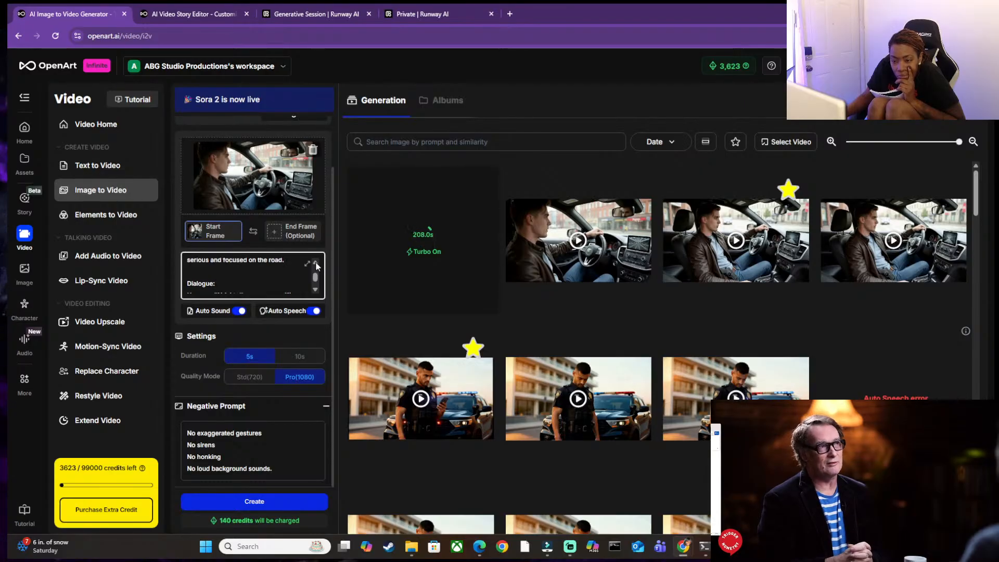
pyautogui.scroll(-5, 316, 267)
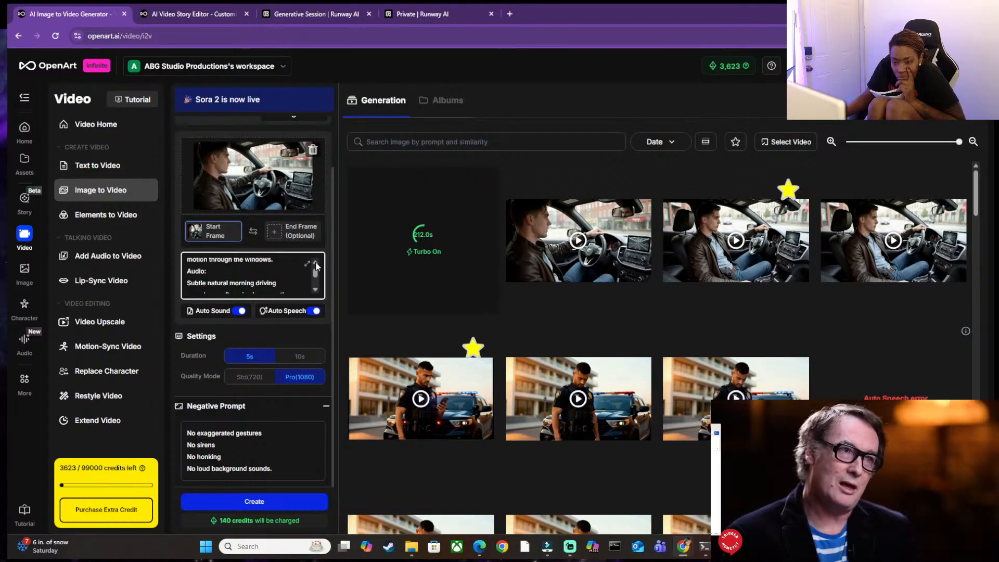
pyautogui.scroll(-4, 316, 294)
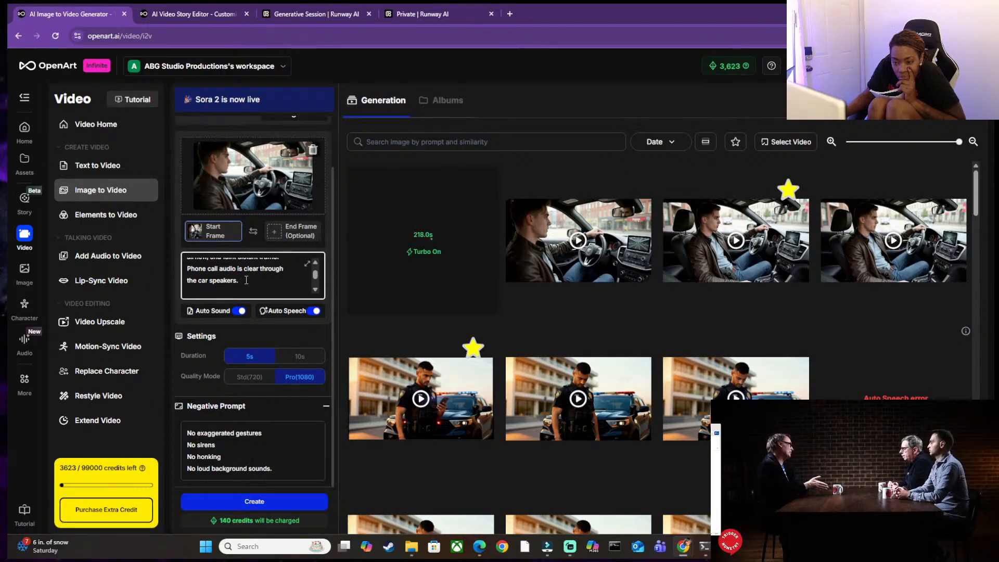
pyautogui.press('BackSpace')
pyautogui.press('BackSpace')
pyautogui.press('BackSpace')
pyautogui.press('BackSpace')
pyautogui.press('BackSpace')
pyautogui.press('BackSpace')
pyautogui.press('BackSpace')
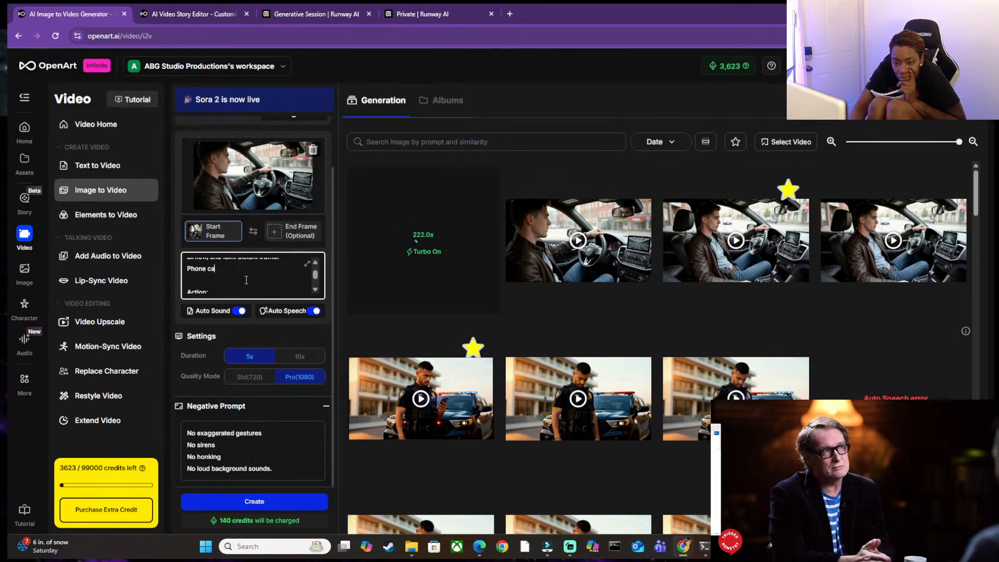
pyautogui.press('BackSpace')
pyautogui.press('BackSpace')
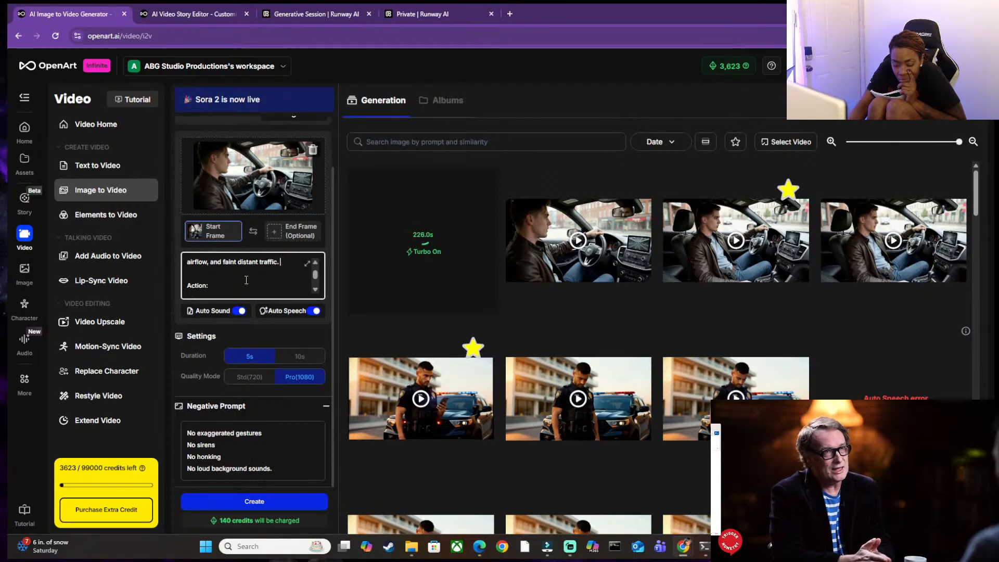
pyautogui.click(314, 263)
pyautogui.click(315, 266)
pyautogui.click(314, 265)
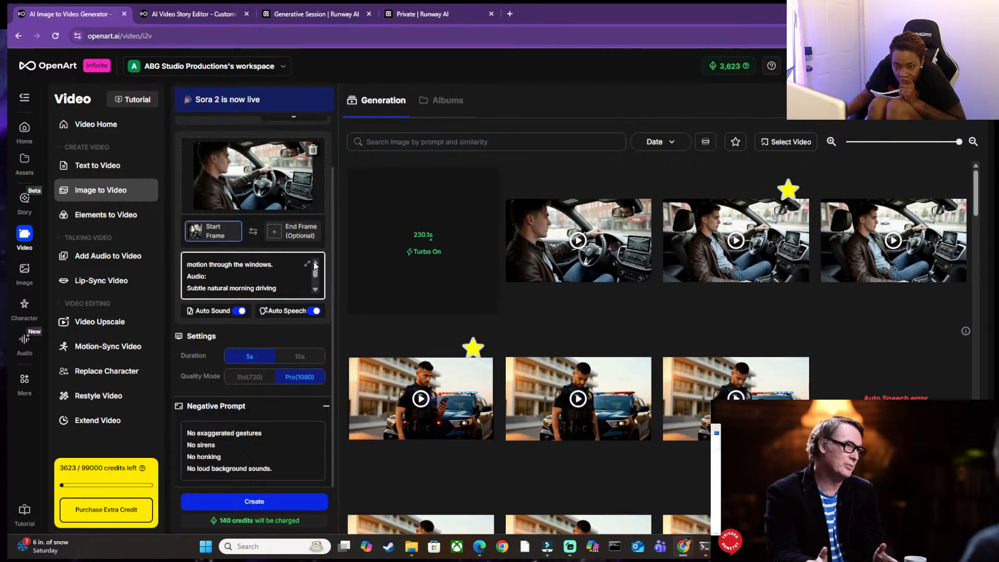
# Add a line break near the video prompt's Audio section and recheck the opening description.
pyautogui.press('Return')
pyautogui.click(315, 263)
pyautogui.click(316, 263)
pyautogui.click(316, 263)
pyautogui.click(316, 263)
pyautogui.click(316, 263)
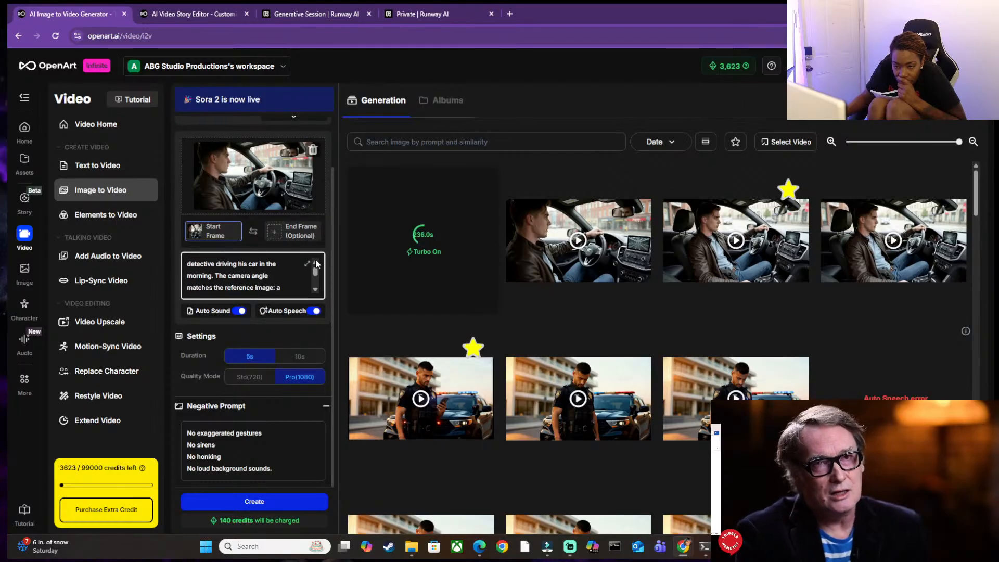
pyautogui.click(316, 264)
pyautogui.click(316, 263)
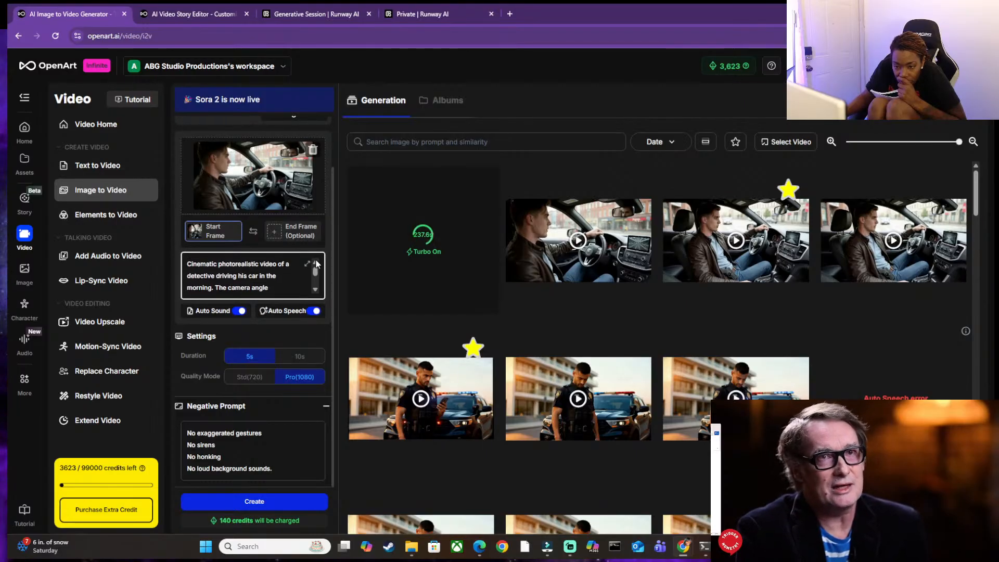
# Check the prompt from the camera angle through the performance notes, and generate the 5-second 1080p driving clip.
pyautogui.click(316, 293)
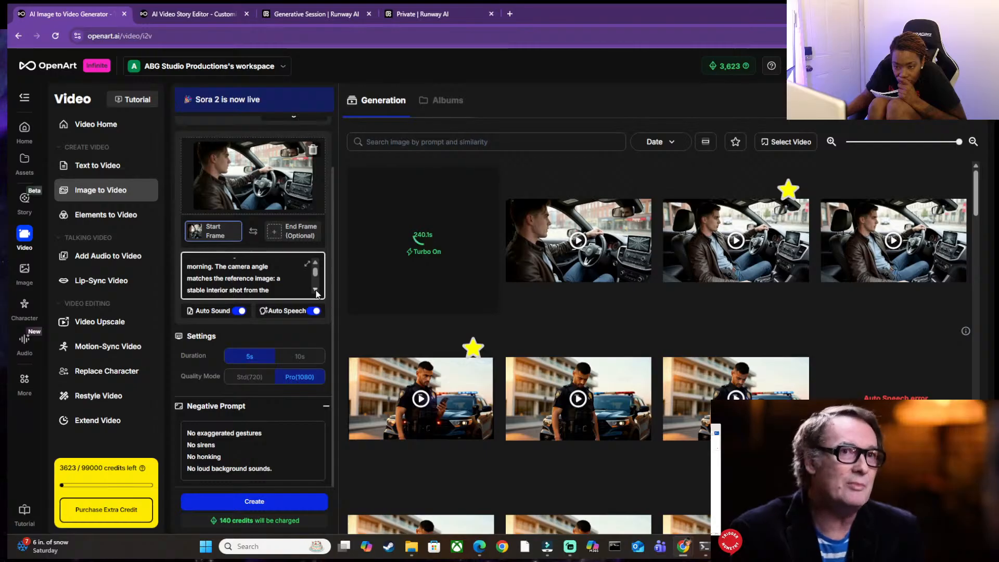
pyautogui.click(316, 293)
pyautogui.click(316, 292)
pyautogui.click(316, 293)
pyautogui.click(316, 293)
pyautogui.click(316, 293)
pyautogui.click(316, 293)
pyautogui.click(315, 292)
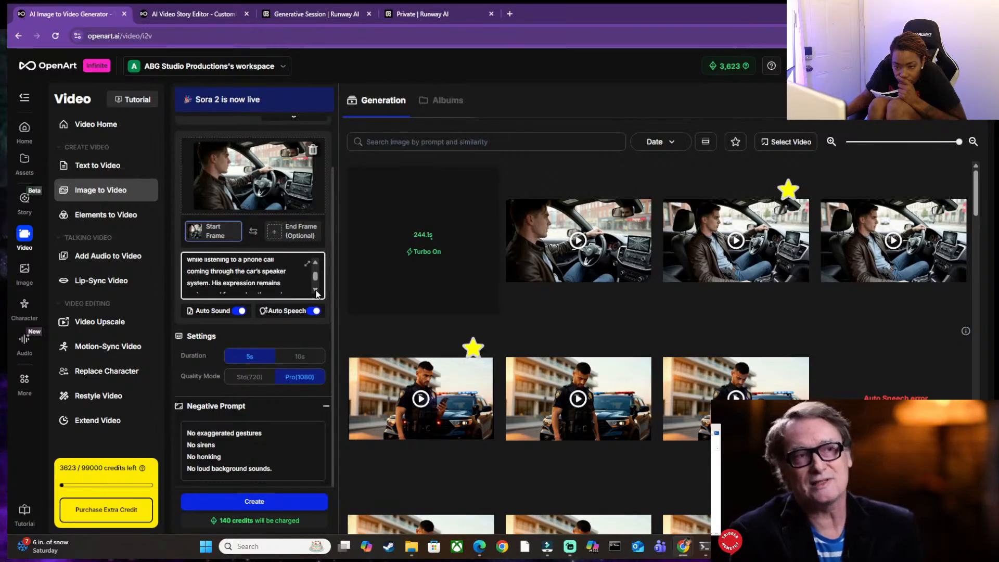
pyautogui.click(316, 293)
pyautogui.click(316, 293)
pyautogui.click(316, 293)
pyautogui.click(316, 293)
pyautogui.click(316, 292)
pyautogui.click(316, 293)
pyautogui.click(315, 292)
pyautogui.click(315, 292)
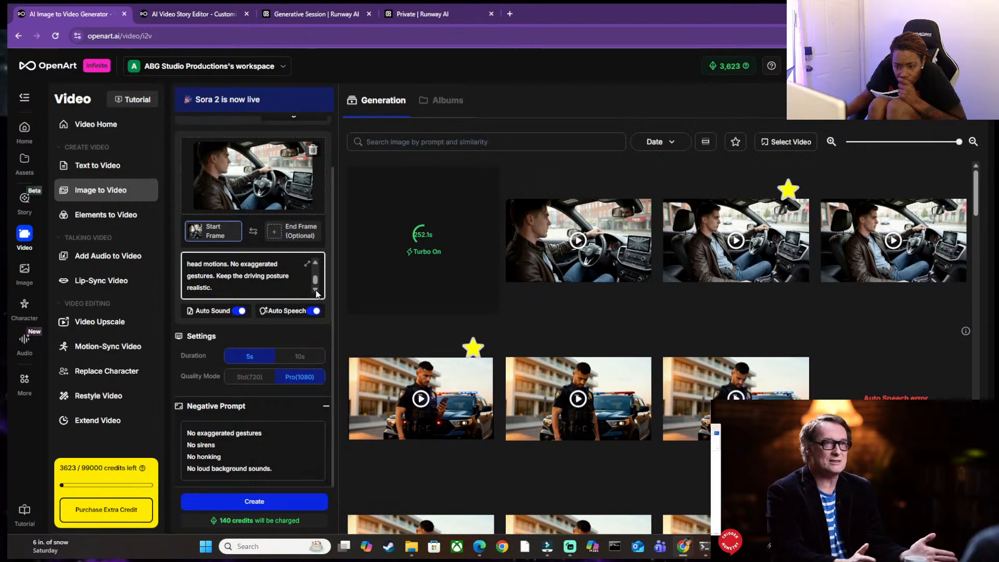
pyautogui.scroll(5, 258, 279)
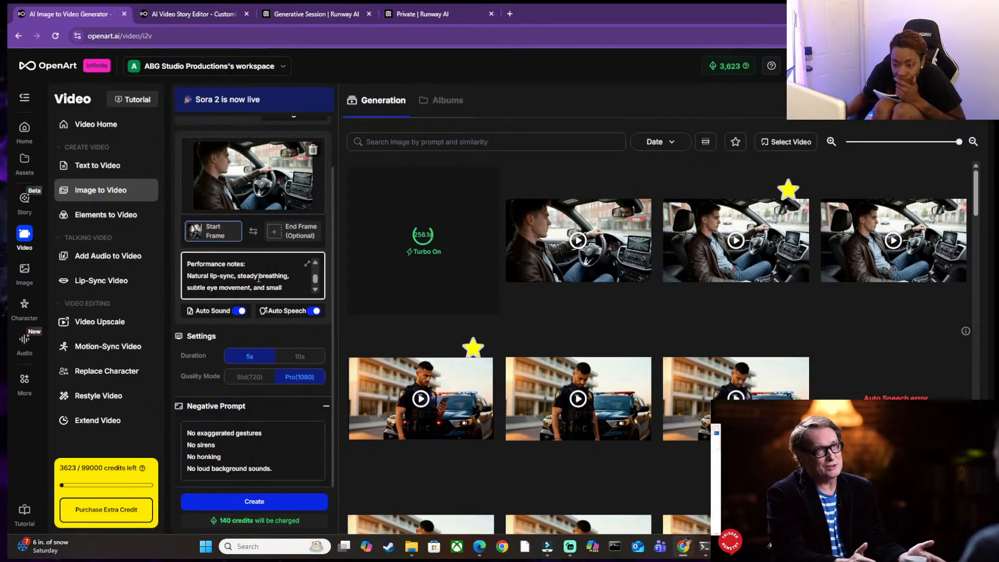
pyautogui.click(267, 502)
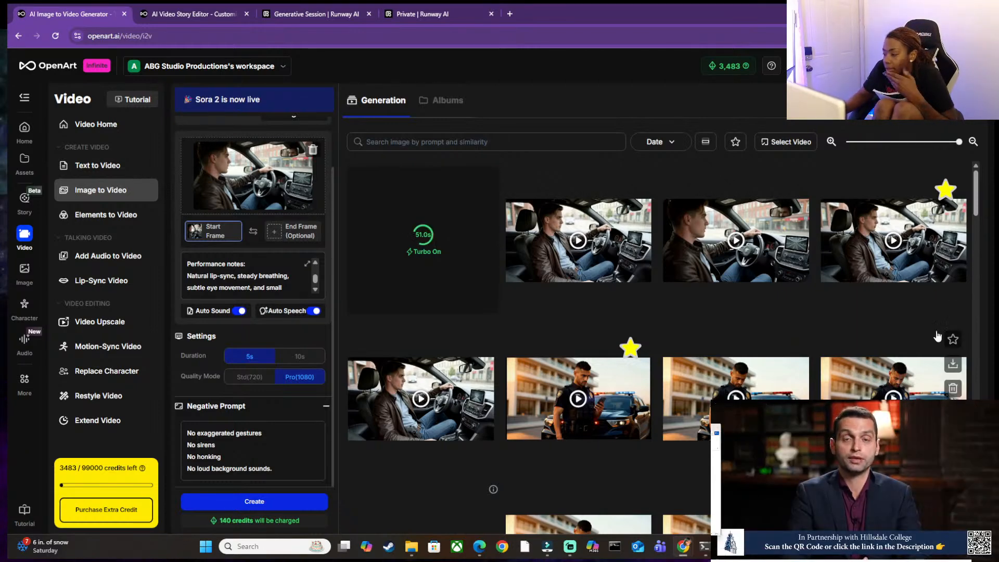
# Play the finished driving clip with the "Way to start a morning" line and star it.
pyautogui.click(753, 495)
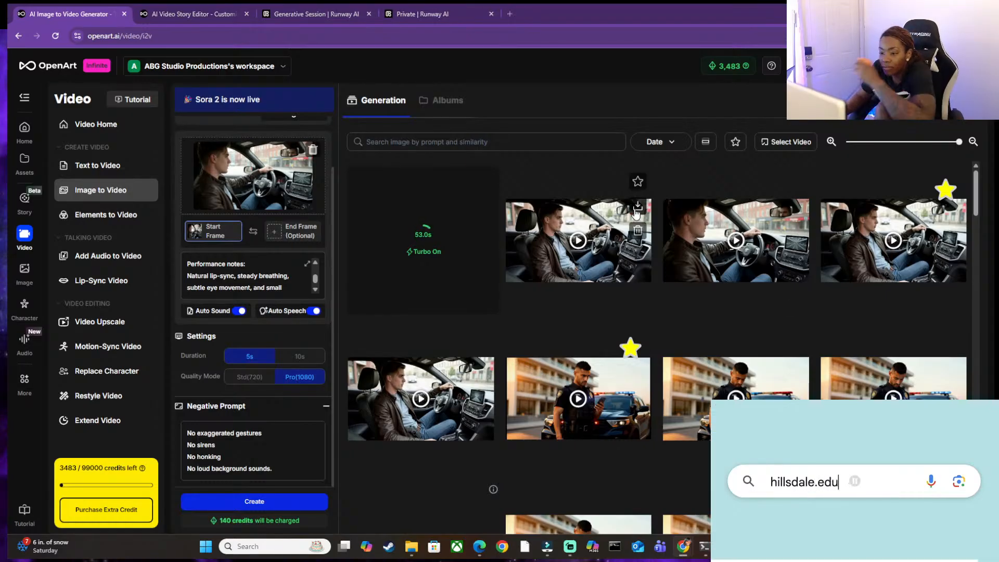
pyautogui.click(484, 237)
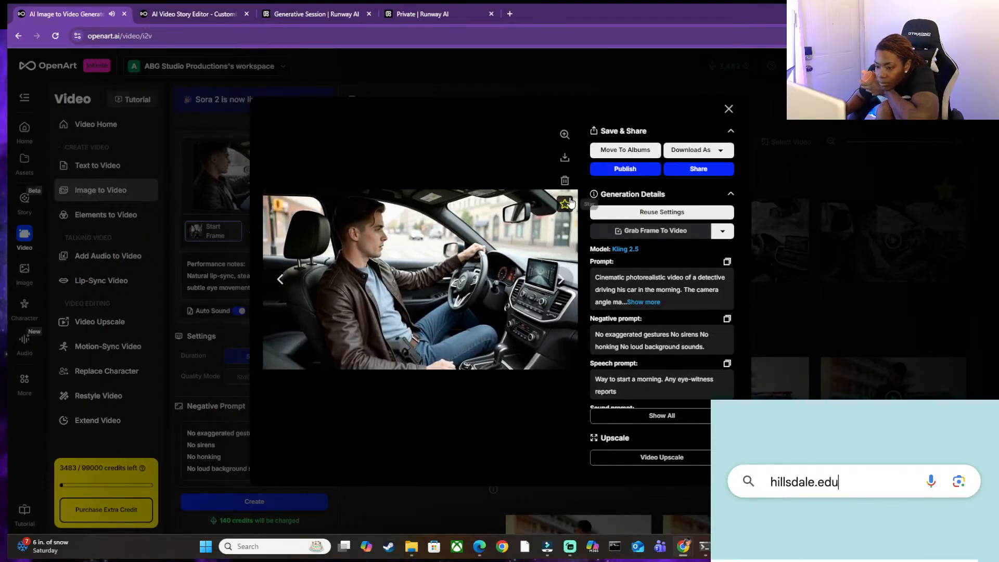
pyautogui.click(566, 204)
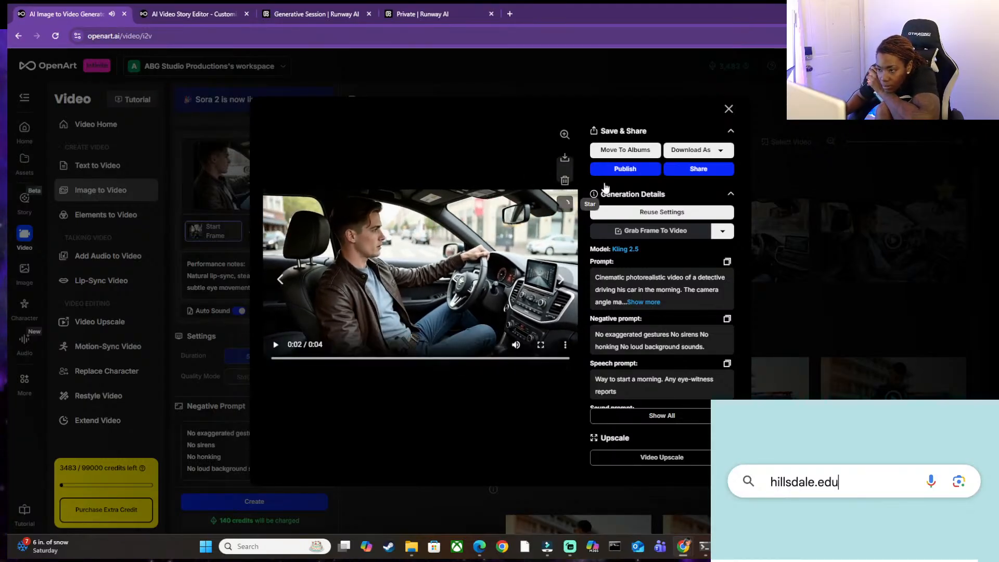
pyautogui.click(728, 109)
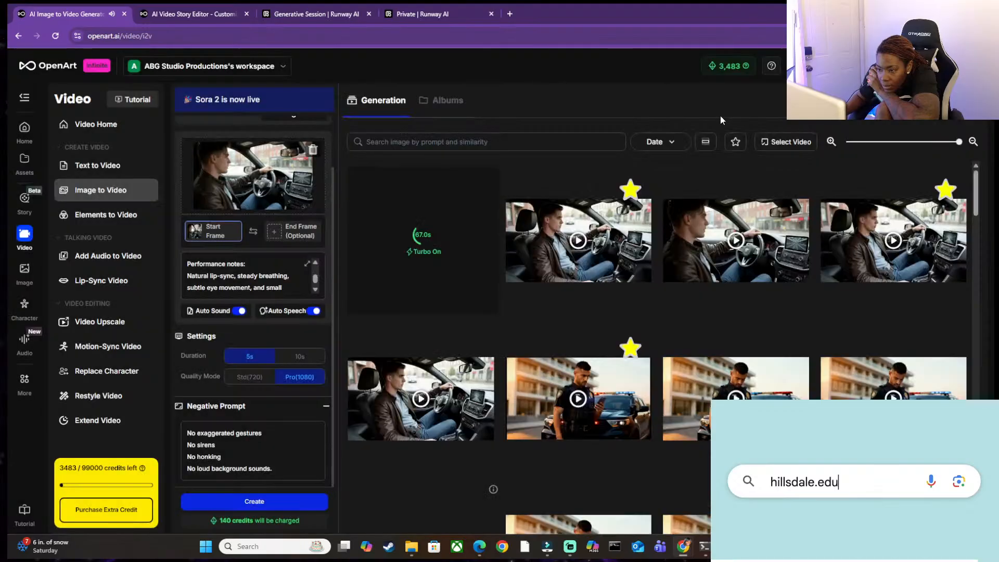
# Replay the starred "Way to start a morning" clip in full screen and close its preview.
pyautogui.click(566, 240)
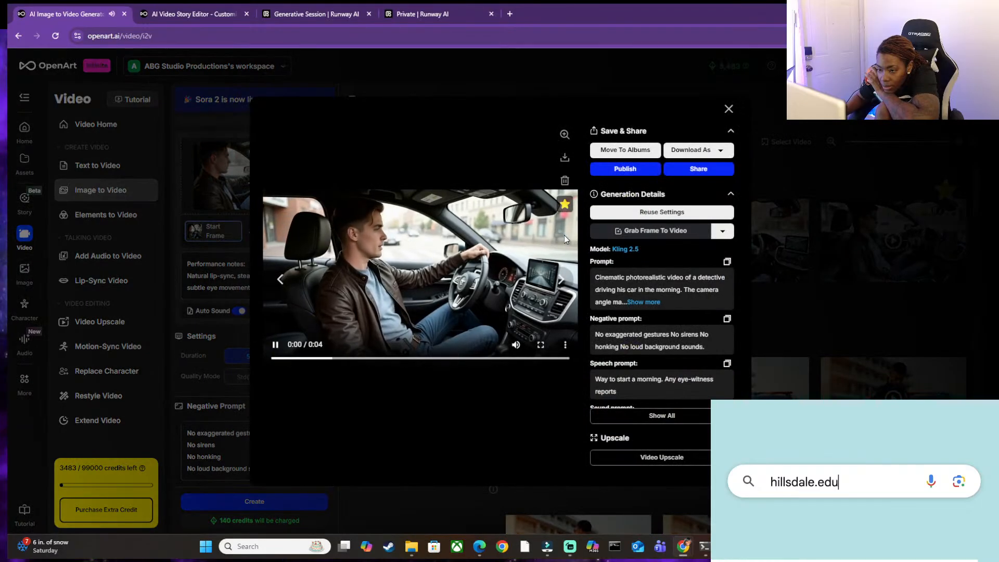
pyautogui.click(541, 345)
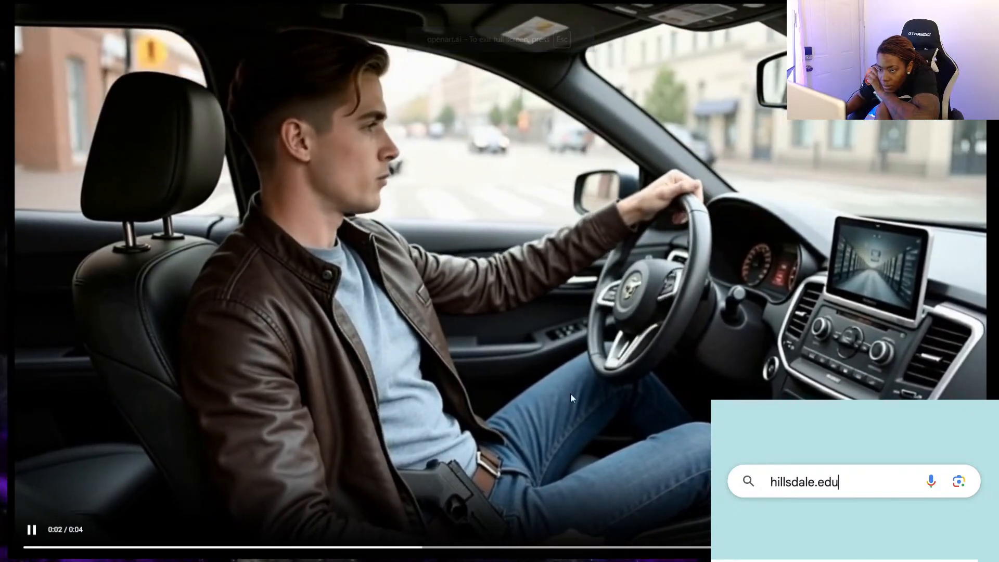
pyautogui.press('Escape')
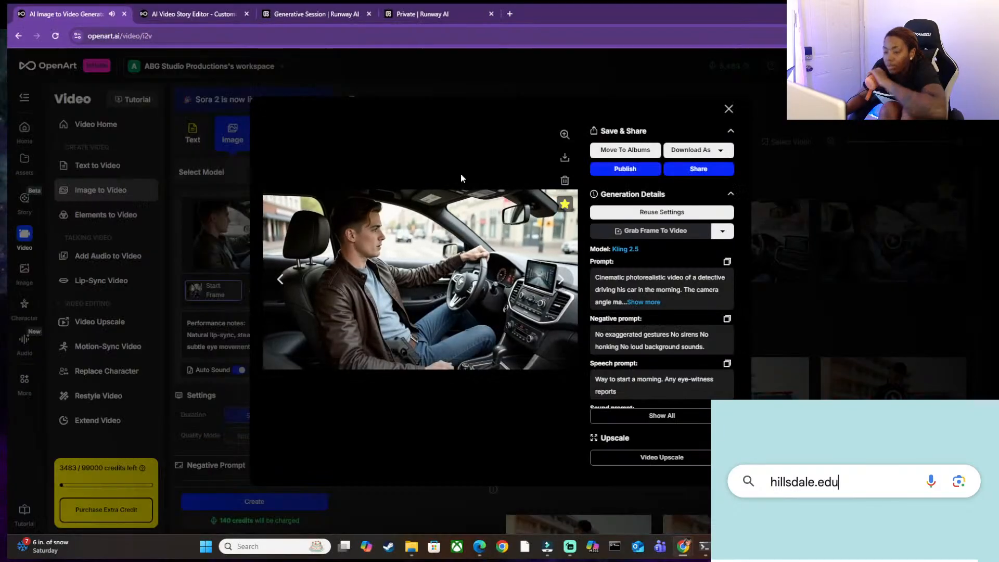
pyautogui.click(729, 109)
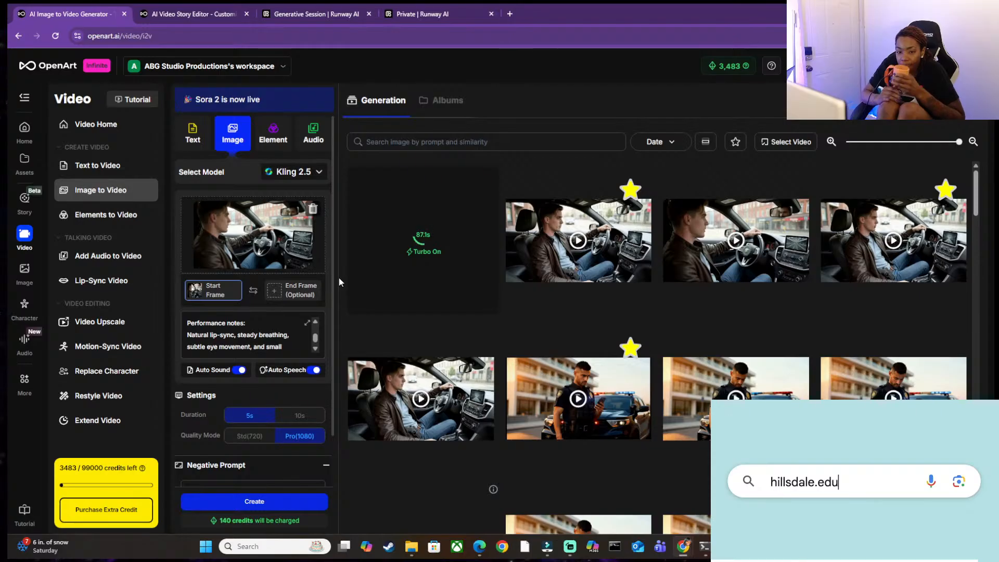
# Close the Runway page holding the "Golden Hour Police Call" generative session.
pyautogui.moveTo(618, 190)
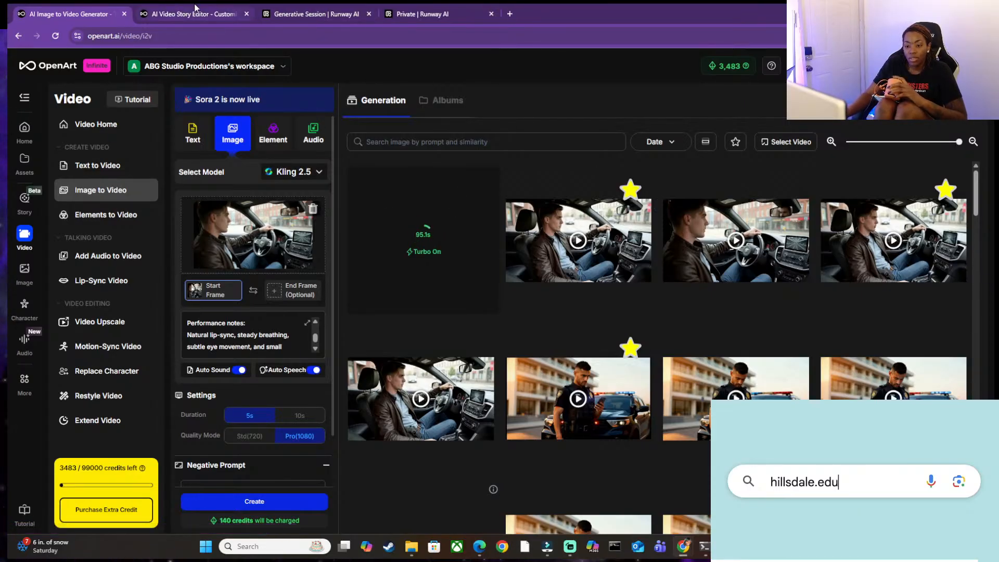
pyautogui.moveTo(195, 7)
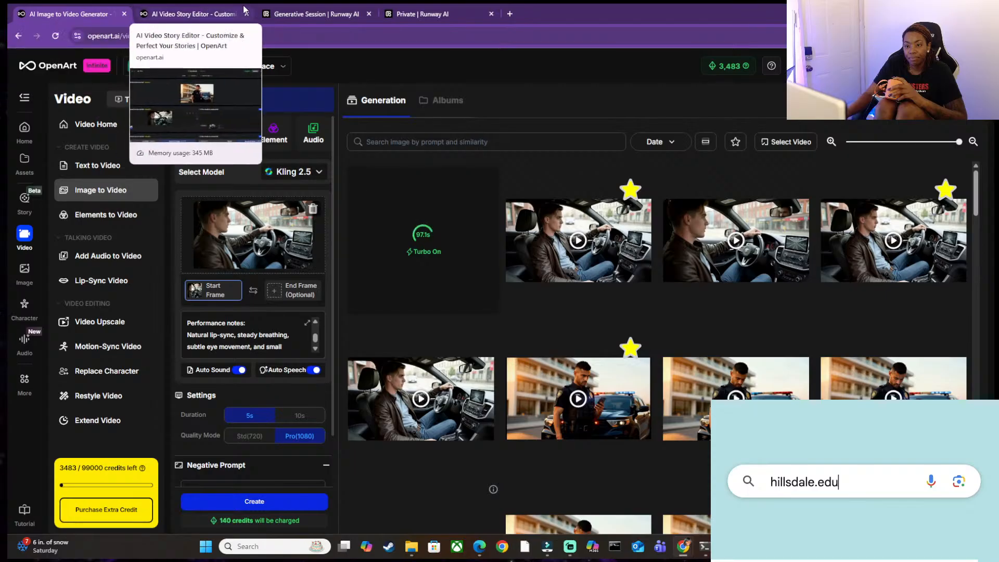
pyautogui.click(292, 13)
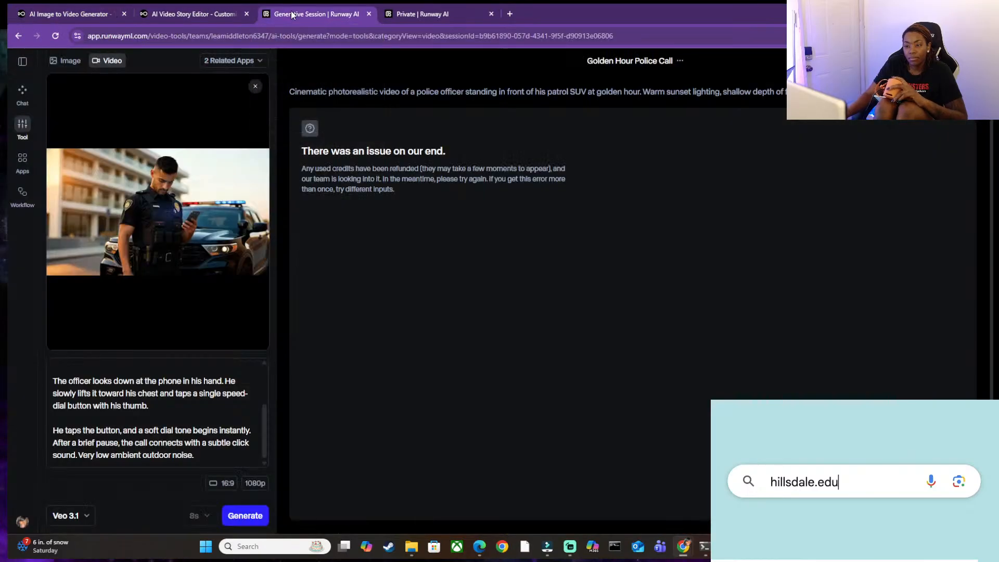
pyautogui.click(369, 13)
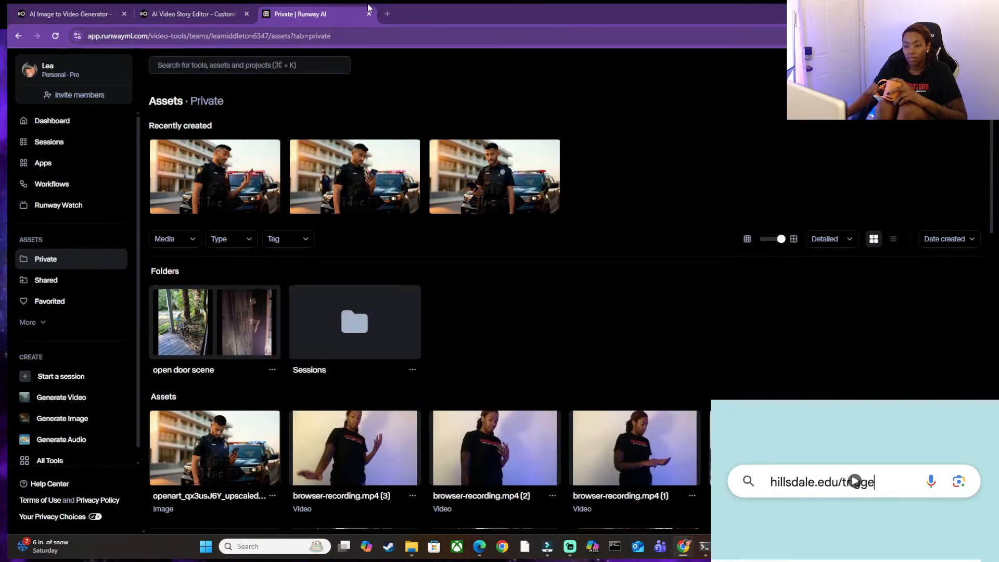
# Examine shots 4 to 8 in the "morning" storyboard and check on the running video generation in between.
pyautogui.click(193, 13)
pyautogui.scroll(-5, 383, 308)
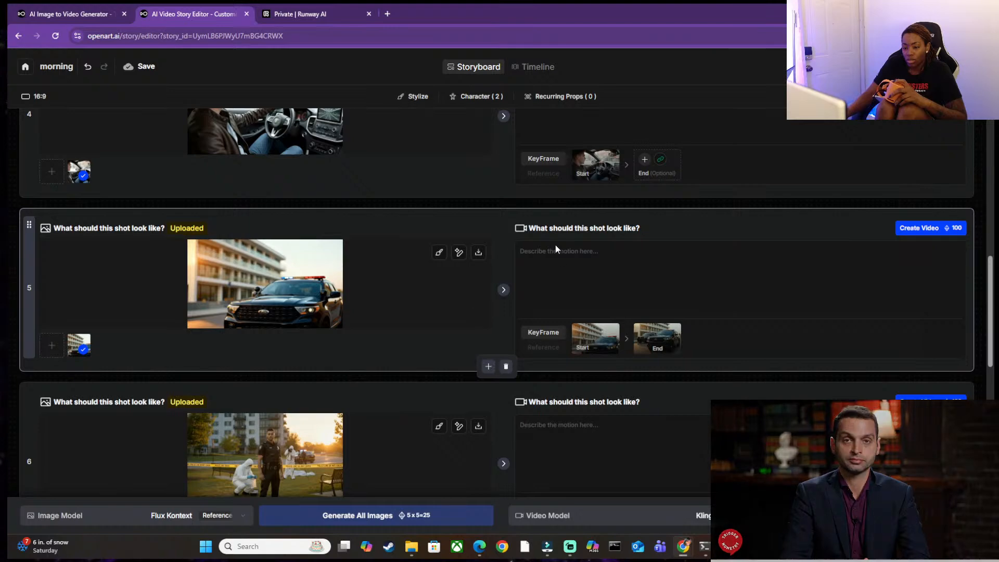
pyautogui.scroll(-1, 263, 251)
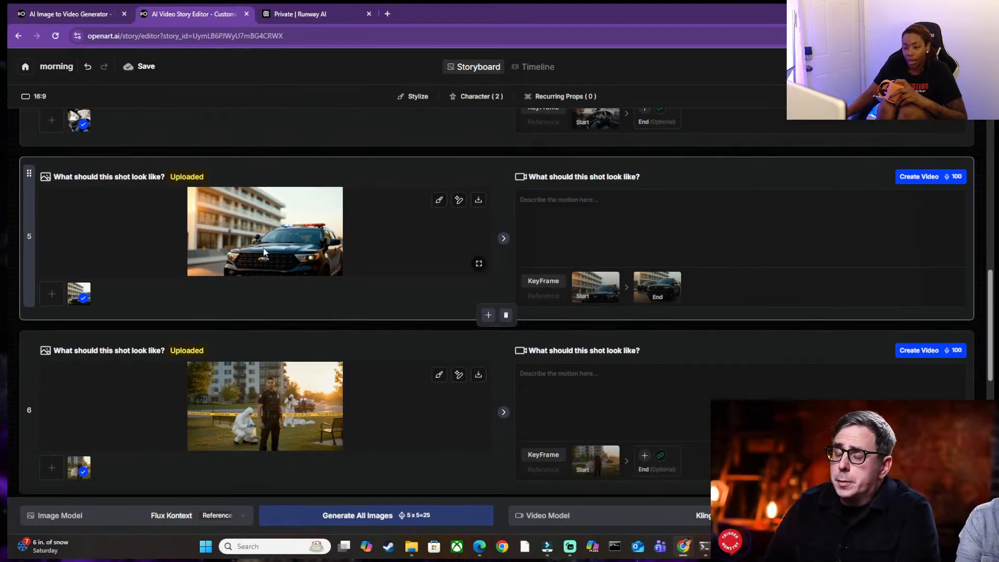
pyautogui.click(86, 14)
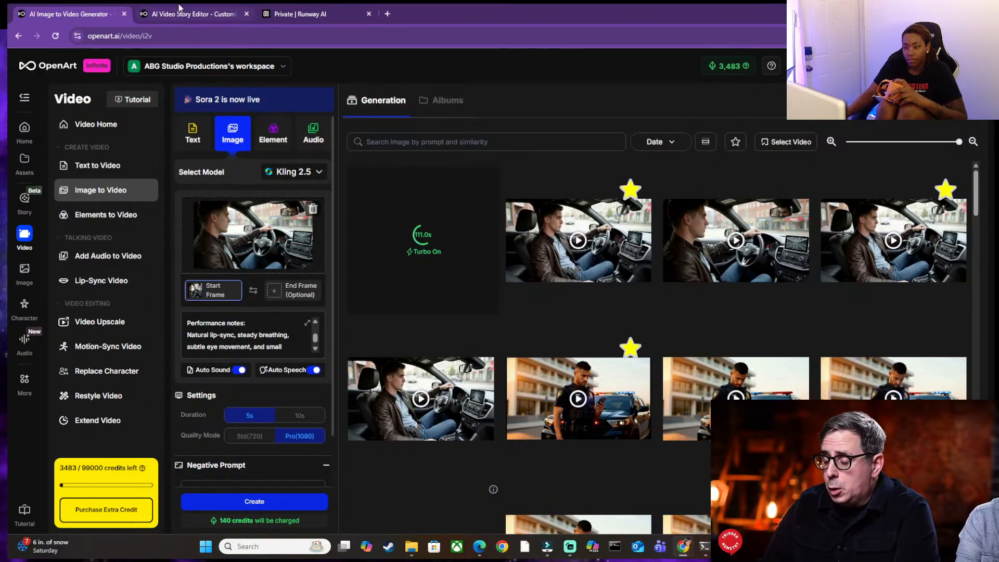
pyautogui.click(208, 14)
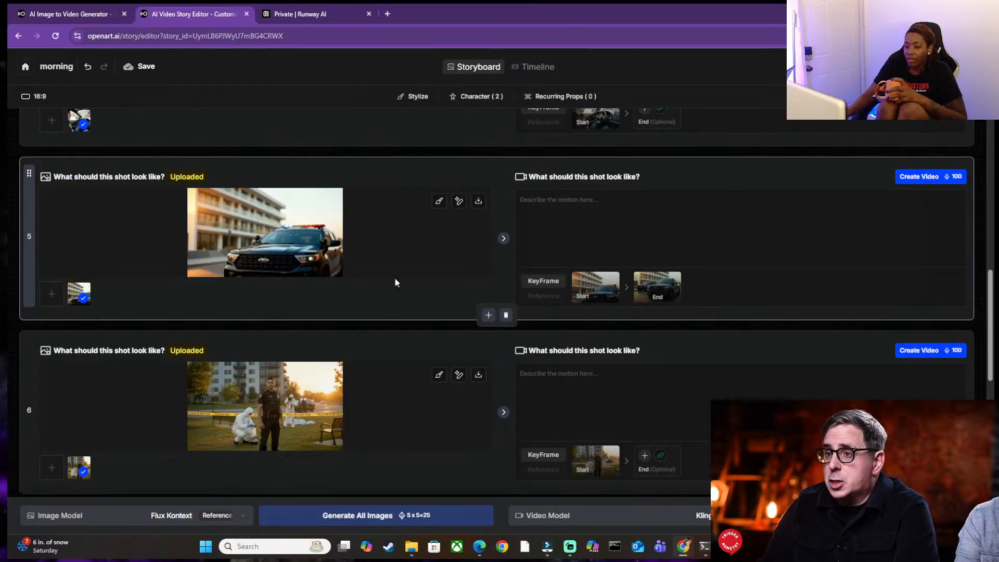
pyautogui.scroll(-3, 203, 257)
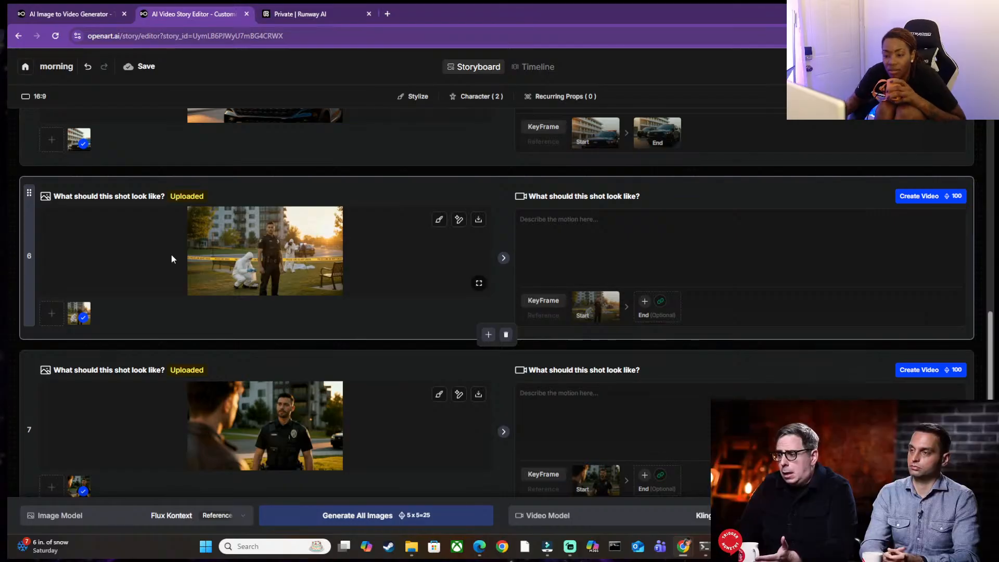
pyautogui.click(116, 11)
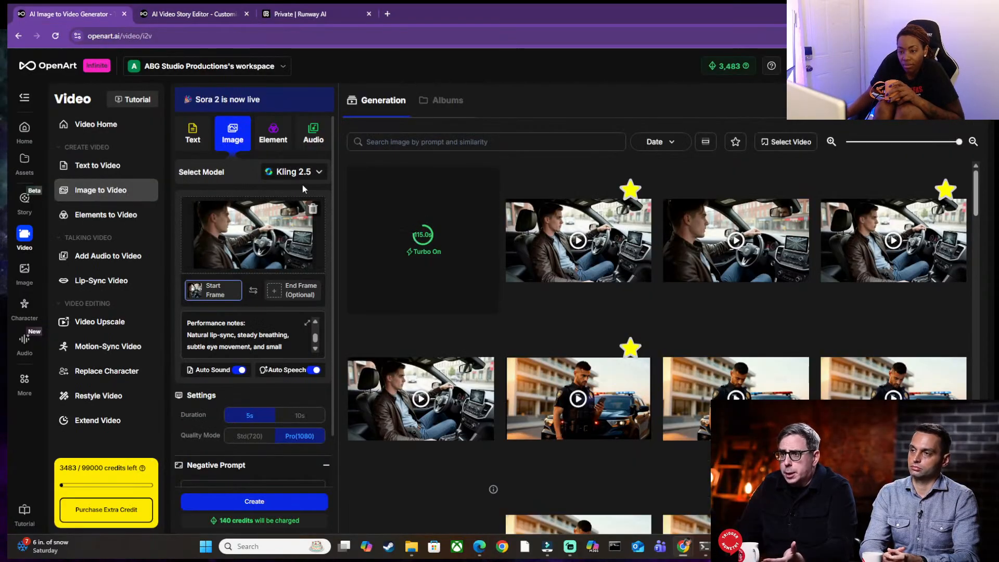
pyautogui.click(149, 8)
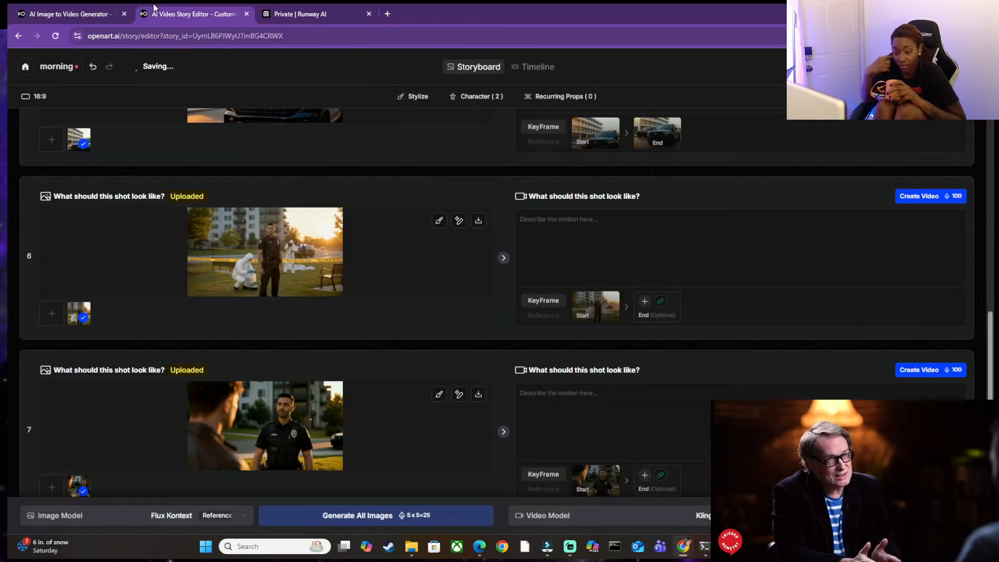
pyautogui.scroll(-3, 228, 206)
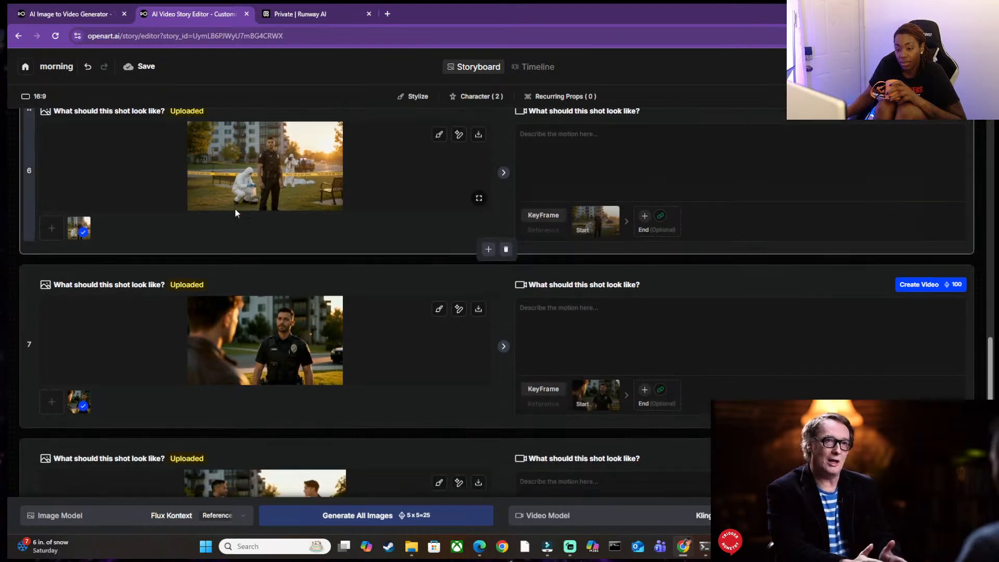
pyautogui.scroll(-1, 278, 275)
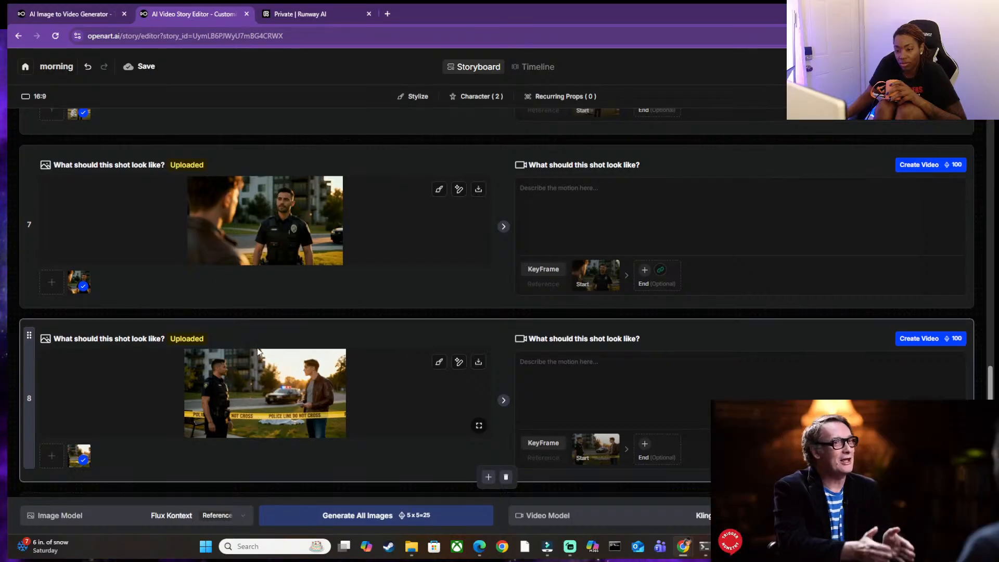
pyautogui.scroll(5, 257, 348)
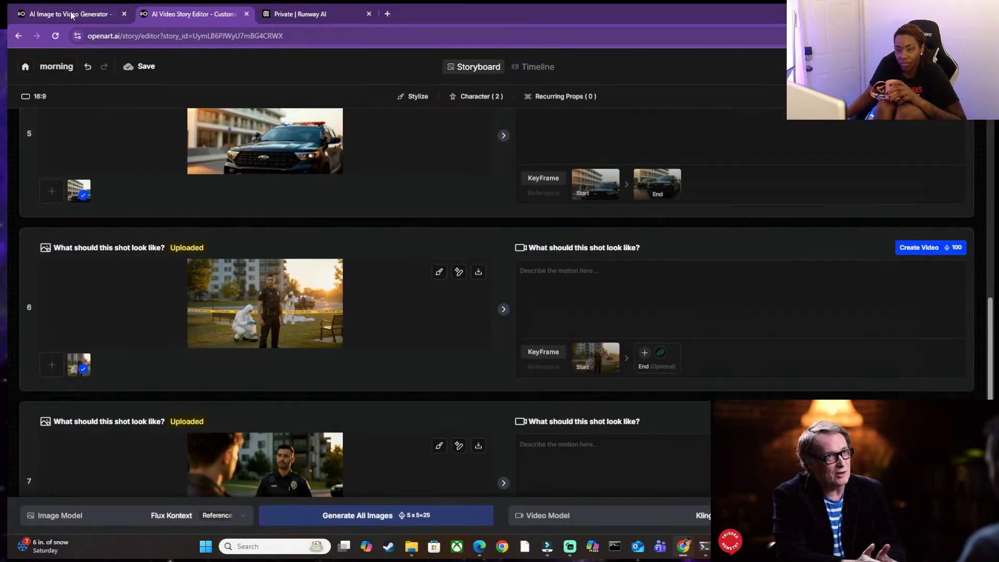
# Return to the video generator and play the new driving clip with the "Alright, I'm on my way" line.
pyautogui.click(67, 15)
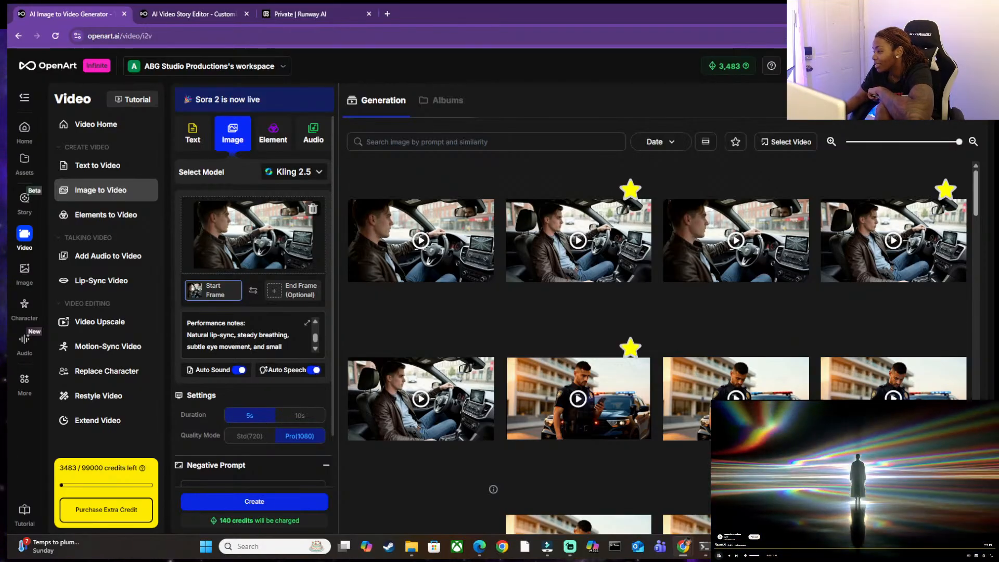
pyautogui.click(410, 223)
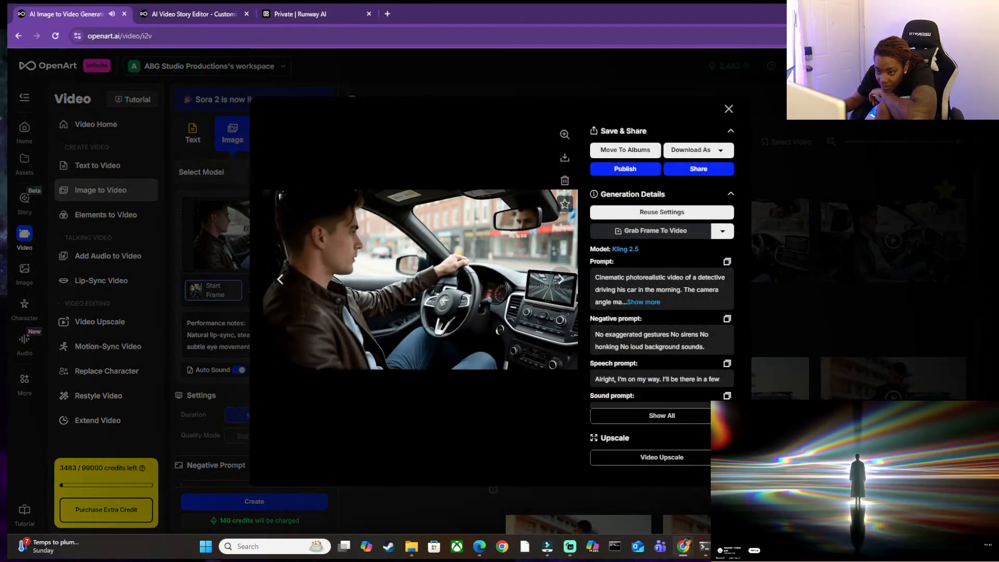
pyautogui.click(728, 109)
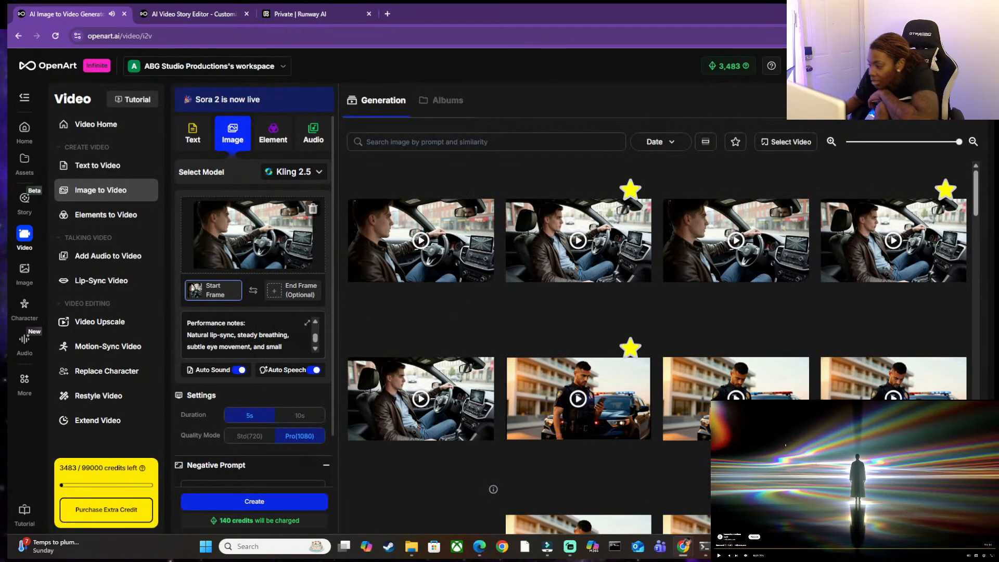
# Review the driving clip's prompt text, from the background sound and action descriptions to the dialogue and performance notes.
pyautogui.click(218, 333)
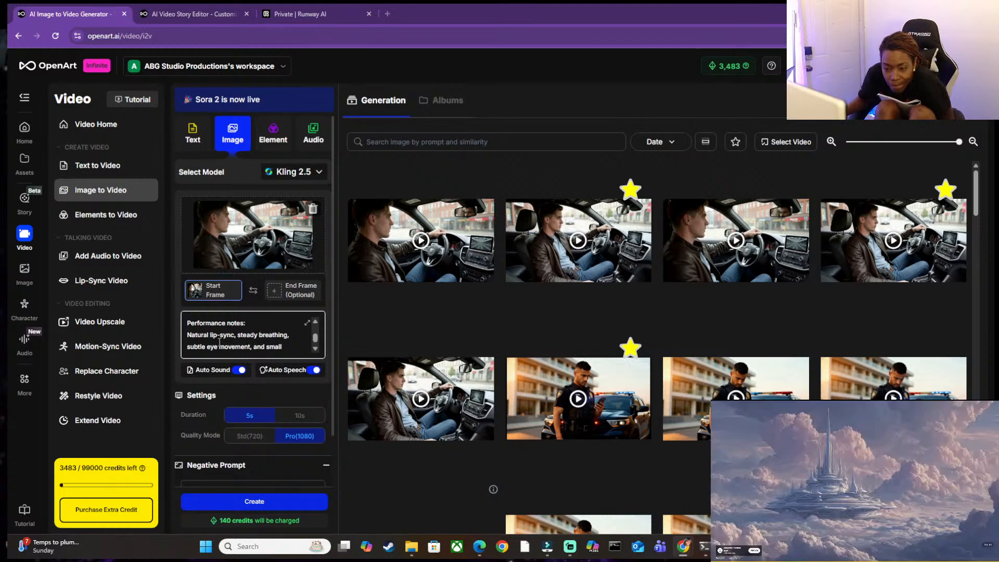
pyautogui.scroll(-3, 217, 333)
pyautogui.scroll(-1, 217, 333)
pyautogui.scroll(3, 227, 291)
pyautogui.scroll(-3, 227, 291)
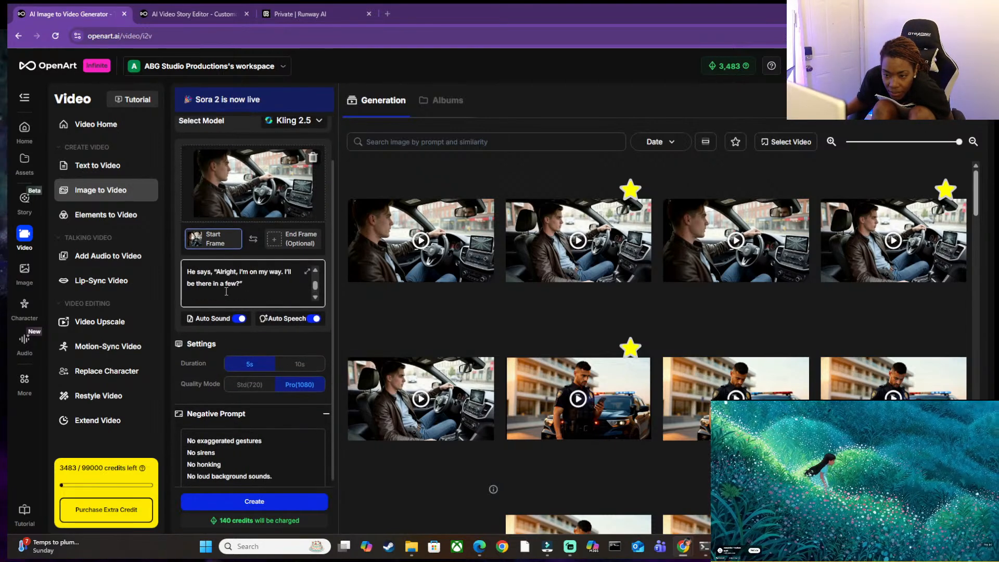
pyautogui.scroll(1, 226, 291)
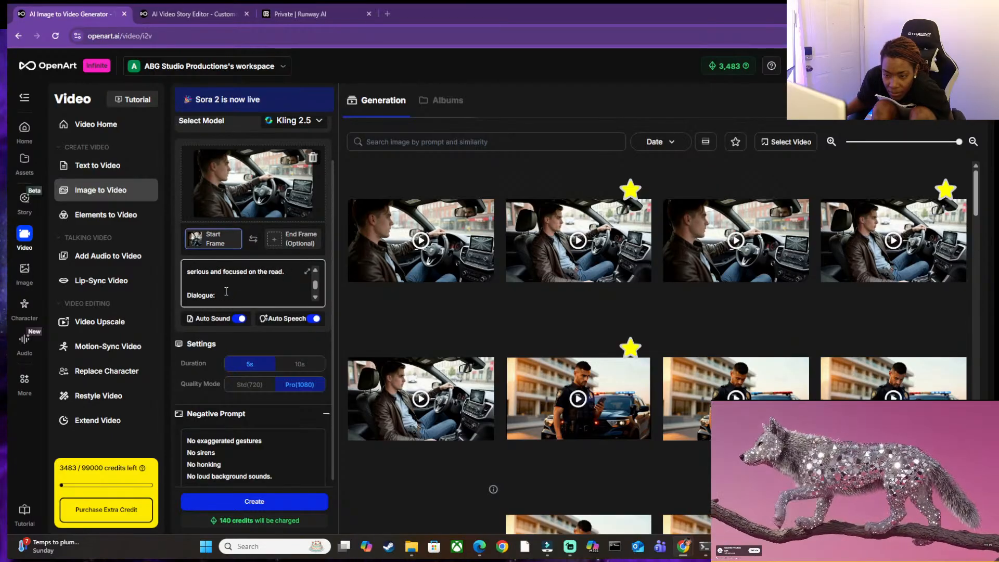
pyautogui.scroll(1, 226, 292)
pyautogui.scroll(1, 227, 291)
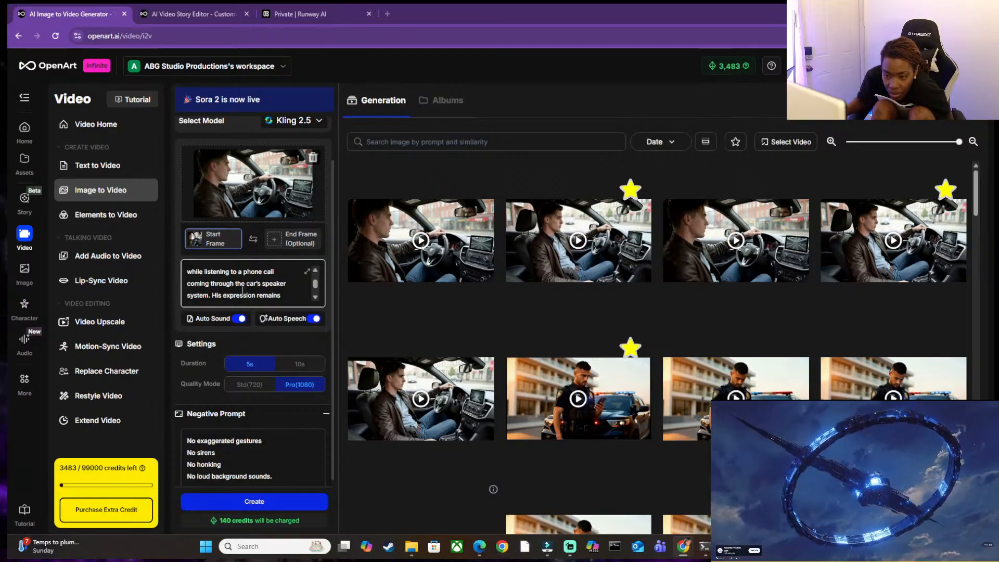
pyautogui.click(315, 298)
pyautogui.click(315, 298)
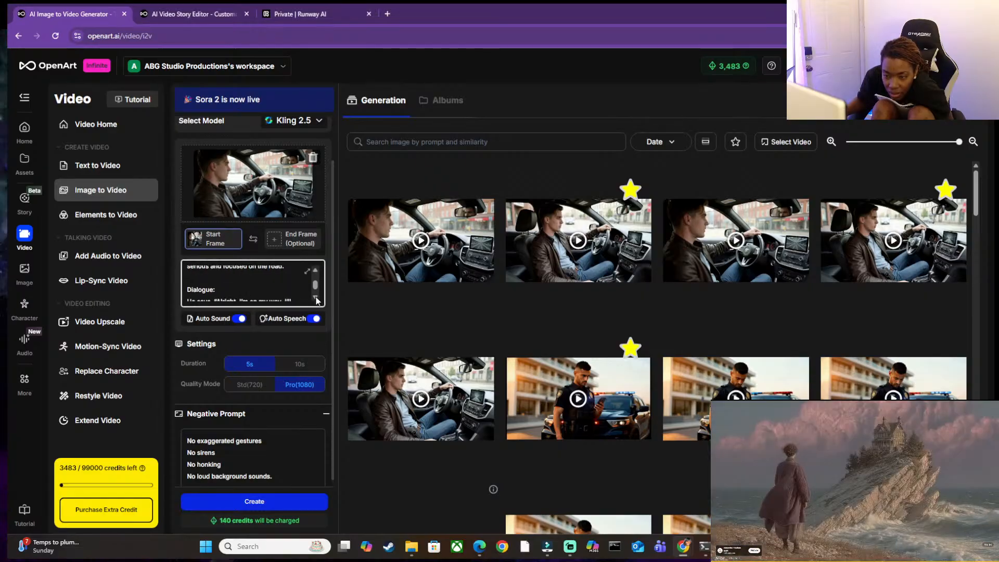
pyautogui.scroll(5, 317, 278)
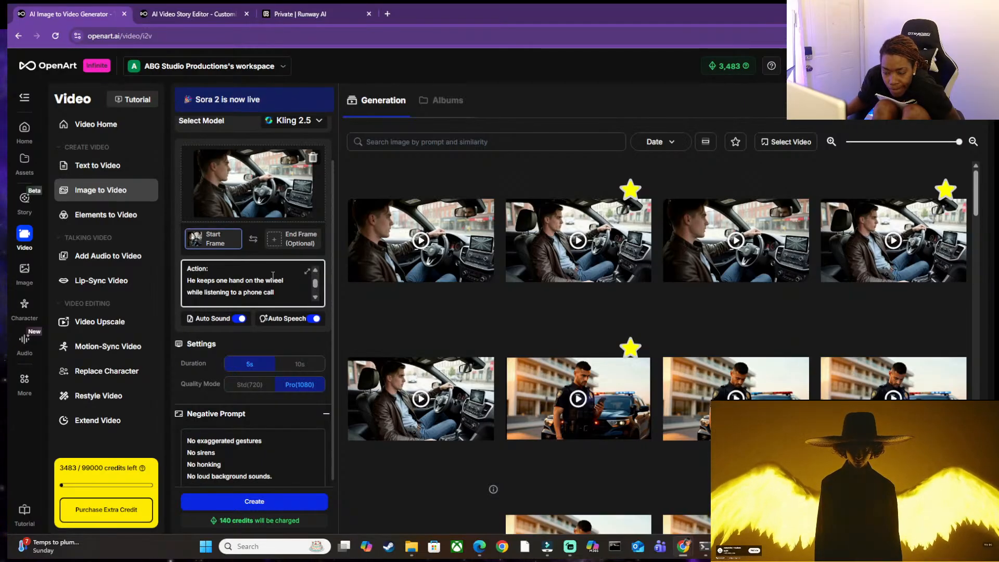
pyautogui.scroll(-5, 223, 282)
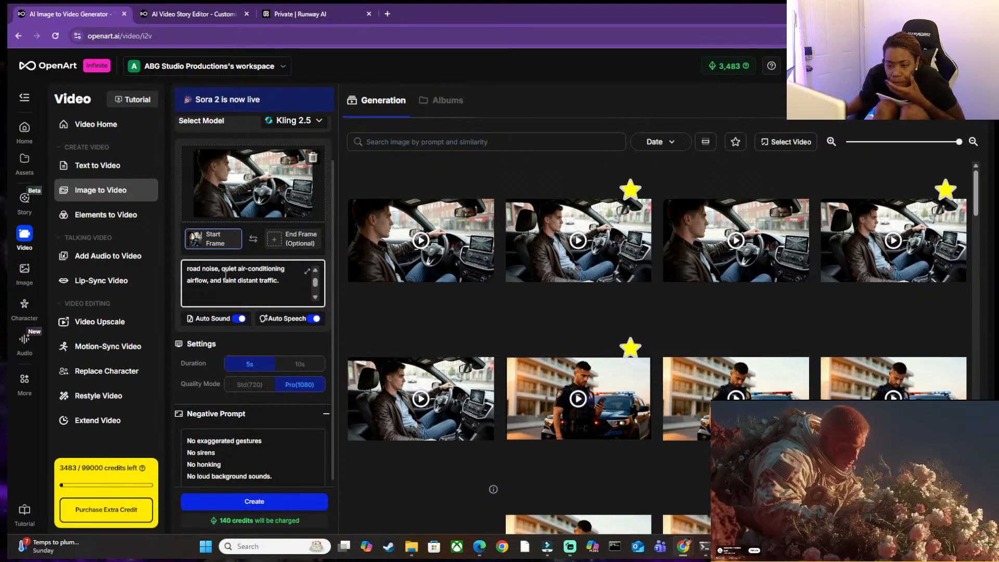
pyautogui.scroll(3, 317, 302)
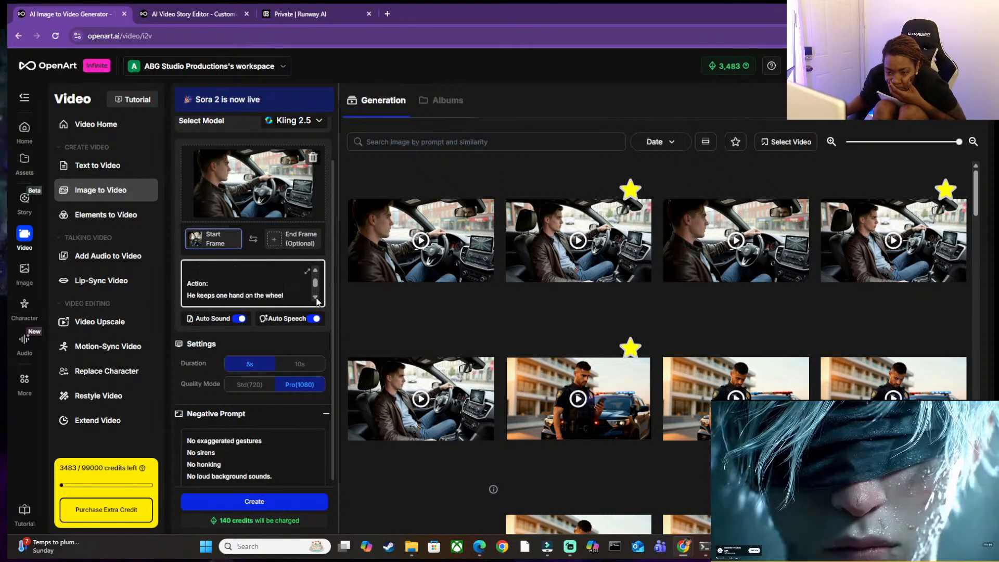
pyautogui.scroll(-1, 318, 301)
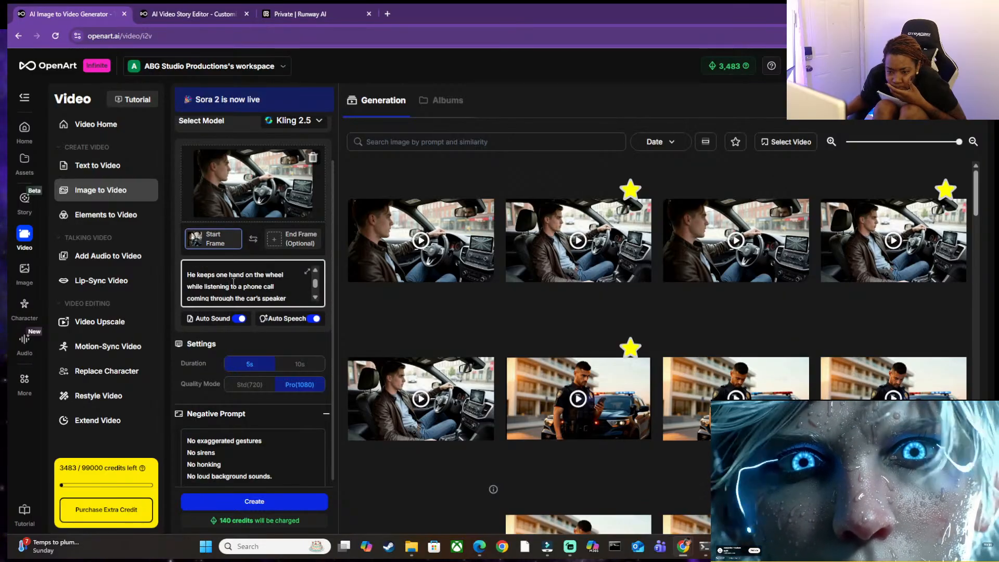
pyautogui.scroll(-2, 317, 304)
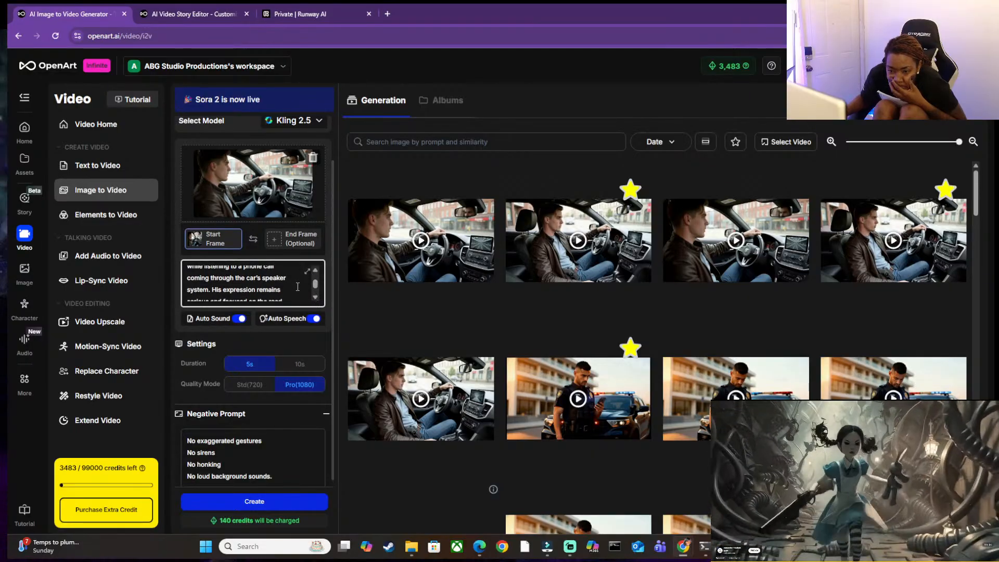
pyautogui.scroll(-3, 317, 298)
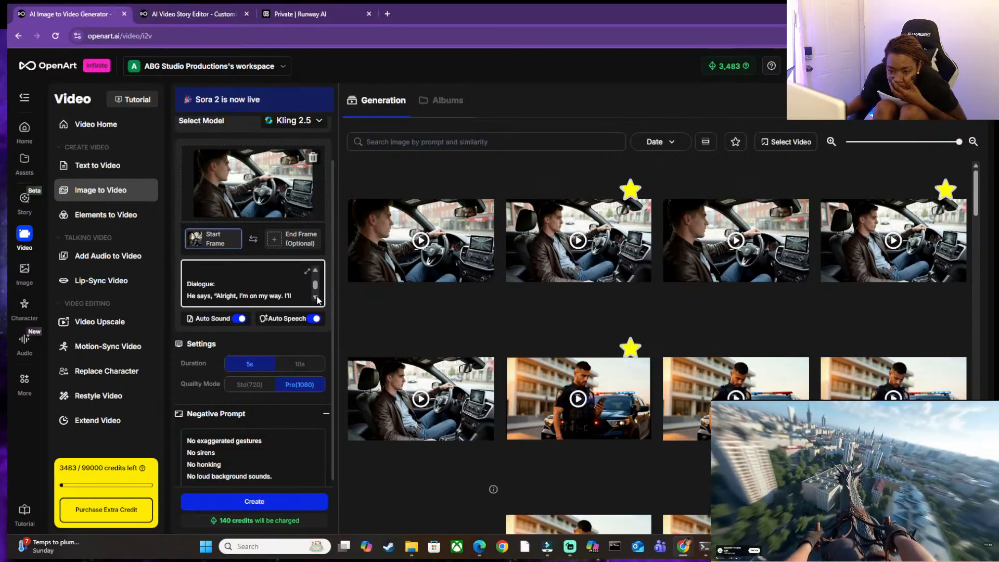
# Replay the start of the newest "Alright, I'm on my way" driving clip and close its preview.
pyautogui.click(421, 242)
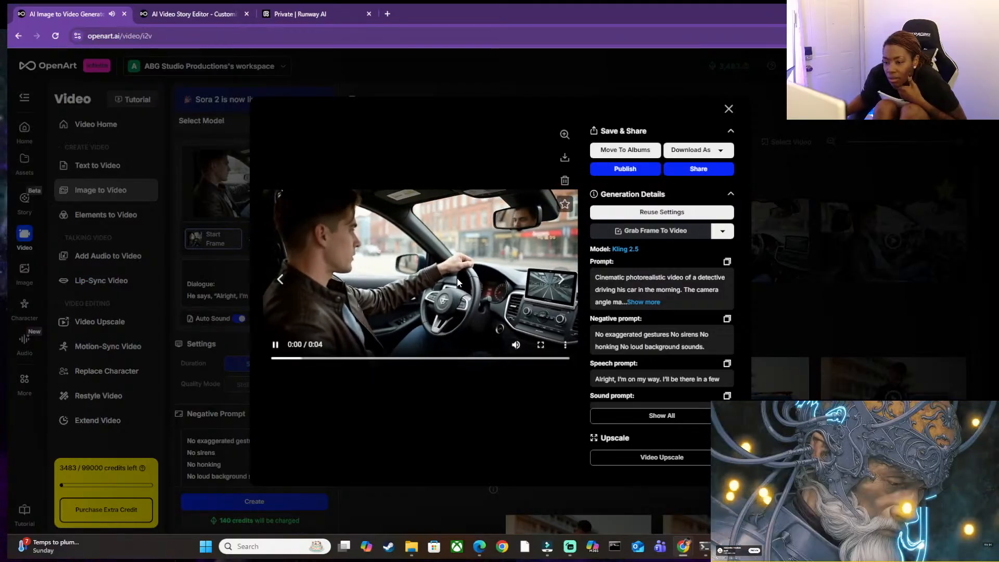
pyautogui.click(458, 279)
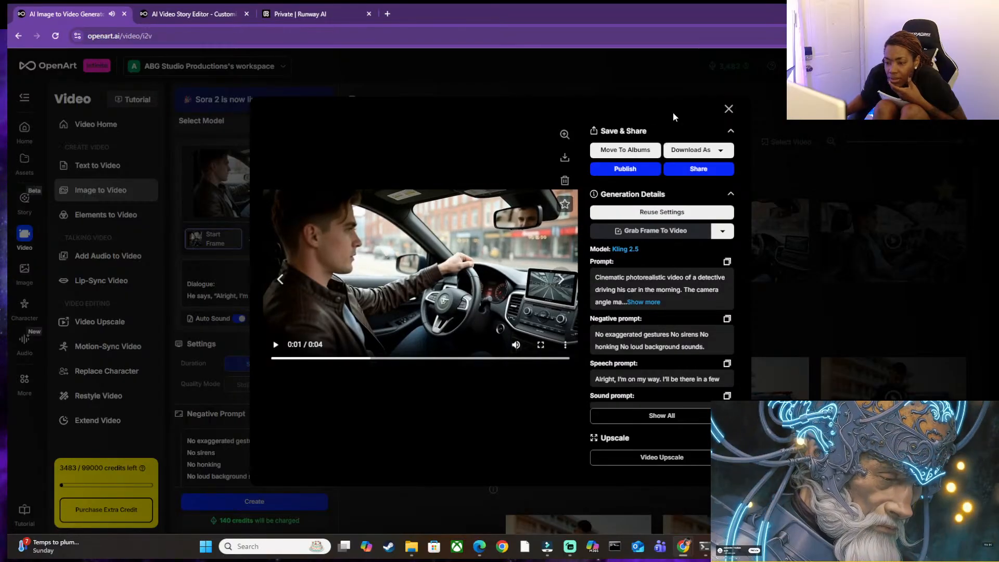
pyautogui.click(728, 109)
# Change the dialogue's speaker from "He" to "the detective in the brown jacket" and generate the driving clip again.
pyautogui.click(226, 285)
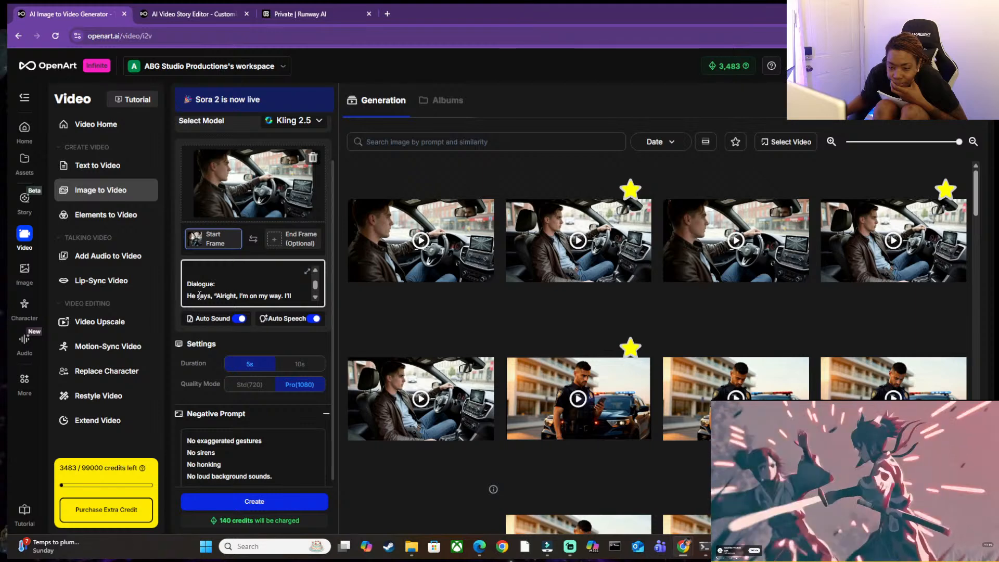
pyautogui.scroll(-5, 199, 296)
pyautogui.scroll(3, 200, 295)
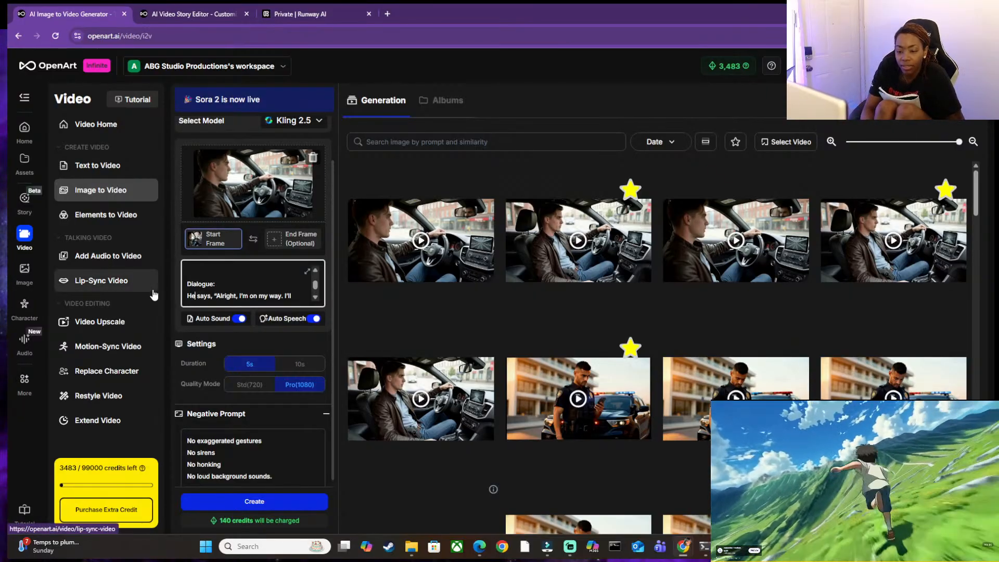
pyautogui.press('BackSpace')
pyautogui.press('BackSpace')
pyautogui.write('D')
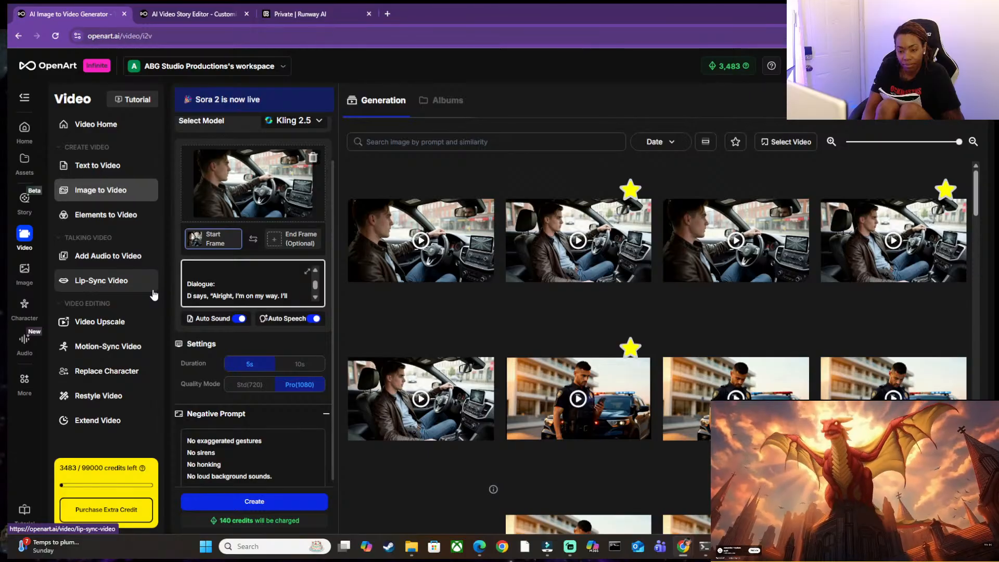
pyautogui.press('BackSpace')
pyautogui.write('the d')
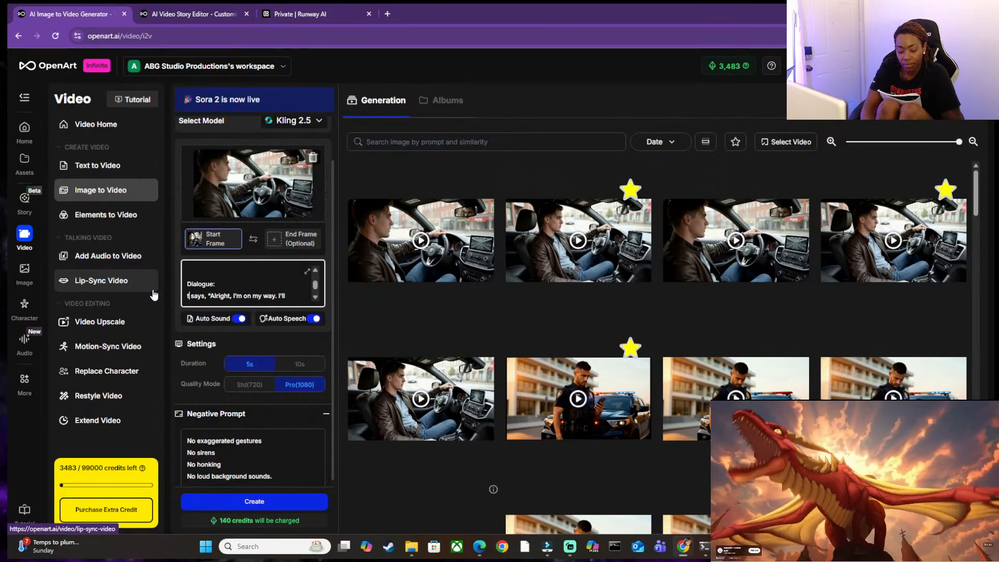
pyautogui.write('ete')
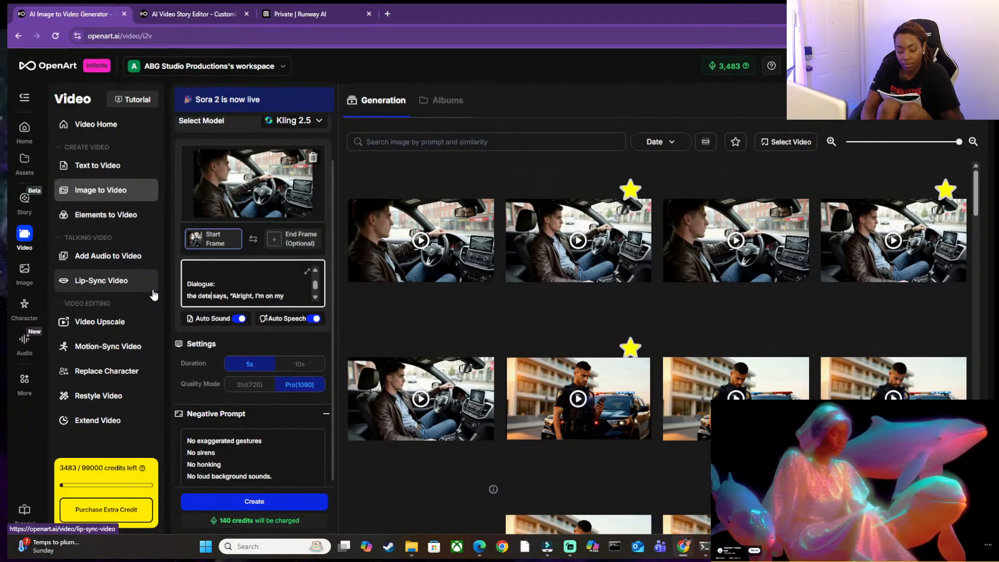
pyautogui.write('ctive in the')
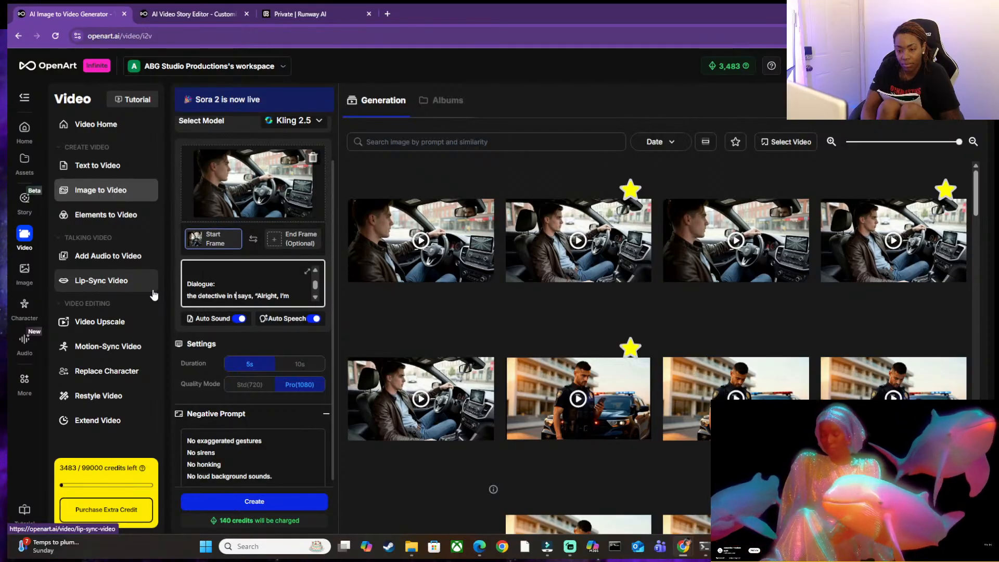
pyautogui.write(' pro')
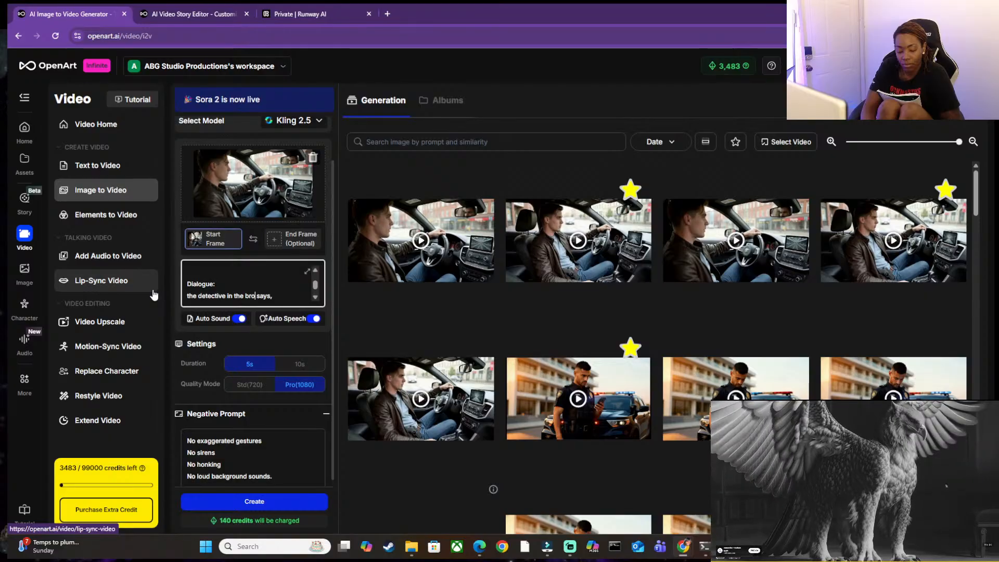
pyautogui.write('cket')
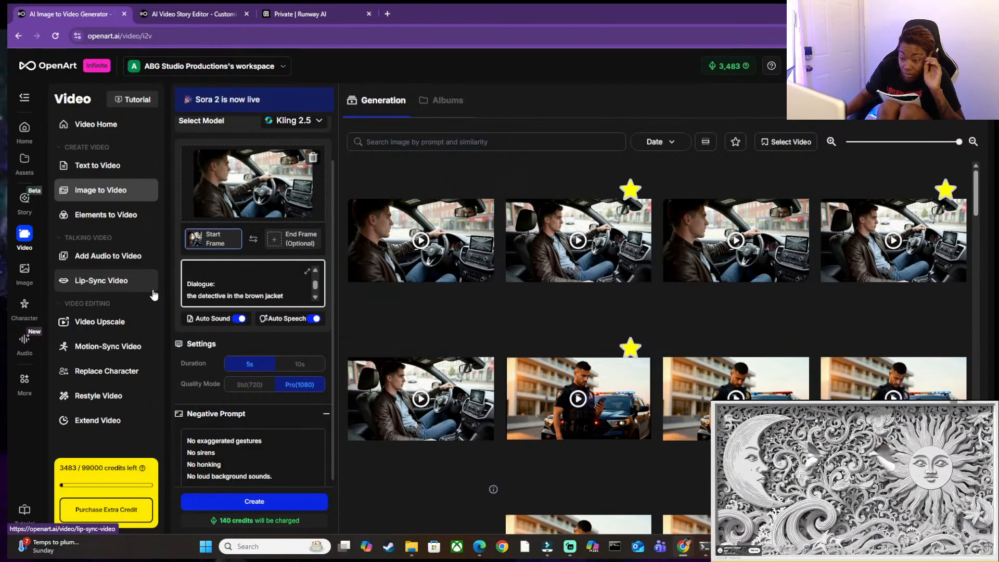
pyautogui.scroll(-1, 278, 267)
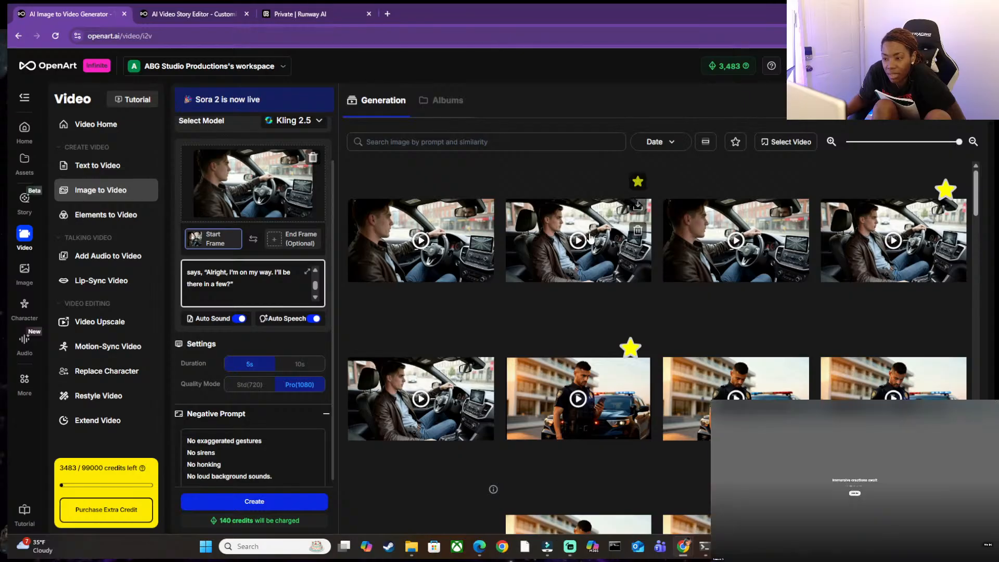
pyautogui.click(295, 503)
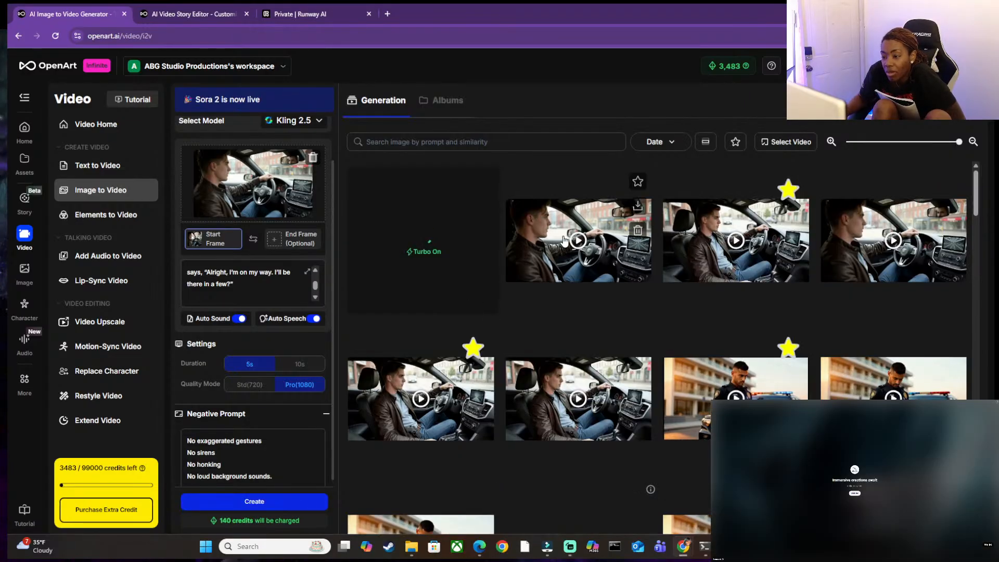
# Replay the starred "Way to start a morning" clip, close it and recheck the dialogue in the prompt.
pyautogui.click(616, 248)
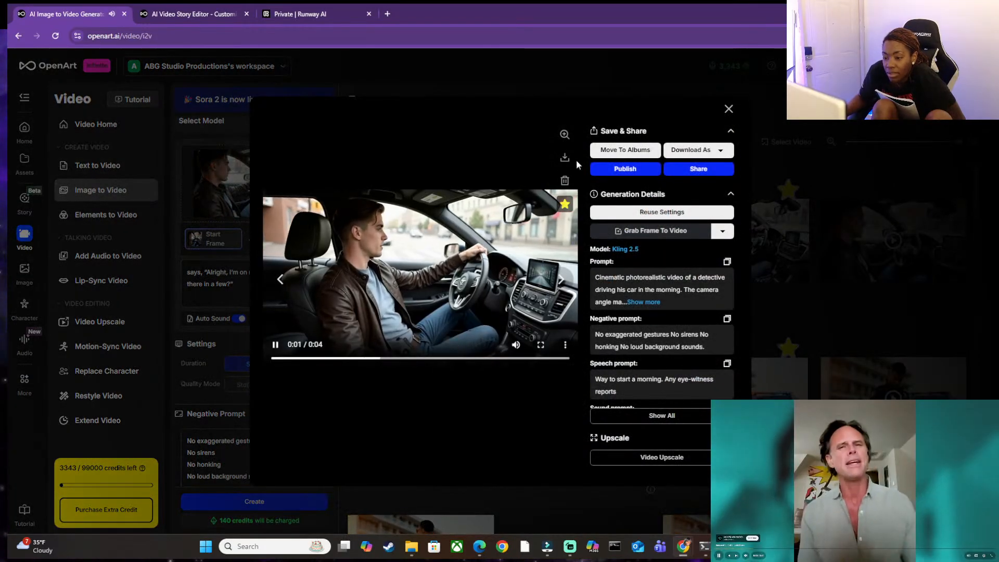
pyautogui.click(728, 109)
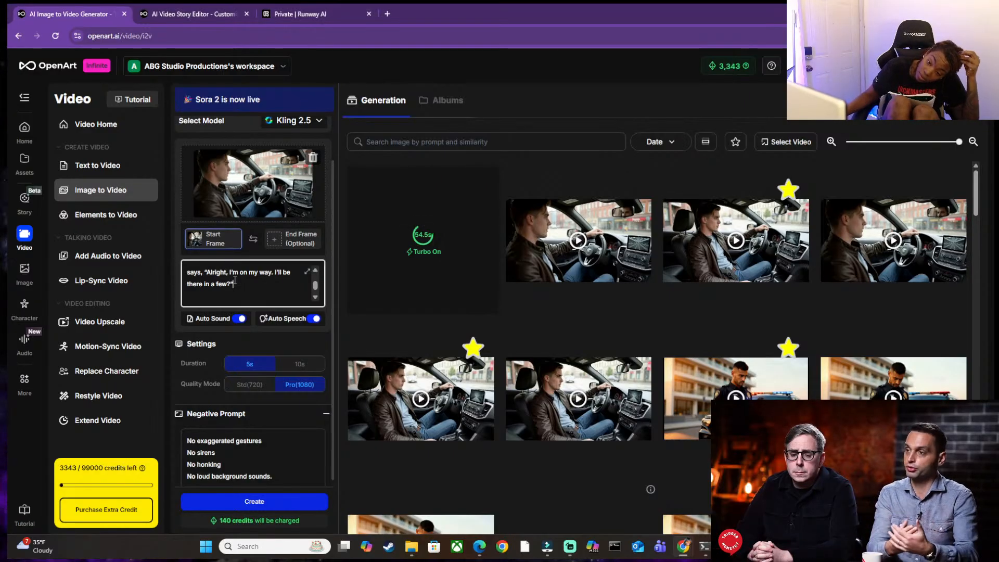
pyautogui.scroll(1, 235, 280)
pyautogui.scroll(-2, 235, 280)
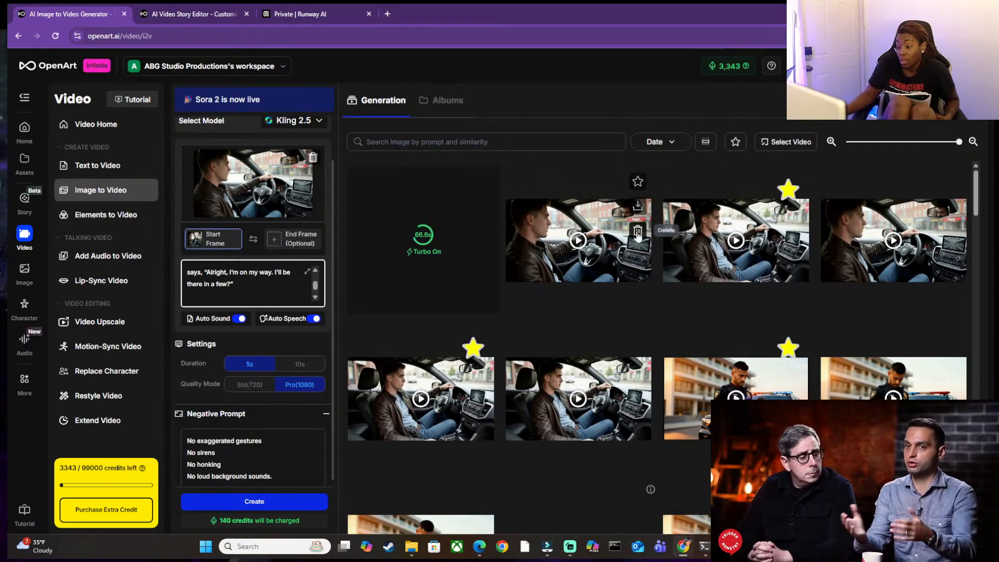
# Delete the two unstarred close-up takes of the detective driving from the generated videos.
pyautogui.click(639, 231)
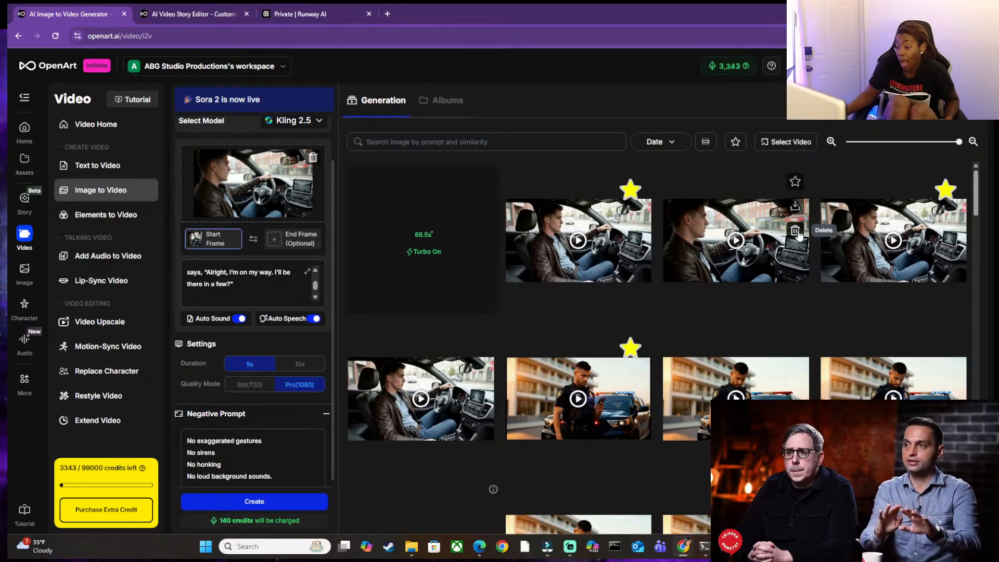
pyautogui.click(796, 231)
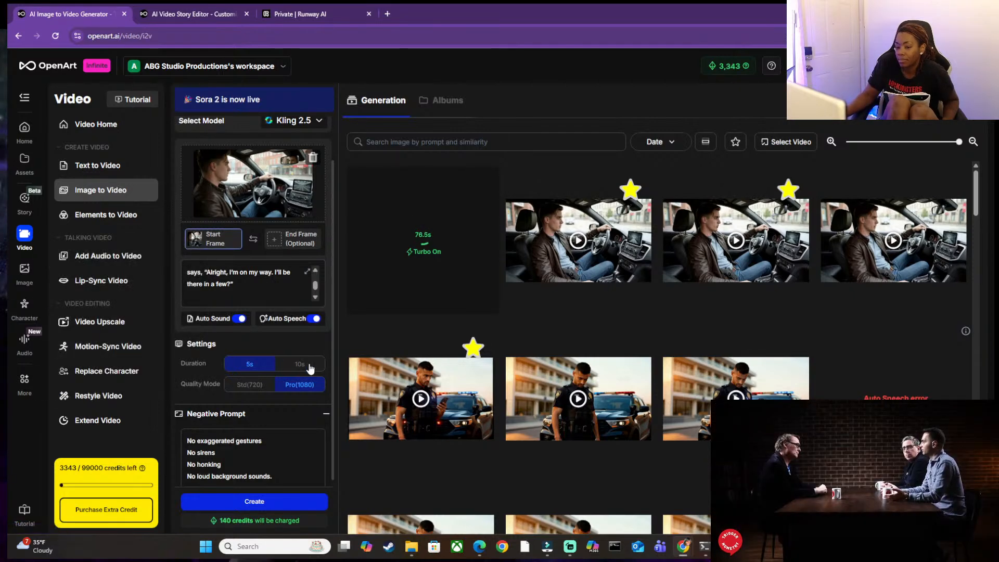
pyautogui.click(239, 300)
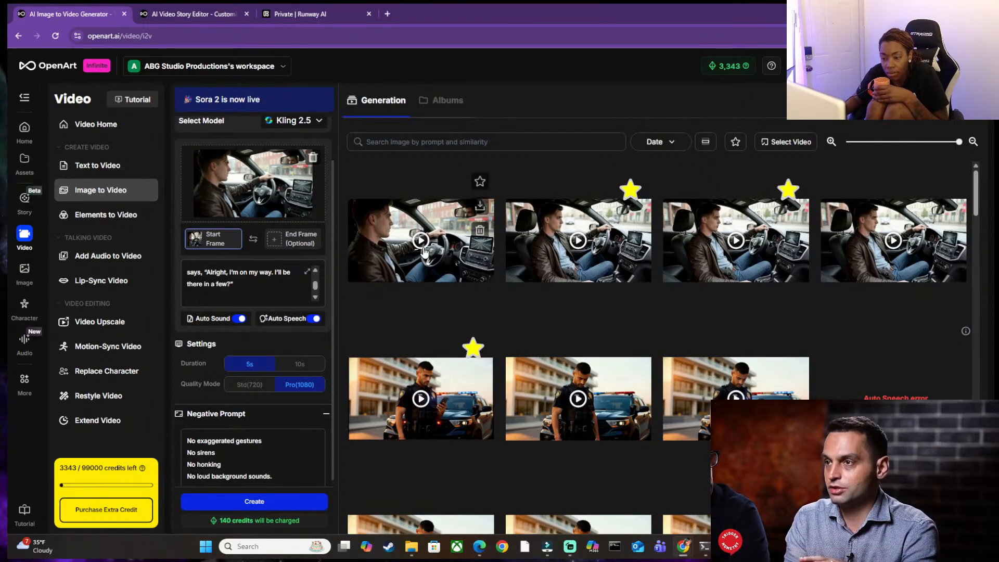
# Play the newly generated "Alright, I'm on my way" clip and compare it with the starred "Way to start a morning" clip.
pyautogui.click(450, 240)
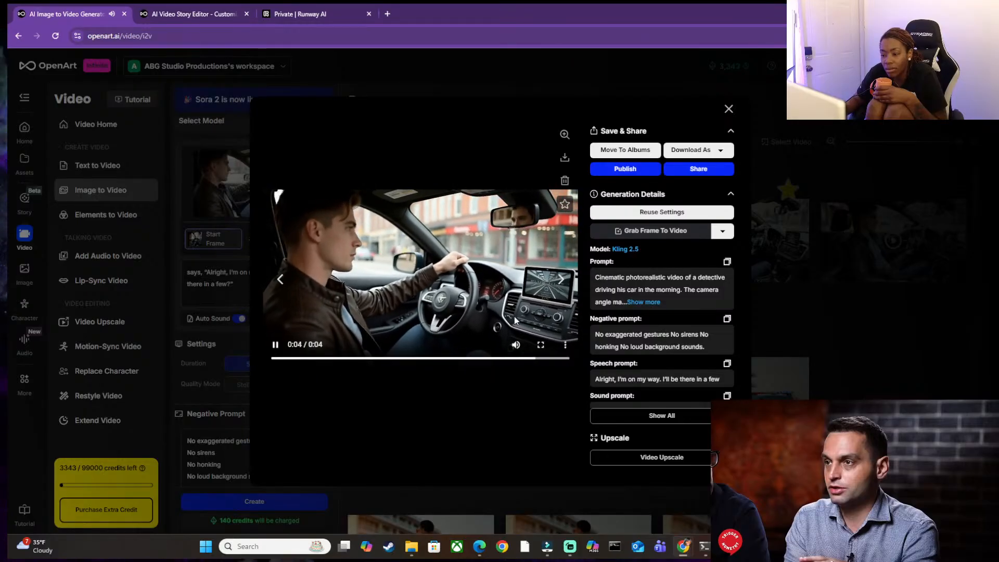
pyautogui.click(729, 109)
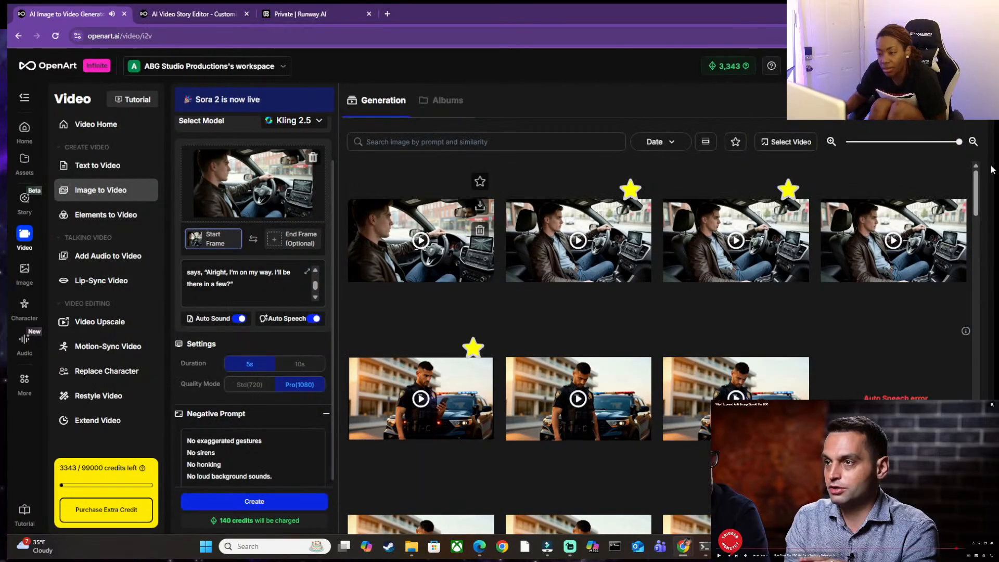
pyautogui.click(569, 233)
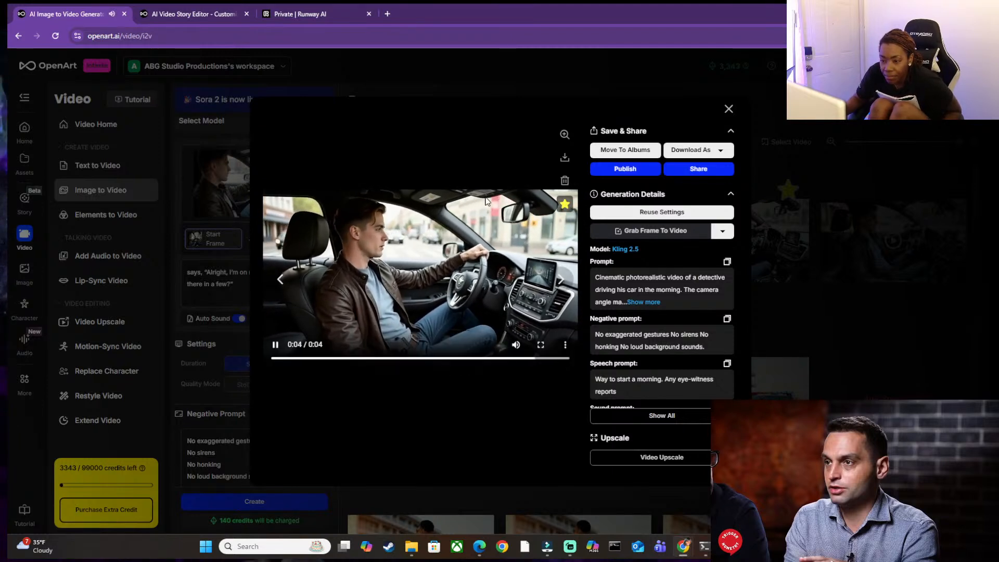
pyautogui.click(728, 108)
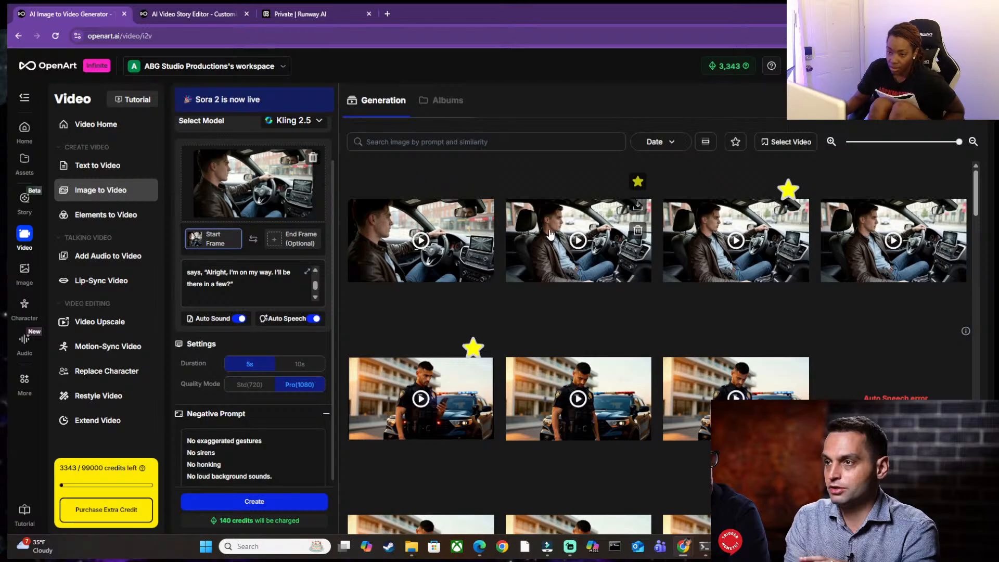
# Replace the start frame with the first image in the detective's scene folder, showing him driving from the side.
pyautogui.click(313, 157)
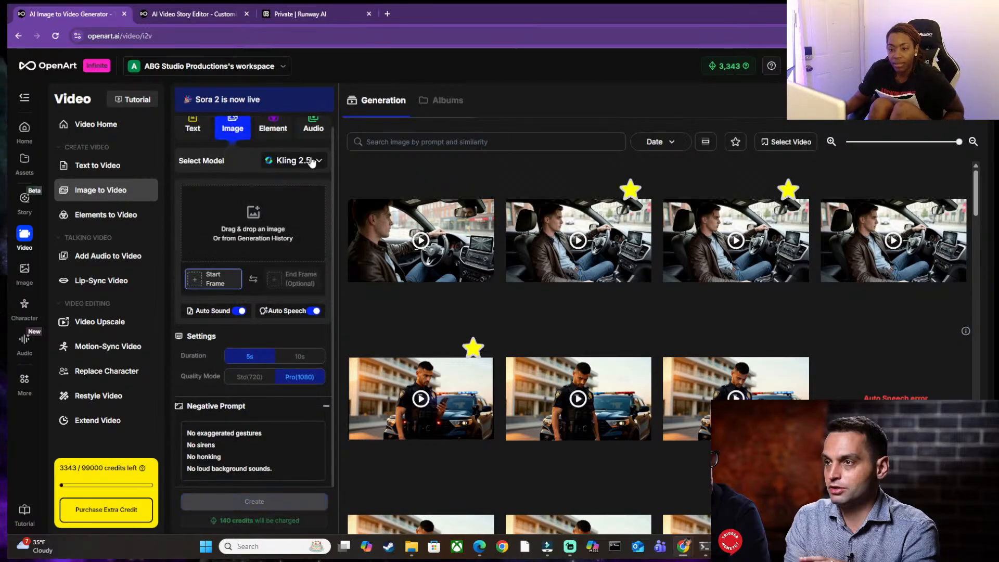
pyautogui.click(232, 230)
pyautogui.click(244, 233)
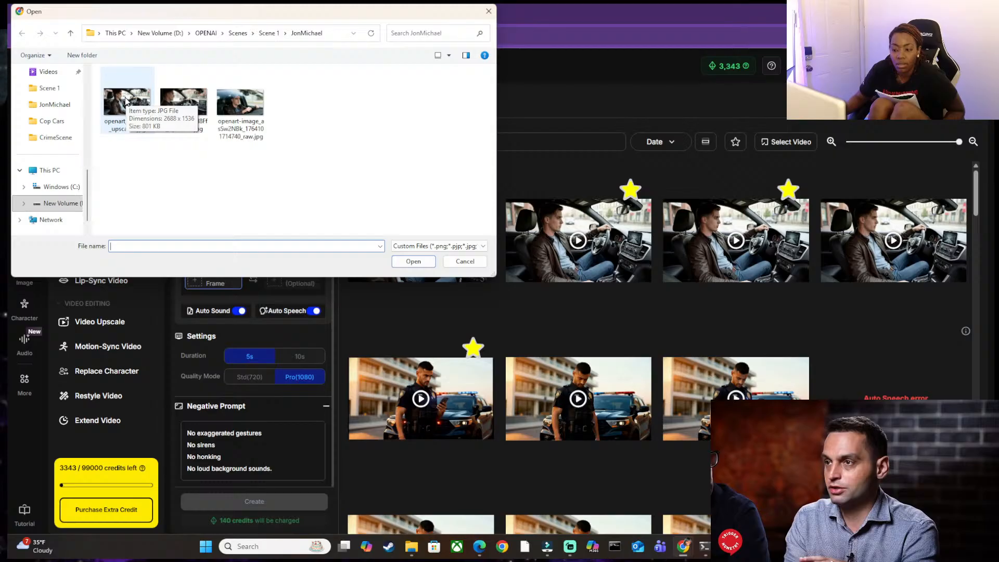
pyautogui.click(125, 100)
pyautogui.doubleClick(125, 100)
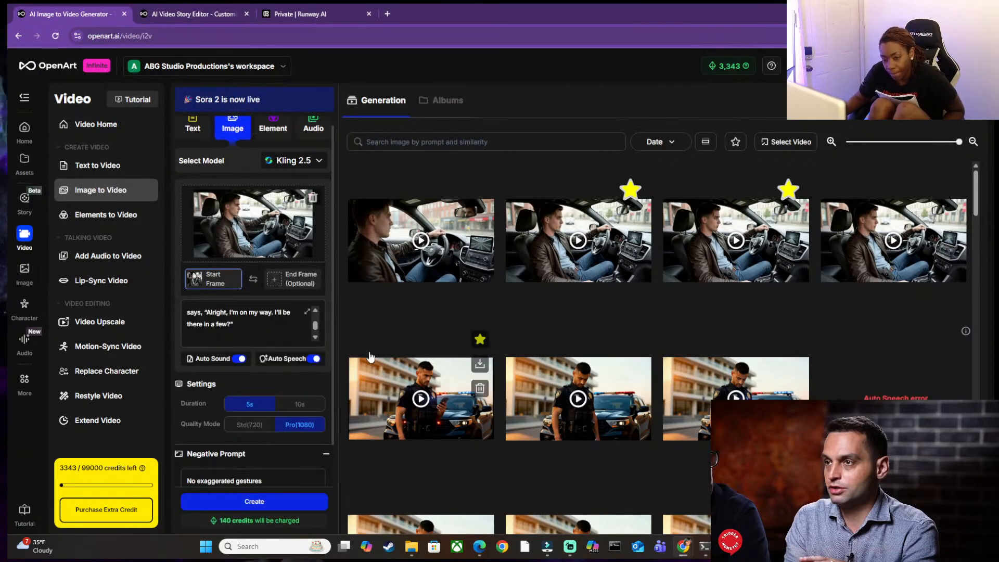
# Reread the detective's "Alright, I'm on my way" dialogue and the text around it in the video prompt.
pyautogui.moveTo(247, 322)
pyautogui.mouseDown()
pyautogui.moveTo(246, 311)
pyautogui.moveTo(211, 330)
pyautogui.moveTo(247, 316)
pyautogui.mouseUp()
pyautogui.click(252, 318)
pyautogui.scroll(4, 243, 325)
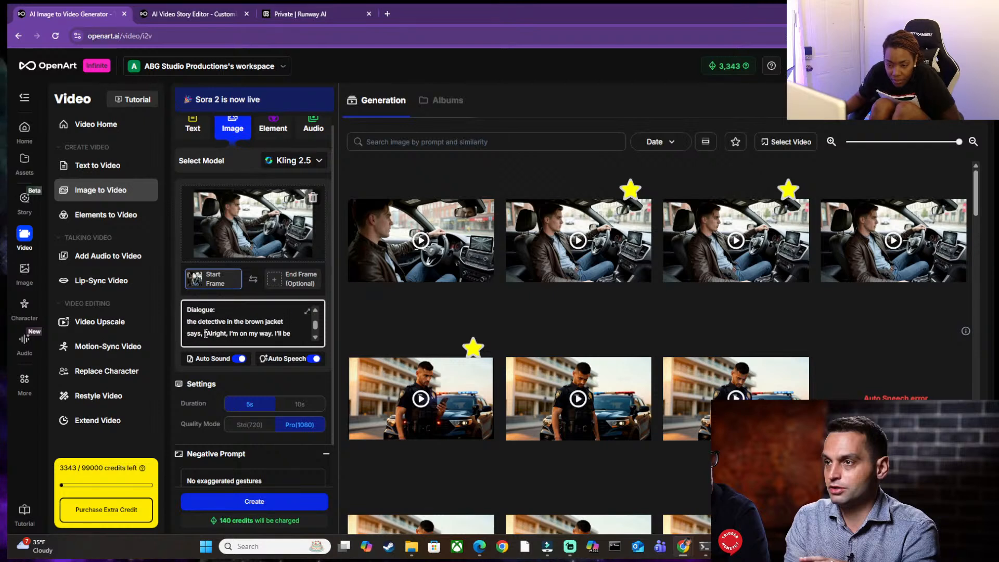
pyautogui.scroll(-3, 208, 333)
pyautogui.scroll(3, 210, 332)
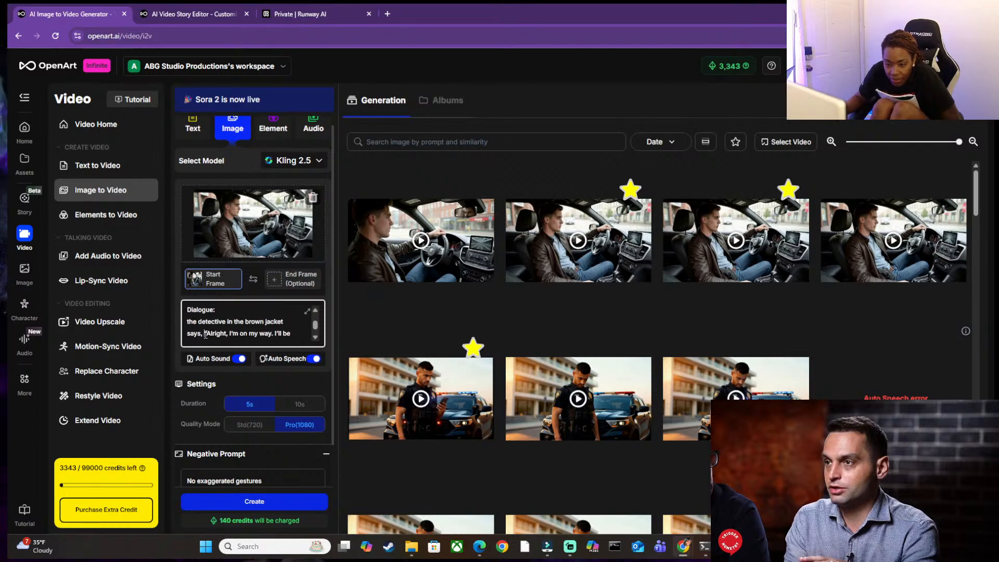
pyautogui.scroll(-1, 228, 334)
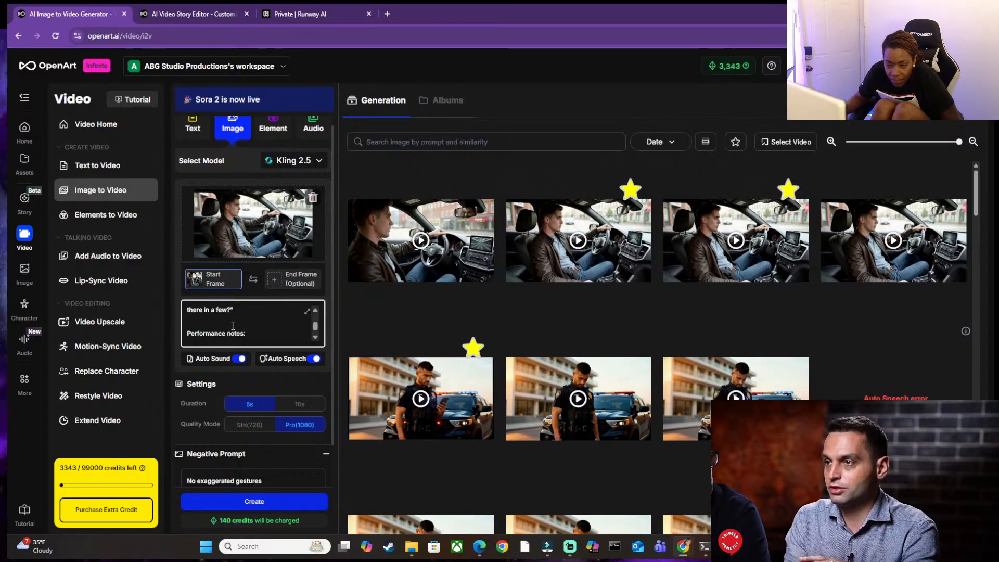
pyautogui.moveTo(231, 312)
pyautogui.mouseDown()
pyautogui.moveTo(205, 332)
pyautogui.moveTo(234, 321)
pyautogui.mouseUp()
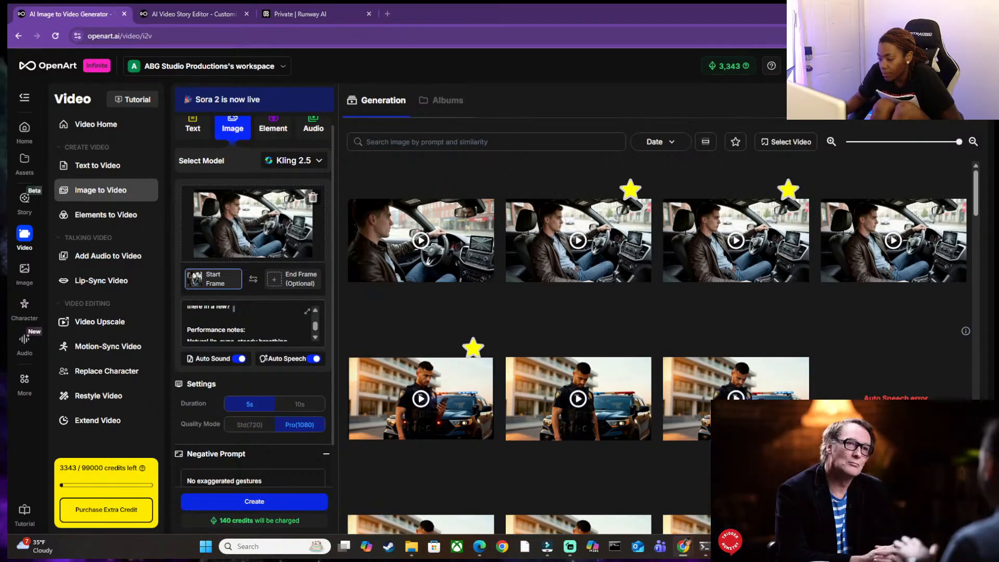
# Switch to the Word documents, check the saved driving prompt, and copy the script line "Way to start a morning. Any eyewitness reports".
pyautogui.moveTo(727, 546)
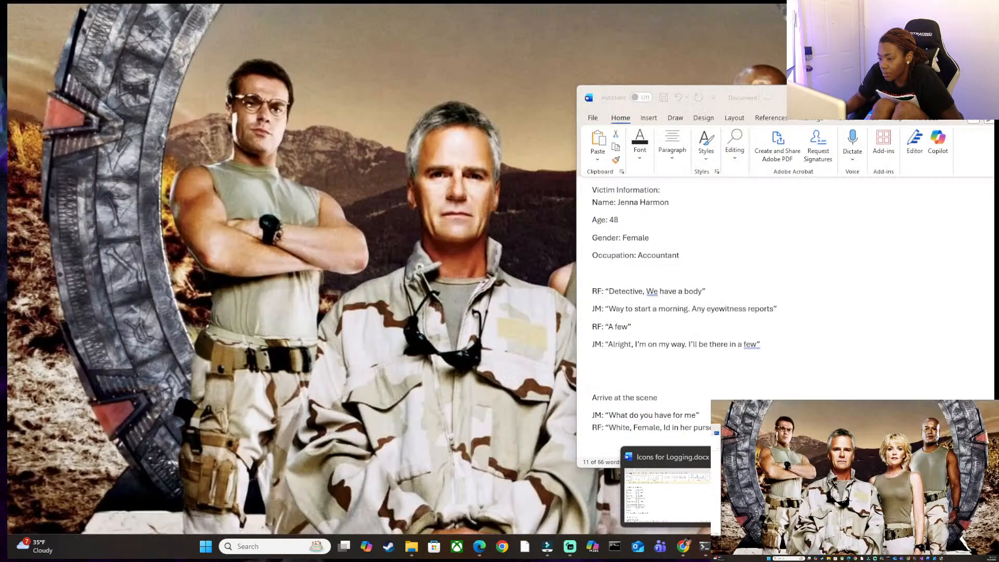
pyautogui.click(776, 495)
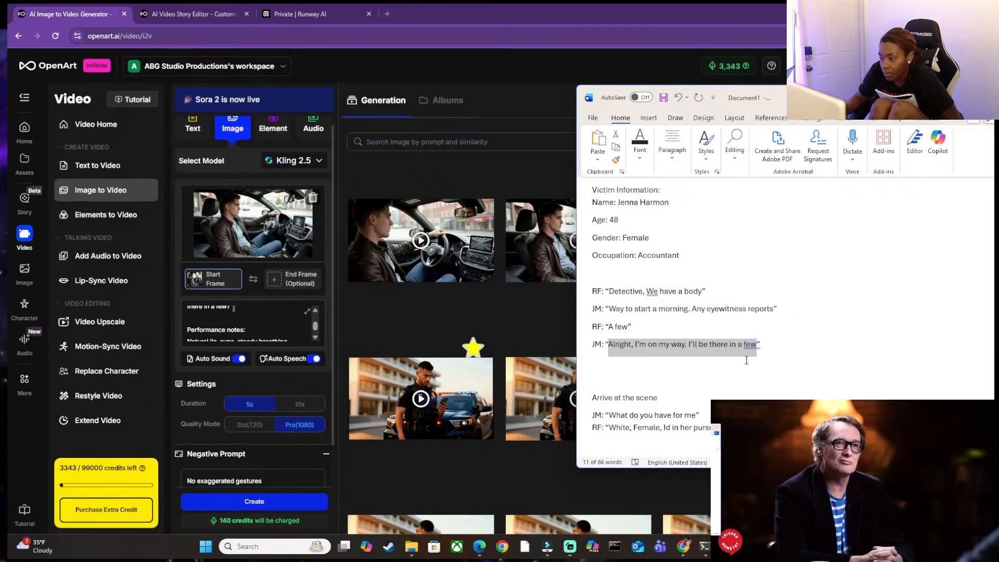
pyautogui.click(727, 547)
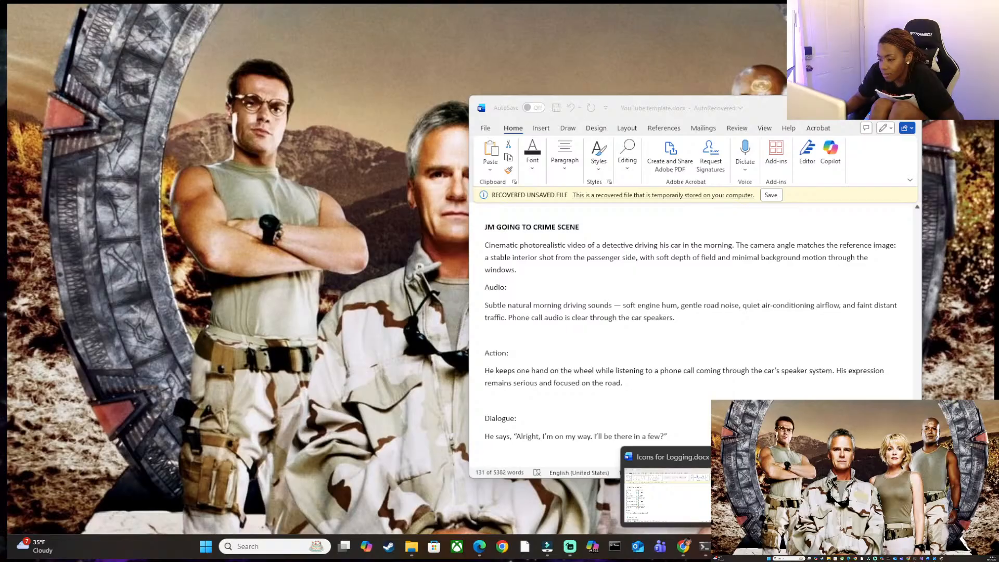
pyautogui.click(780, 494)
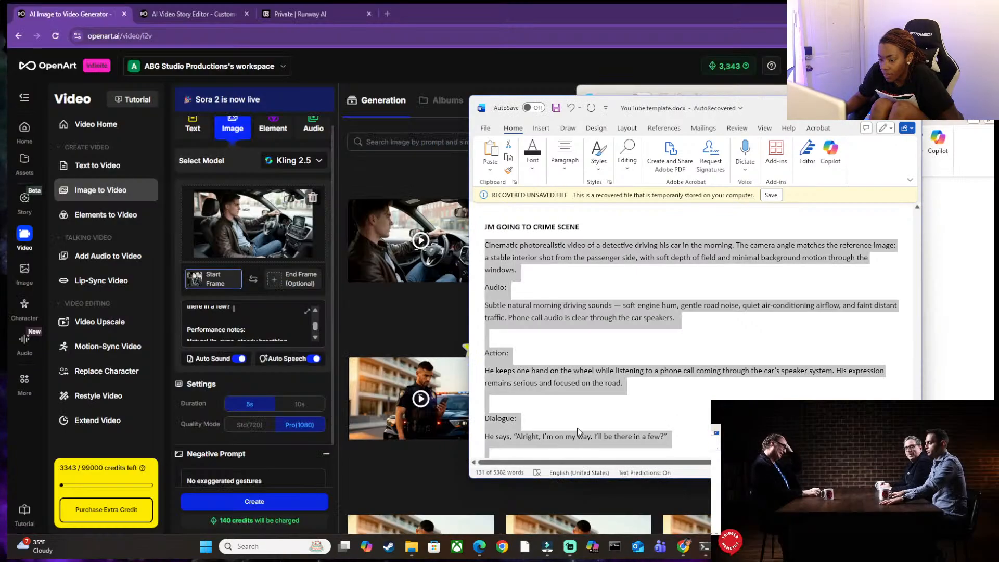
pyautogui.click(659, 439)
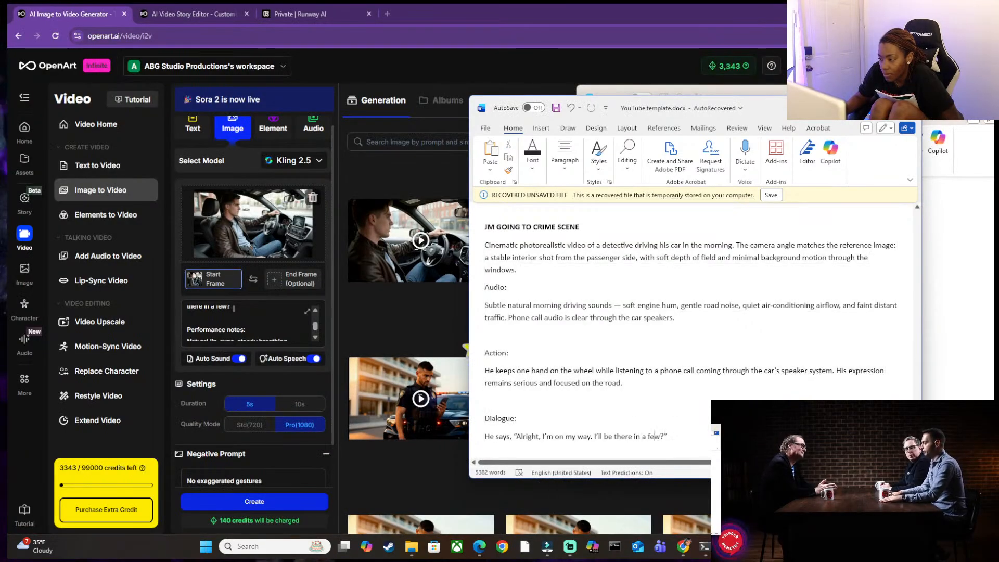
pyautogui.click(930, 342)
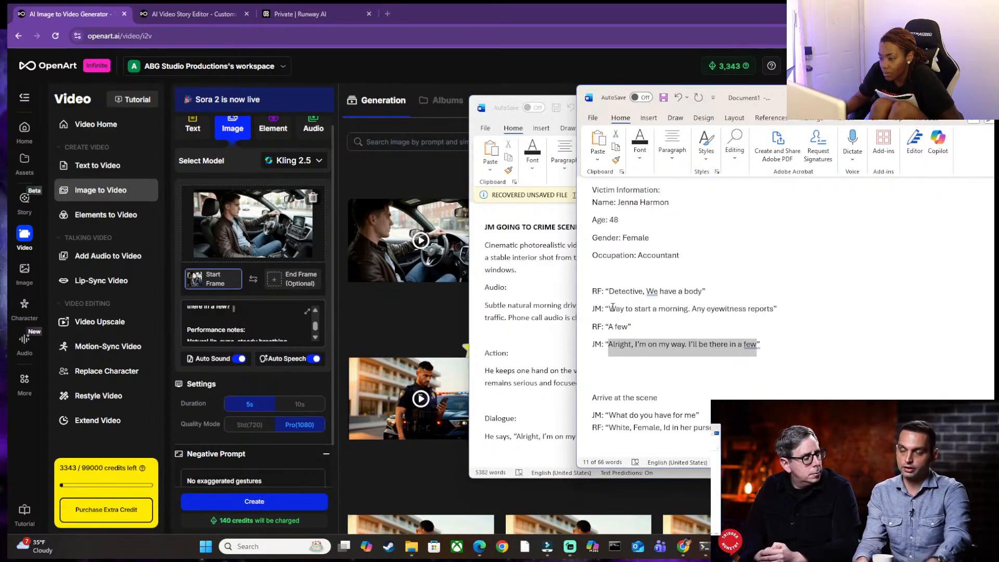
pyautogui.moveTo(610, 308); pyautogui.dragTo(779, 309)
pyautogui.hotkey('ctrl', 'c')
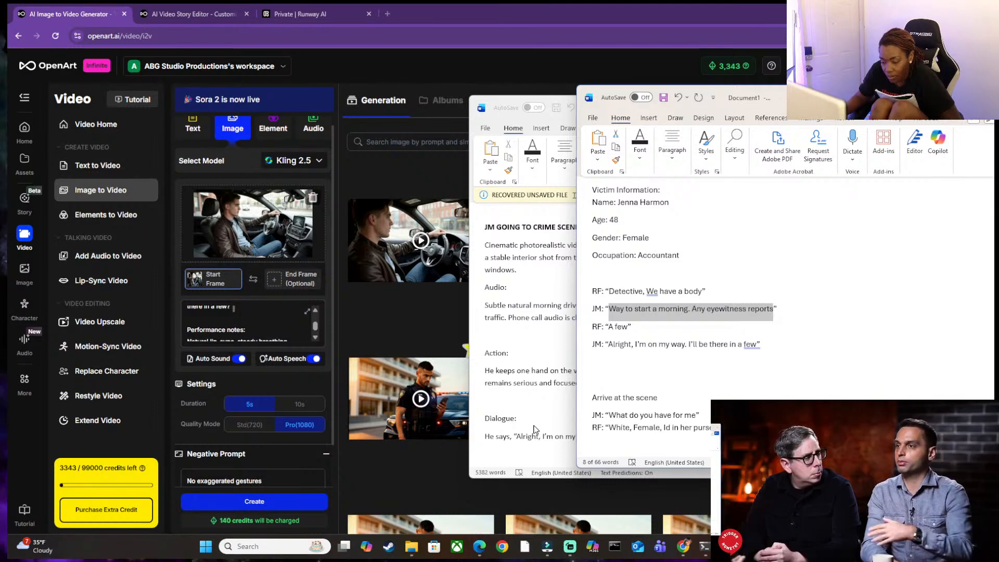
# Insert "Way to start a morning. Any eyewitness reports." before "Alright" in the dialogue of the JM GOING TO CRIME SCENE prompt.
pyautogui.click(518, 438)
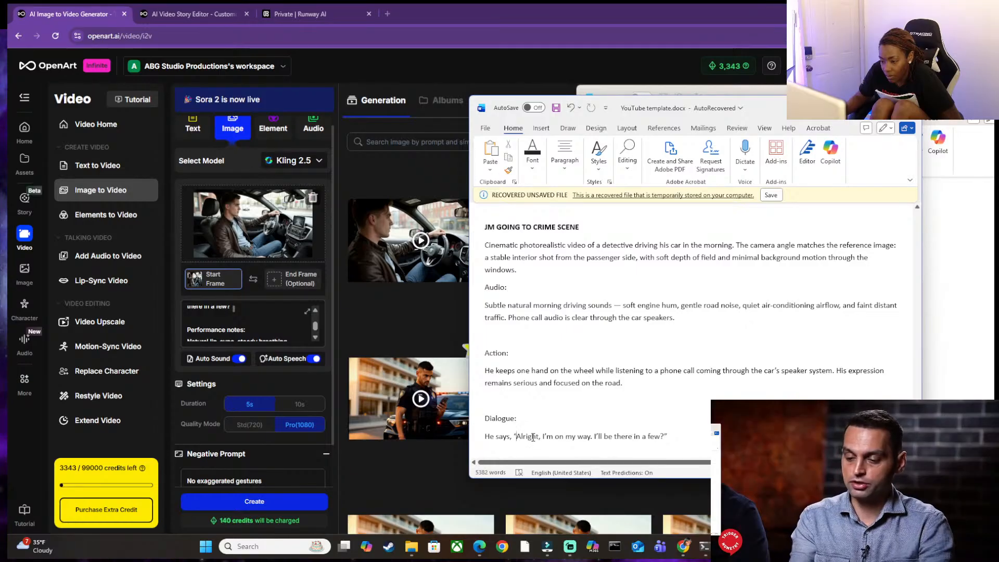
pyautogui.scroll(-2, 518, 408)
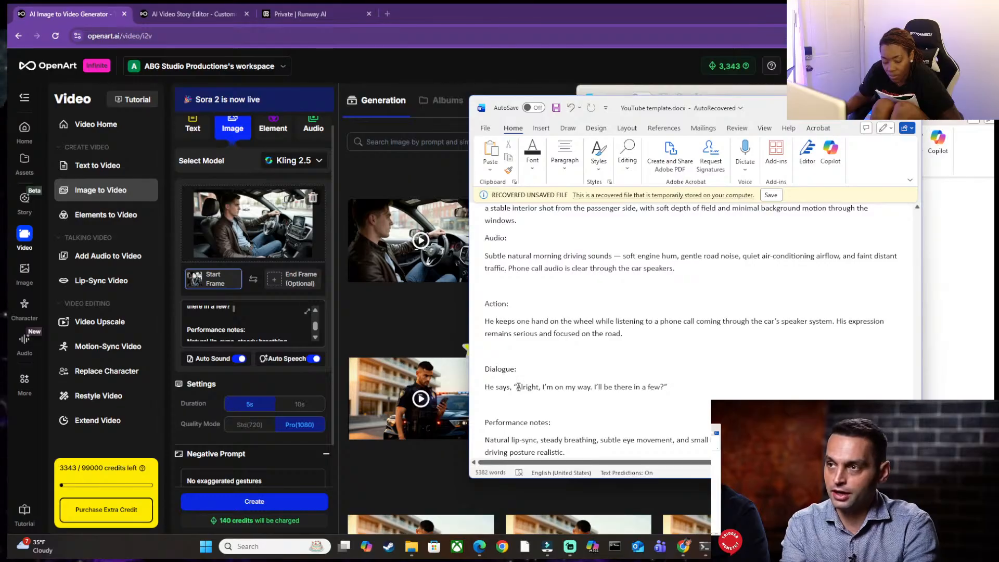
pyautogui.hotkey('ctrl', 'v')
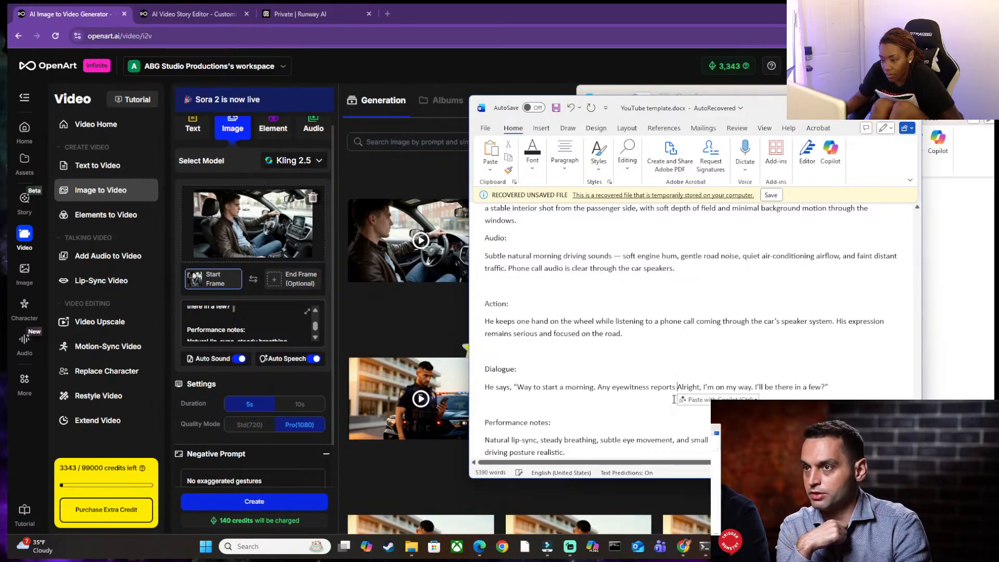
pyautogui.press('BackSpace')
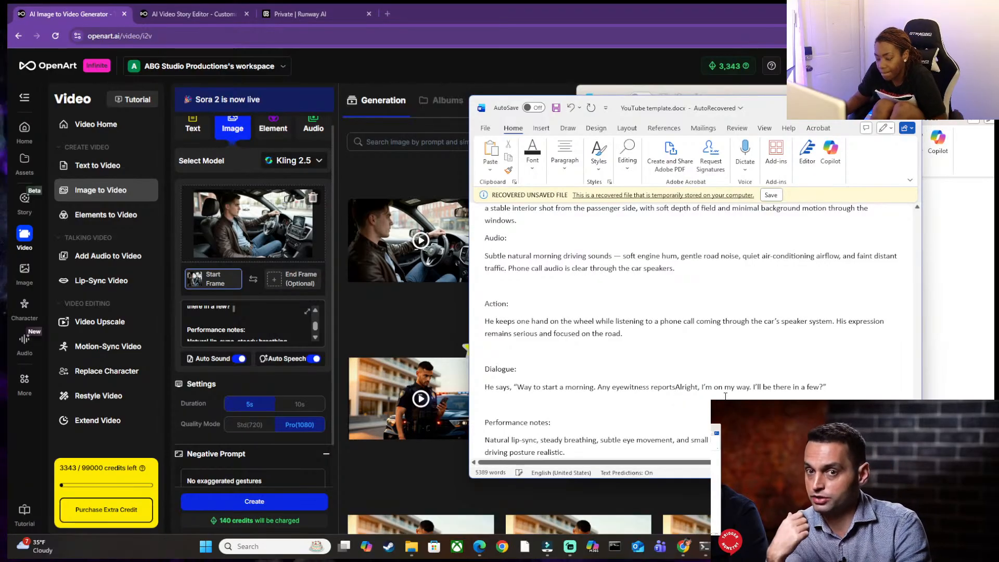
pyautogui.write('.')
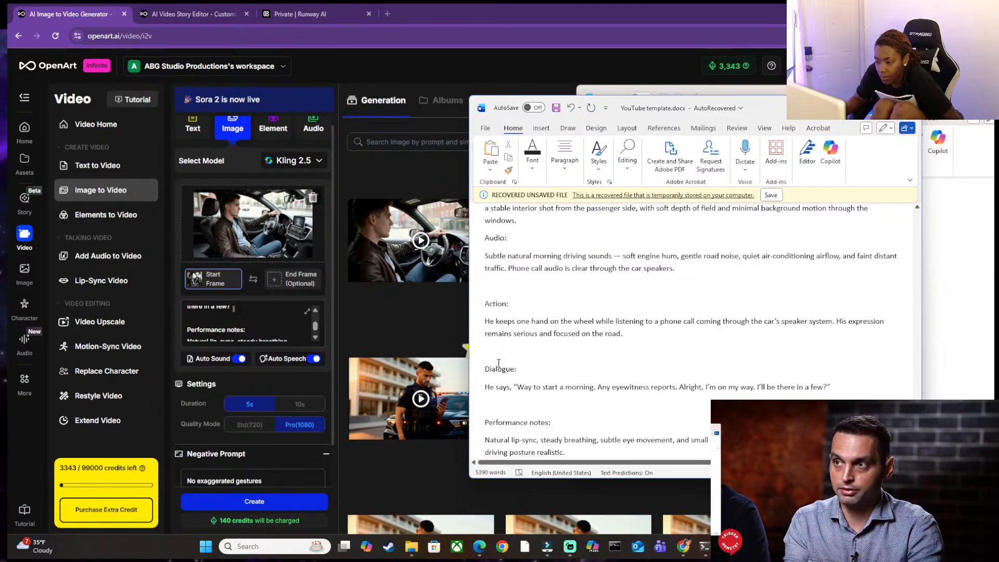
# Split the dialogue into two separately quoted lines, with "Alright, I'm on my way. I'll be there in a few?" on its own line.
pyautogui.scroll(-1, 560, 358)
pyautogui.scroll(-1, 713, 348)
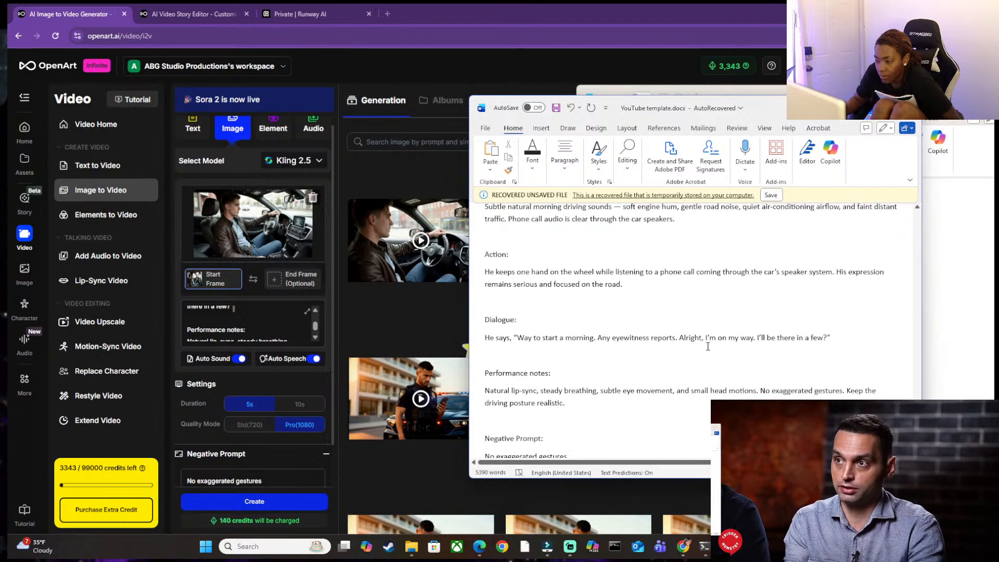
pyautogui.click(682, 339)
pyautogui.press('Return')
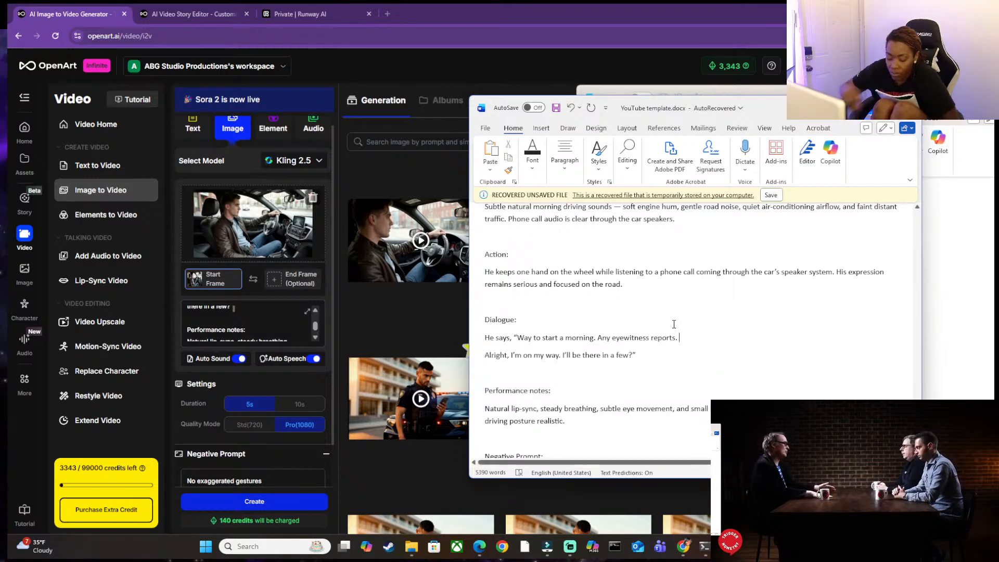
pyautogui.write('"')
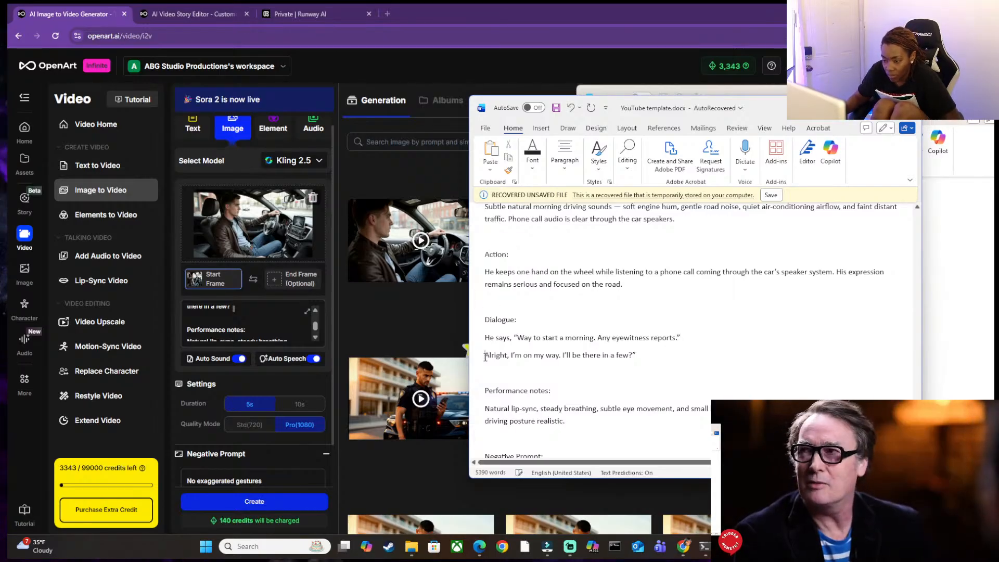
pyautogui.write('“')
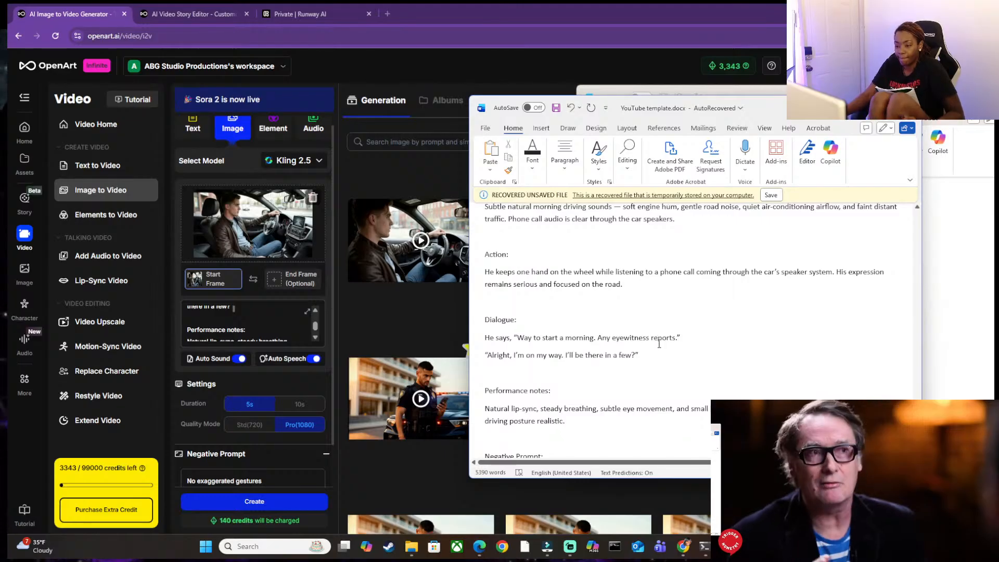
# Copy the revised prompt from the opening description through the performance notes and replace the OpenArt video prompt with it.
pyautogui.scroll(4, 520, 292)
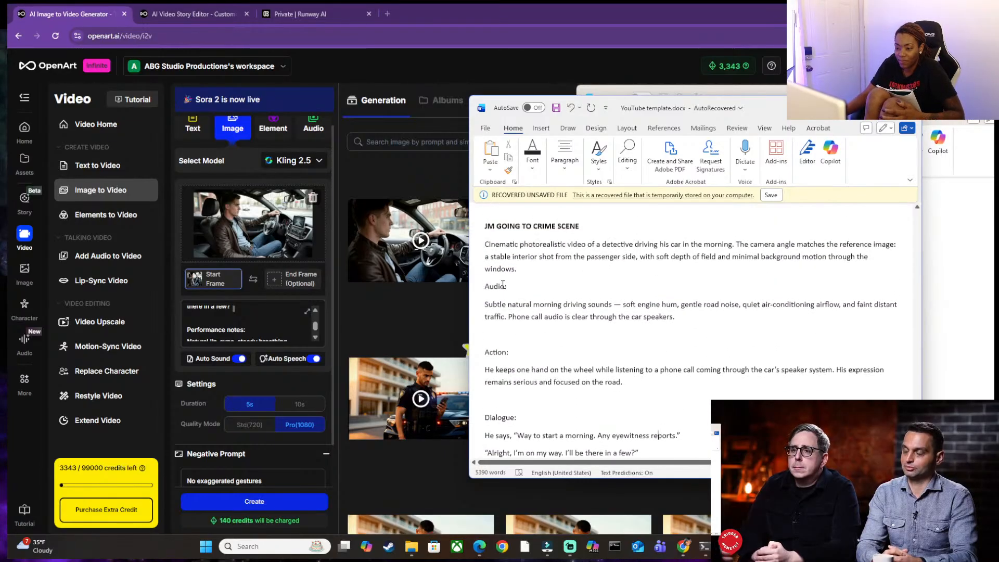
pyautogui.moveTo(477, 250); pyautogui.dragTo(569, 344)
pyautogui.scroll(-2, 569, 344)
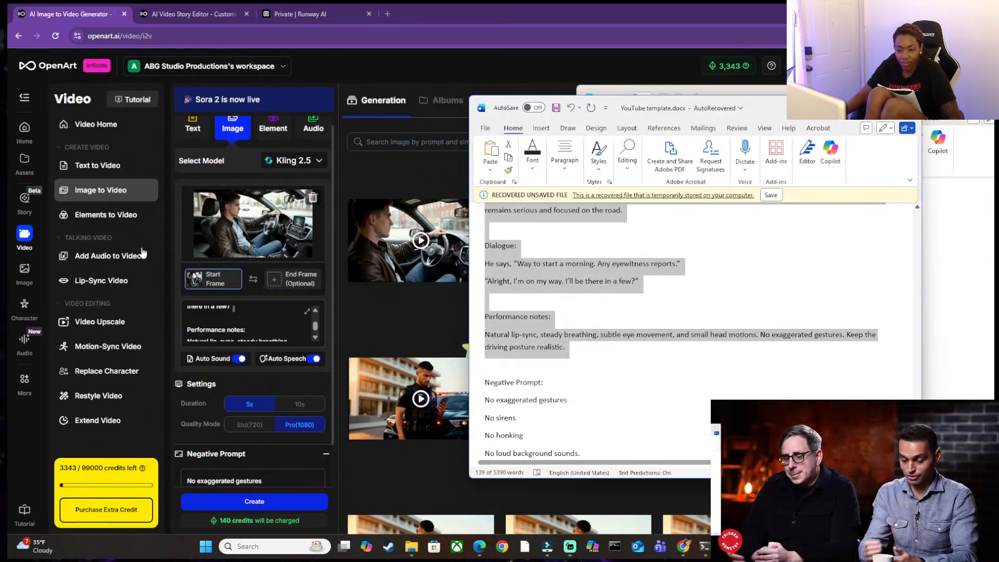
pyautogui.click(259, 328)
pyautogui.hotkey('ctrl', 'a')
pyautogui.press('BackSpace')
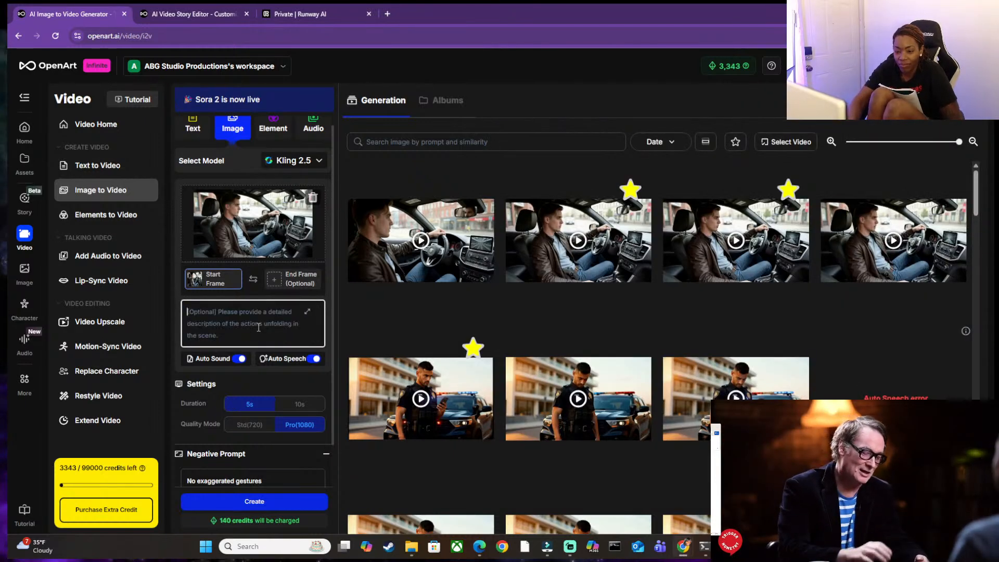
pyautogui.hotkey('ctrl', 'v')
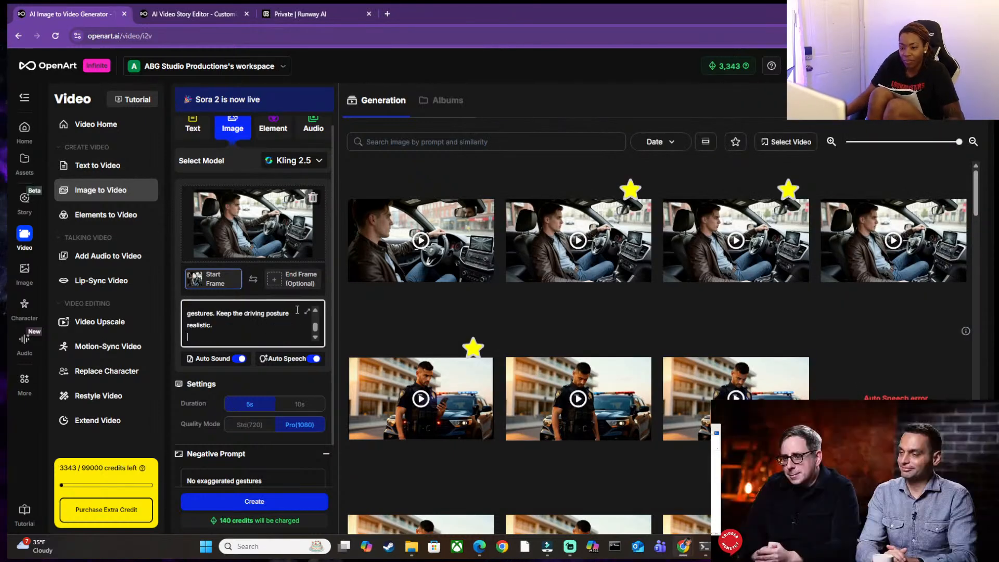
# Set the clip duration to 10 seconds and check the negative prompt and the two dialogue lines.
pyautogui.scroll(1, 307, 319)
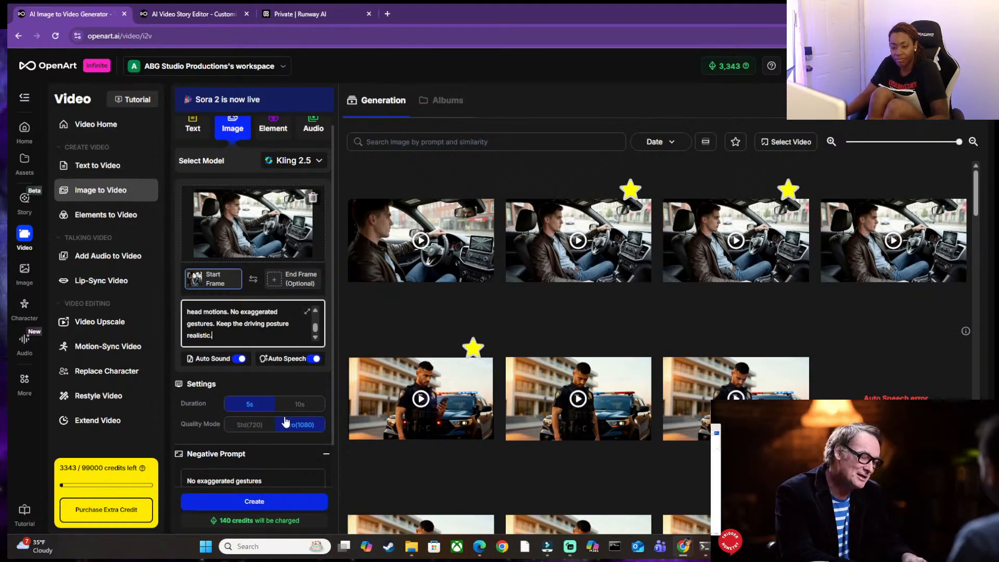
pyautogui.click(300, 407)
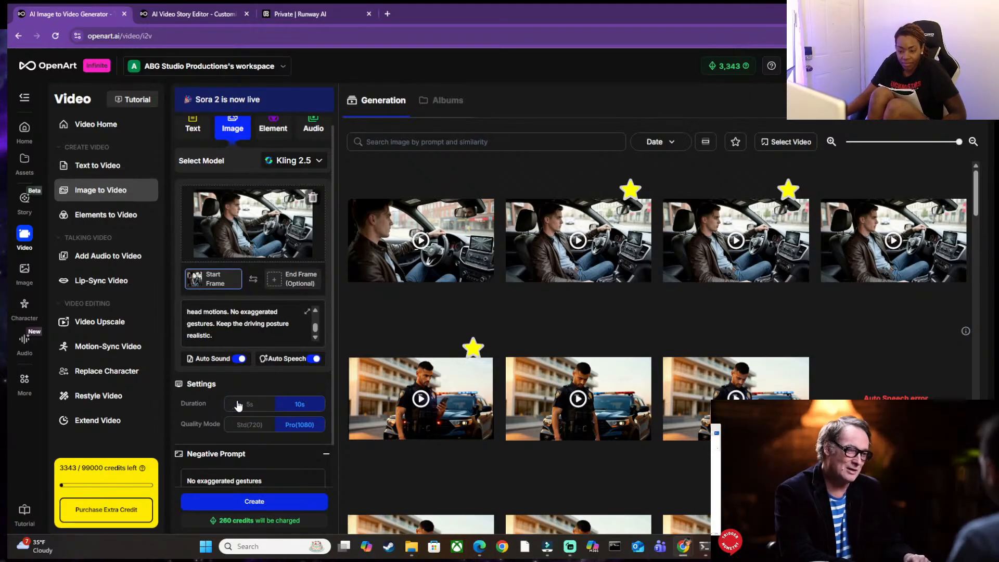
pyautogui.scroll(-1, 293, 438)
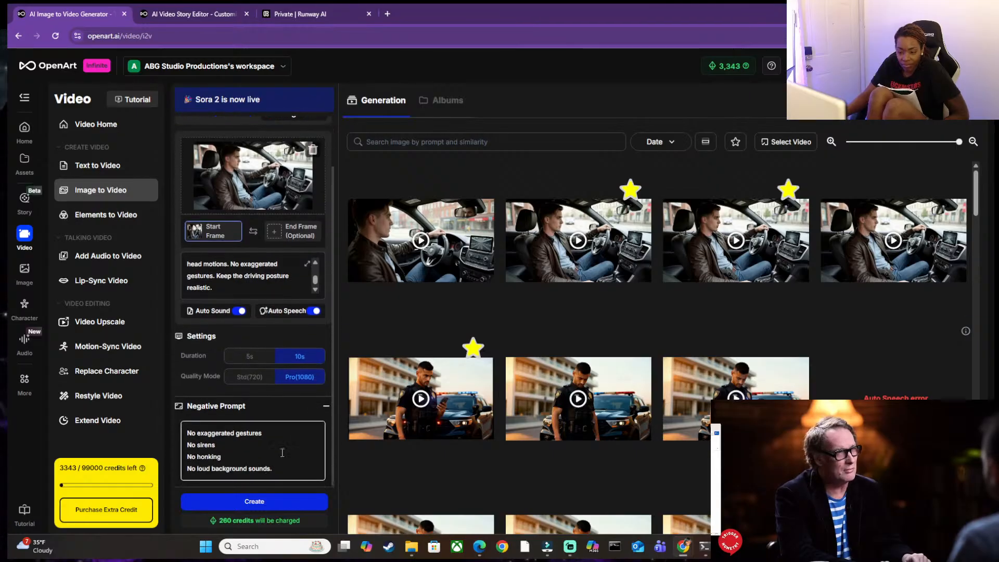
pyautogui.scroll(2, 235, 364)
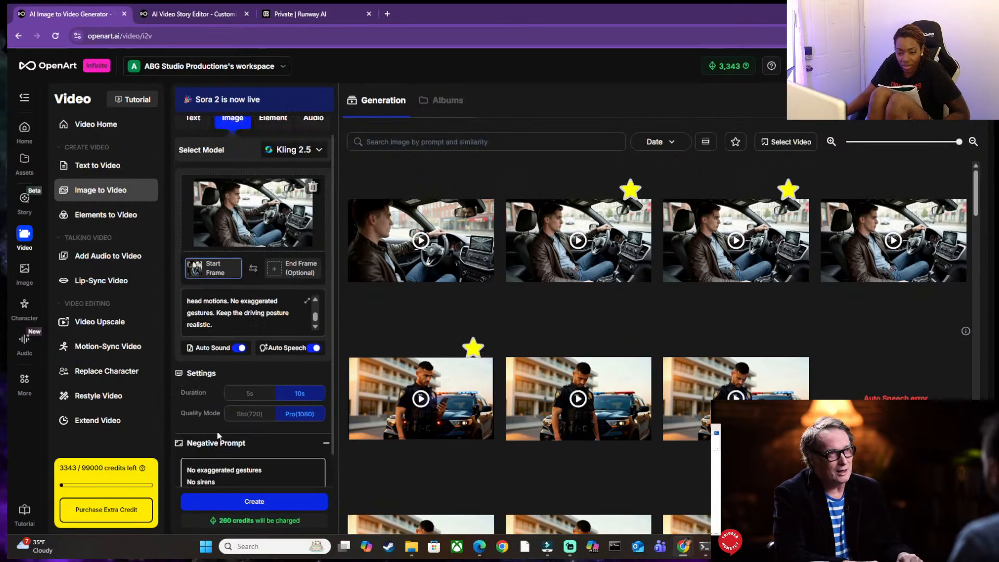
pyautogui.scroll(-4, 228, 327)
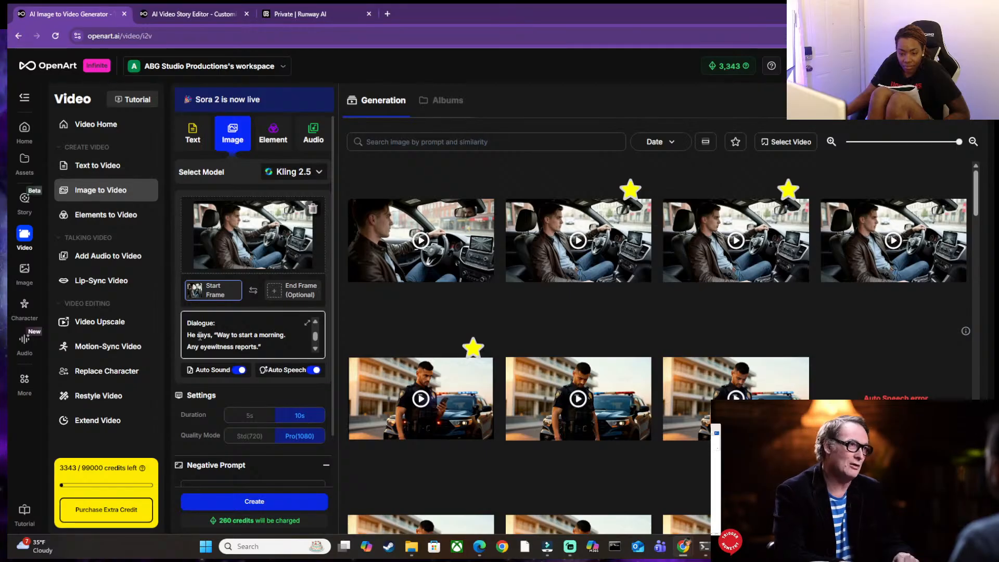
pyautogui.scroll(-2, 224, 336)
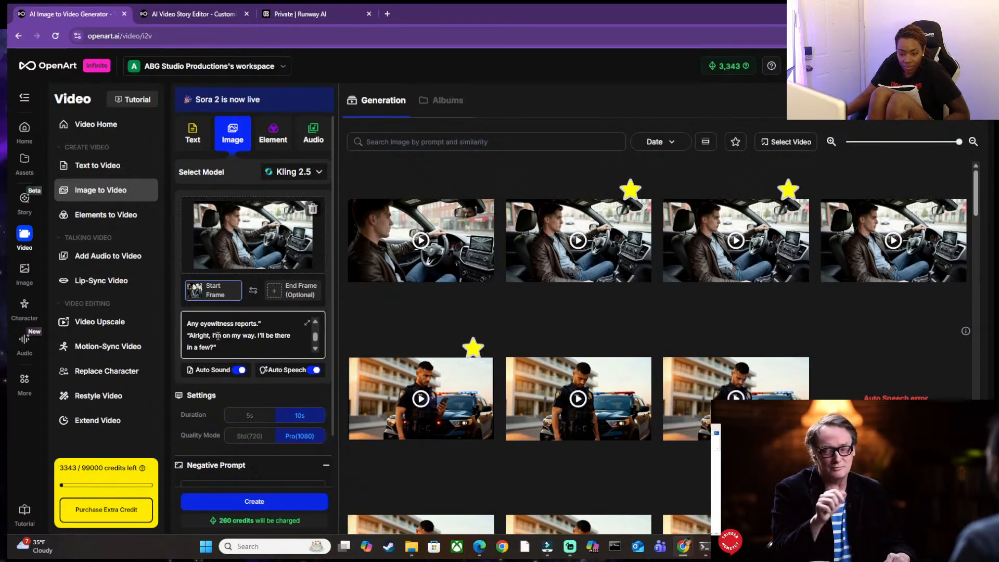
# Try to insert a transition beginning with "then" between the two quoted dialogue lines in the video prompt.
pyautogui.scroll(2, 235, 335)
pyautogui.click(275, 351)
pyautogui.press('Return')
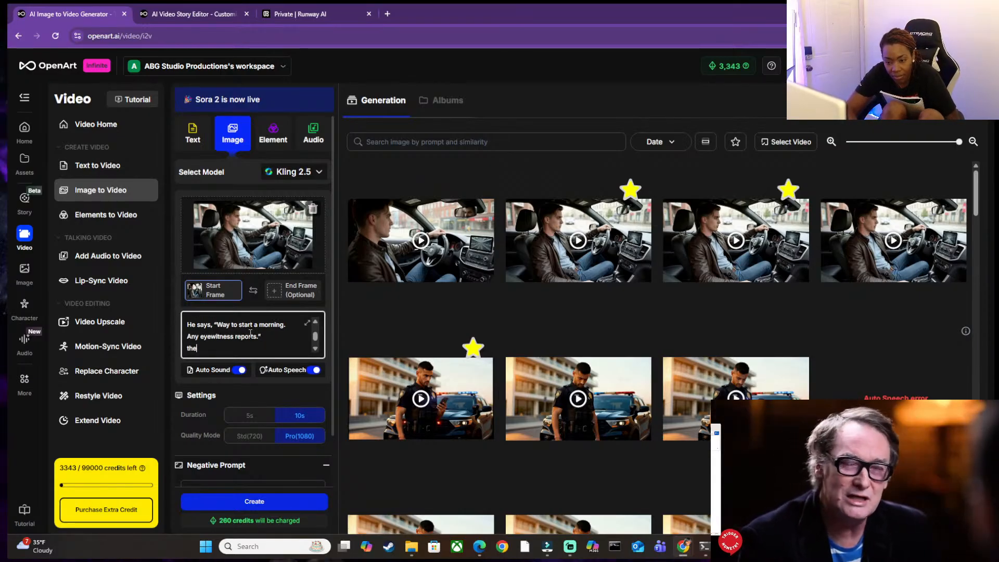
pyautogui.write('the')
pyautogui.press('BackSpace')
pyautogui.press('BackSpace')
pyautogui.press('BackSpace')
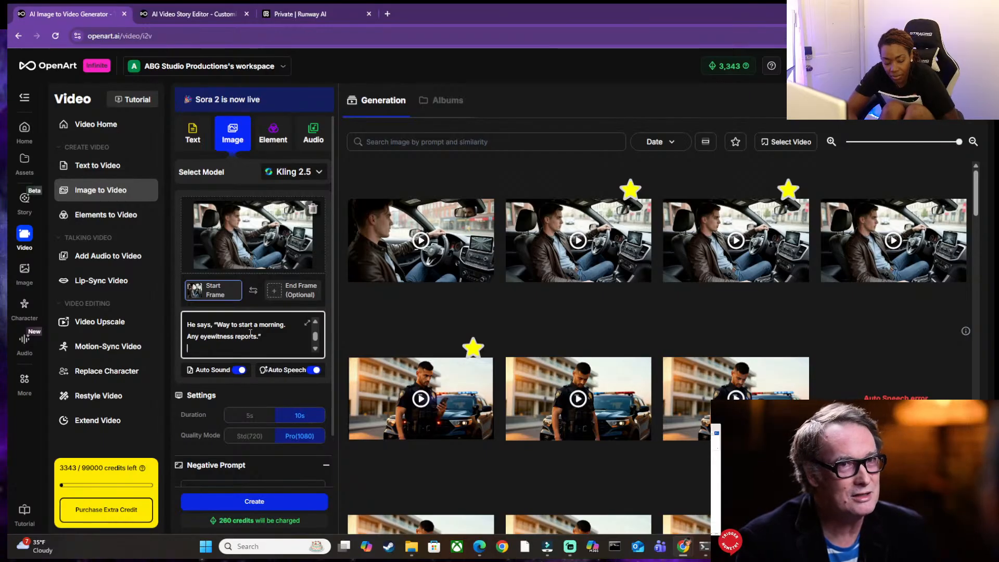
pyautogui.hotkey('ctrl', 'v')
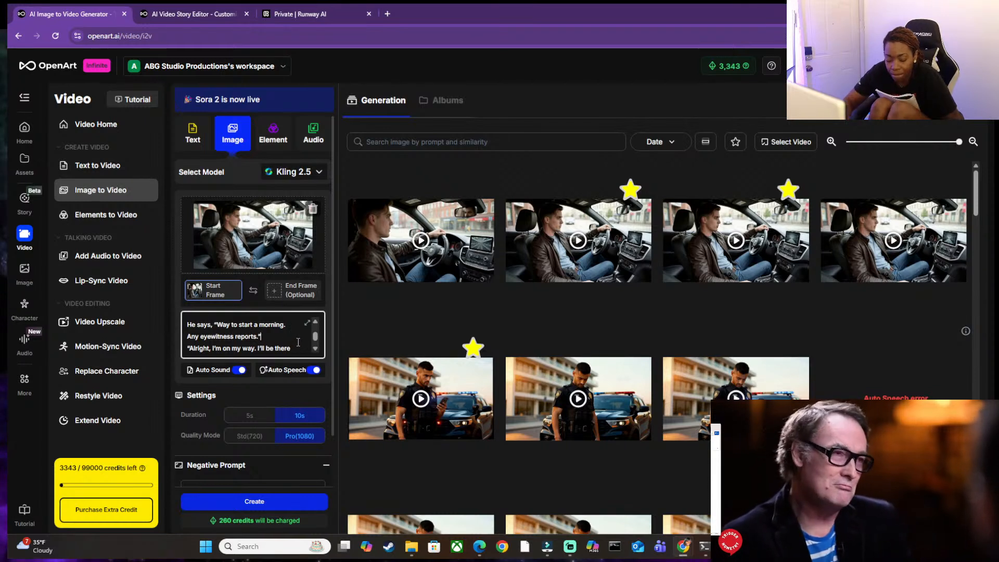
pyautogui.hotkey('ctrl', 'z')
pyautogui.press('Return')
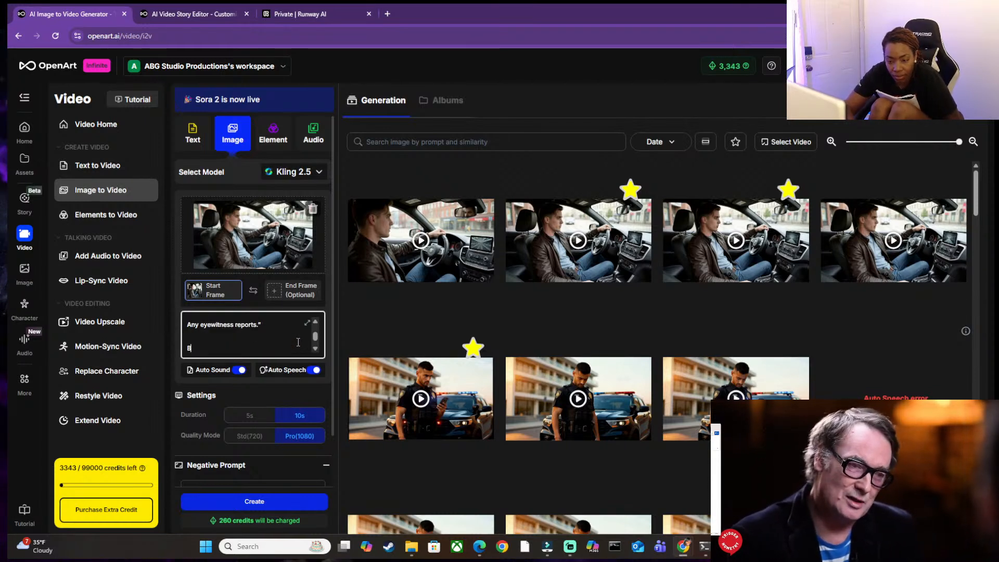
pyautogui.write('Br')
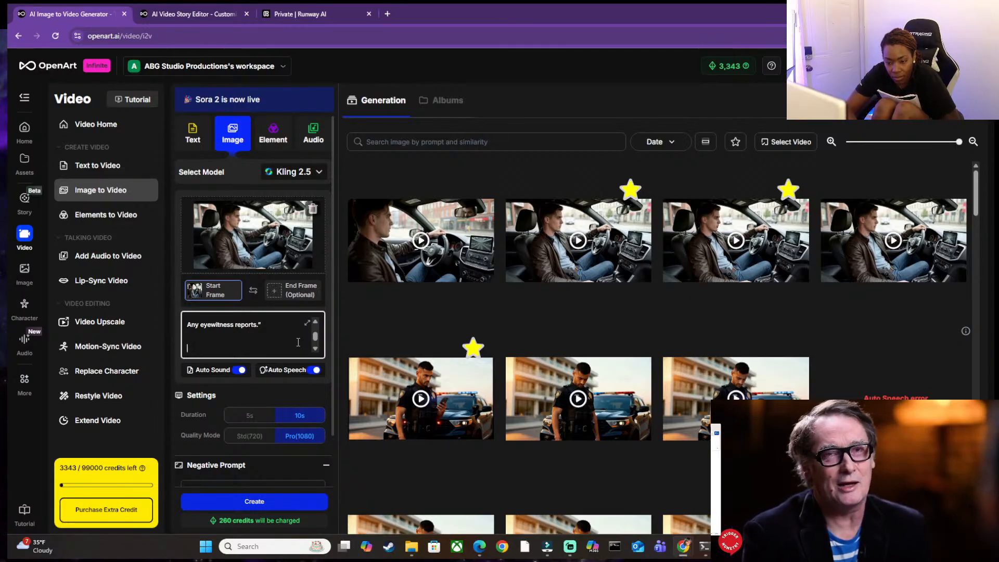
pyautogui.press('BackSpace')
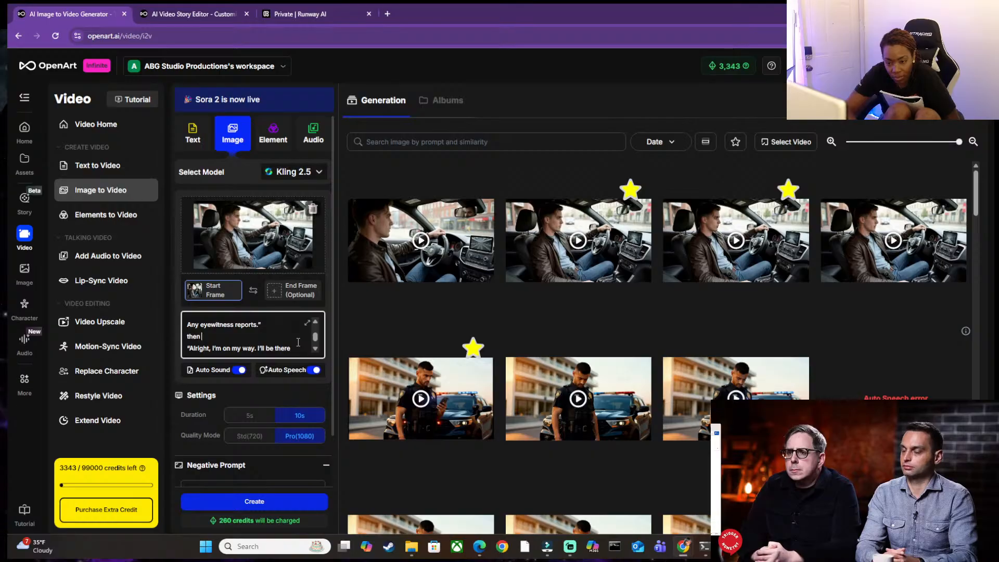
pyautogui.write('t')
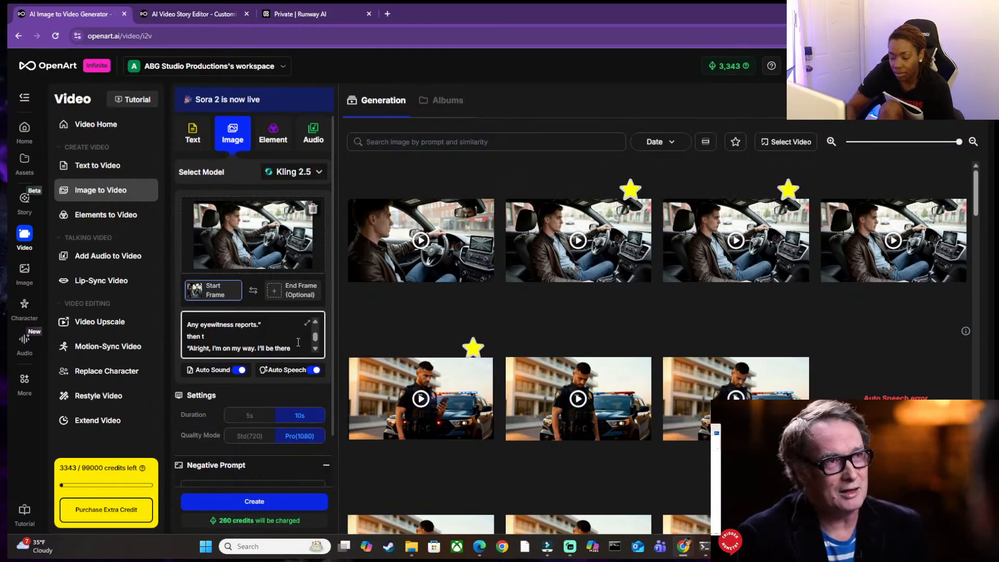
# Switch to ChatGPT and look back through the conversation's earlier Kling 2.5 prompts and its speech and sound guidance.
pyautogui.click(728, 547)
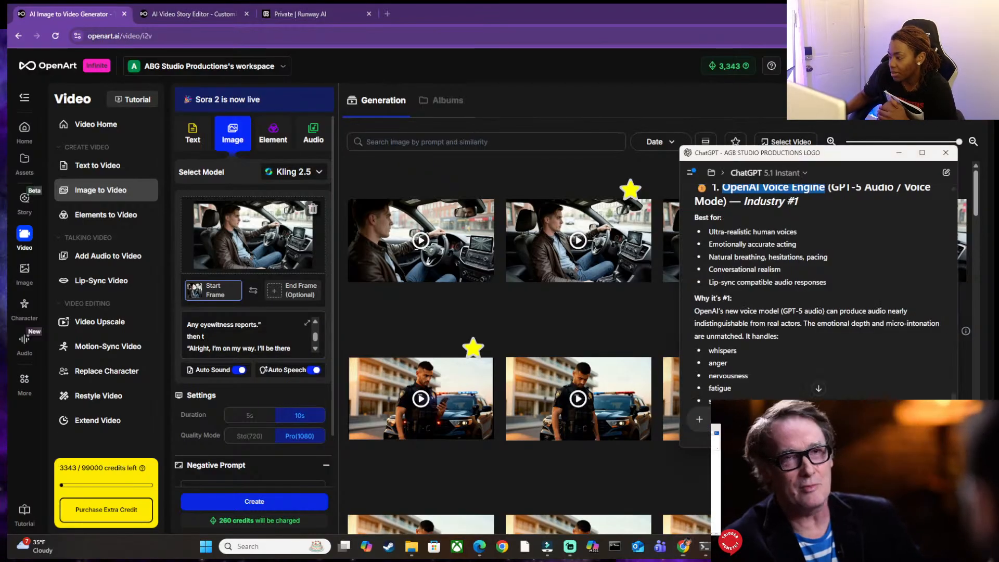
pyautogui.click(923, 152)
pyautogui.scroll(20, 888, 256)
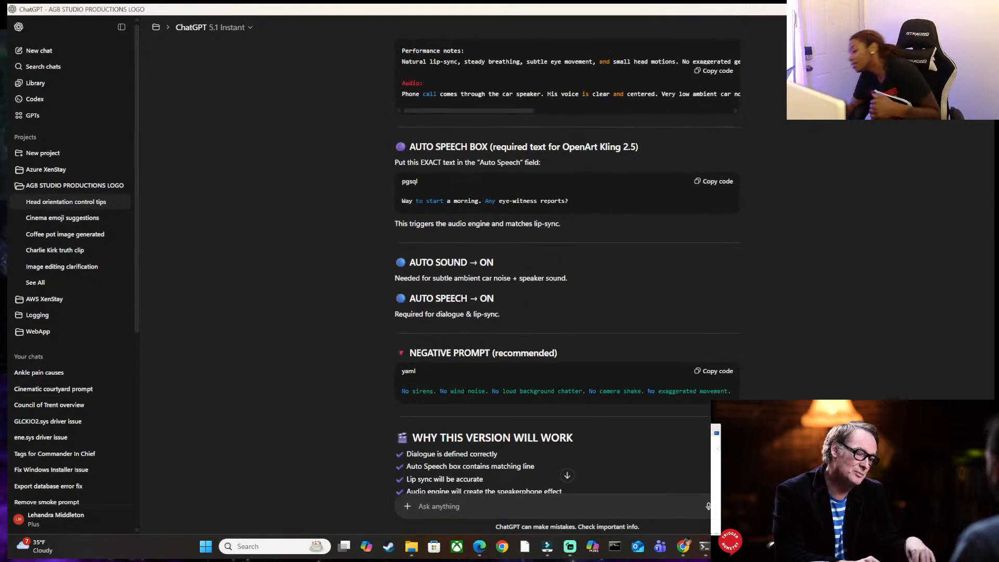
pyautogui.scroll(15, 567, 260)
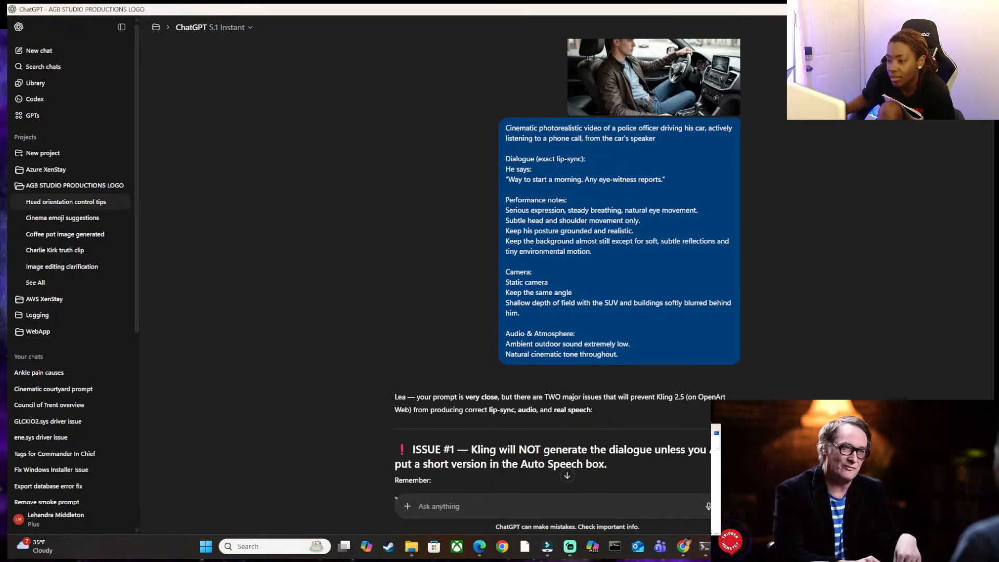
pyautogui.scroll(-15, 568, 260)
pyautogui.scroll(15, 976, 369)
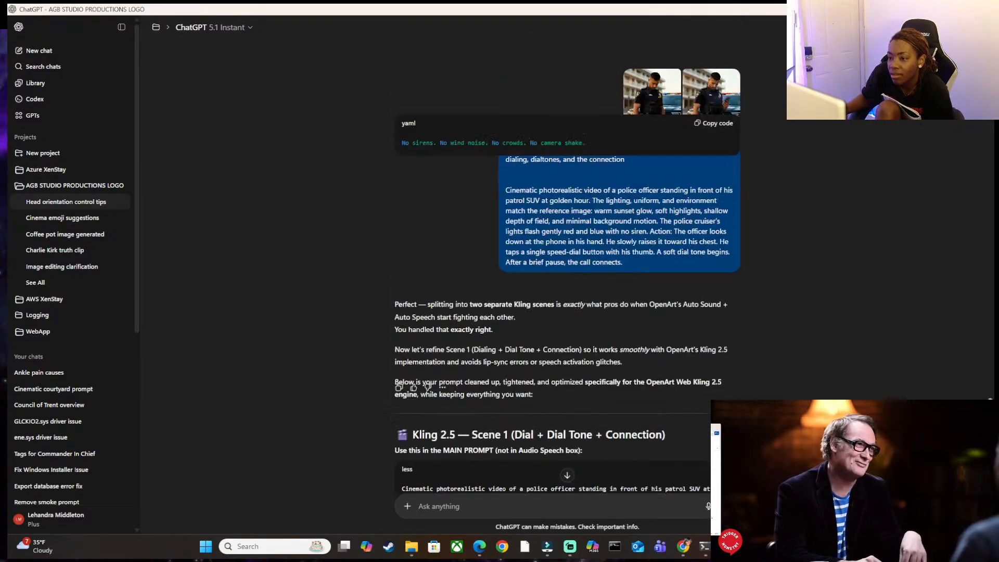
pyautogui.scroll(15, 976, 368)
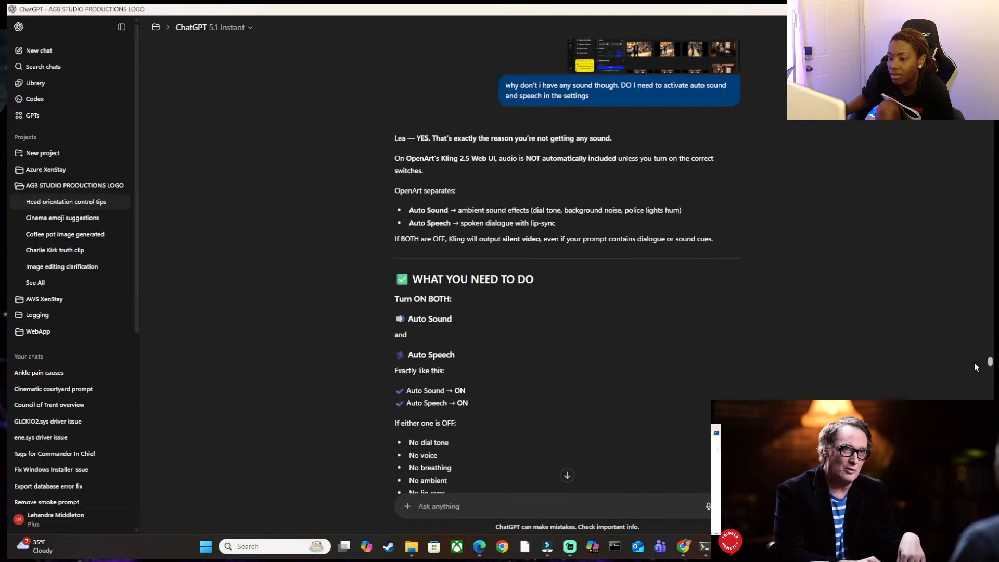
pyautogui.scroll(1, 974, 354)
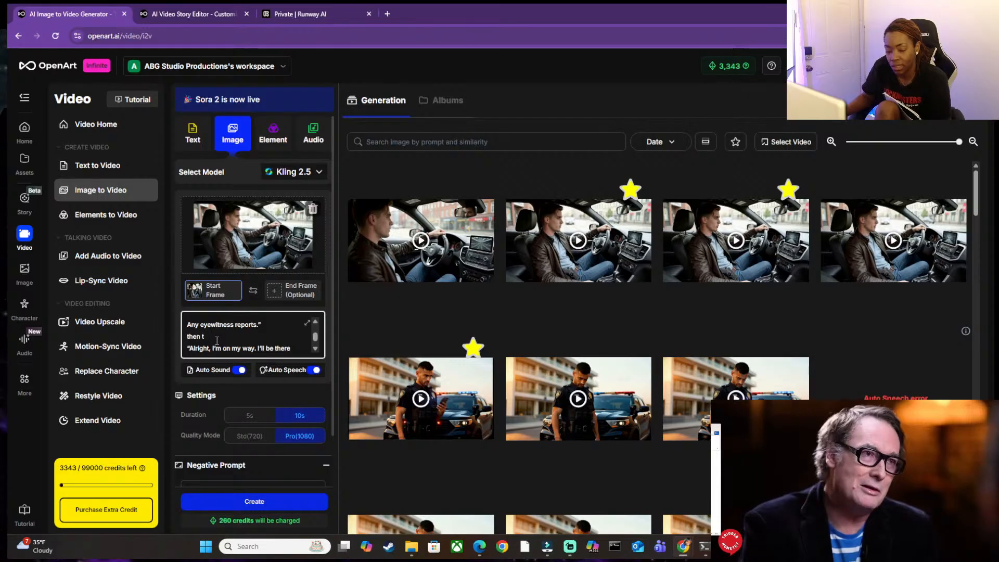
# Return to OpenArt and remove the unfinished "then t" between the two dialogue lines of the video prompt.
pyautogui.press('BackSpace')
pyautogui.press('BackSpace')
pyautogui.press('BackSpace')
pyautogui.press('BackSpace')
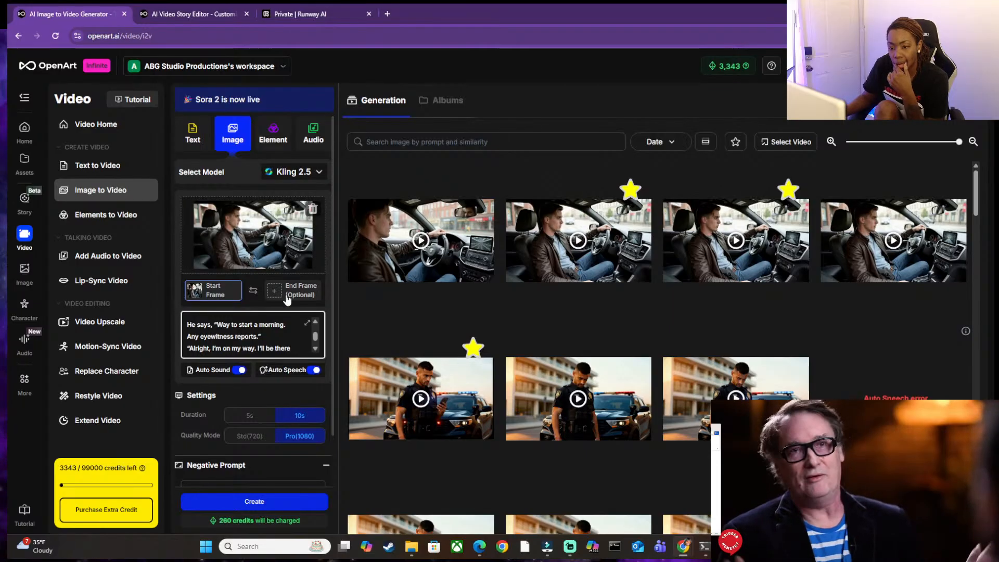
pyautogui.moveTo(217, 326); pyautogui.dragTo(281, 343)
pyautogui.moveTo(285, 330); pyautogui.dragTo(188, 319)
# Copy the script from "Way to start a morning" through "I'll be there in a few" from the Word document and replace the Auto Speech text with it.
pyautogui.click(728, 546)
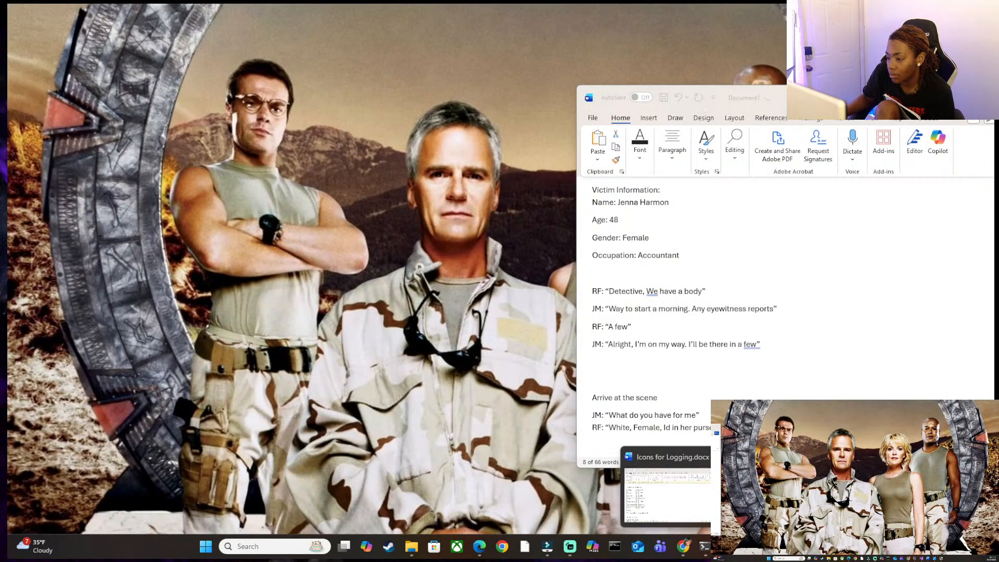
pyautogui.click(781, 492)
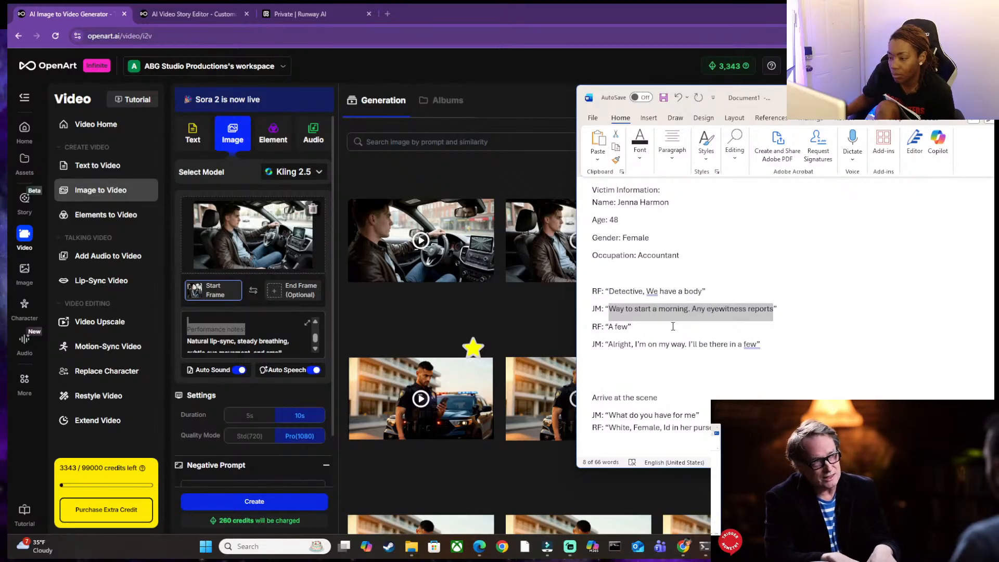
pyautogui.click(624, 308)
pyautogui.moveTo(609, 309); pyautogui.dragTo(751, 339)
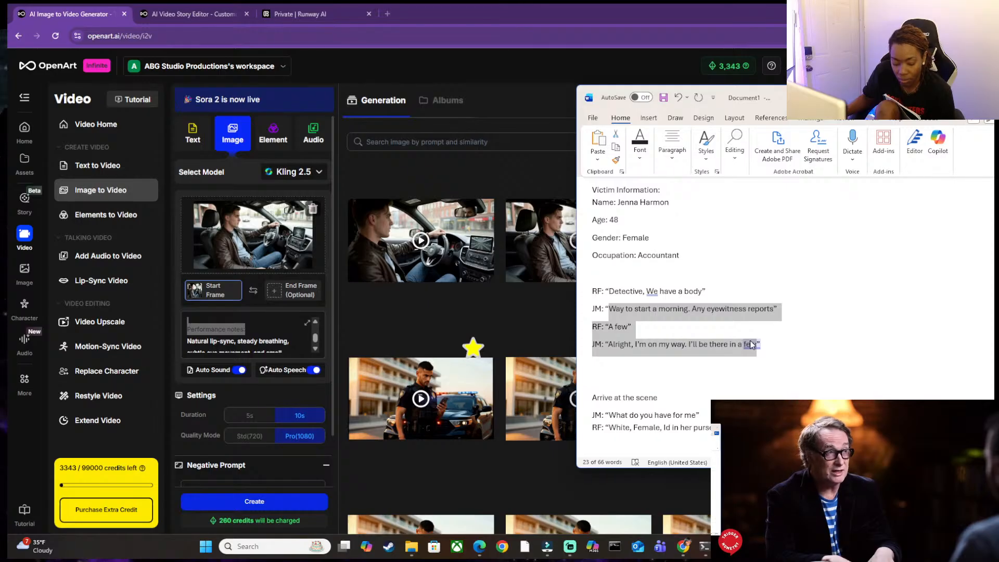
pyautogui.click(286, 373)
pyautogui.click(274, 304)
pyautogui.moveTo(342, 284); pyautogui.dragTo(216, 286)
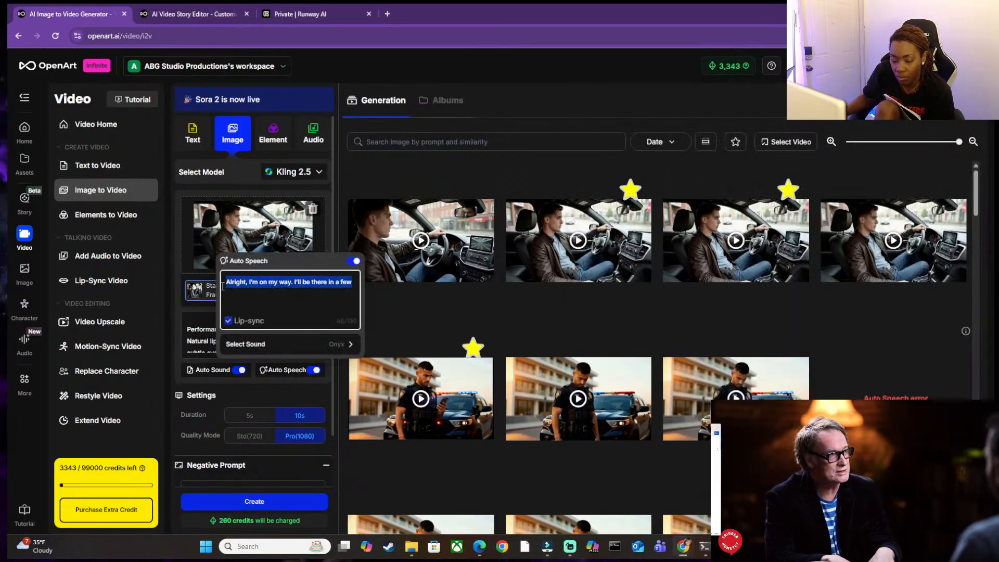
pyautogui.hotkey('ctrl', 'v')
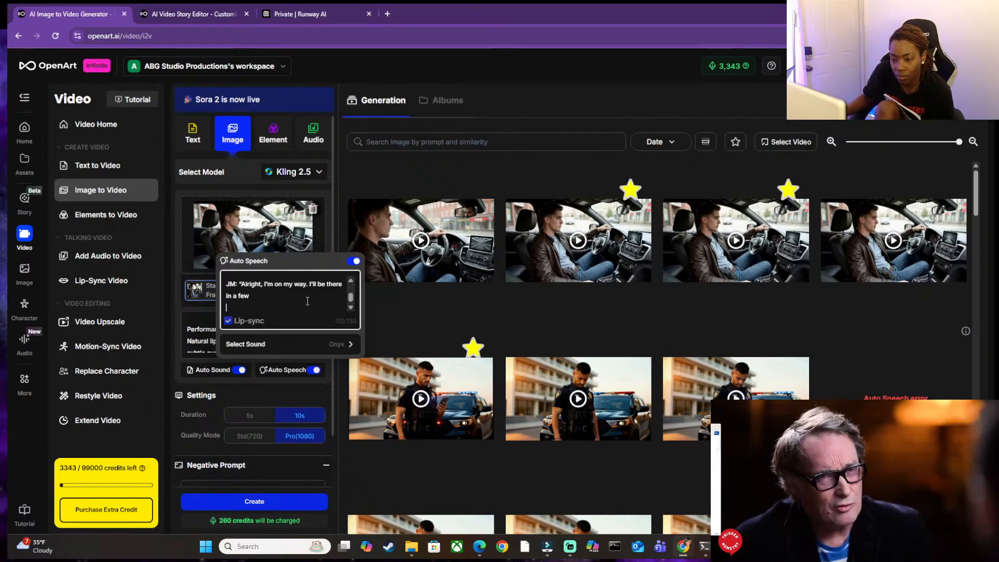
# Delete RF's "A few" line and the closing quotation mark after "reports" from the Auto Speech text.
pyautogui.scroll(1, 310, 301)
pyautogui.press('BackSpace')
pyautogui.press('BackSpace')
pyautogui.press('BackSpace')
pyautogui.press('BackSpace')
pyautogui.press('BackSpace')
pyautogui.press('BackSpace')
pyautogui.press('BackSpace')
pyautogui.press('BackSpace')
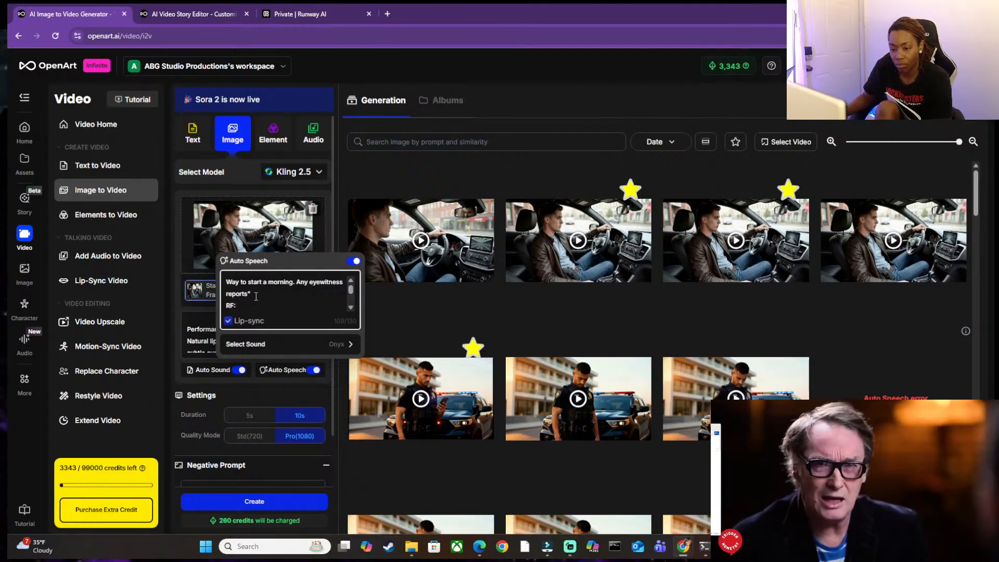
pyautogui.press('BackSpace')
pyautogui.press('BackSpace')
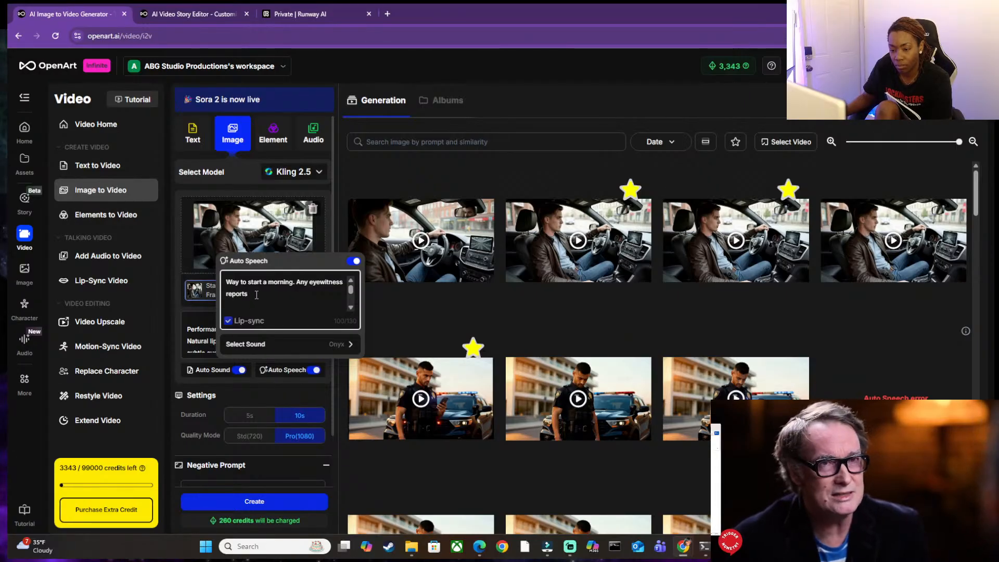
pyautogui.press('BackSpace')
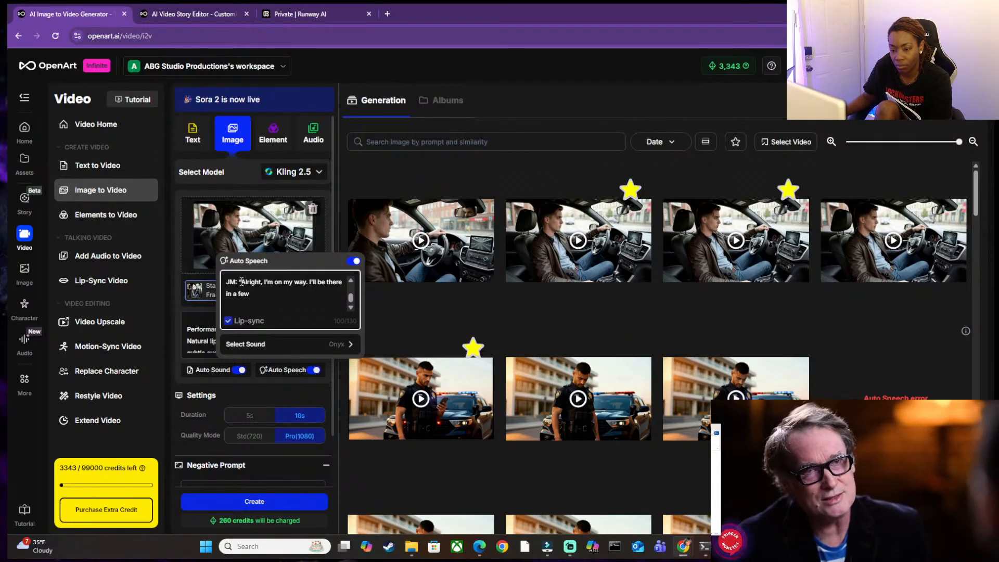
# Remove the "JM:" label, opening quotation mark and blank line before "Alright" in the Auto Speech text, and close the speech settings.
pyautogui.click(242, 282)
pyautogui.press('BackSpace')
pyautogui.press('BackSpace')
pyautogui.press('BackSpace')
pyautogui.press('BackSpace')
pyautogui.press('BackSpace')
pyautogui.press('BackSpace')
pyautogui.press('BackSpace')
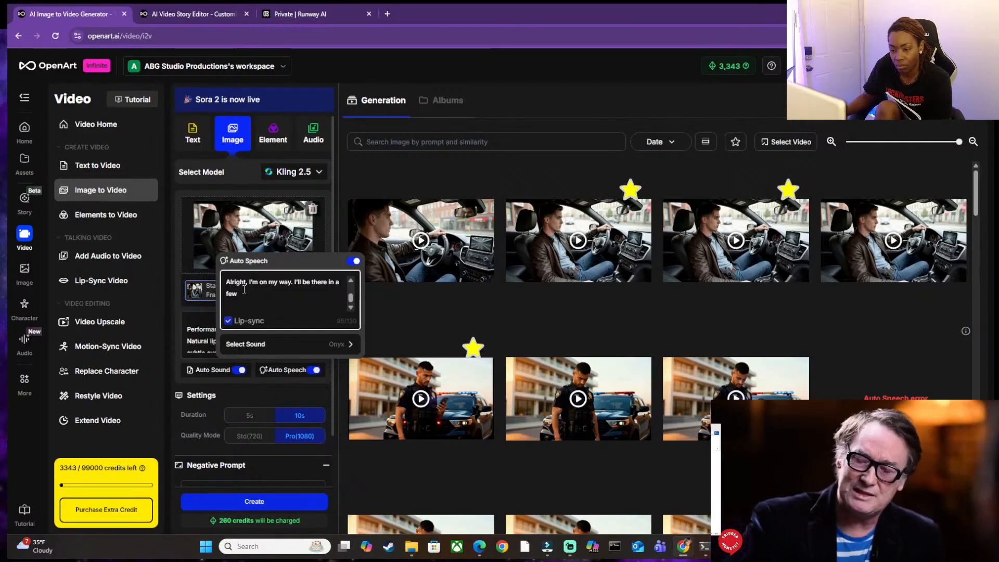
pyautogui.press('BackSpace')
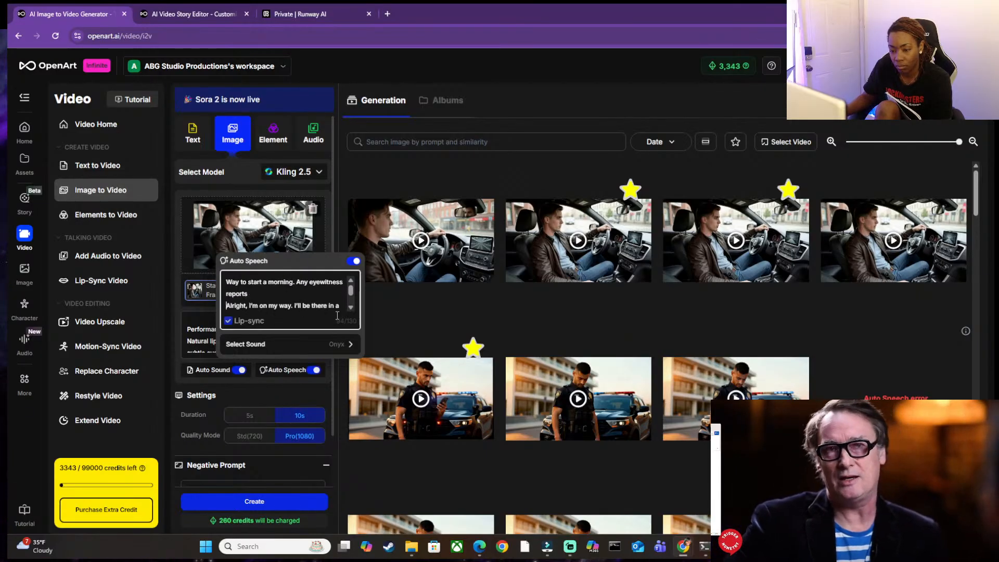
pyautogui.scroll(-1, 307, 295)
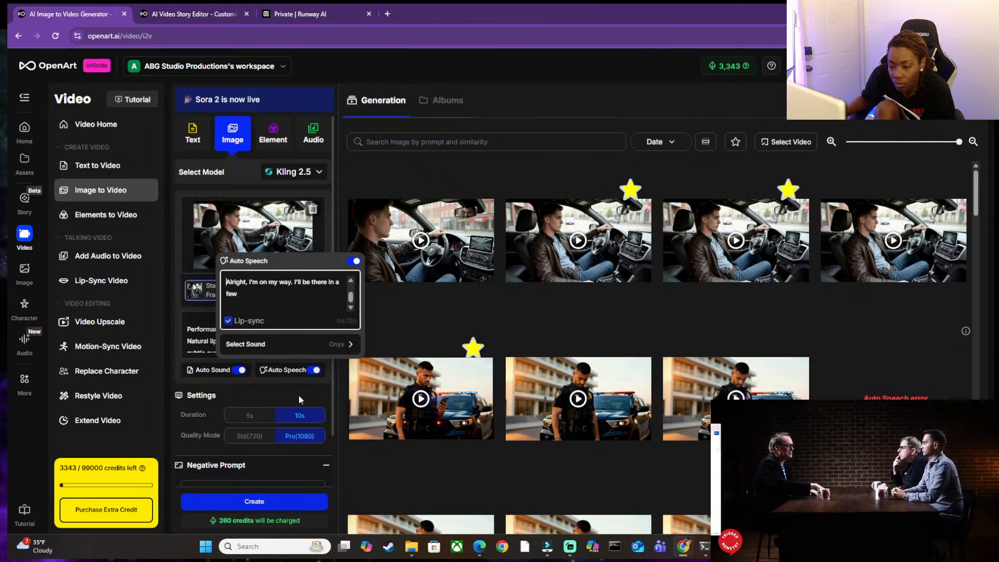
pyautogui.click(317, 395)
# Check the negative prompt and read back through the video prompt's dialogue, action and audio sections.
pyautogui.scroll(-1, 302, 458)
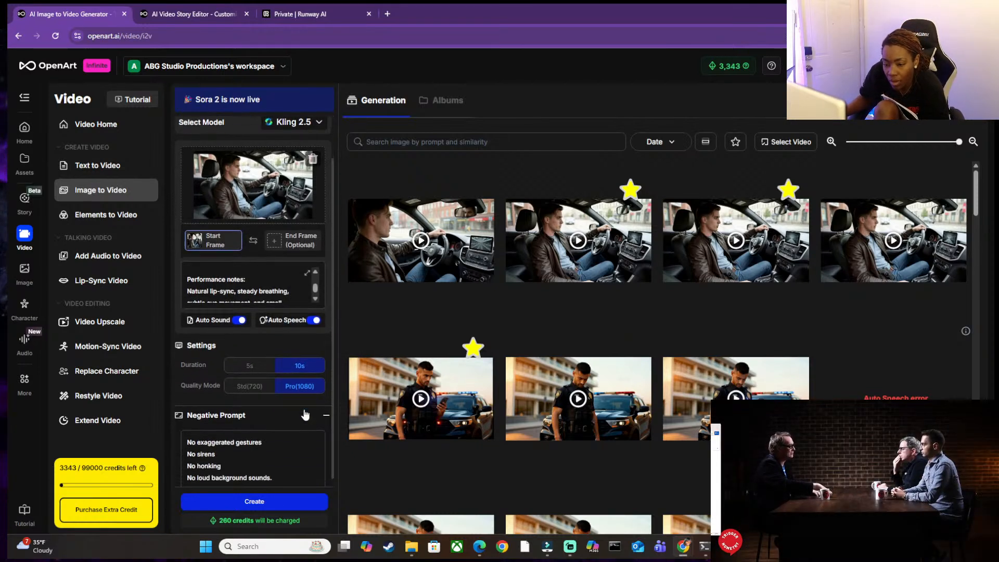
pyautogui.scroll(1, 251, 277)
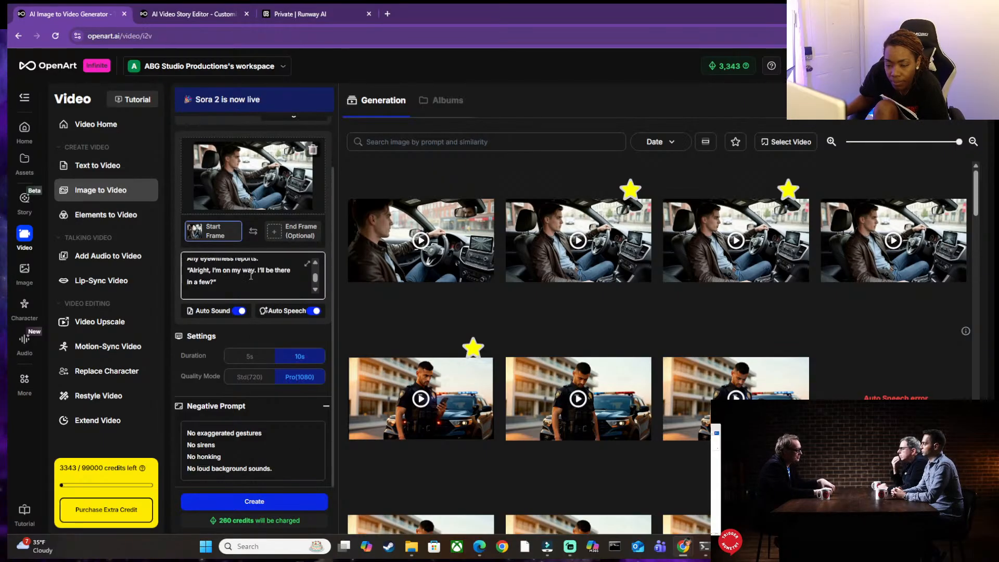
pyautogui.scroll(4, 250, 277)
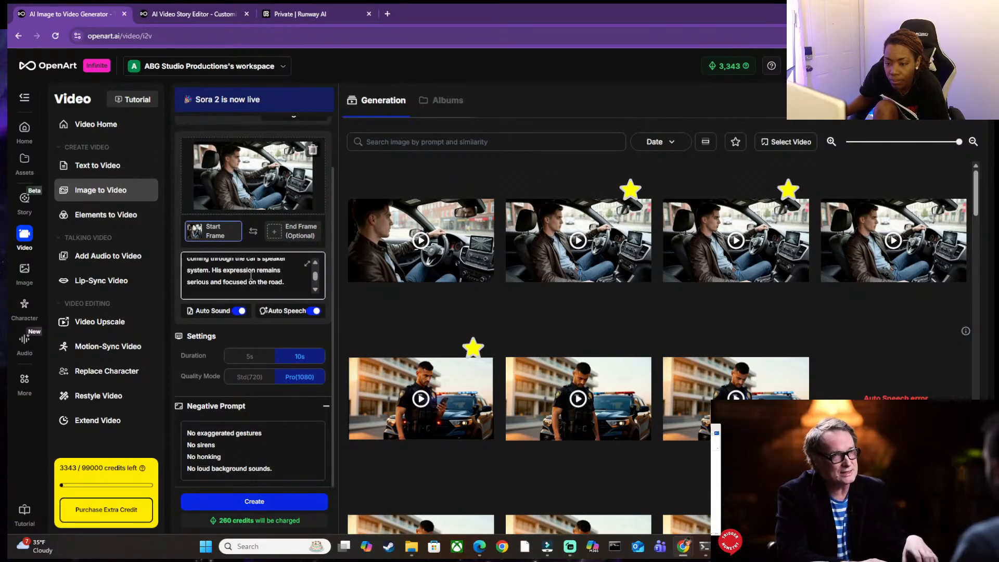
pyautogui.scroll(2, 250, 276)
pyautogui.scroll(5, 250, 276)
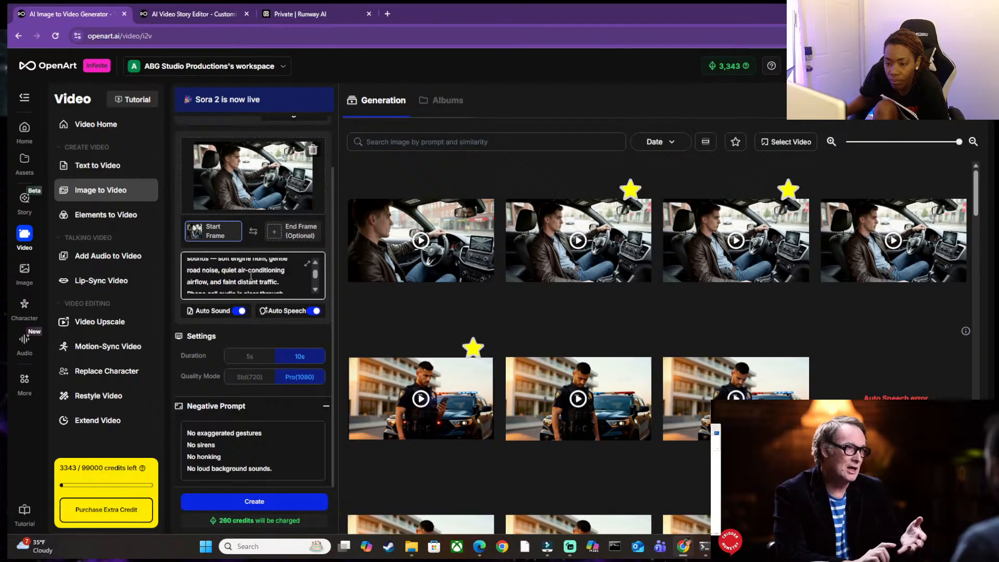
pyautogui.scroll(-2, 251, 276)
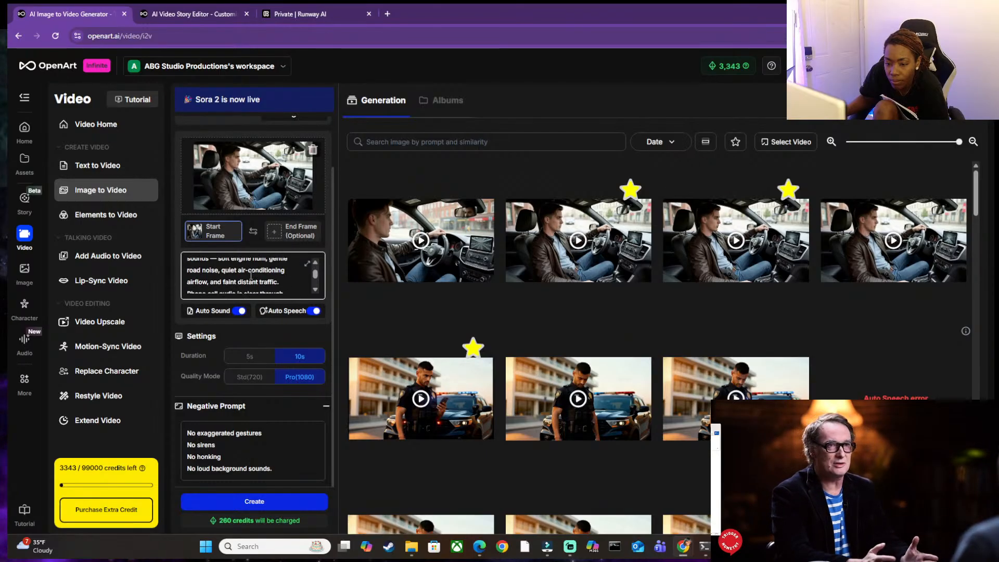
pyautogui.scroll(-3, 251, 276)
pyautogui.scroll(1, 250, 276)
pyautogui.scroll(1, 251, 276)
# Delete the sentence "Phone call audio is clear through the car speakers." from the video prompt's Audio section.
pyautogui.scroll(-1, 251, 276)
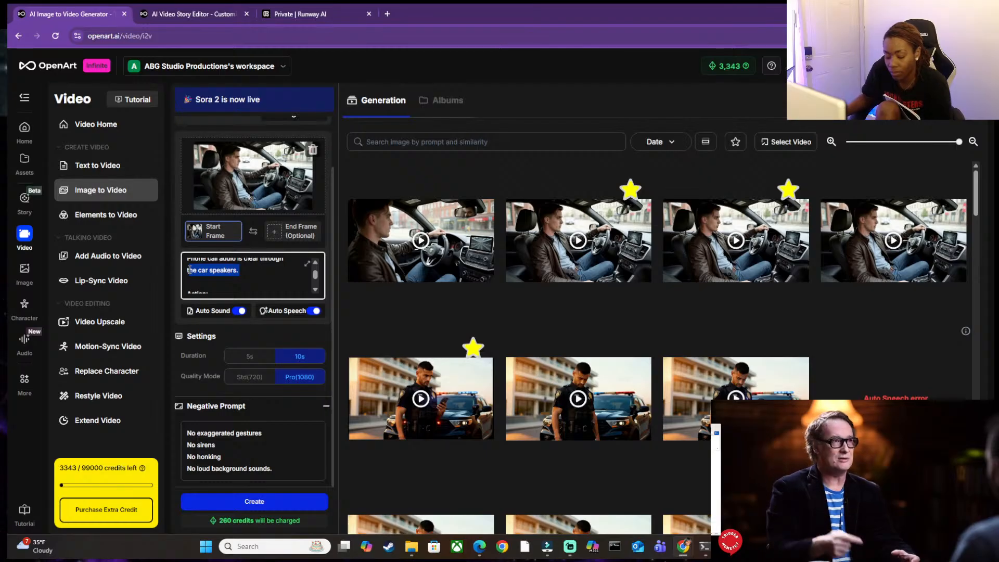
pyautogui.press('BackSpace')
pyautogui.press('BackSpace')
pyautogui.press('BackSpace')
pyautogui.press('BackSpace')
pyautogui.press('BackSpace')
pyautogui.press('BackSpace')
pyautogui.press('BackSpace')
pyautogui.press('BackSpace')
pyautogui.press('BackSpace')
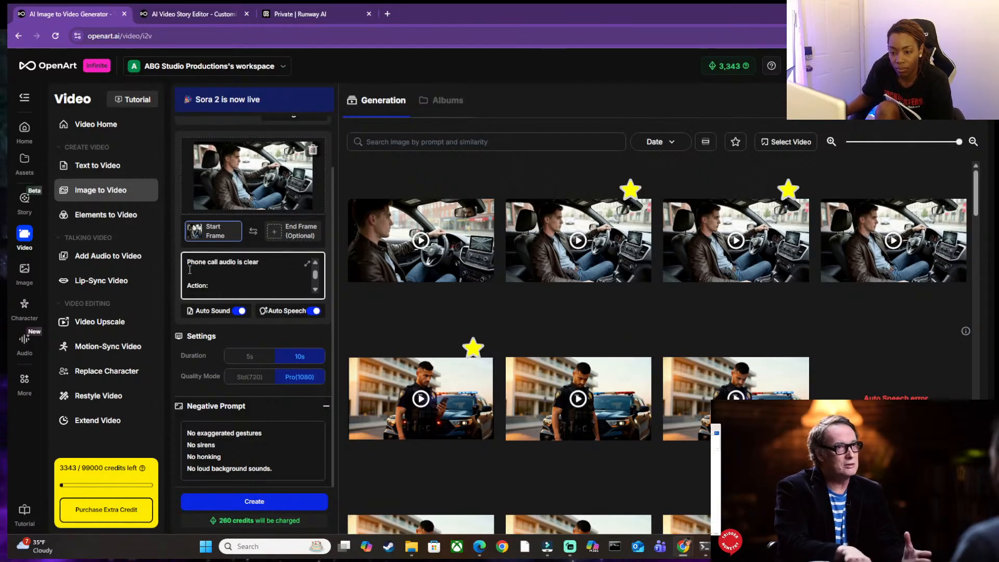
pyautogui.press('BackSpace')
pyautogui.press('BackSpace')
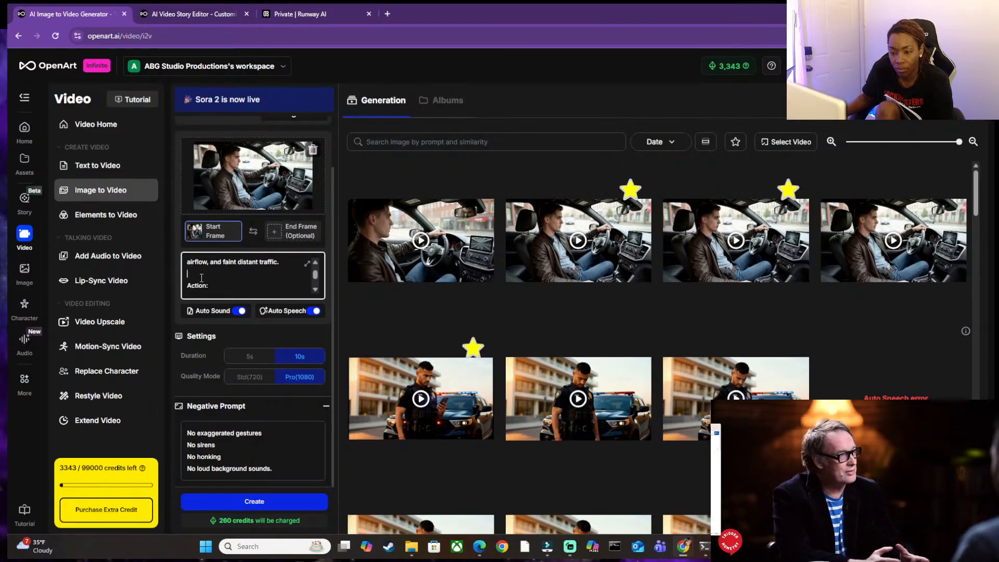
pyautogui.press('BackSpace')
pyautogui.scroll(3, 208, 276)
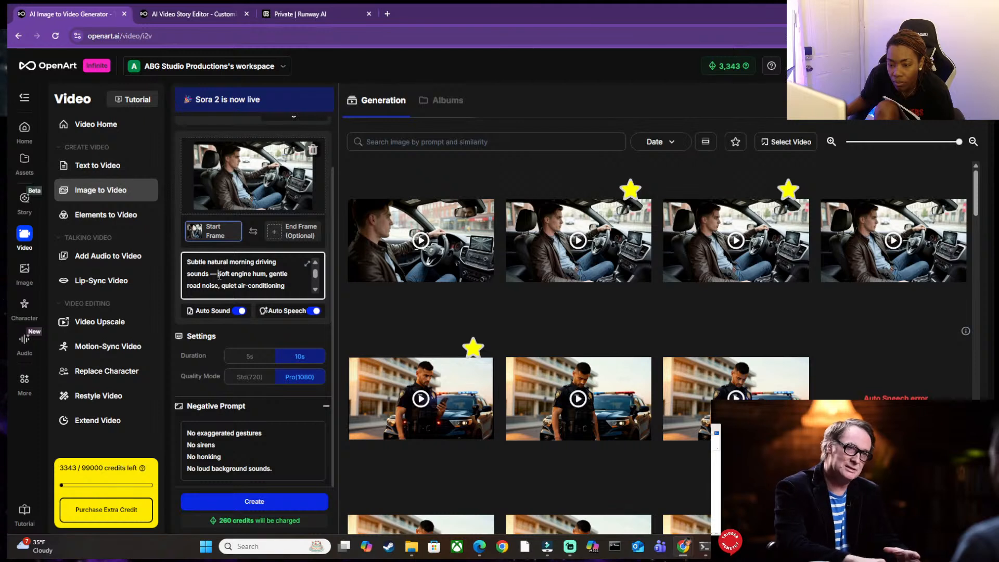
pyautogui.scroll(1, 220, 275)
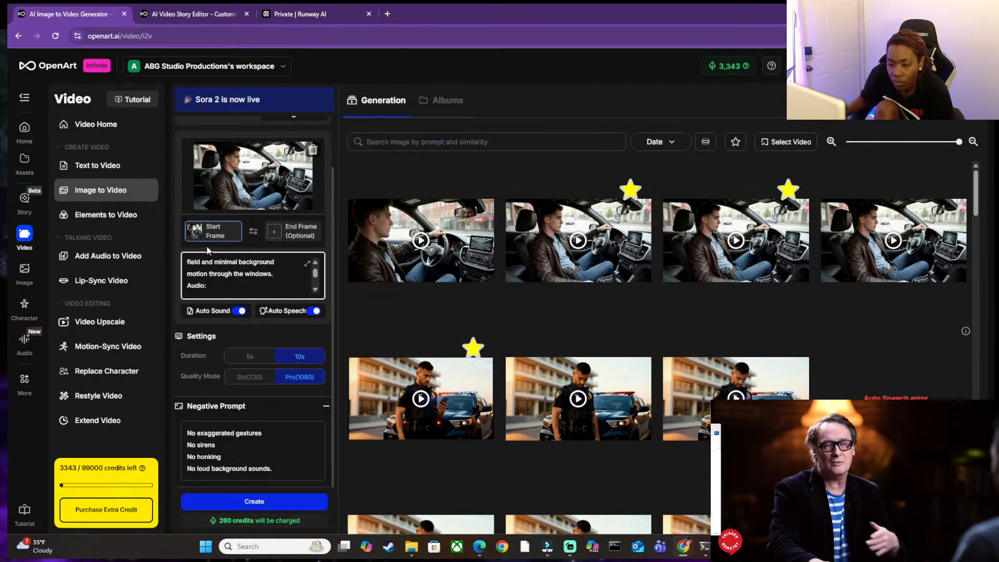
# Check the Auto Sound text and the prompt's Action section, and generate the 10-second Pro(1080) driving clip.
pyautogui.moveTo(202, 312)
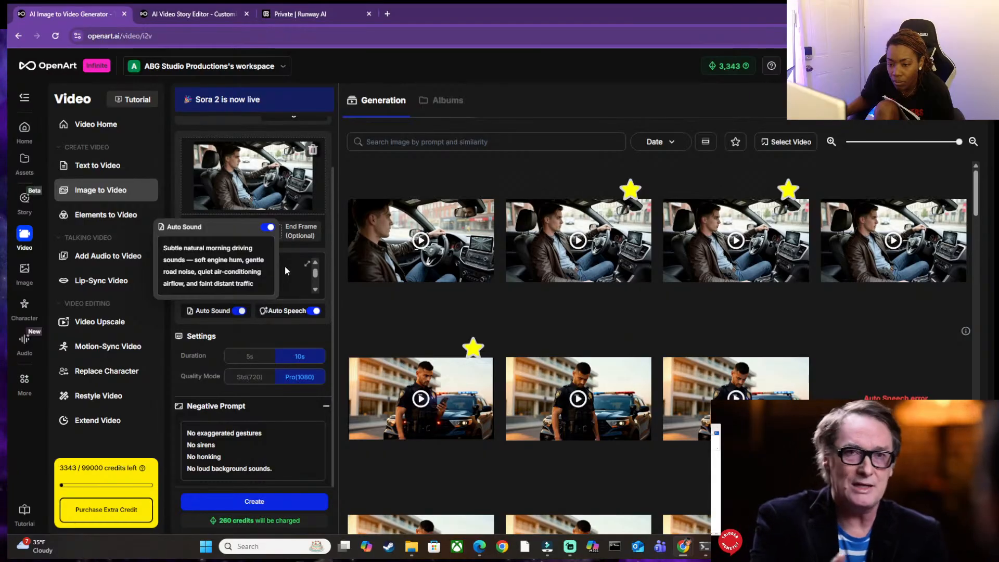
pyautogui.scroll(3, 199, 273)
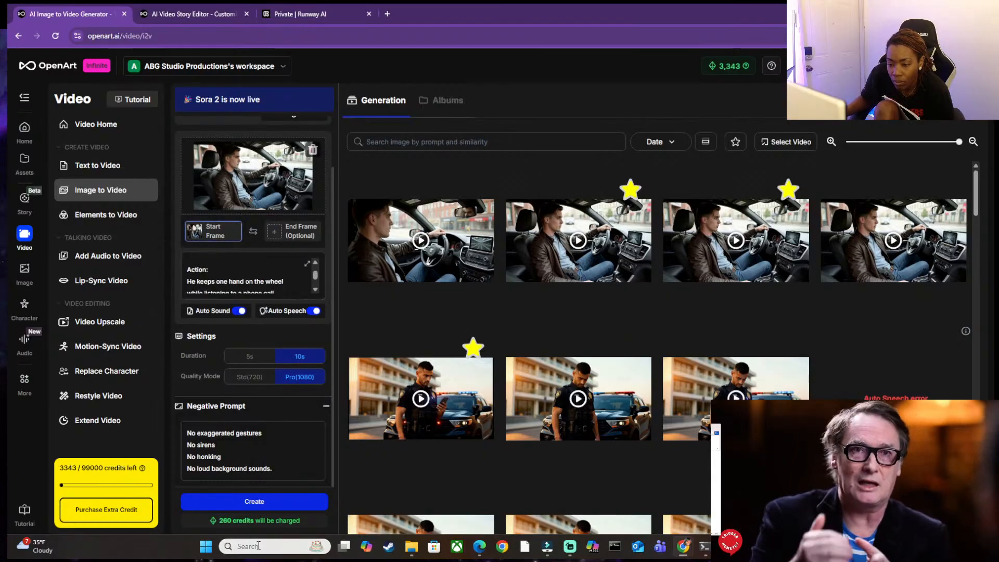
pyautogui.click(255, 501)
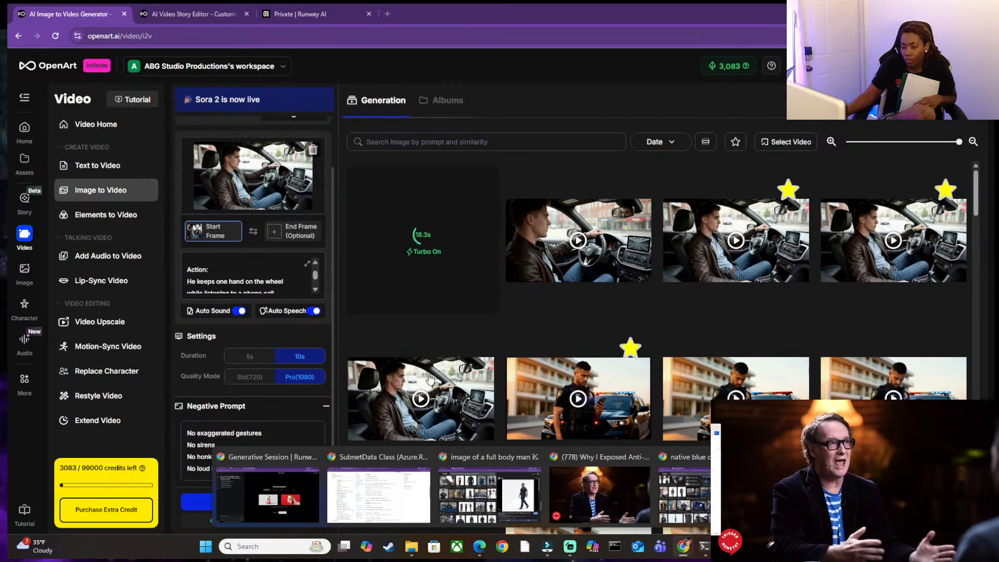
# Look through the last shots of the "morning" storyboard and return to the image-to-video generator.
pyautogui.click(158, 9)
pyautogui.scroll(-5, 292, 260)
pyautogui.scroll(-1, 286, 269)
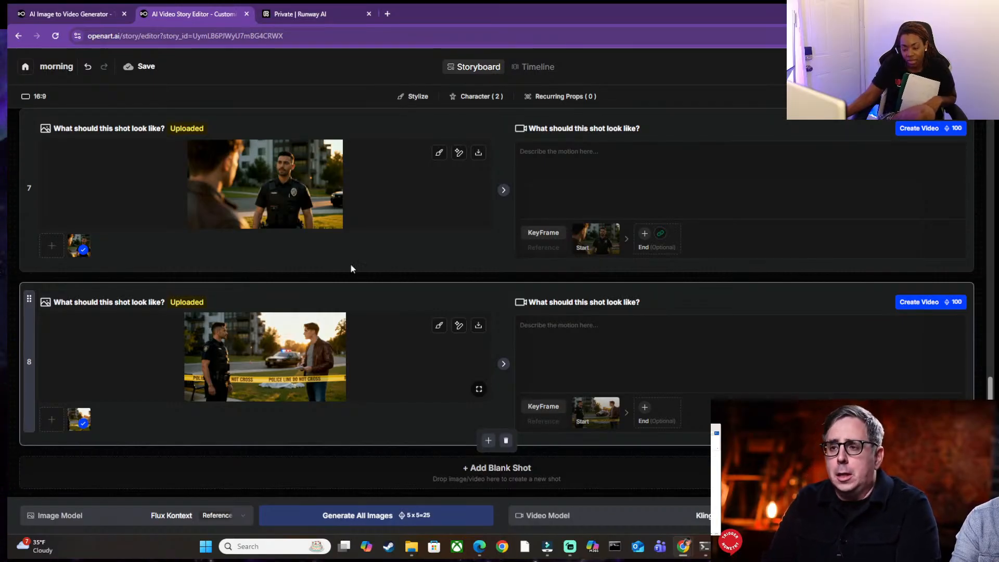
pyautogui.click(91, 12)
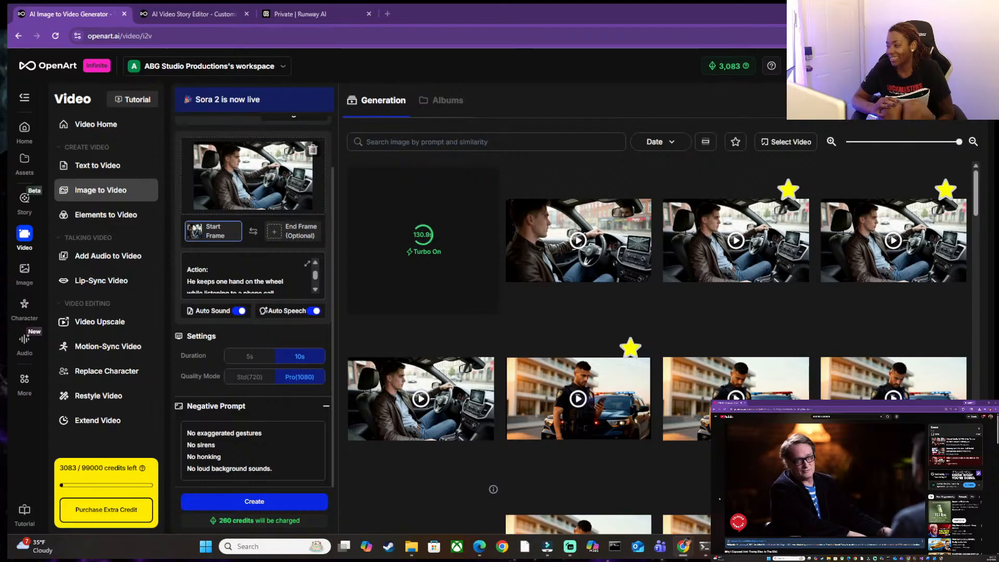
pyautogui.scroll(-6, 856, 490)
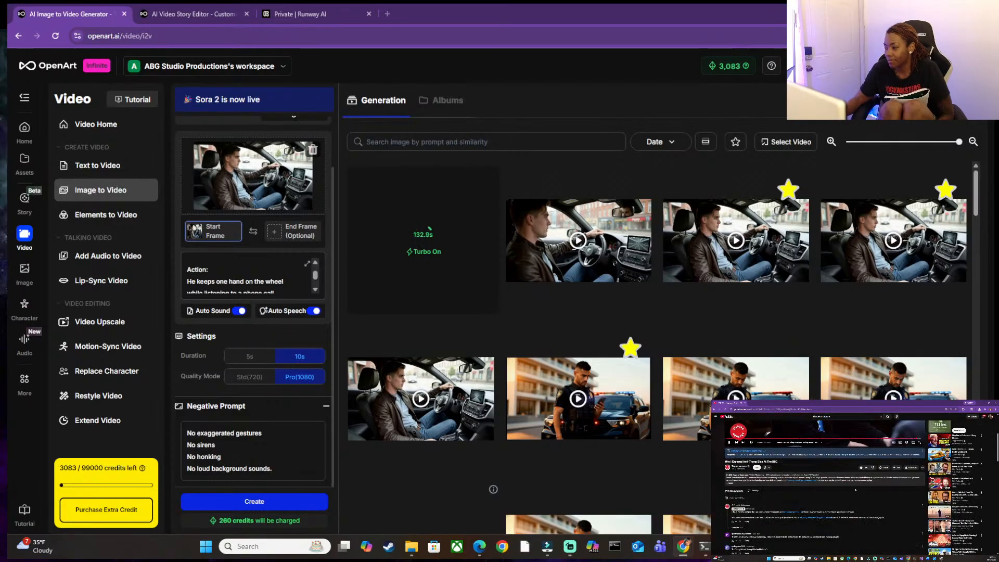
pyautogui.scroll(-5, 856, 489)
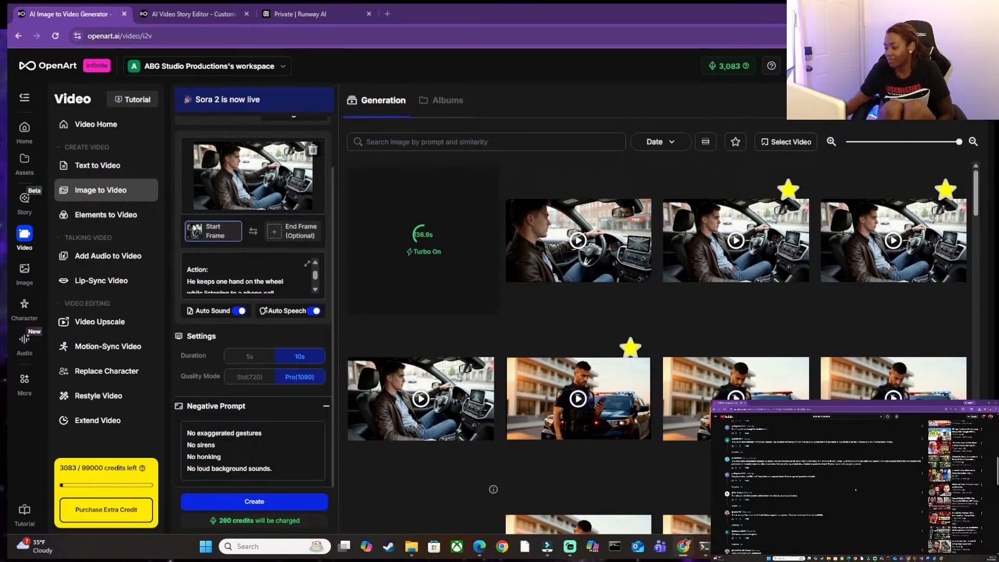
pyautogui.scroll(10, 856, 490)
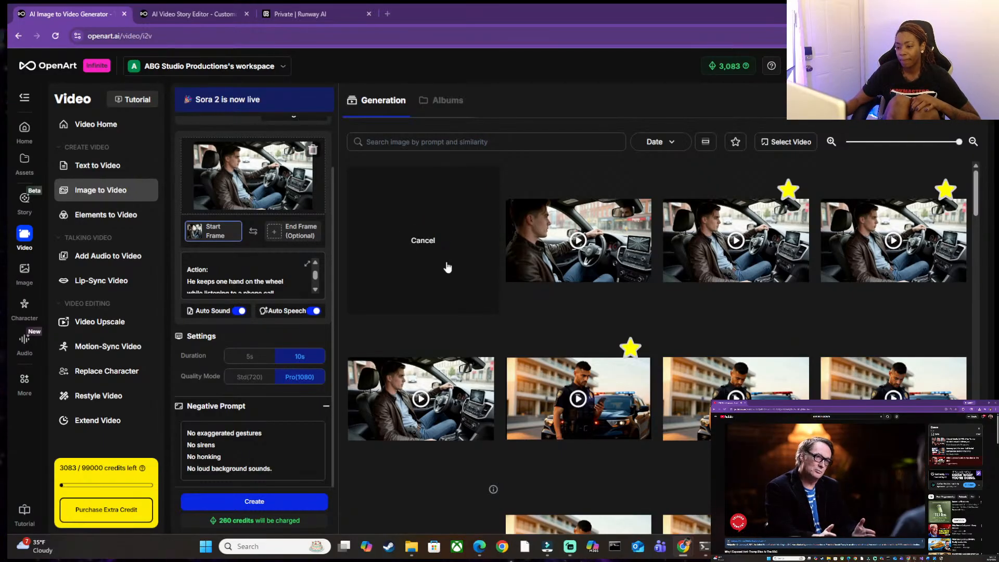
pyautogui.rightClick(724, 243)
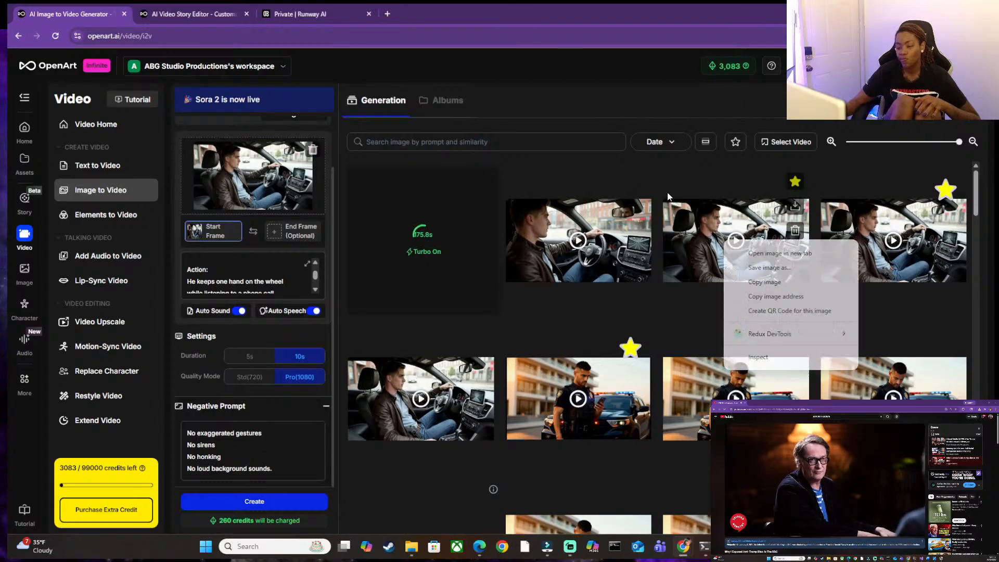
pyautogui.click(482, 8)
pyautogui.click(187, 13)
pyautogui.click(89, 8)
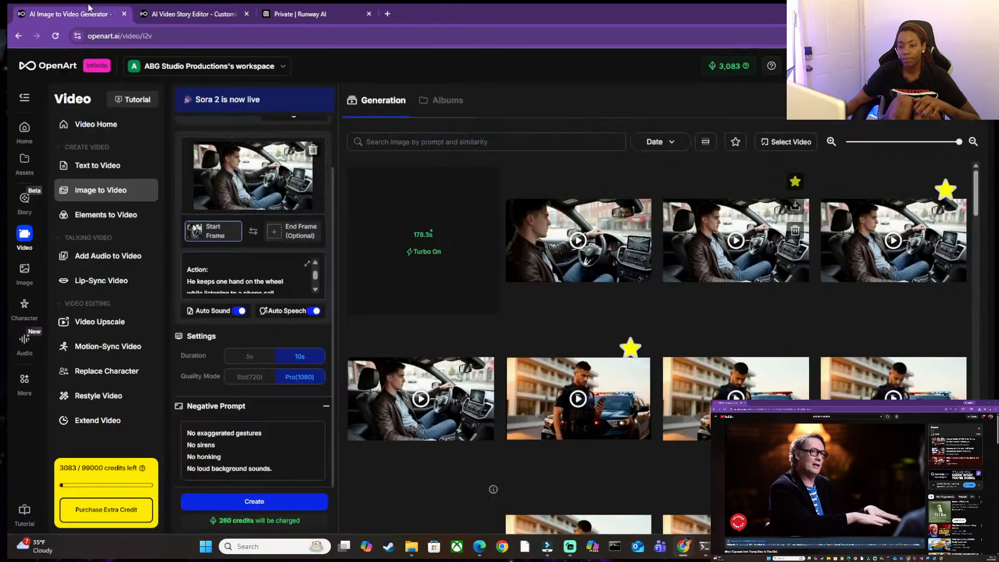
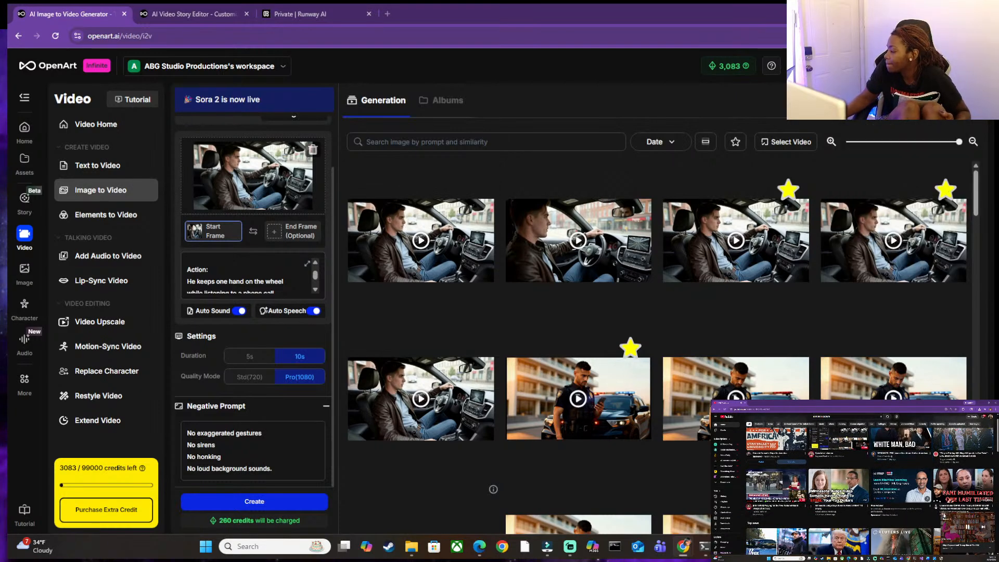
# Play the newest generated clip of the detective driving in full screen and close its preview.
pyautogui.click(945, 516)
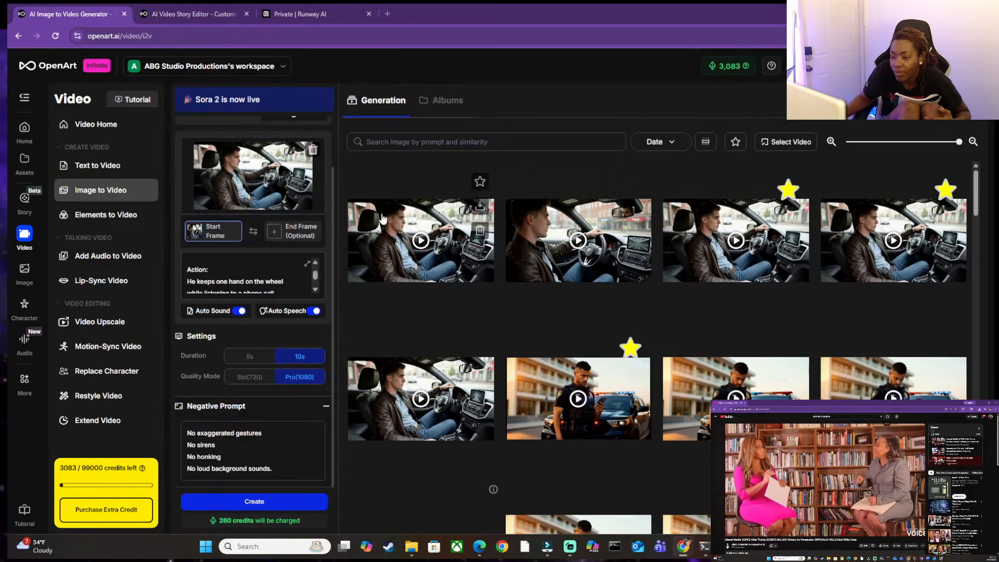
pyautogui.click(416, 244)
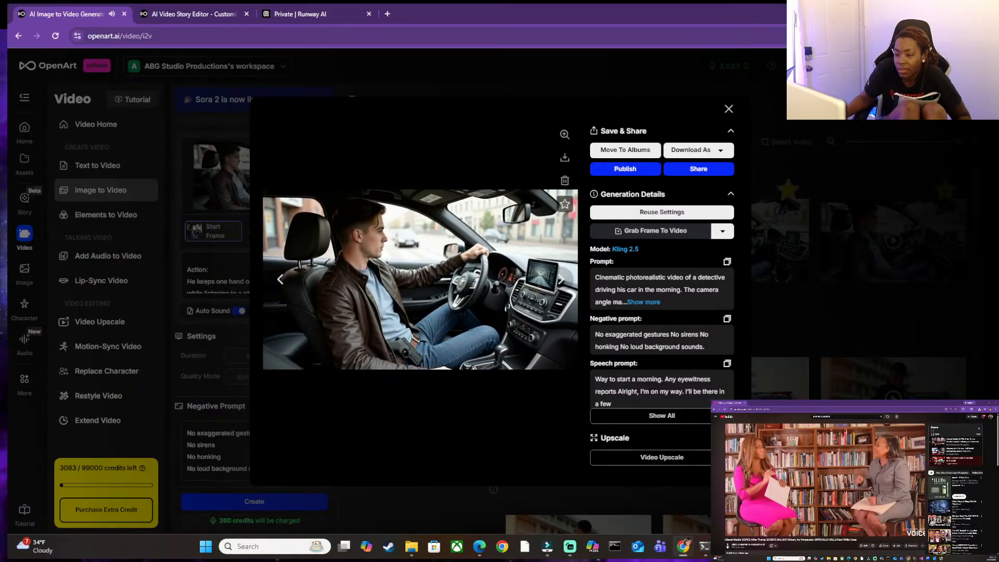
pyautogui.moveTo(469, 338)
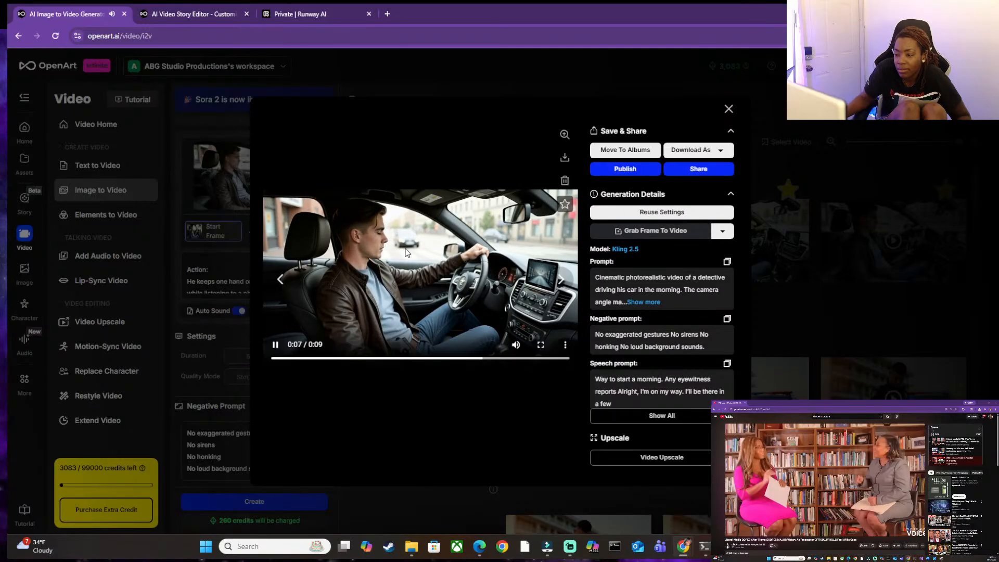
pyautogui.click(541, 345)
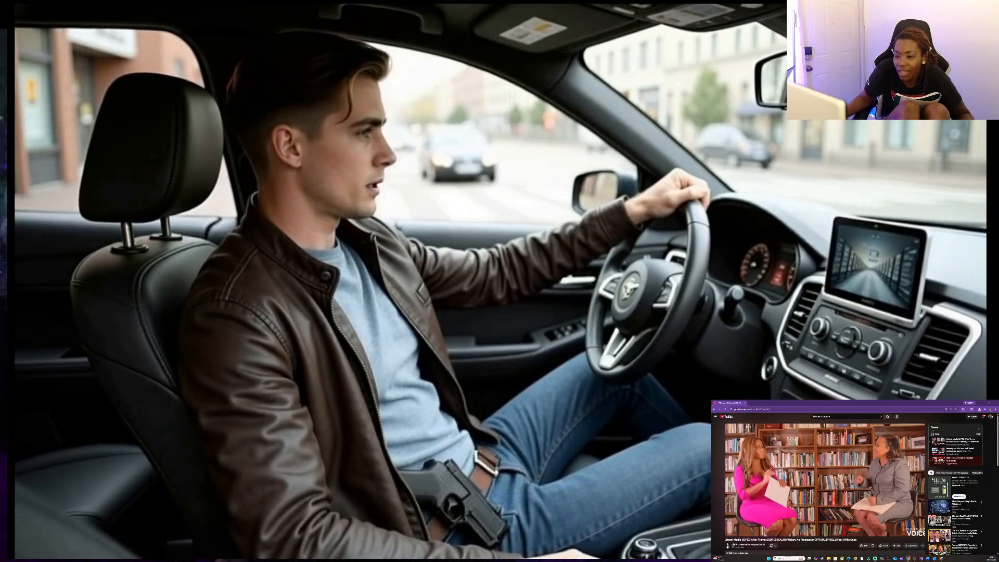
pyautogui.press('Escape')
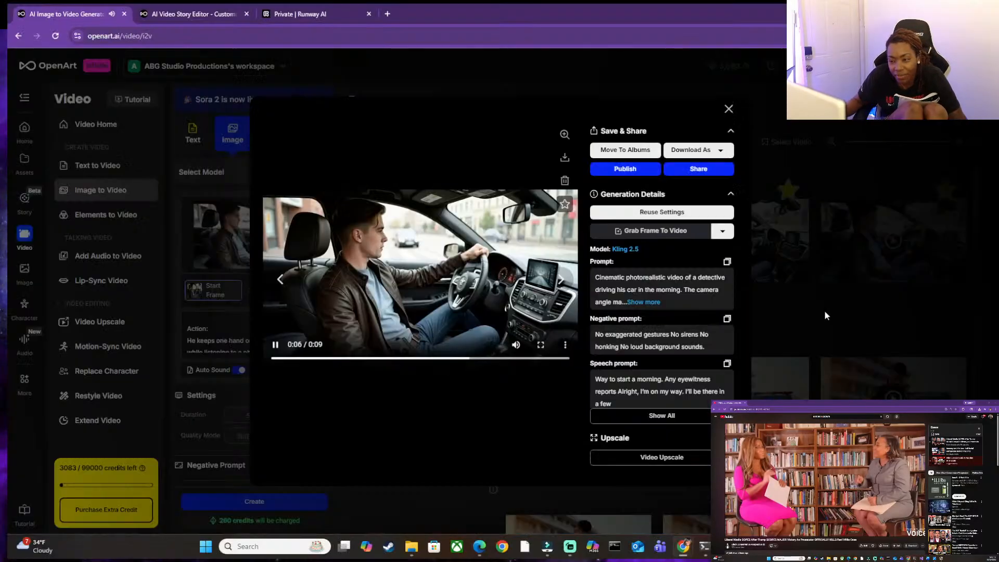
pyautogui.click(729, 109)
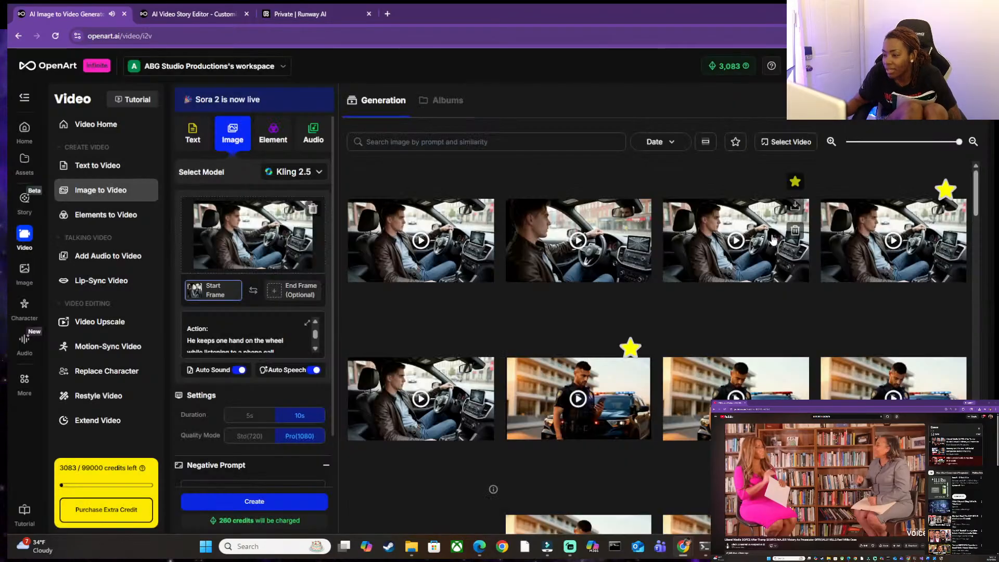
# Examine the full prompt of the first starred driving clip and close its details.
pyautogui.click(750, 230)
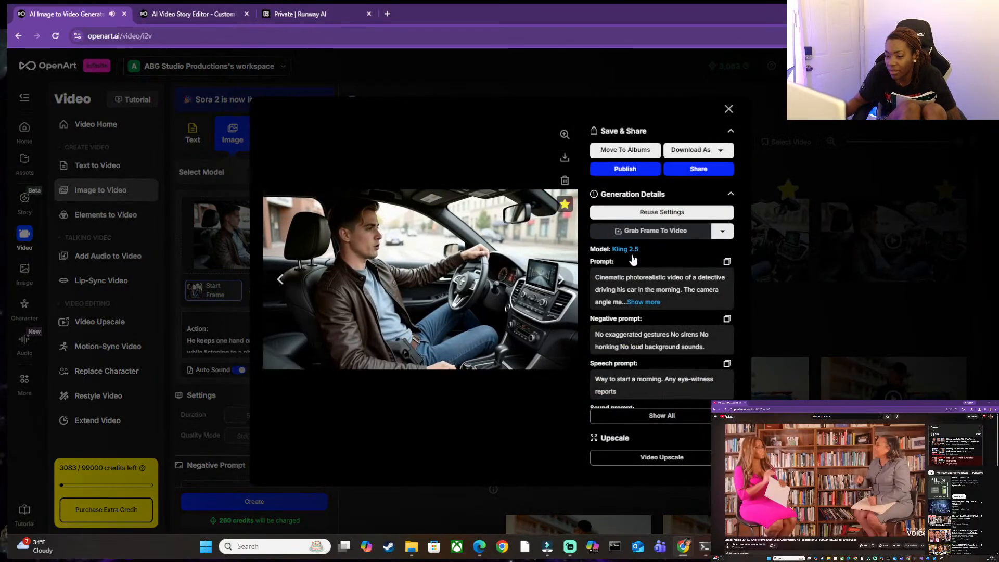
pyautogui.click(644, 302)
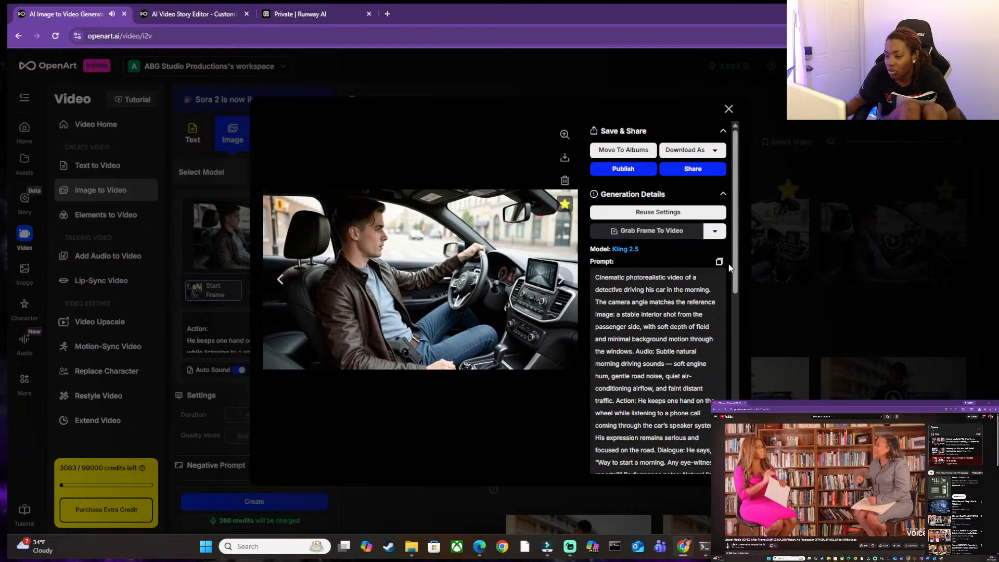
pyautogui.click(838, 175)
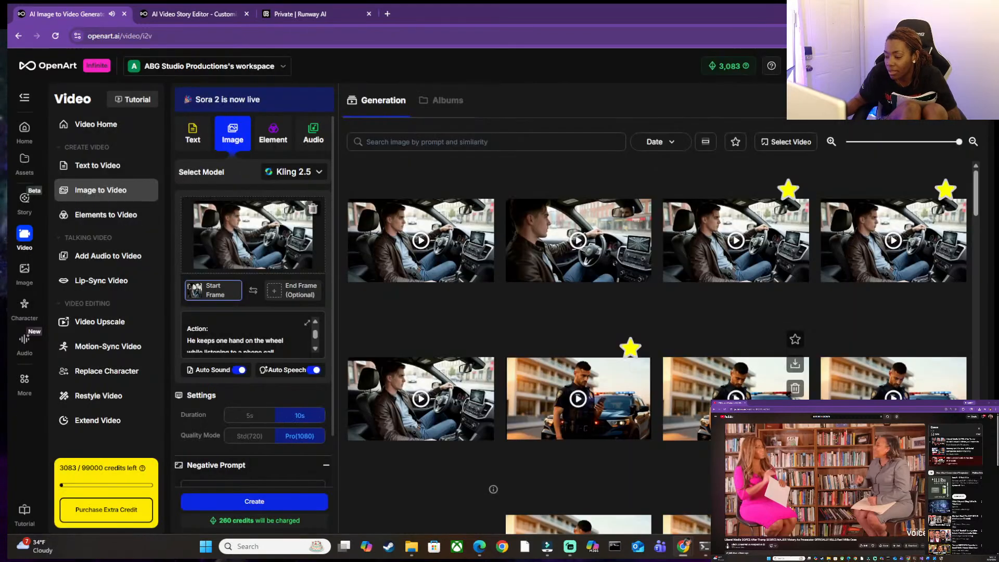
# Check the detective's phone call dialogue in the Word script and return to the video generator.
pyautogui.moveTo(727, 547)
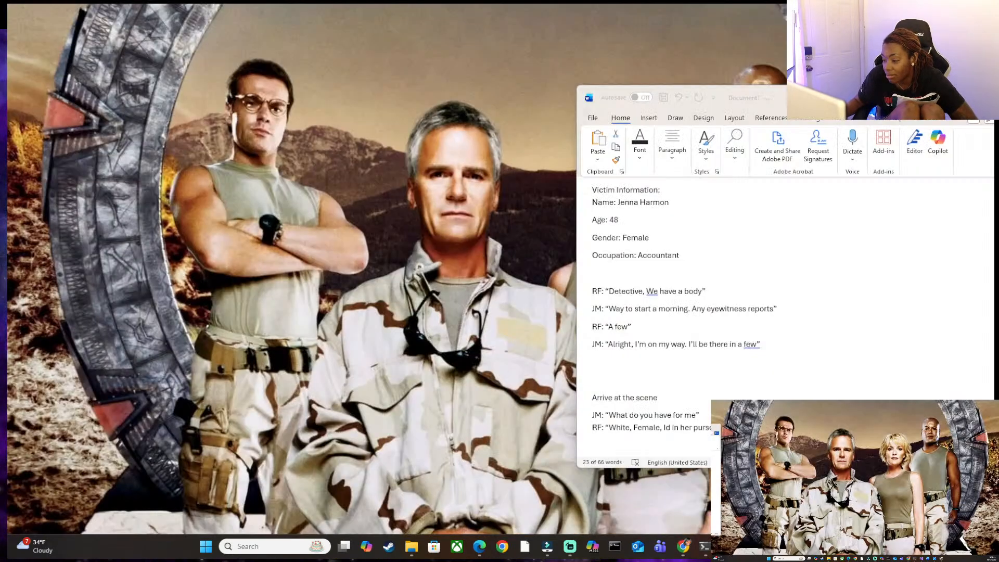
pyautogui.click(780, 497)
pyautogui.click(780, 510)
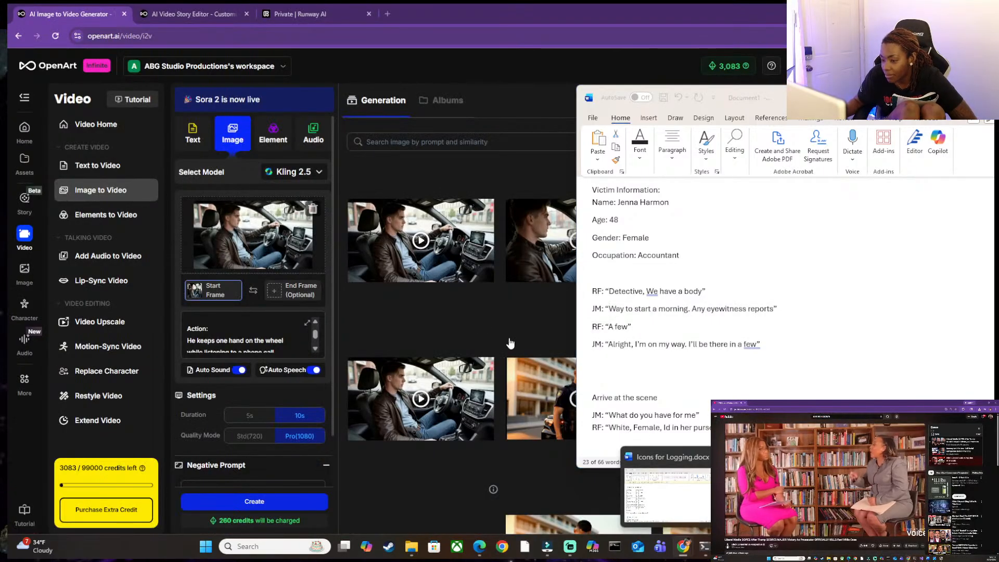
pyautogui.click(511, 319)
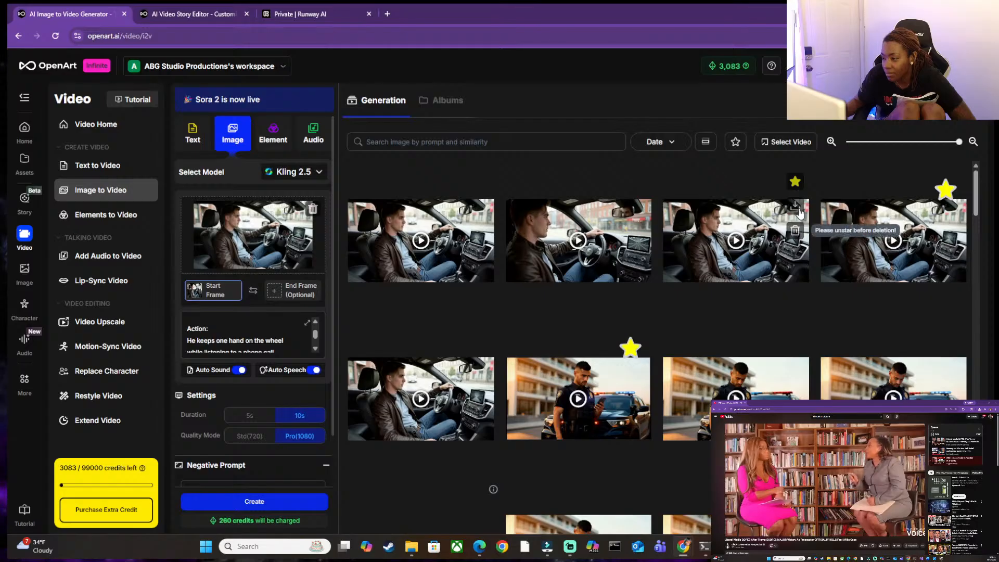
# Reuse the first starred driving clip's generation settings and review the loaded prompt through its Dialogue section.
pyautogui.click(747, 203)
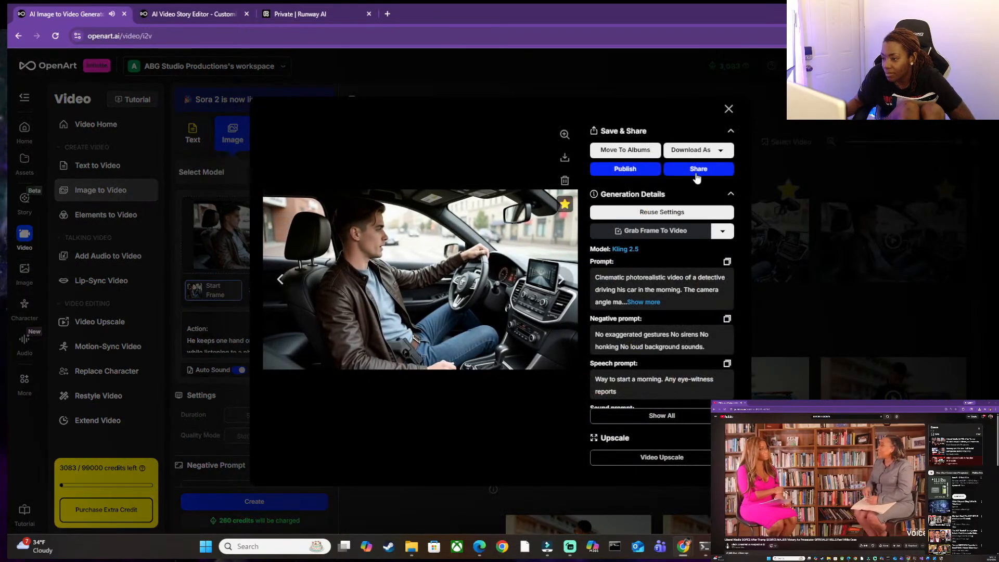
pyautogui.click(694, 216)
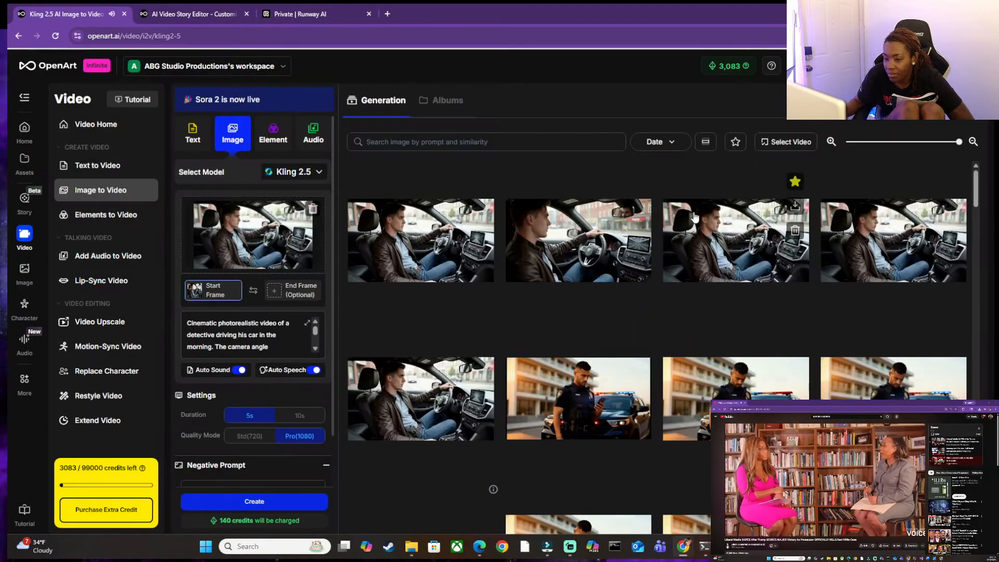
pyautogui.scroll(-8, 245, 349)
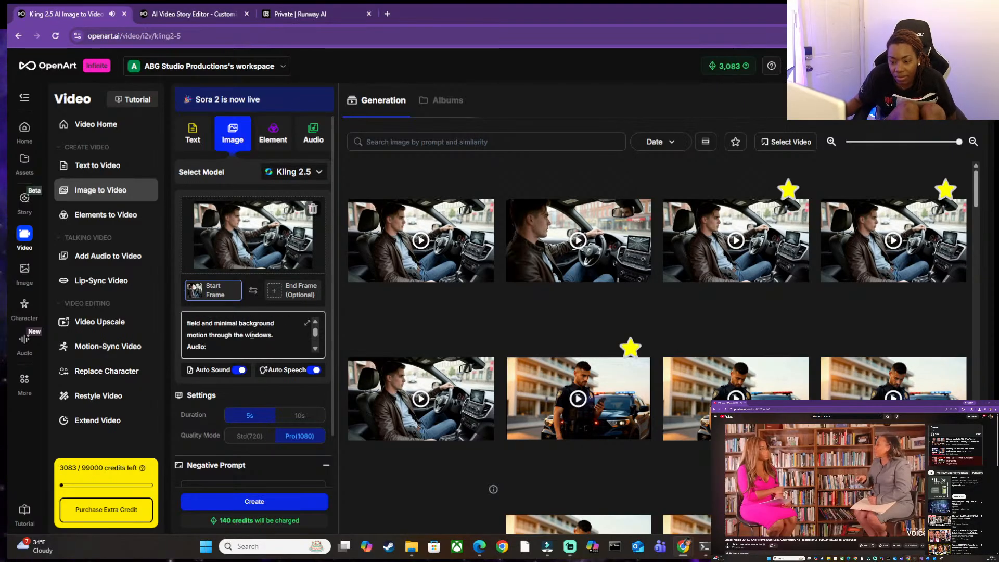
pyautogui.scroll(-8, 253, 330)
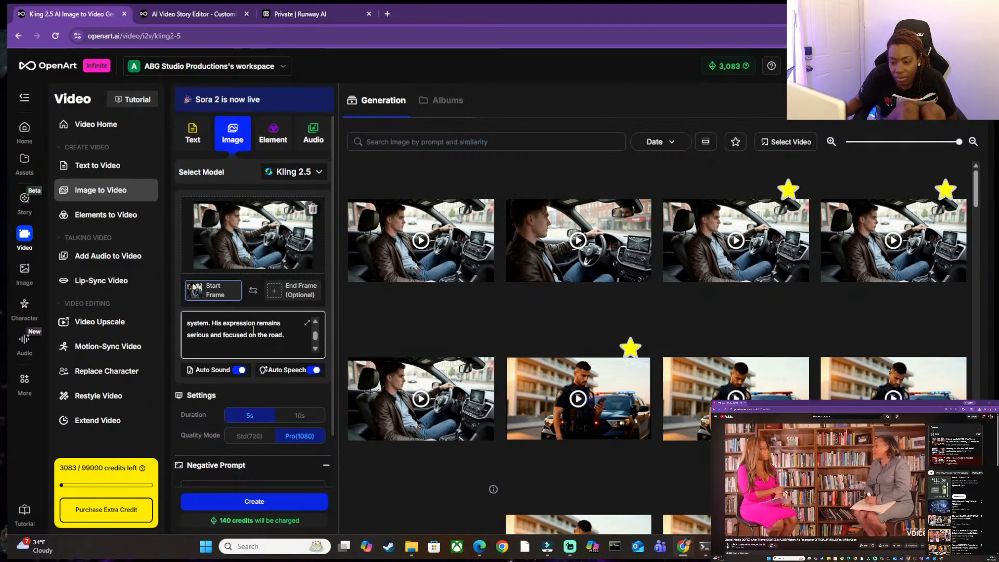
pyautogui.scroll(-2, 253, 329)
pyautogui.scroll(3, 254, 330)
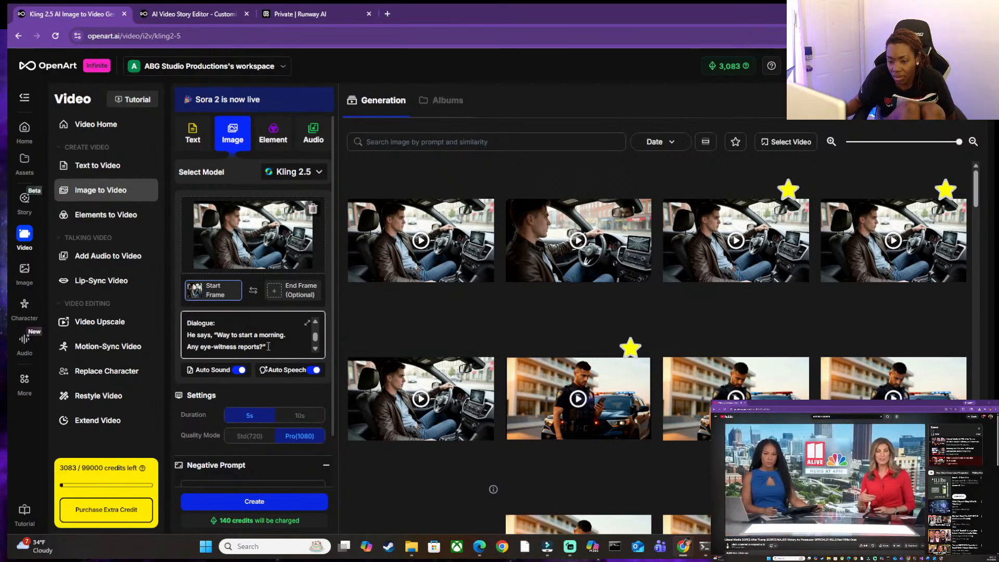
# In the Word script, replace "in a few" with "soon" in JM's "Alright, I'm on my way" line.
pyautogui.moveTo(750, 546)
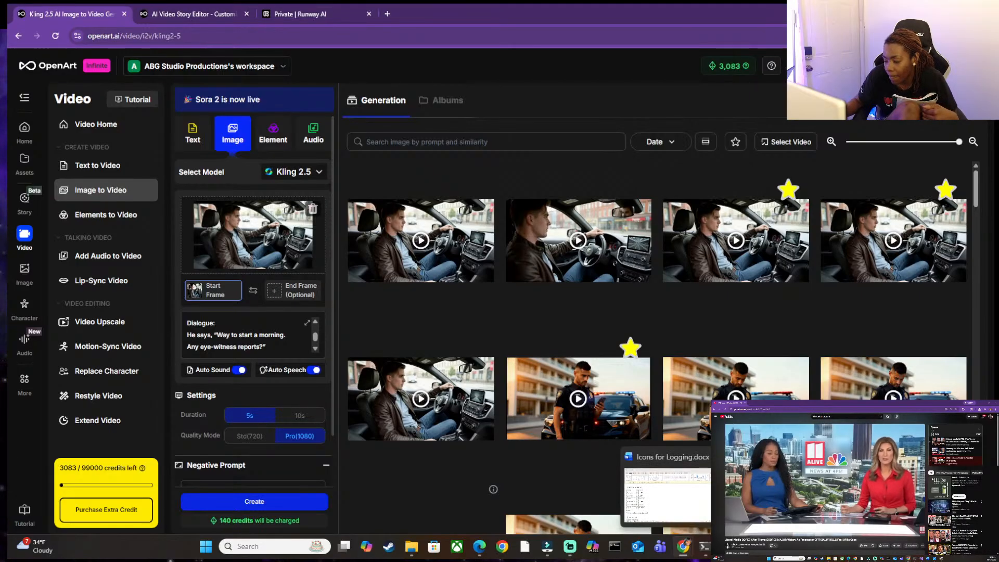
pyautogui.click(812, 491)
pyautogui.click(607, 347)
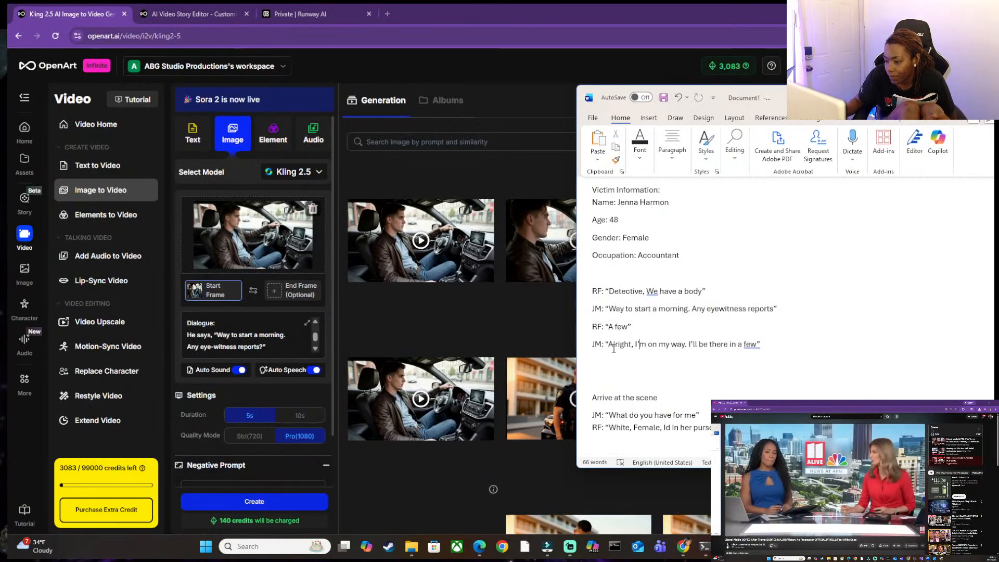
pyautogui.moveTo(607, 346); pyautogui.dragTo(773, 347)
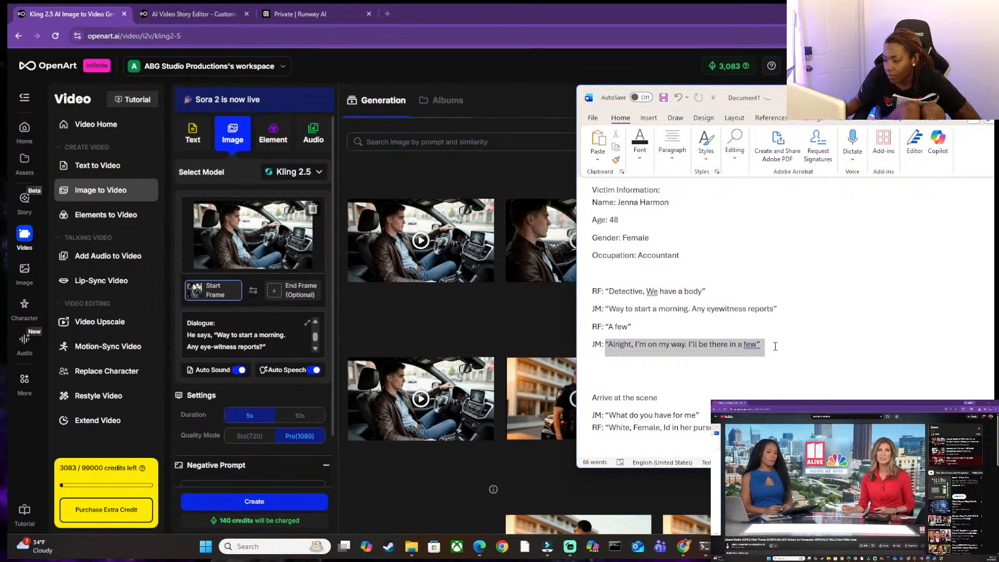
pyautogui.click(724, 344)
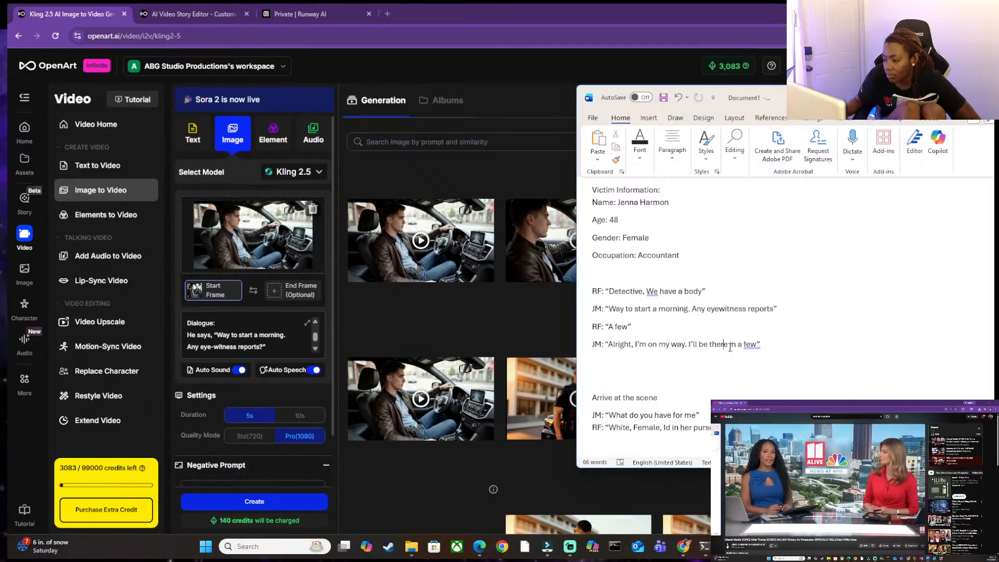
pyautogui.moveTo(728, 344); pyautogui.dragTo(756, 346)
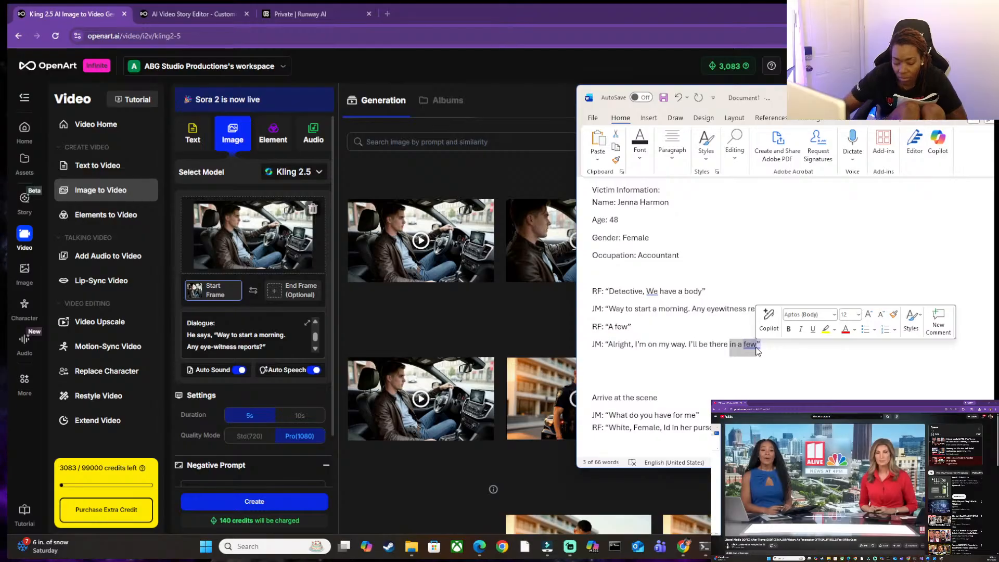
pyautogui.write('soo')
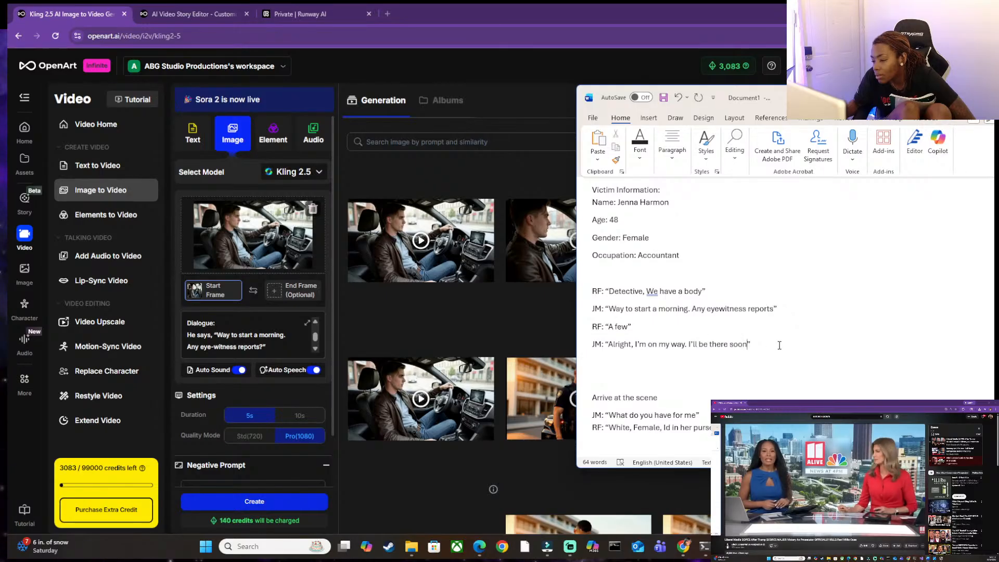
pyautogui.moveTo(760, 345); pyautogui.dragTo(597, 346)
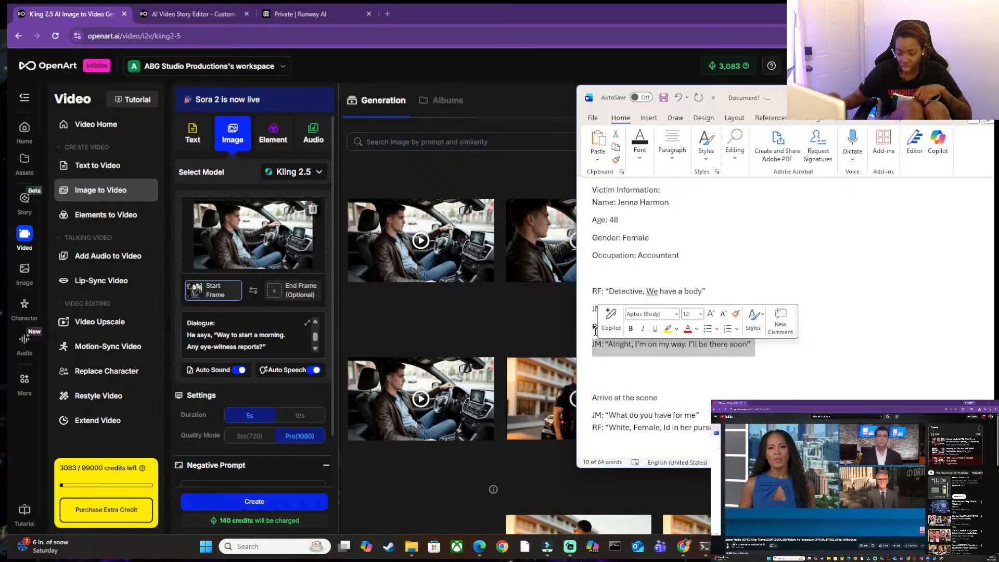
pyautogui.click(785, 367)
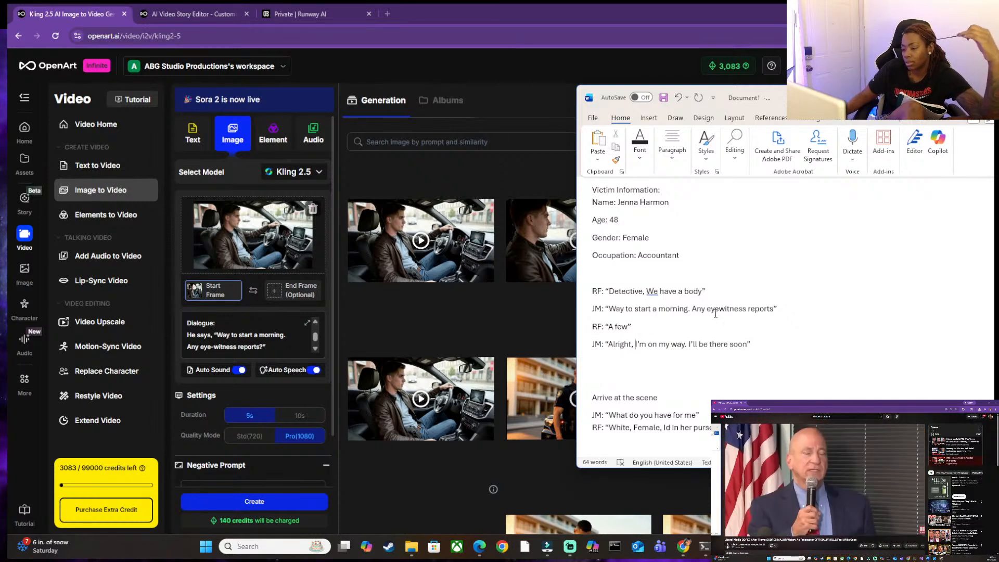
pyautogui.click(775, 310)
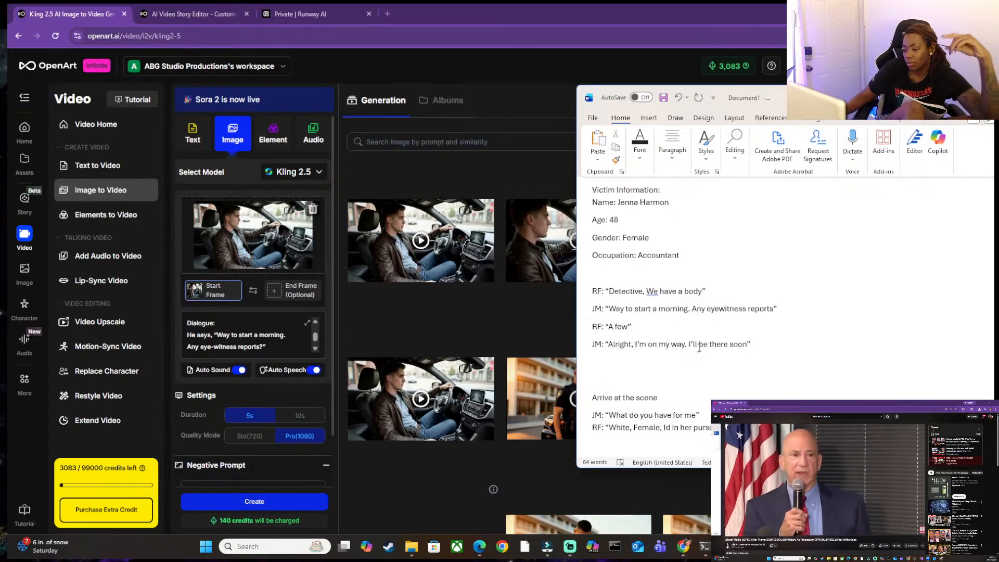
# Insert "What's your location." before "Alright" in JM's reply to "A few".
pyautogui.moveTo(687, 343); pyautogui.dragTo(610, 346)
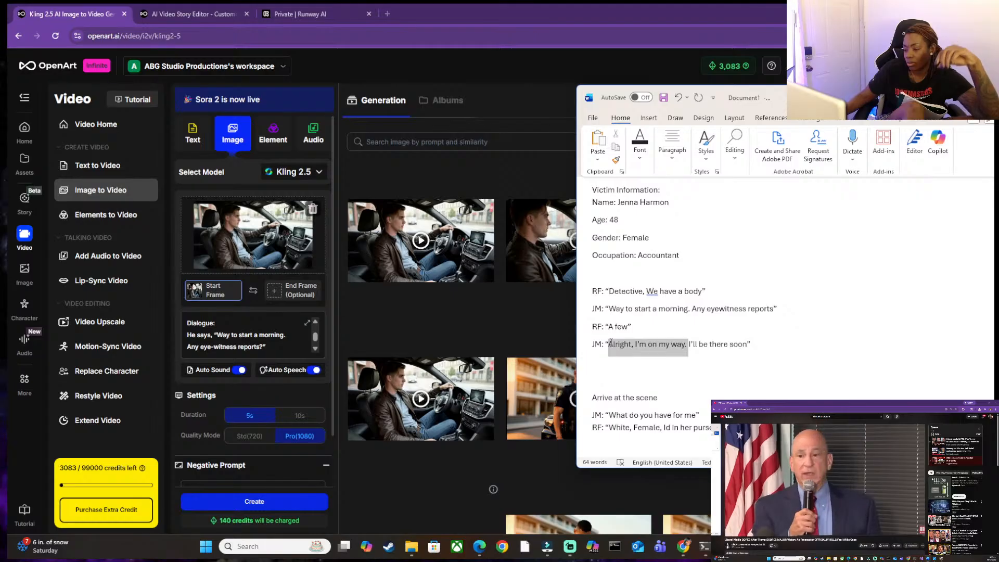
pyautogui.press('Left')
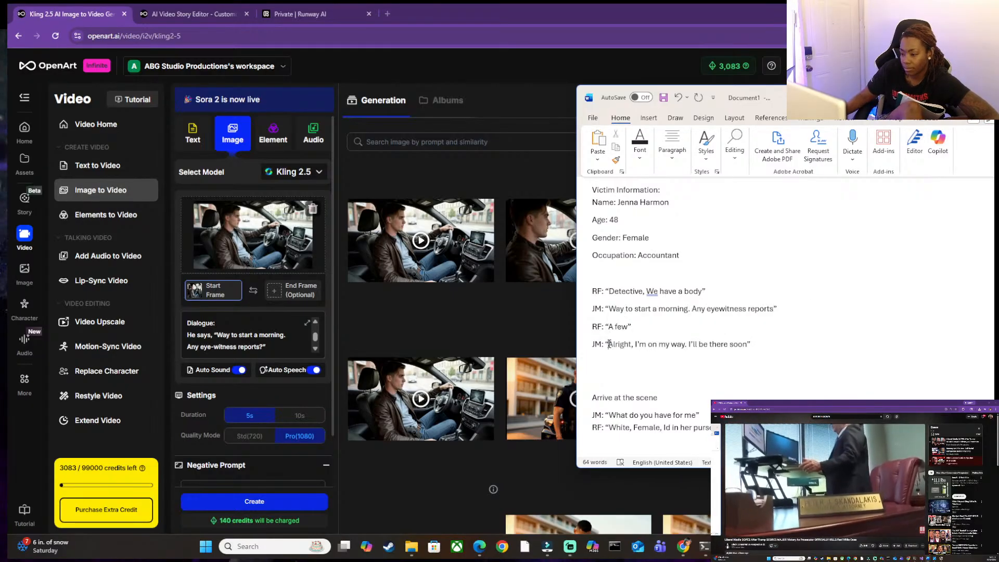
pyautogui.write('Wha')
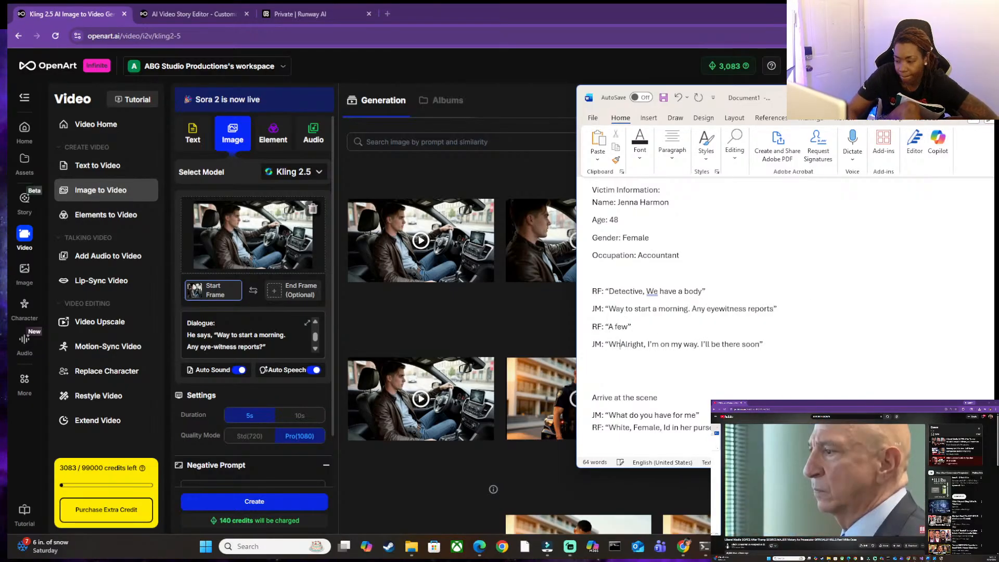
pyautogui.write('t')
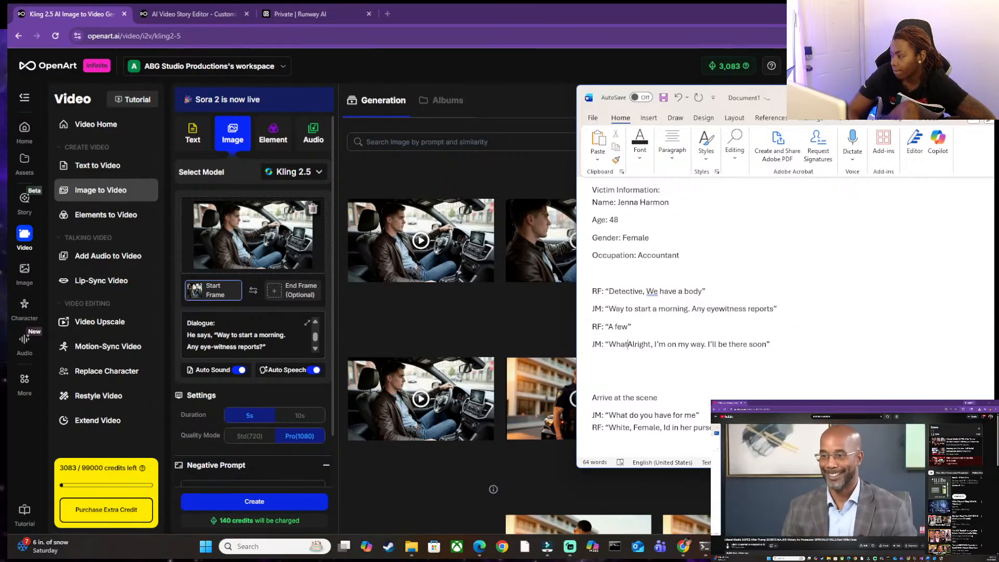
pyautogui.write('s')
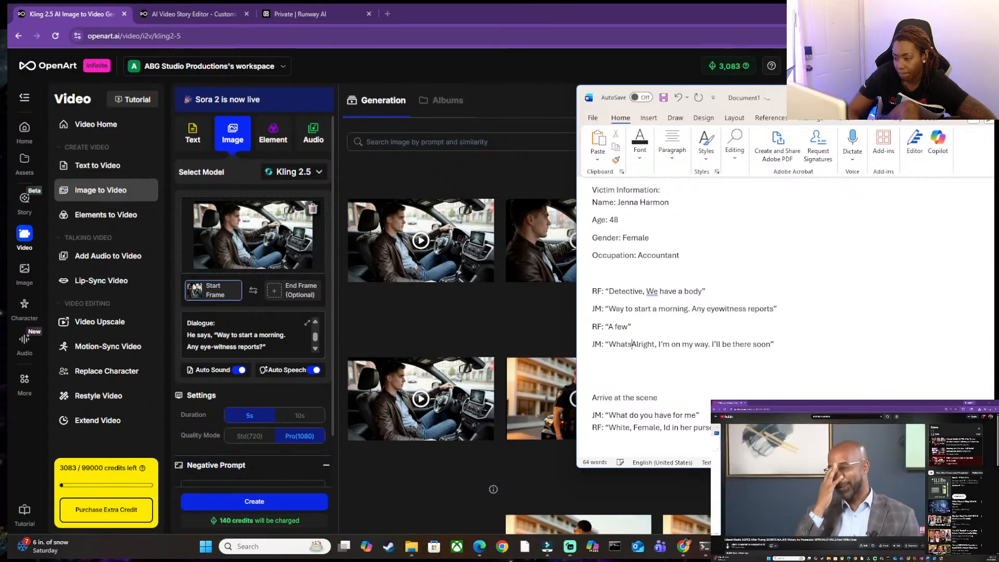
pyautogui.press('BackSpace')
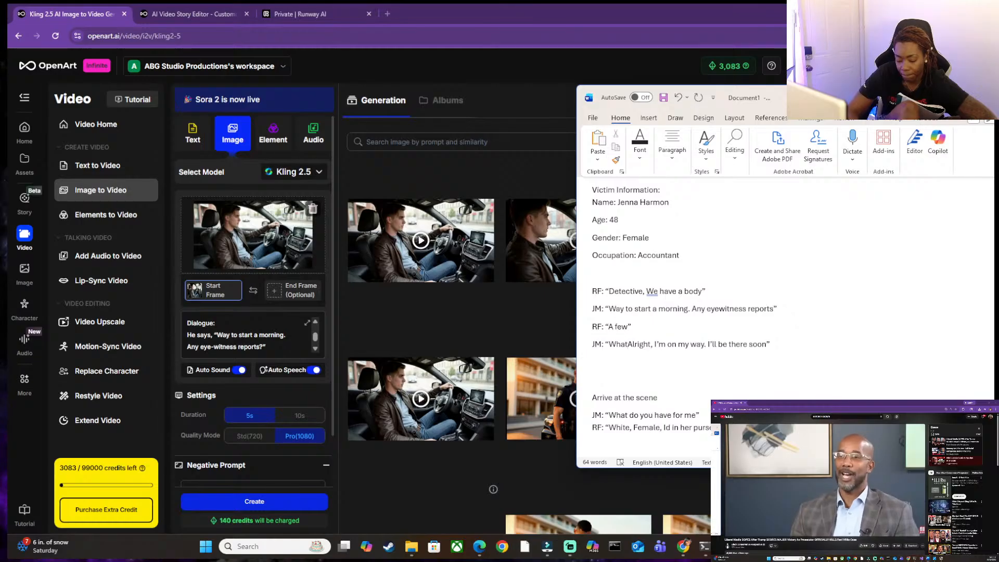
pyautogui.write("'s yo")
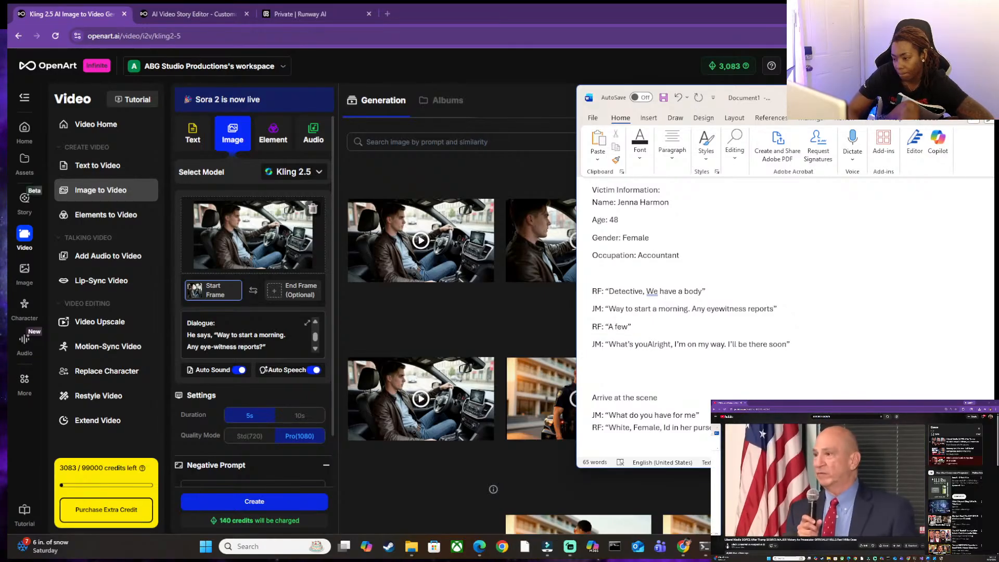
pyautogui.write('ur locaction')
pyautogui.press('BackSpace')
pyautogui.press('BackSpace')
pyautogui.press('BackSpace')
pyautogui.press('BackSpace')
pyautogui.press('BackSpace')
pyautogui.write('tion.')
pyautogui.press('Left')
pyautogui.press('Left')
pyautogui.press('Left')
pyautogui.press('Left')
pyautogui.press('Left')
pyautogui.press('Left')
pyautogui.press('Left')
pyautogui.press('Left')
pyautogui.press('Left')
pyautogui.press('Left')
pyautogui.press('Right')
pyautogui.press('Right')
pyautogui.press('Right')
pyautogui.press('Right')
pyautogui.press('Right')
pyautogui.press('Right')
pyautogui.press('Right')
pyautogui.press('Right')
pyautogui.press('Right')
pyautogui.press('Right')
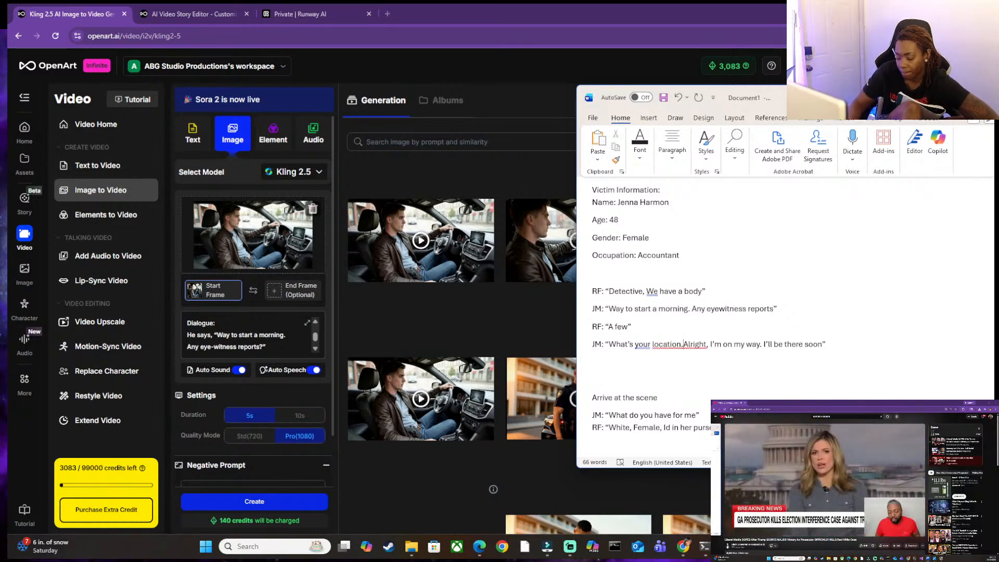
# Cut JM's last reply down to "What's your location." and duplicate the RF "A few" line directly beneath it.
pyautogui.moveTo(710, 347); pyautogui.dragTo(686, 348)
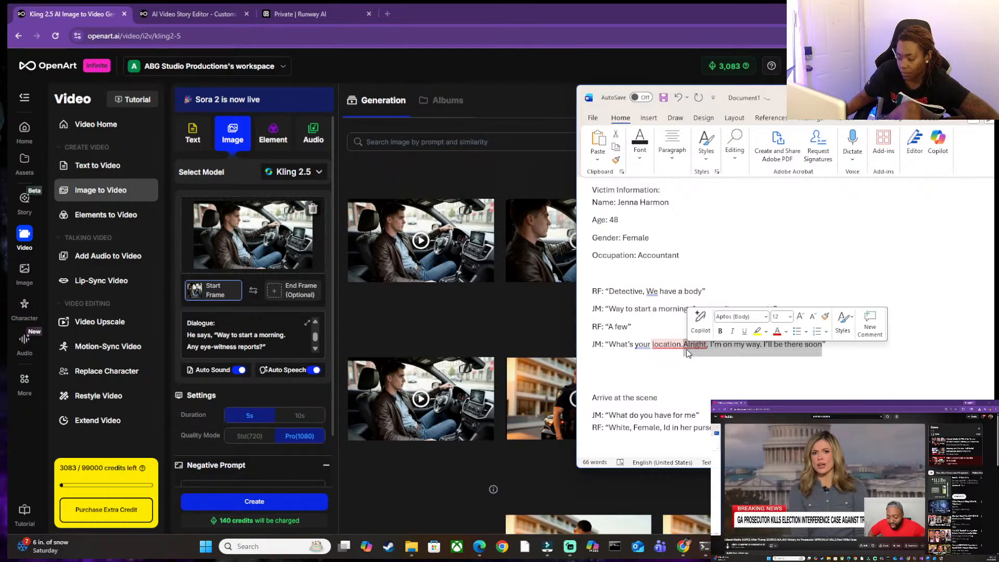
pyautogui.press('BackSpace')
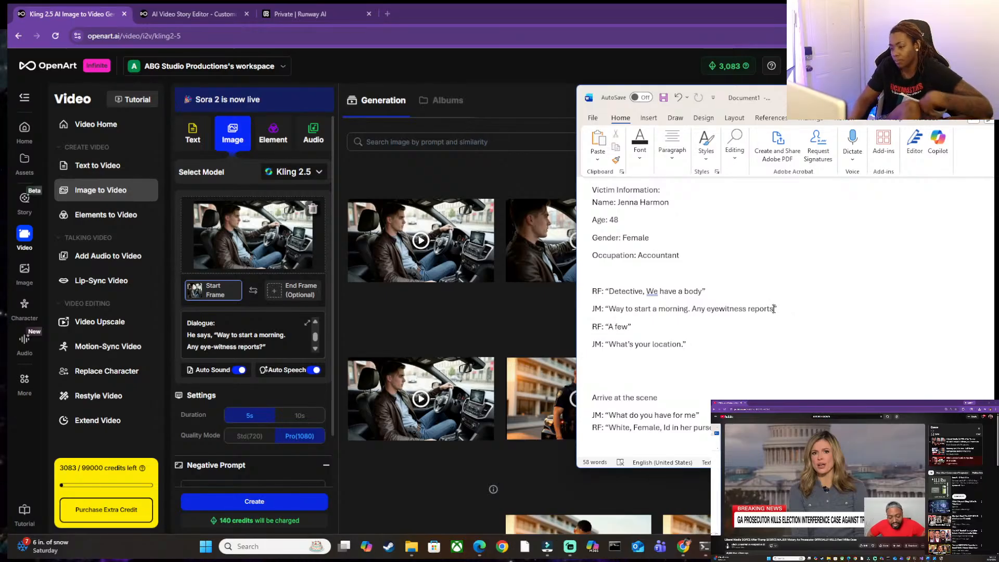
pyautogui.moveTo(626, 326); pyautogui.dragTo(602, 330)
pyautogui.hotkey('ctrl', 'c')
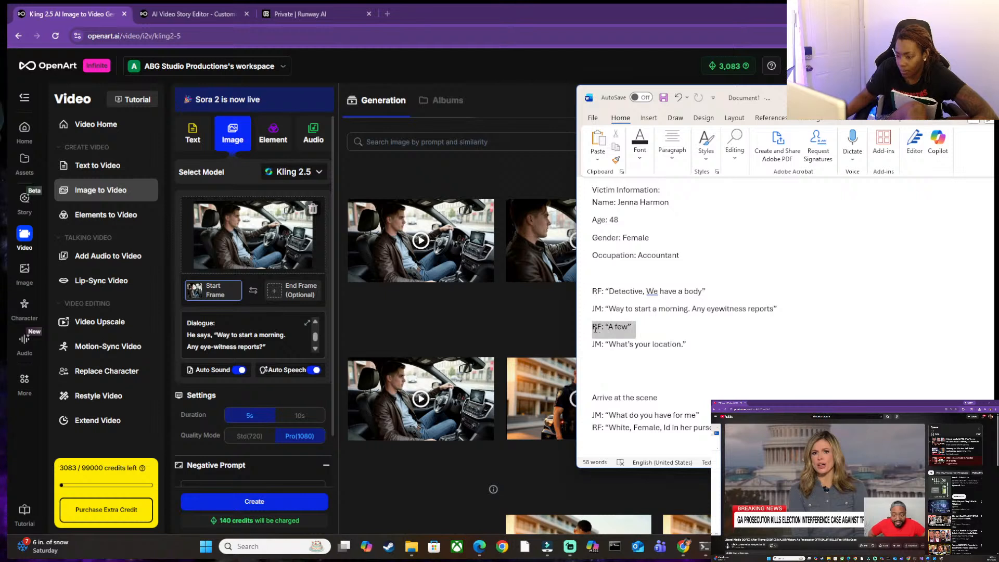
pyautogui.click(707, 342)
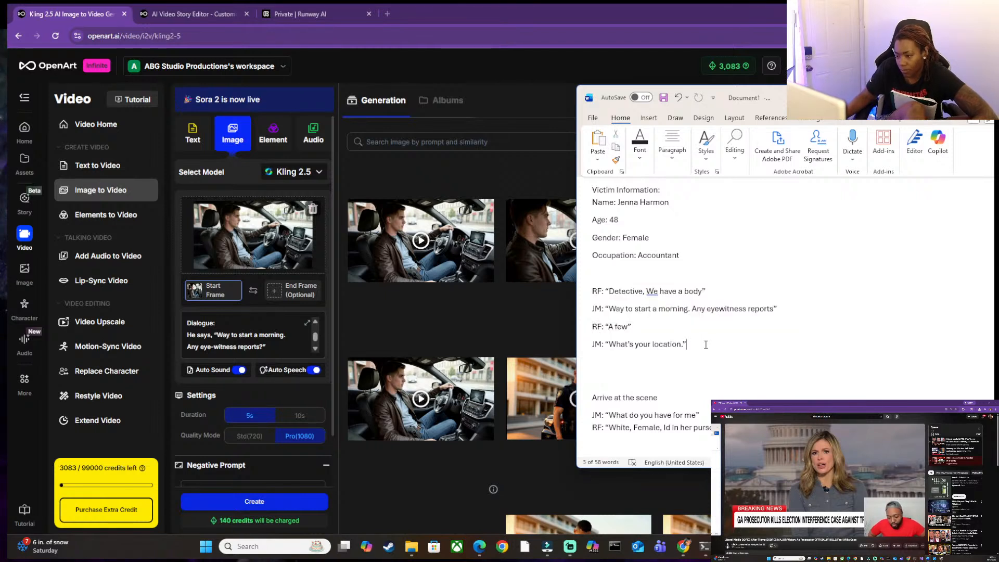
pyautogui.press('Return')
pyautogui.hotkey('ctrl', 'v')
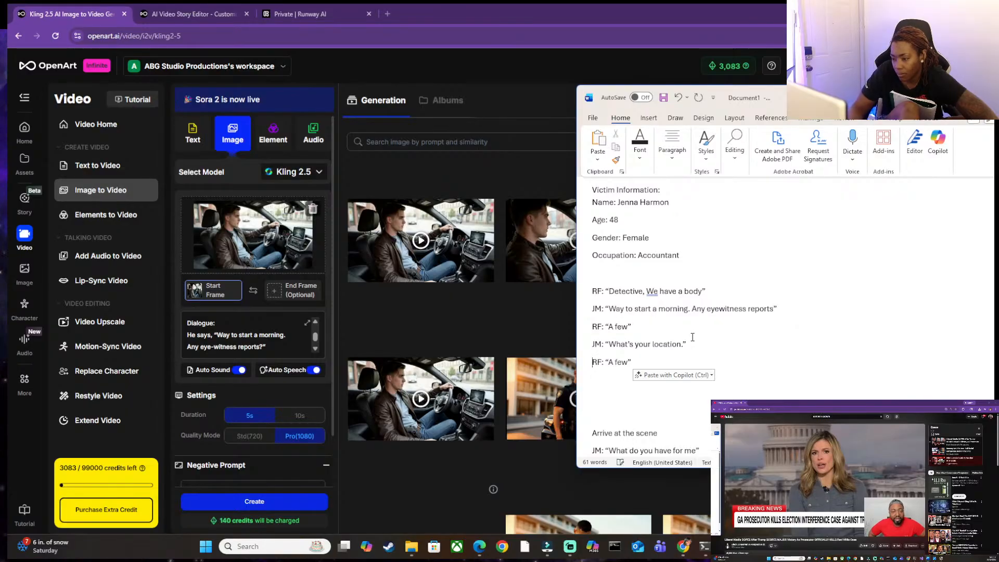
# Replace "A few" in the duplicated RF line with "Corner of Locust and".
pyautogui.press('Right')
pyautogui.press('Right')
pyautogui.press('Right')
pyautogui.press('BackSpace')
pyautogui.press('BackSpace')
pyautogui.press('BackSpace')
pyautogui.press('BackSpace')
pyautogui.press('BackSpace')
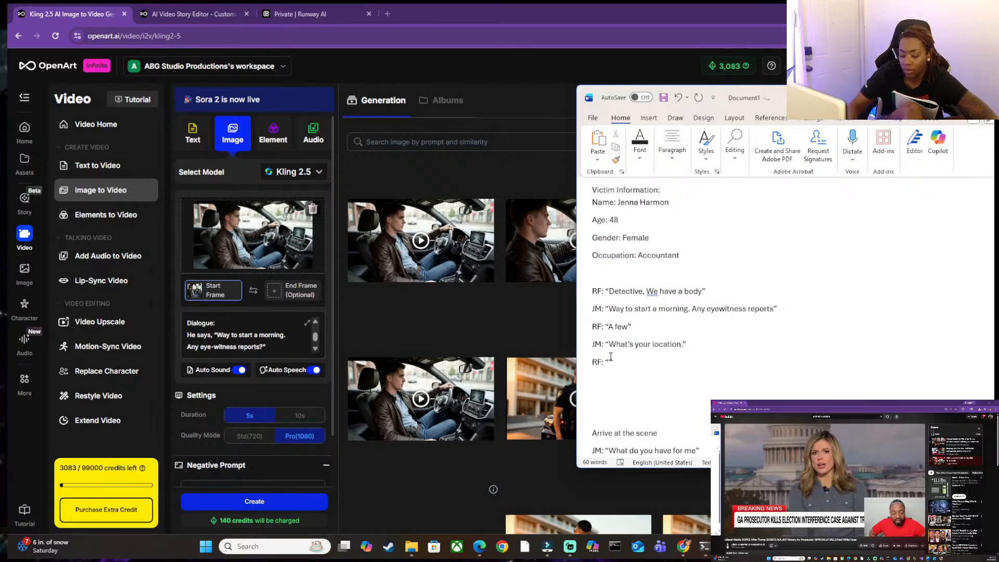
pyautogui.write('st and')
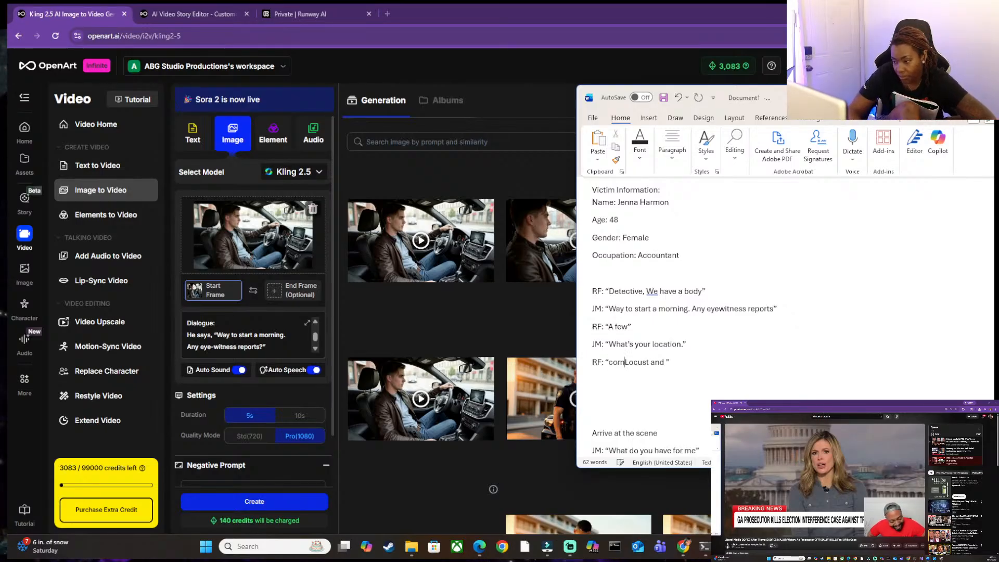
pyautogui.write('Conre')
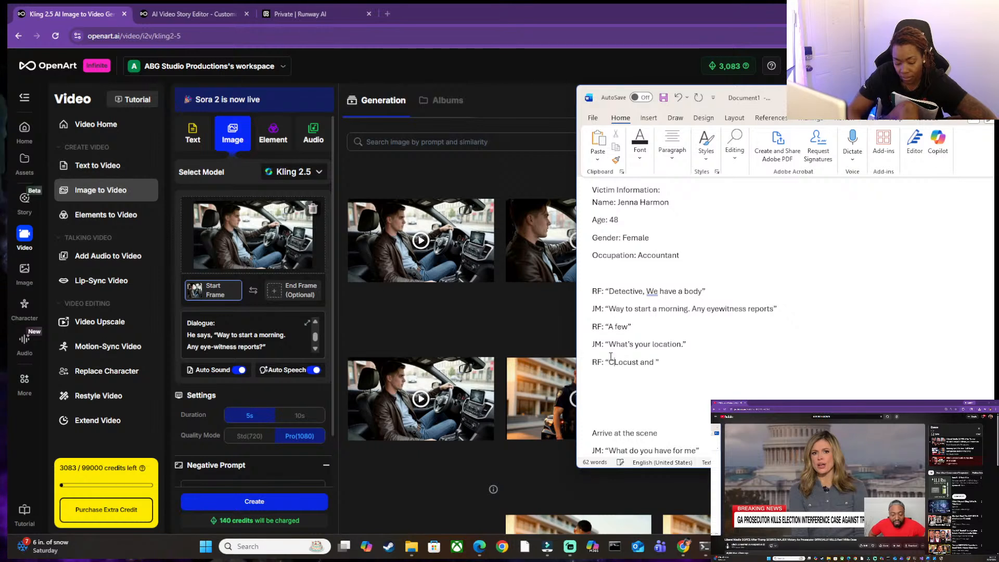
pyautogui.press('BackSpace')
pyautogui.press('BackSpace')
pyautogui.press('BackSpace')
pyautogui.write('rner of')
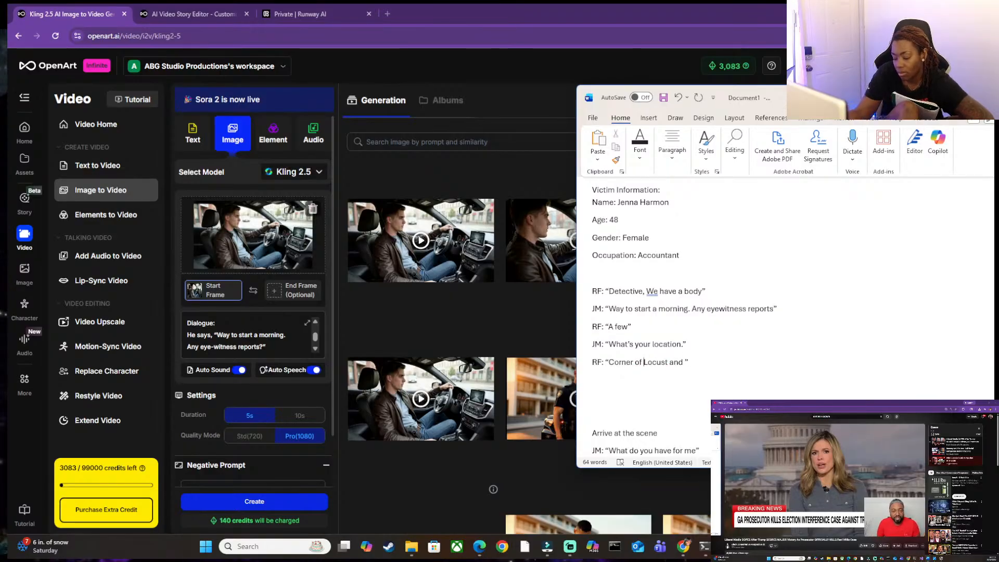
# Complete RF's location line so it reads "Corner of Locust St and Dearborn".
pyautogui.press('Right')
pyautogui.press('Right')
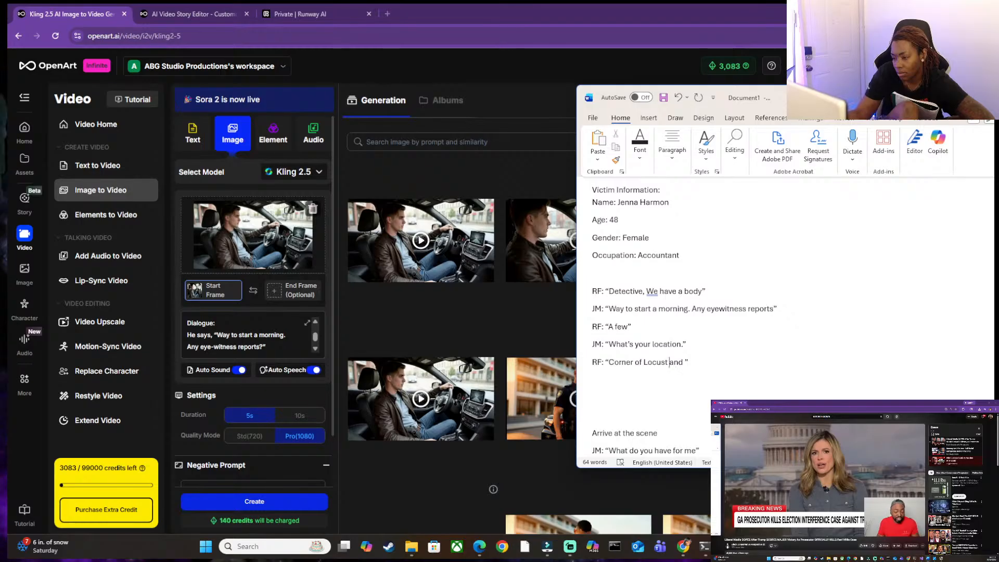
pyautogui.write('St and ')
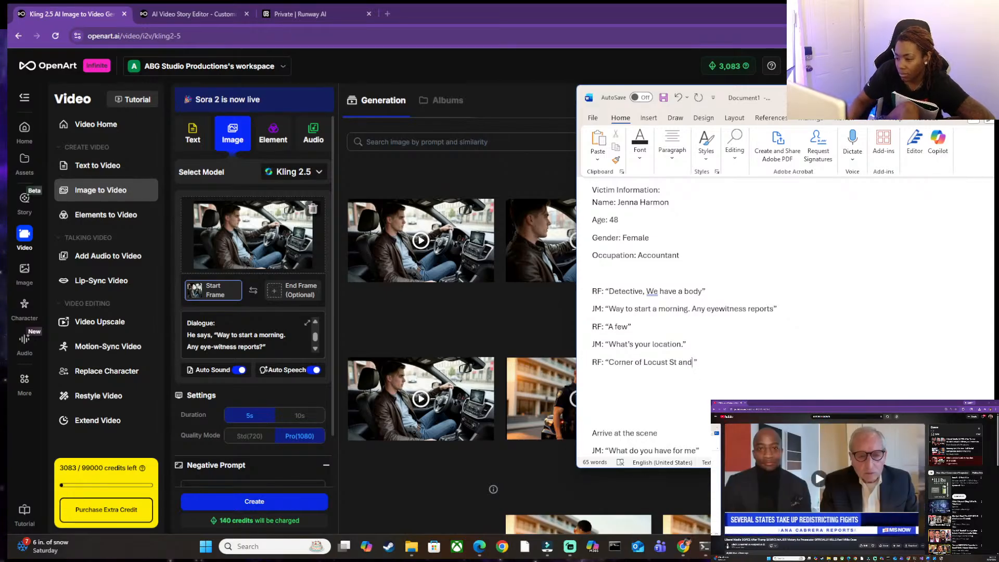
pyautogui.write('Dearb')
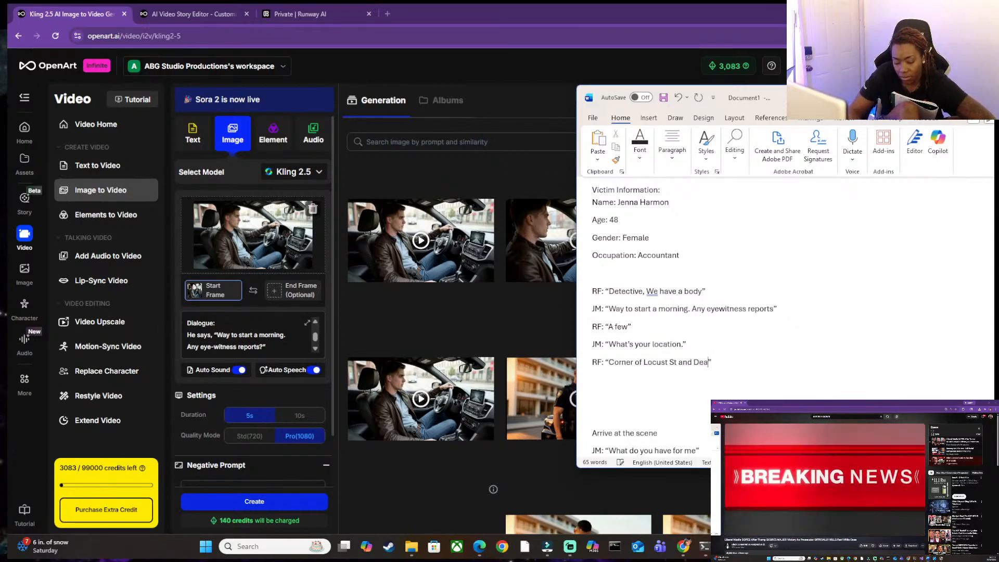
pyautogui.write('oen')
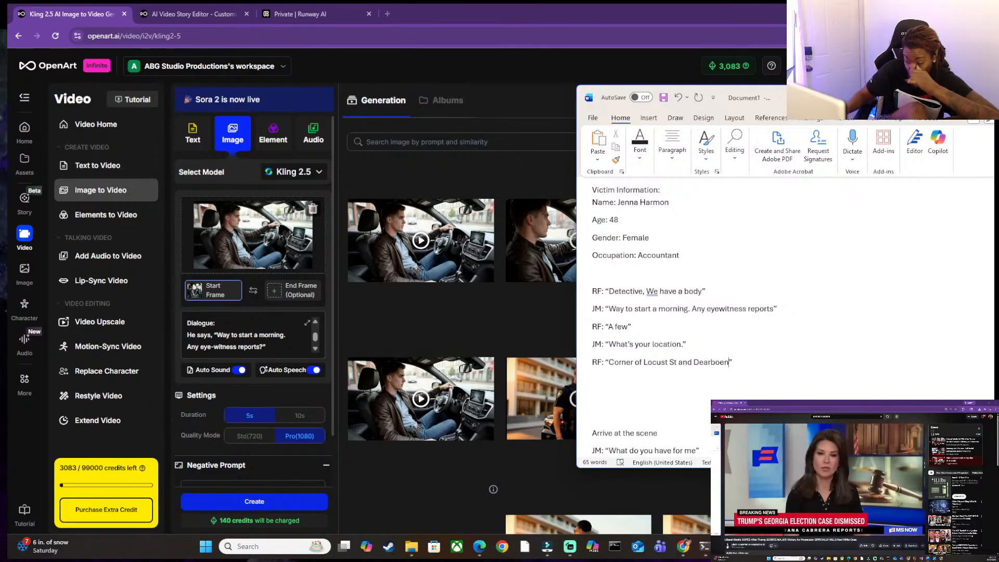
pyautogui.press('BackSpace')
pyautogui.press('BackSpace')
pyautogui.write('rn')
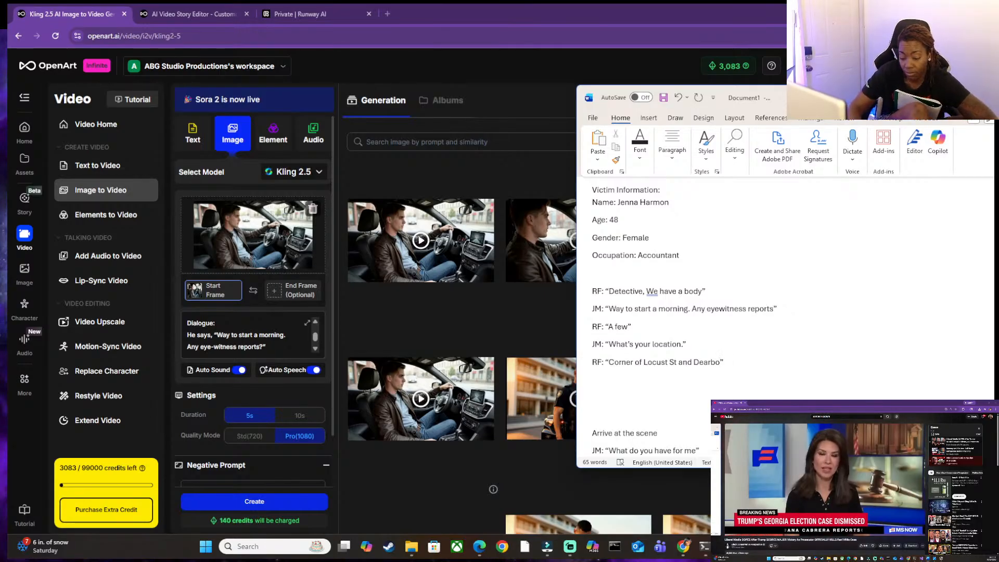
# Replace "Locust" with "James" in RF's location line.
pyautogui.press('Left')
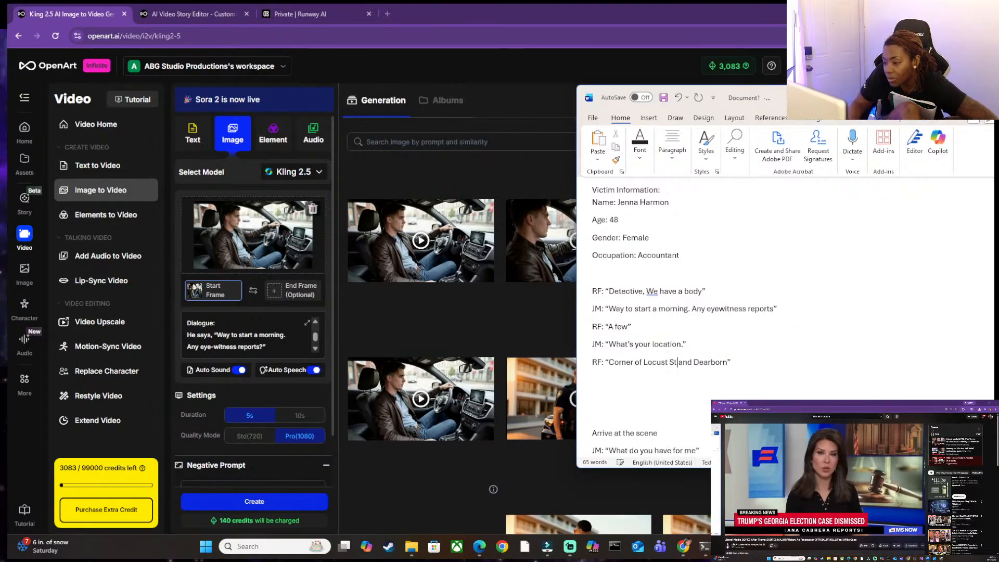
pyautogui.press('BackSpace')
pyautogui.press('BackSpace')
pyautogui.press('BackSpace')
pyautogui.press('BackSpace')
pyautogui.press('BackSpace')
pyautogui.press('BackSpace')
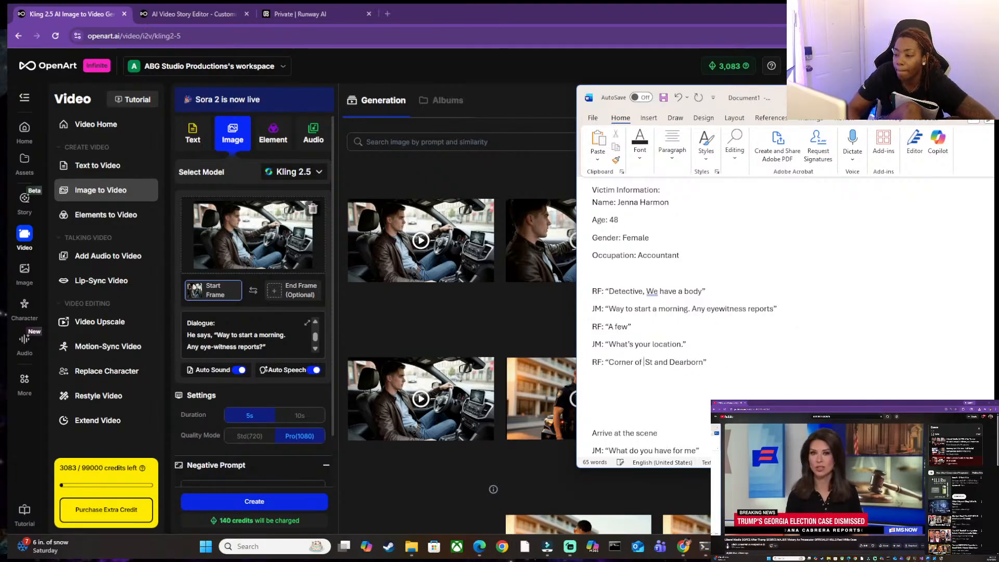
pyautogui.write('James')
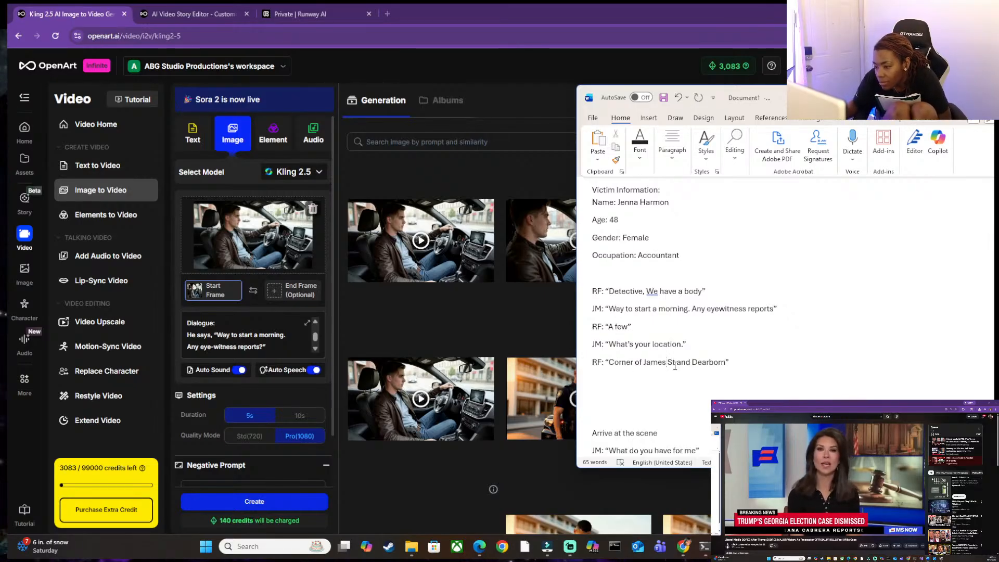
# Spell out "St" as "street" after "James" in RF's location line.
pyautogui.press('Delete')
pyautogui.press('Delete')
pyautogui.press('Delete')
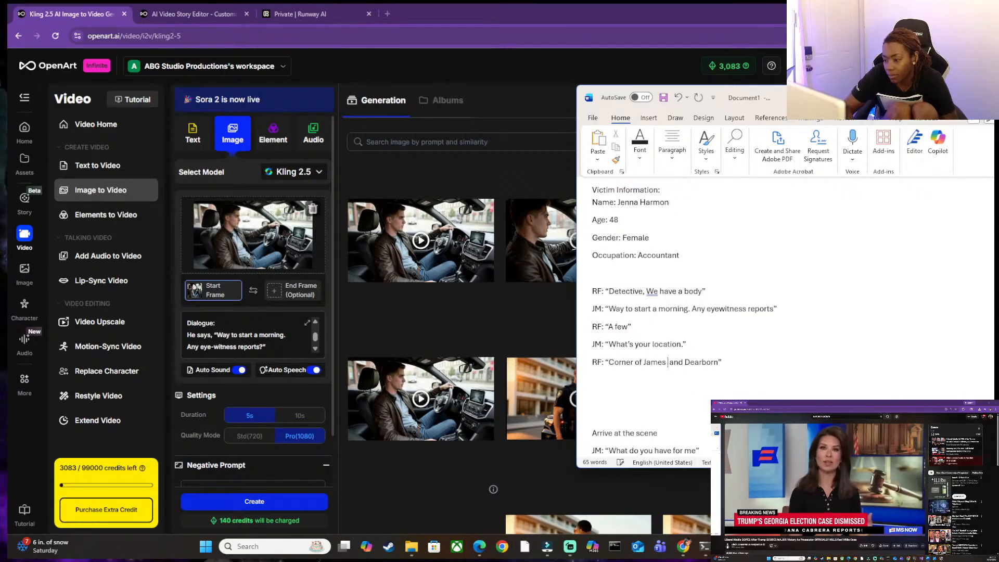
pyautogui.write('dtrrt')
pyautogui.press('BackSpace')
pyautogui.press('BackSpace')
pyautogui.press('BackSpace')
pyautogui.press('BackSpace')
pyautogui.press('BackSpace')
pyautogui.write('street')
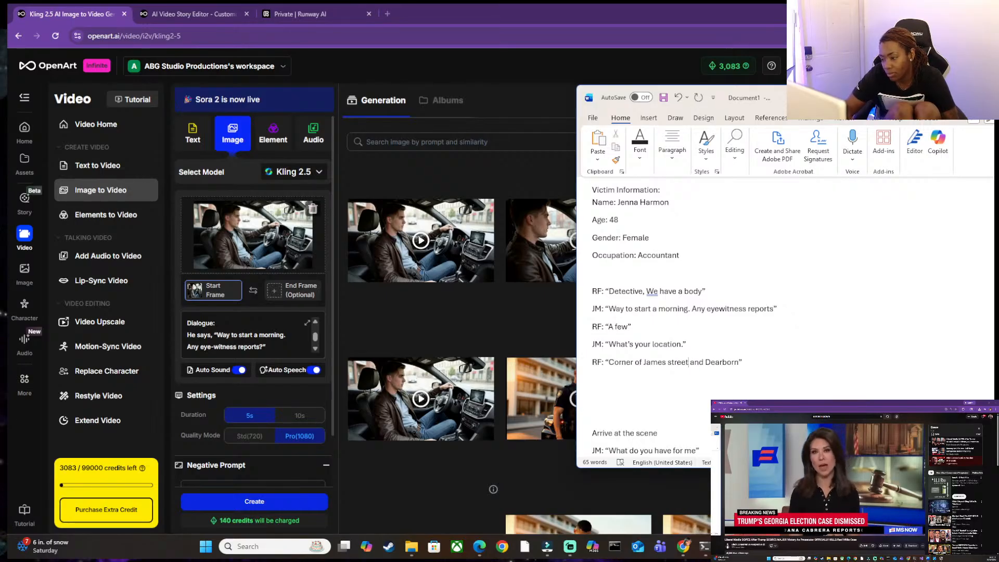
# Start a new JM line below RF's location reply, opening the quoted dialogue with "Alright".
pyautogui.press('Right')
pyautogui.press('Right')
pyautogui.press('Down')
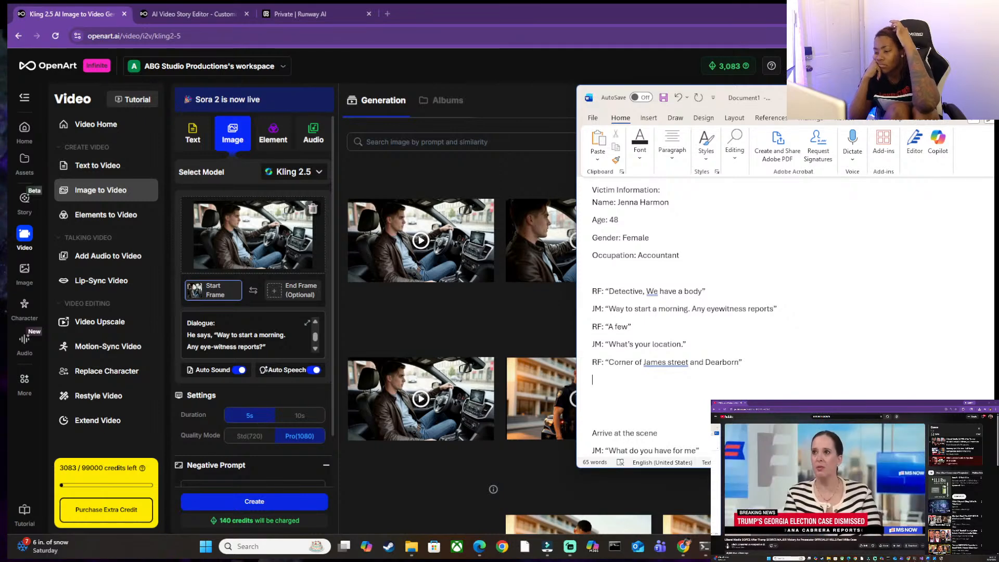
pyautogui.write('JM')
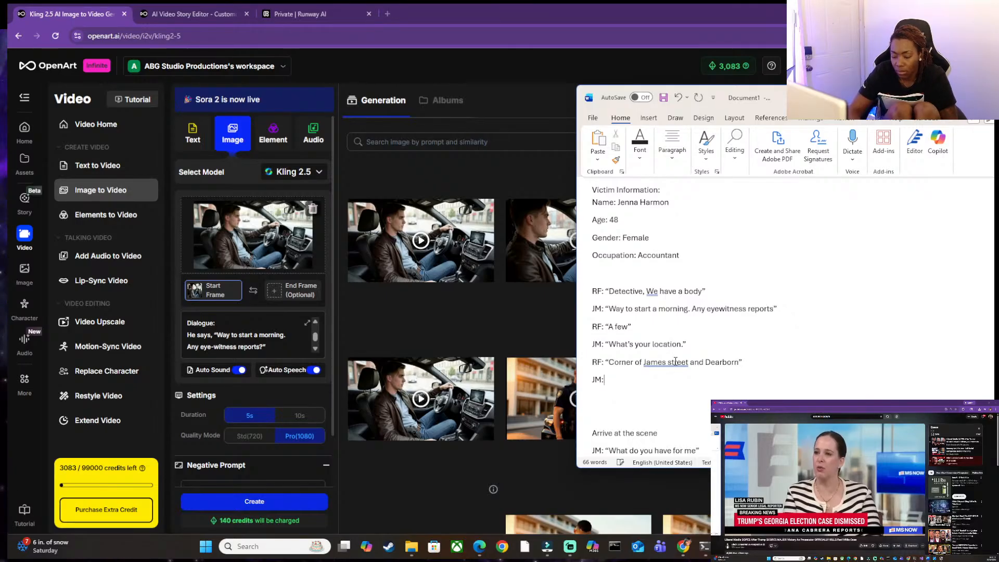
pyautogui.write(': “')
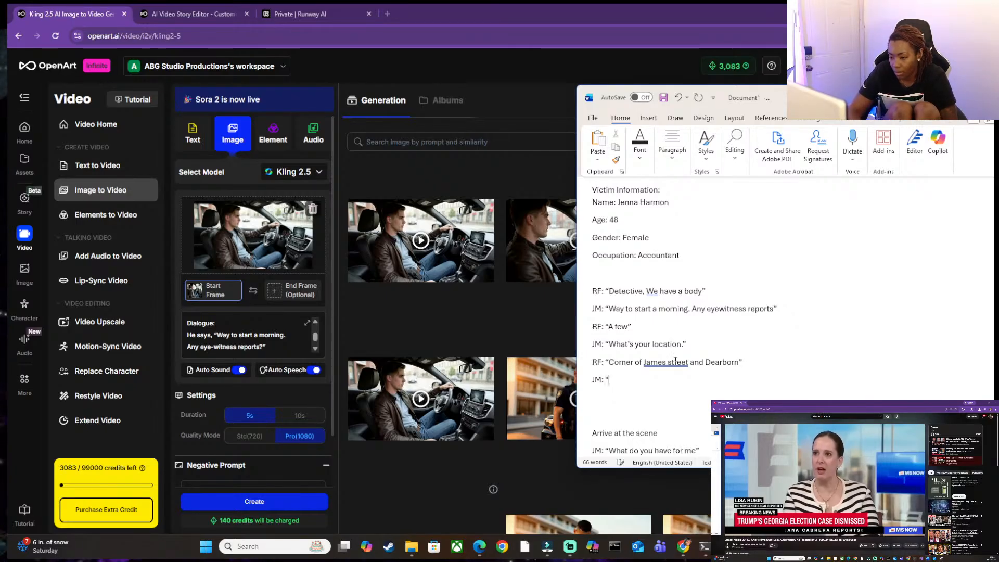
pyautogui.write('AL')
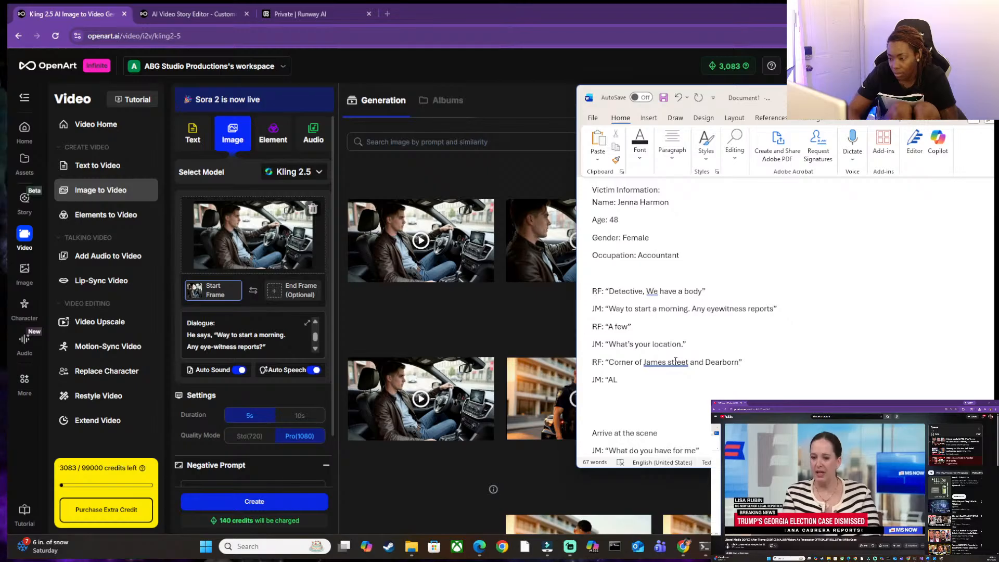
pyautogui.press('BackSpace')
pyautogui.write('lright,')
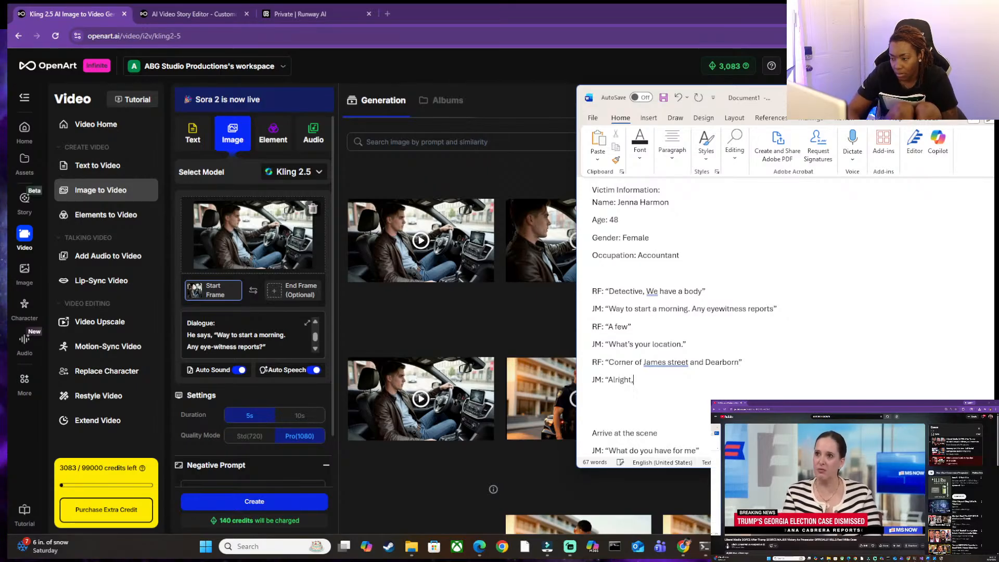
pyautogui.press('BackSpace')
pyautogui.press('BackSpace')
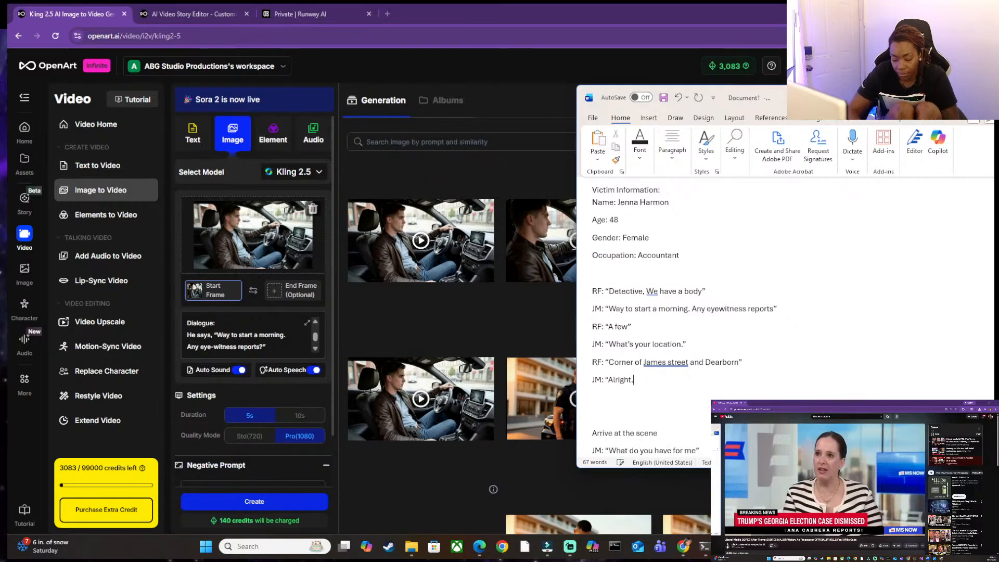
# Continue JM's new line after "Alright" with ". I'm not far, be there in".
pyautogui.write(". I'")
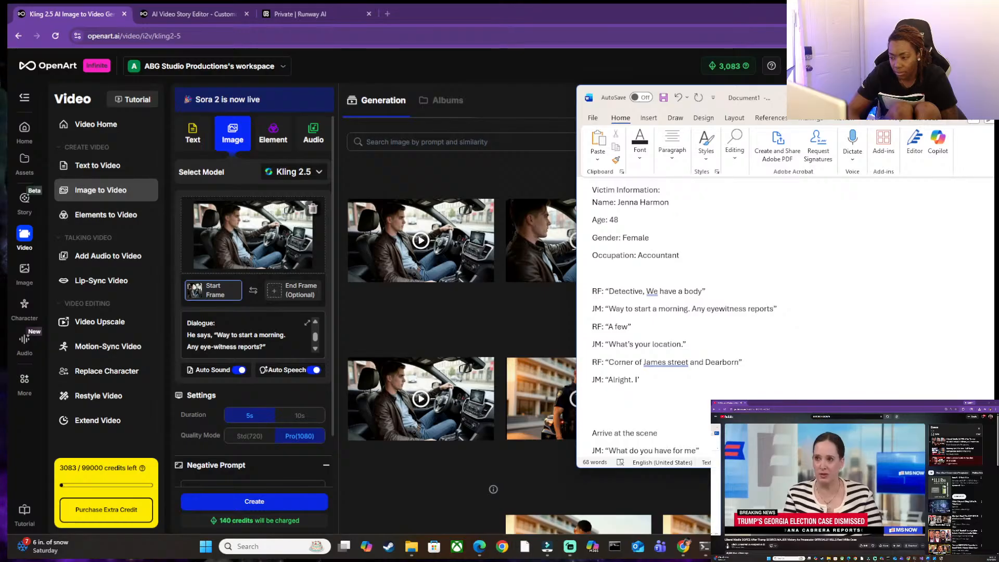
pyautogui.write('m not fare')
pyautogui.press('BackSpace')
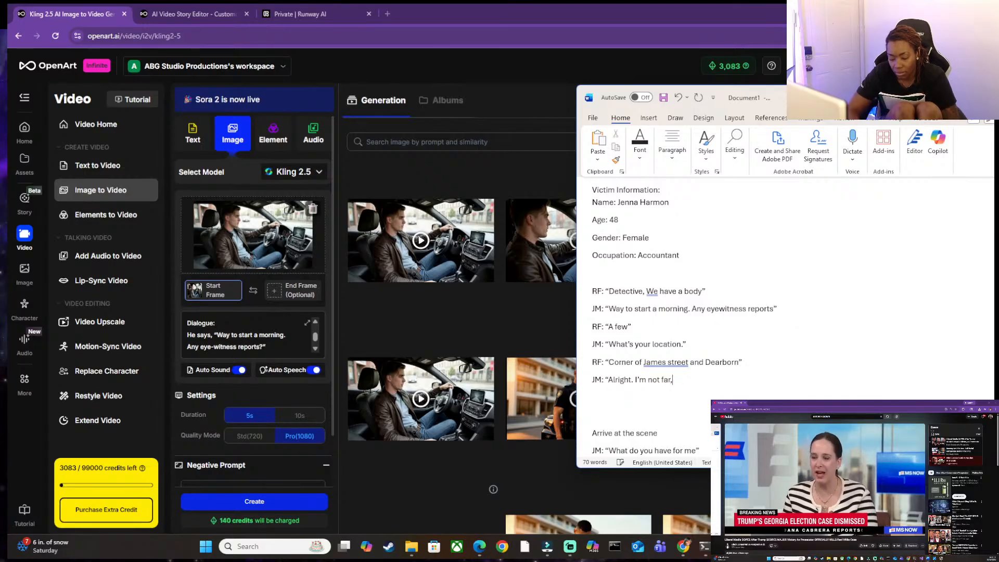
pyautogui.write(', B')
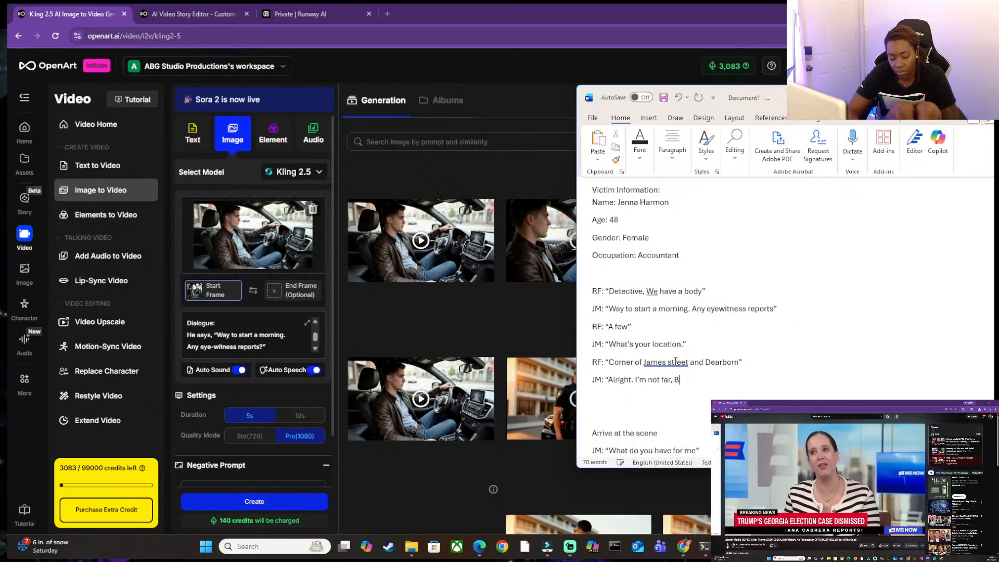
pyautogui.write('e ther')
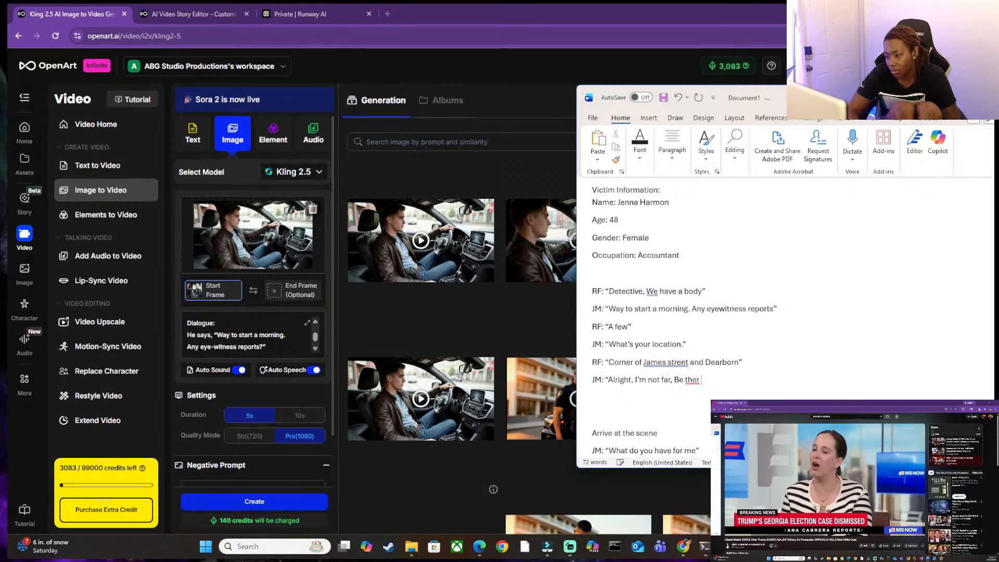
pyautogui.press('BackSpace')
pyautogui.press('BackSpace')
pyautogui.press('BackSpace')
pyautogui.press('BackSpace')
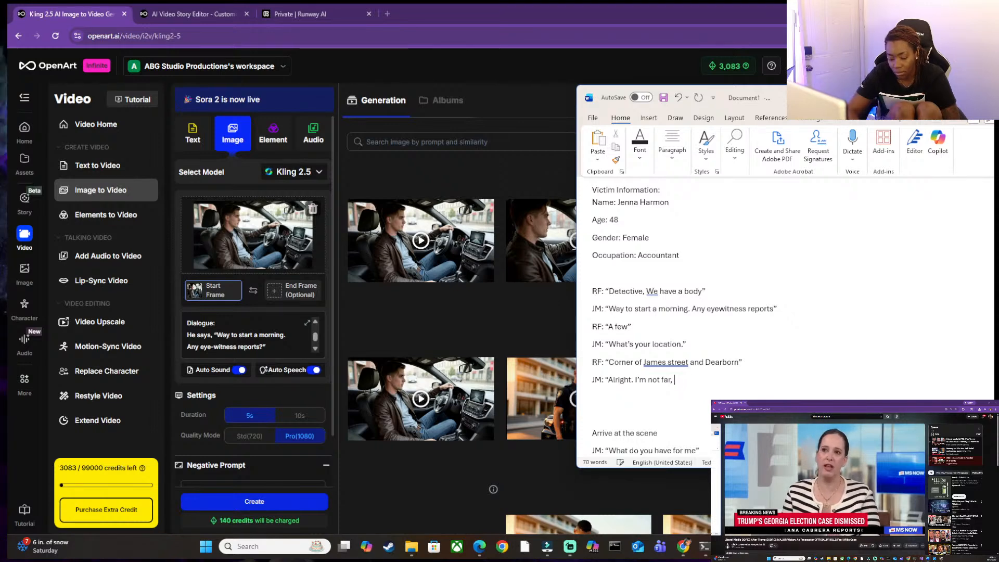
pyautogui.write('there in')
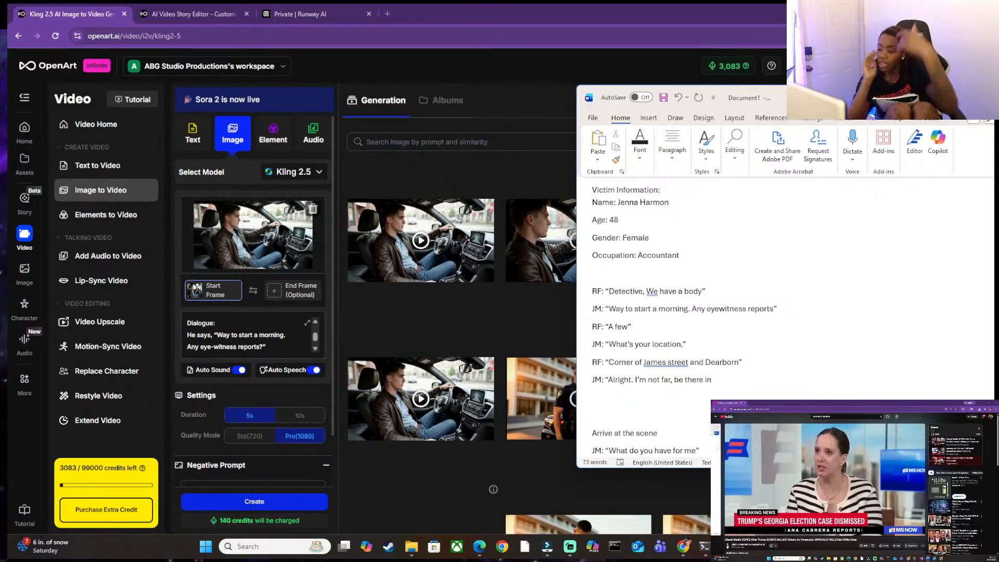
# Finish JM's last line in the Word script so it reads "Alright. I'm not far, be there in 5.".
pyautogui.press('BackSpace')
pyautogui.press('BackSpace')
pyautogui.press('BackSpace')
pyautogui.press('BackSpace')
pyautogui.press('BackSpace')
pyautogui.press('BackSpace')
pyautogui.press('BackSpace')
pyautogui.press('BackSpace')
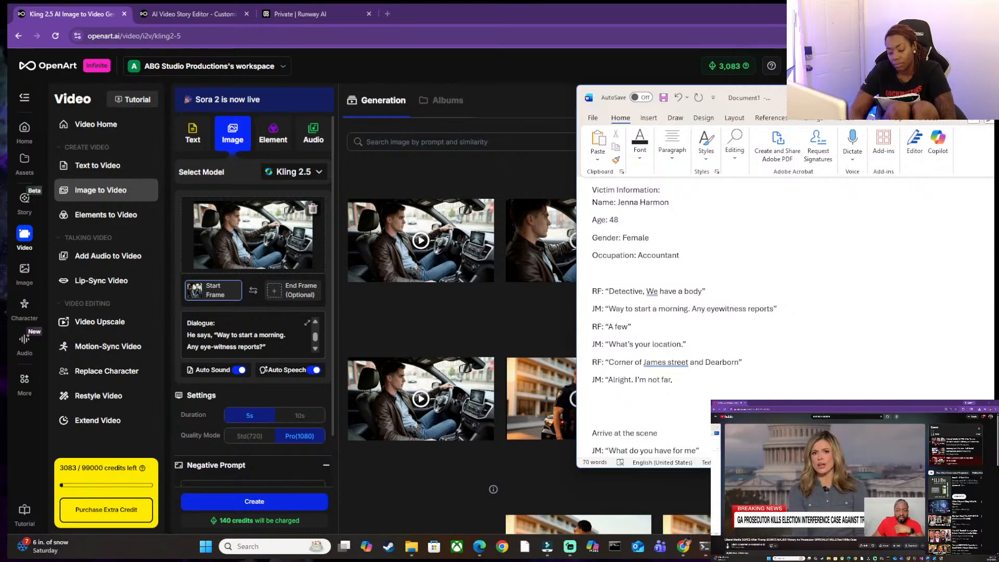
pyautogui.press('BackSpace')
pyautogui.press('BackSpace')
pyautogui.press('BackSpace')
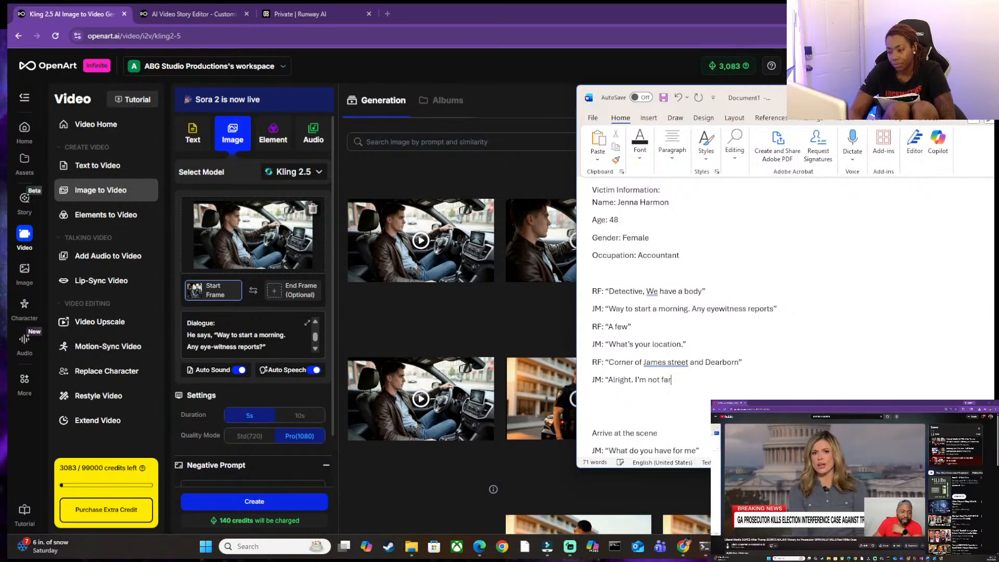
pyautogui.write('. I')
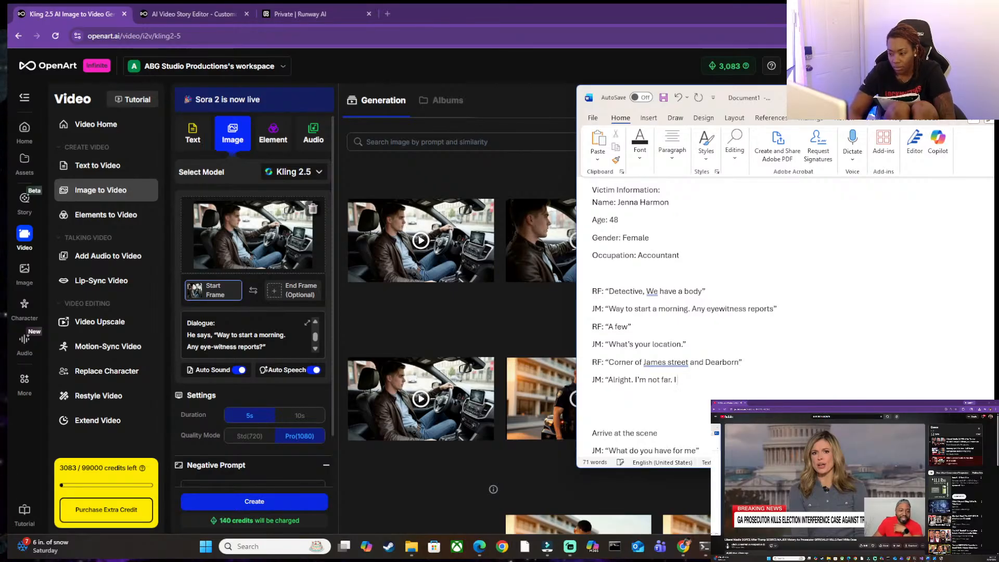
pyautogui.press('BackSpace')
pyautogui.press('BackSpace')
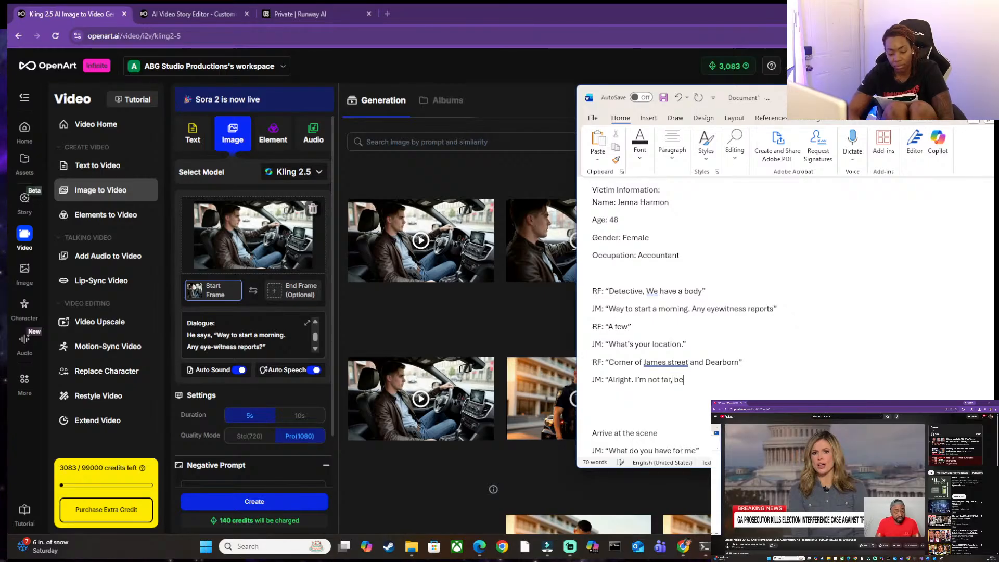
pyautogui.write('be there in5')
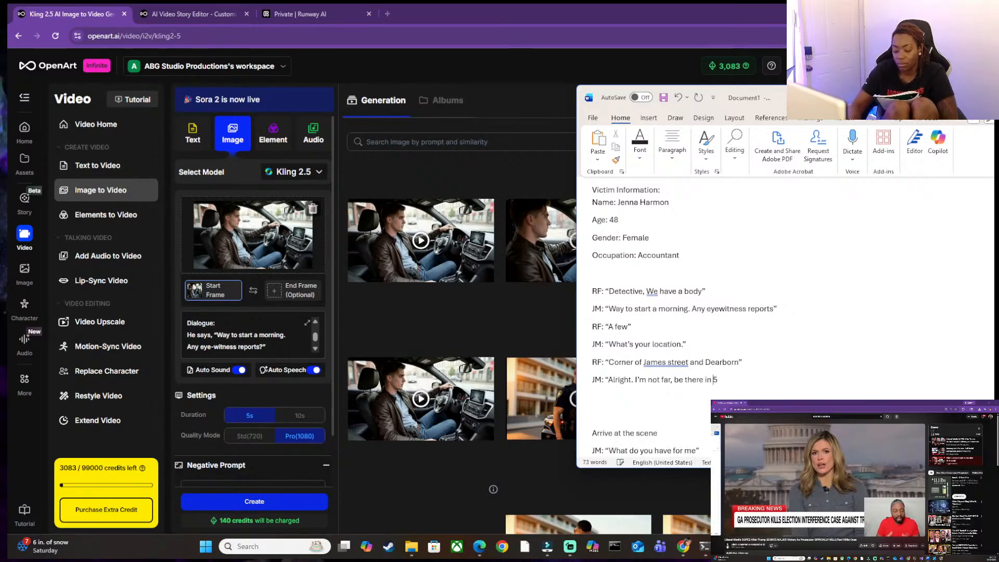
pyautogui.write('.')
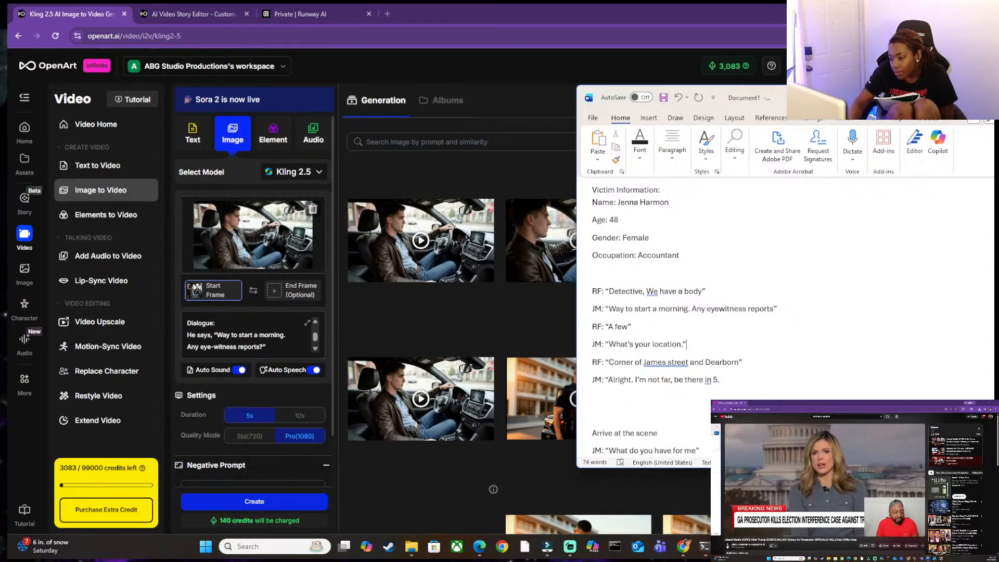
# Capitalize "Street" after "James" in RF's location line.
pyautogui.click(670, 362)
pyautogui.press('BackSpace')
pyautogui.write('S')
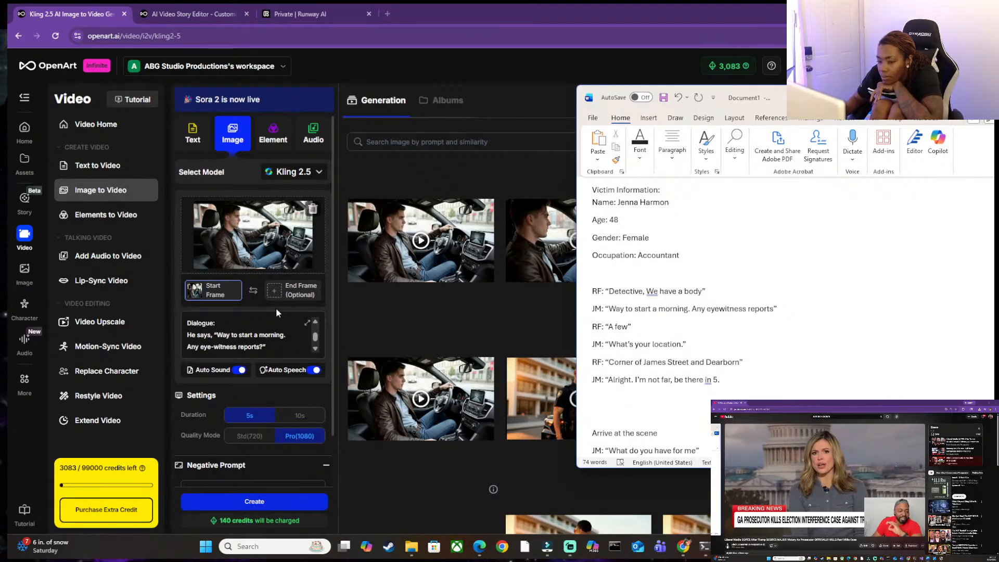
# Open the Auto Speech settings for the Kling 2.5 clip and move the Word script window to the other monitor.
pyautogui.click(288, 370)
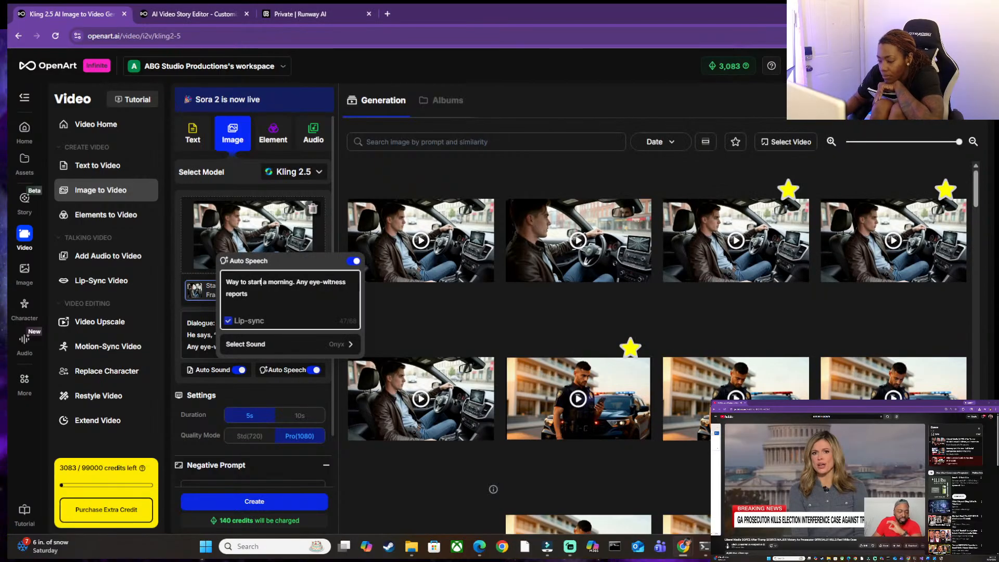
pyautogui.moveTo(751, 546)
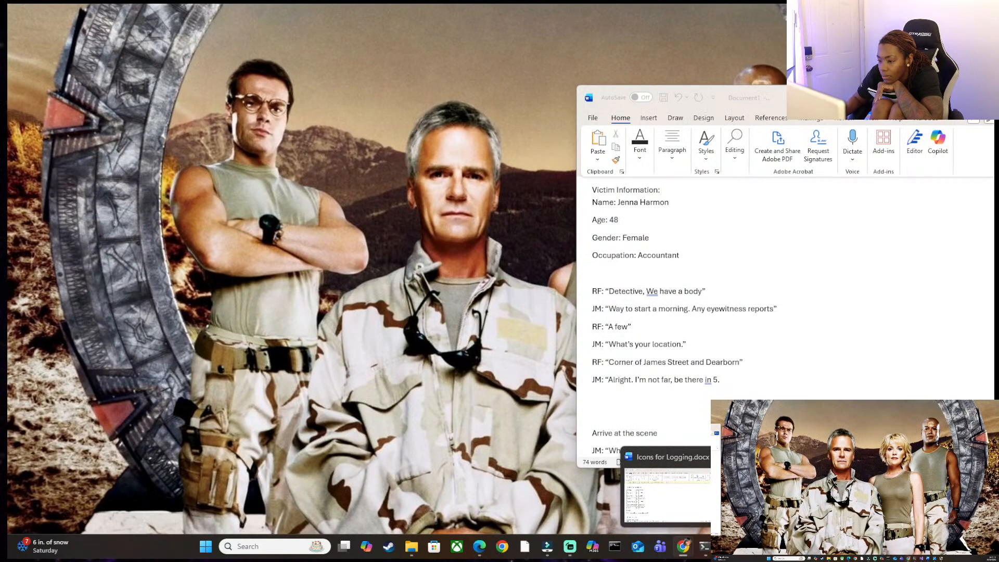
pyautogui.click(801, 494)
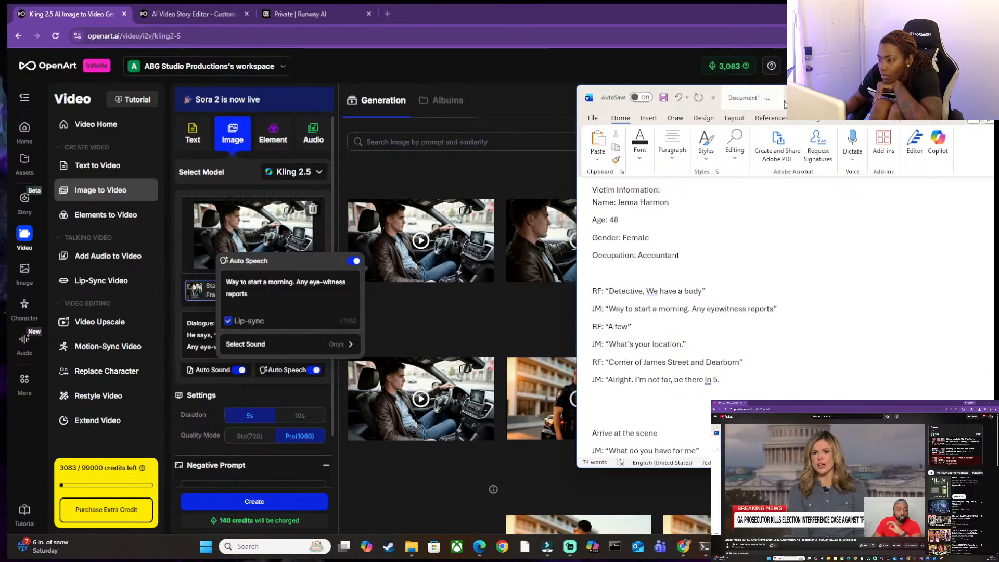
pyautogui.moveTo(785, 104); pyautogui.dragTo(998, 156)
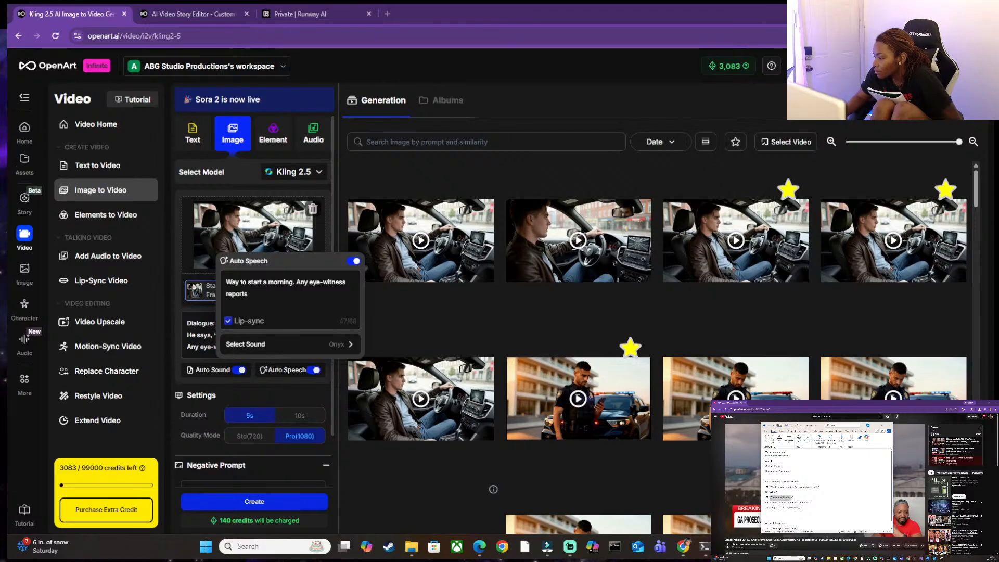
# Try to add "What's your location" as a new line below the existing Auto Speech text.
pyautogui.click(259, 298)
pyautogui.press('Return')
pyautogui.write("What's your location")
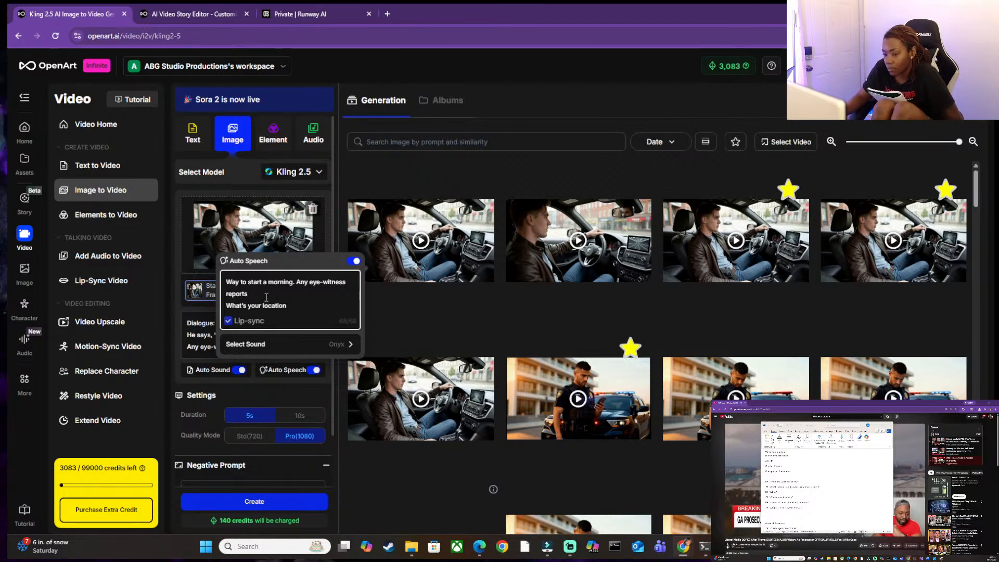
pyautogui.click(250, 299)
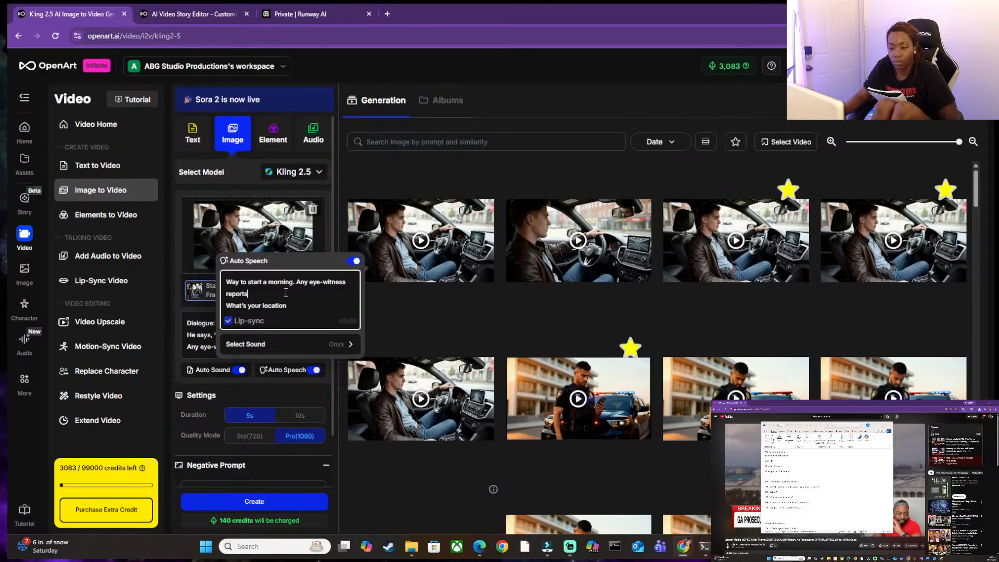
pyautogui.hotkey('ctrl', 'f')
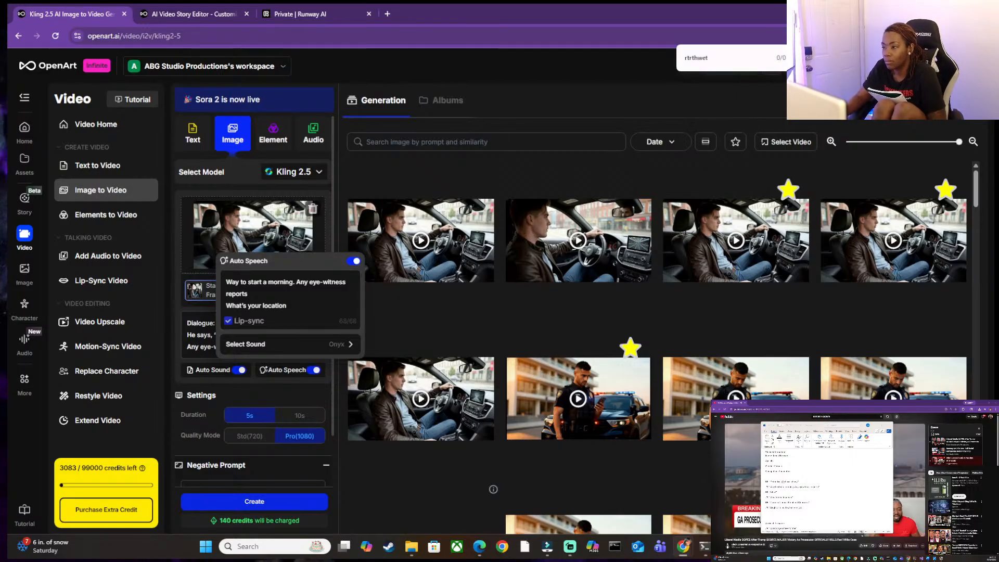
pyautogui.press('Escape')
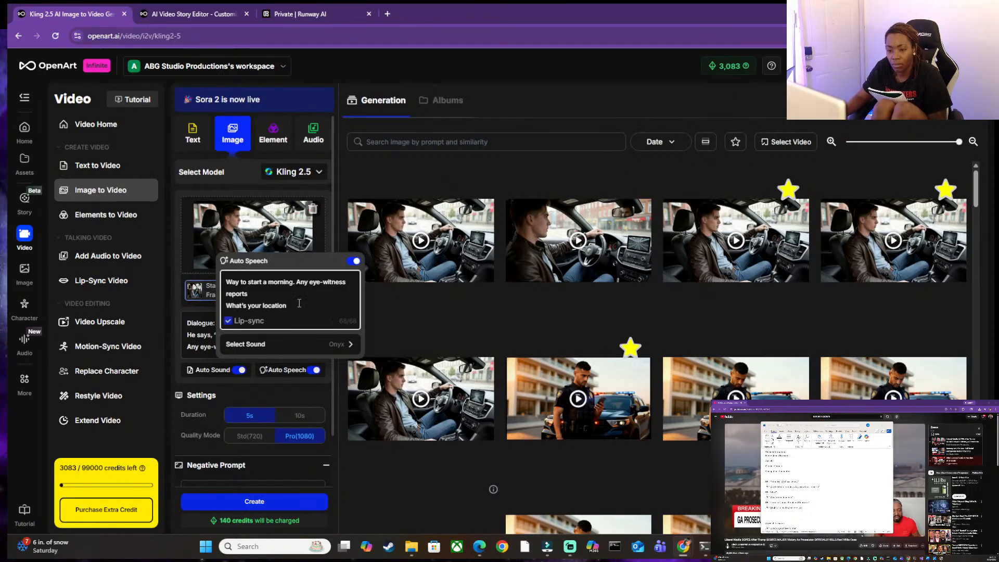
pyautogui.click(356, 262)
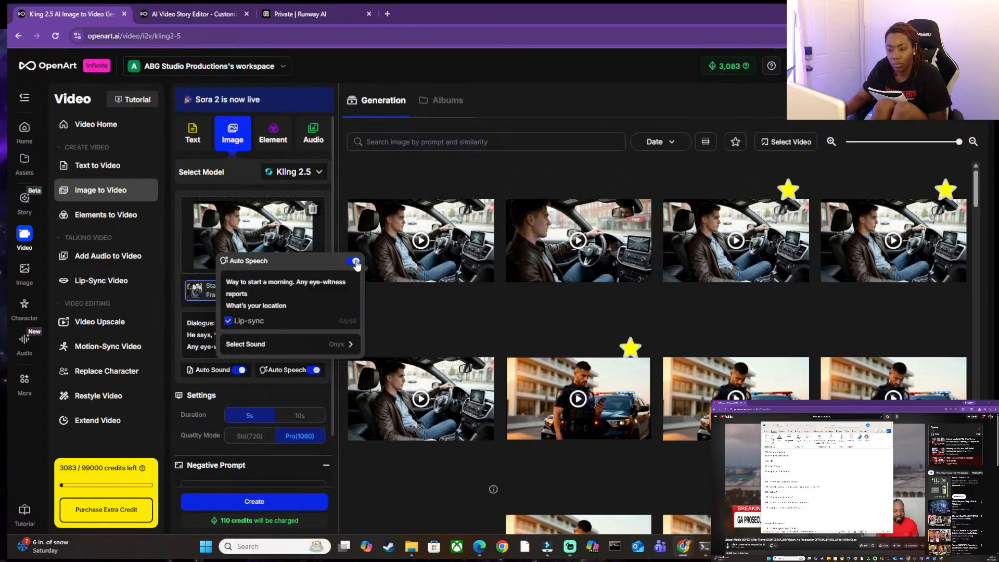
pyautogui.click(356, 262)
pyautogui.click(276, 309)
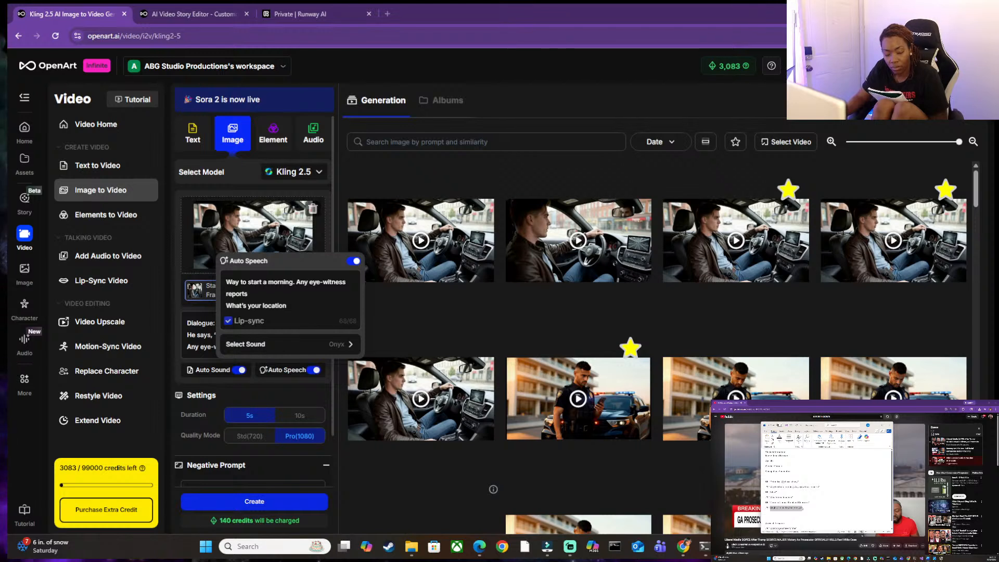
pyautogui.click(288, 311)
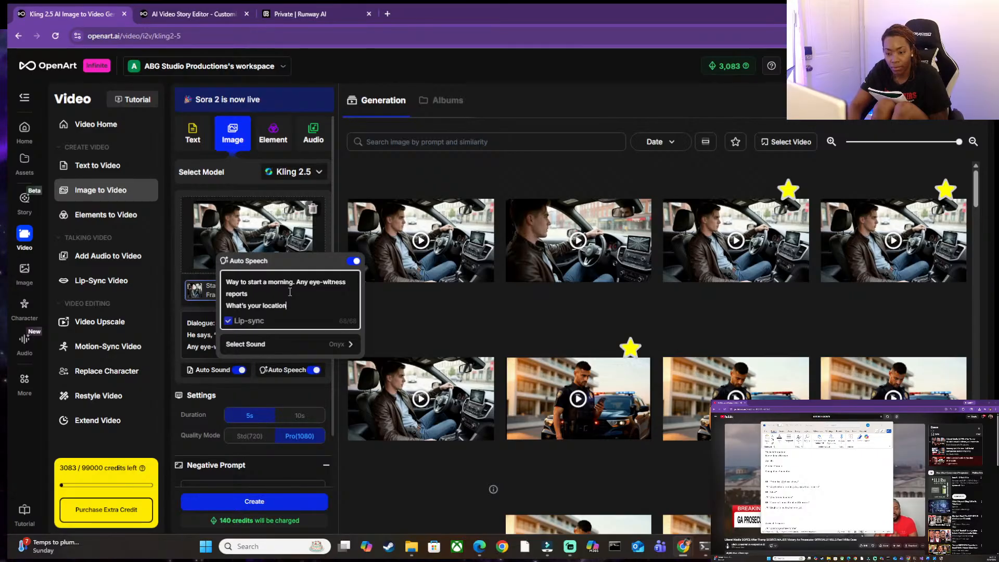
# Clear all the dialogue from the Auto Speech text and leave Auto Speech off.
pyautogui.press('BackSpace')
pyautogui.press('BackSpace')
pyautogui.press('BackSpace')
pyautogui.press('BackSpace')
pyautogui.press('BackSpace')
pyautogui.press('BackSpace')
pyautogui.press('BackSpace')
pyautogui.press('BackSpace')
pyautogui.press('BackSpace')
pyautogui.press('BackSpace')
pyautogui.press('BackSpace')
pyautogui.press('BackSpace')
pyautogui.press('BackSpace')
pyautogui.press('BackSpace')
pyautogui.press('BackSpace')
pyautogui.press('BackSpace')
pyautogui.press('BackSpace')
pyautogui.press('BackSpace')
pyautogui.press('BackSpace')
pyautogui.press('BackSpace')
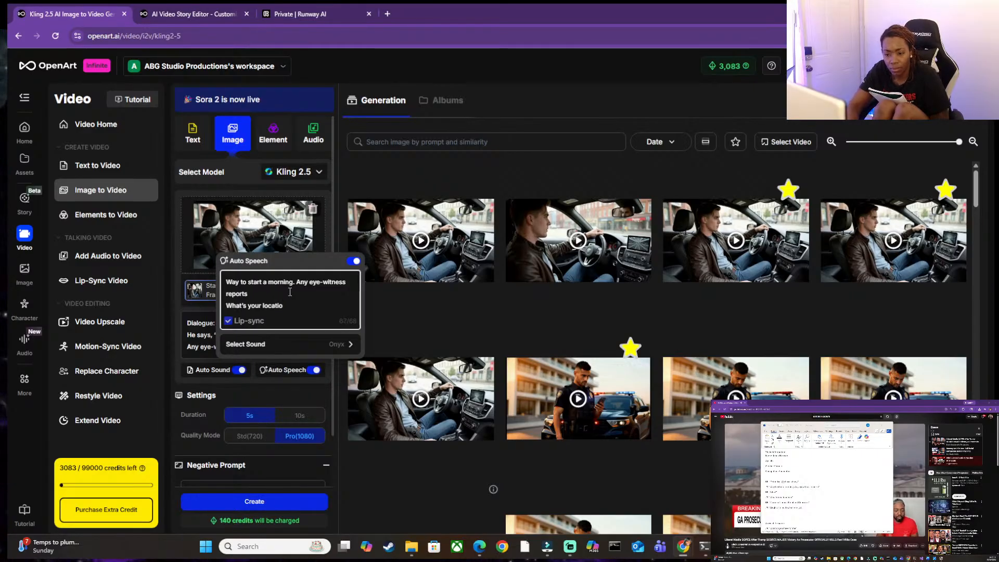
pyautogui.press('BackSpace')
pyautogui.press('BackSpace')
pyautogui.press('BackSpace')
pyautogui.press('BackSpace')
pyautogui.press('BackSpace')
pyautogui.press('BackSpace')
pyautogui.press('BackSpace')
pyautogui.press('BackSpace')
pyautogui.press('BackSpace')
pyautogui.press('BackSpace')
pyautogui.press('BackSpace')
pyautogui.press('BackSpace')
pyautogui.press('BackSpace')
pyautogui.press('BackSpace')
pyautogui.press('BackSpace')
pyautogui.press('BackSpace')
pyautogui.press('BackSpace')
pyautogui.press('BackSpace')
pyautogui.press('BackSpace')
pyautogui.press('BackSpace')
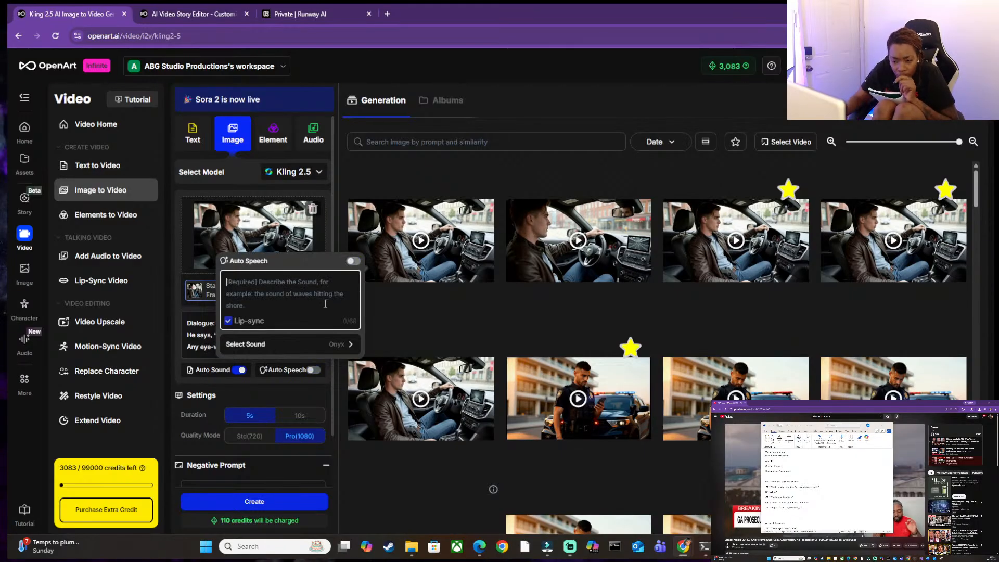
pyautogui.click(354, 262)
pyautogui.click(291, 291)
pyautogui.click(358, 266)
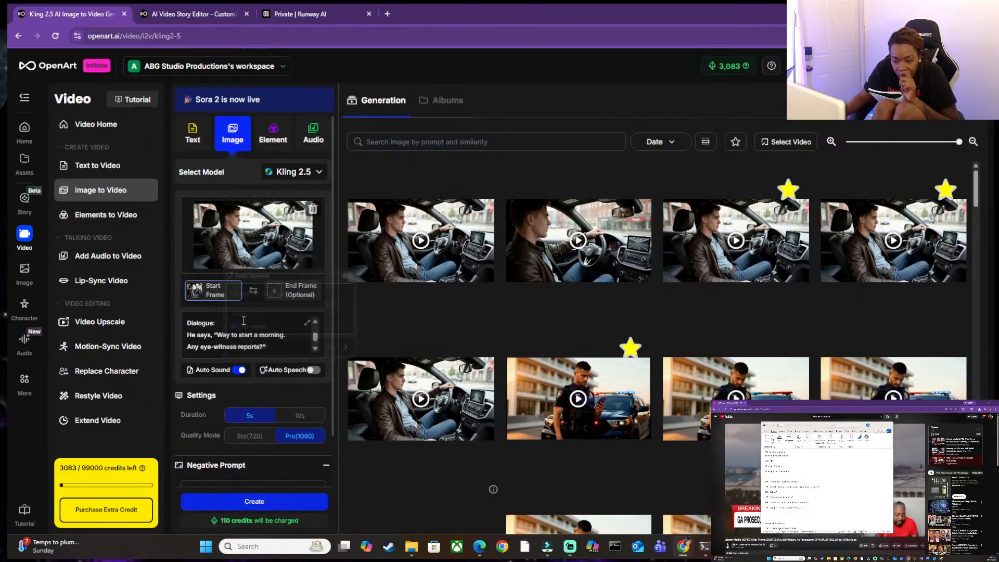
# Set the clip duration to 10s and paste "Alright. I'm not far, be there in 5" as the Auto Speech text.
pyautogui.scroll(-1, 235, 458)
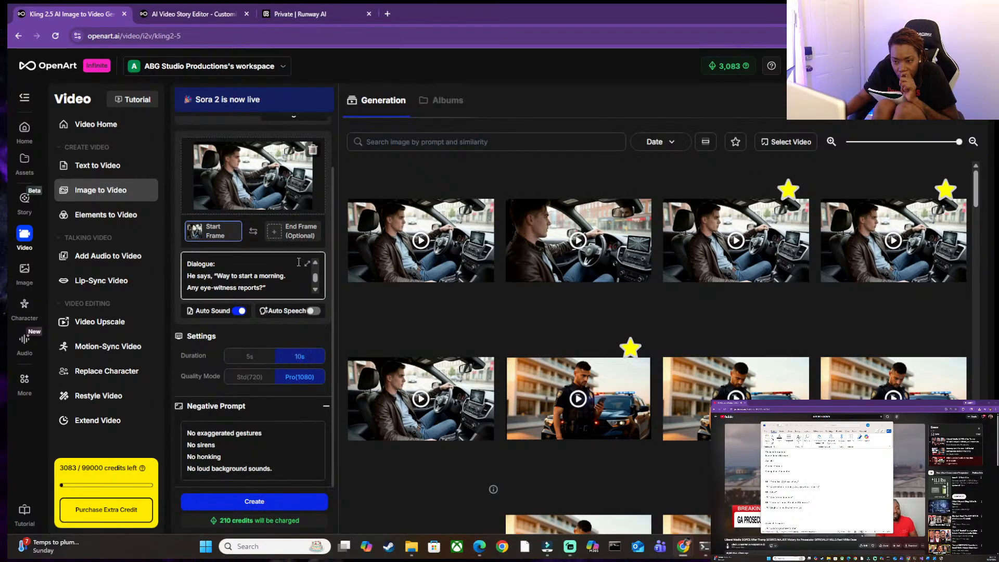
pyautogui.moveTo(292, 311)
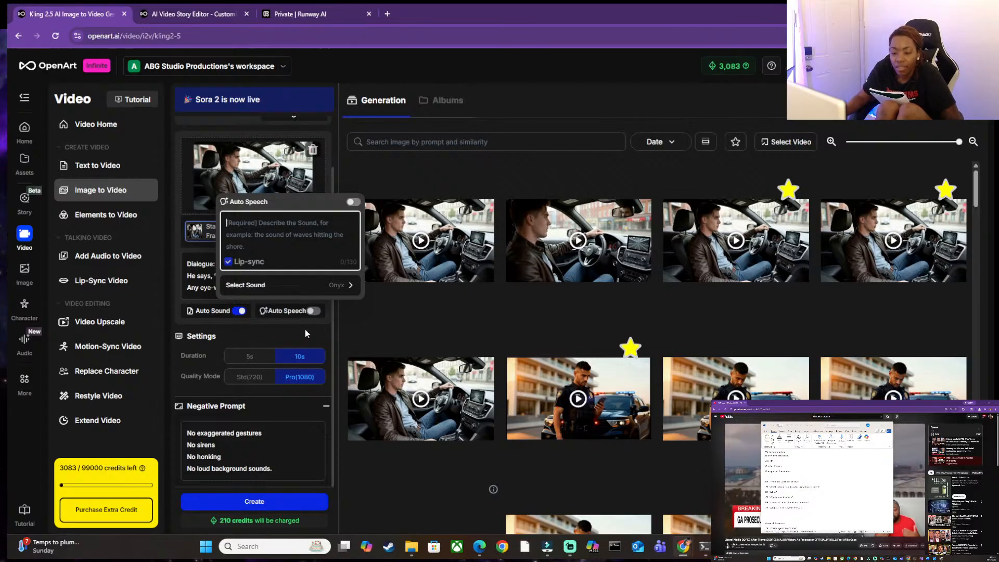
pyautogui.click(314, 311)
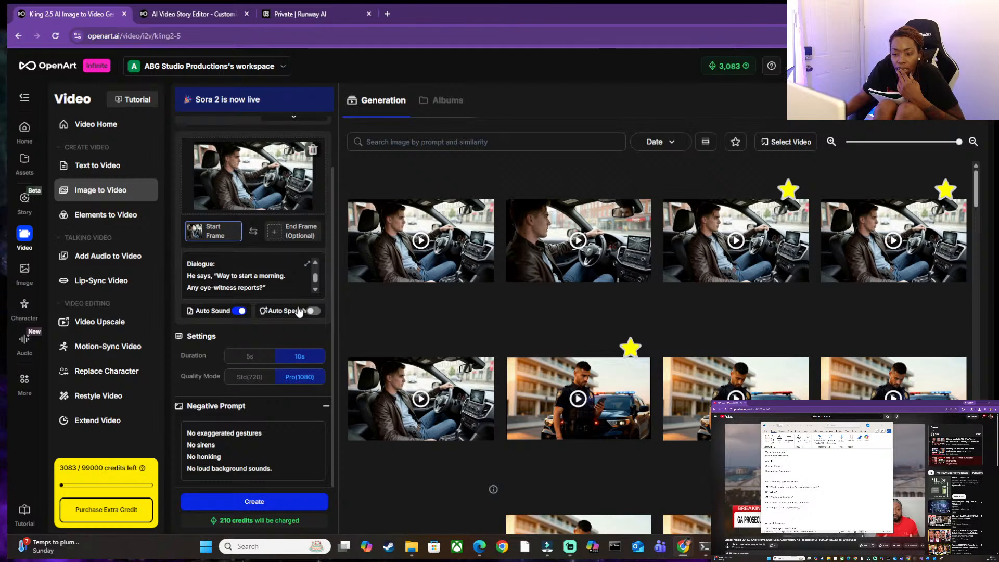
pyautogui.moveTo(295, 311)
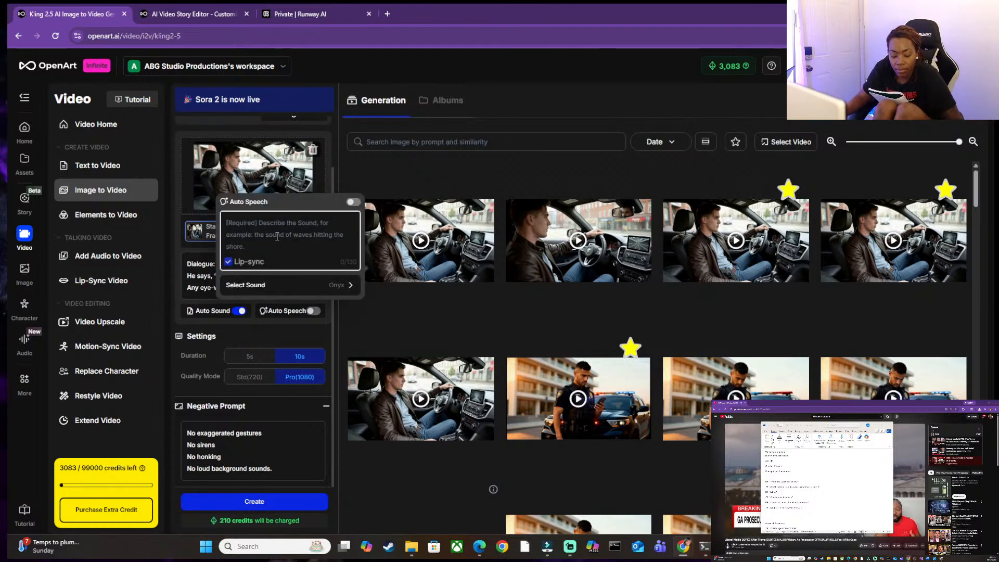
pyautogui.write("Alright. I'm not far, be there in 5")
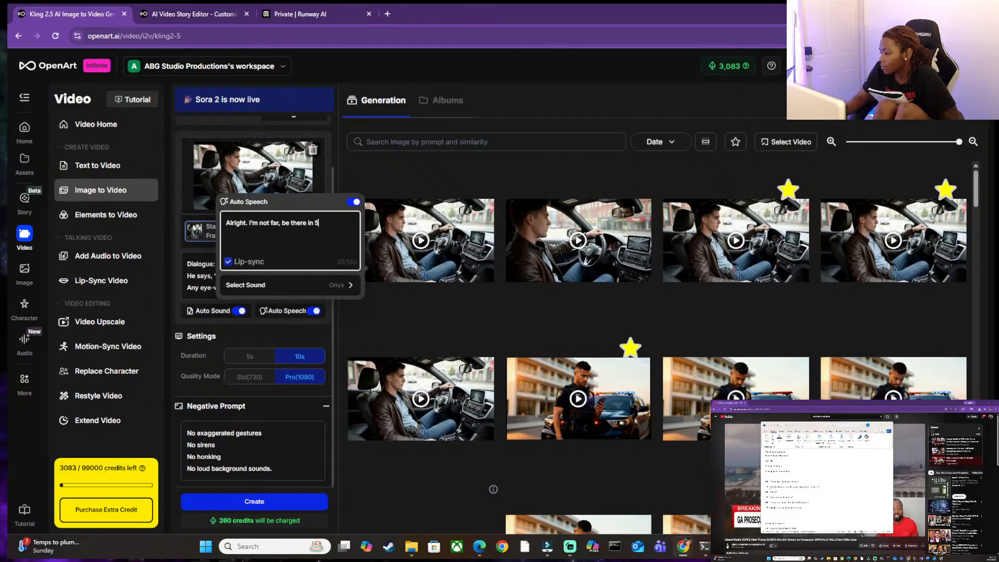
# Copy "Way to start a morning. Any eyewitness reports" from the script to the start of the Auto Speech text, followed by a period.
pyautogui.click(773, 489)
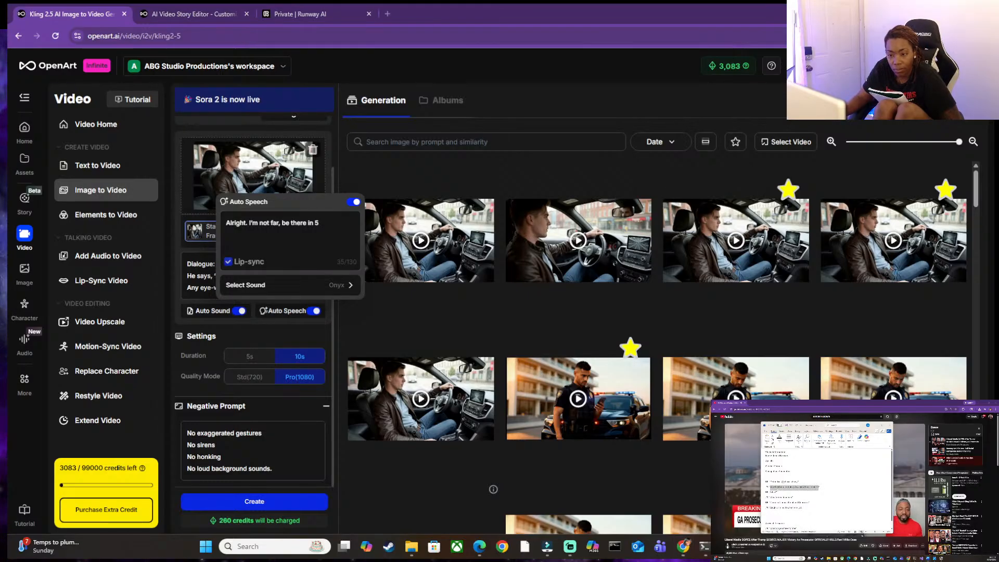
pyautogui.click(230, 222)
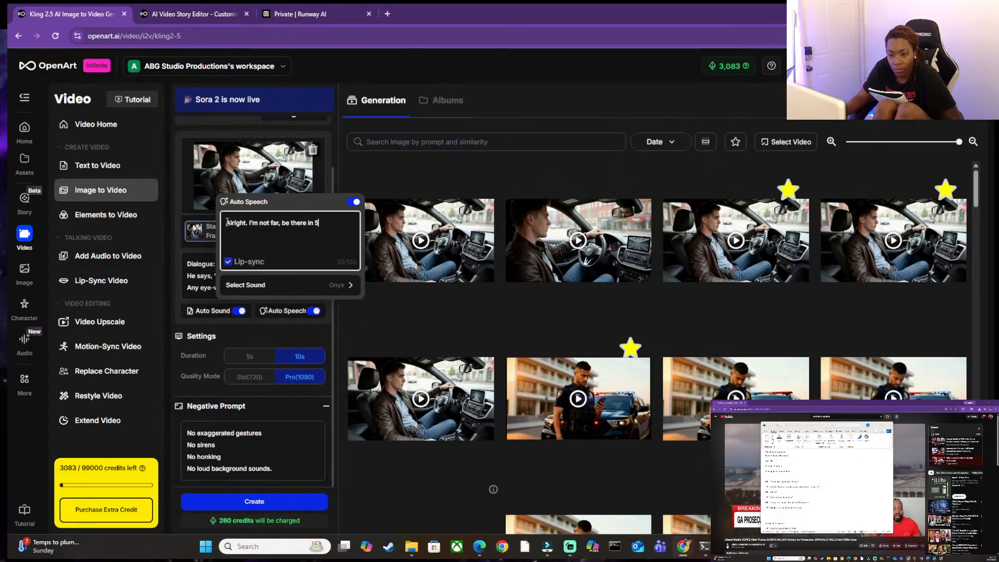
pyautogui.write('Way to start a morning. Any eyewitness reports')
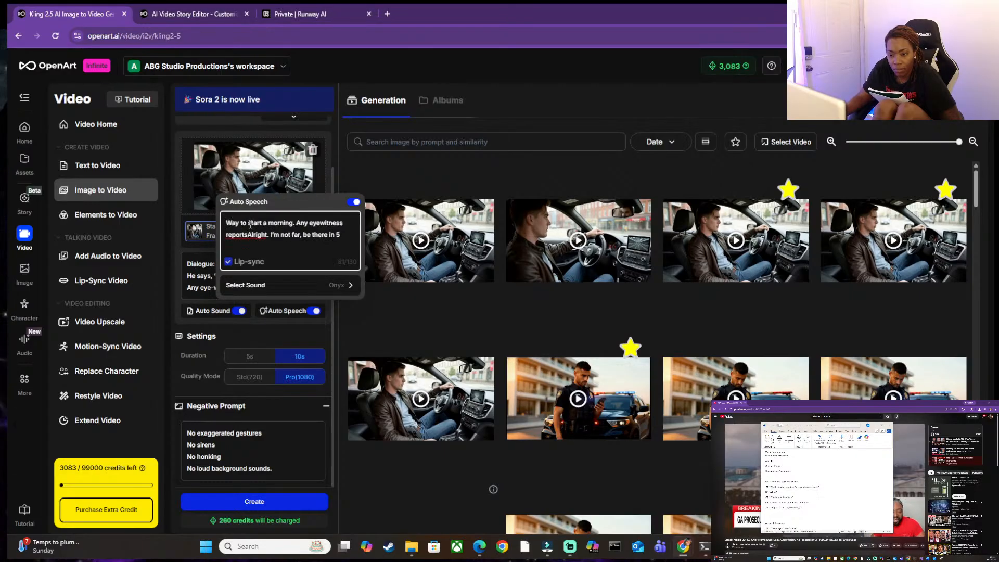
pyautogui.write('.')
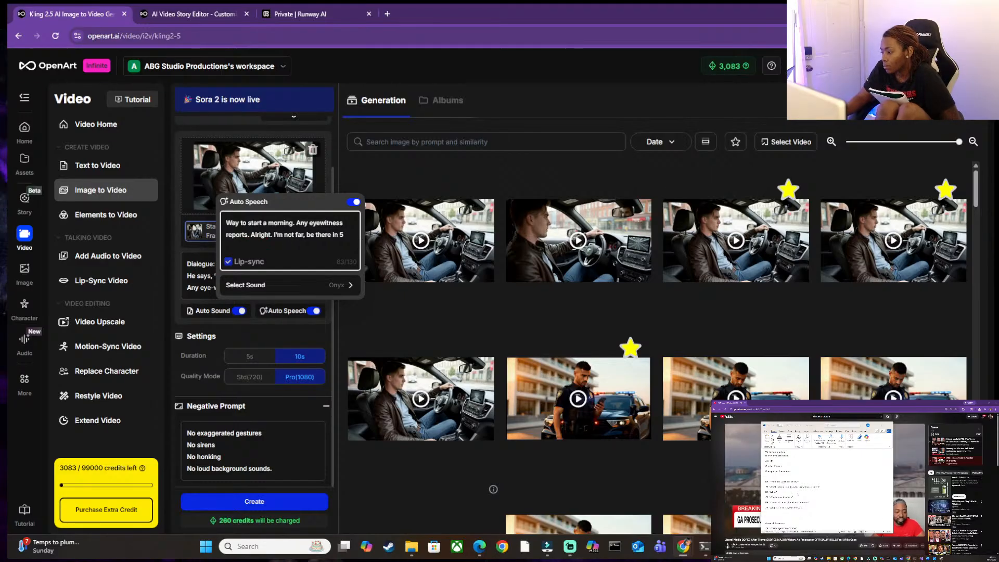
# Copy "What's your location" from the script into the Auto Speech text before "Alright", ending it with a question mark.
pyautogui.moveTo(770, 498); pyautogui.dragTo(792, 498)
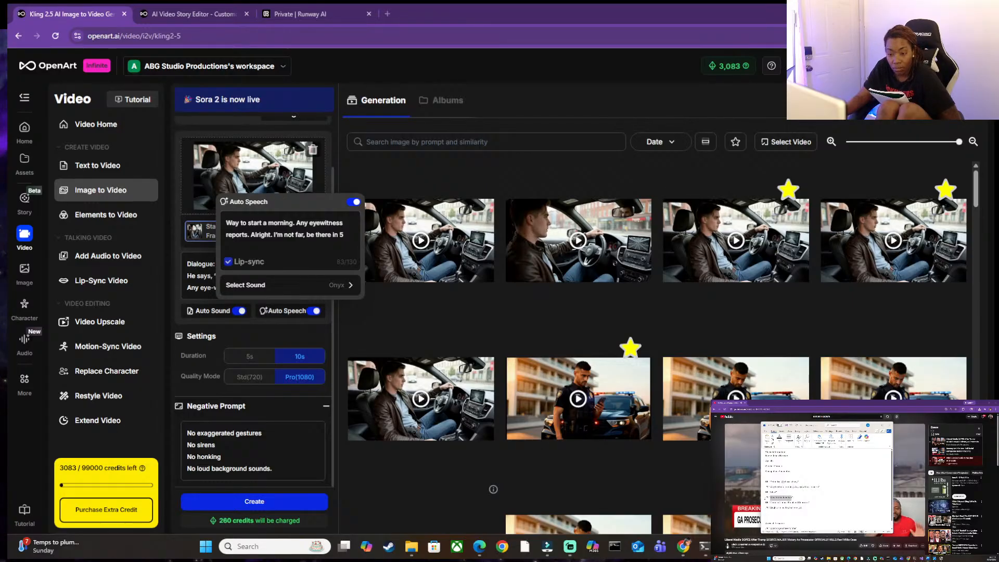
pyautogui.click(248, 237)
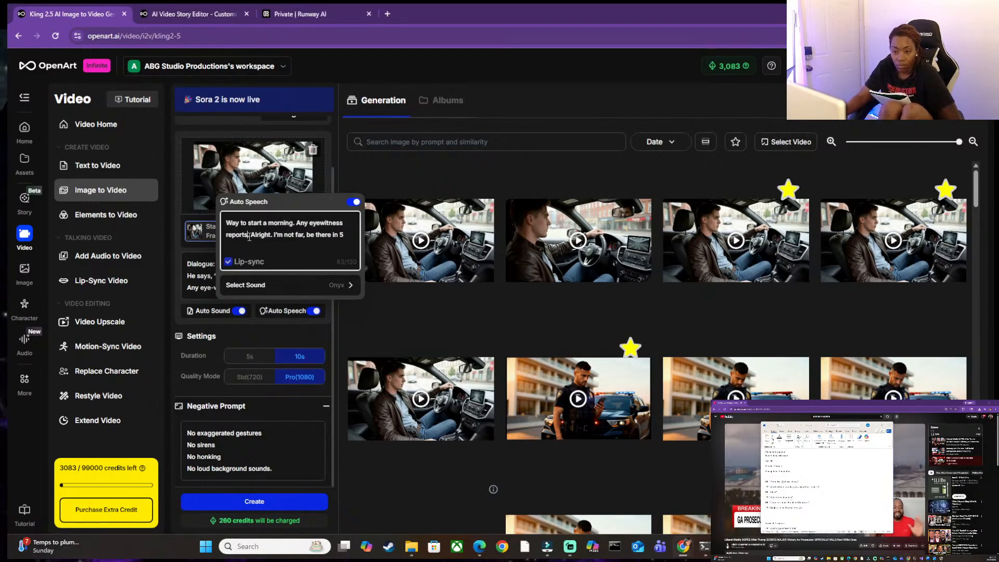
pyautogui.write("What's your location")
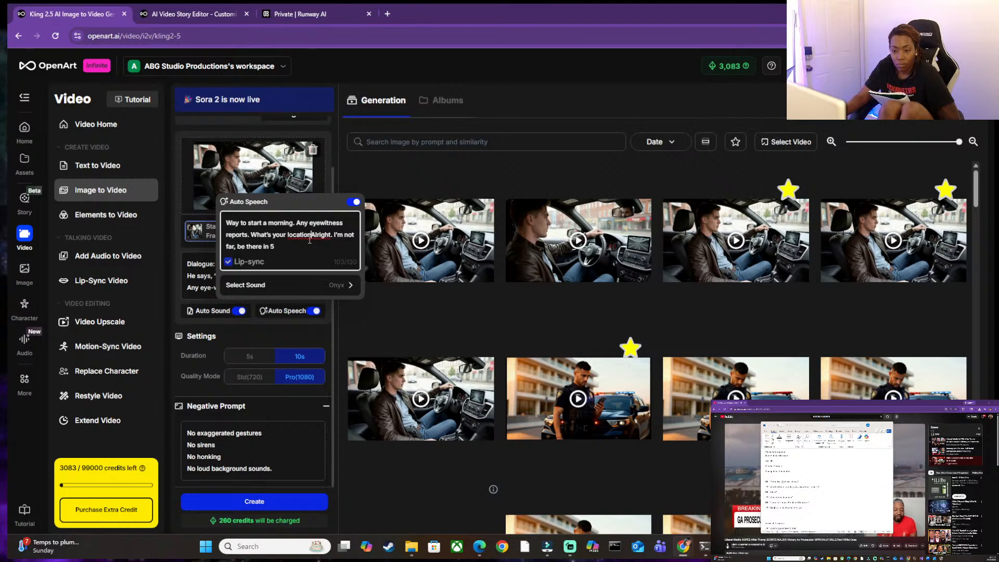
pyautogui.write('?')
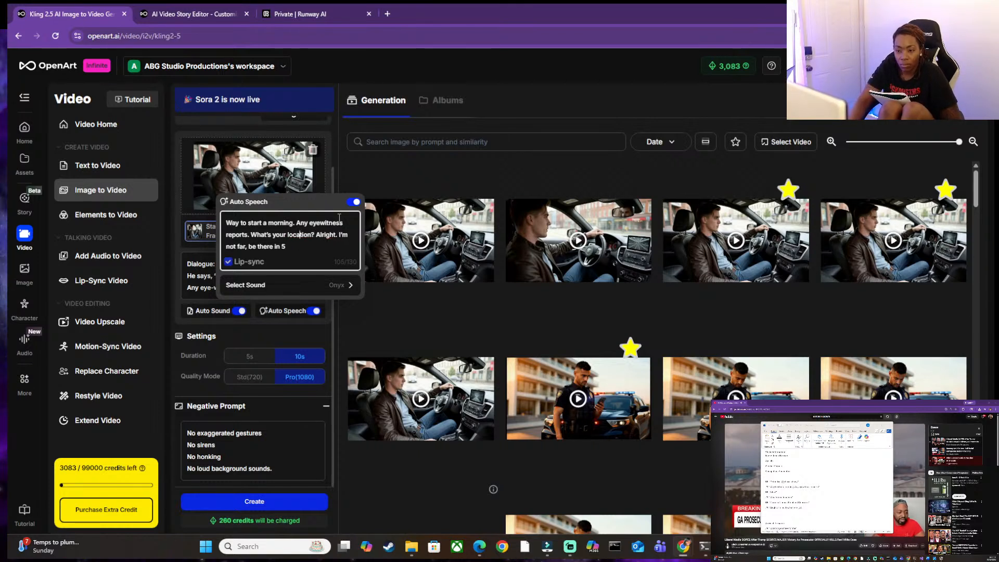
# Replace the period after "Any eyewitness reports" in the Auto Speech text with a question mark.
pyautogui.press('Left')
pyautogui.press('Left')
pyautogui.press('Left')
pyautogui.press('Left')
pyautogui.press('Left')
pyautogui.press('Left')
pyautogui.press('Left')
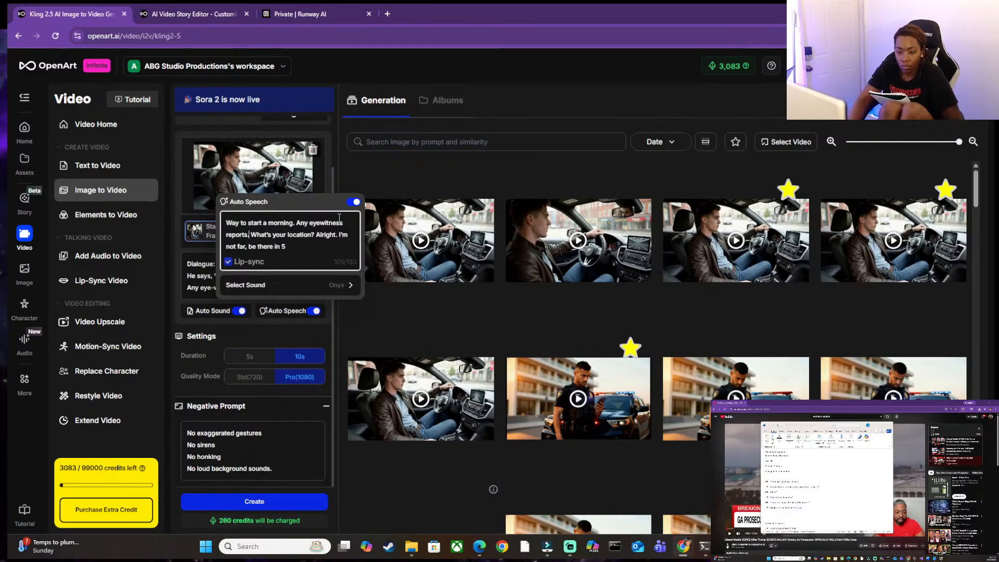
pyautogui.press('BackSpace')
pyautogui.write('?')
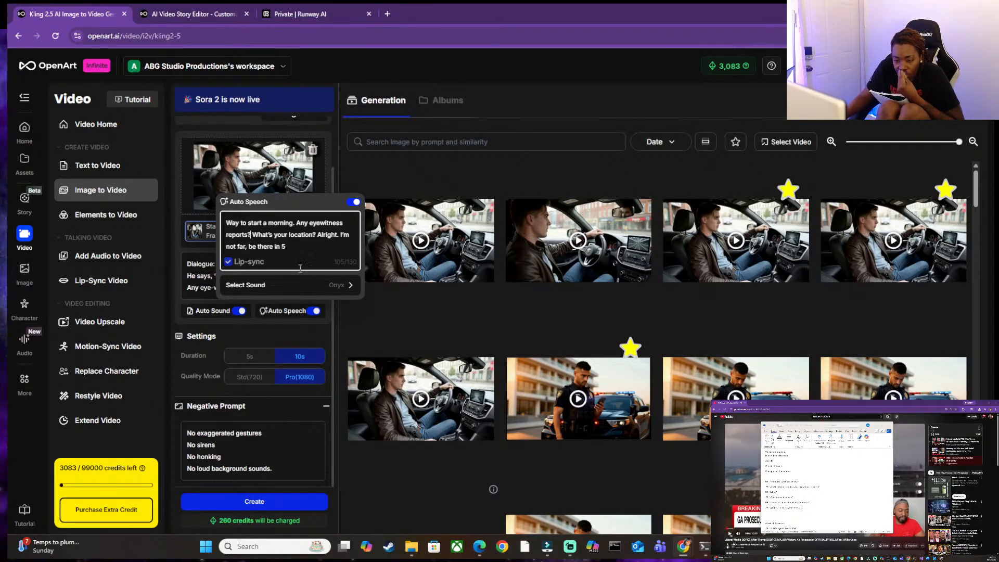
pyautogui.click(204, 283)
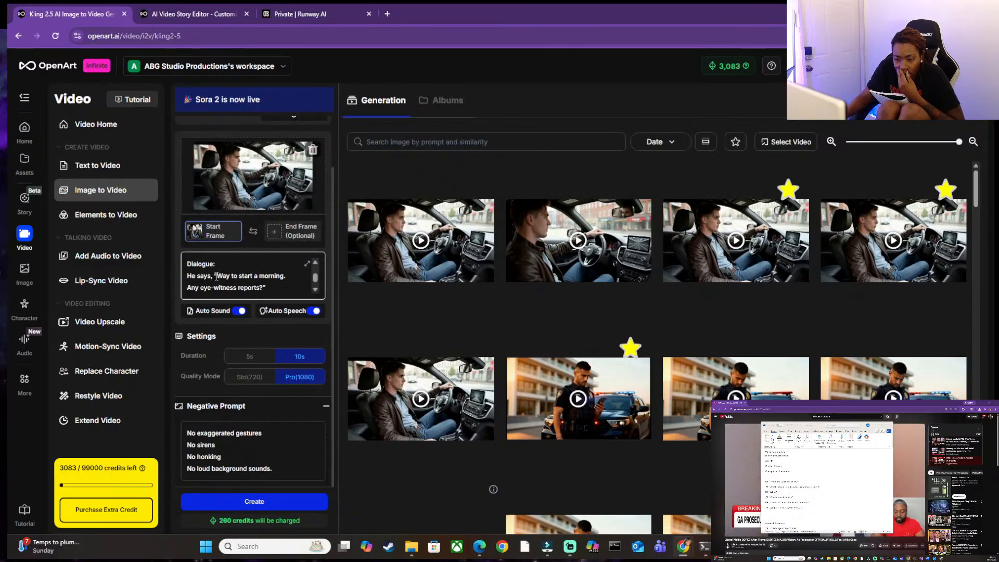
# Copy the full Auto Speech text over the old quoted line in the Dialogue section of the video prompt.
pyautogui.click(287, 311)
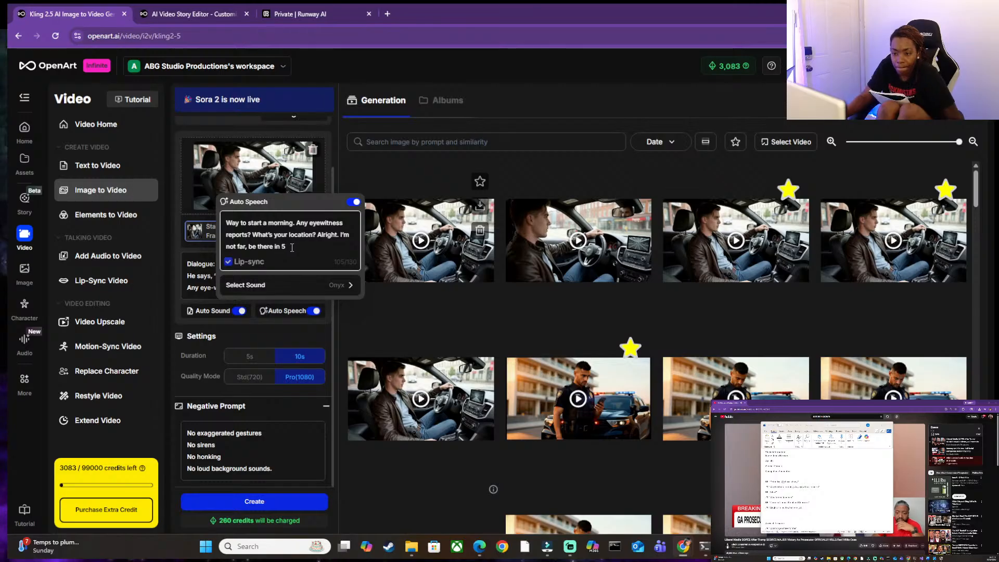
pyautogui.moveTo(293, 260); pyautogui.dragTo(215, 224)
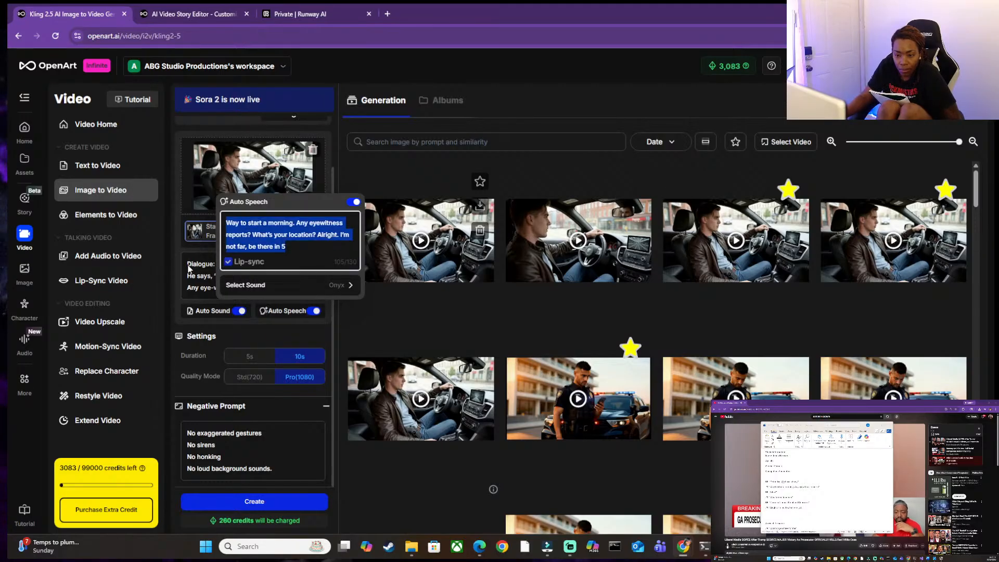
pyautogui.click(213, 274)
pyautogui.moveTo(217, 276); pyautogui.dragTo(261, 284)
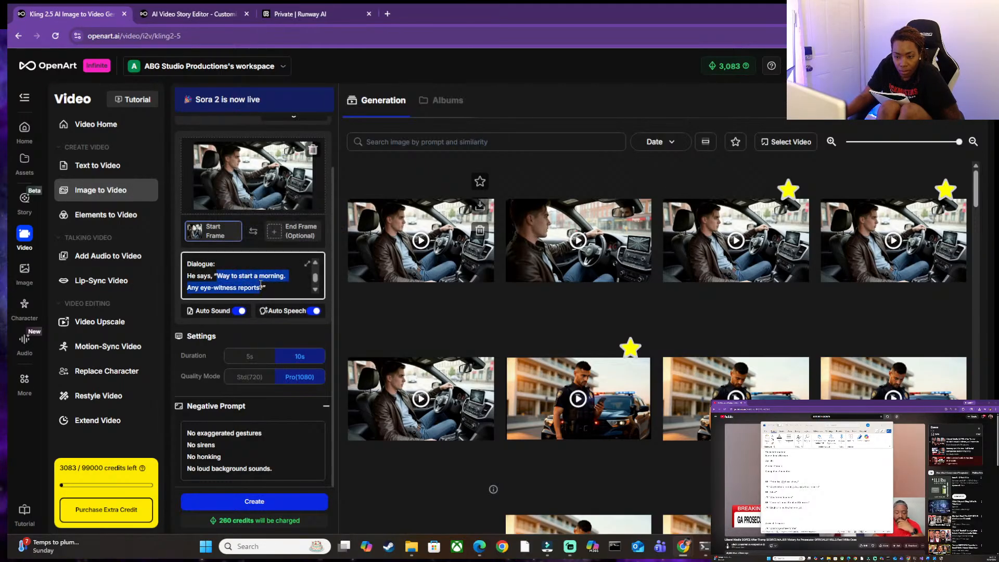
pyautogui.scroll(-2, 313, 279)
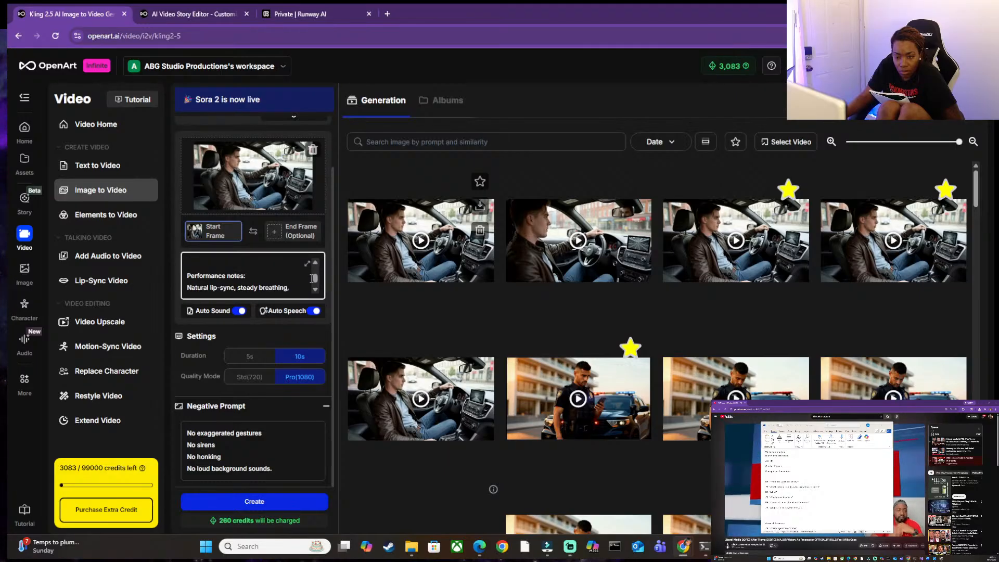
pyautogui.scroll(4, 313, 278)
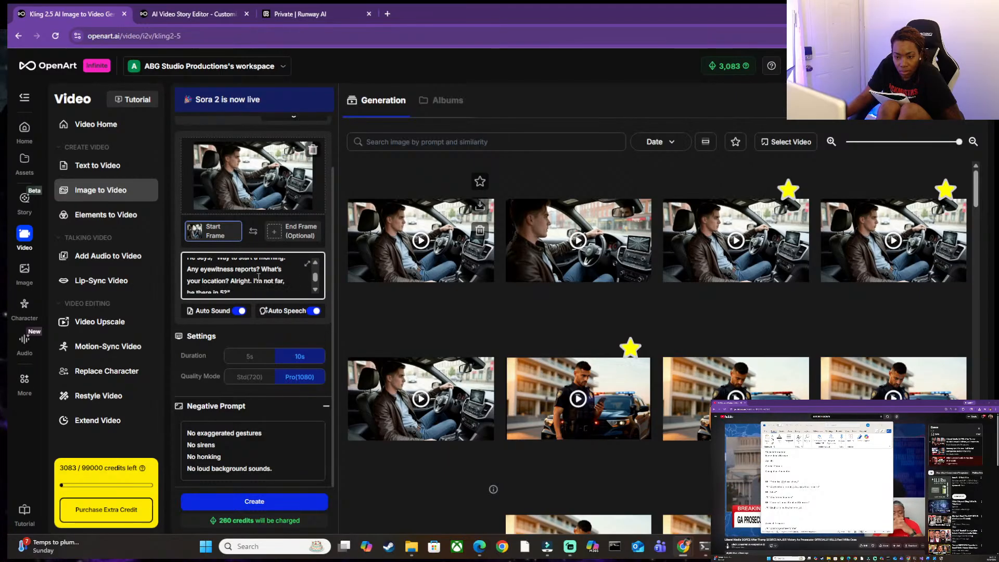
# Read back through the video prompt from the dialogue up to its opening description.
pyautogui.scroll(2, 257, 275)
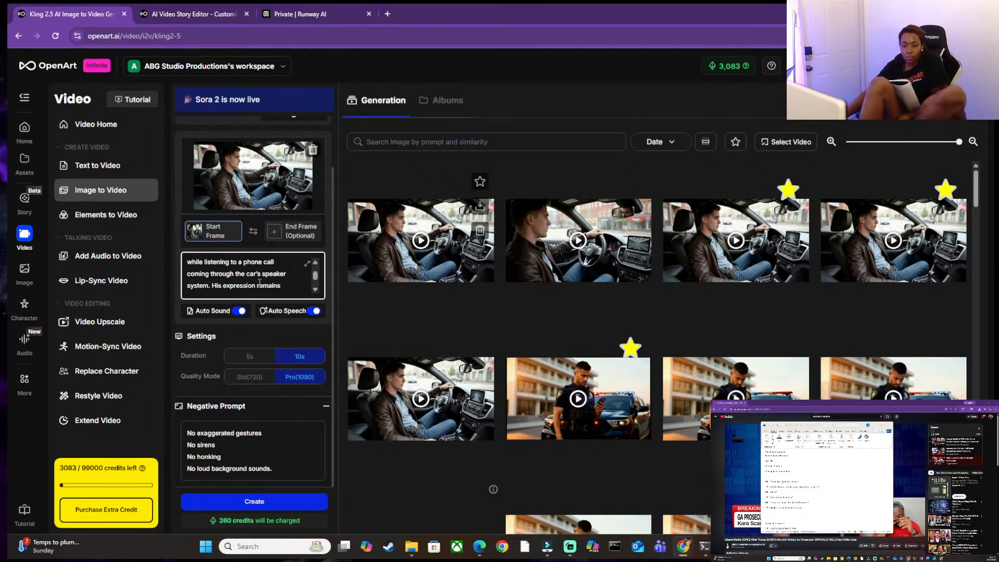
pyautogui.scroll(2, 258, 281)
pyautogui.scroll(-5, 255, 286)
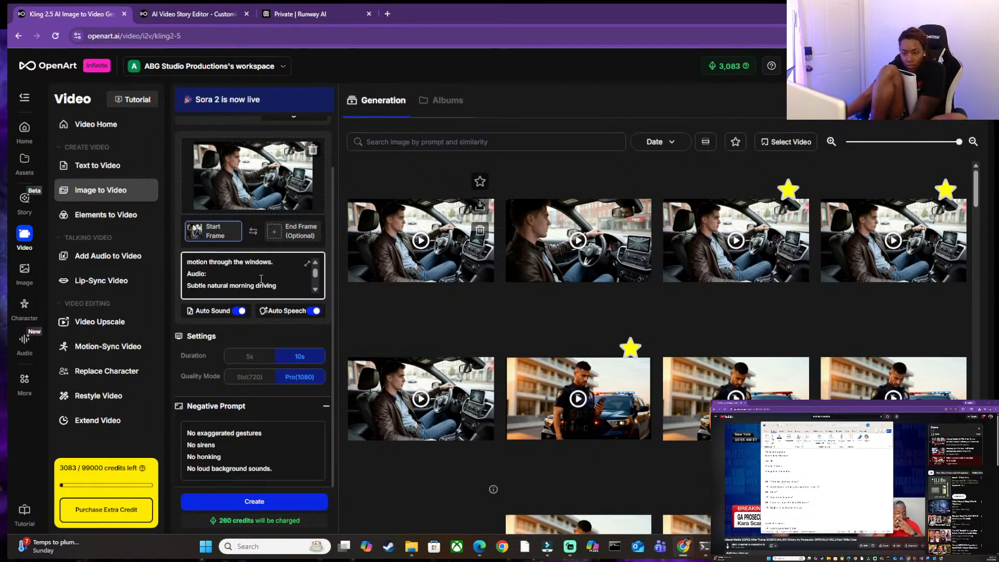
pyautogui.scroll(10, 251, 278)
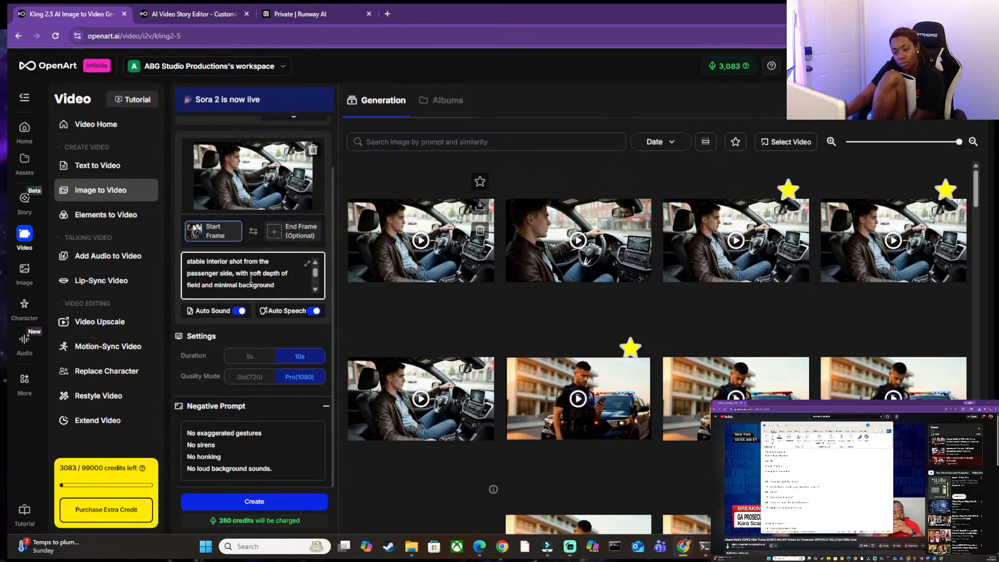
pyautogui.scroll(2, 251, 280)
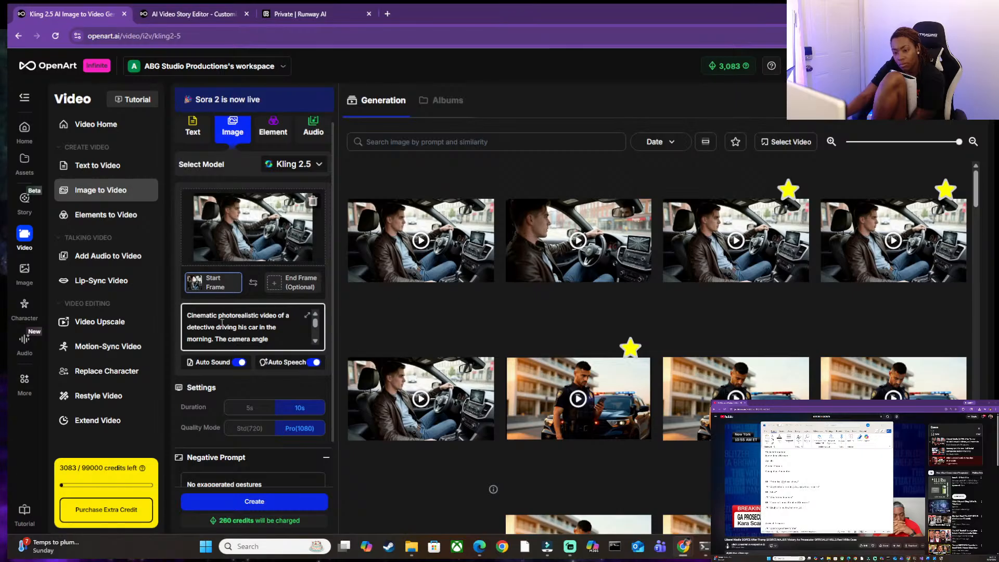
pyautogui.hotkey('ctrl', 'a')
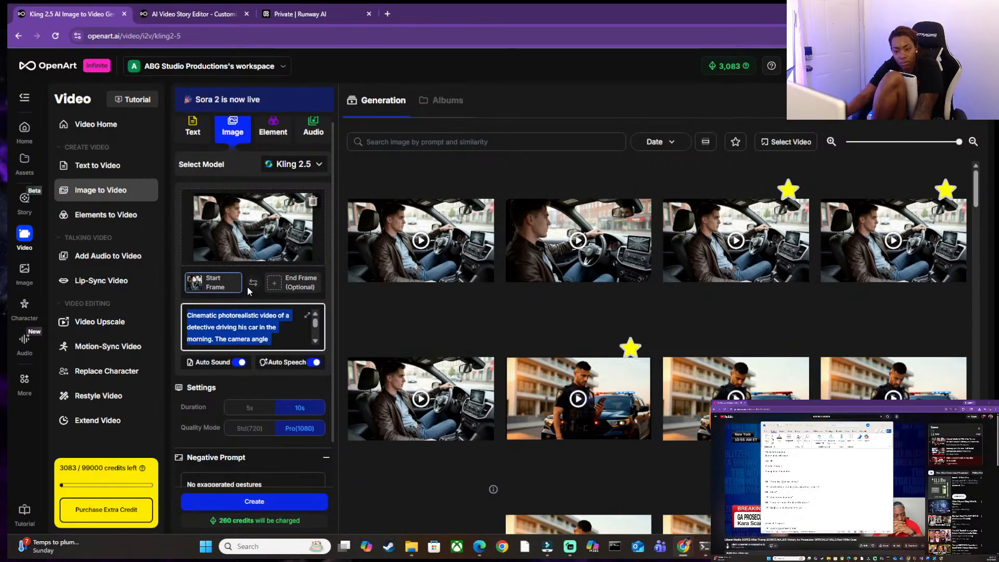
# Play the earlier starred driving clip and compare its full prompt with the current video prompt.
pyautogui.click(728, 234)
pyautogui.click(728, 234)
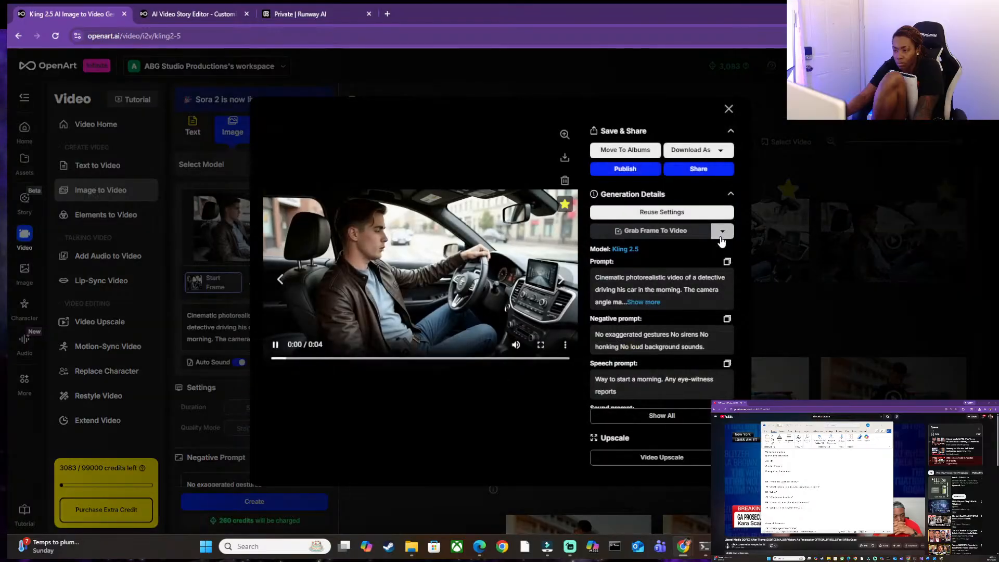
pyautogui.click(494, 283)
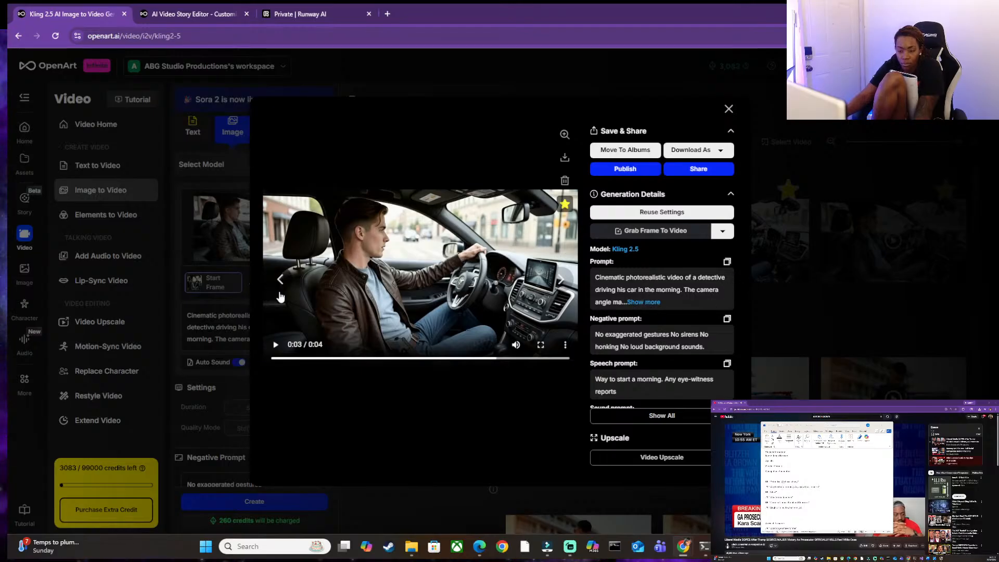
pyautogui.click(226, 324)
pyautogui.scroll(-3, 237, 323)
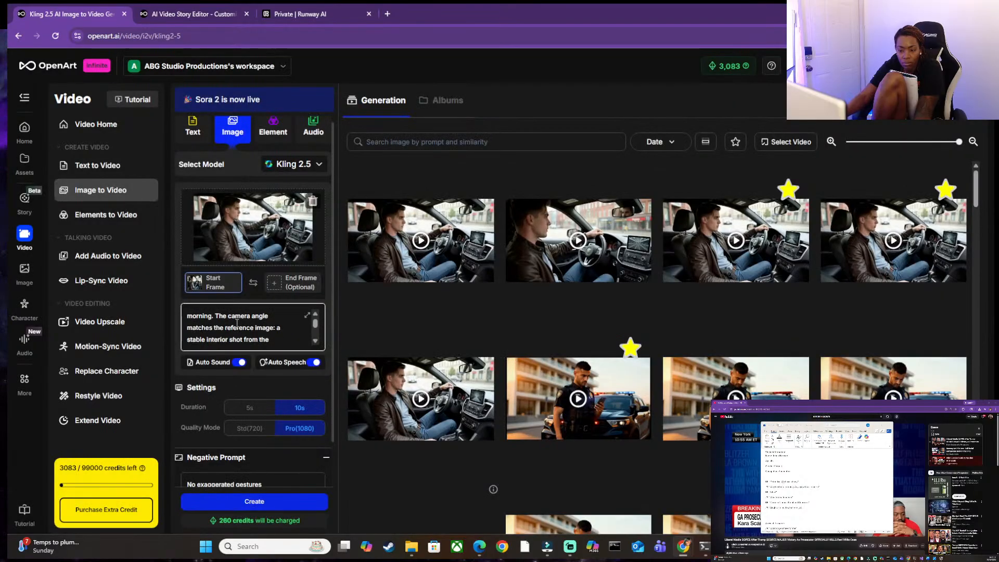
pyautogui.scroll(-5, 237, 322)
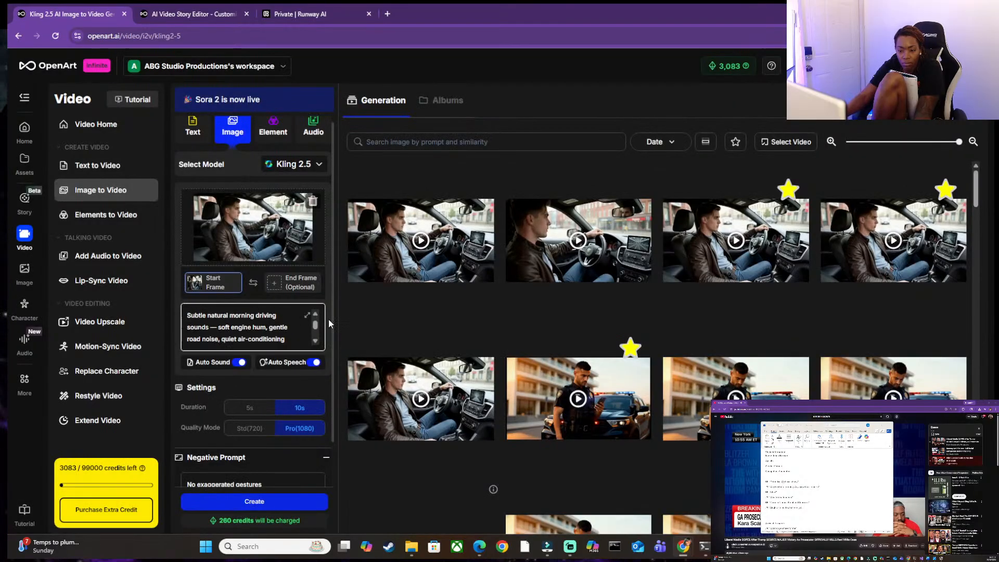
pyautogui.click(729, 244)
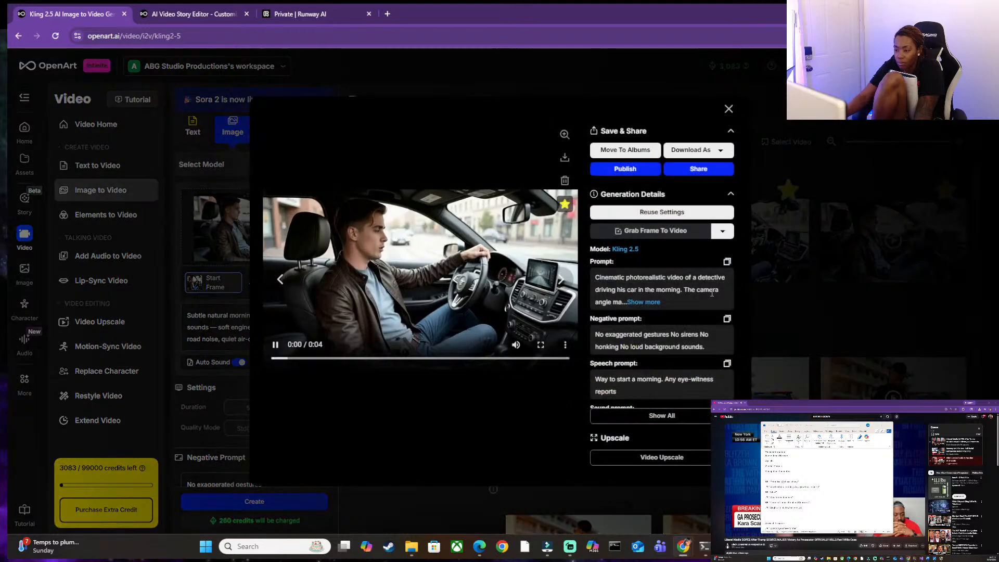
pyautogui.scroll(-2, 677, 260)
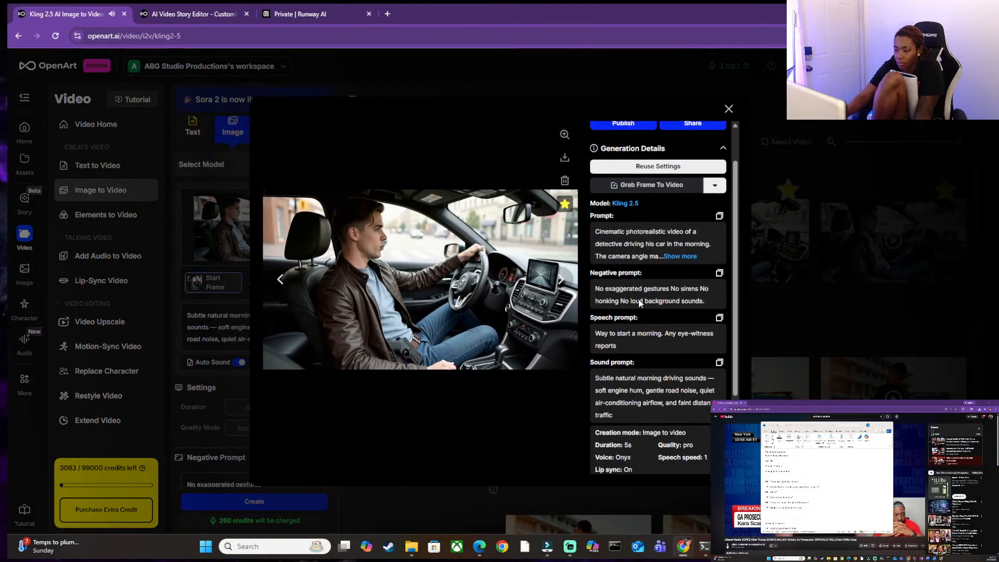
pyautogui.click(682, 251)
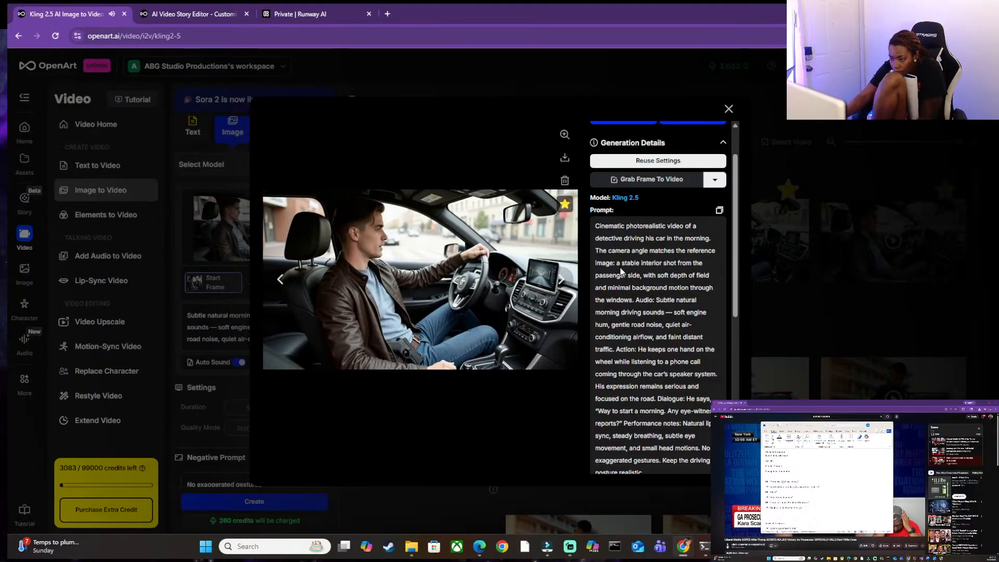
pyautogui.click(728, 109)
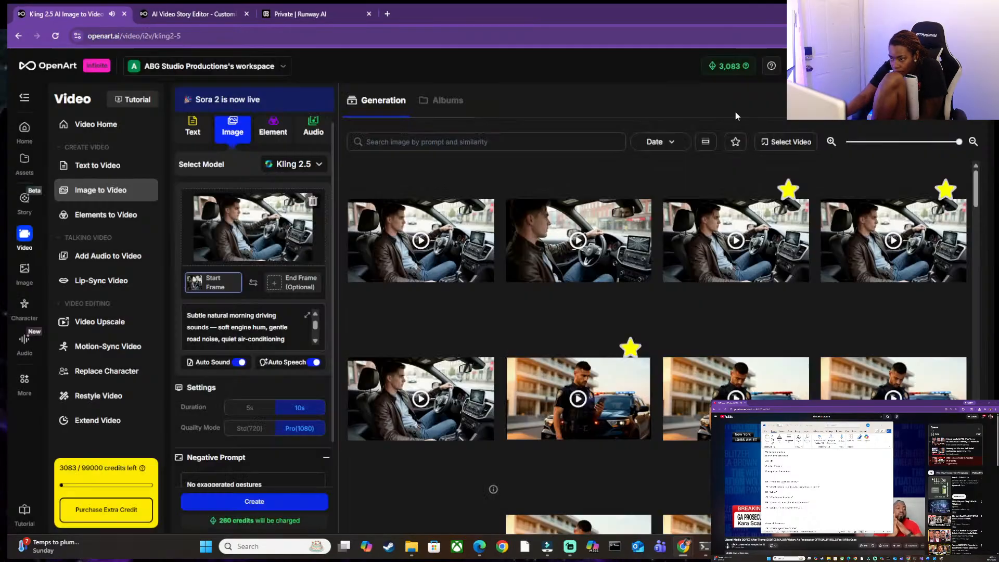
# Check the remaining prompt and negative prompt, and generate the 10s Pro(1080) driving clip.
pyautogui.scroll(-3, 245, 328)
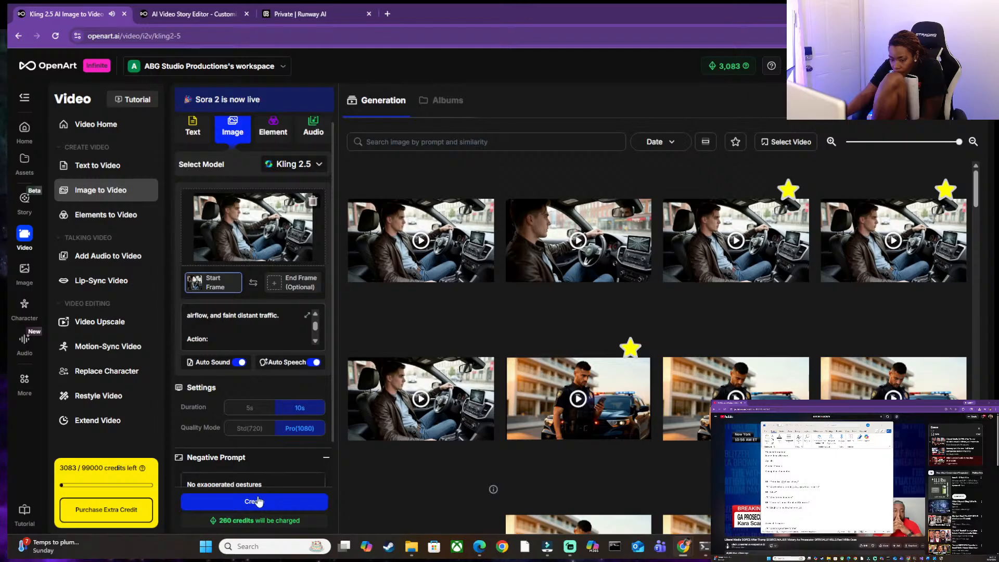
pyautogui.scroll(-2, 285, 412)
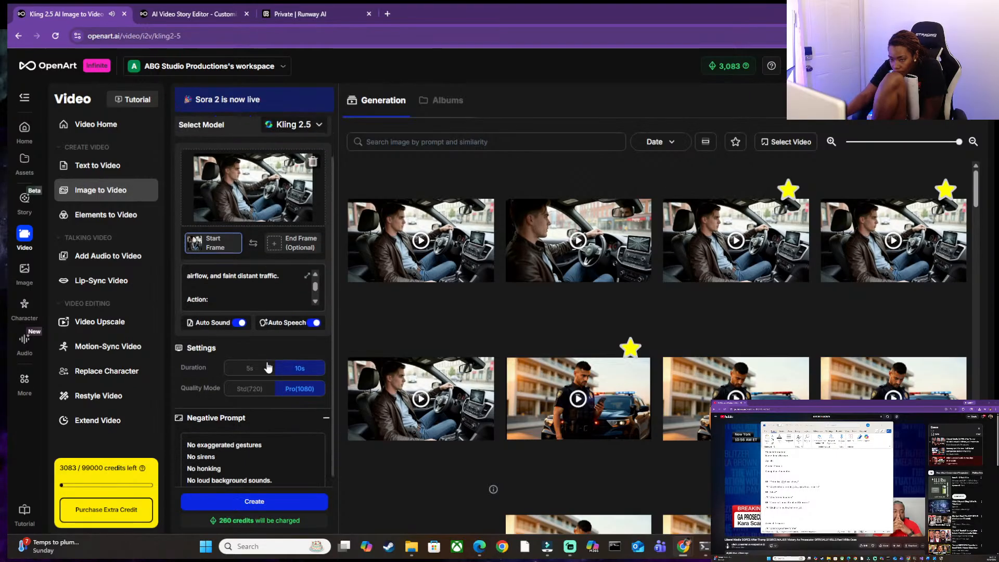
pyautogui.click(223, 501)
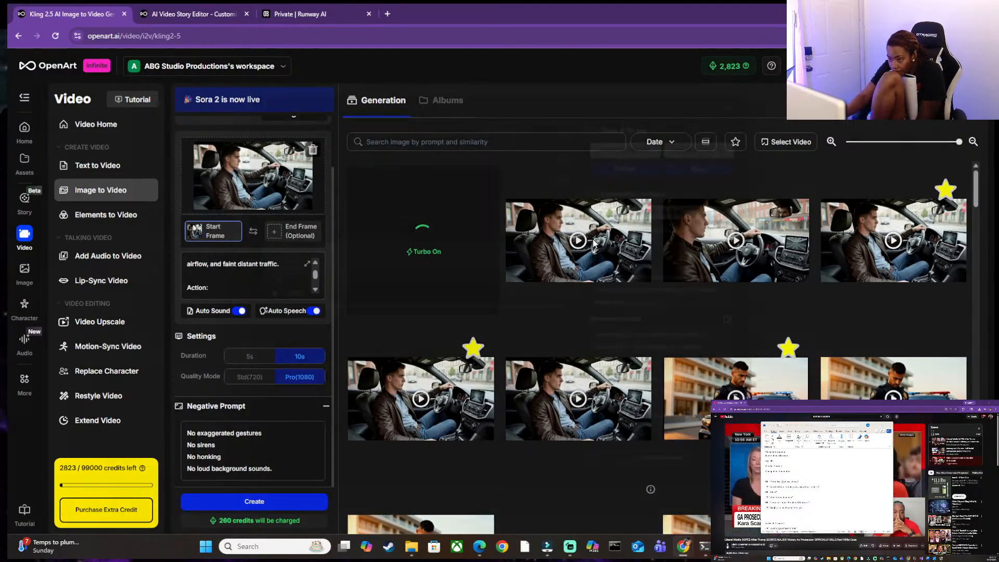
# Check the previous unstarred driving clip, and delete it along with the unstarred close-up driving clip beside it.
pyautogui.click(593, 240)
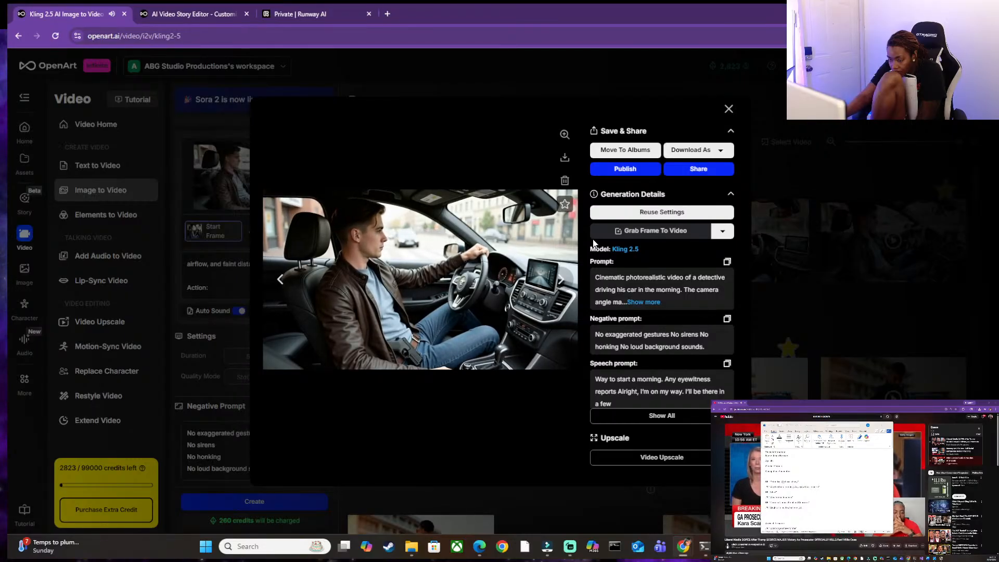
pyautogui.click(729, 109)
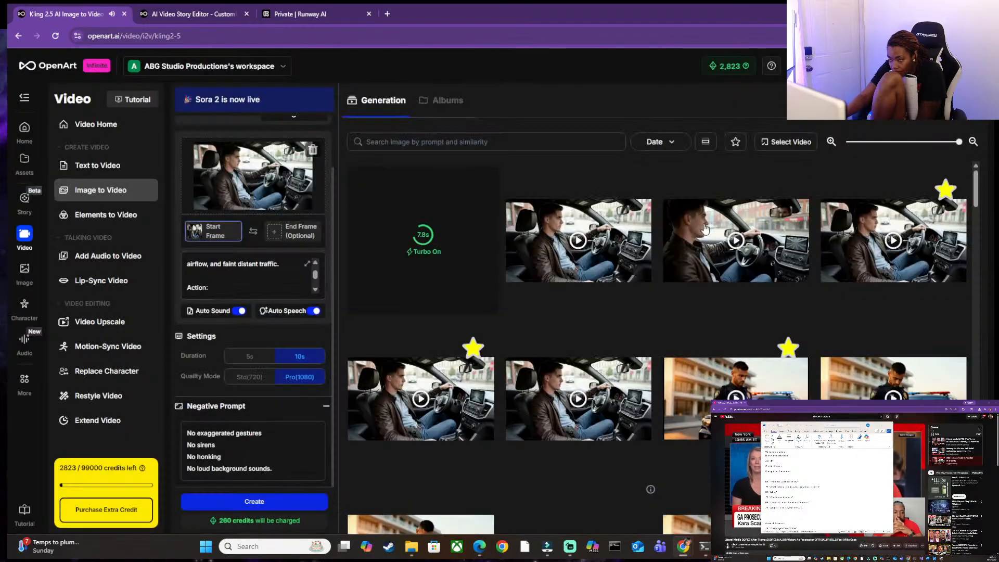
pyautogui.click(638, 230)
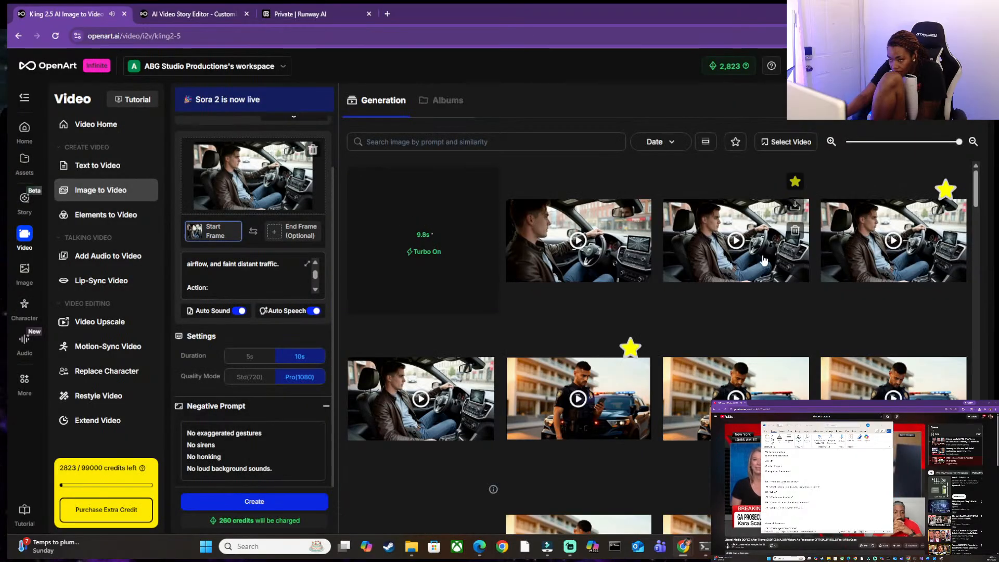
pyautogui.click(638, 230)
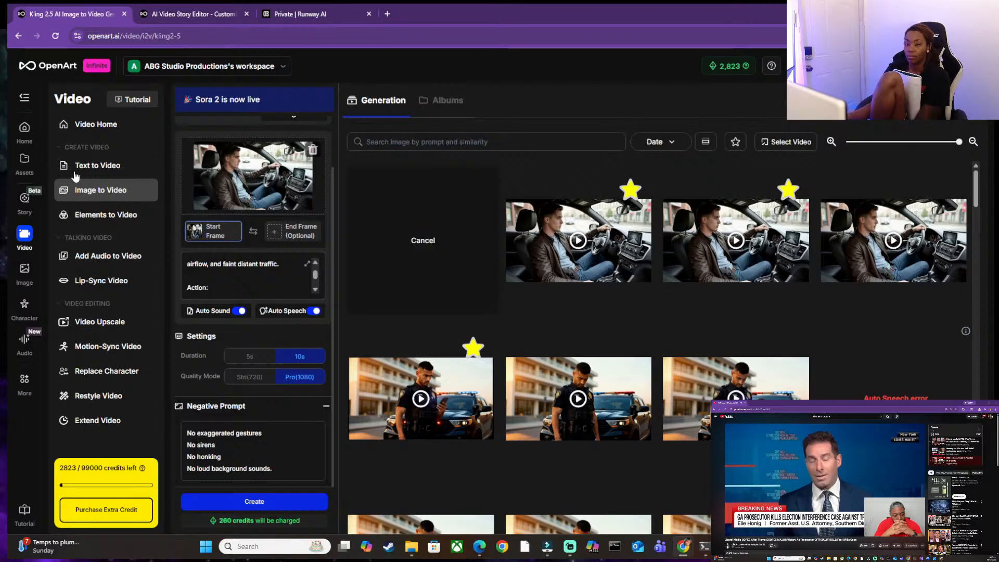
# Look over the later shots in the "morning" storyboard and return to the Kling 2.5 generation page.
pyautogui.click(189, 14)
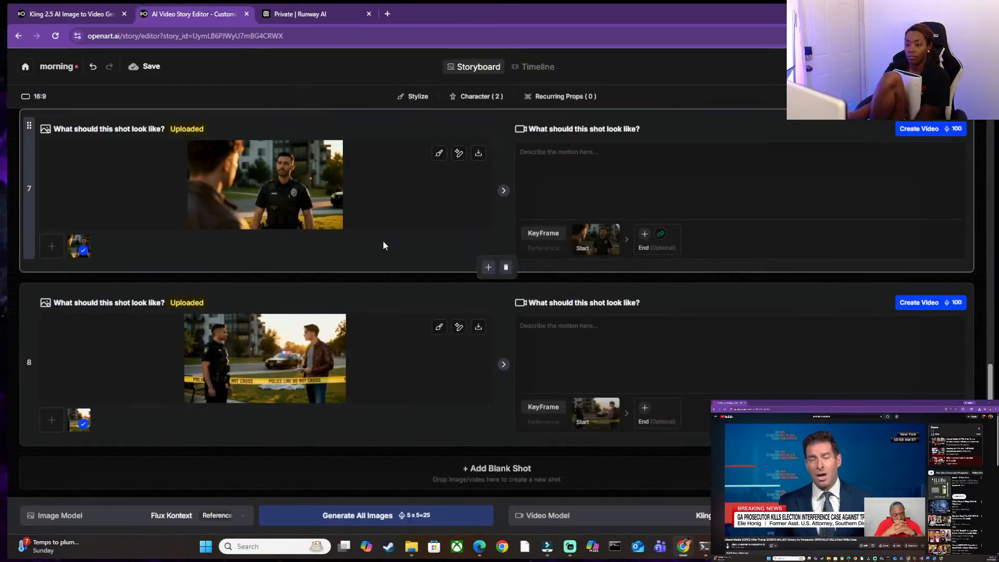
pyautogui.scroll(8, 383, 243)
pyautogui.scroll(6, 383, 242)
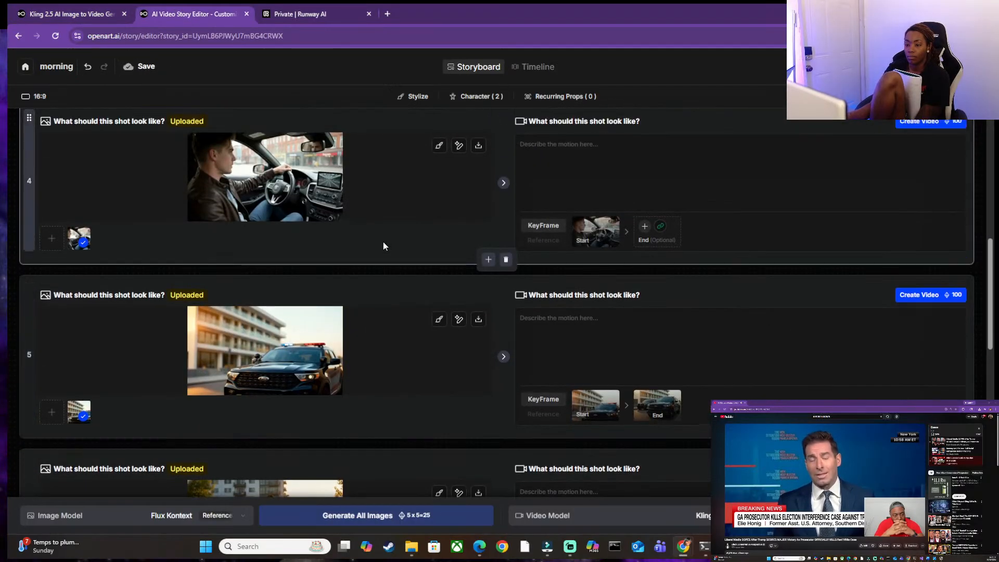
pyautogui.scroll(-3, 385, 249)
pyautogui.click(80, 11)
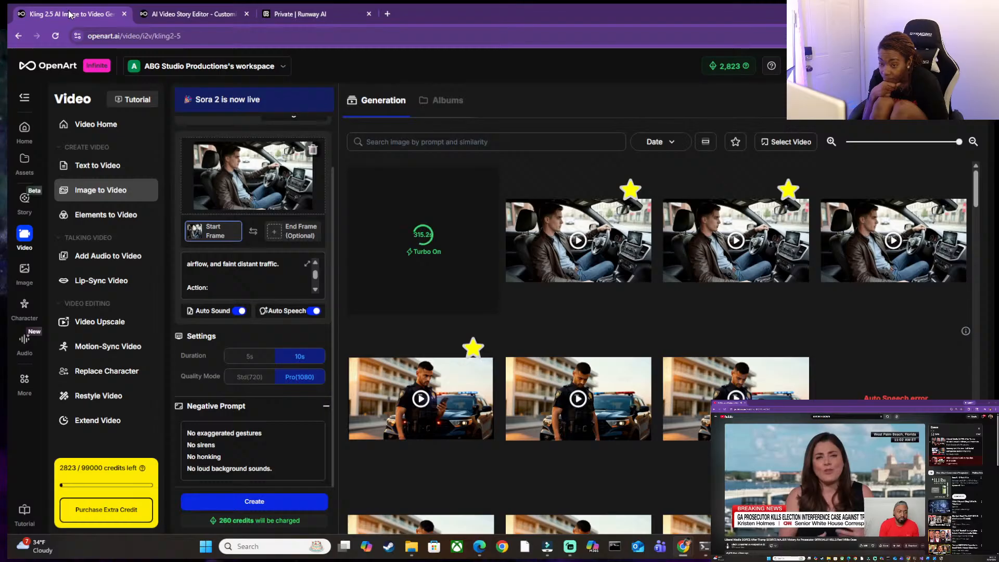
# Open the newly generated driving clip and download its original version.
pyautogui.scroll(1, 278, 133)
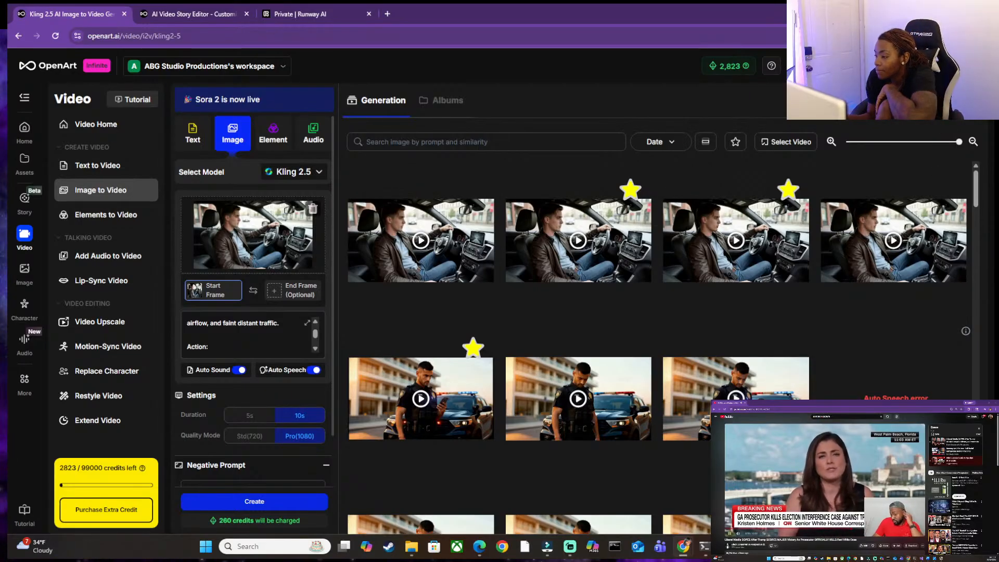
pyautogui.click(426, 250)
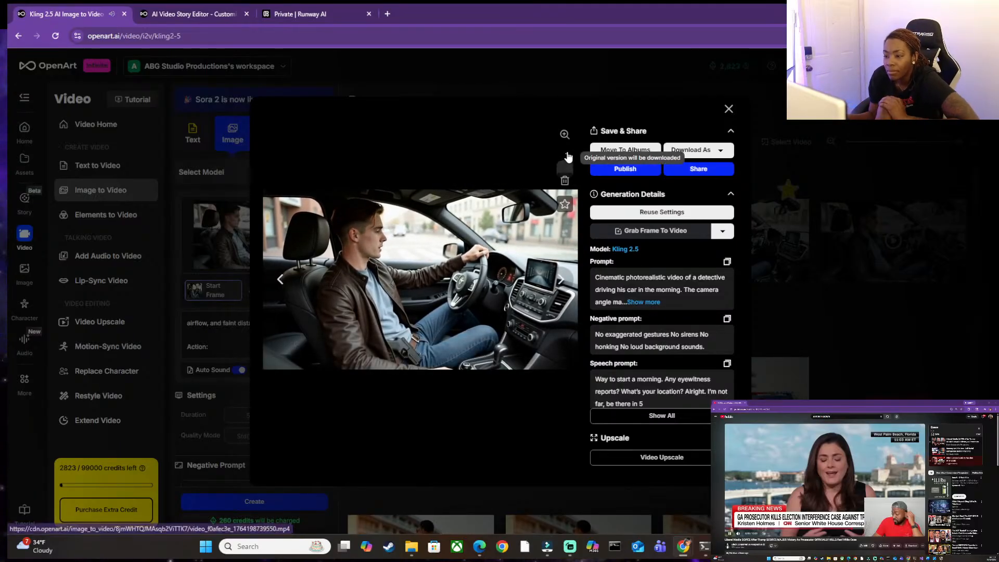
pyautogui.click(566, 157)
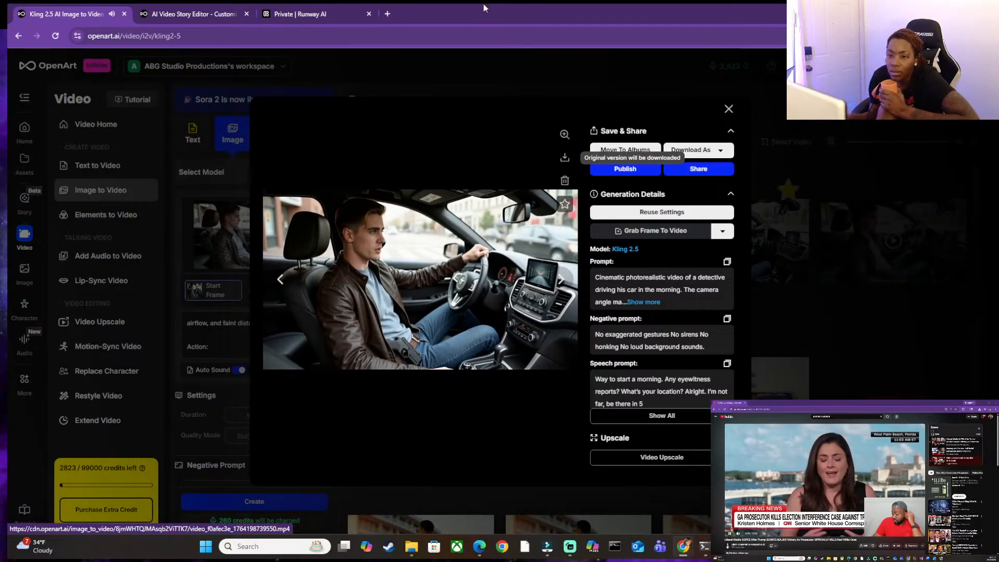
pyautogui.click(190, 14)
pyautogui.click(278, 11)
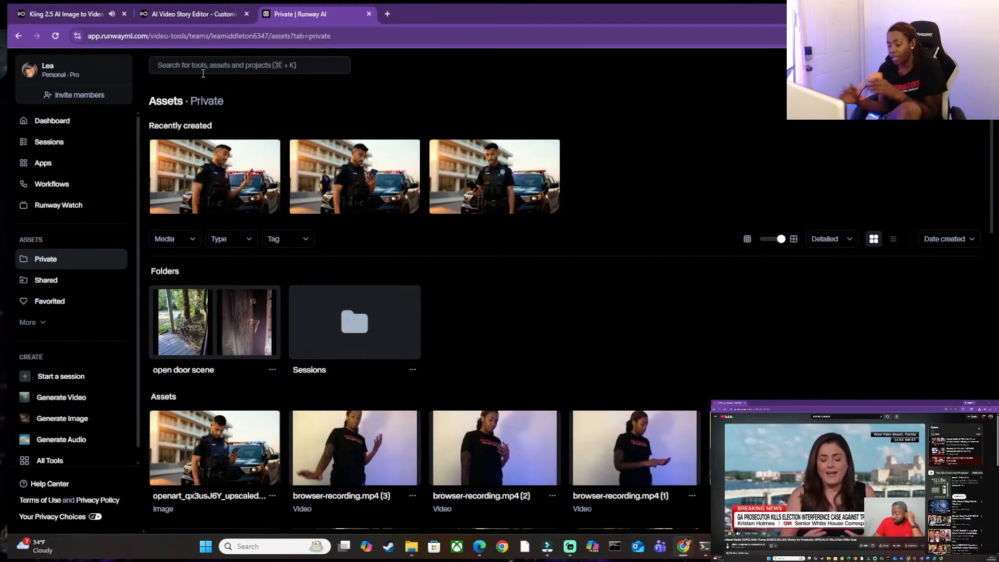
pyautogui.click(78, 13)
# Play the new driving clip, pause near its end, and replay it to check the detective's speech and lip-sync.
pyautogui.click(416, 270)
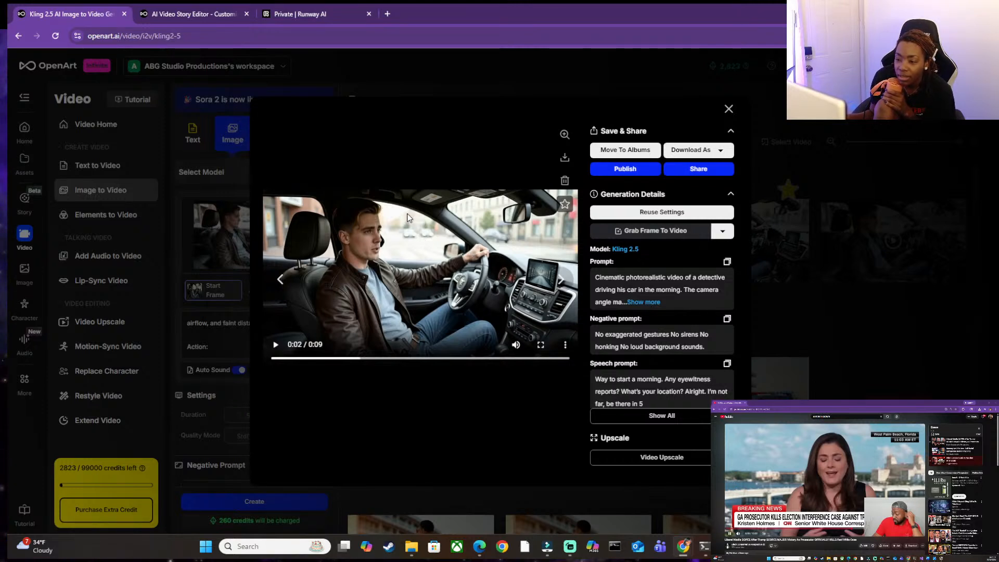
pyautogui.click(424, 255)
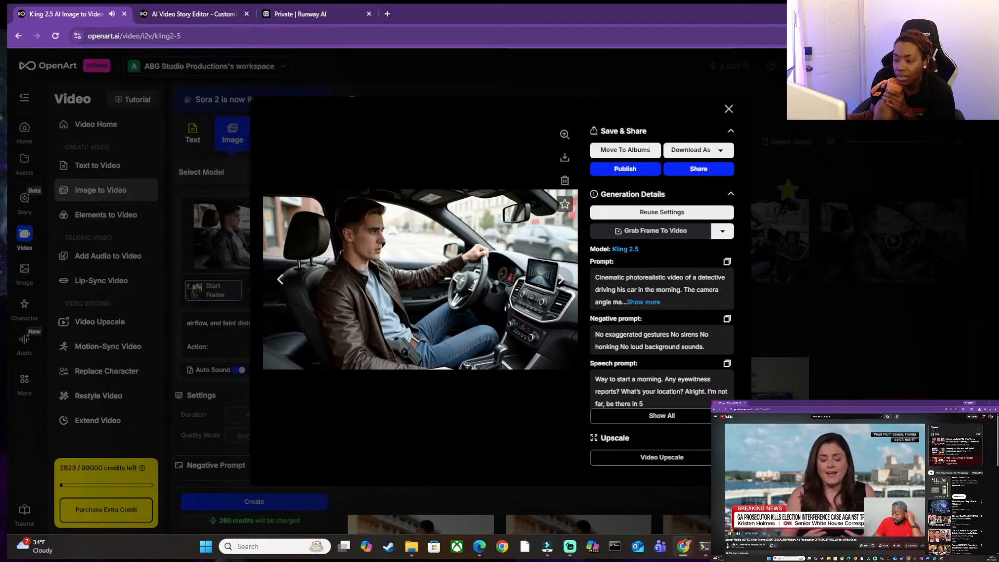
pyautogui.click(484, 298)
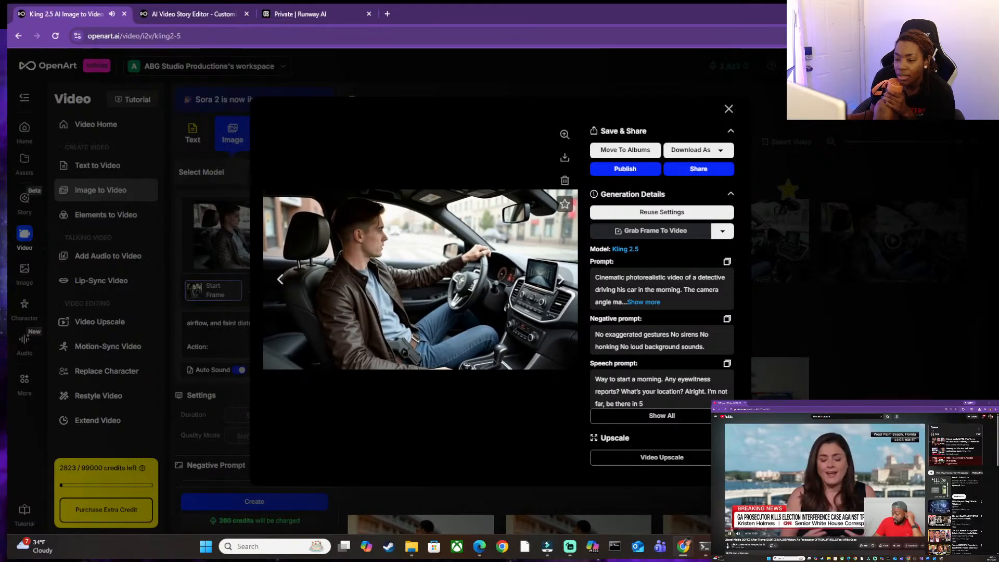
pyautogui.click(483, 304)
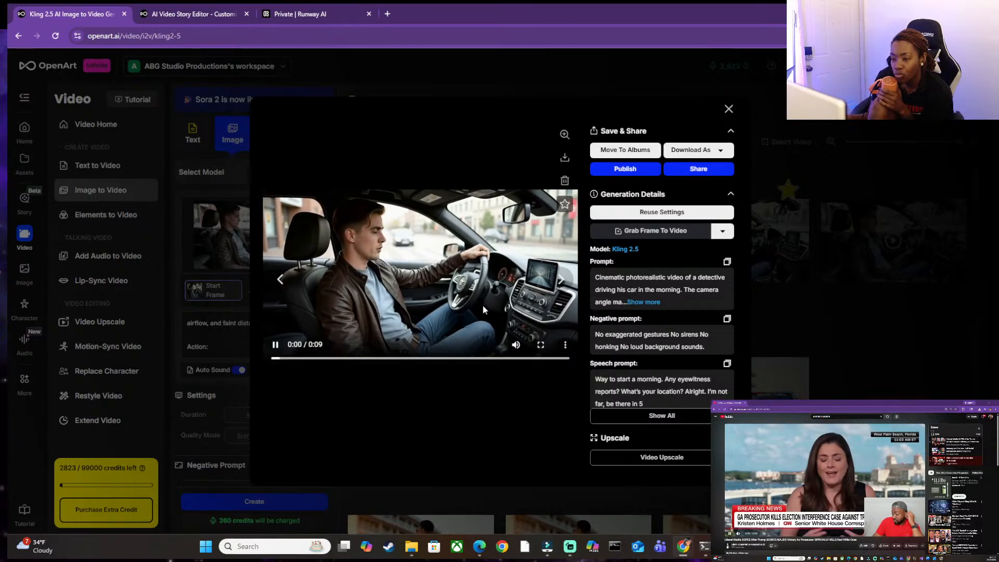